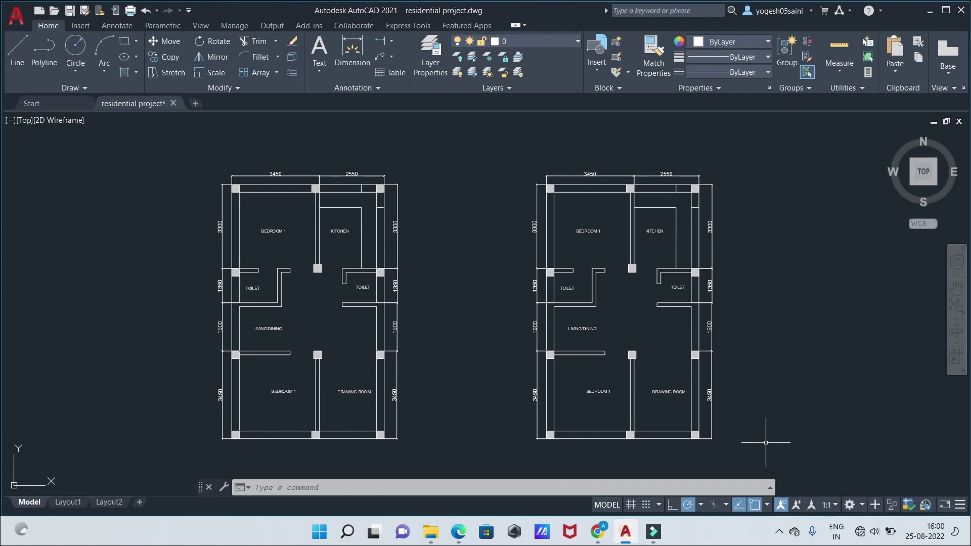
Copy the whole left floor plan, including its dimensions, from the residential project and paste it near the origin of Drawing3
{"action": "left_click", "coordinate": [187, 146]}
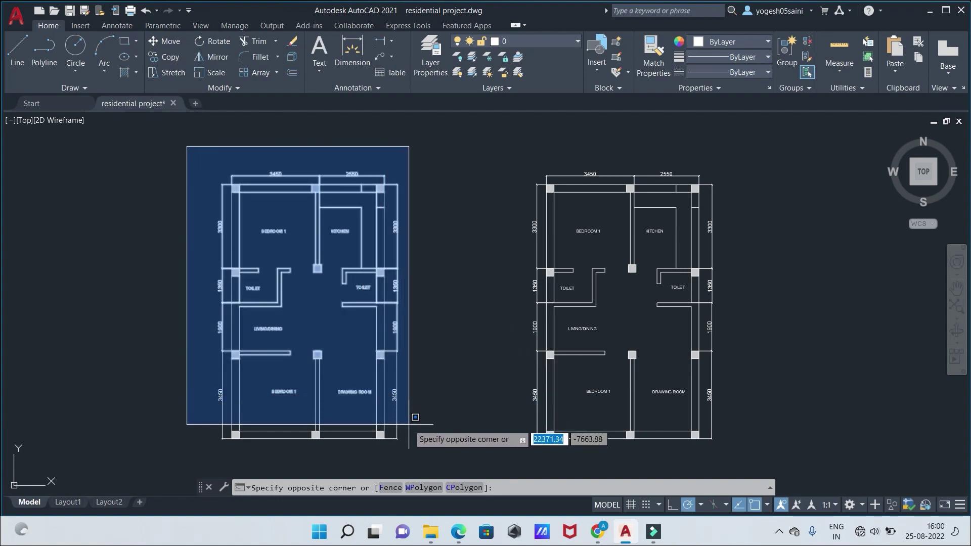
{"action": "left_click", "coordinate": [422, 448]}
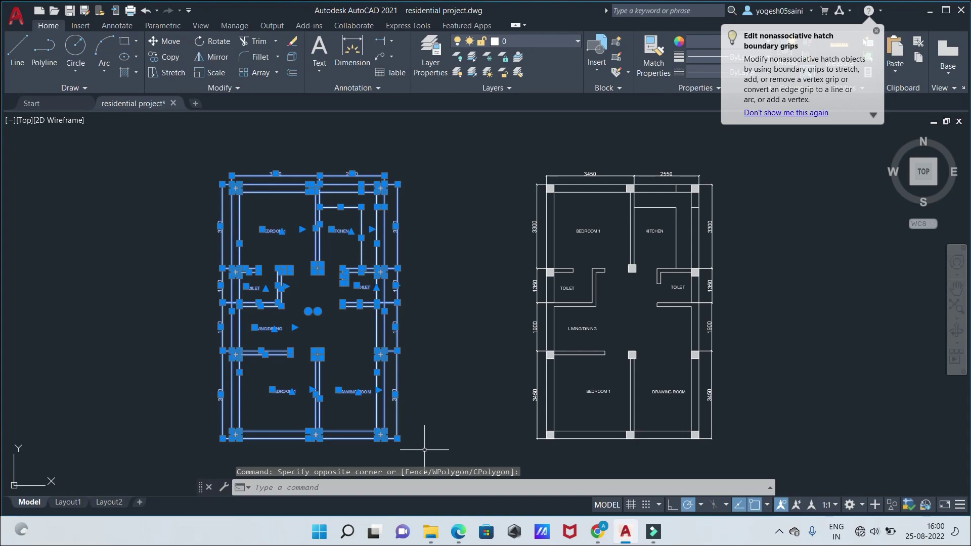
{"action": "key", "text": "ctrl+c"}
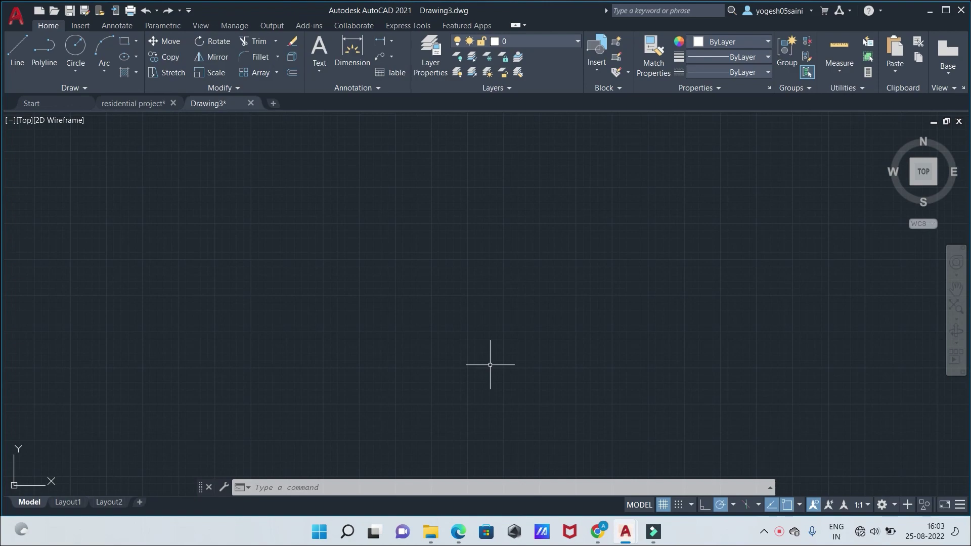
{"action": "key", "text": "ctrl+v"}
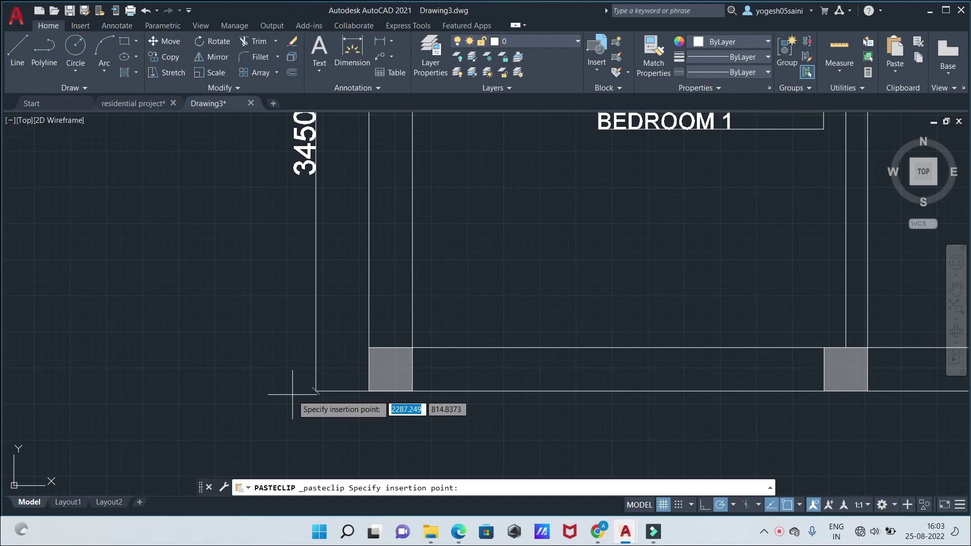
{"action": "left_click", "coordinate": [325, 382]}
Examine the pasted floor plan and where it sits relative to the origin in Drawing3
{"action": "scroll", "coordinate": [438, 318], "scroll_direction": "down", "scroll_amount": 6}
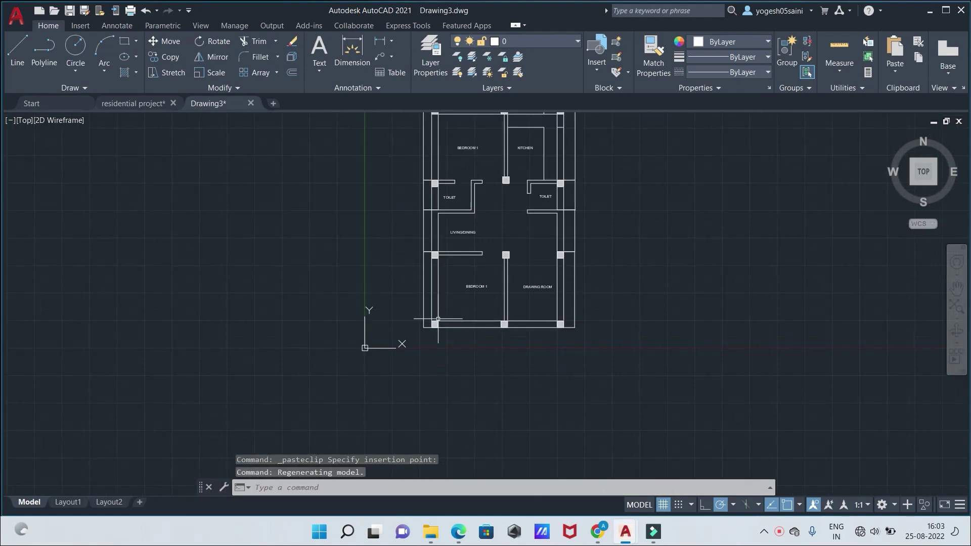
{"action": "scroll", "coordinate": [509, 373], "scroll_direction": "down", "scroll_amount": 6}
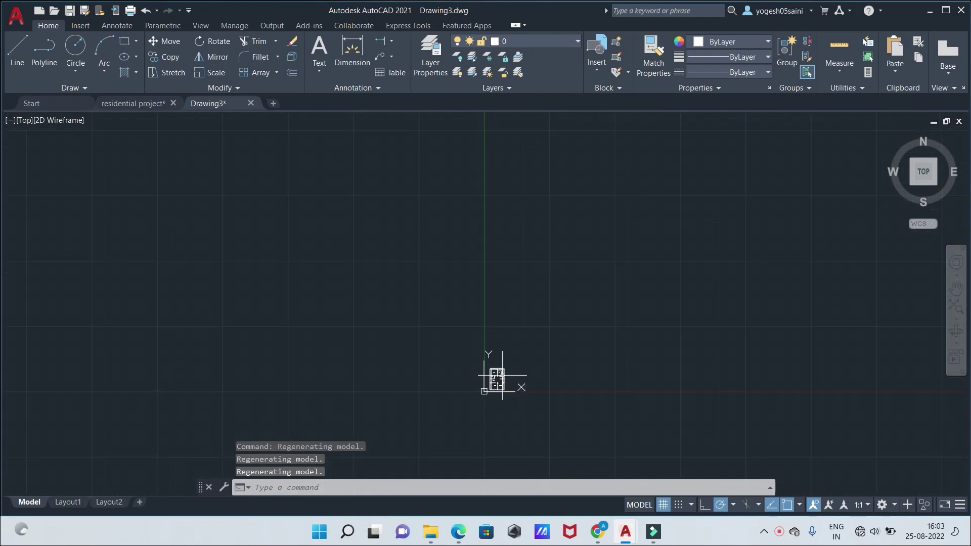
{"action": "scroll", "coordinate": [509, 339], "scroll_direction": "up", "scroll_amount": 4}
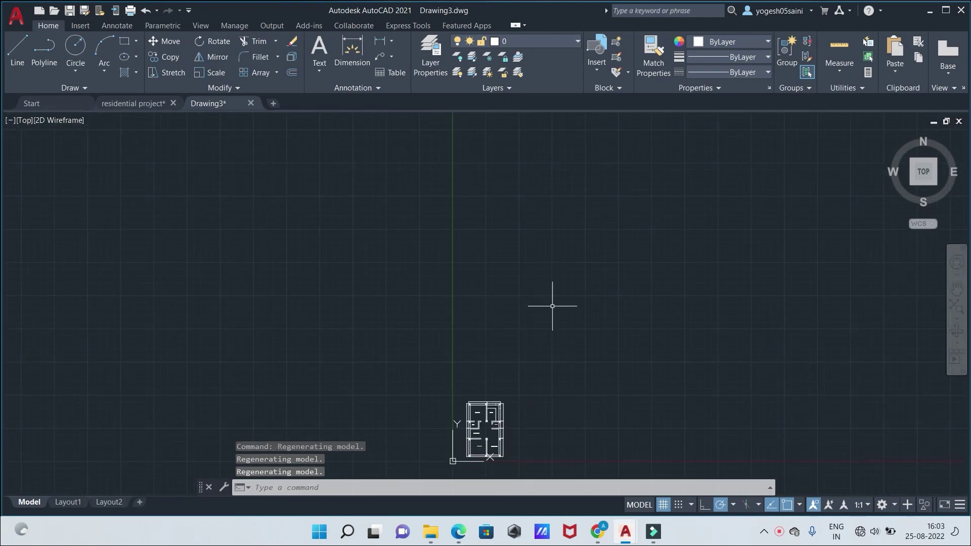
{"action": "scroll", "coordinate": [514, 340], "scroll_direction": "up", "scroll_amount": 10}
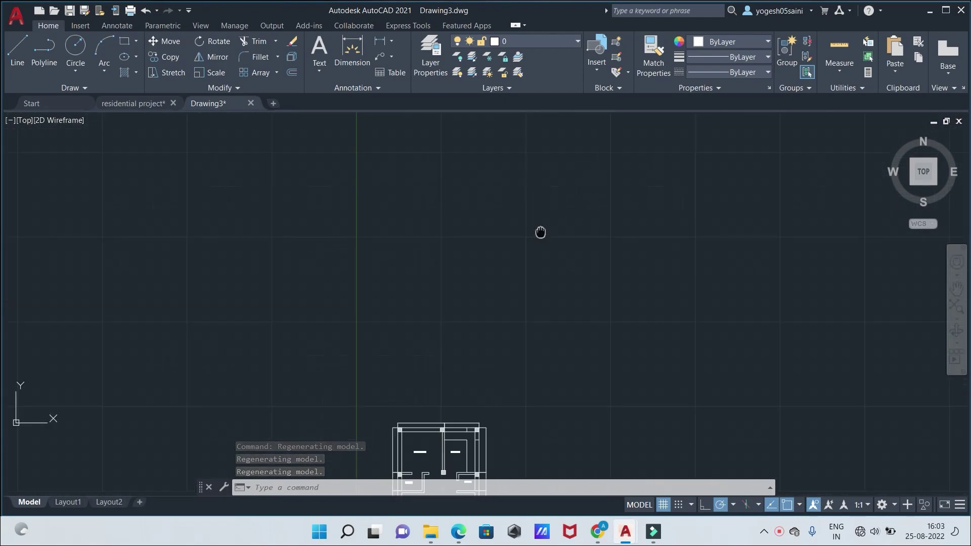
{"action": "scroll", "coordinate": [678, 298], "scroll_direction": "down", "scroll_amount": 8}
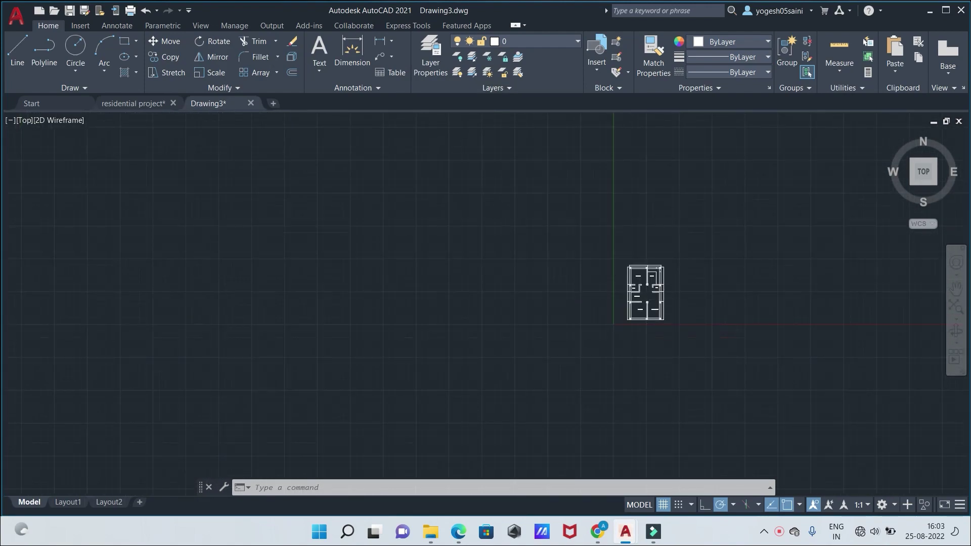
{"action": "scroll", "coordinate": [675, 299], "scroll_direction": "up", "scroll_amount": 4}
{"action": "scroll", "coordinate": [673, 302], "scroll_direction": "down", "scroll_amount": 5}
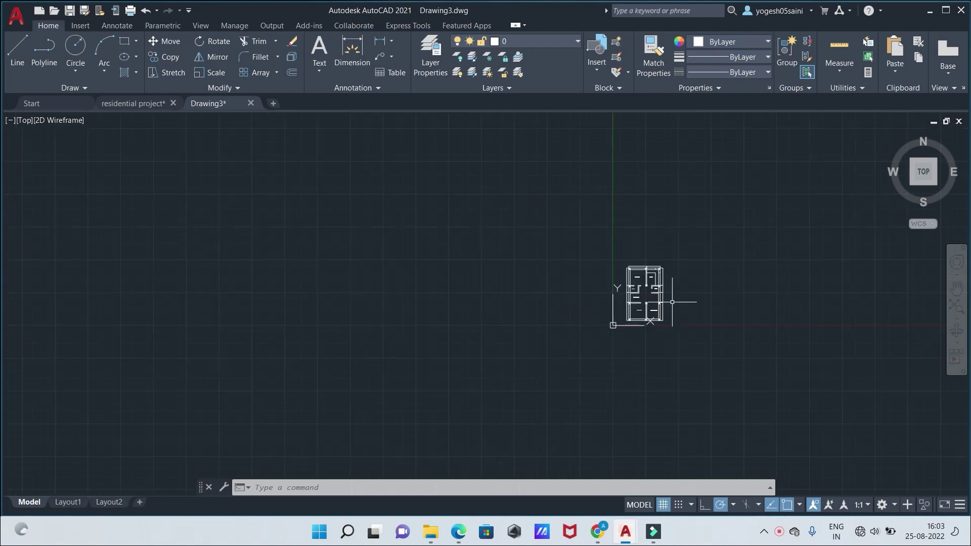
{"action": "scroll", "coordinate": [673, 302], "scroll_direction": "up", "scroll_amount": 9}
{"action": "scroll", "coordinate": [672, 302], "scroll_direction": "down", "scroll_amount": 3}
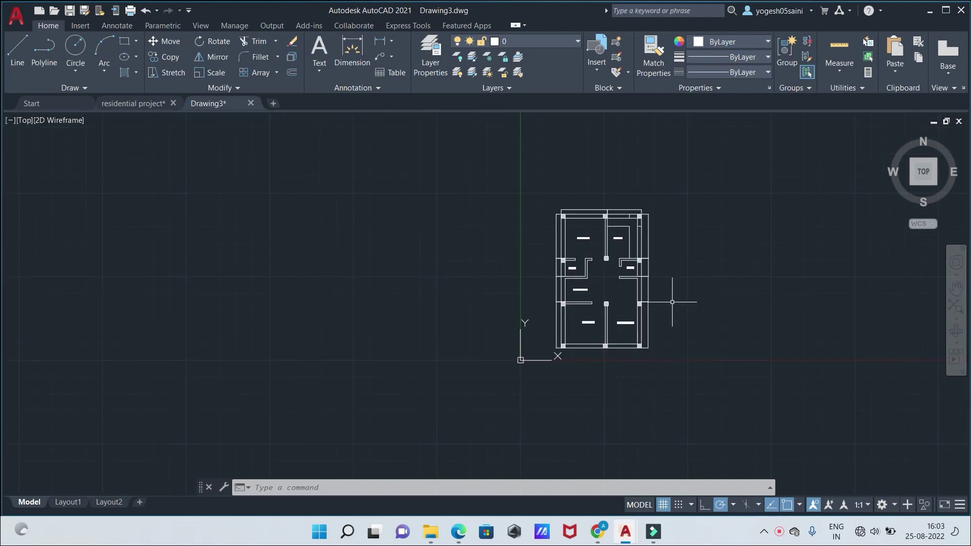
Return to the residential project drawing and copy the whole right floor plan with its dimensions
{"action": "left_click", "coordinate": [125, 105]}
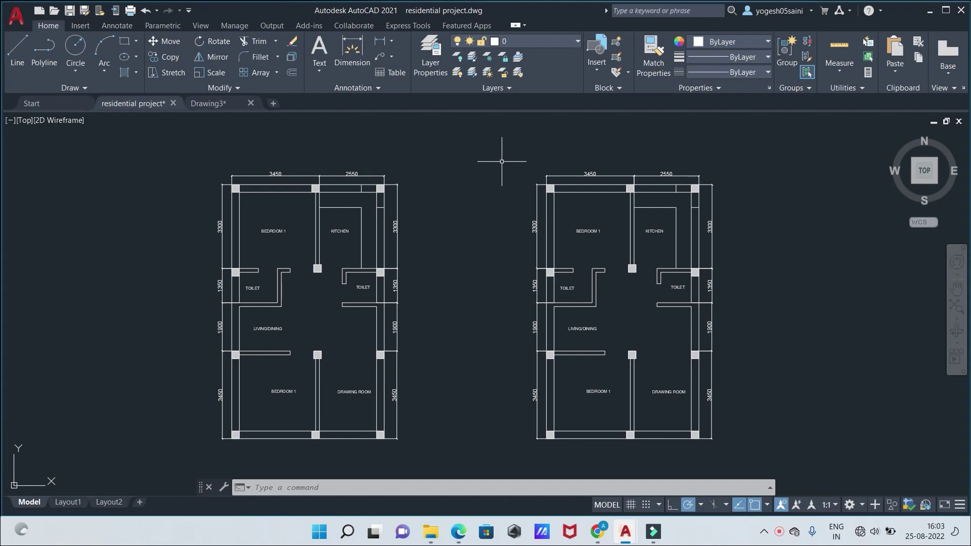
{"action": "left_click", "coordinate": [495, 155]}
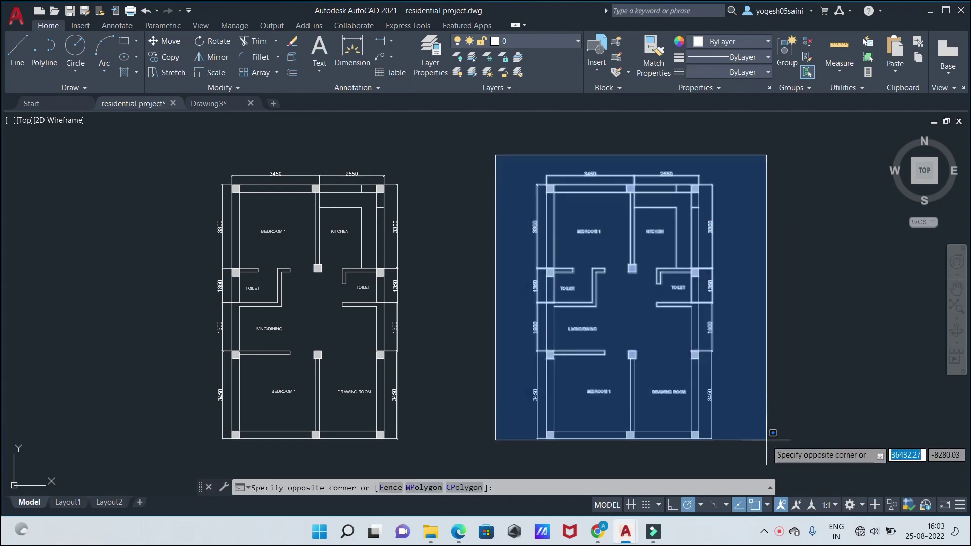
{"action": "left_click", "coordinate": [788, 455]}
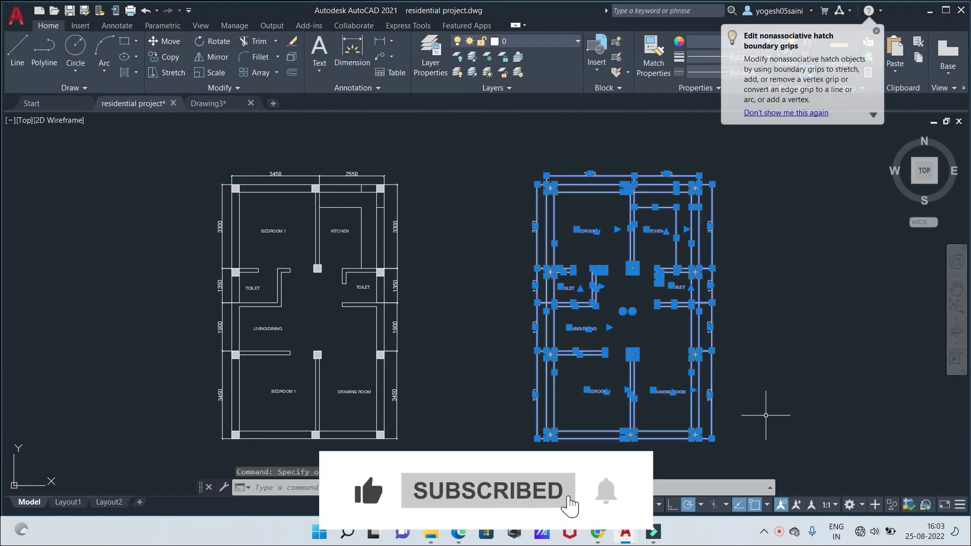
{"action": "key", "text": "ctrl+c"}
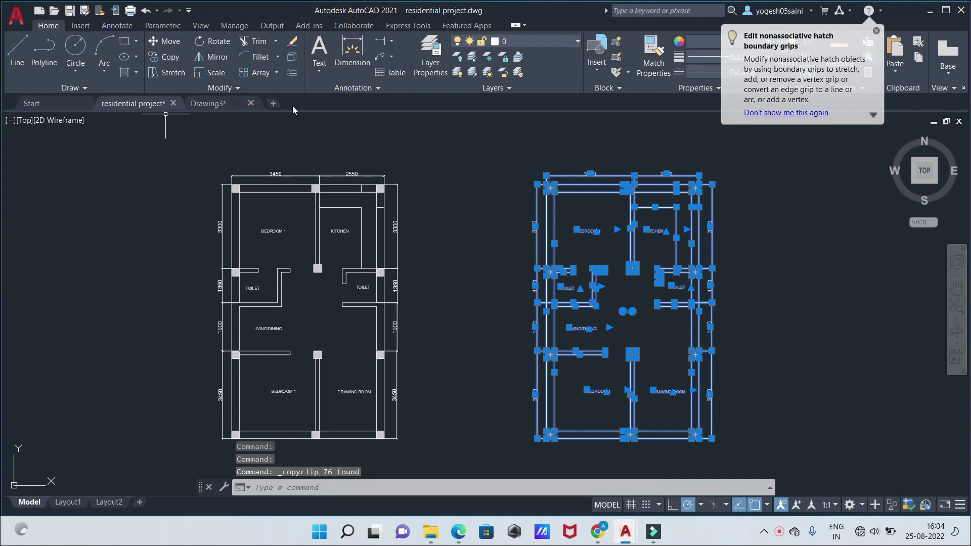
Create another new drawing and paste the copied floor plan near its origin
{"action": "left_click", "coordinate": [273, 103]}
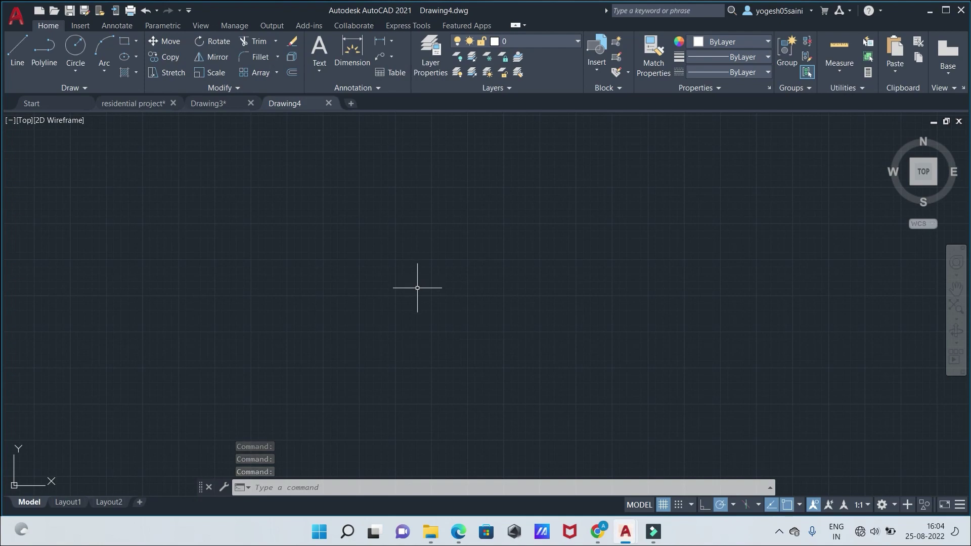
{"action": "key", "text": "ctrl+v"}
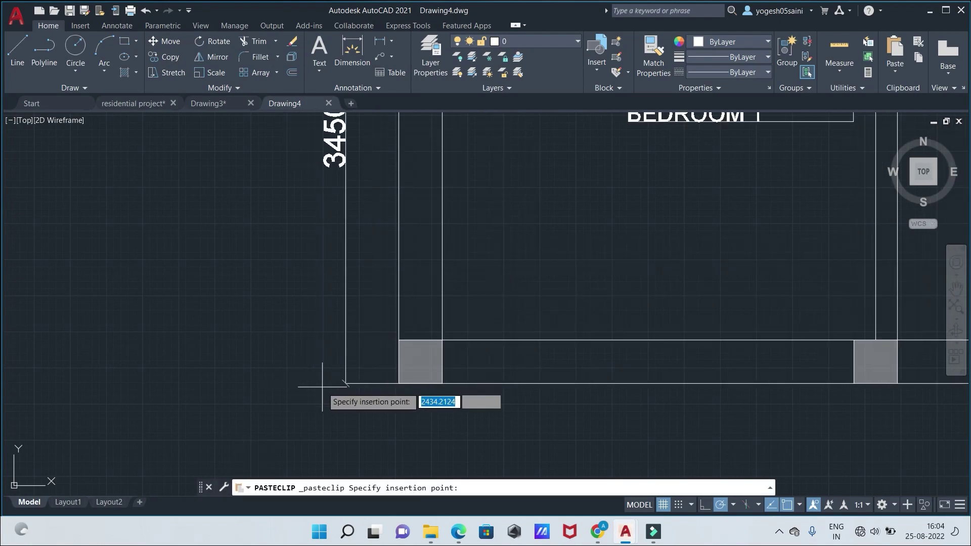
{"action": "left_click", "coordinate": [322, 398]}
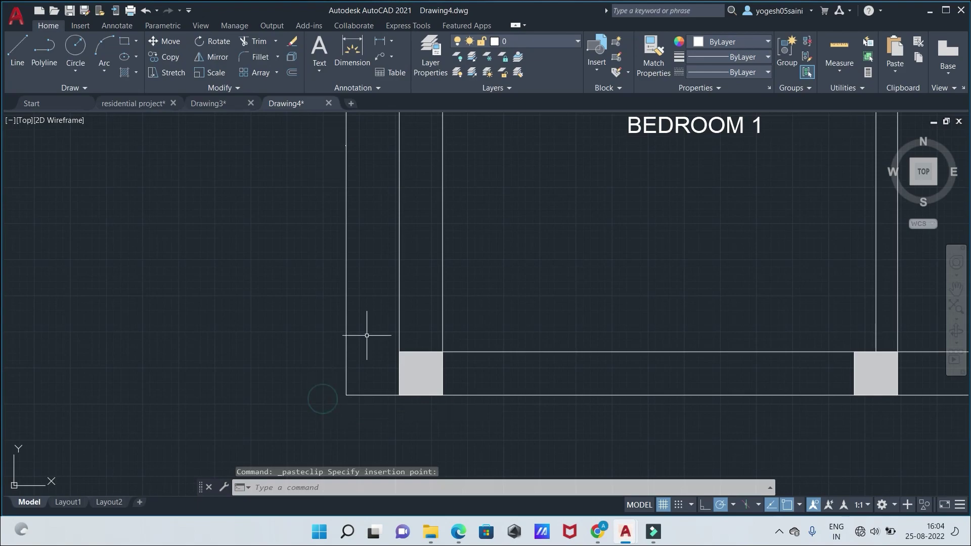
Examine the floor plan pasted into Drawing4 and its distance from the origin
{"action": "scroll", "coordinate": [389, 319], "scroll_direction": "down", "scroll_amount": 3}
{"action": "scroll", "coordinate": [389, 319], "scroll_direction": "up", "scroll_amount": 5}
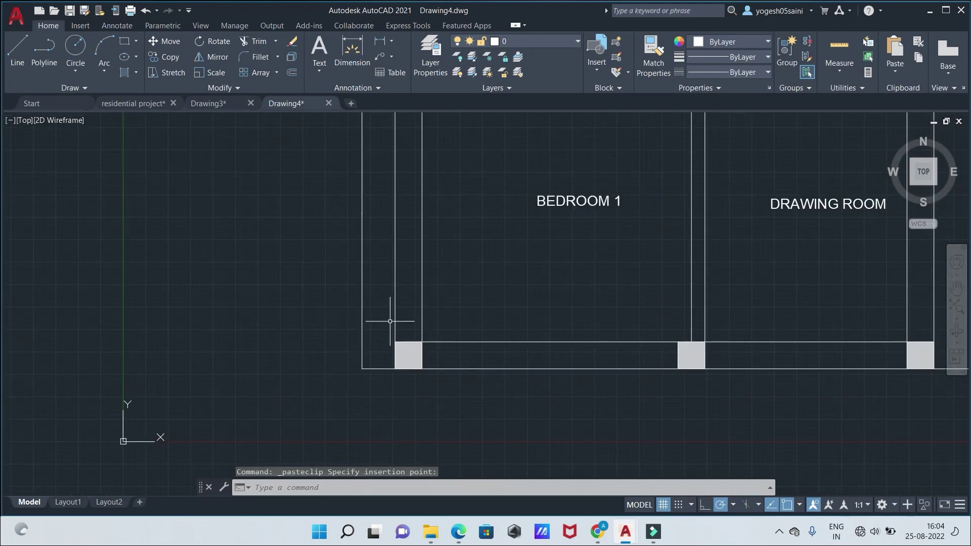
{"action": "scroll", "coordinate": [408, 325], "scroll_direction": "down", "scroll_amount": 3}
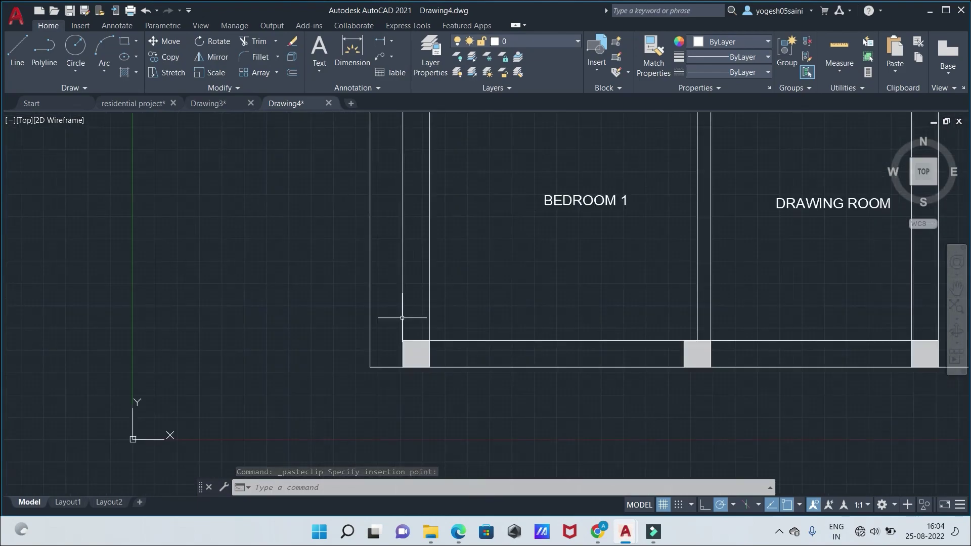
{"action": "scroll", "coordinate": [523, 243], "scroll_direction": "down", "scroll_amount": 5}
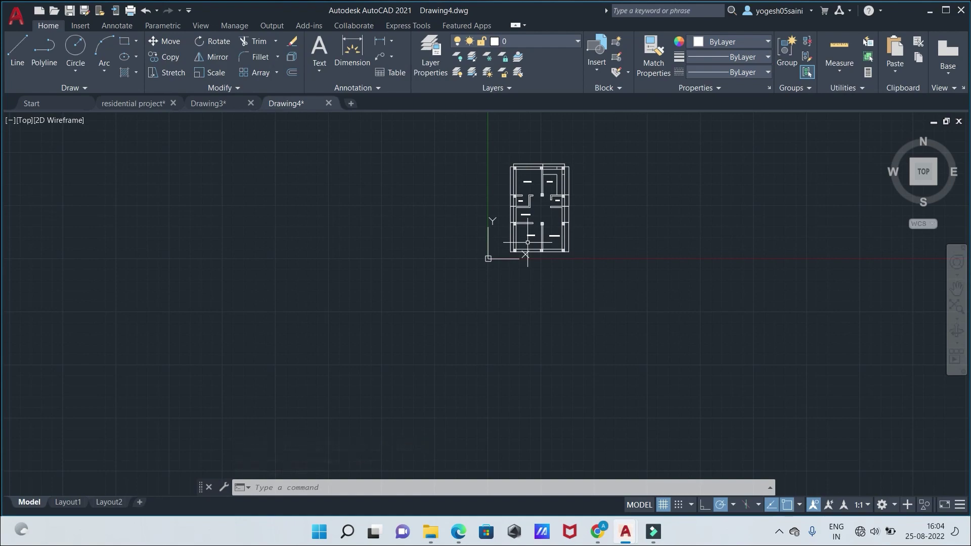
{"action": "scroll", "coordinate": [607, 259], "scroll_direction": "up", "scroll_amount": 4}
{"action": "scroll", "coordinate": [601, 260], "scroll_direction": "down", "scroll_amount": 4}
{"action": "middle_click_drag", "start_coordinate": [597, 259], "coordinate": [583, 321]}
{"action": "scroll", "coordinate": [583, 314], "scroll_direction": "up", "scroll_amount": 4}
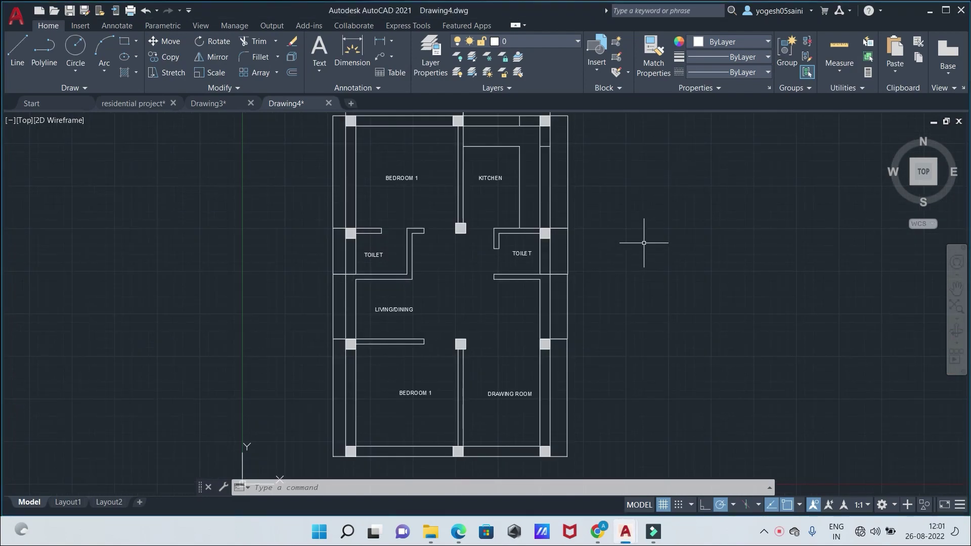
{"action": "scroll", "coordinate": [535, 273], "scroll_direction": "down", "scroll_amount": 1}
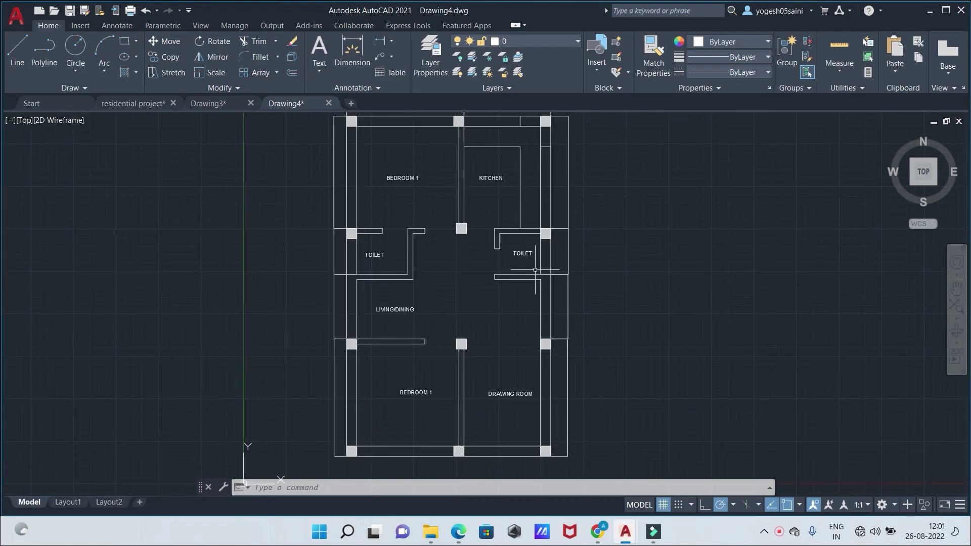
{"action": "scroll", "coordinate": [668, 293], "scroll_direction": "down", "scroll_amount": 10}
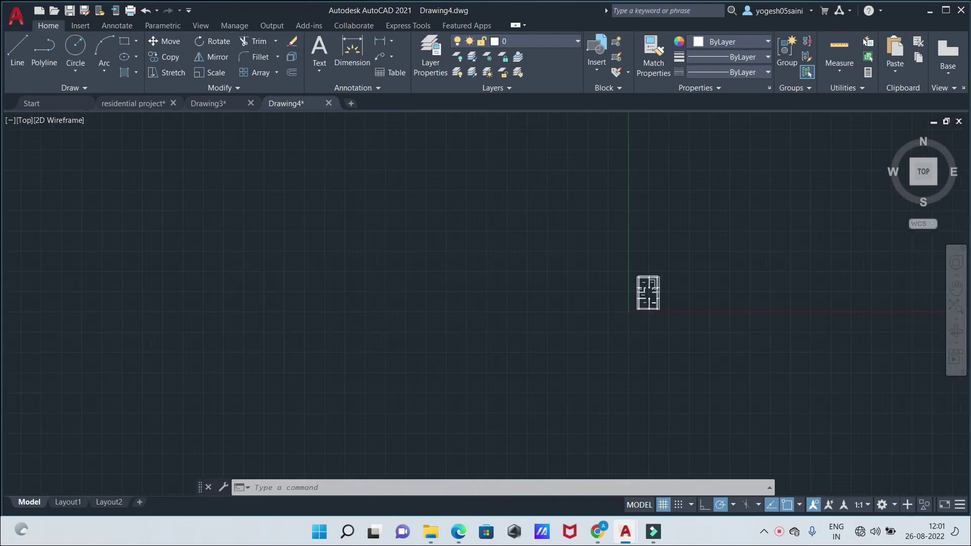
{"action": "scroll", "coordinate": [669, 292], "scroll_direction": "up", "scroll_amount": 12}
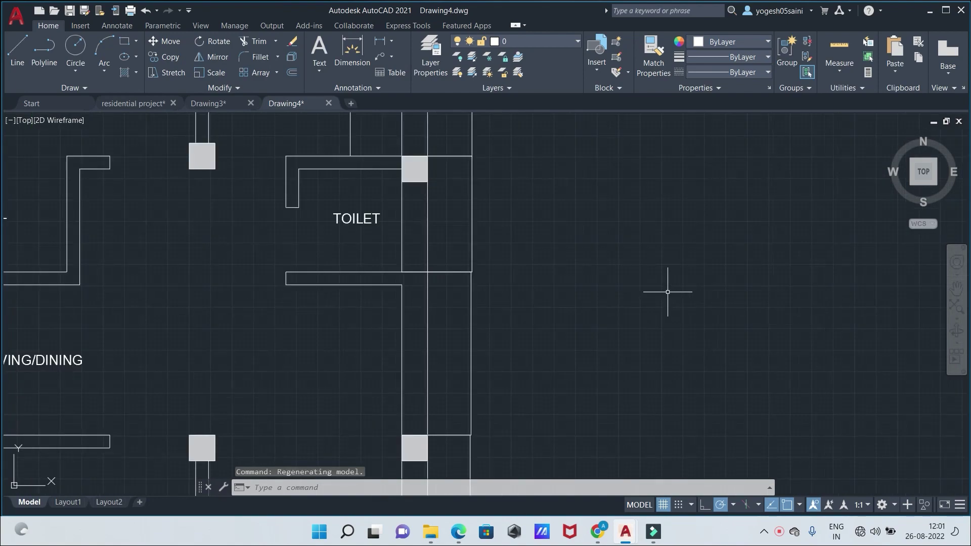
{"action": "scroll", "coordinate": [668, 290], "scroll_direction": "down", "scroll_amount": 2}
{"action": "scroll", "coordinate": [668, 290], "scroll_direction": "down", "scroll_amount": 2}
{"action": "middle_click_drag", "start_coordinate": [667, 288], "coordinate": [723, 129]}
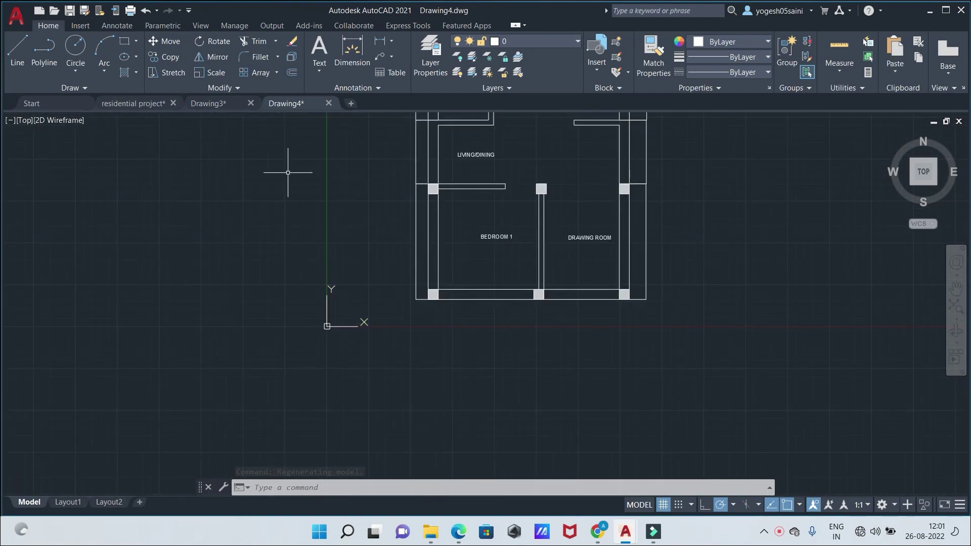
Switch to Drawing3 and examine the plan's lower corner in relation to the UCS origin
{"action": "left_click", "coordinate": [289, 103]}
{"action": "left_click", "coordinate": [229, 103]}
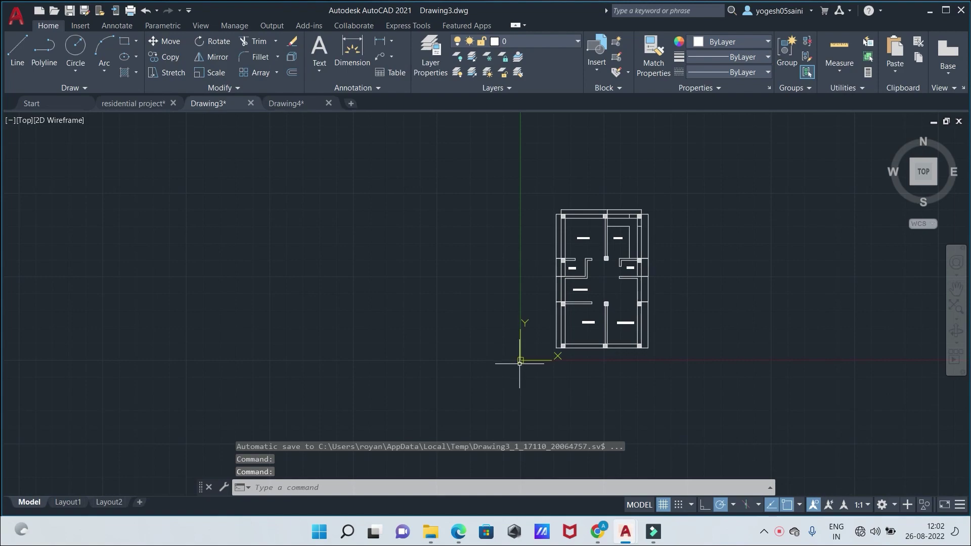
{"action": "scroll", "coordinate": [726, 268], "scroll_direction": "up", "scroll_amount": 4}
{"action": "scroll", "coordinate": [696, 269], "scroll_direction": "up", "scroll_amount": 5}
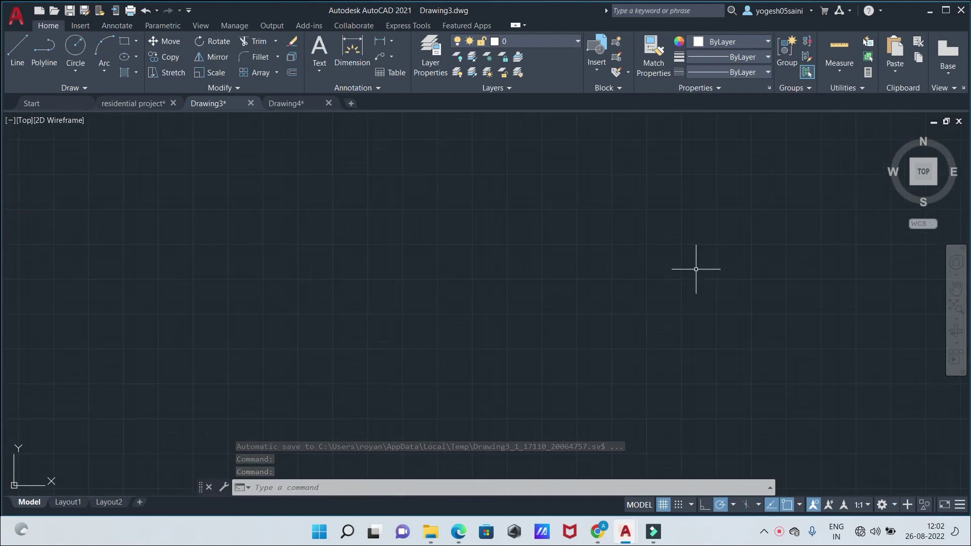
{"action": "scroll", "coordinate": [695, 268], "scroll_direction": "down", "scroll_amount": 3}
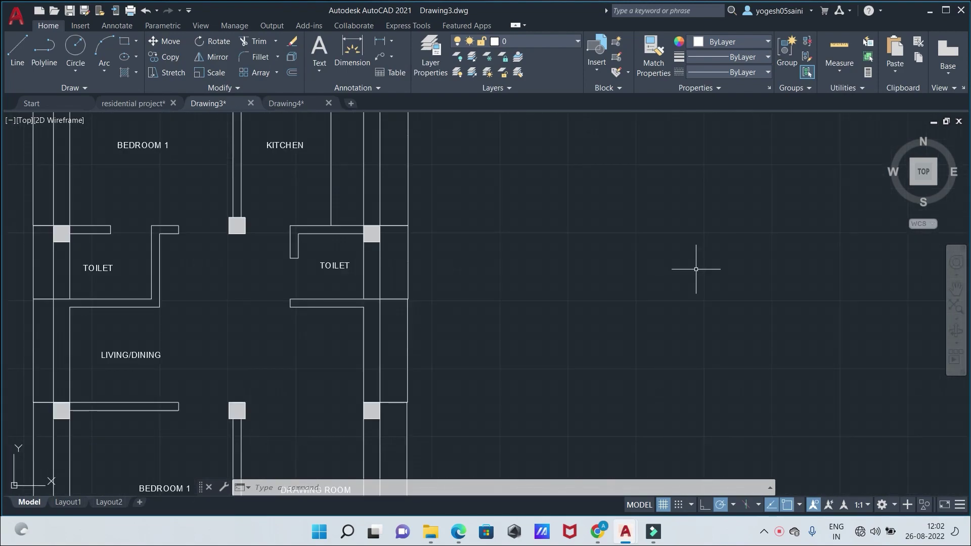
{"action": "scroll", "coordinate": [695, 269], "scroll_direction": "up", "scroll_amount": 3}
{"action": "scroll", "coordinate": [514, 287], "scroll_direction": "down", "scroll_amount": 5}
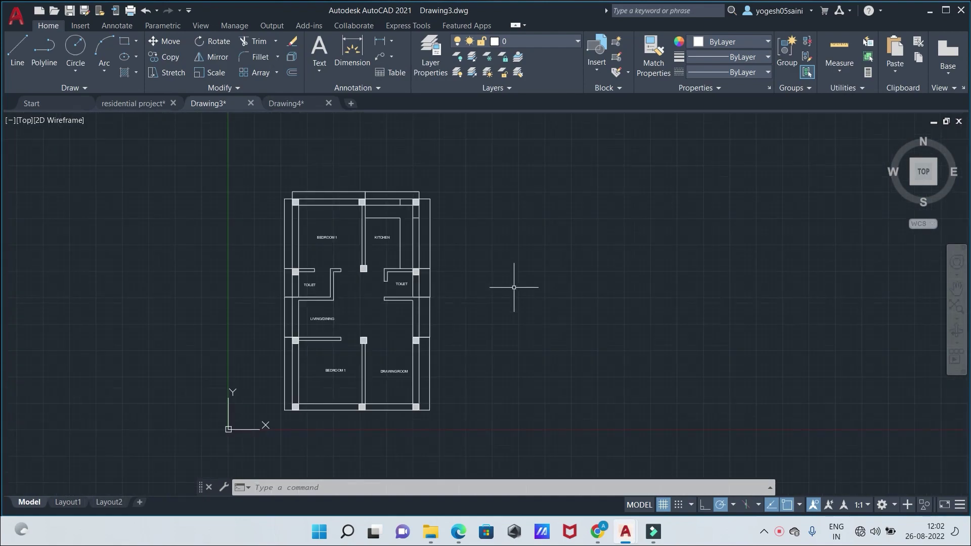
{"action": "middle_click_drag", "start_coordinate": [520, 319], "coordinate": [735, 227]}
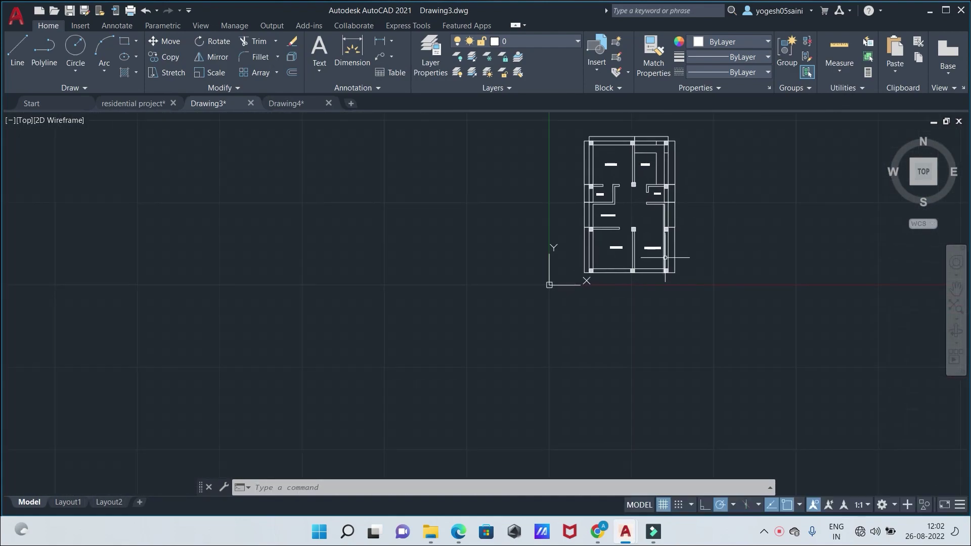
{"action": "scroll", "coordinate": [651, 259], "scroll_direction": "up", "scroll_amount": 2}
{"action": "scroll", "coordinate": [651, 259], "scroll_direction": "down", "scroll_amount": 2}
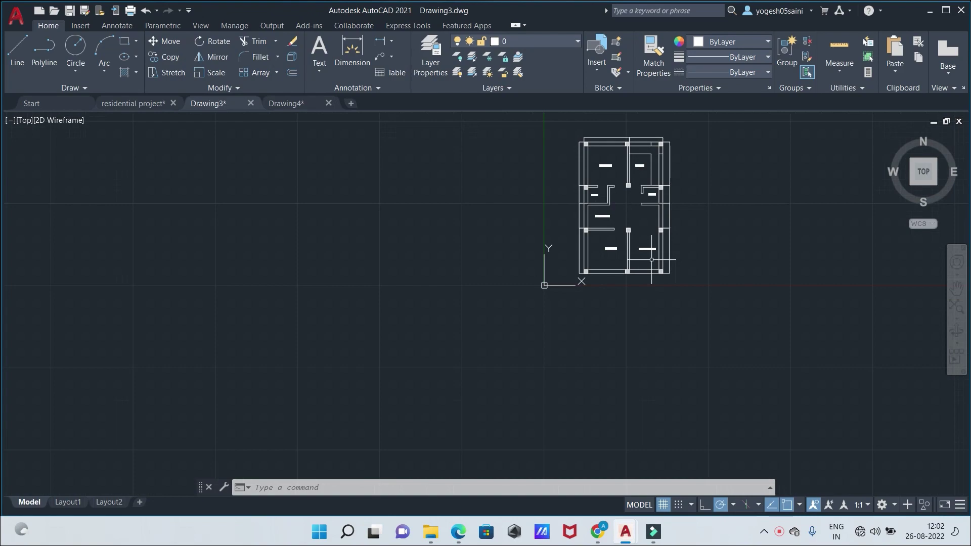
{"action": "scroll", "coordinate": [651, 259], "scroll_direction": "up", "scroll_amount": 6}
{"action": "scroll", "coordinate": [651, 260], "scroll_direction": "down", "scroll_amount": 2}
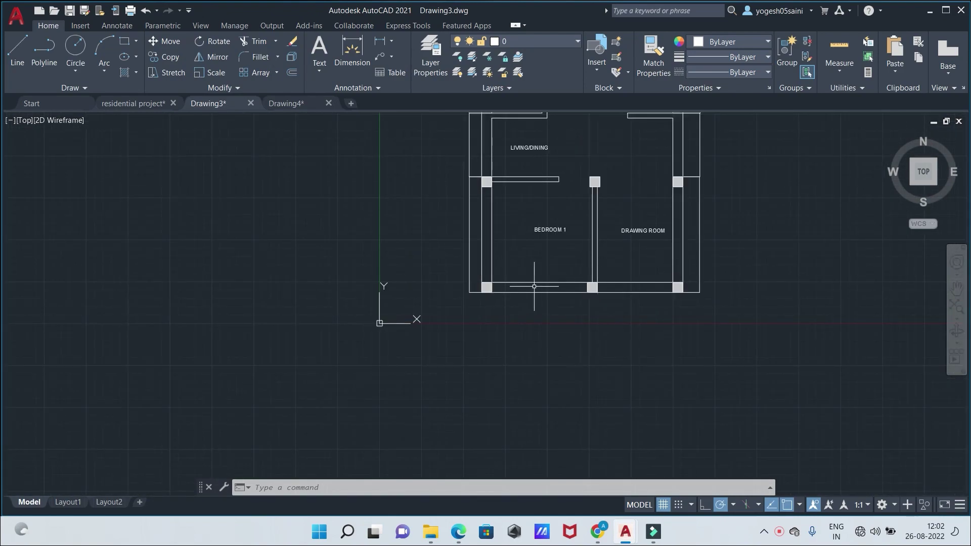
{"action": "scroll", "coordinate": [534, 287], "scroll_direction": "up", "scroll_amount": 4}
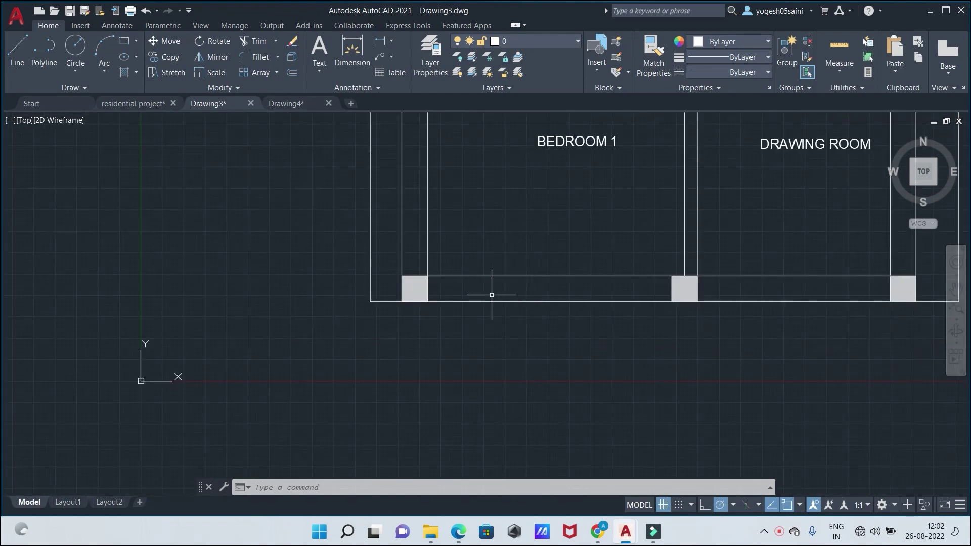
Move only the UCS origin in Drawing3 to the outer lower-left corner of the floor plan
{"action": "left_click", "coordinate": [142, 381]}
{"action": "mouse_move", "coordinate": [143, 386]}
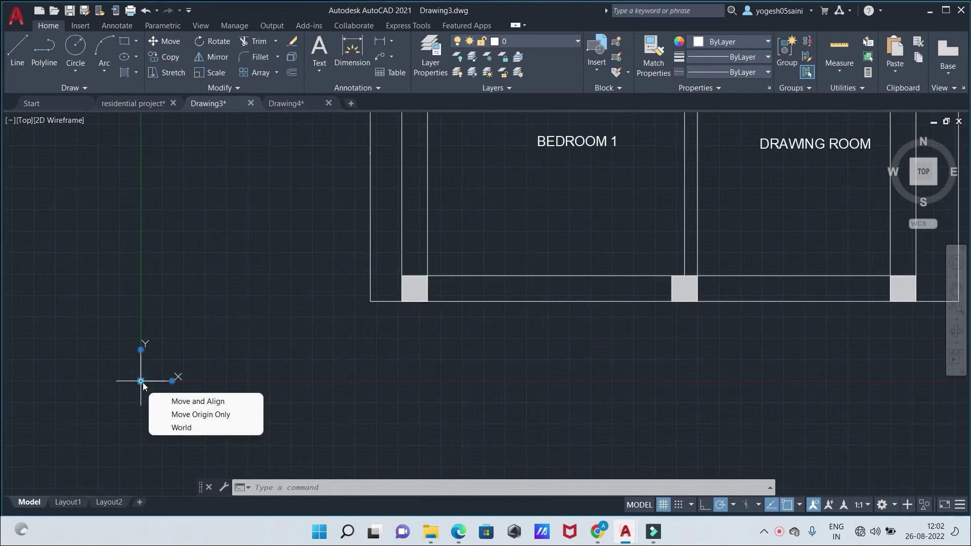
{"action": "left_click", "coordinate": [193, 415]}
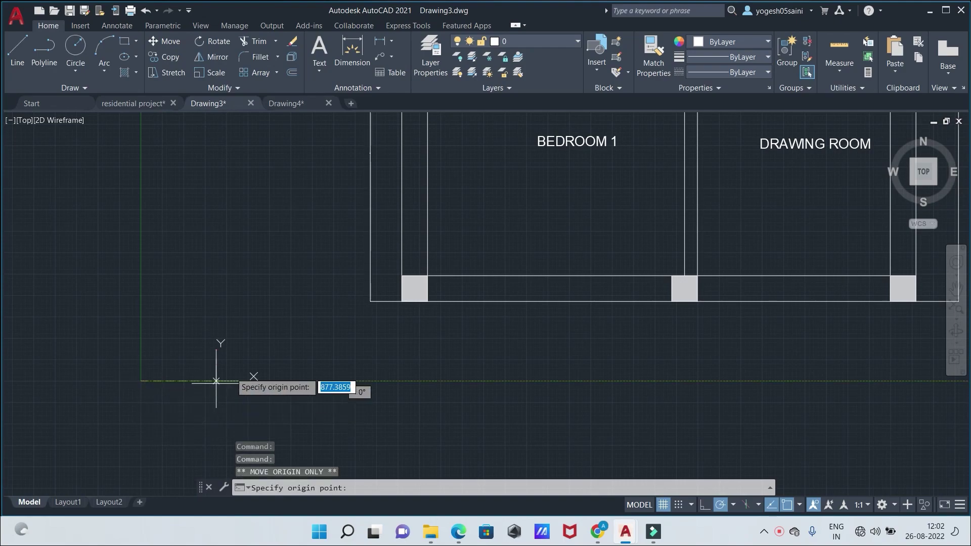
{"action": "left_click", "coordinate": [371, 301]}
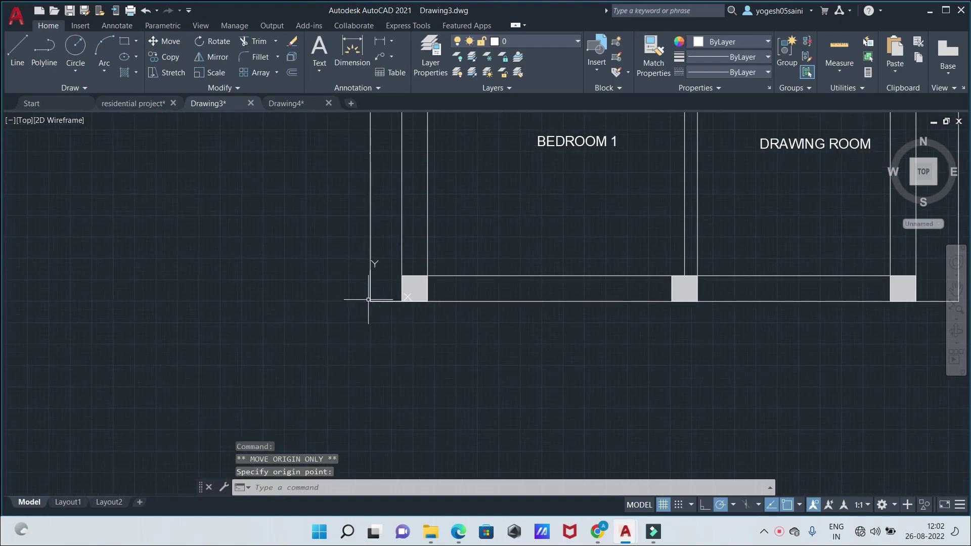
Switch to Drawing4 and move only its UCS origin to the outer lower-left corner of the floor plan
{"action": "left_click", "coordinate": [298, 104]}
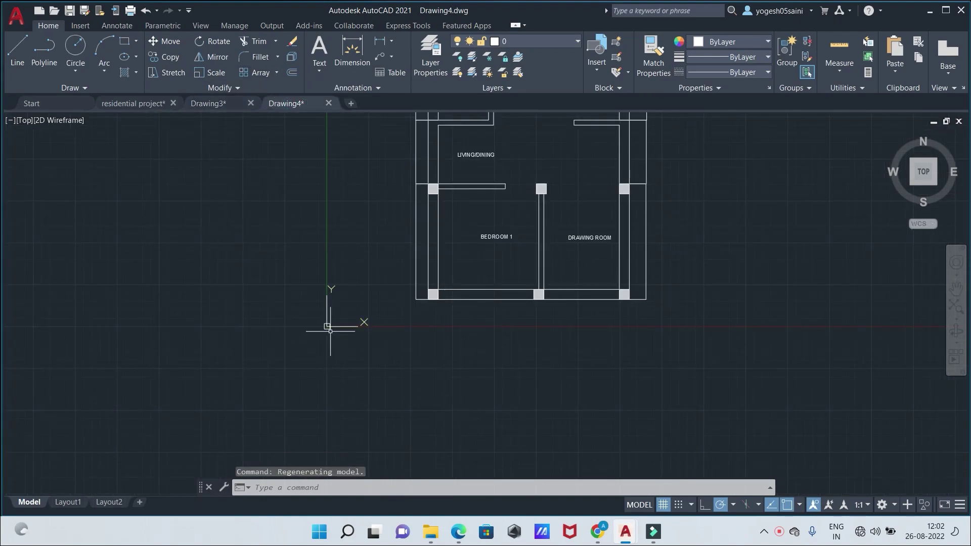
{"action": "left_click", "coordinate": [326, 326]}
{"action": "mouse_move", "coordinate": [327, 327]}
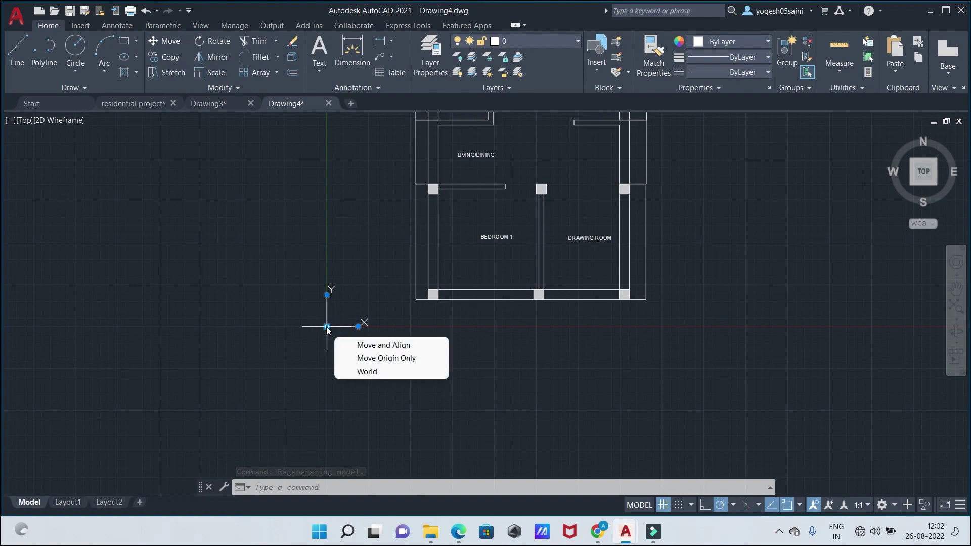
{"action": "left_click", "coordinate": [372, 358]}
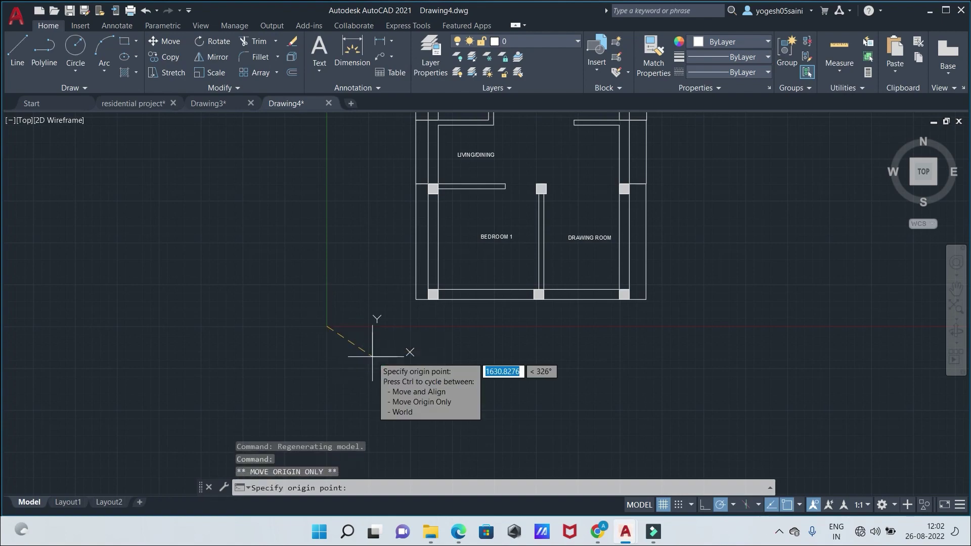
{"action": "left_click", "coordinate": [416, 300]}
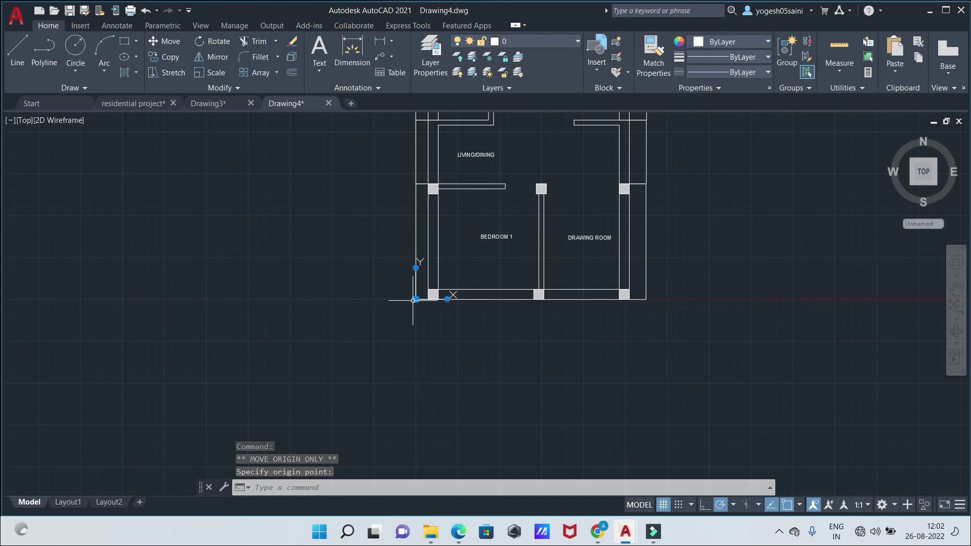
{"action": "scroll", "coordinate": [503, 303], "scroll_direction": "down", "scroll_amount": 6}
{"action": "scroll", "coordinate": [527, 308], "scroll_direction": "up", "scroll_amount": 4}
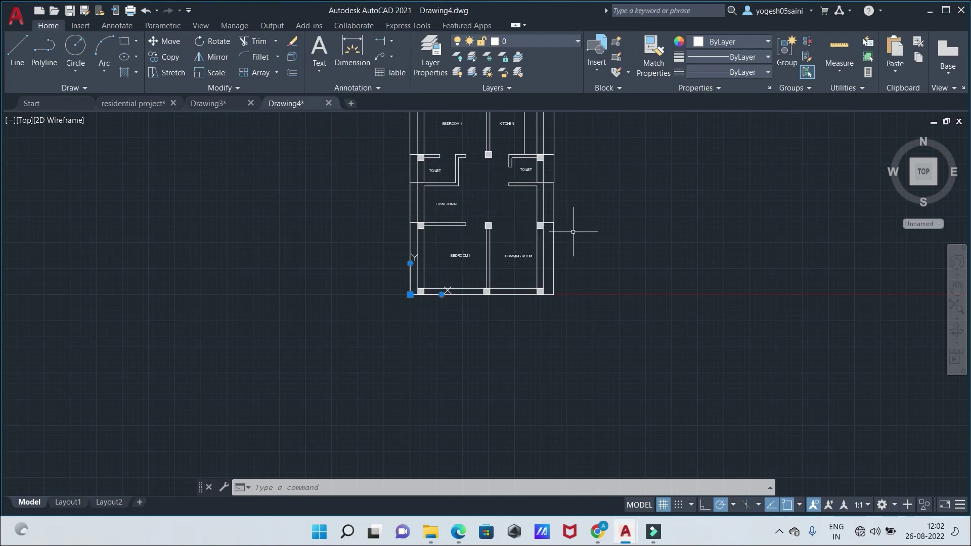
{"action": "middle_click_drag", "start_coordinate": [668, 234], "coordinate": [653, 308]}
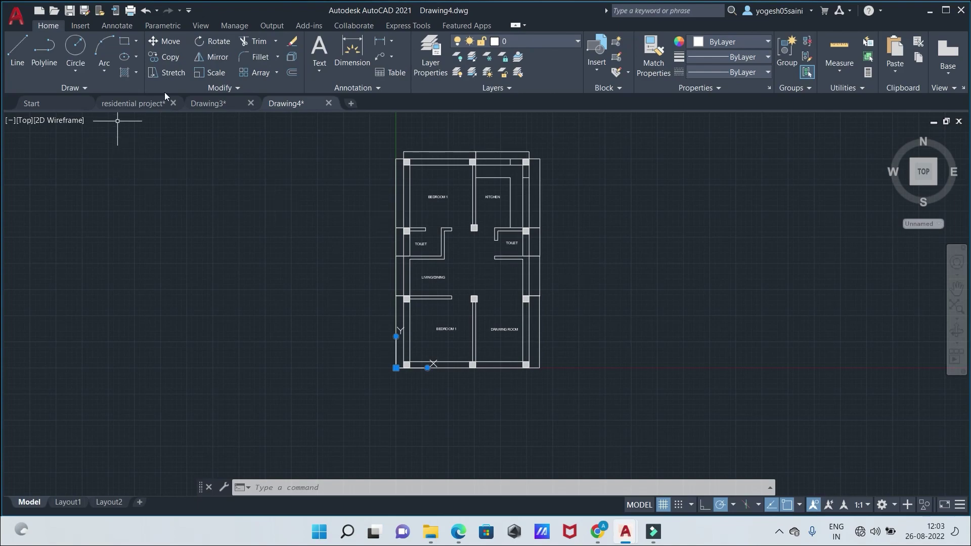
{"action": "left_click", "coordinate": [226, 103]}
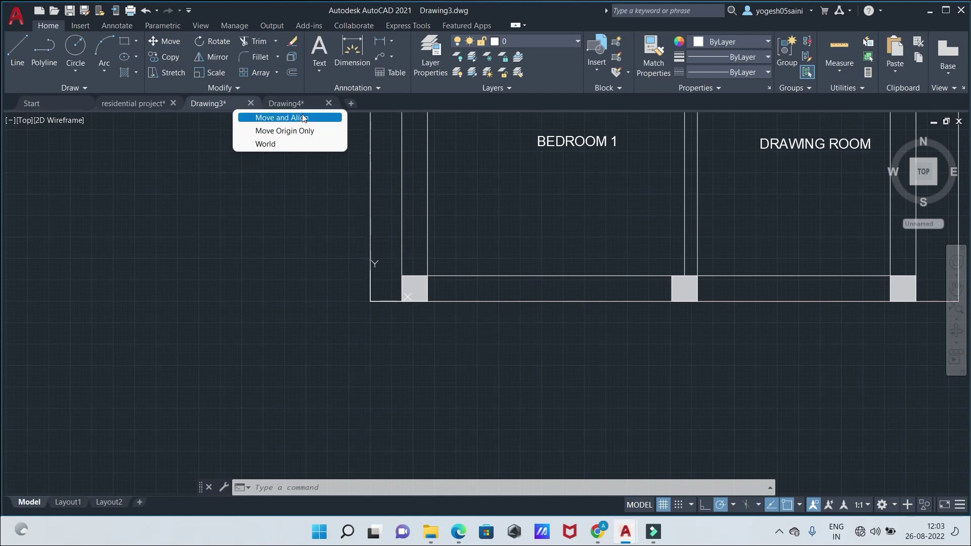
{"action": "left_click", "coordinate": [253, 219]}
{"action": "left_click", "coordinate": [301, 377]}
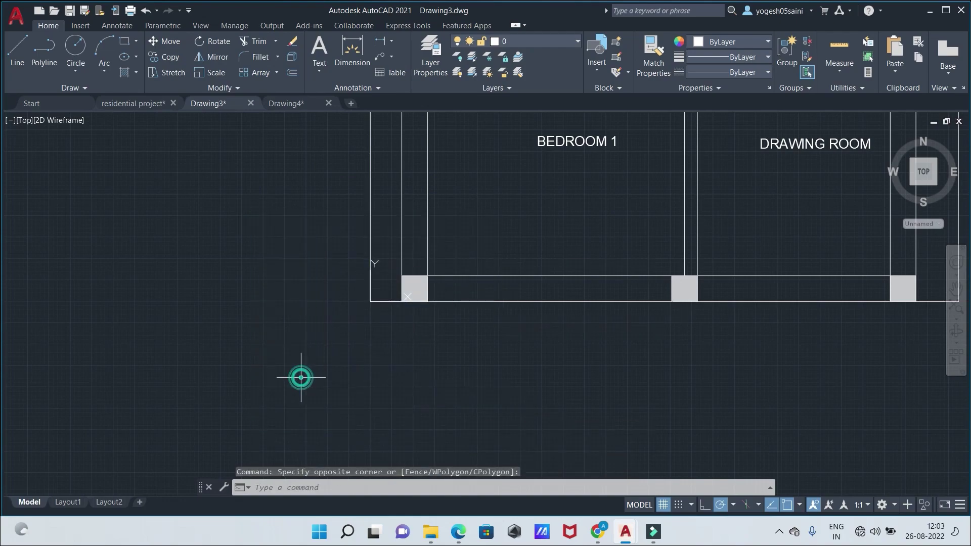
{"action": "scroll", "coordinate": [392, 397], "scroll_direction": "down", "scroll_amount": 4}
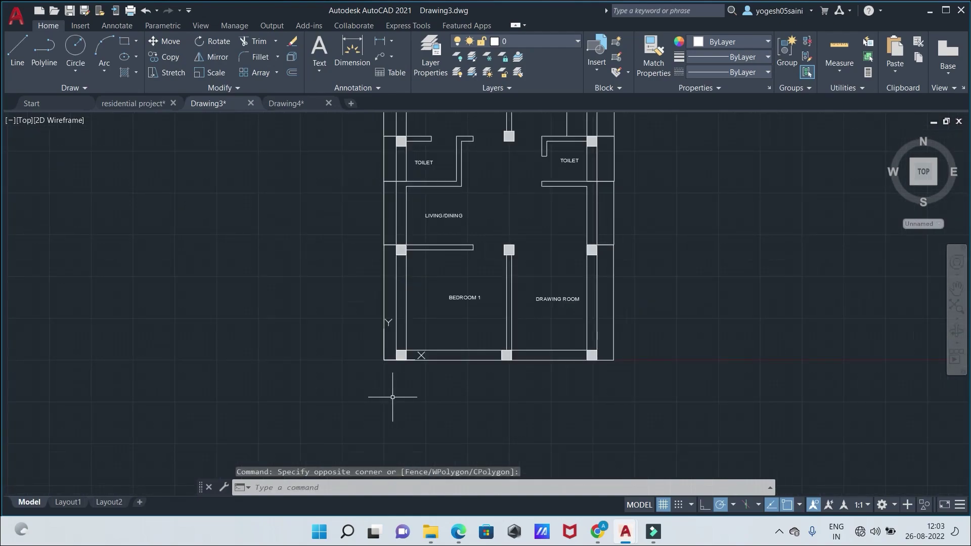
{"action": "key", "text": "ctrl+s"}
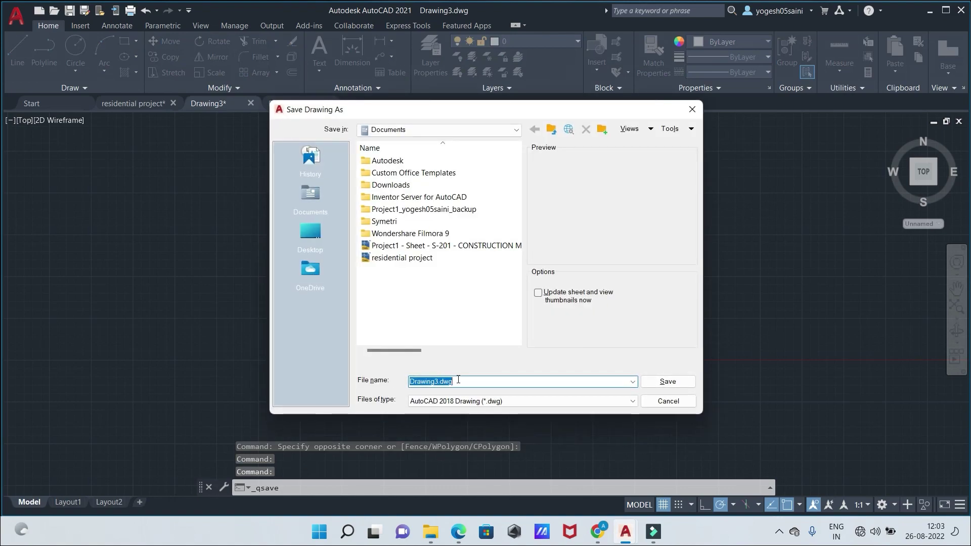
{"action": "left_click", "coordinate": [458, 380]}
{"action": "key", "text": "BackSpace"}
{"action": "key", "text": "BackSpace"}
{"action": "key", "text": "BackSpace"}
{"action": "key", "text": "BackSpace"}
{"action": "key", "text": "BackSpace"}
{"action": "key", "text": "BackSpace"}
{"action": "key", "text": "BackSpace"}
{"action": "key", "text": "BackSpace"}
{"action": "key", "text": "BackSpace"}
{"action": "key", "text": "BackSpace"}
{"action": "key", "text": "BackSpace"}
{"action": "key", "text": "BackSpace"}
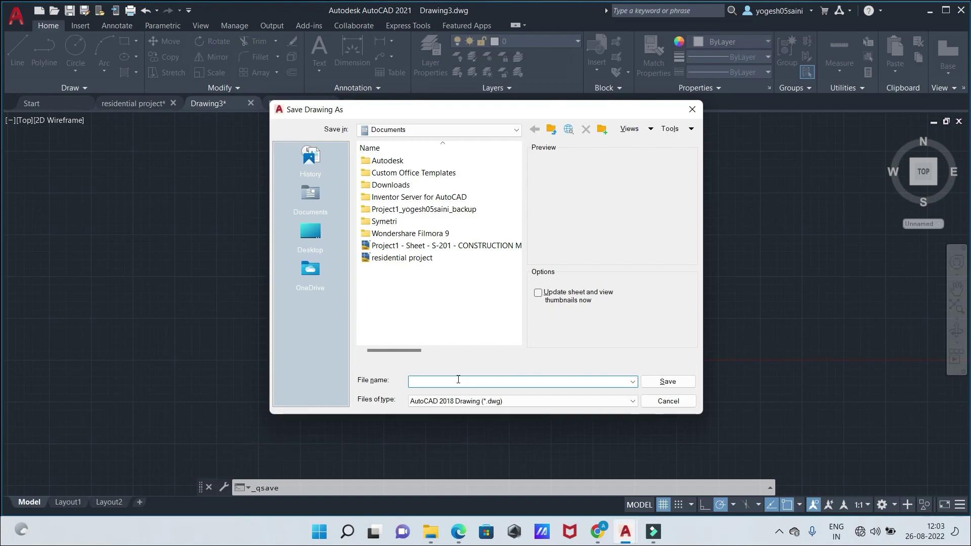
{"action": "left_click", "coordinate": [693, 109]}
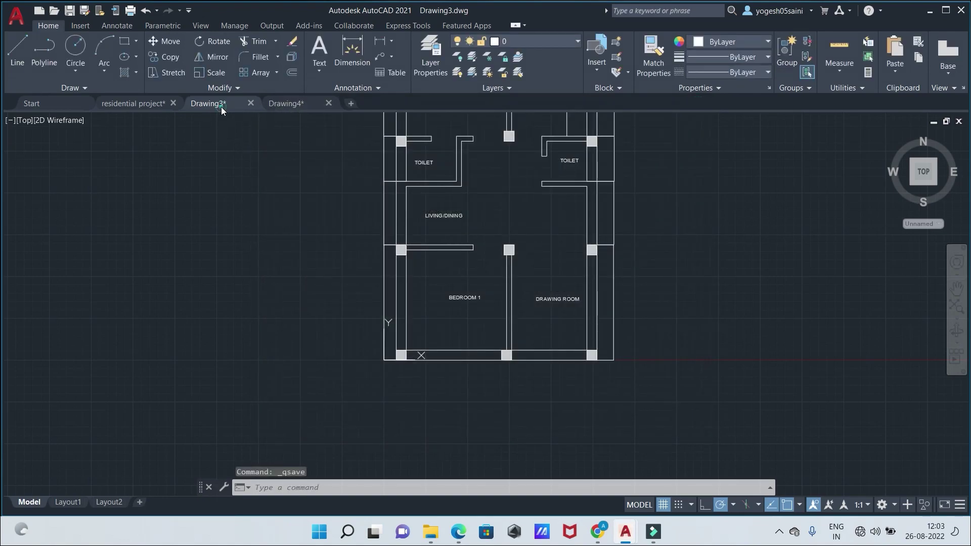
{"action": "left_click", "coordinate": [312, 106]}
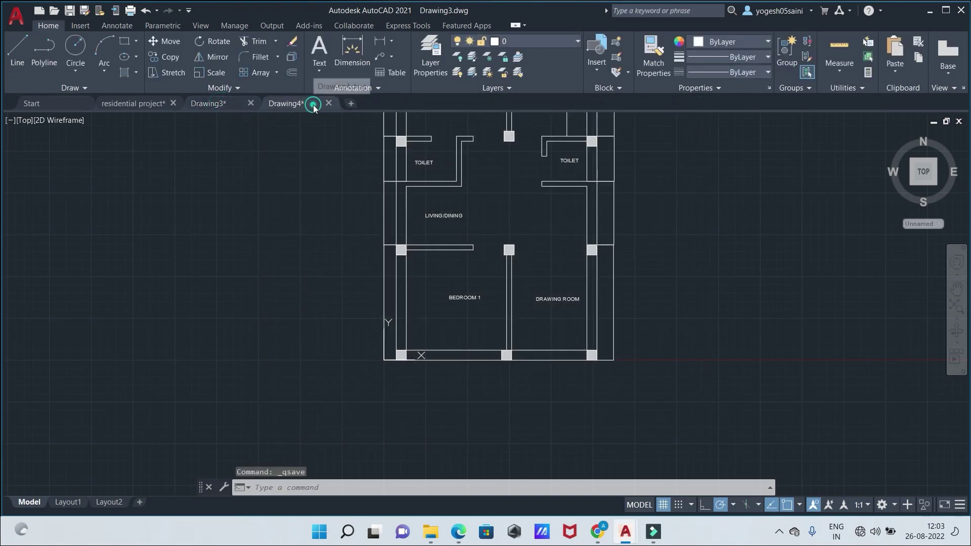
Return to Drawing3 and save it in Documents under the file name "ground floor plan"
{"action": "left_click", "coordinate": [211, 103]}
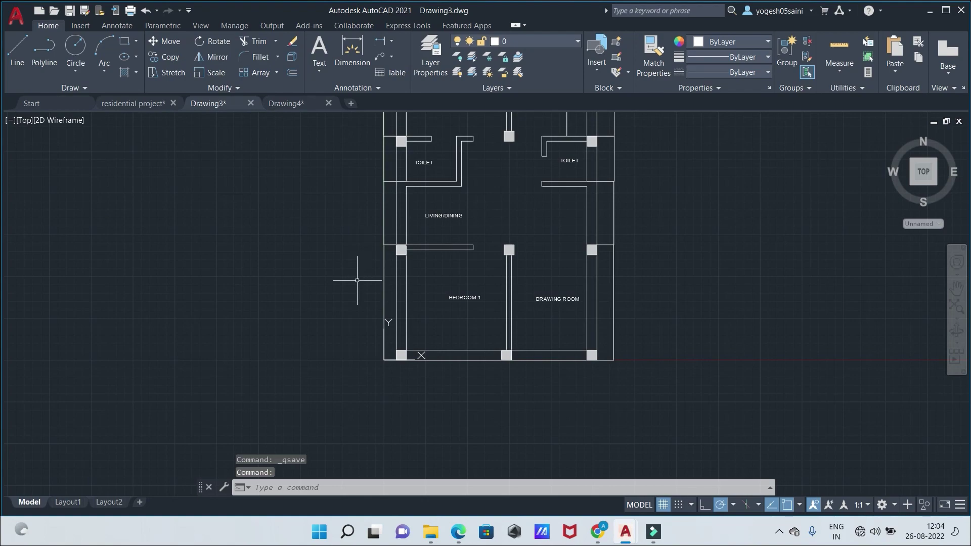
{"action": "key", "text": "ctrl+s"}
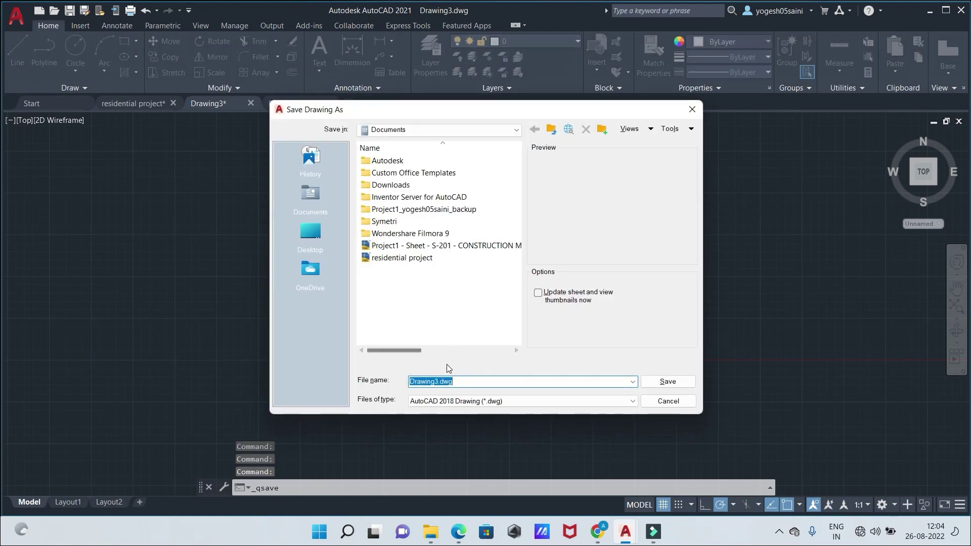
{"action": "key", "text": "BackSpace"}
{"action": "type", "text": "groun"}
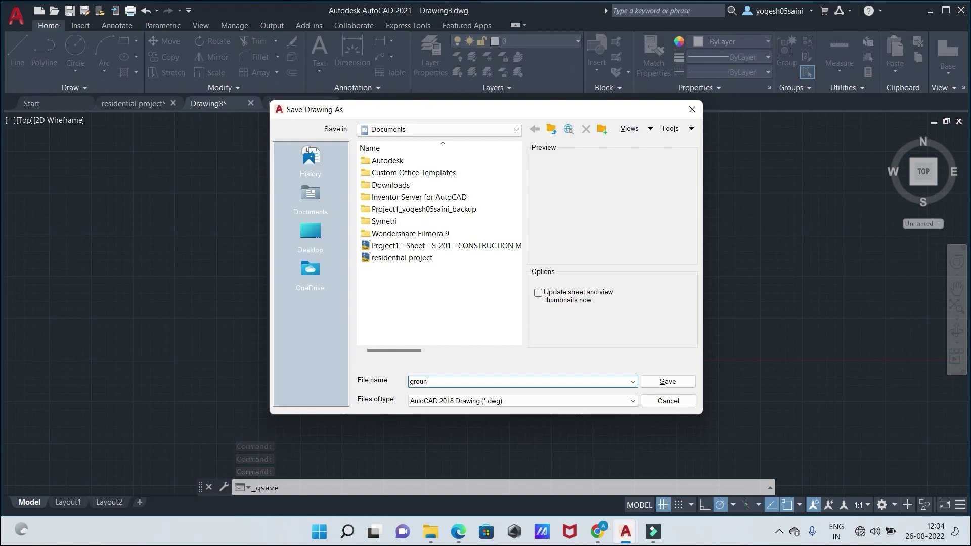
{"action": "type", "text": "d fl"}
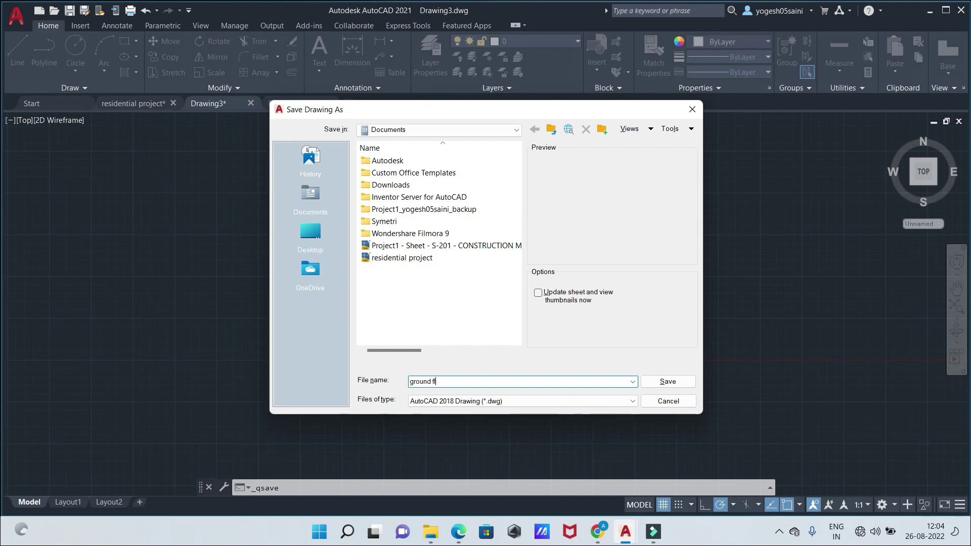
{"action": "type", "text": "oor plan"}
{"action": "left_click", "coordinate": [664, 382]}
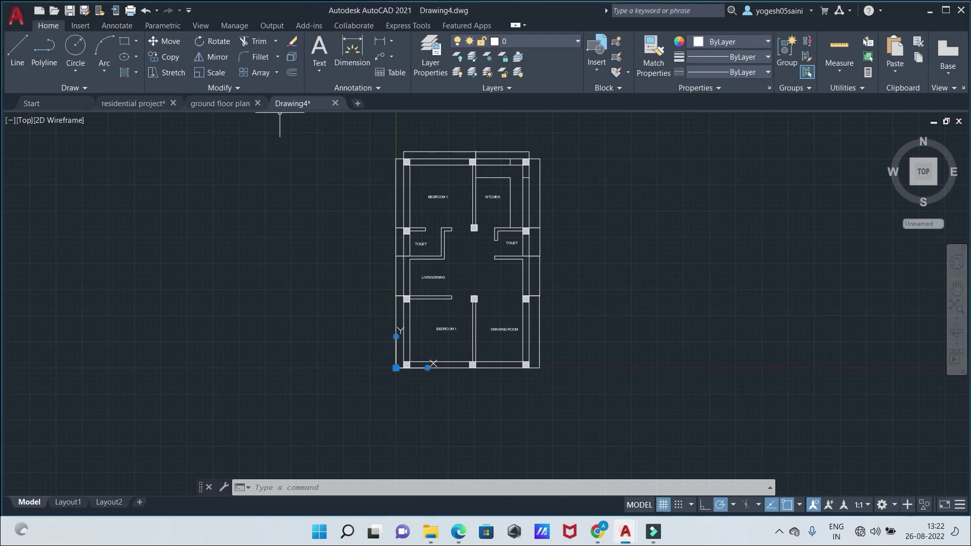
Save Drawing4 in Documents under the file name "first floor"
{"action": "mouse_move", "coordinate": [294, 106]}
{"action": "key", "text": "ctrl+s"}
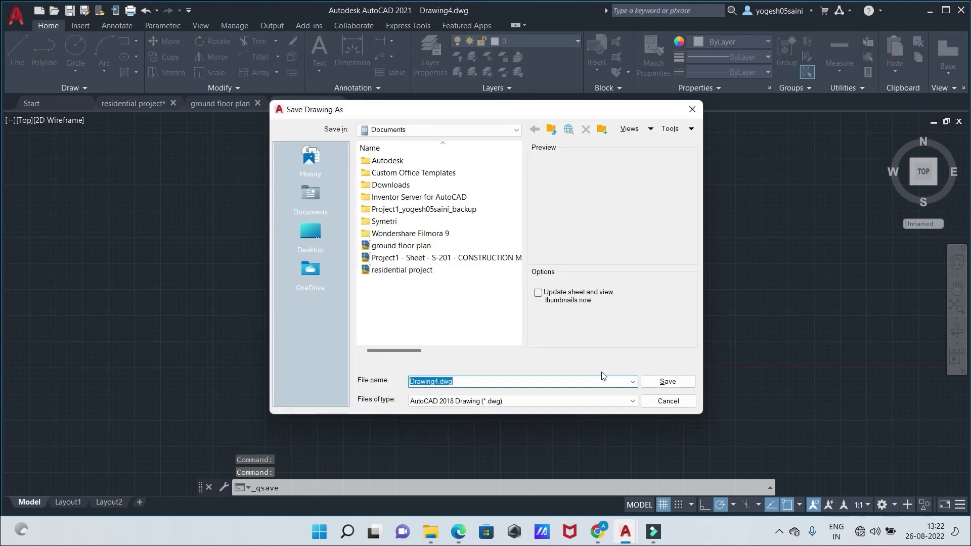
{"action": "left_click", "coordinate": [459, 382]}
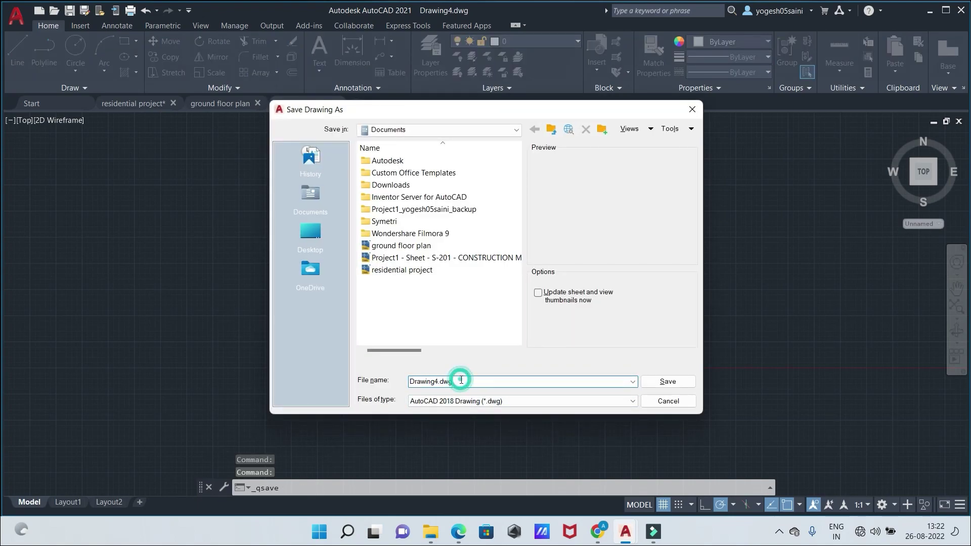
{"action": "key", "text": "BackSpace"}
{"action": "key", "text": "BackSpace"}
{"action": "key", "text": "BackSpace"}
{"action": "key", "text": "BackSpace"}
{"action": "key", "text": "BackSpace"}
{"action": "key", "text": "BackSpace"}
{"action": "key", "text": "BackSpace"}
{"action": "key", "text": "BackSpace"}
{"action": "key", "text": "BackSpace"}
{"action": "key", "text": "BackSpace"}
{"action": "key", "text": "BackSpace"}
{"action": "key", "text": "BackSpace"}
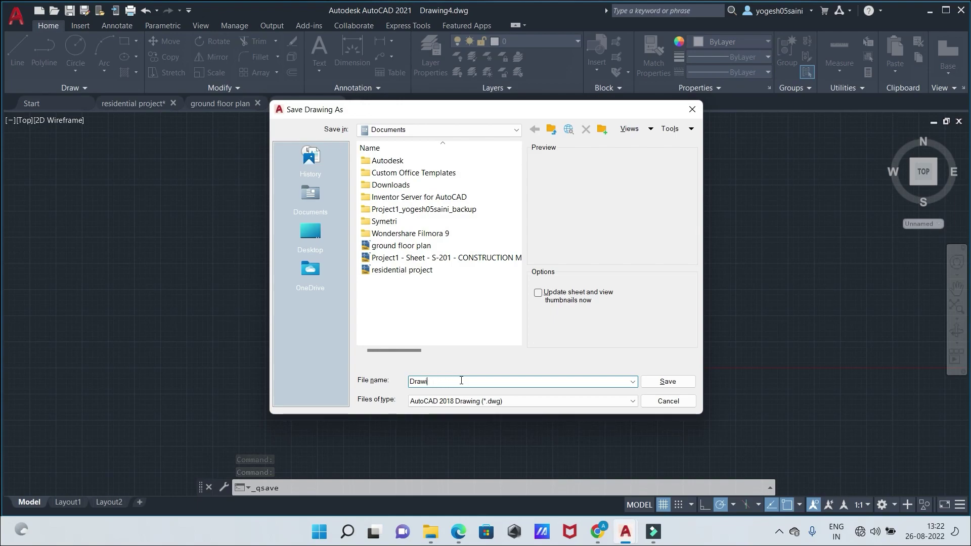
{"action": "type", "text": "fir"}
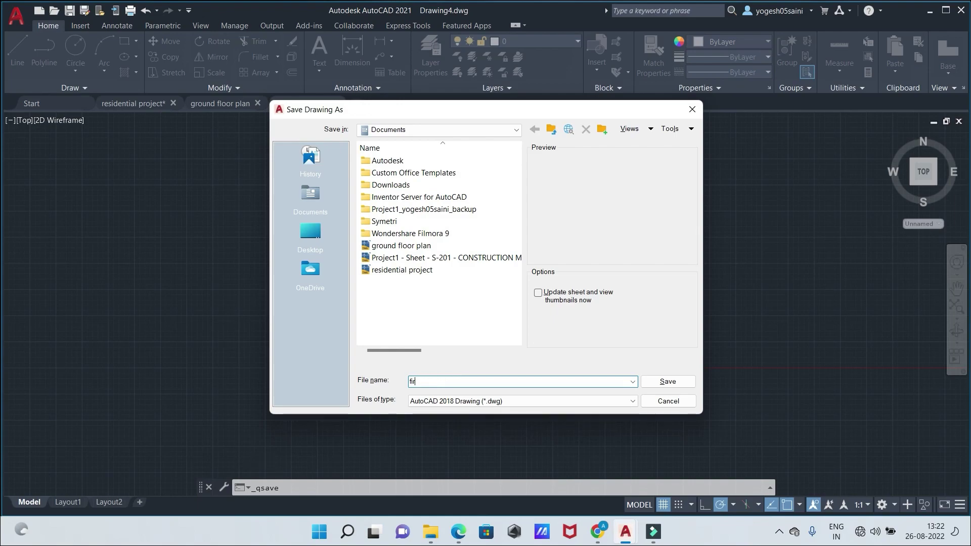
{"action": "type", "text": "st floor"}
{"action": "left_click", "coordinate": [666, 382]}
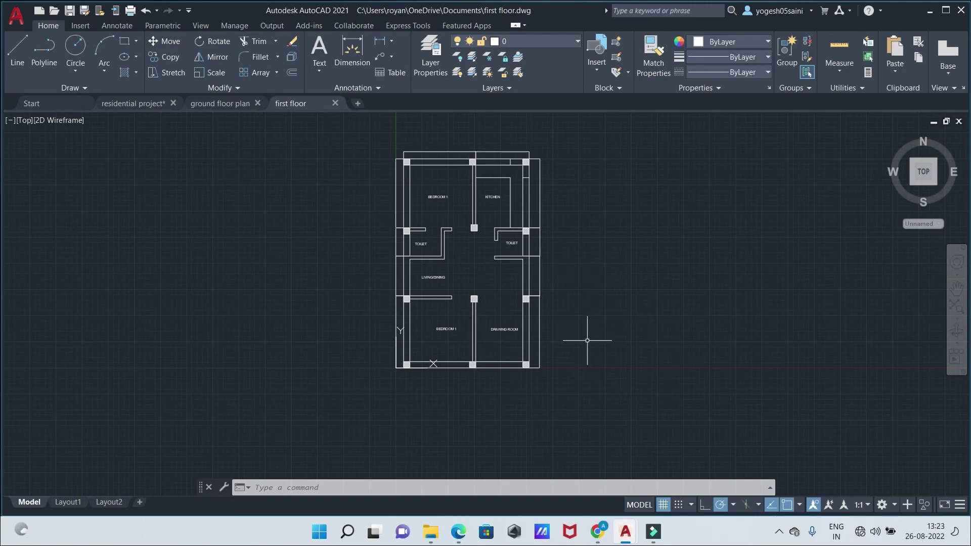
{"action": "scroll", "coordinate": [572, 320], "scroll_direction": "up", "scroll_amount": 10}
{"action": "scroll", "coordinate": [542, 310], "scroll_direction": "down", "scroll_amount": 4}
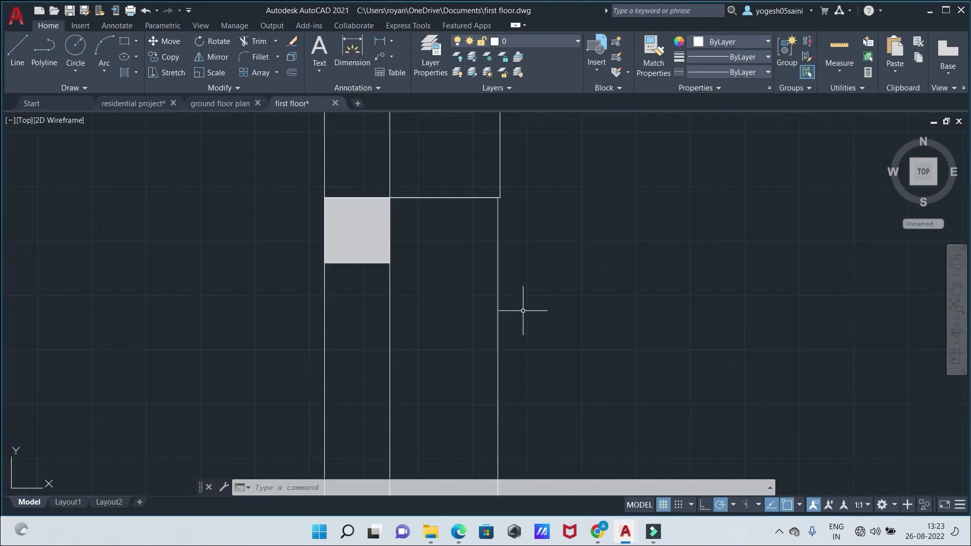
{"action": "scroll", "coordinate": [526, 311], "scroll_direction": "down", "scroll_amount": 6}
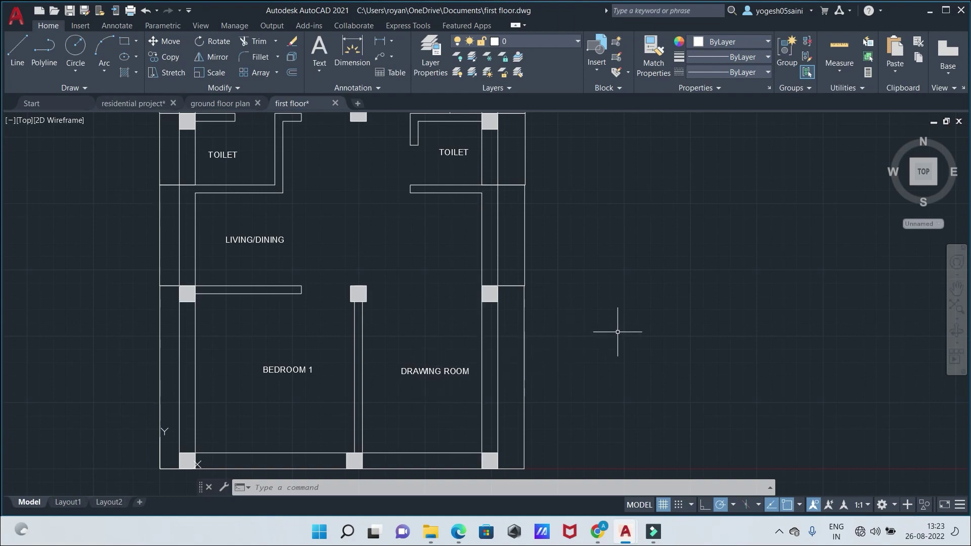
{"action": "scroll", "coordinate": [617, 332], "scroll_direction": "up", "scroll_amount": 4}
{"action": "scroll", "coordinate": [614, 337], "scroll_direction": "down", "scroll_amount": 4}
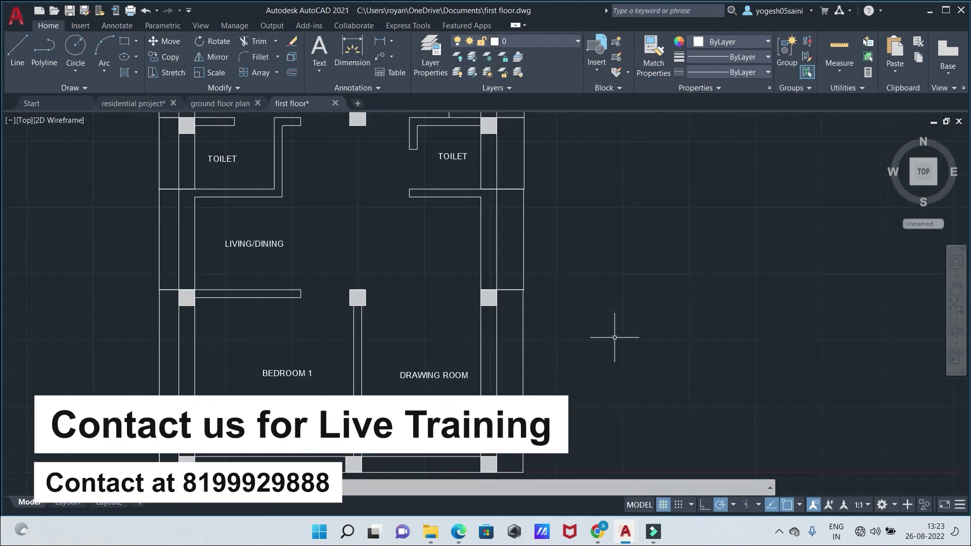
{"action": "scroll", "coordinate": [615, 338], "scroll_direction": "down", "scroll_amount": 4}
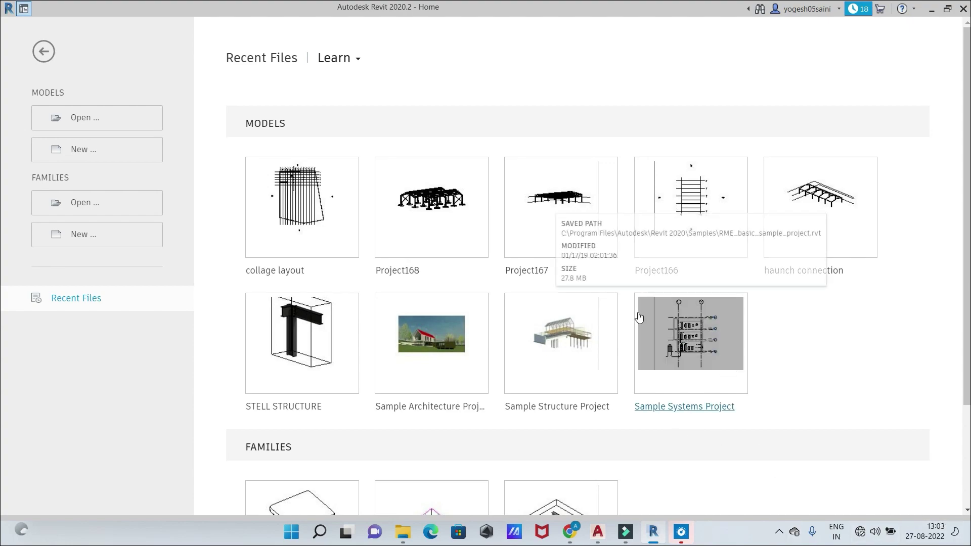
Create a new project from the Structural Analysis-DefaultMetric.rte template in the India template folder
{"action": "left_click", "coordinate": [84, 157]}
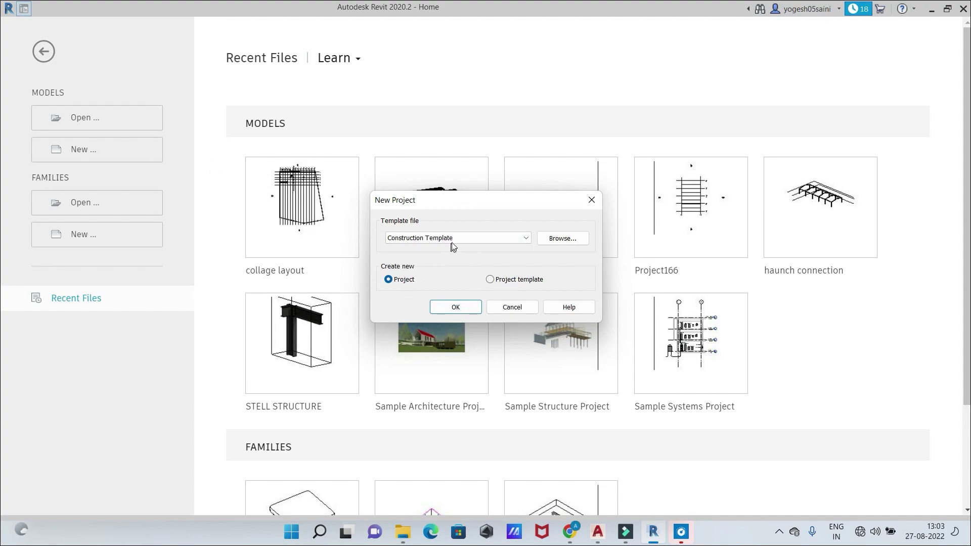
{"action": "left_click", "coordinate": [523, 237]}
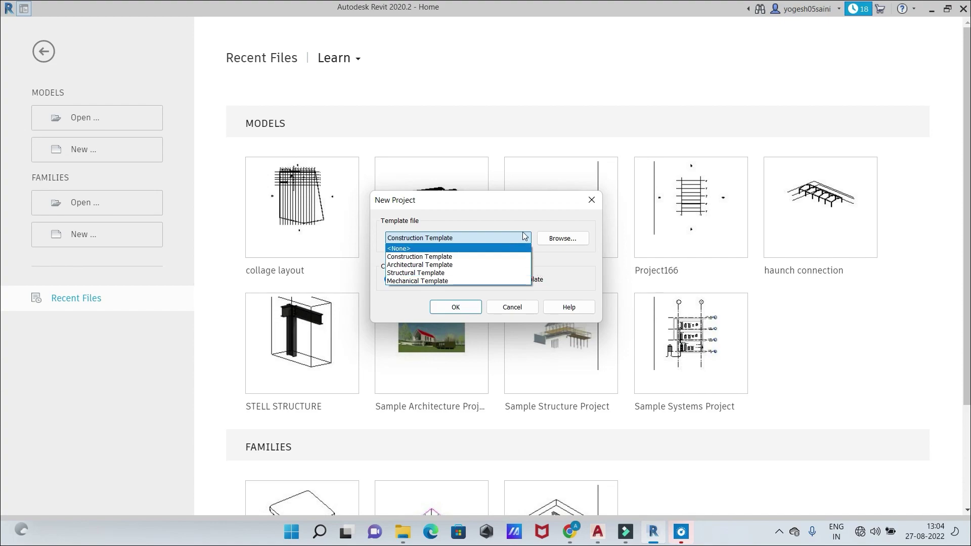
{"action": "left_click", "coordinate": [564, 242]}
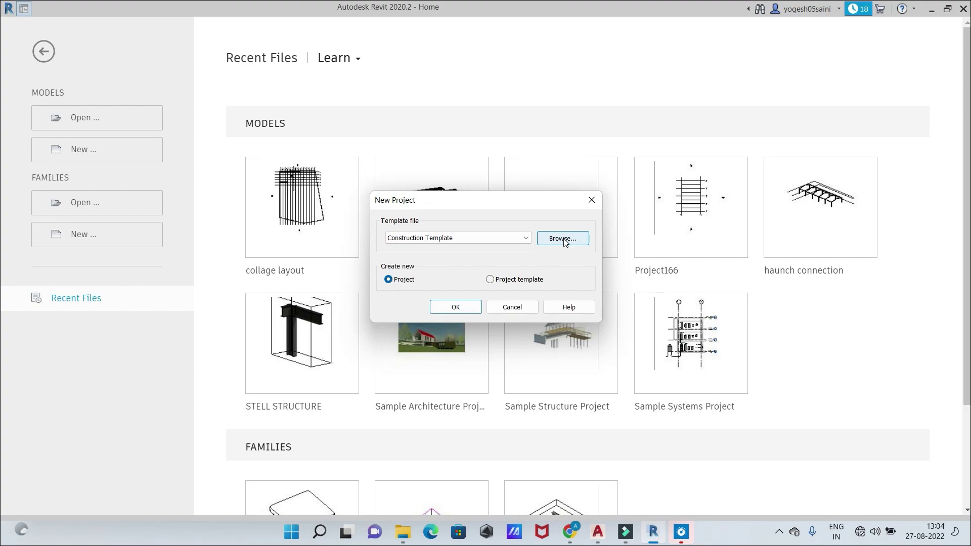
{"action": "left_click", "coordinate": [565, 242]}
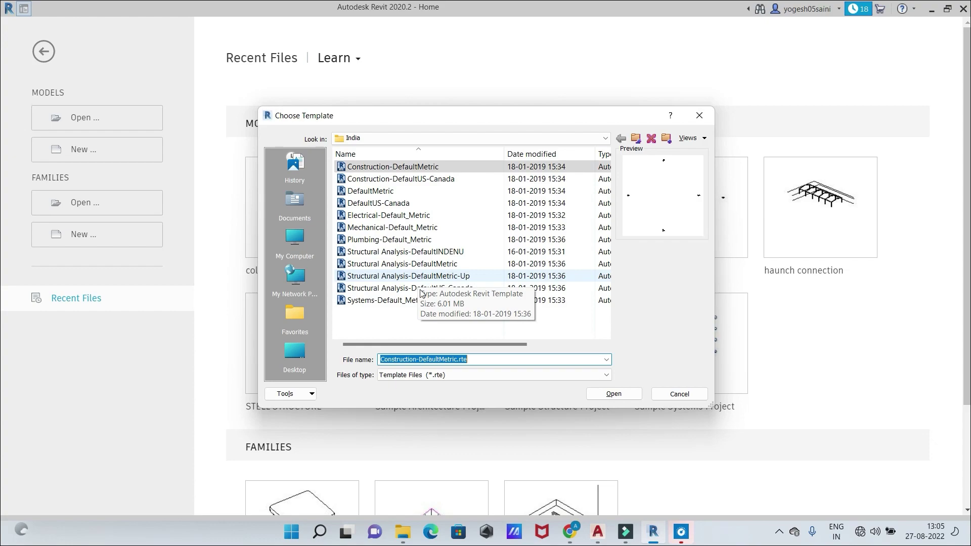
{"action": "left_click", "coordinate": [393, 265]}
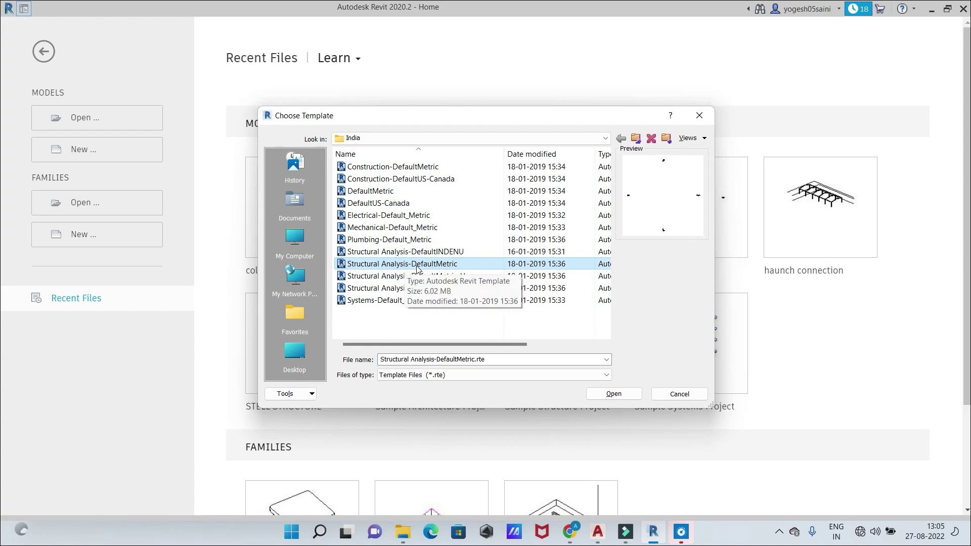
{"action": "left_click", "coordinate": [616, 395]}
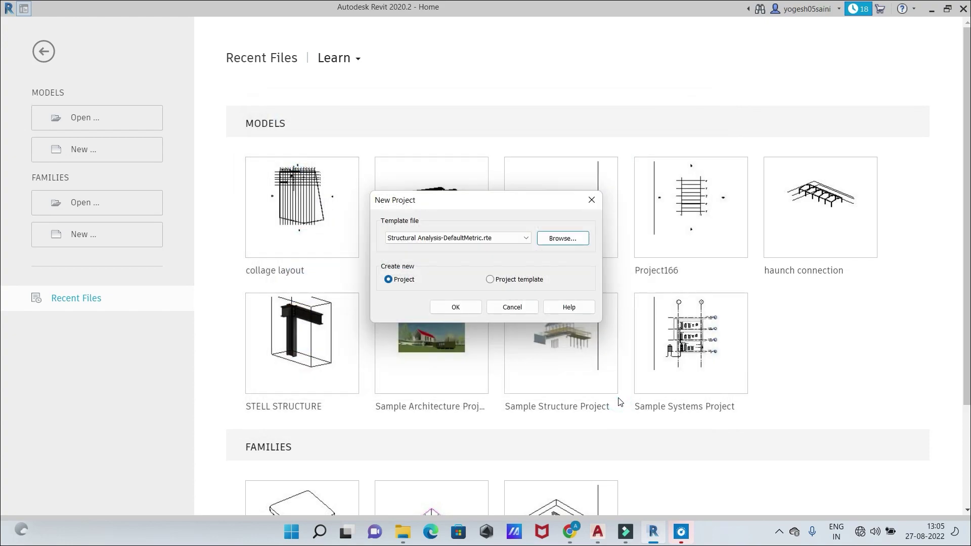
{"action": "left_click", "coordinate": [455, 307]}
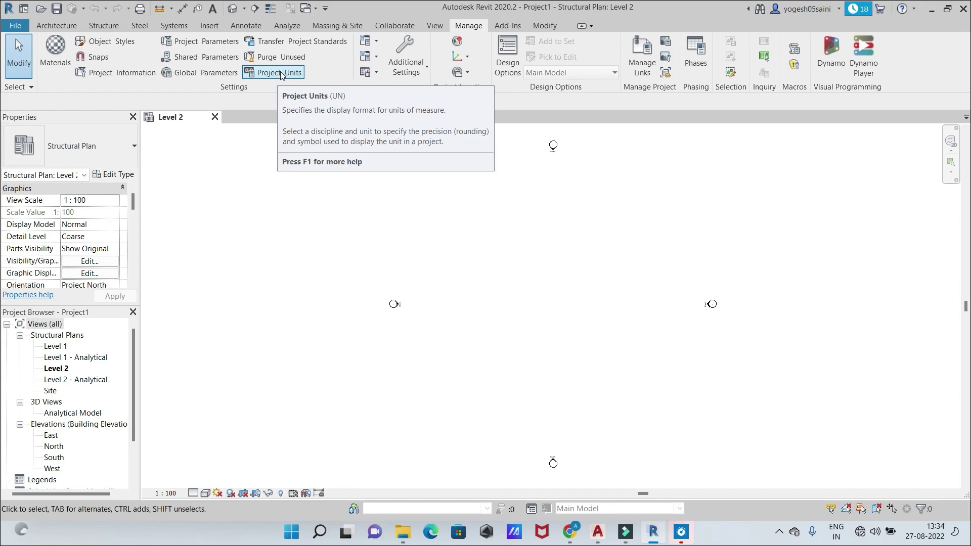
Open the project units settings, and switch to AutoCAD to examine the ground floor plan drawing
{"action": "left_click", "coordinate": [280, 75]}
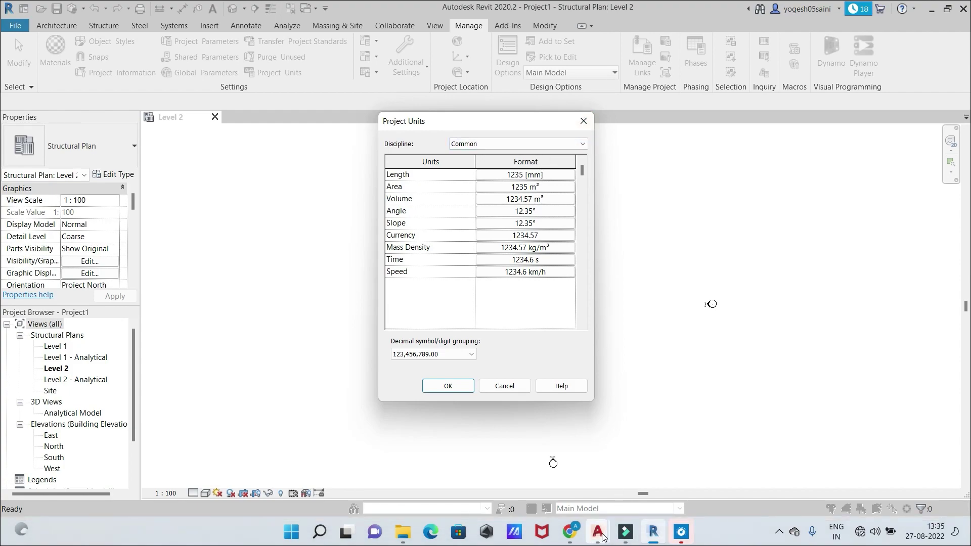
{"action": "mouse_move", "coordinate": [598, 532]}
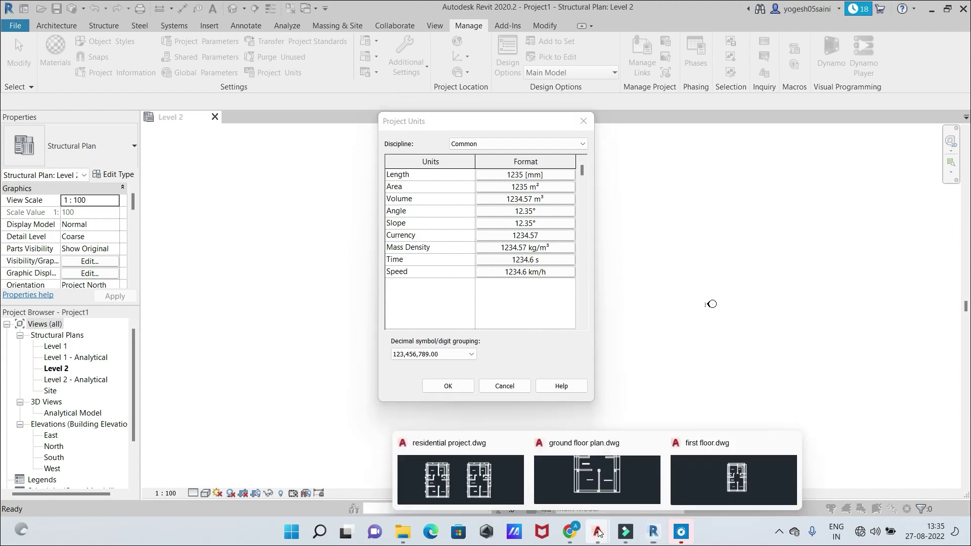
{"action": "mouse_move", "coordinate": [598, 482]}
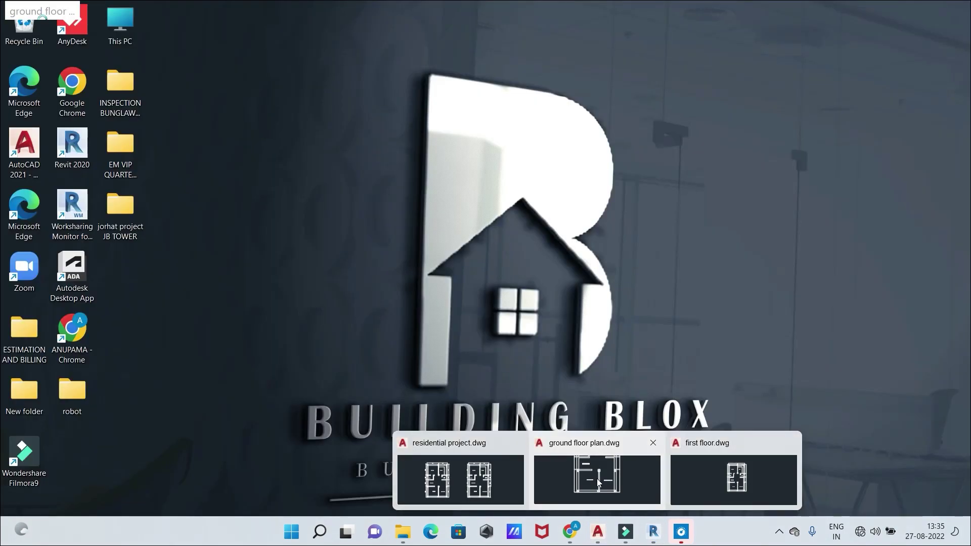
{"action": "left_click", "coordinate": [598, 482]}
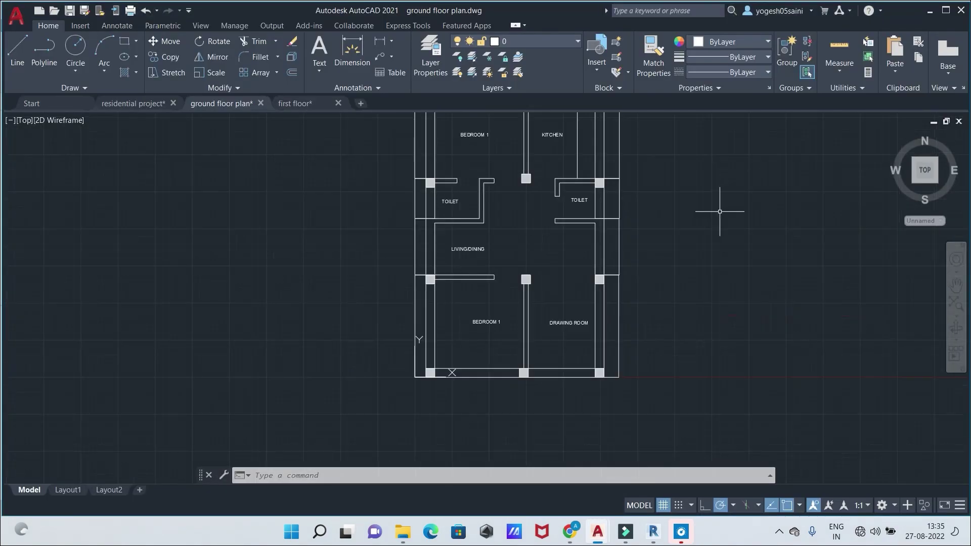
{"action": "scroll", "coordinate": [719, 211], "scroll_direction": "down", "scroll_amount": 4}
{"action": "scroll", "coordinate": [715, 210], "scroll_direction": "up", "scroll_amount": 4}
{"action": "scroll", "coordinate": [721, 210], "scroll_direction": "up", "scroll_amount": 5}
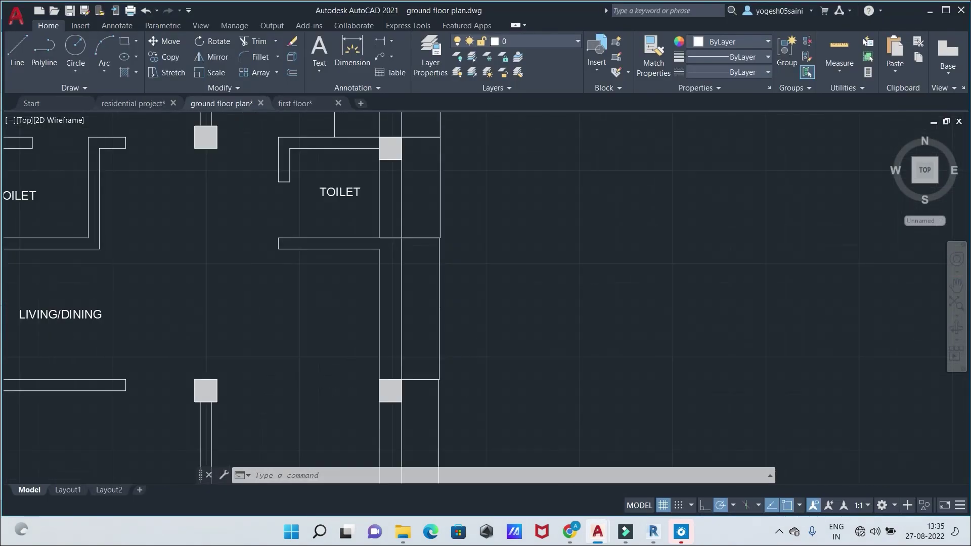
{"action": "scroll", "coordinate": [716, 230], "scroll_direction": "down", "scroll_amount": 8}
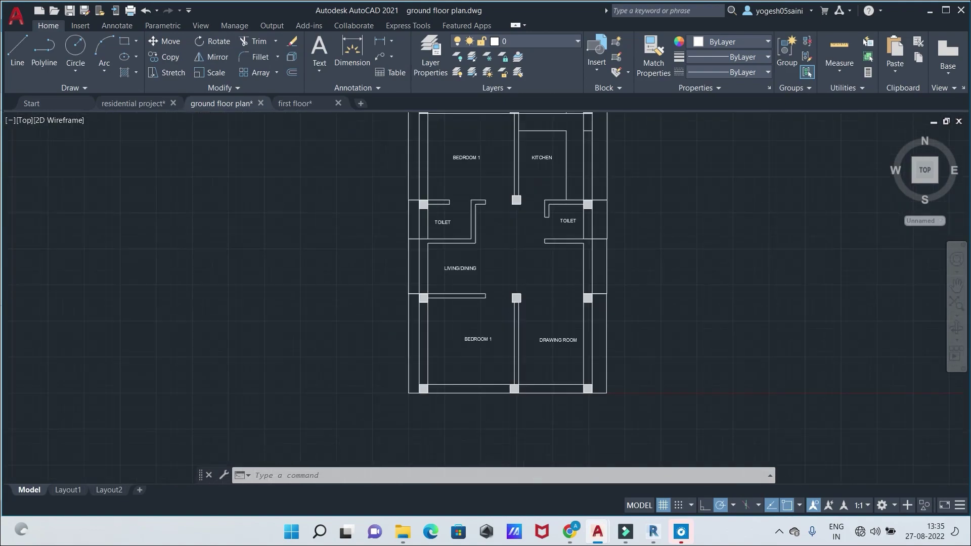
{"action": "scroll", "coordinate": [719, 225], "scroll_direction": "up", "scroll_amount": 2}
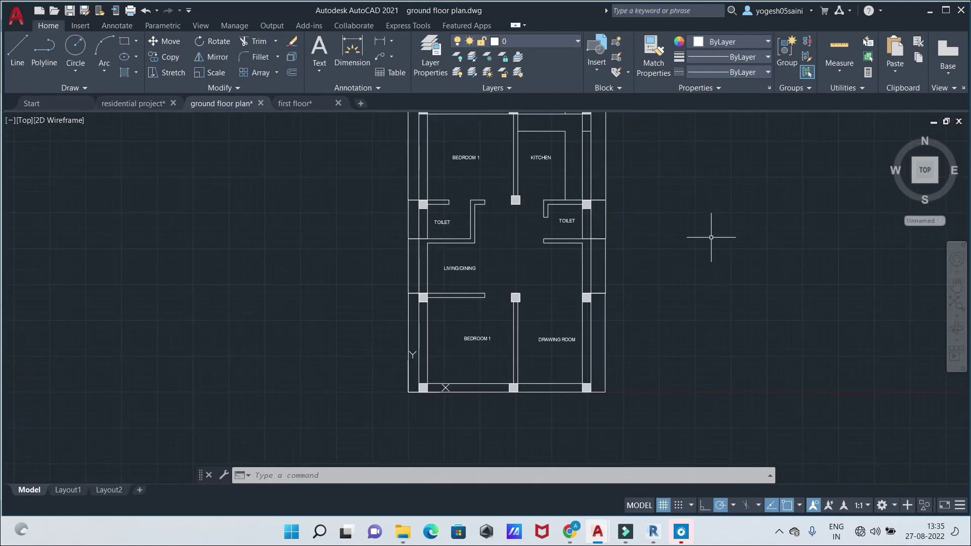
Measure the wall thickness with DIST at the free end of the wall between LIVING/DINING and BEDROOM 1
{"action": "left_click", "coordinate": [270, 475]}
{"action": "type", "text": "DIST Specify first point:"}
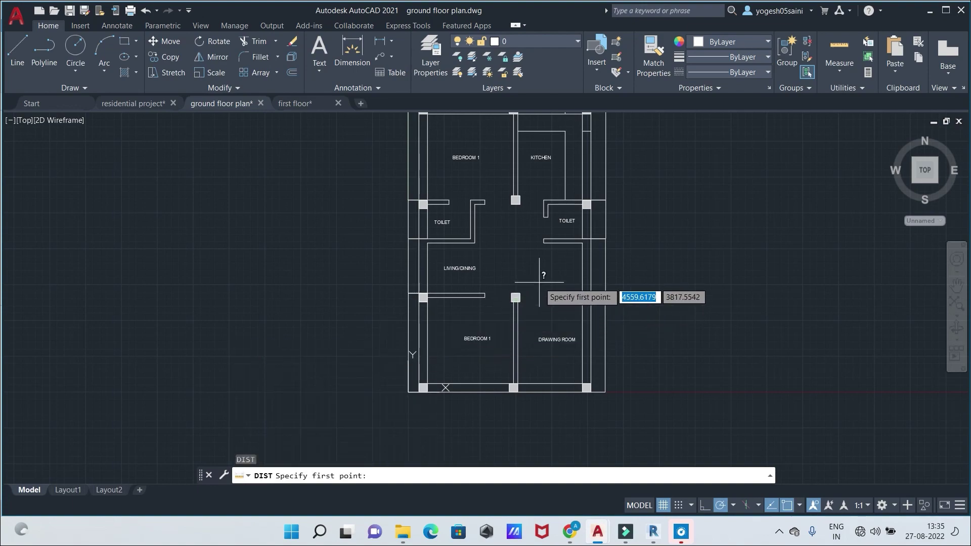
{"action": "scroll", "coordinate": [539, 283], "scroll_direction": "up", "scroll_amount": 2}
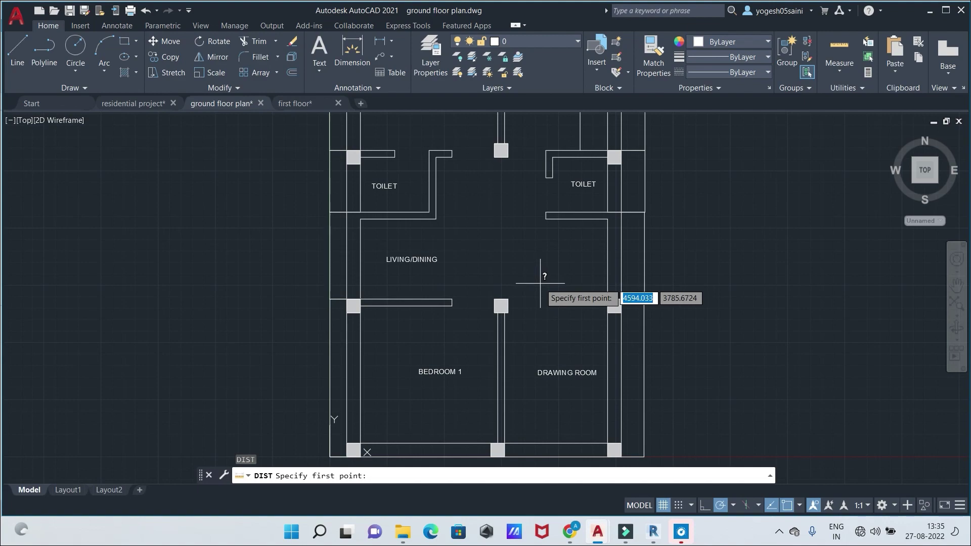
{"action": "scroll", "coordinate": [456, 303], "scroll_direction": "down", "scroll_amount": 4}
{"action": "scroll", "coordinate": [458, 294], "scroll_direction": "up", "scroll_amount": 2}
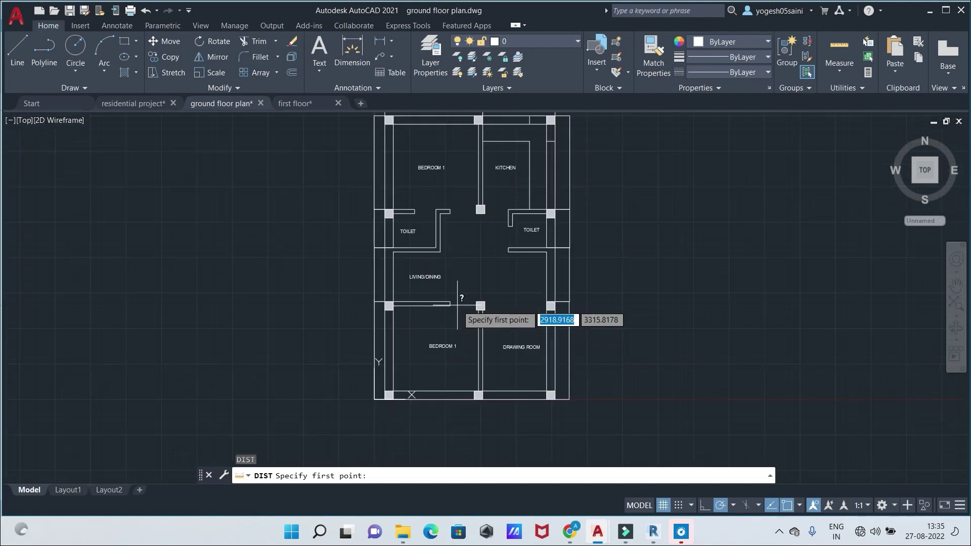
{"action": "scroll", "coordinate": [455, 305], "scroll_direction": "down", "scroll_amount": 3}
{"action": "scroll", "coordinate": [455, 305], "scroll_direction": "up", "scroll_amount": 7}
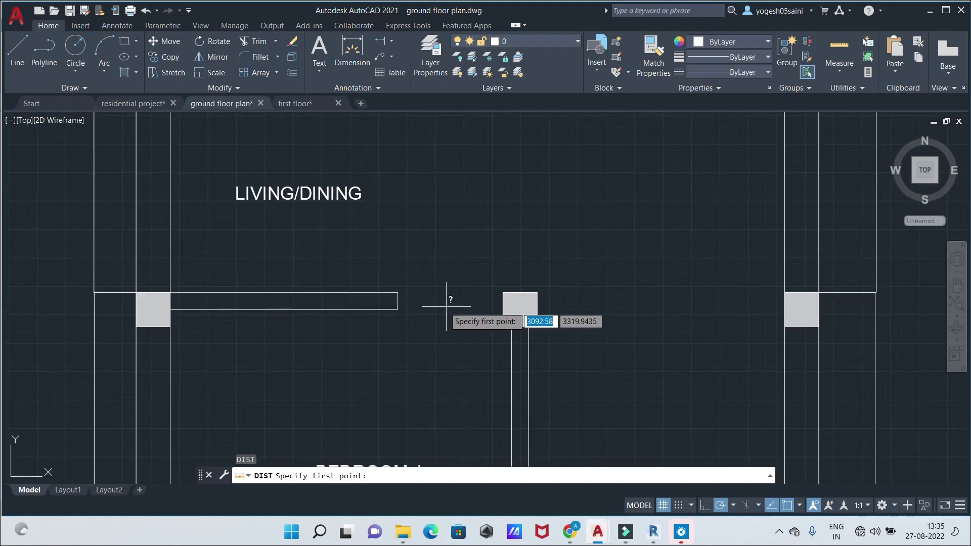
{"action": "scroll", "coordinate": [397, 297], "scroll_direction": "down", "scroll_amount": 5}
{"action": "scroll", "coordinate": [396, 296], "scroll_direction": "up", "scroll_amount": 5}
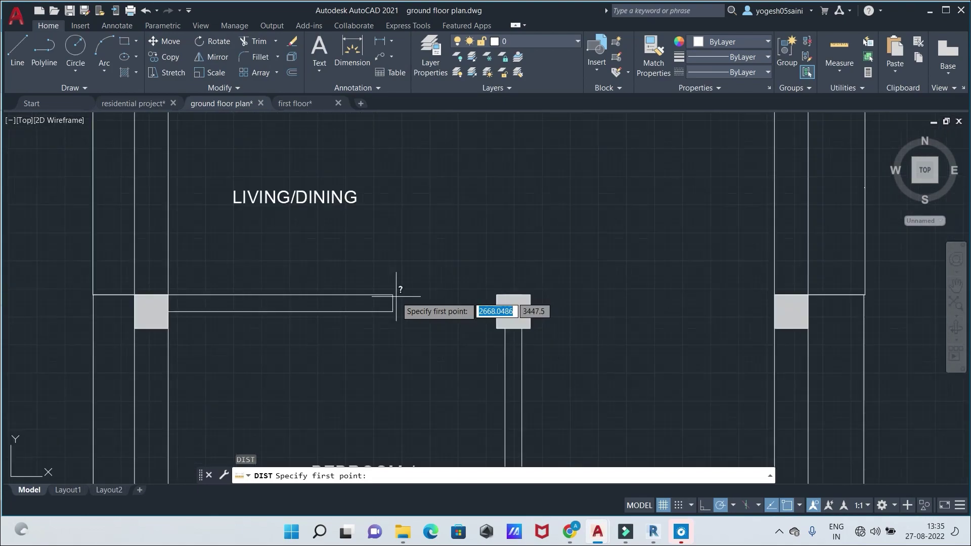
{"action": "scroll", "coordinate": [396, 296], "scroll_direction": "up", "scroll_amount": 6}
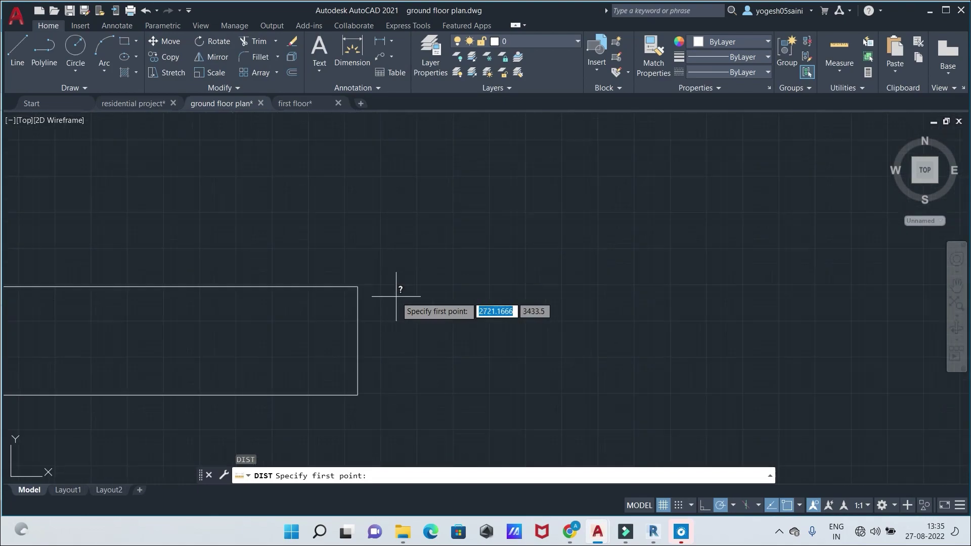
{"action": "left_click", "coordinate": [357, 287]}
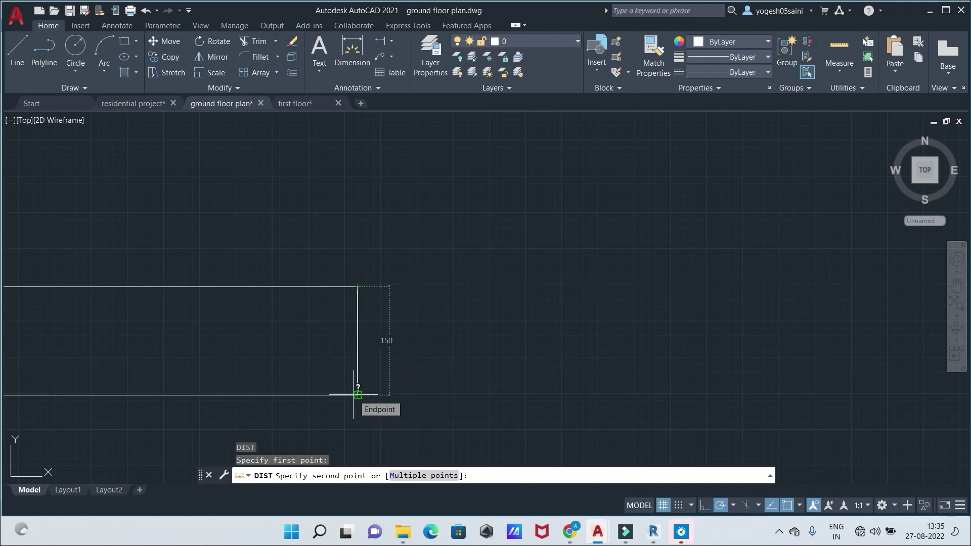
{"action": "scroll", "coordinate": [357, 395], "scroll_direction": "down", "scroll_amount": 1}
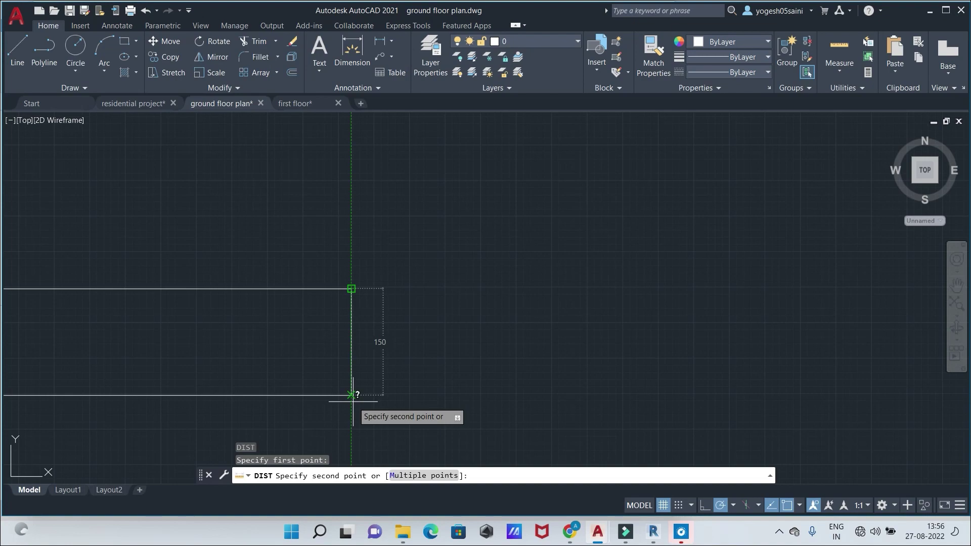
Switch back to Revit and accept the project units with length in millimetres
{"action": "left_click", "coordinate": [653, 531]}
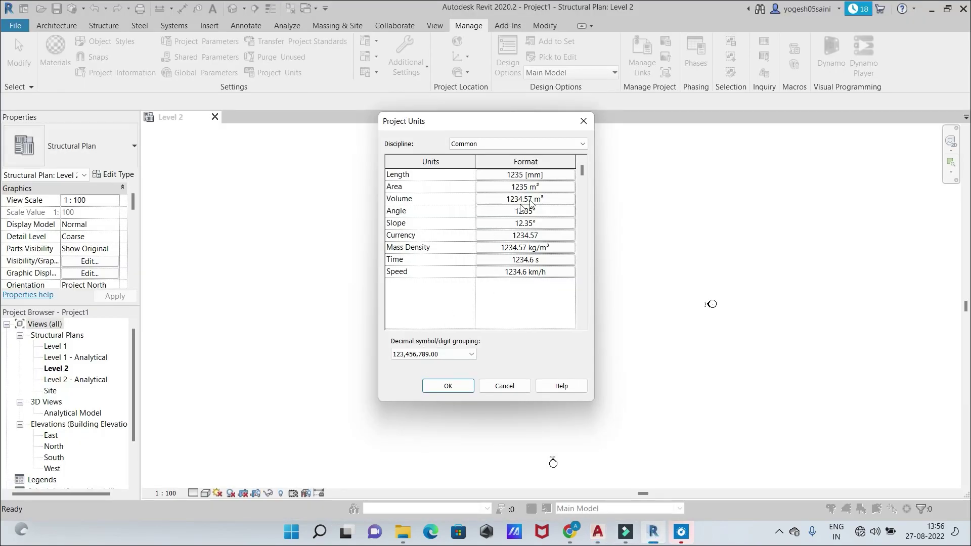
{"action": "left_click", "coordinate": [441, 389]}
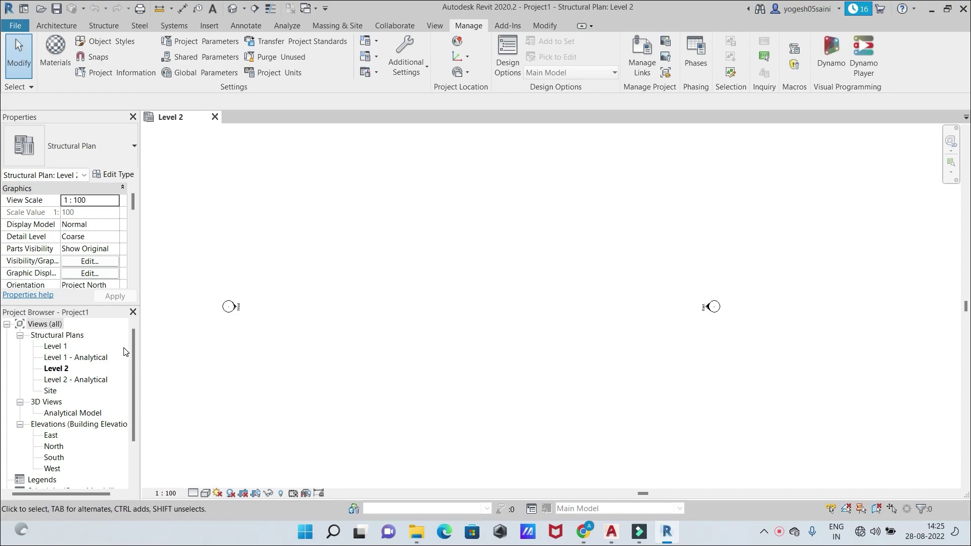
Open the South building elevation view
{"action": "scroll", "coordinate": [134, 384], "scroll_direction": "down", "scroll_amount": 2}
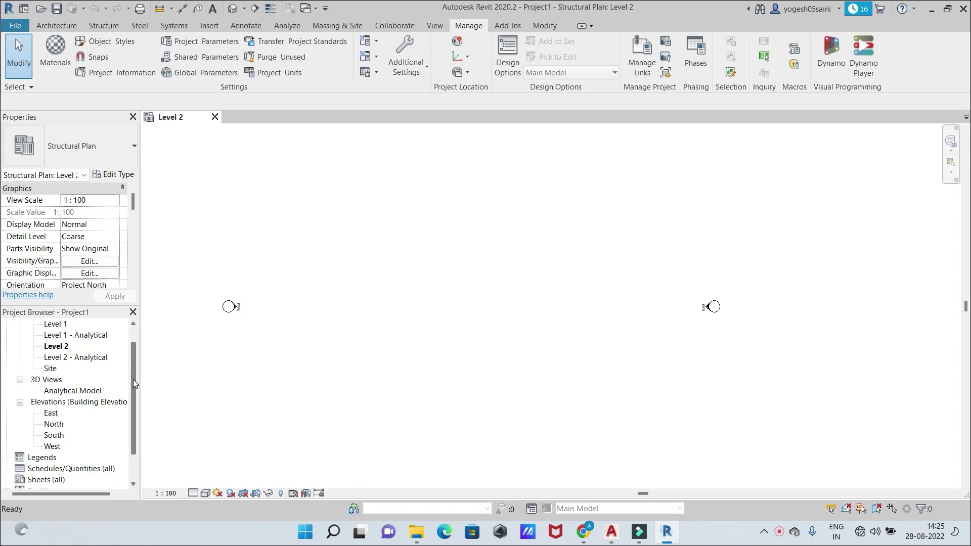
{"action": "left_click_drag", "start_coordinate": [134, 384], "coordinate": [135, 370]}
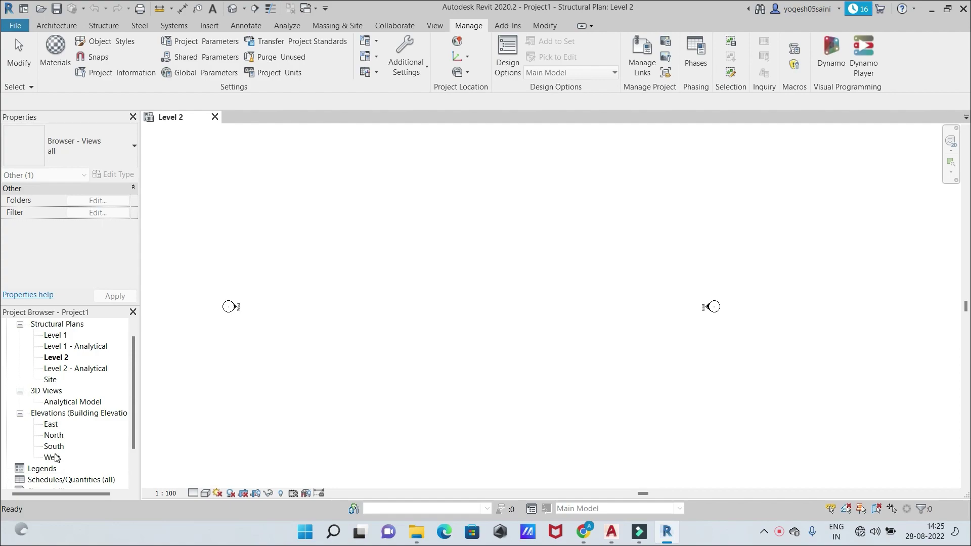
{"action": "left_click", "coordinate": [57, 447]}
{"action": "double_click", "coordinate": [57, 448]}
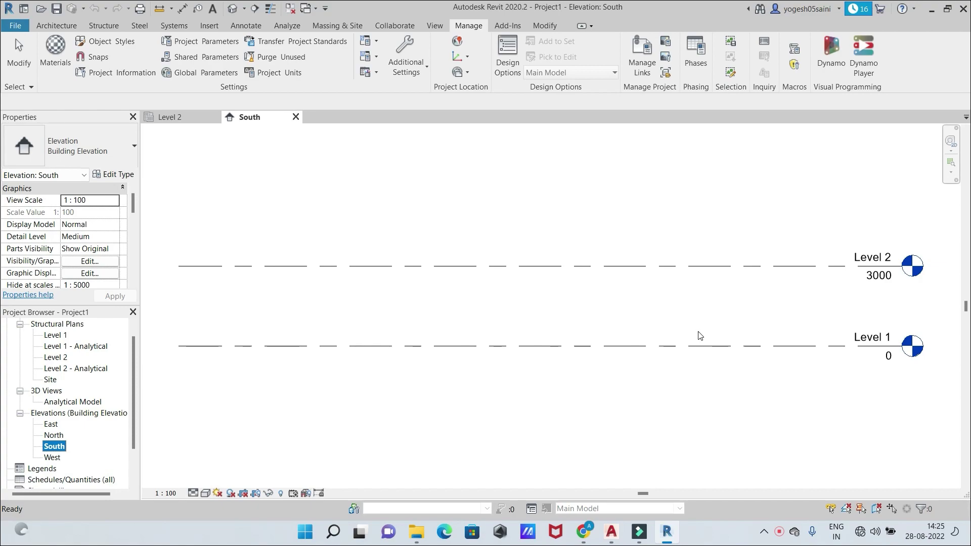
Rename Level 2 as GL in the South elevation and rename its corresponding views as well
{"action": "scroll", "coordinate": [699, 336], "scroll_direction": "up", "scroll_amount": 1}
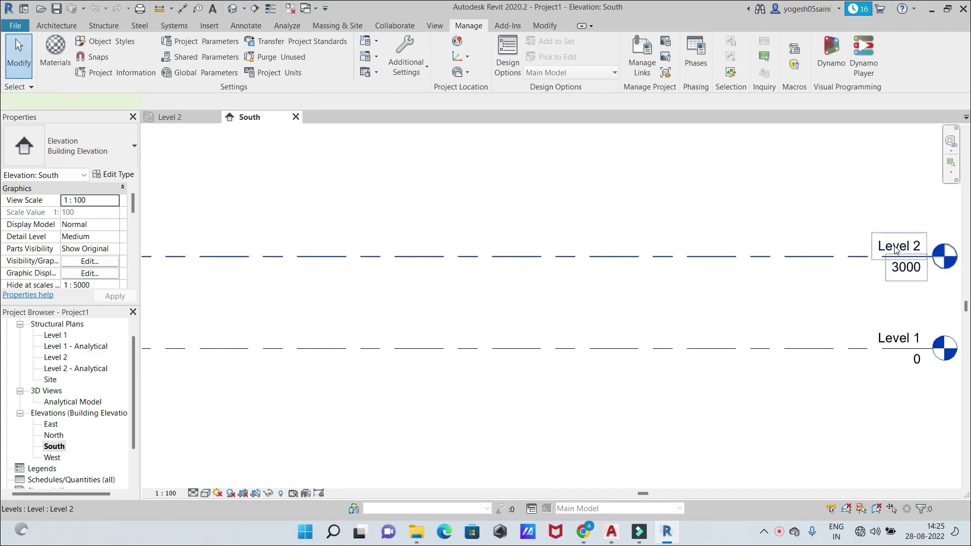
{"action": "left_click", "coordinate": [891, 243]}
{"action": "left_click", "coordinate": [854, 236]}
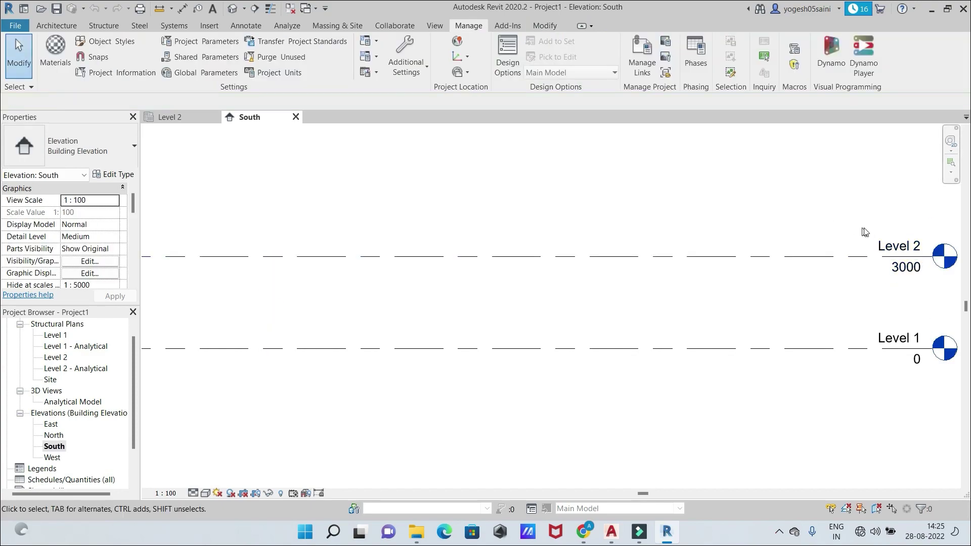
{"action": "double_click", "coordinate": [893, 246]}
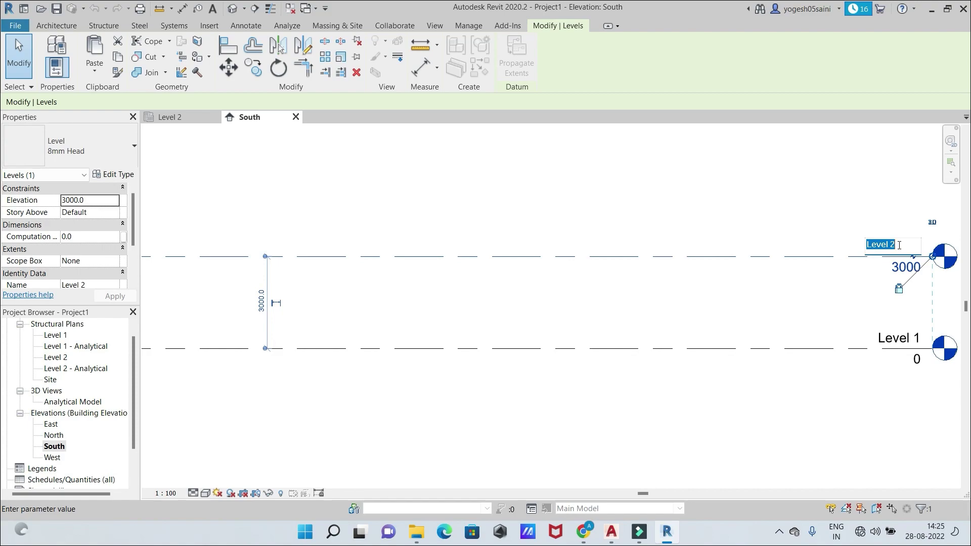
{"action": "key", "text": "BackSpace"}
{"action": "type", "text": "GL"}
{"action": "left_click", "coordinate": [822, 311]}
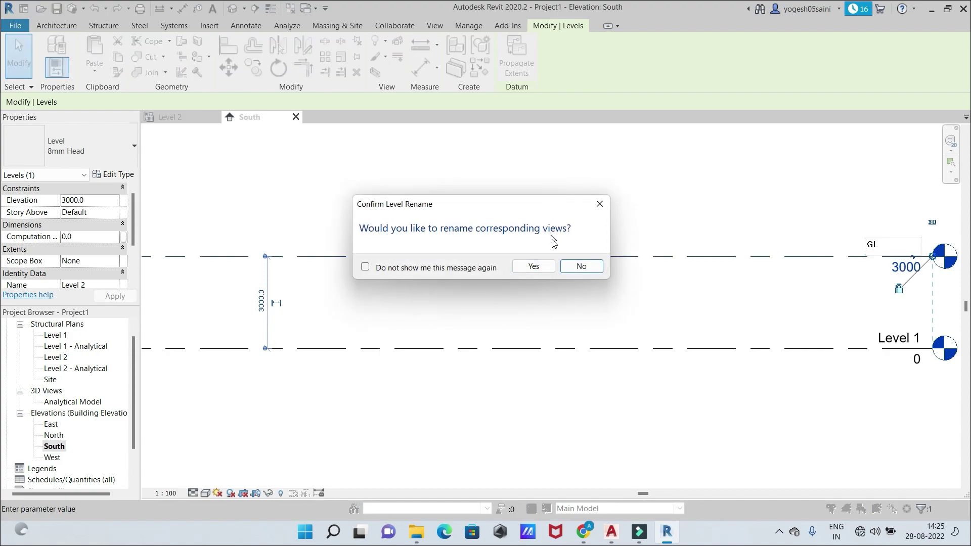
{"action": "left_click", "coordinate": [531, 268]}
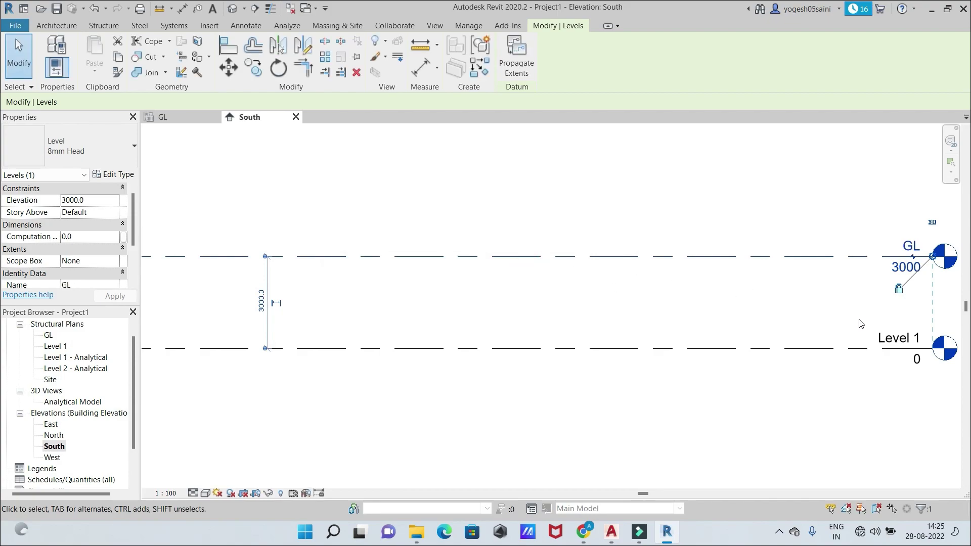
Try to rename Level 1 as GL in the South elevation
{"action": "left_click", "coordinate": [894, 342]}
{"action": "left_click", "coordinate": [896, 342]}
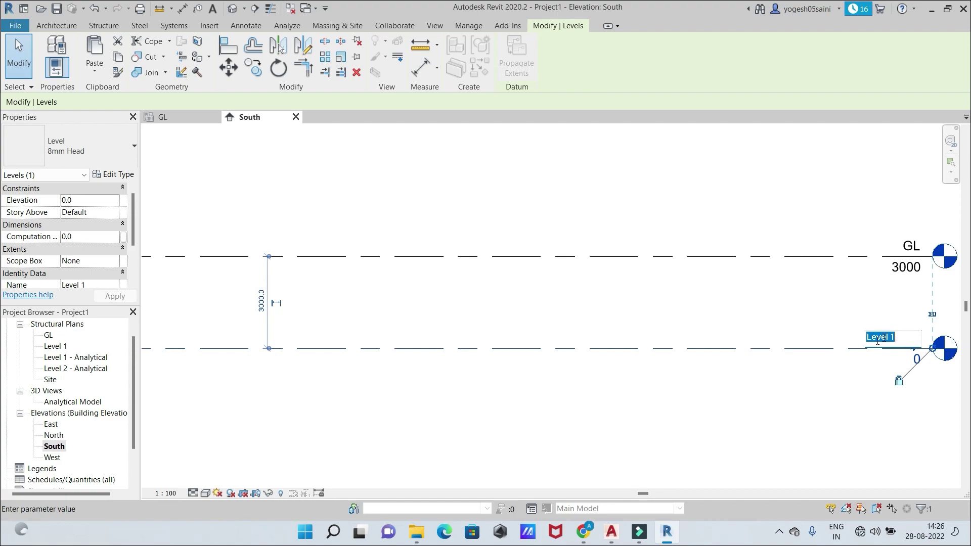
{"action": "type", "text": "GL"}
{"action": "key", "text": "Return"}
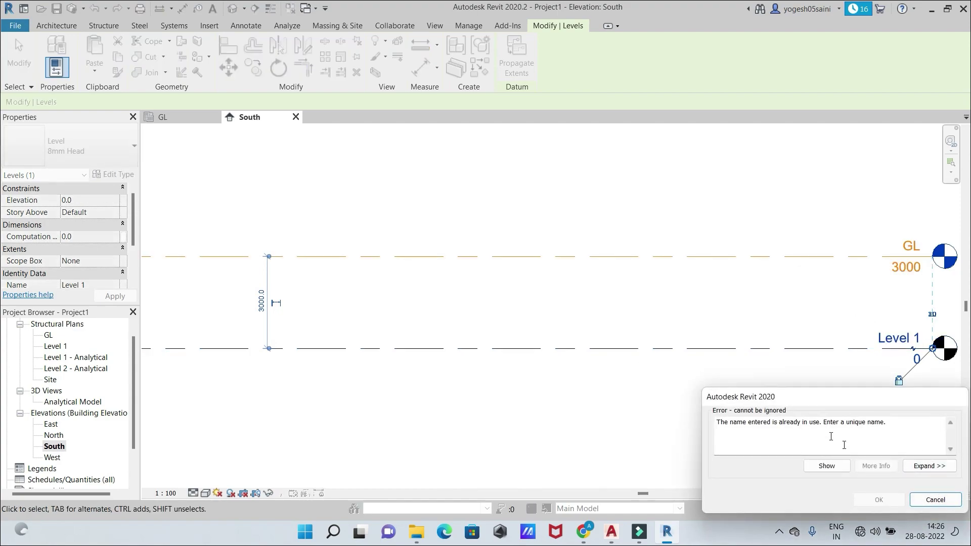
{"action": "left_click", "coordinate": [926, 501]}
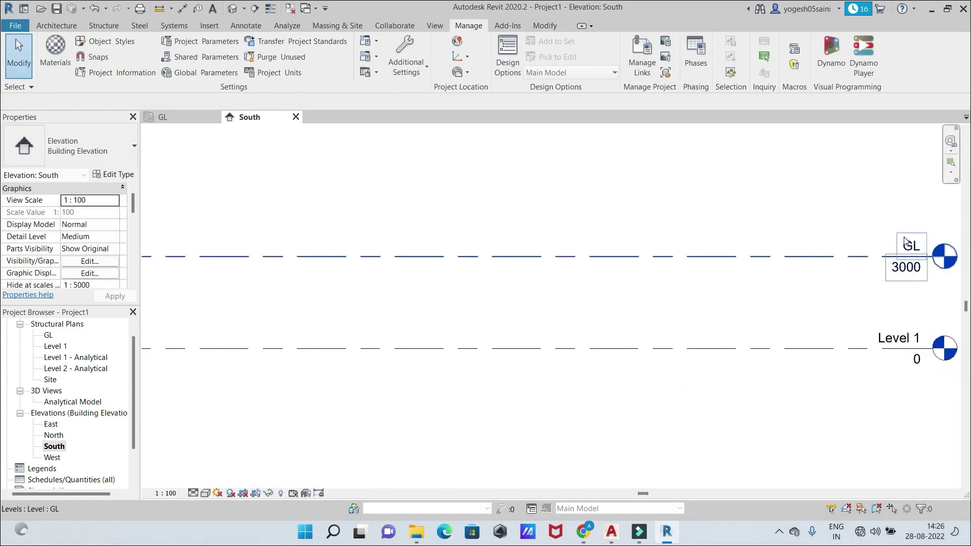
Rename the upper GL level as GF ROOF in the South elevation and rename its corresponding views as well
{"action": "left_click", "coordinate": [910, 249]}
{"action": "left_click", "coordinate": [910, 246]}
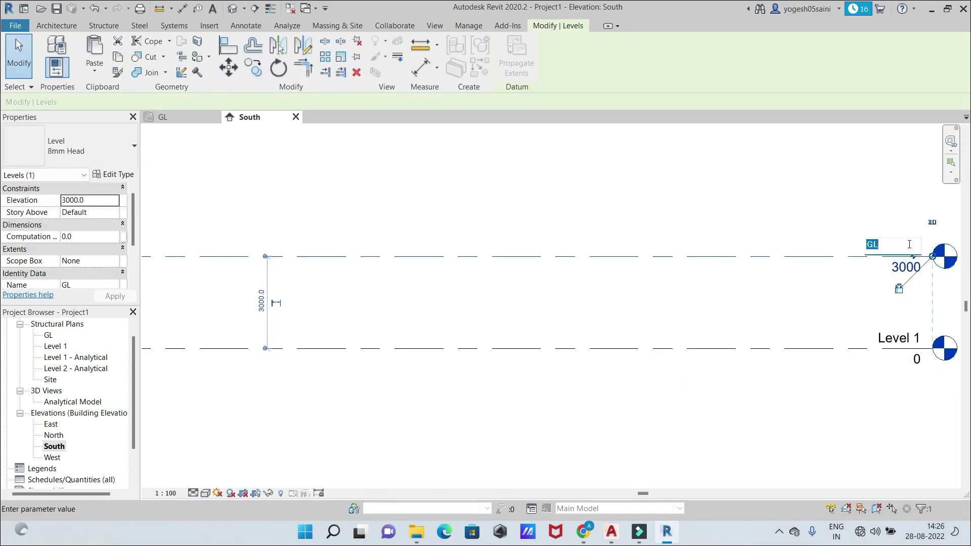
{"action": "key", "text": "BackSpace"}
{"action": "type", "text": "GF ROOF"}
{"action": "key", "text": "Return"}
{"action": "left_click", "coordinate": [534, 267]}
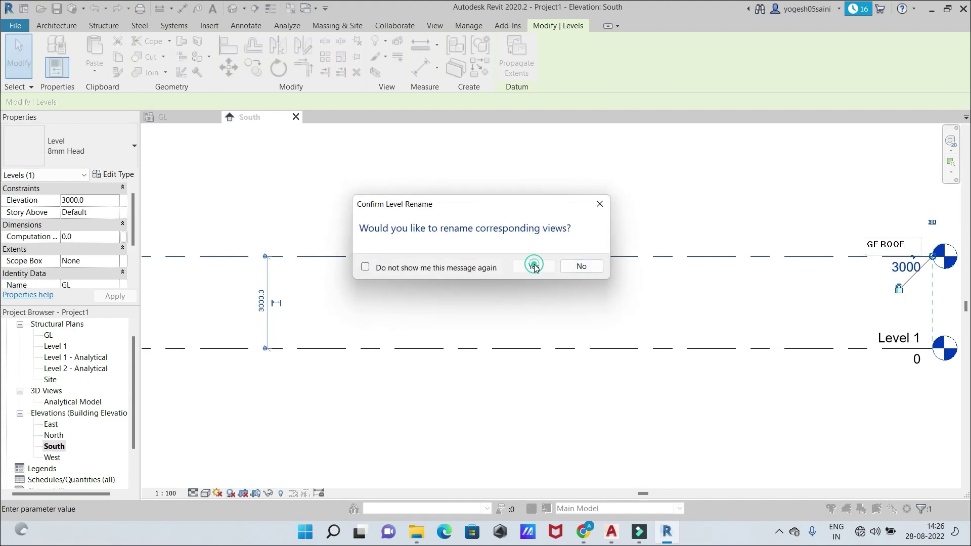
Rename Level 1 as GL and rename its corresponding views as well
{"action": "double_click", "coordinate": [893, 342]}
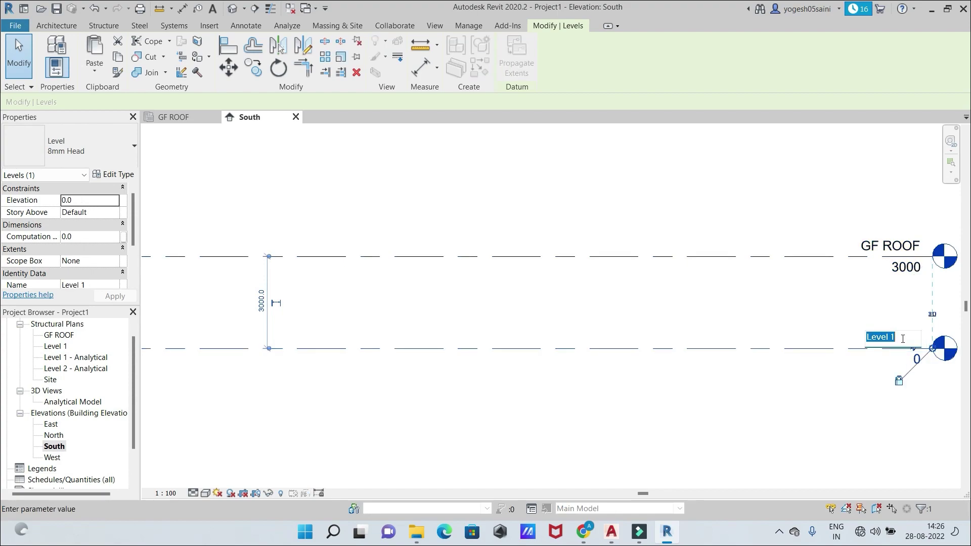
{"action": "type", "text": "GL"}
{"action": "left_click", "coordinate": [787, 432]}
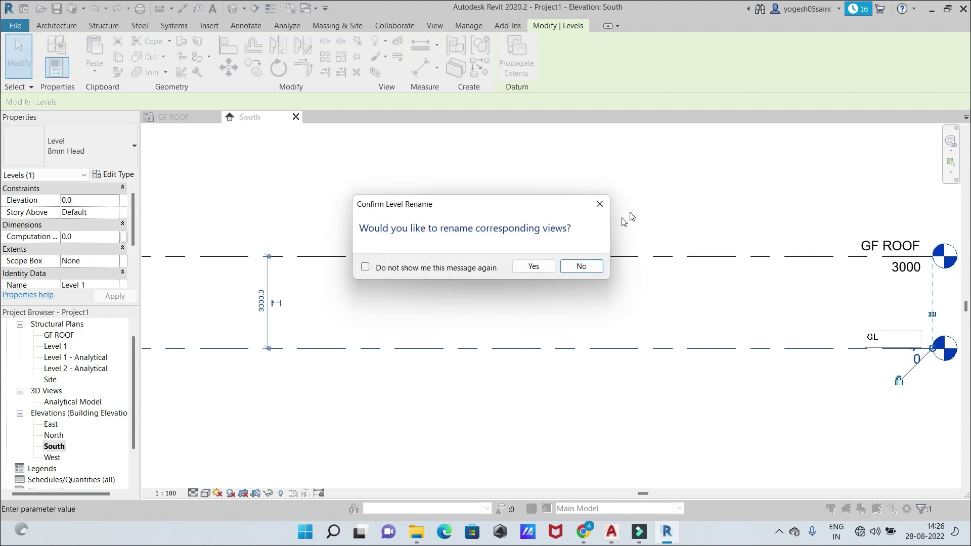
{"action": "left_click", "coordinate": [529, 266]}
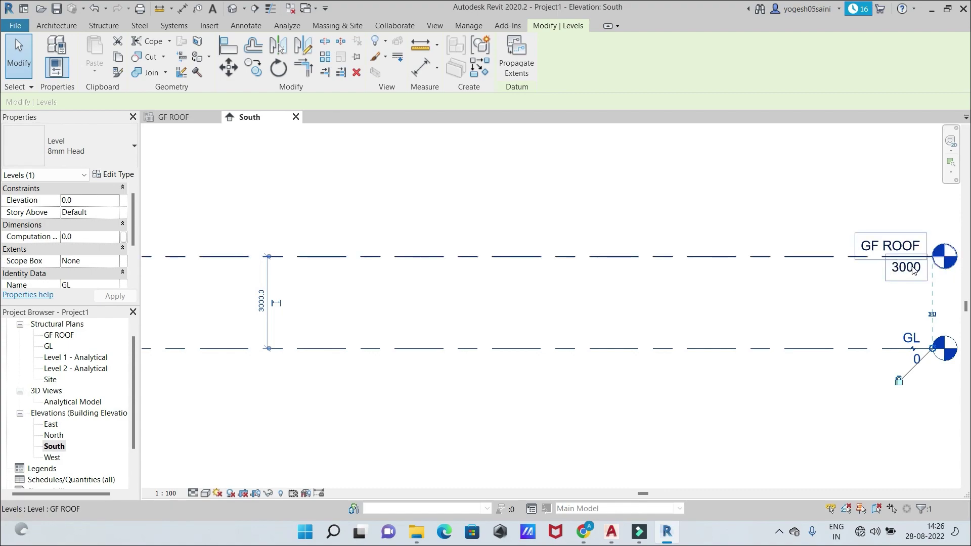
Set the GF ROOF level's elevation to 3400 mm
{"action": "left_click", "coordinate": [913, 271]}
{"action": "left_click", "coordinate": [914, 269]}
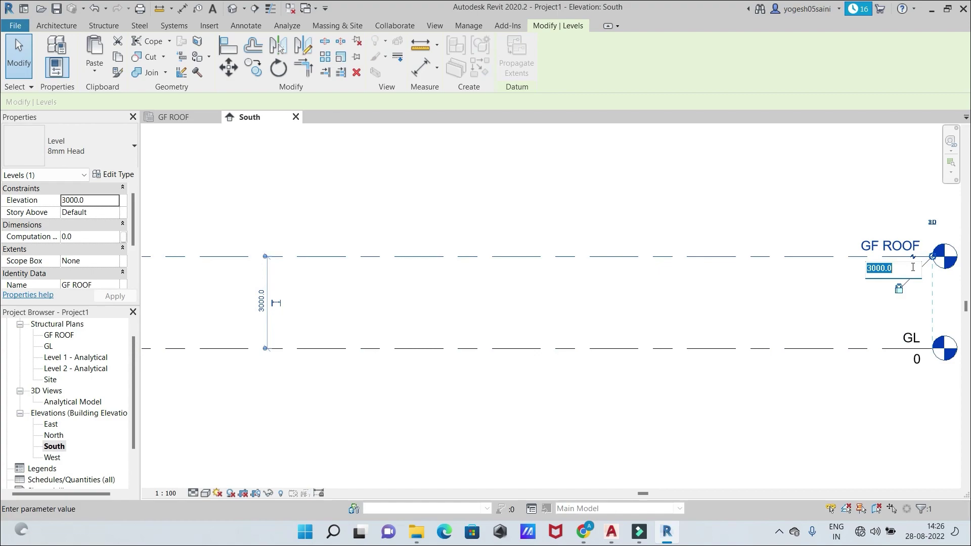
{"action": "type", "text": "3400"}
{"action": "key", "text": "Return"}
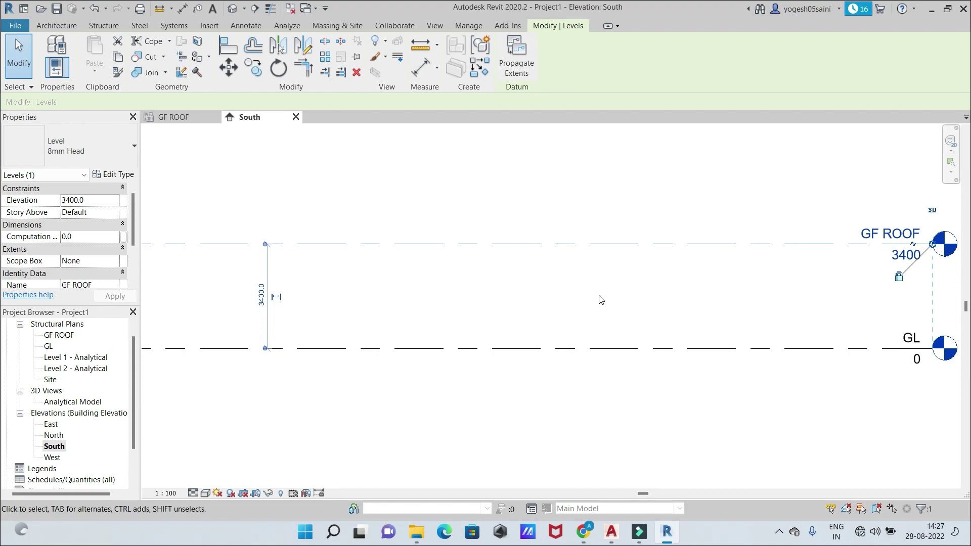
Add a level 1800 mm below GL by picking the GL line with an 1800 offset
{"action": "scroll", "coordinate": [600, 300], "scroll_direction": "down", "scroll_amount": 2}
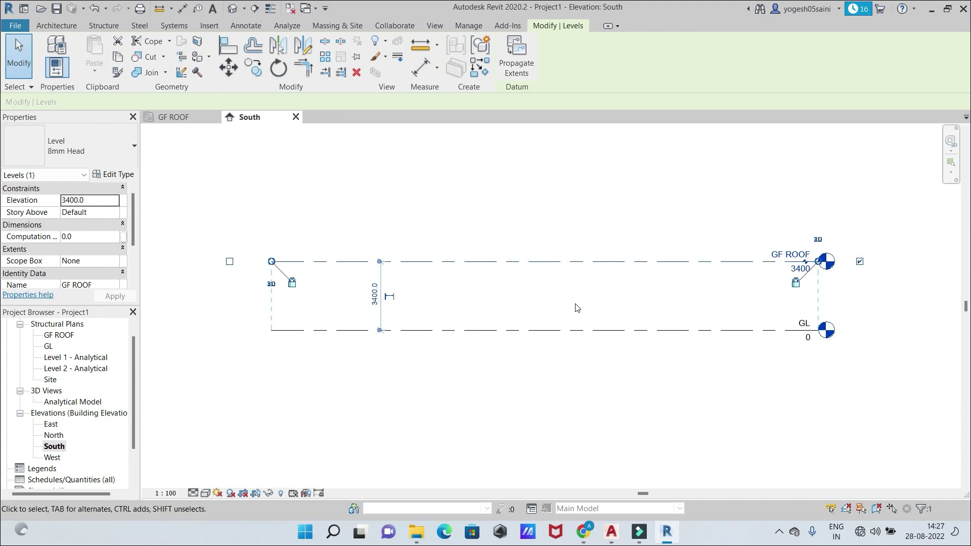
{"action": "left_click", "coordinate": [60, 29]}
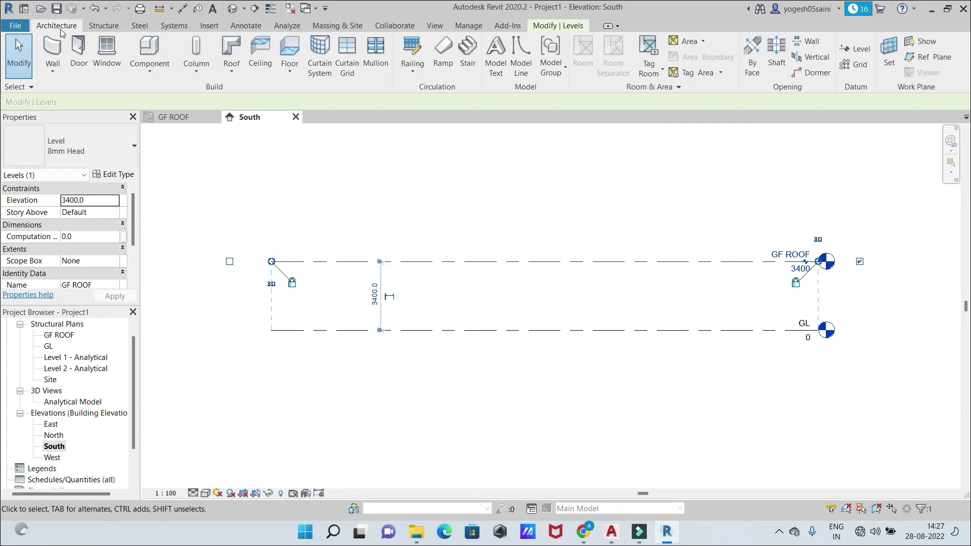
{"action": "left_click", "coordinate": [855, 50]}
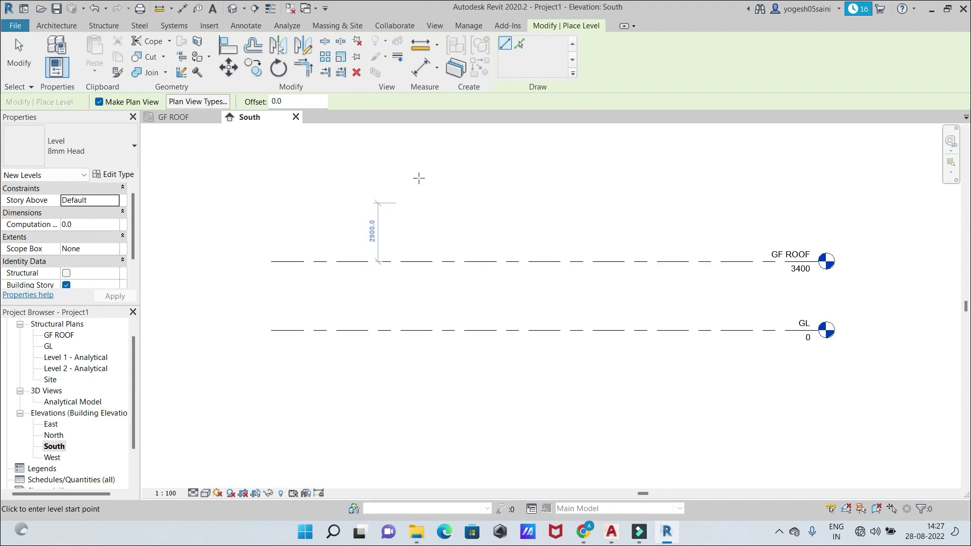
{"action": "left_click", "coordinate": [523, 44]}
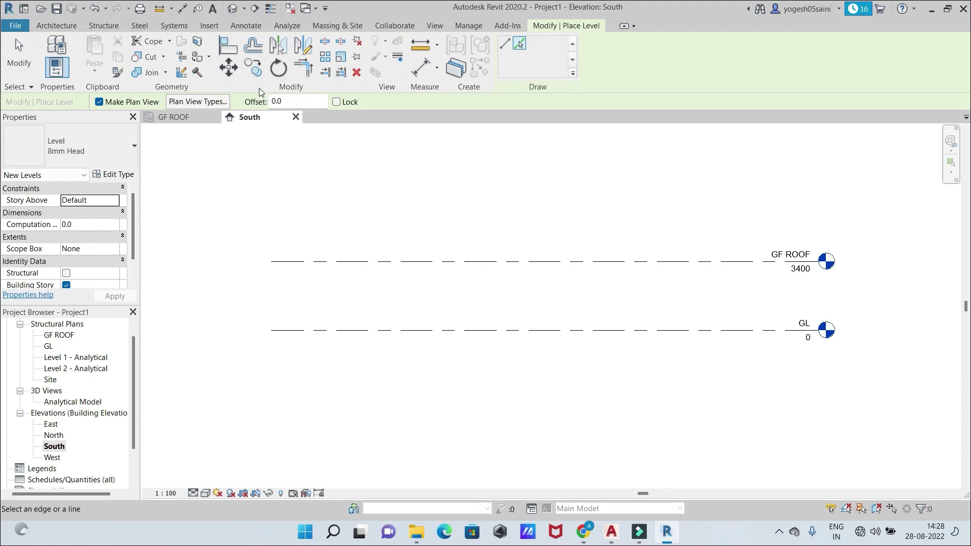
{"action": "left_click", "coordinate": [277, 102]}
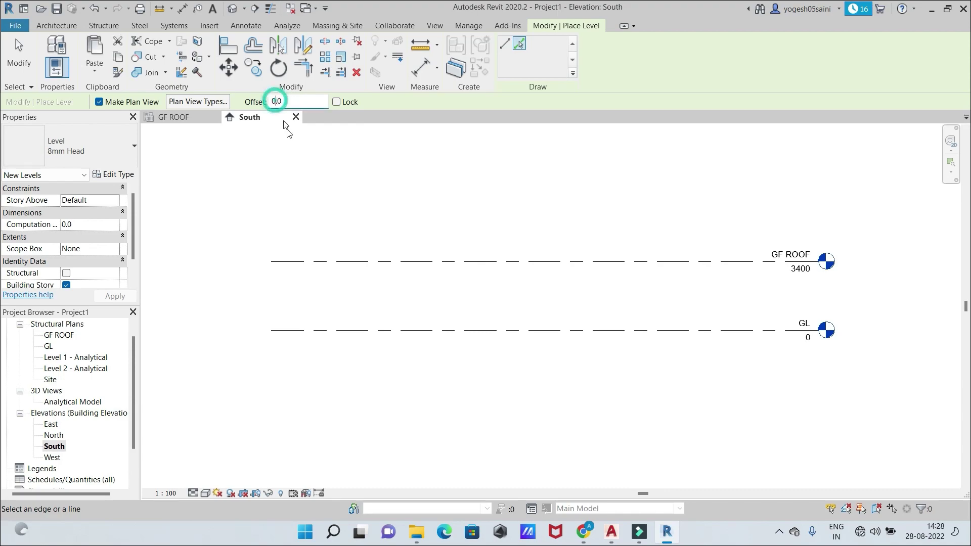
{"action": "key", "text": "BackSpace"}
{"action": "type", "text": "1800"}
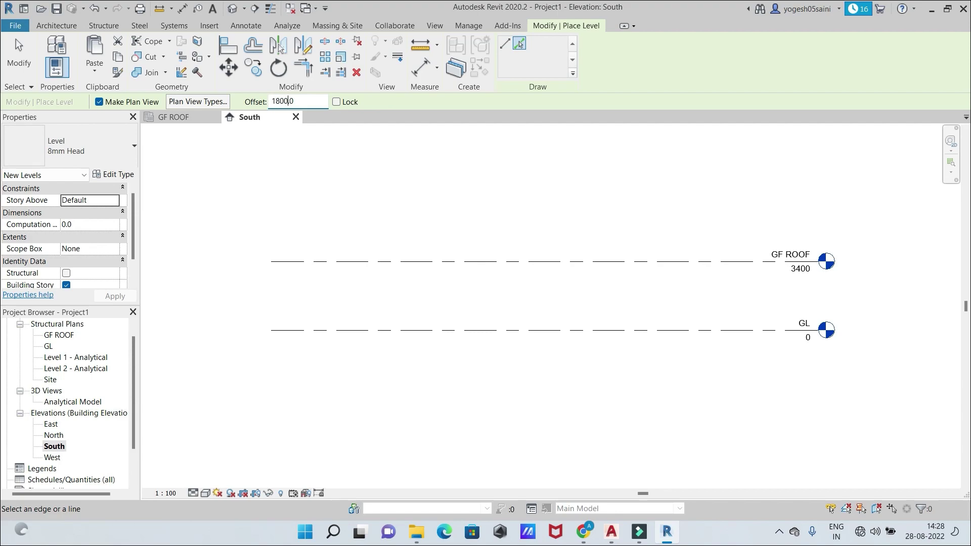
{"action": "left_click", "coordinate": [438, 338]}
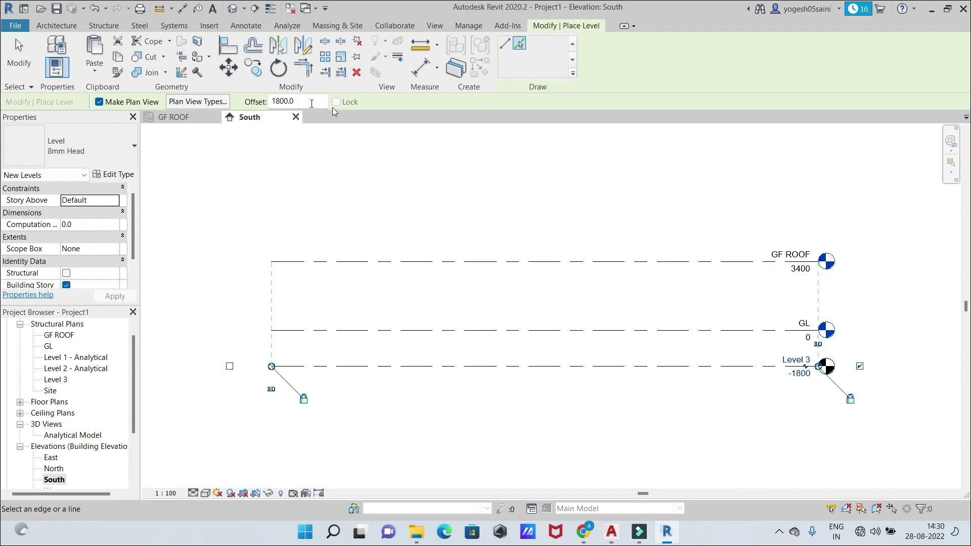
Add a level 3400 mm above GF ROOF by picking its line with a 3400 offset
{"action": "left_click", "coordinate": [285, 102]}
{"action": "key", "text": "BackSpace"}
{"action": "key", "text": "BackSpace"}
{"action": "key", "text": "BackSpace"}
{"action": "key", "text": "BackSpace"}
{"action": "type", "text": "34"}
{"action": "type", "text": "00"}
{"action": "left_click", "coordinate": [549, 261]}
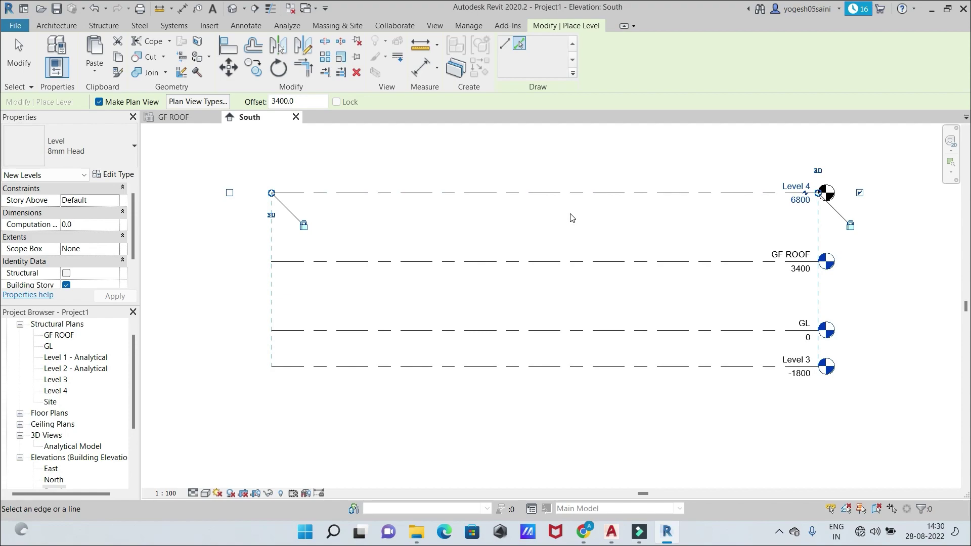
Add three more levels above Level 4, each offset 3400 mm from the one below, up to elevation 17000
{"action": "scroll", "coordinate": [571, 233], "scroll_direction": "down", "scroll_amount": 4}
{"action": "scroll", "coordinate": [570, 242], "scroll_direction": "up", "scroll_amount": 3}
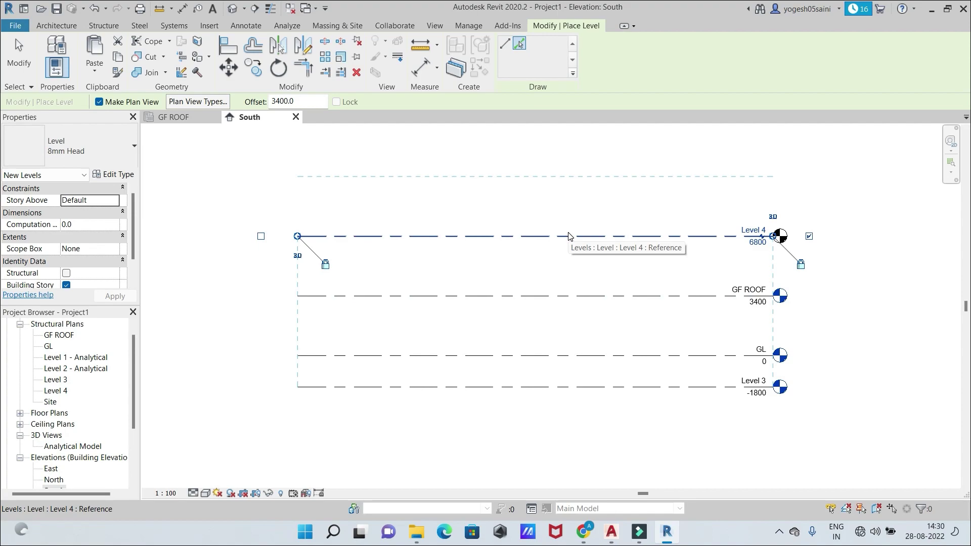
{"action": "left_click", "coordinate": [569, 236]}
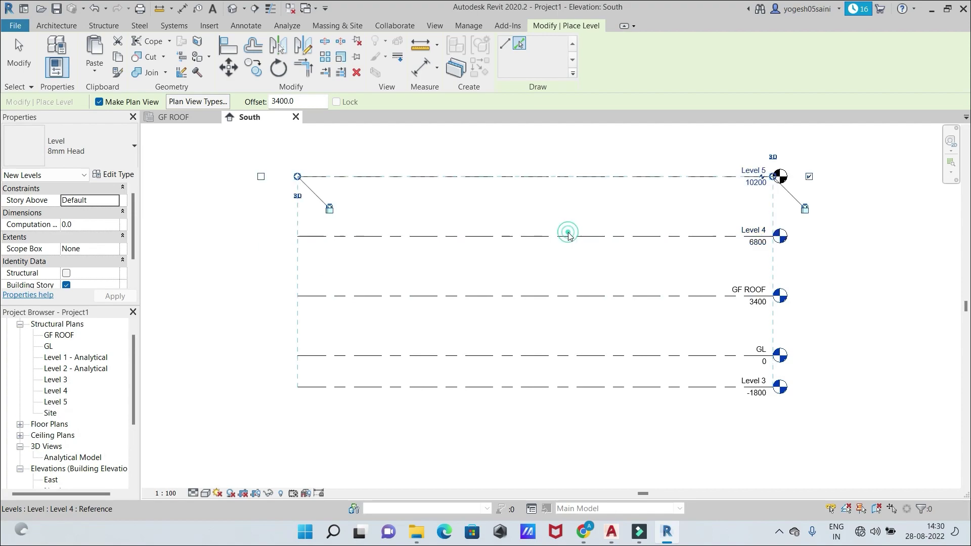
{"action": "scroll", "coordinate": [612, 322], "scroll_direction": "up", "scroll_amount": 1}
{"action": "middle_click_drag", "start_coordinate": [612, 321], "coordinate": [600, 366]}
{"action": "scroll", "coordinate": [600, 366], "scroll_direction": "up", "scroll_amount": 1}
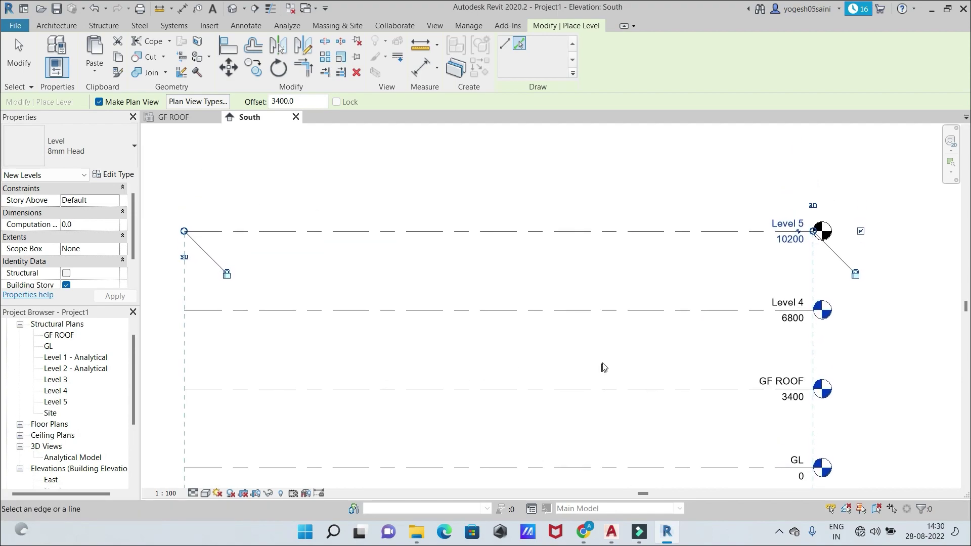
{"action": "left_click", "coordinate": [585, 232]}
{"action": "scroll", "coordinate": [632, 278], "scroll_direction": "up", "scroll_amount": 1}
{"action": "scroll", "coordinate": [632, 282], "scroll_direction": "down", "scroll_amount": 5}
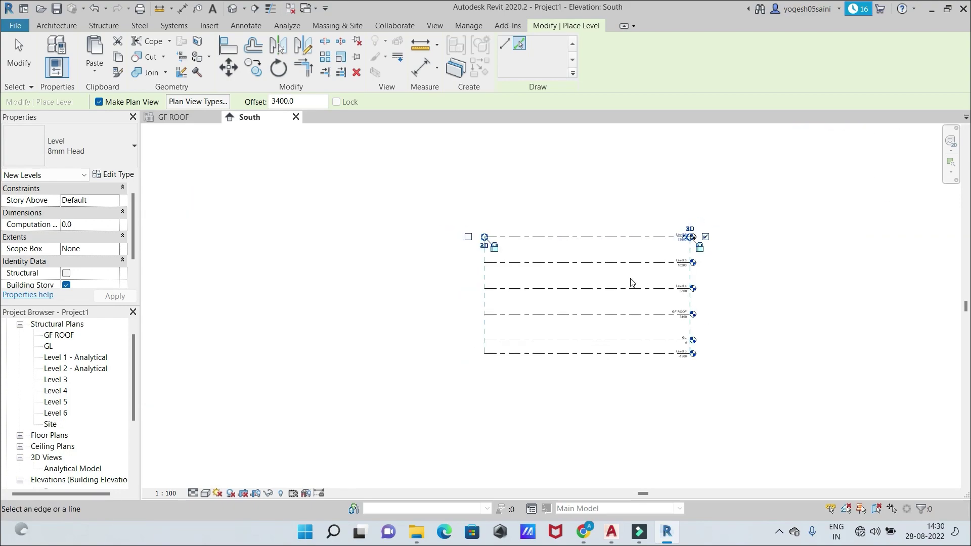
{"action": "scroll", "coordinate": [640, 266], "scroll_direction": "up", "scroll_amount": 2}
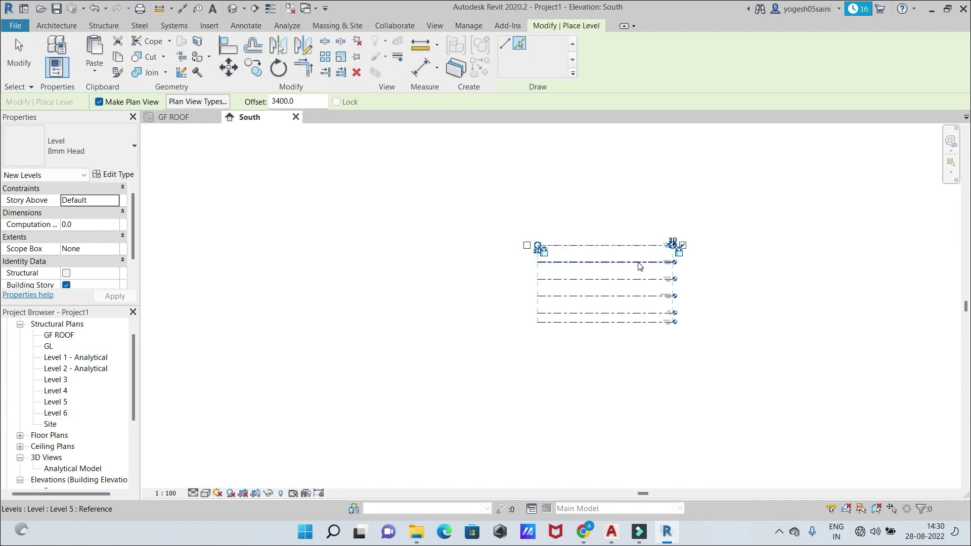
{"action": "scroll", "coordinate": [640, 266], "scroll_direction": "down", "scroll_amount": 1}
{"action": "scroll", "coordinate": [641, 268], "scroll_direction": "up", "scroll_amount": 4}
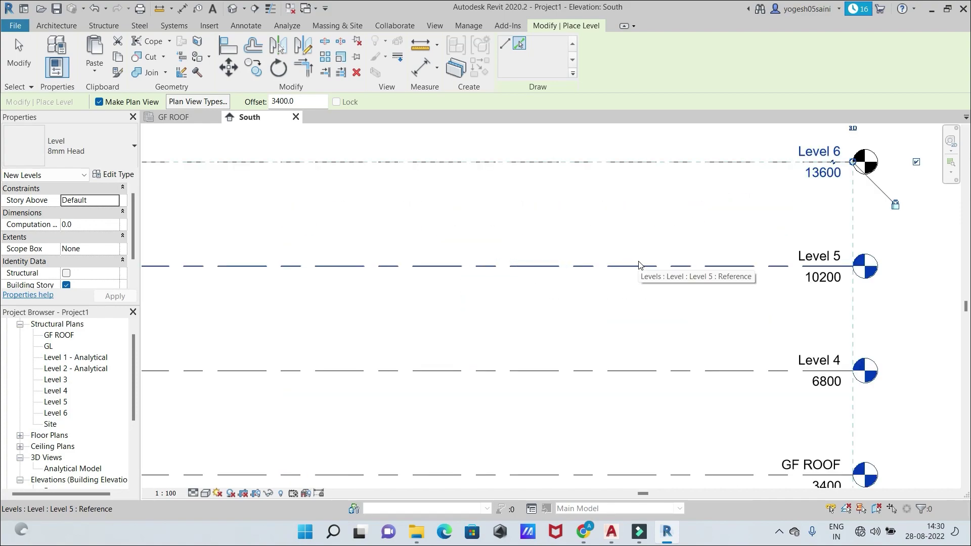
{"action": "middle_click_drag", "start_coordinate": [655, 234], "coordinate": [635, 304]}
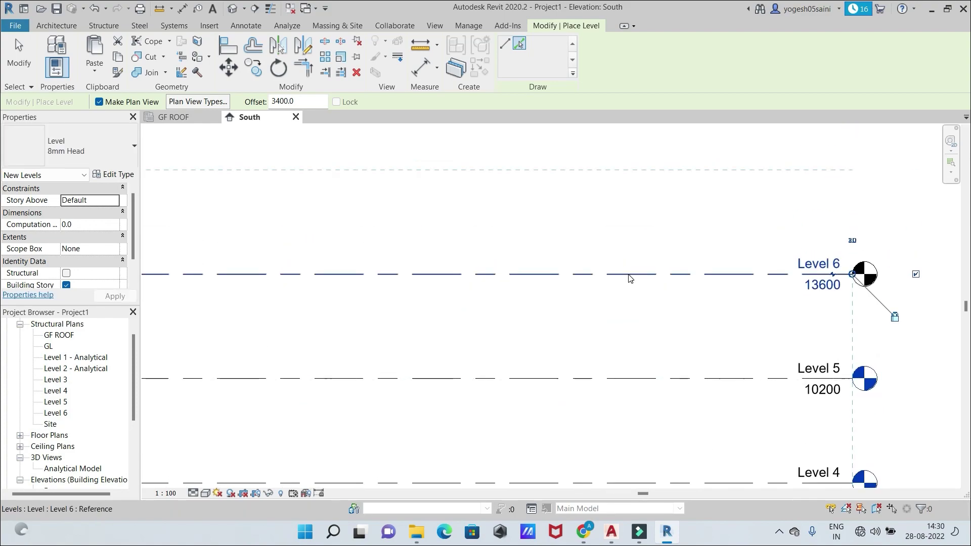
{"action": "left_click", "coordinate": [629, 276]}
{"action": "scroll", "coordinate": [637, 219], "scroll_direction": "up", "scroll_amount": 1}
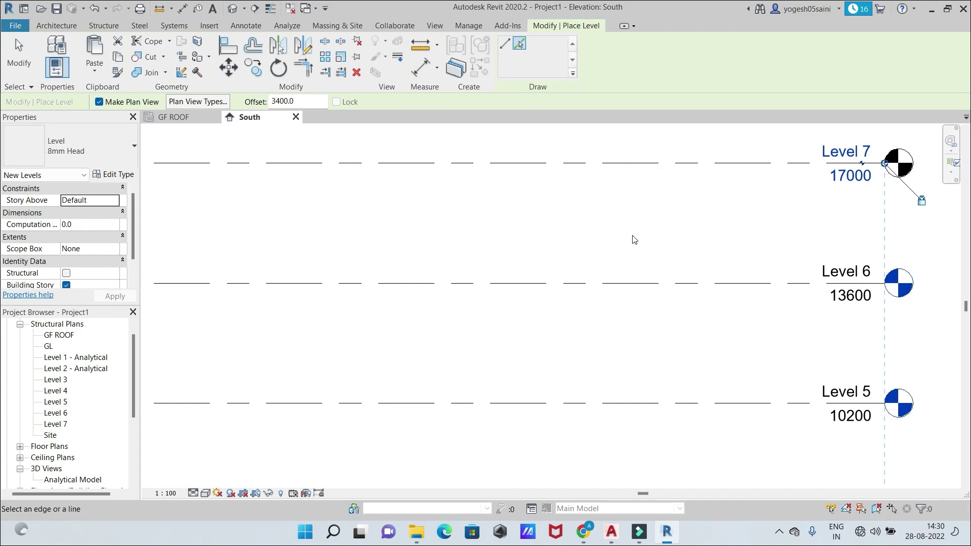
Rename Level 3 below GL as FOUNDATION LEVEL and rename its corresponding views as well
{"action": "scroll", "coordinate": [634, 240], "scroll_direction": "down", "scroll_amount": 3}
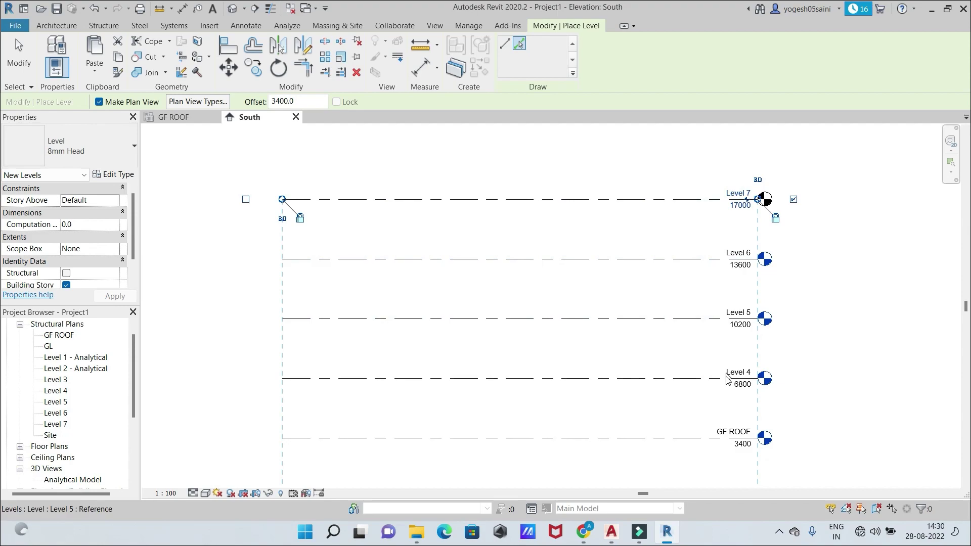
{"action": "scroll", "coordinate": [659, 414], "scroll_direction": "down", "scroll_amount": 2}
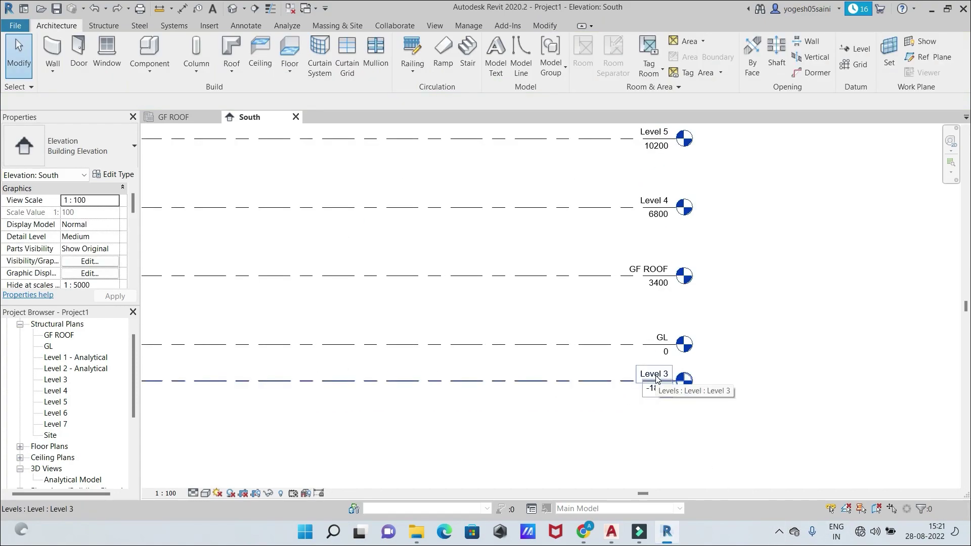
{"action": "left_click", "coordinate": [656, 378]}
{"action": "left_click", "coordinate": [652, 377]}
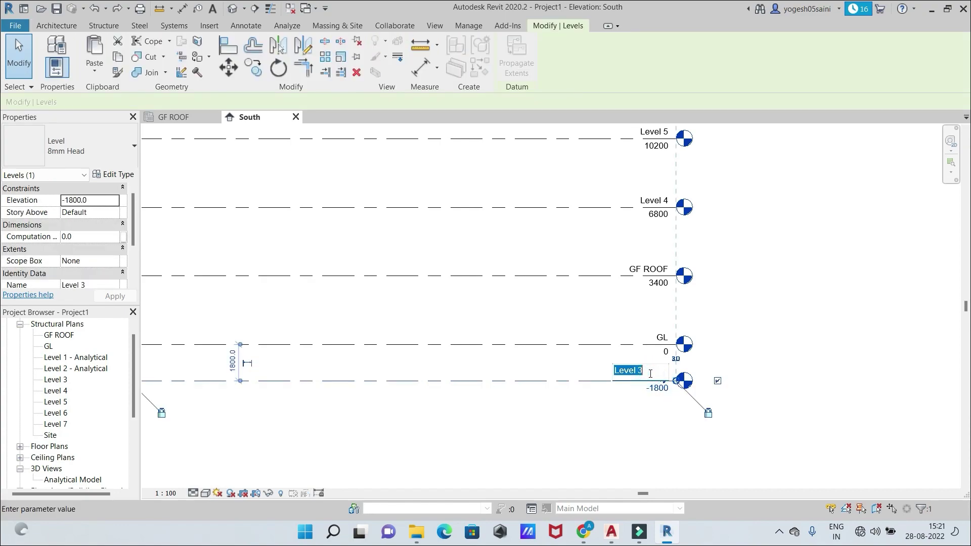
{"action": "key", "text": "BackSpace"}
{"action": "type", "text": "FOUND"}
{"action": "type", "text": "ATION LEV"}
{"action": "type", "text": "EL"}
{"action": "key", "text": "Return"}
{"action": "left_click", "coordinate": [530, 266]}
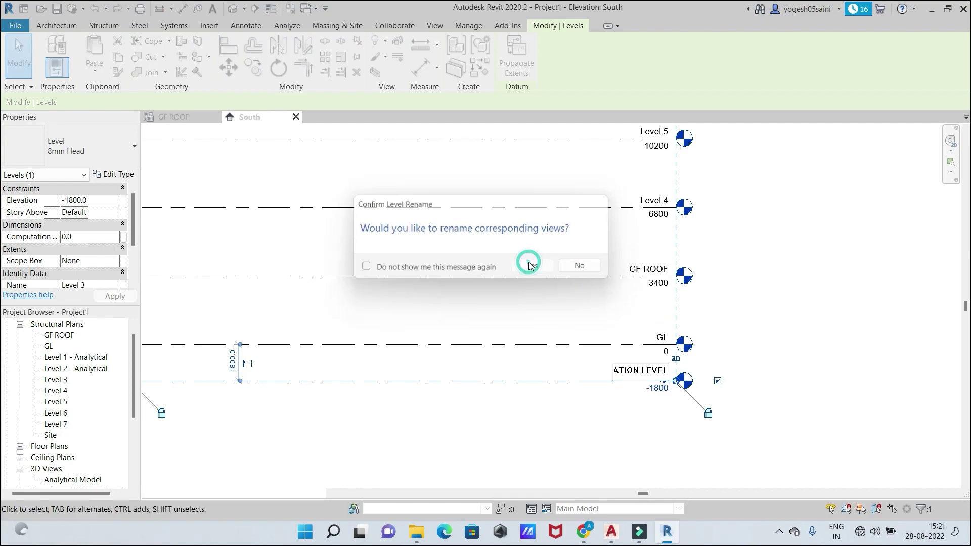
Rename Level 4 as 1ST FLOOR ROOF and rename its corresponding views as well
{"action": "scroll", "coordinate": [786, 298], "scroll_direction": "down", "scroll_amount": 2}
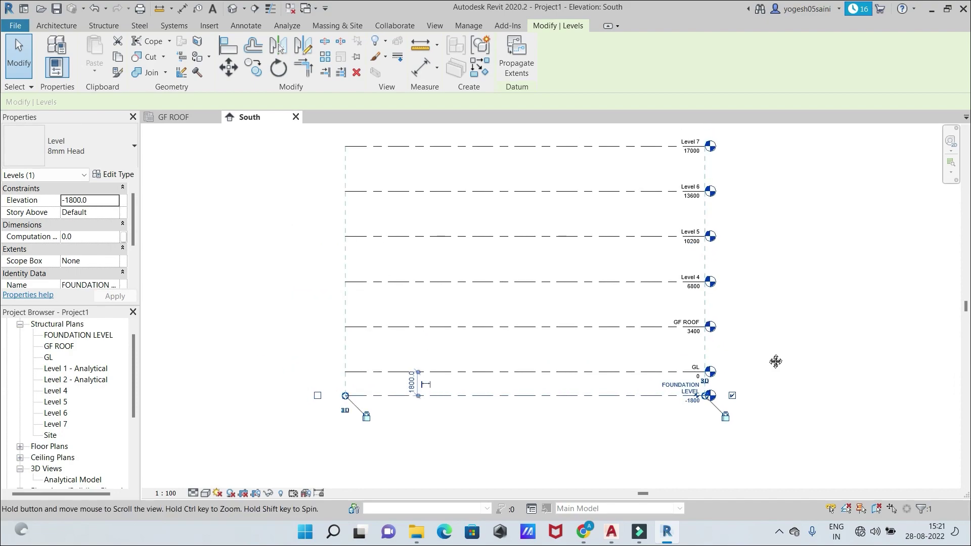
{"action": "scroll", "coordinate": [778, 314], "scroll_direction": "up", "scroll_amount": 5}
{"action": "scroll", "coordinate": [719, 331], "scroll_direction": "down", "scroll_amount": 2}
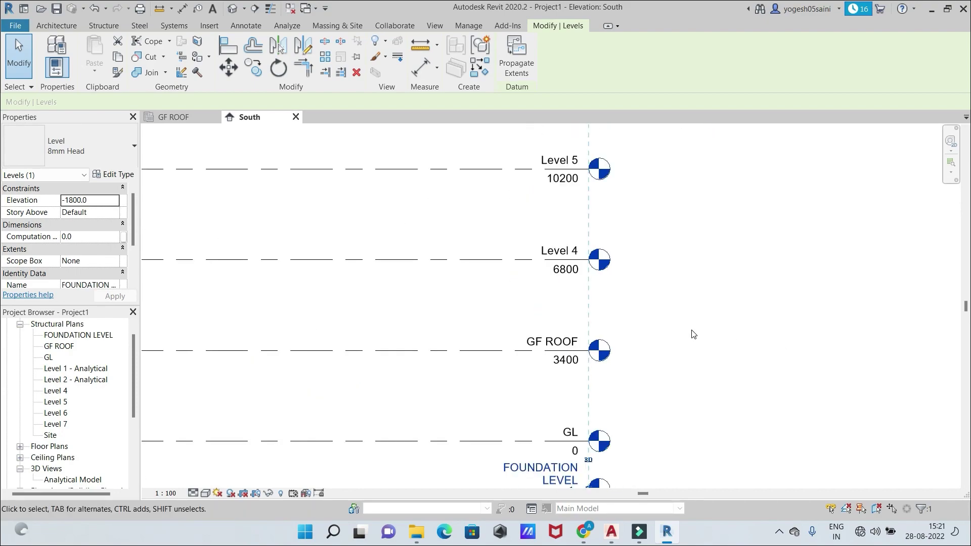
{"action": "left_click", "coordinate": [553, 251]}
{"action": "left_click", "coordinate": [553, 252]}
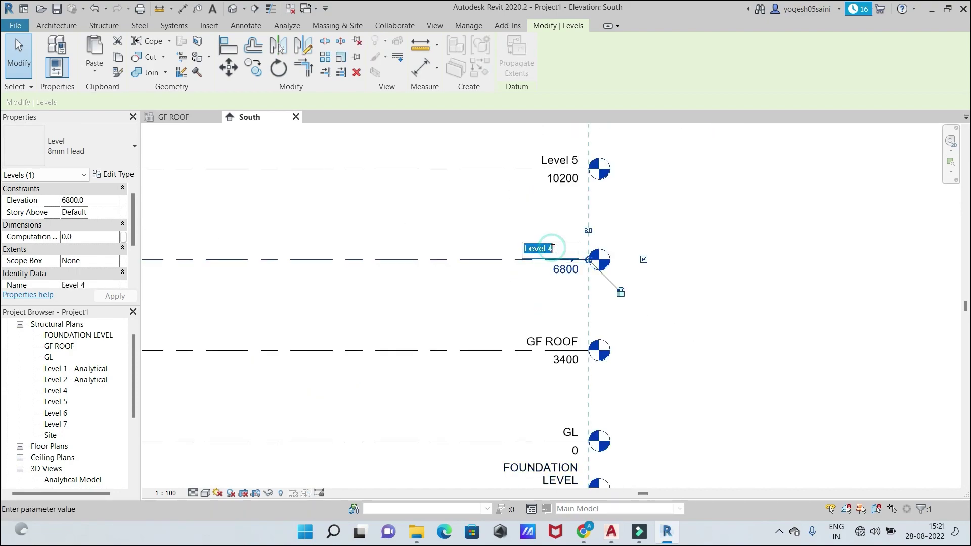
{"action": "left_click", "coordinate": [562, 250]}
{"action": "key", "text": "BackSpace"}
{"action": "key", "text": "BackSpace"}
{"action": "key", "text": "BackSpace"}
{"action": "key", "text": "BackSpace"}
{"action": "key", "text": "BackSpace"}
{"action": "key", "text": "BackSpace"}
{"action": "type", "text": "1ST F"}
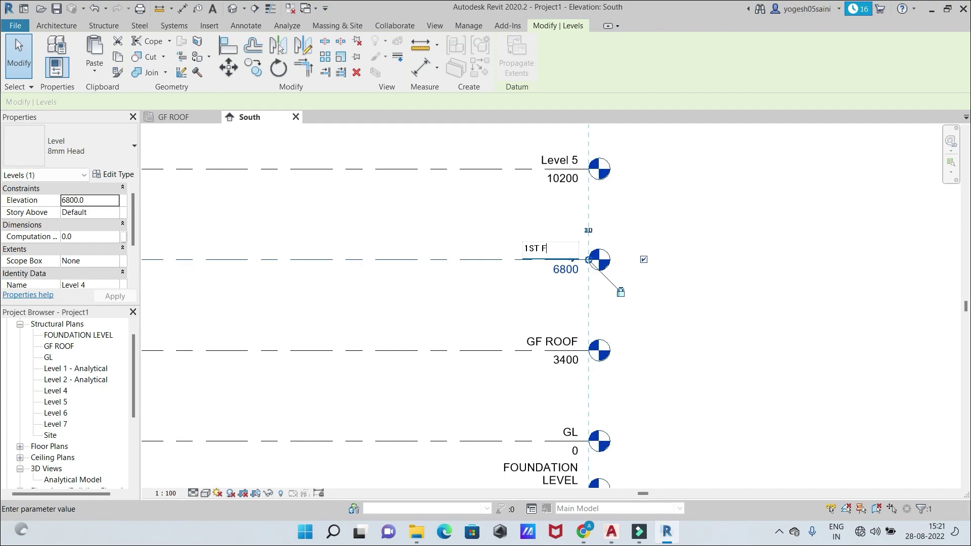
{"action": "type", "text": "LOOR ROOF"}
{"action": "left_click", "coordinate": [748, 325]}
{"action": "left_click", "coordinate": [529, 265]}
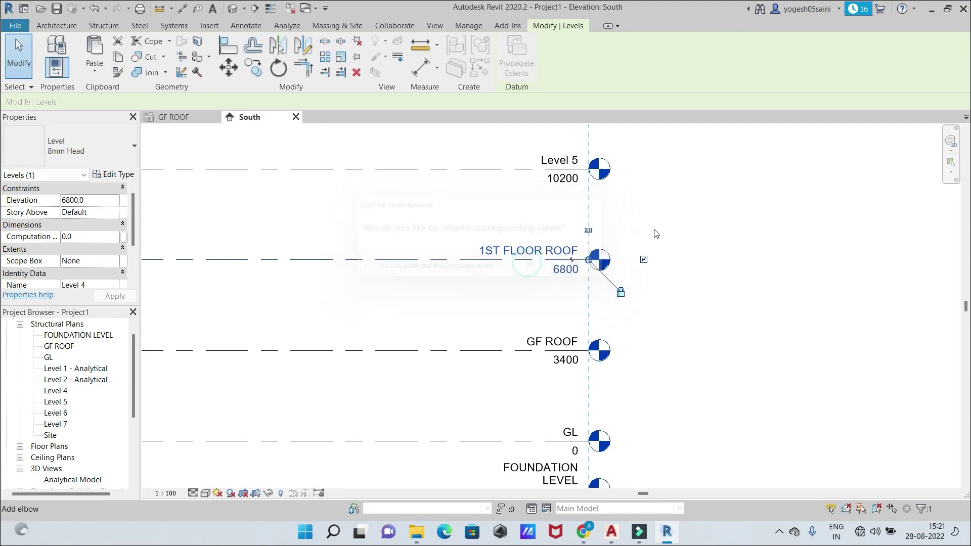
Rename Level 5 as 2ND FLOOR ROOF and rename its corresponding views as well
{"action": "middle_click_drag", "start_coordinate": [696, 207], "coordinate": [715, 320]}
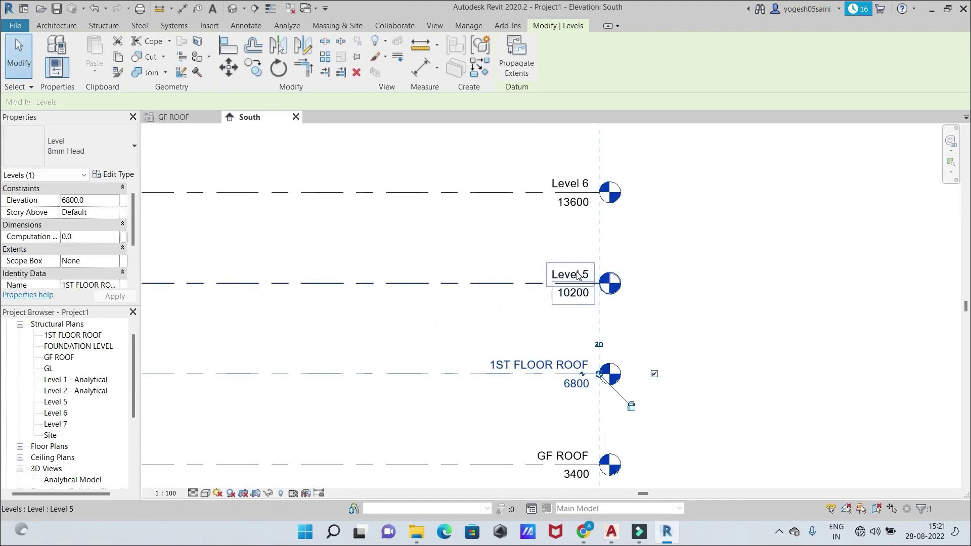
{"action": "left_click", "coordinate": [578, 276]}
{"action": "left_click", "coordinate": [577, 273]}
{"action": "key", "text": "BackSpace"}
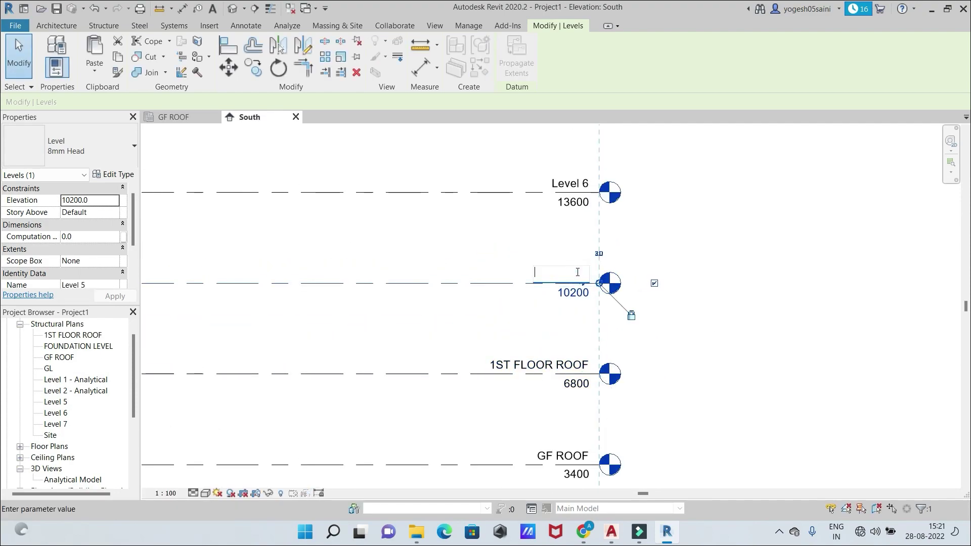
{"action": "type", "text": "2ND "}
{"action": "type", "text": "FLOOR"}
{"action": "type", "text": " ROOF"}
{"action": "key", "text": "Return"}
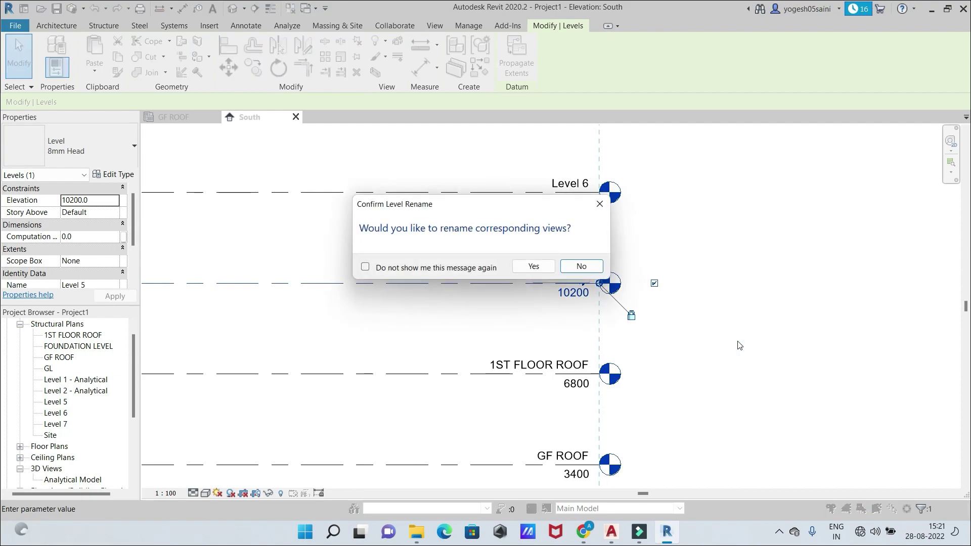
{"action": "left_click", "coordinate": [545, 272]}
Rename Level 6 as 3RD FLOOR ROOF and rename its corresponding views as well
{"action": "scroll", "coordinate": [727, 222], "scroll_direction": "down", "scroll_amount": 3}
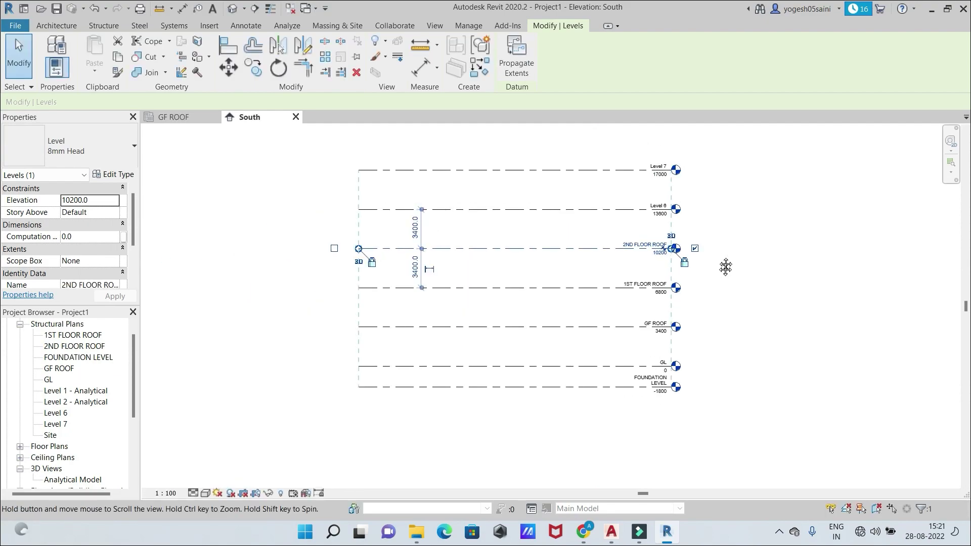
{"action": "middle_click_drag", "start_coordinate": [726, 266], "coordinate": [693, 272]}
{"action": "scroll", "coordinate": [693, 272], "scroll_direction": "up", "scroll_amount": 5}
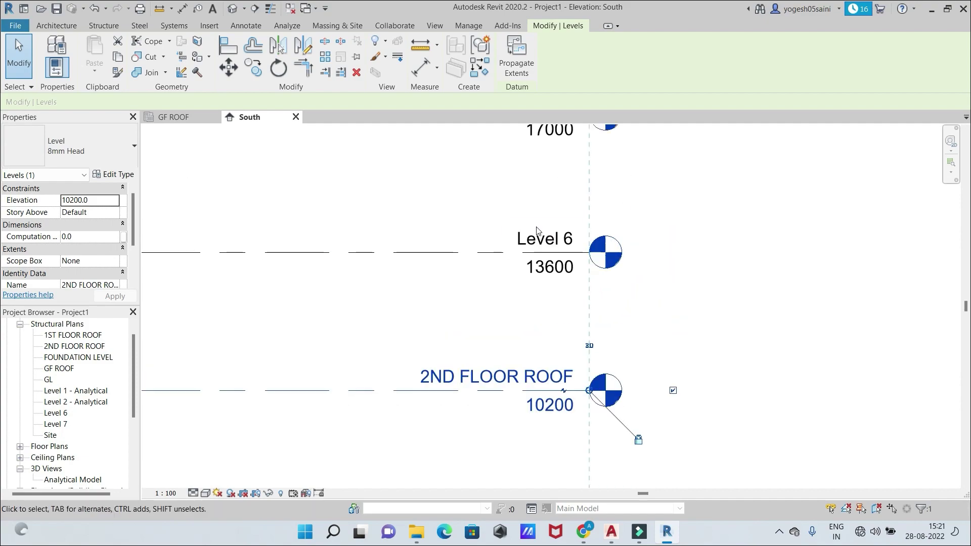
{"action": "double_click", "coordinate": [539, 239]}
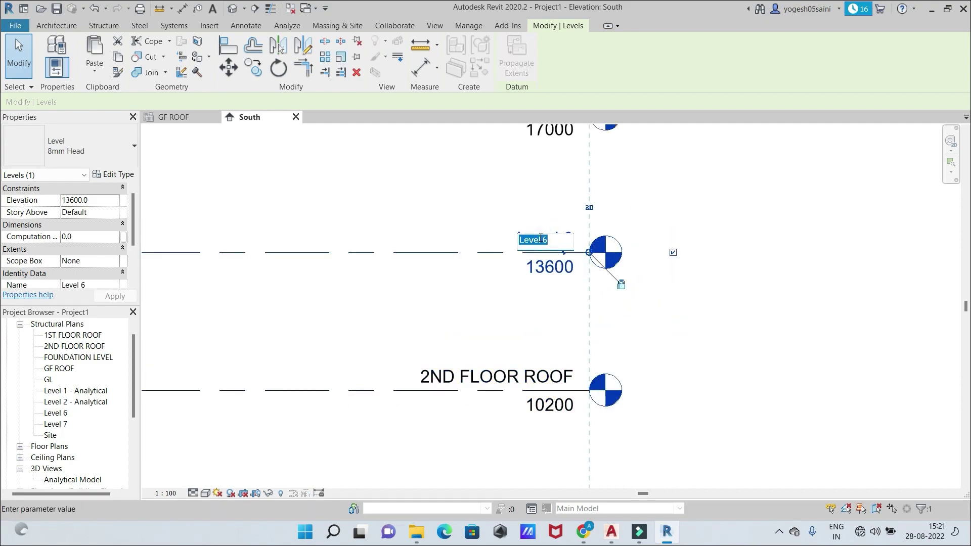
{"action": "type", "text": "3RD"}
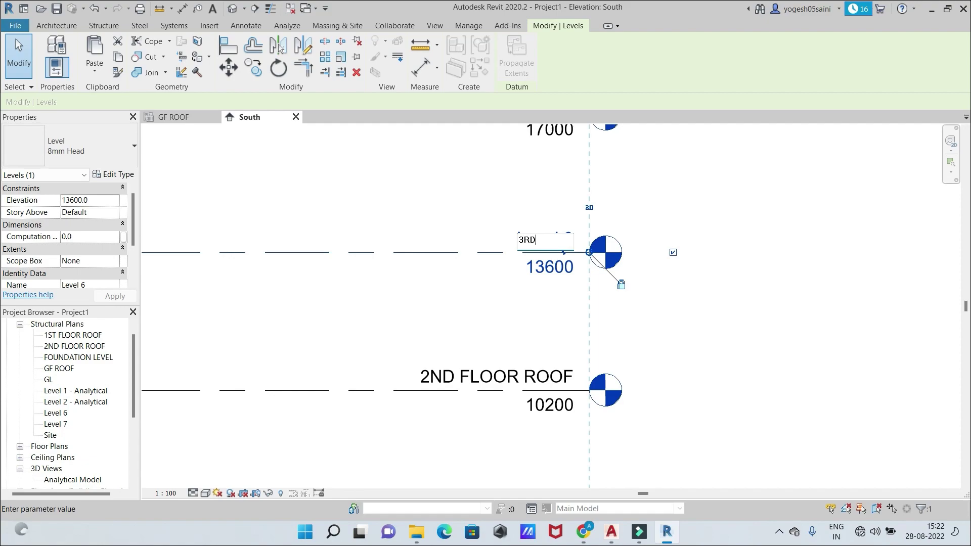
{"action": "type", "text": " FLOOR ROOF"}
{"action": "key", "text": "Return"}
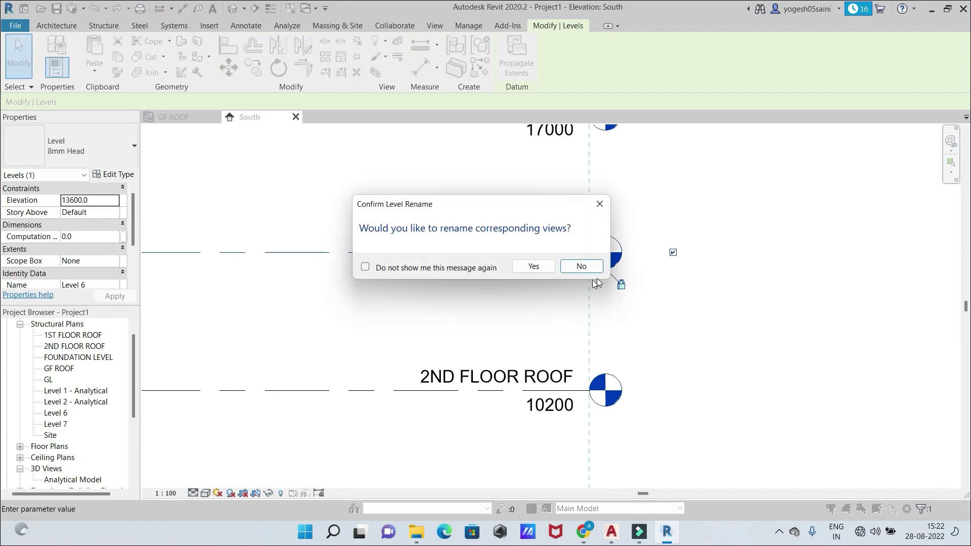
{"action": "left_click", "coordinate": [533, 271]}
Rename Level 7 as 4TH FLOOR ROOF and rename its corresponding views as well
{"action": "scroll", "coordinate": [657, 223], "scroll_direction": "up", "scroll_amount": 2}
{"action": "middle_click_drag", "start_coordinate": [657, 223], "coordinate": [687, 301]}
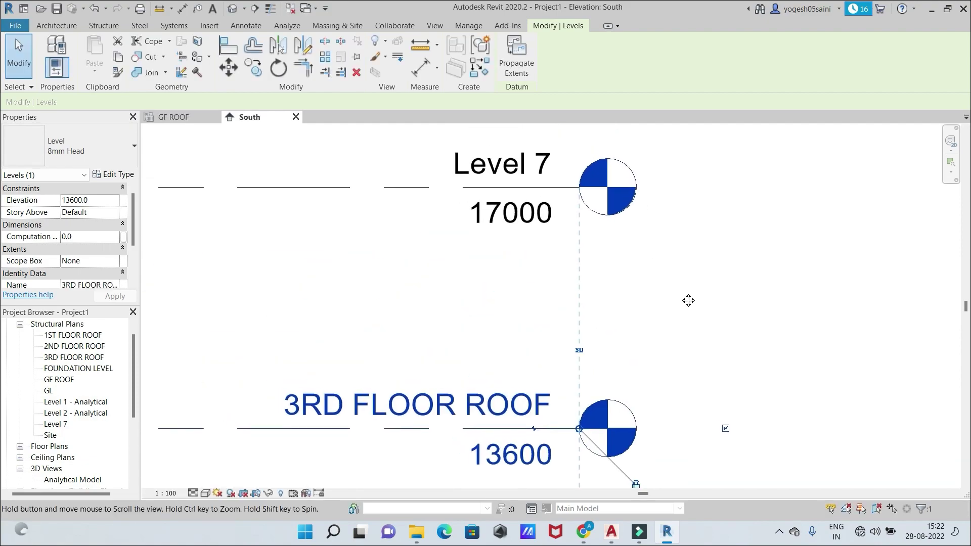
{"action": "scroll", "coordinate": [672, 286], "scroll_direction": "down", "scroll_amount": 2}
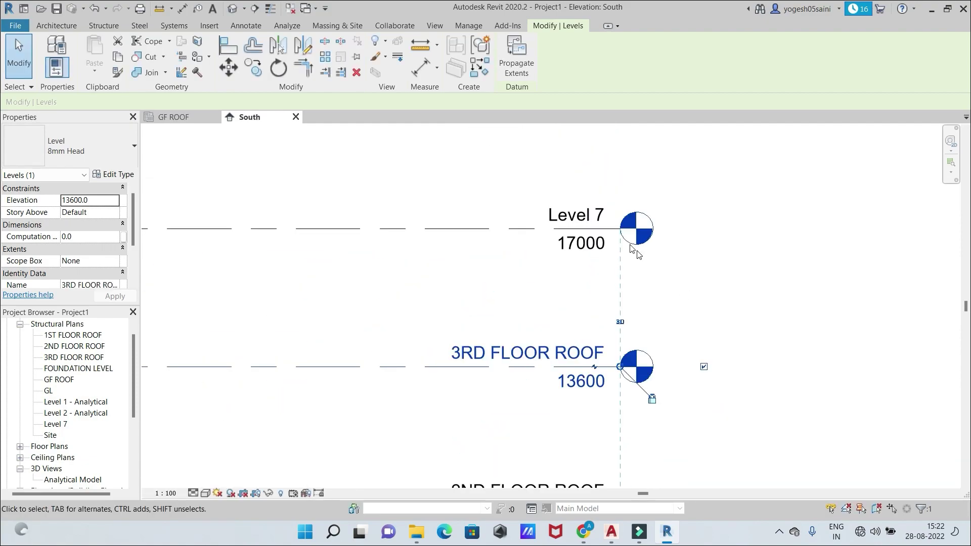
{"action": "left_click", "coordinate": [584, 215]}
{"action": "left_click", "coordinate": [584, 215]}
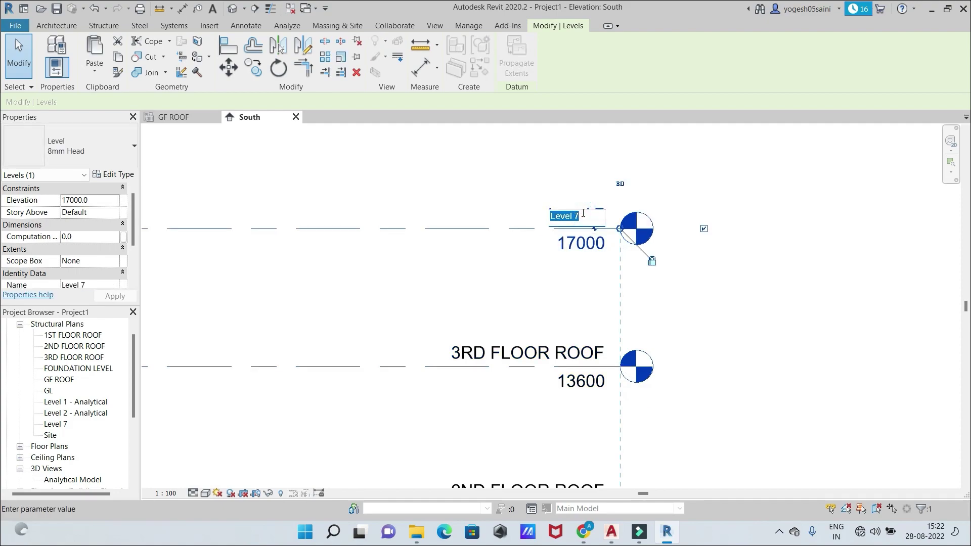
{"action": "key", "text": "BackSpace"}
{"action": "type", "text": "4TH FLOOR RO"}
{"action": "type", "text": "OF"}
{"action": "key", "text": "Return"}
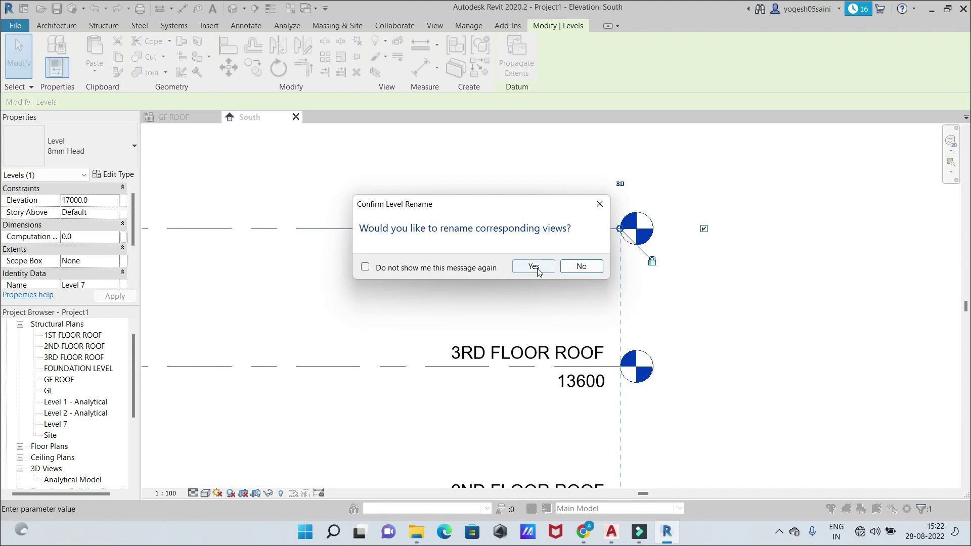
{"action": "left_click", "coordinate": [537, 268]}
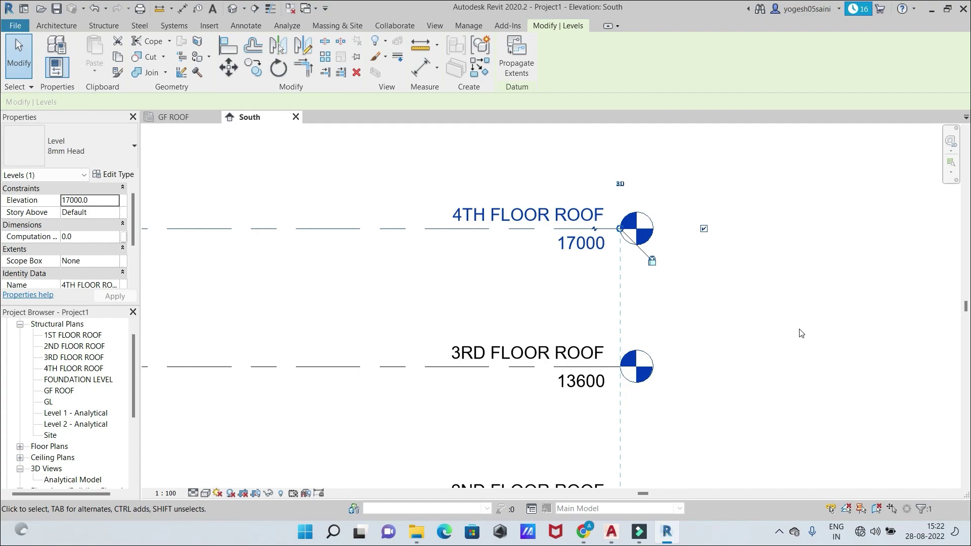
Examine the names and elevations of the roof levels in the South elevation
{"action": "scroll", "coordinate": [801, 333], "scroll_direction": "down", "scroll_amount": 3}
{"action": "scroll", "coordinate": [784, 385], "scroll_direction": "up", "scroll_amount": 3}
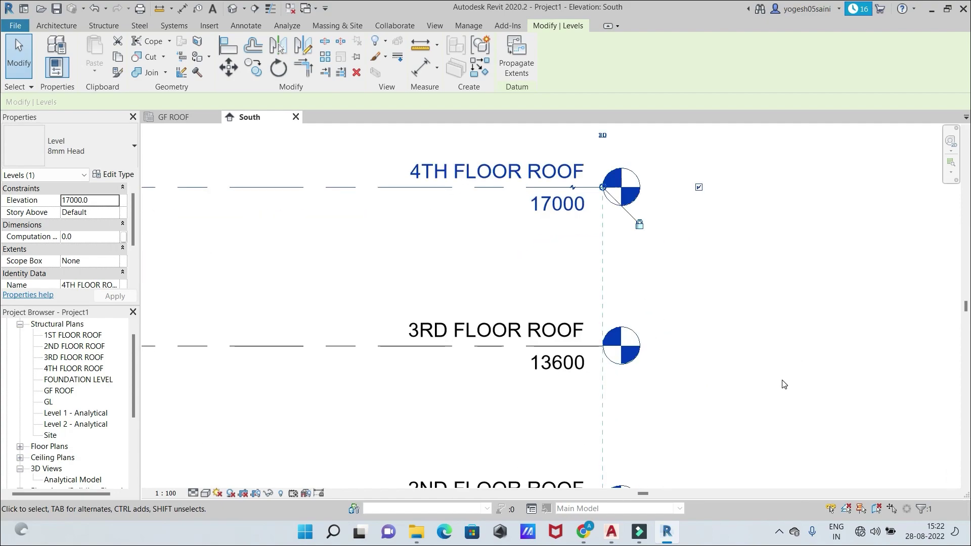
{"action": "scroll", "coordinate": [784, 385], "scroll_direction": "down", "scroll_amount": 3}
{"action": "scroll", "coordinate": [784, 385], "scroll_direction": "up", "scroll_amount": 3}
{"action": "scroll", "coordinate": [784, 384], "scroll_direction": "down", "scroll_amount": 3}
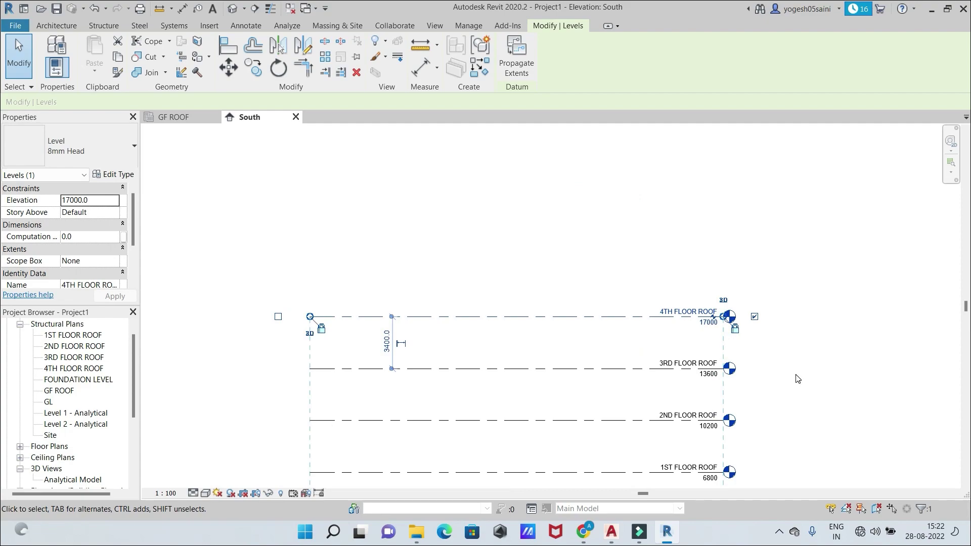
{"action": "scroll", "coordinate": [785, 384], "scroll_direction": "up", "scroll_amount": 2}
{"action": "scroll", "coordinate": [815, 379], "scroll_direction": "down", "scroll_amount": 2}
{"action": "scroll", "coordinate": [791, 343], "scroll_direction": "up", "scroll_amount": 1}
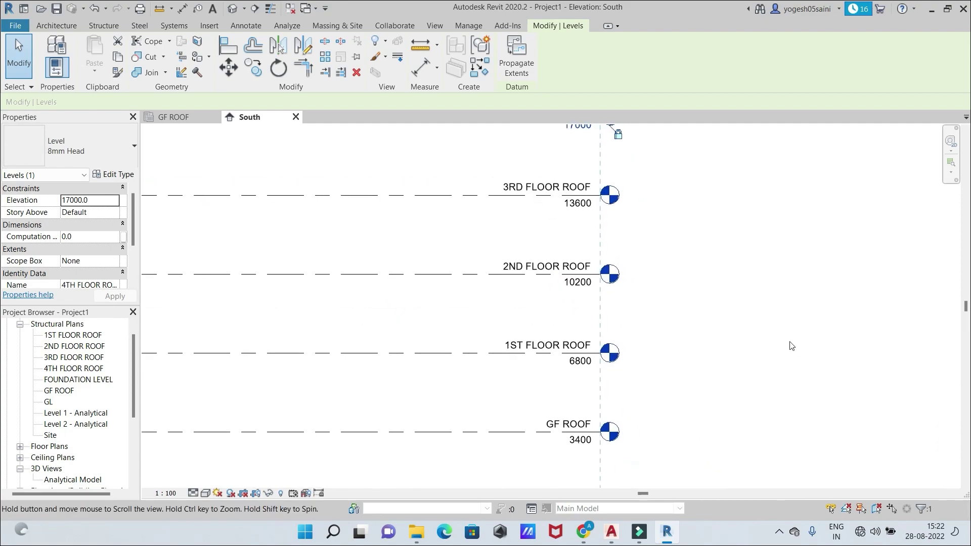
{"action": "scroll", "coordinate": [752, 250], "scroll_direction": "down", "scroll_amount": 1}
{"action": "scroll", "coordinate": [807, 438], "scroll_direction": "up", "scroll_amount": 3}
{"action": "scroll", "coordinate": [635, 299], "scroll_direction": "down", "scroll_amount": 2}
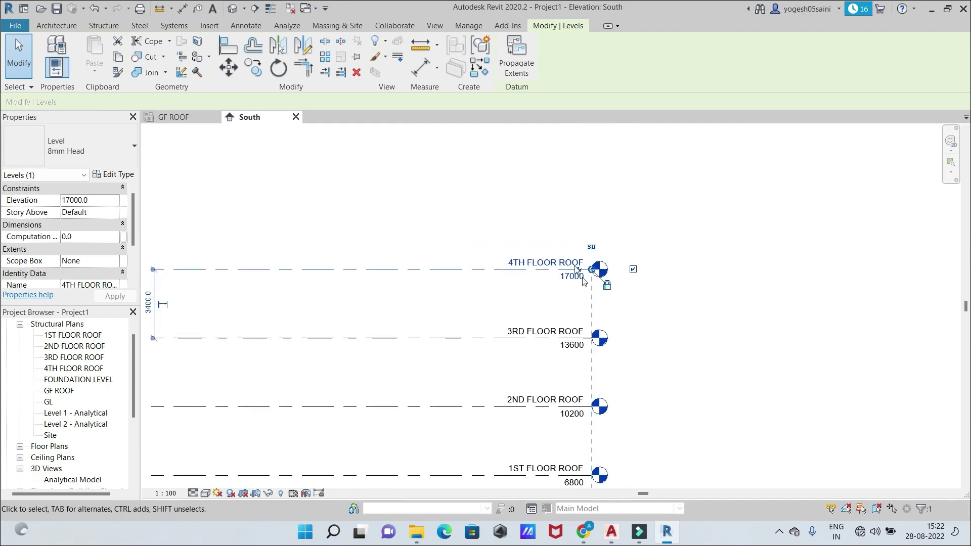
Set the elevation of the 4TH FLOOR ROOF level to 18000
{"action": "scroll", "coordinate": [582, 283], "scroll_direction": "up", "scroll_amount": 4}
{"action": "left_click", "coordinate": [551, 302]}
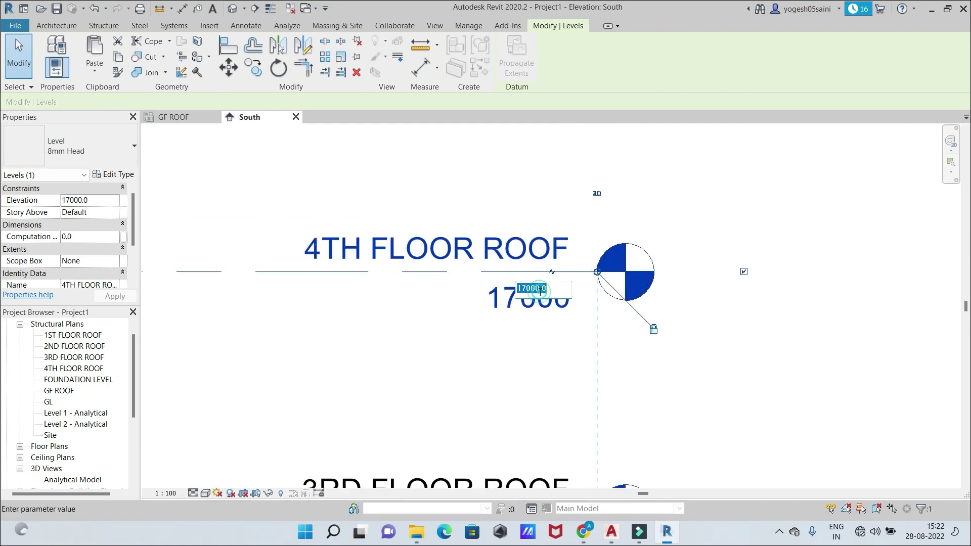
{"action": "type", "text": "170"}
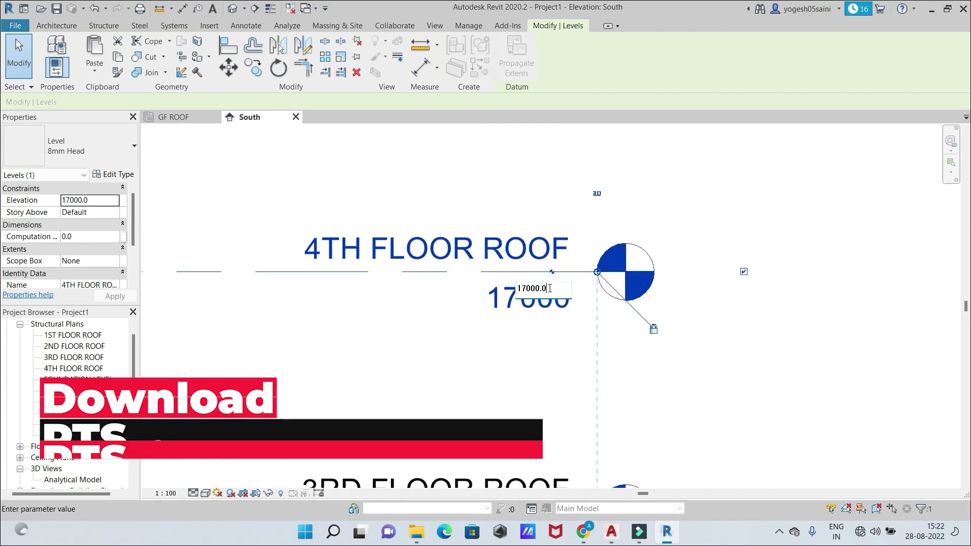
{"action": "key", "text": "BackSpace"}
{"action": "key", "text": "BackSpace"}
{"action": "key", "text": "BackSpace"}
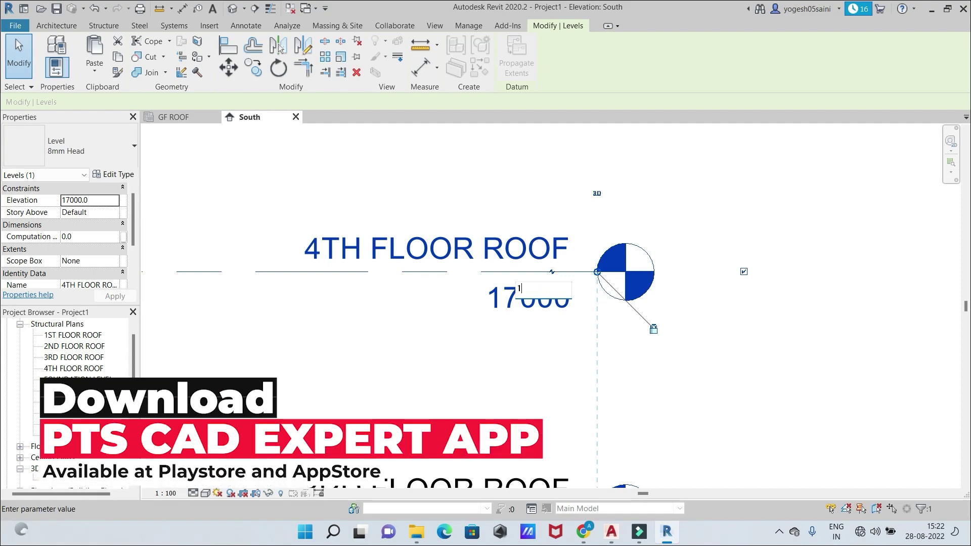
{"action": "type", "text": "18000"}
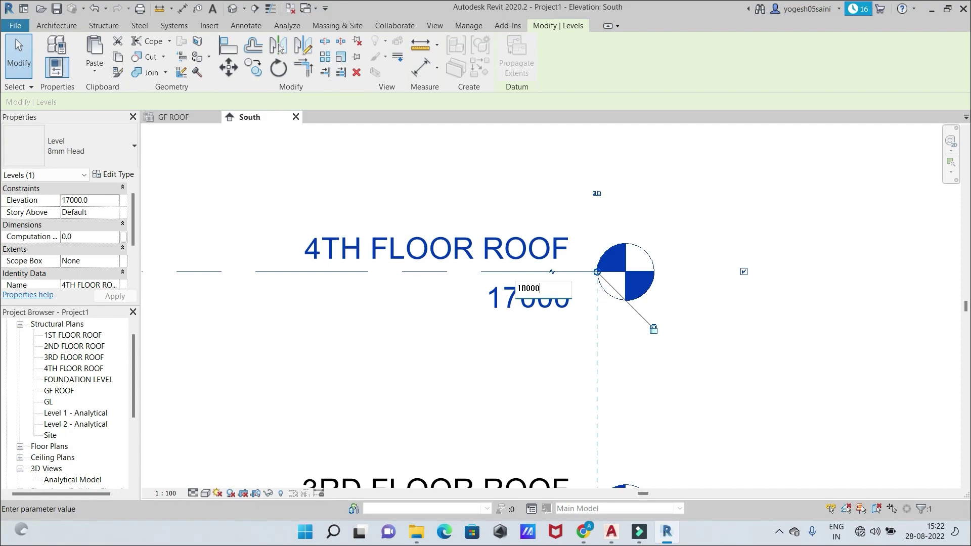
{"action": "key", "text": "Return"}
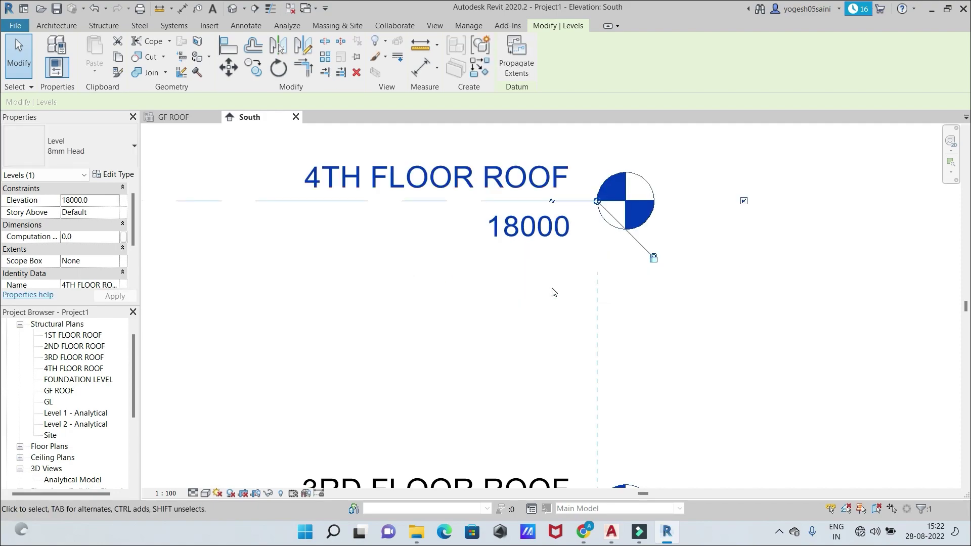
Undo the last elevation change of the 4TH FLOOR ROOF level
{"action": "scroll", "coordinate": [538, 337], "scroll_direction": "down", "scroll_amount": 1}
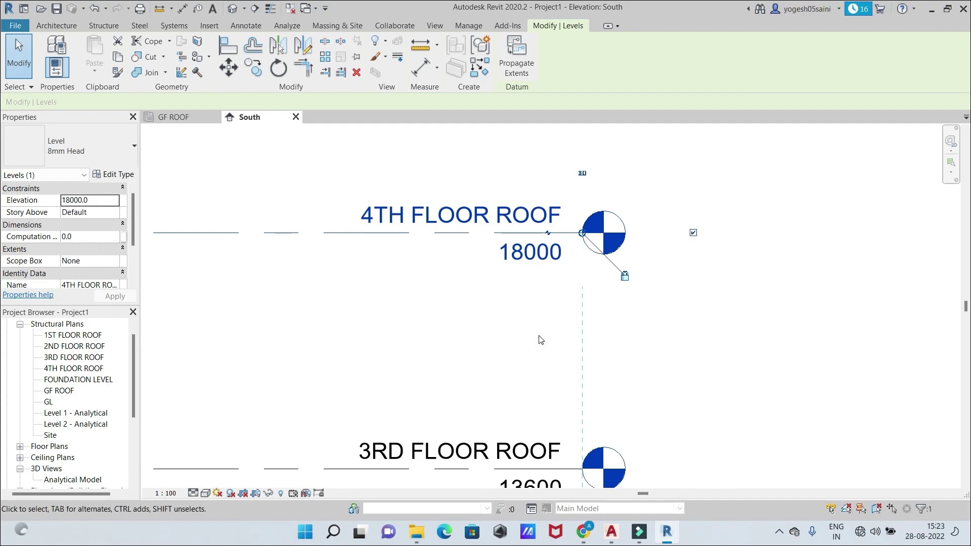
{"action": "scroll", "coordinate": [541, 340], "scroll_direction": "down", "scroll_amount": 5}
{"action": "scroll", "coordinate": [540, 340], "scroll_direction": "up", "scroll_amount": 5}
{"action": "key", "text": "ctrl+z"}
{"action": "scroll", "coordinate": [540, 340], "scroll_direction": "up", "scroll_amount": 1}
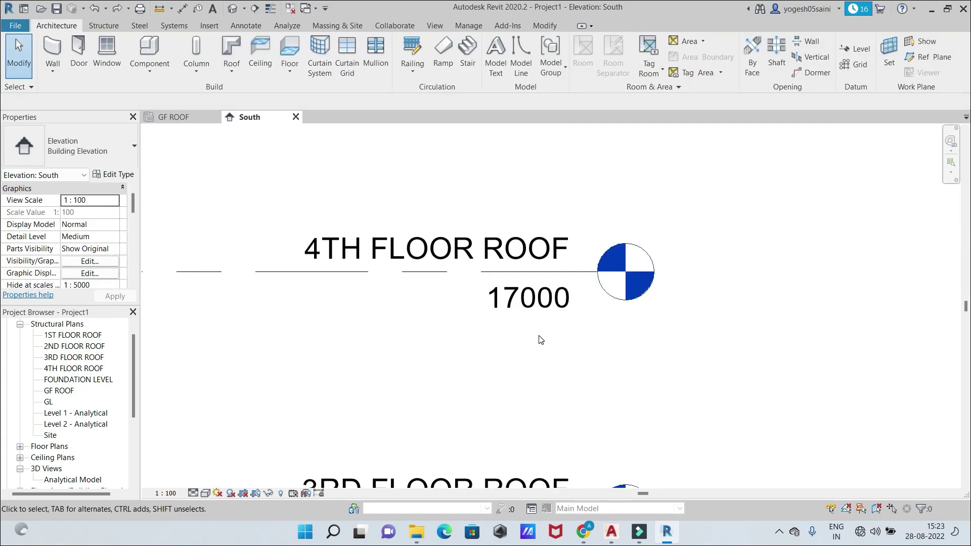
Review the complete stack of levels from 4TH FLOOR ROOF down to FOUNDATION LEVEL
{"action": "scroll", "coordinate": [566, 360], "scroll_direction": "up", "scroll_amount": 1}
{"action": "scroll", "coordinate": [566, 360], "scroll_direction": "down", "scroll_amount": 3}
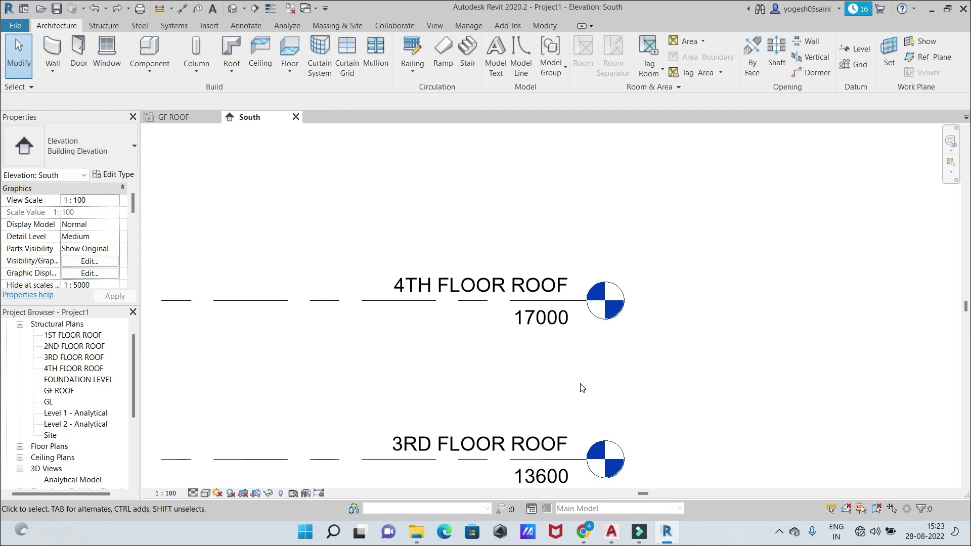
{"action": "scroll", "coordinate": [582, 388], "scroll_direction": "up", "scroll_amount": 2}
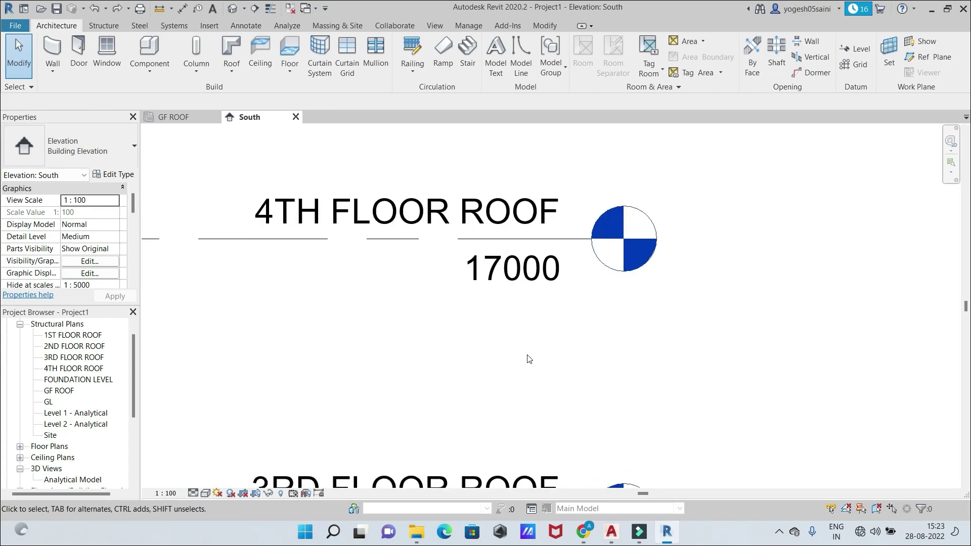
{"action": "scroll", "coordinate": [601, 345], "scroll_direction": "down", "scroll_amount": 2}
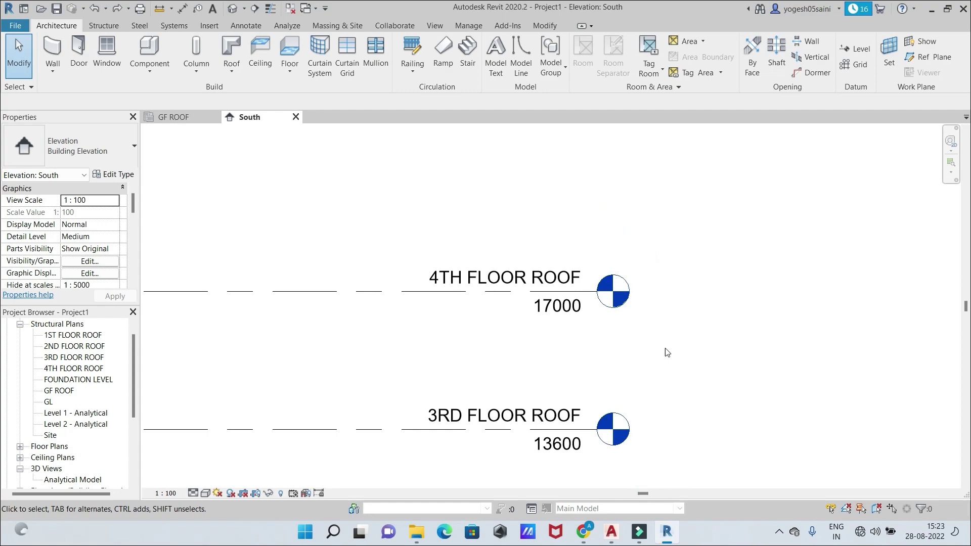
{"action": "scroll", "coordinate": [694, 368], "scroll_direction": "down", "scroll_amount": 1}
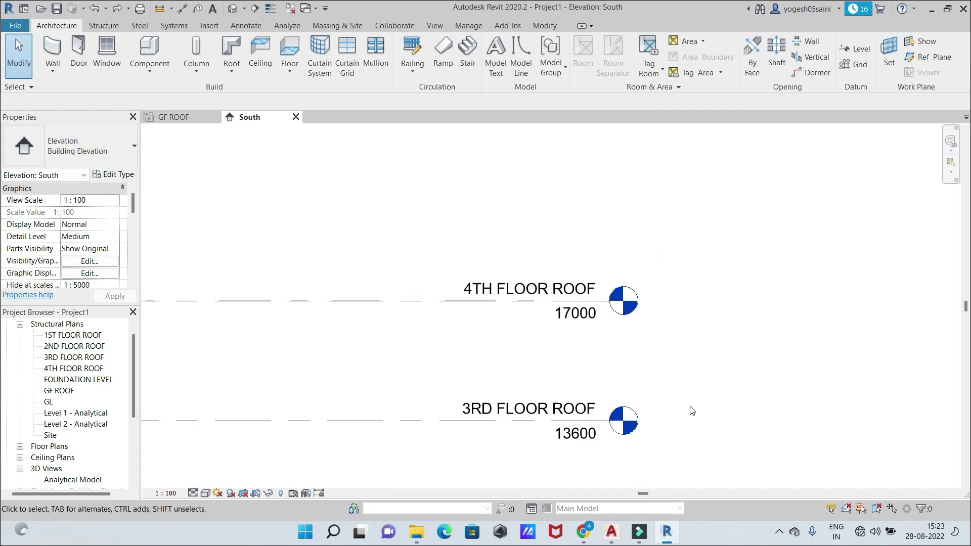
{"action": "middle_click_drag", "start_coordinate": [692, 410], "coordinate": [690, 282]}
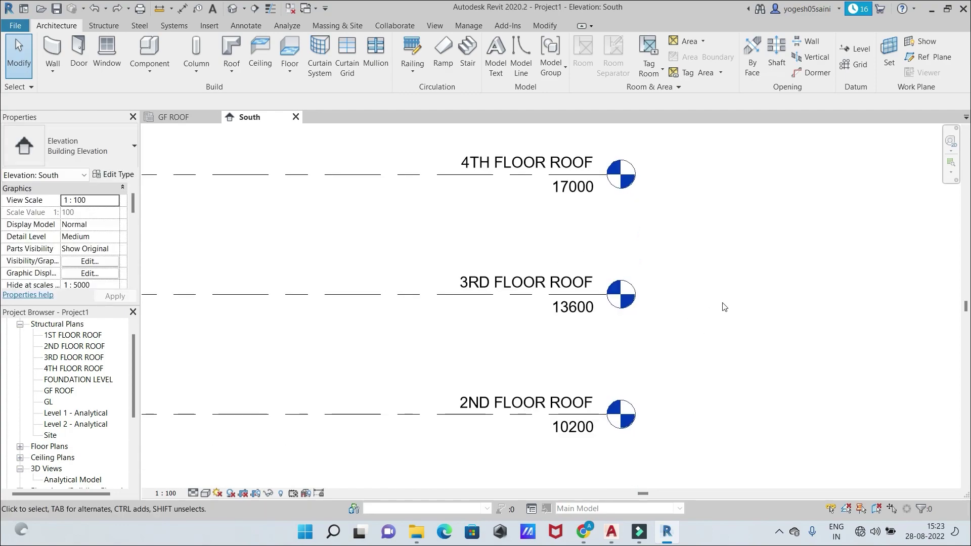
{"action": "scroll", "coordinate": [724, 307], "scroll_direction": "down", "scroll_amount": 1}
{"action": "scroll", "coordinate": [724, 320], "scroll_direction": "down", "scroll_amount": 4}
{"action": "scroll", "coordinate": [728, 363], "scroll_direction": "up", "scroll_amount": 3}
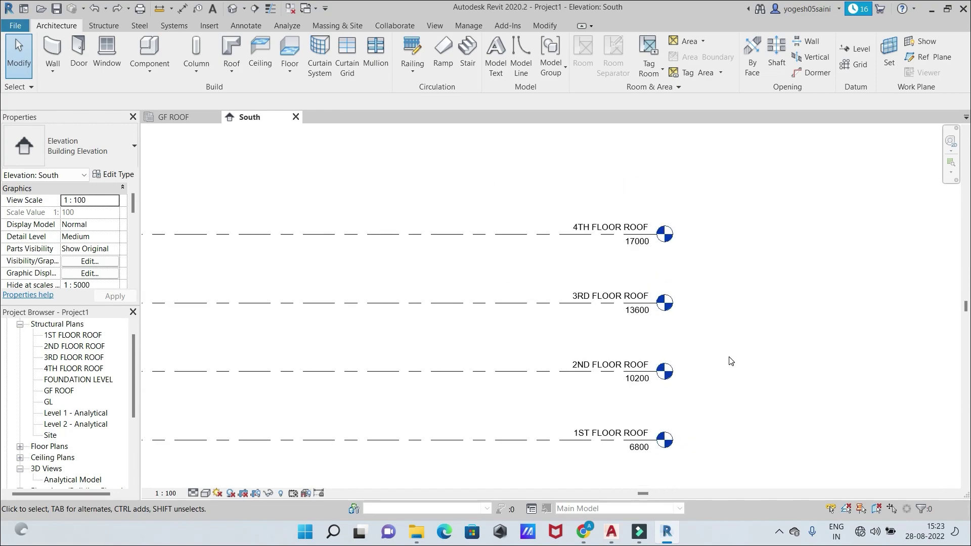
{"action": "scroll", "coordinate": [743, 379], "scroll_direction": "down", "scroll_amount": 2}
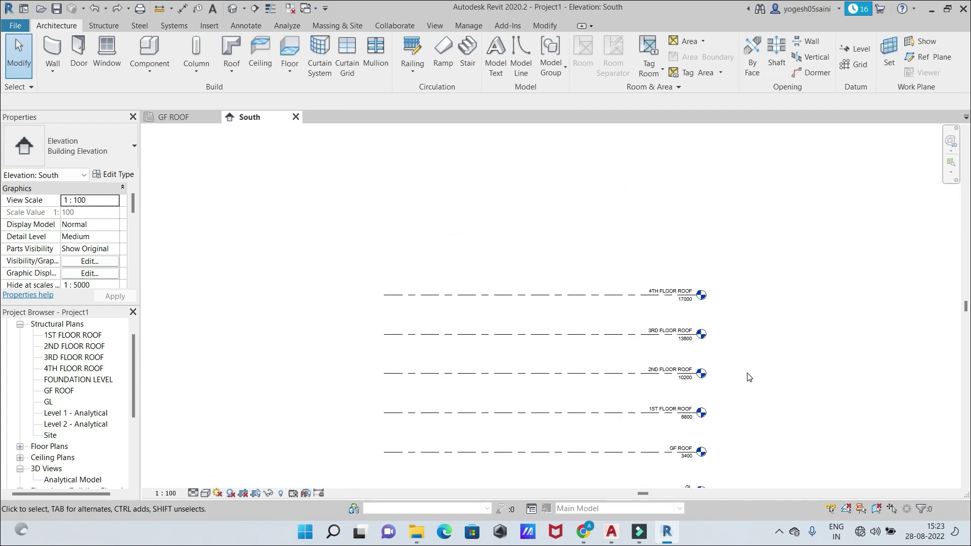
{"action": "middle_click_drag", "start_coordinate": [759, 396], "coordinate": [746, 347]}
{"action": "scroll", "coordinate": [725, 306], "scroll_direction": "down", "scroll_amount": 1}
{"action": "scroll", "coordinate": [737, 344], "scroll_direction": "up", "scroll_amount": 1}
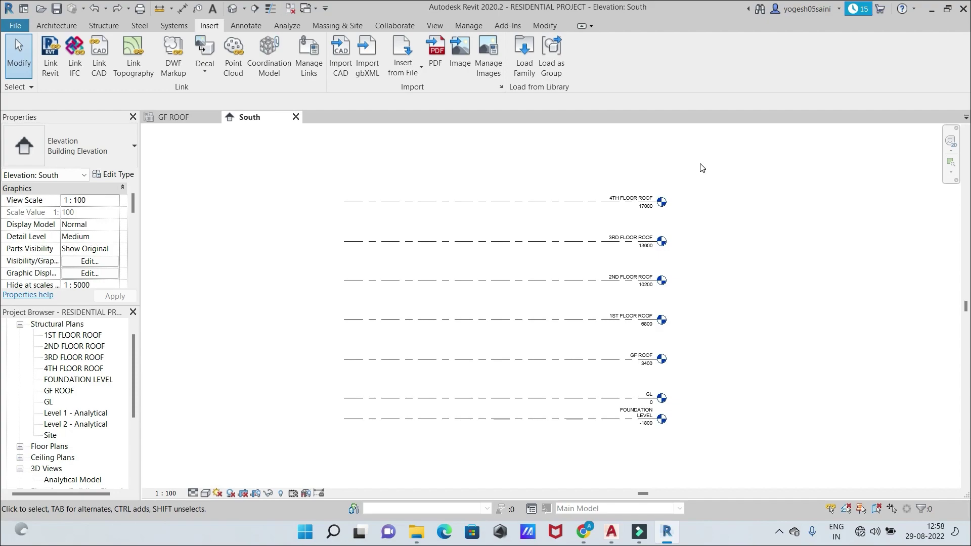
Open the GL structural plan and choose ground floor plan.dwg from Documents for a CAD import
{"action": "double_click", "coordinate": [49, 402]}
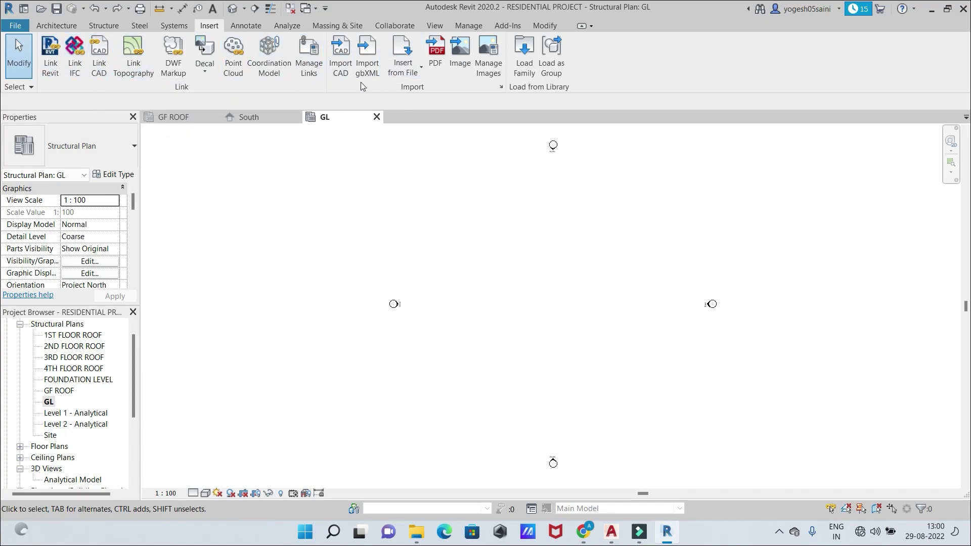
{"action": "left_click", "coordinate": [337, 72]}
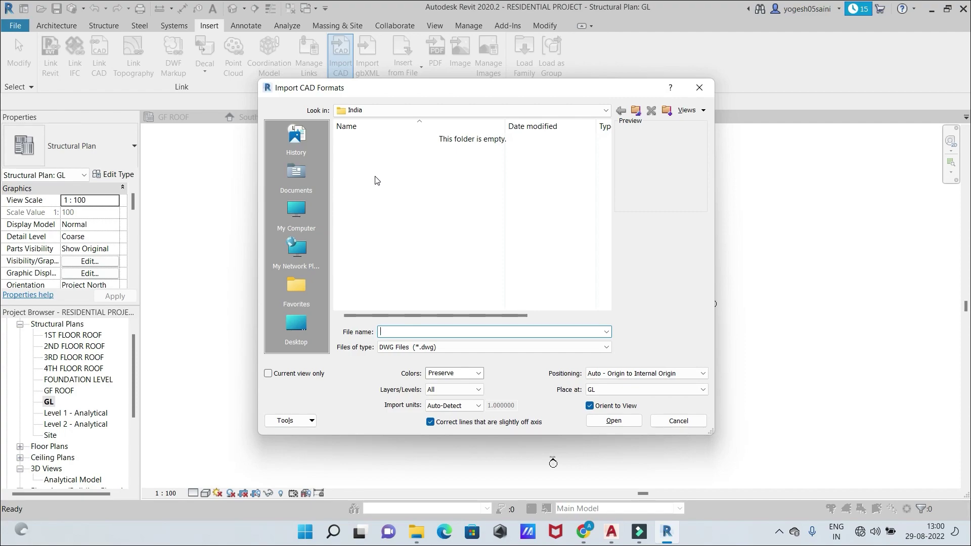
{"action": "left_click", "coordinate": [302, 178]}
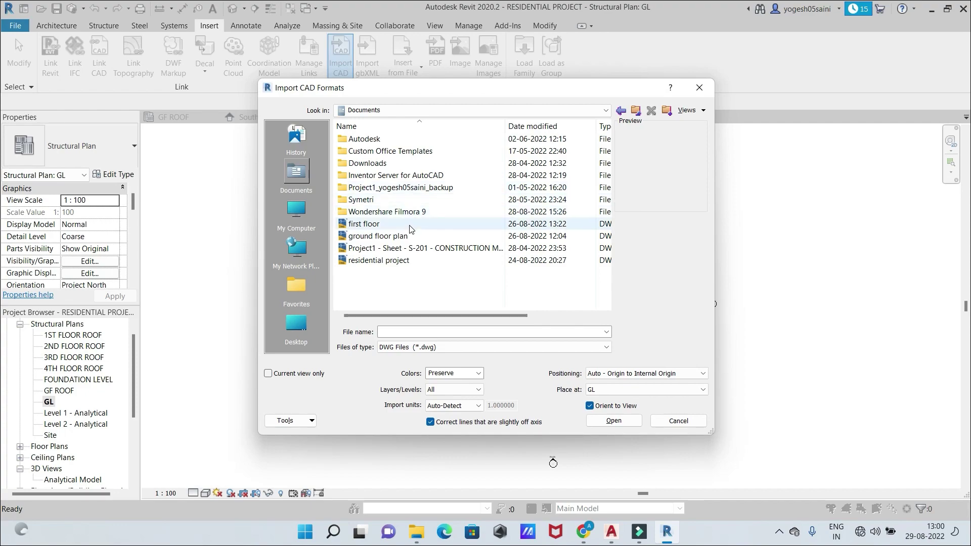
{"action": "left_click", "coordinate": [384, 241]}
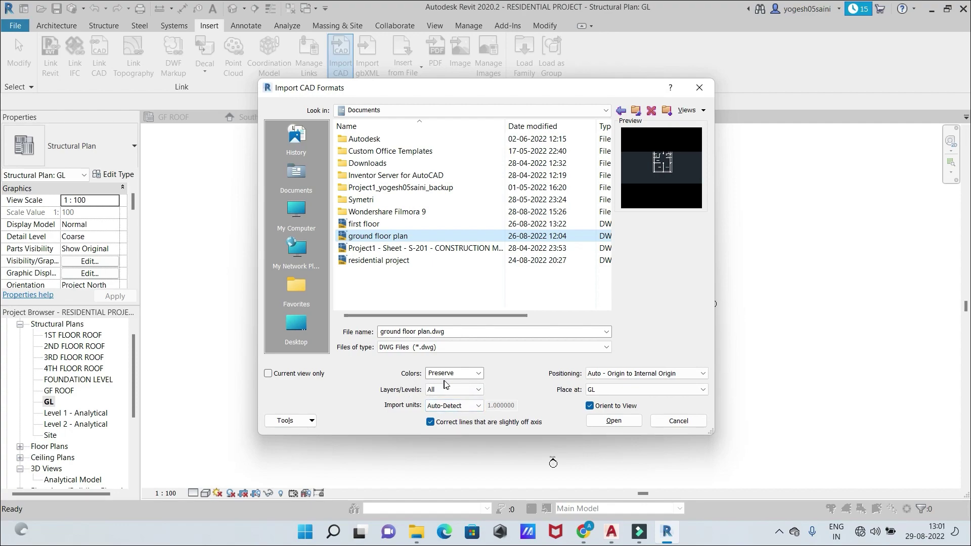
Set the CAD import colors to Preserve and the import units to Auto-Detect
{"action": "left_click", "coordinate": [478, 374]}
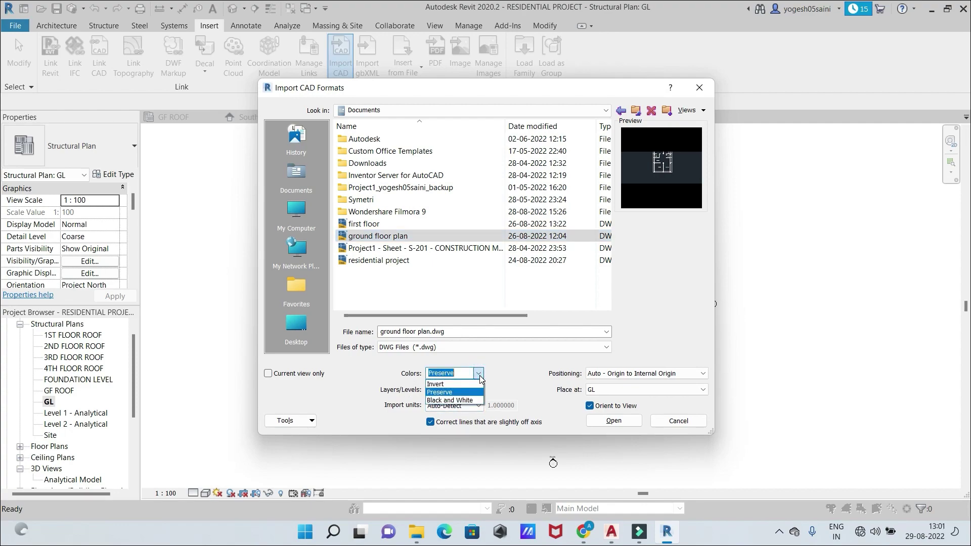
{"action": "left_click", "coordinate": [452, 393]}
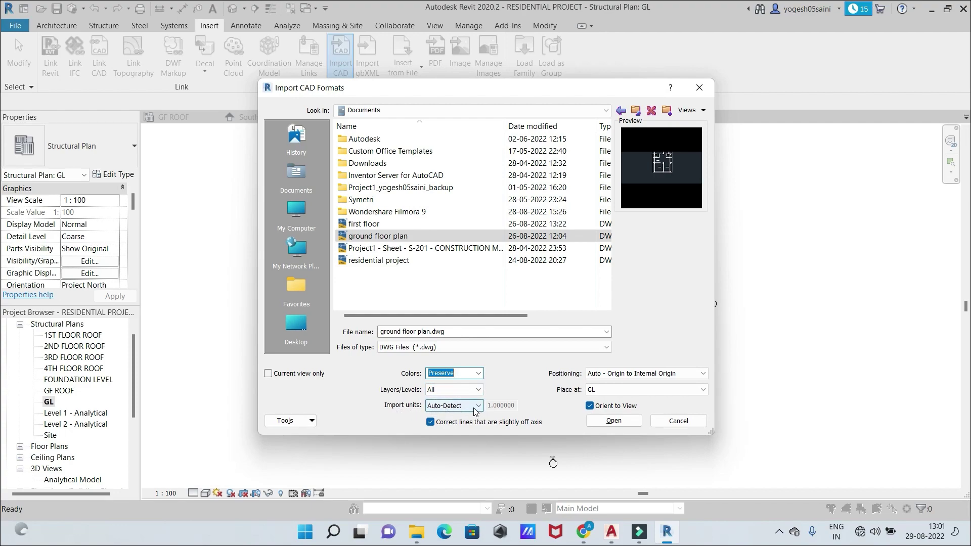
{"action": "left_click", "coordinate": [479, 406]}
{"action": "left_click", "coordinate": [479, 406]}
{"action": "left_click", "coordinate": [479, 406]}
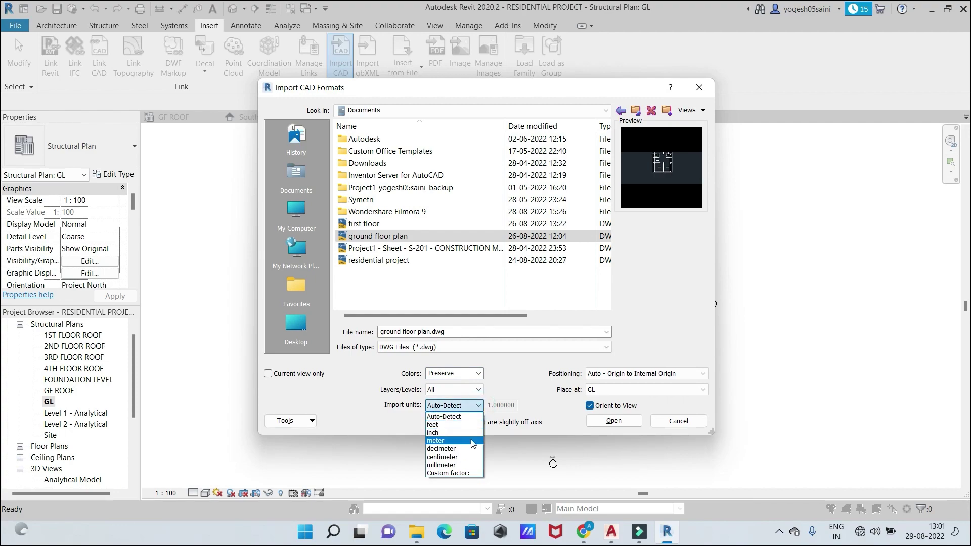
{"action": "left_click", "coordinate": [466, 417]}
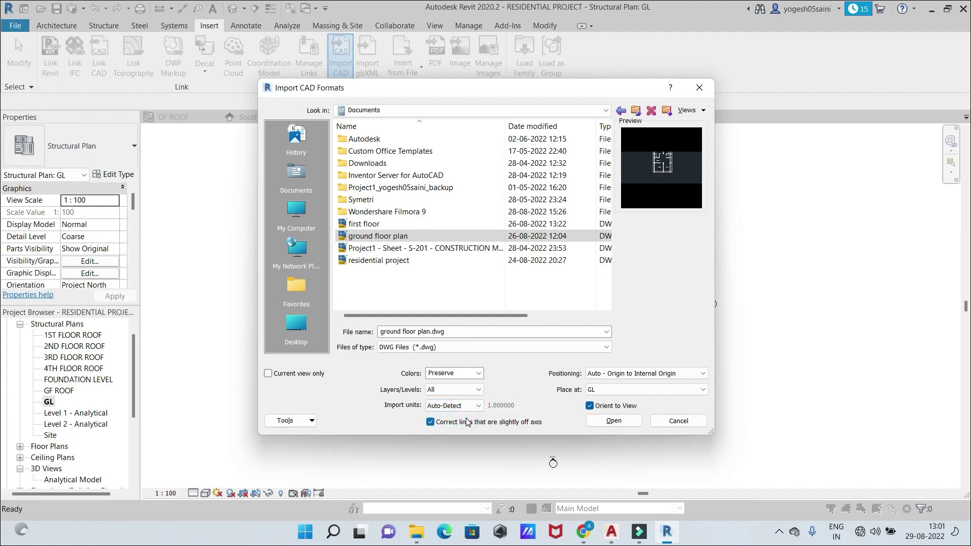
Import the ground floor drawing at level GL, positioned Auto - Origin to Internal Origin
{"action": "left_click", "coordinate": [705, 374]}
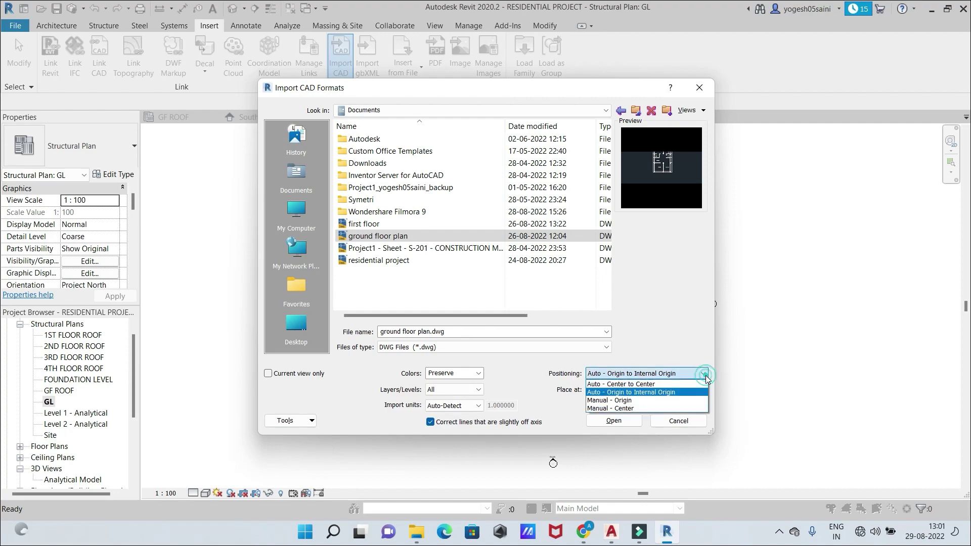
{"action": "left_click", "coordinate": [685, 393]}
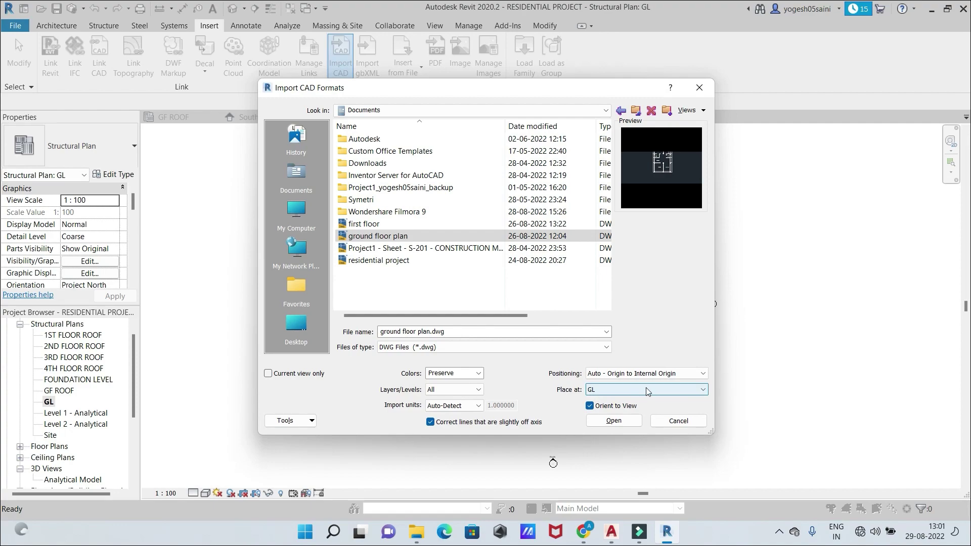
{"action": "left_click", "coordinate": [700, 389]}
{"action": "left_click", "coordinate": [700, 390]}
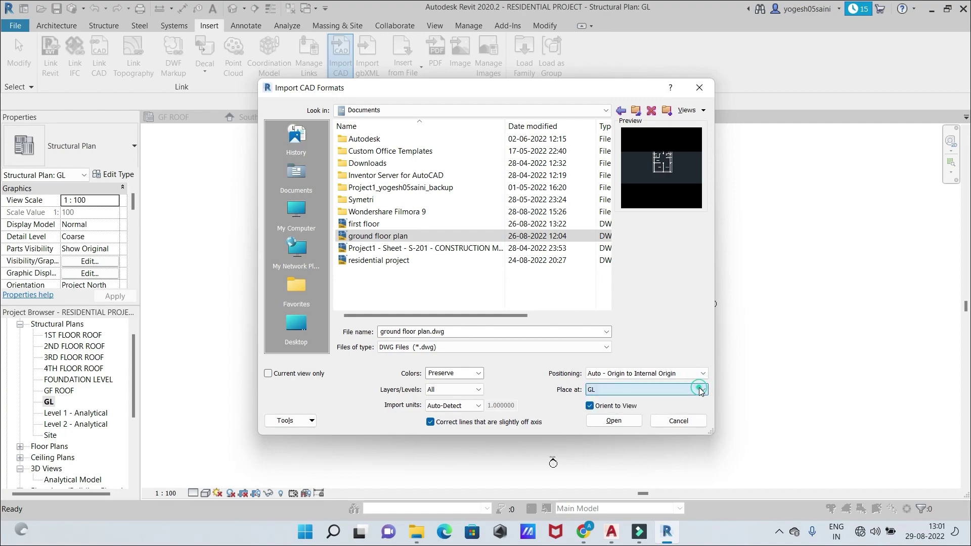
{"action": "left_click", "coordinate": [611, 425]}
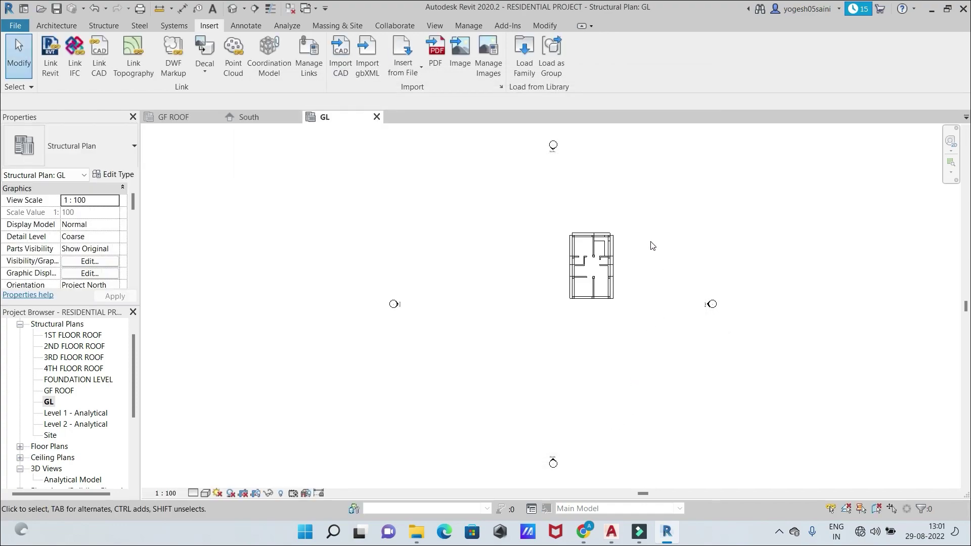
Examine the imported ground floor plan's rooms, walls and columns in the GL view
{"action": "scroll", "coordinate": [647, 246], "scroll_direction": "up", "scroll_amount": 3}
{"action": "scroll", "coordinate": [627, 266], "scroll_direction": "down", "scroll_amount": 3}
{"action": "scroll", "coordinate": [676, 289], "scroll_direction": "up", "scroll_amount": 5}
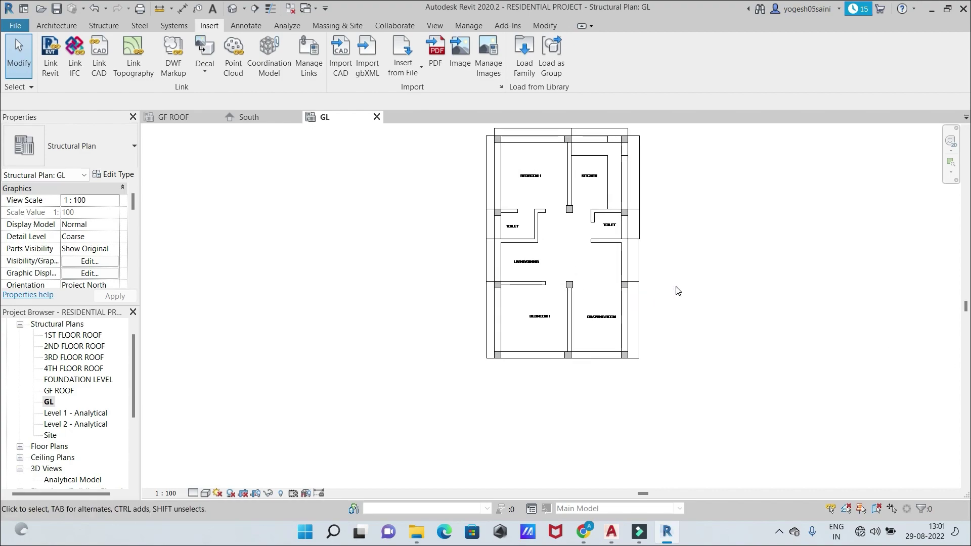
{"action": "middle_click_drag", "start_coordinate": [698, 301], "coordinate": [660, 346]}
{"action": "scroll", "coordinate": [635, 321], "scroll_direction": "up", "scroll_amount": 3}
{"action": "scroll", "coordinate": [636, 321], "scroll_direction": "down", "scroll_amount": 1}
{"action": "scroll", "coordinate": [635, 322], "scroll_direction": "up", "scroll_amount": 1}
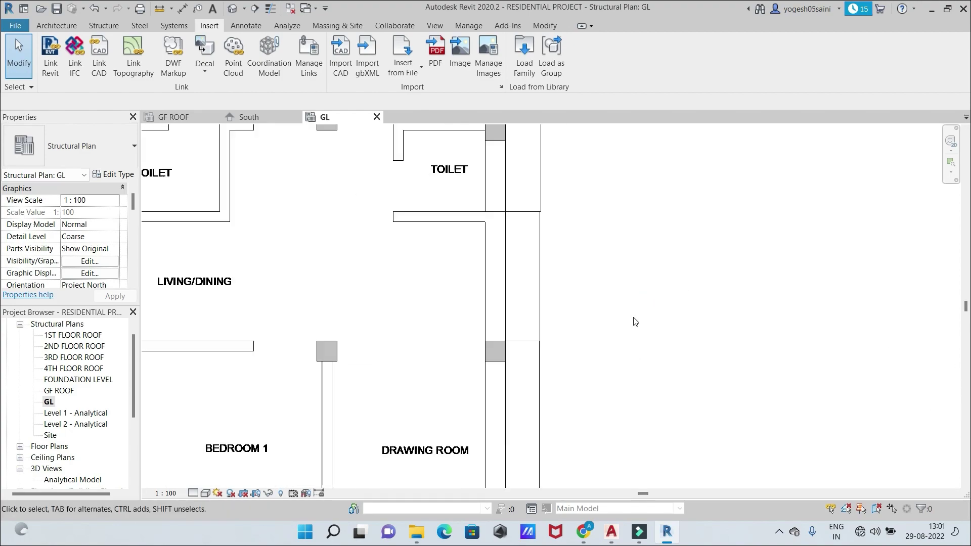
{"action": "scroll", "coordinate": [636, 321], "scroll_direction": "down", "scroll_amount": 2}
{"action": "scroll", "coordinate": [635, 322], "scroll_direction": "down", "scroll_amount": 1}
{"action": "scroll", "coordinate": [635, 322], "scroll_direction": "up", "scroll_amount": 3}
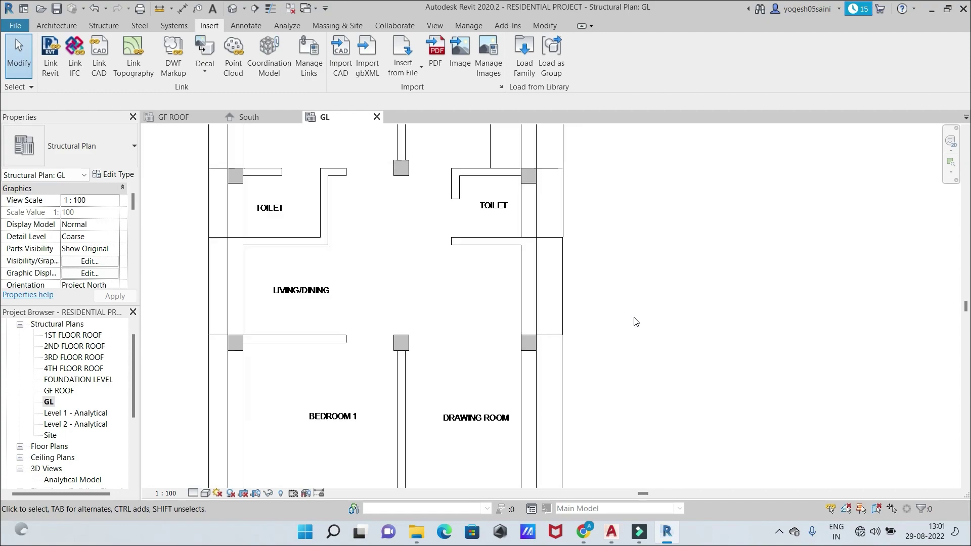
{"action": "scroll", "coordinate": [635, 322], "scroll_direction": "up", "scroll_amount": 2}
{"action": "scroll", "coordinate": [636, 322], "scroll_direction": "down", "scroll_amount": 2}
{"action": "scroll", "coordinate": [659, 339], "scroll_direction": "down", "scroll_amount": 3}
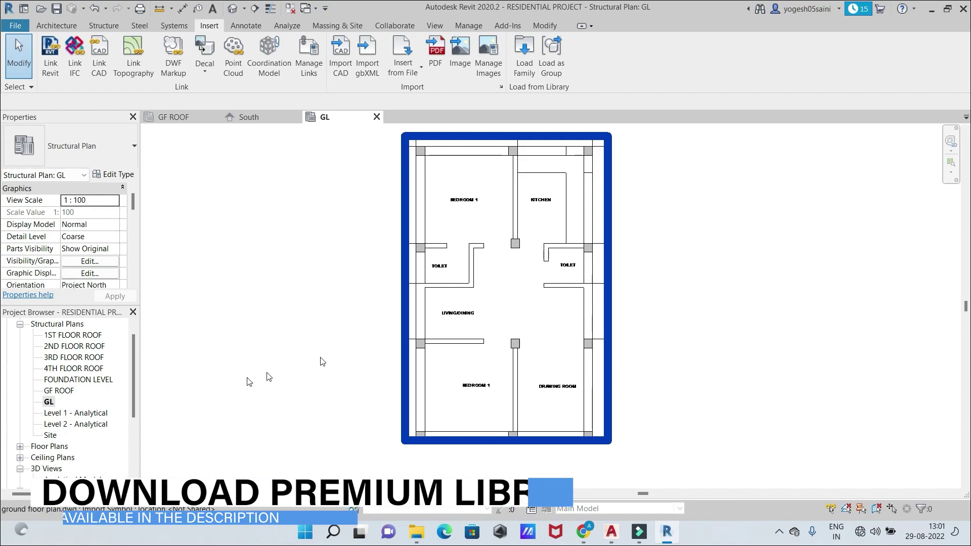
Import first floor.dwg into the GF ROOF structural plan, placed at GF ROOF with Auto - Origin to Internal Origin positioning
{"action": "double_click", "coordinate": [59, 391]}
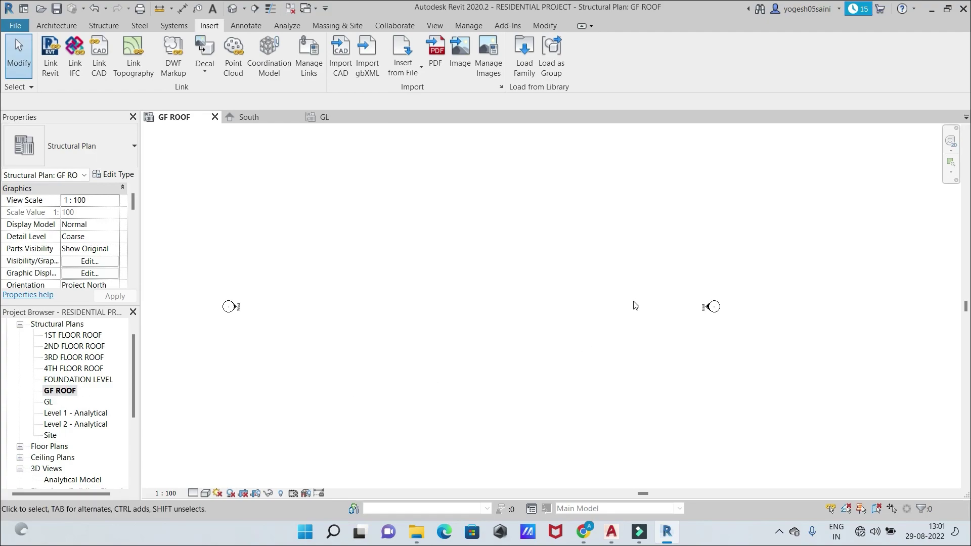
{"action": "scroll", "coordinate": [635, 306], "scroll_direction": "down", "scroll_amount": 2}
{"action": "left_click", "coordinate": [341, 71]}
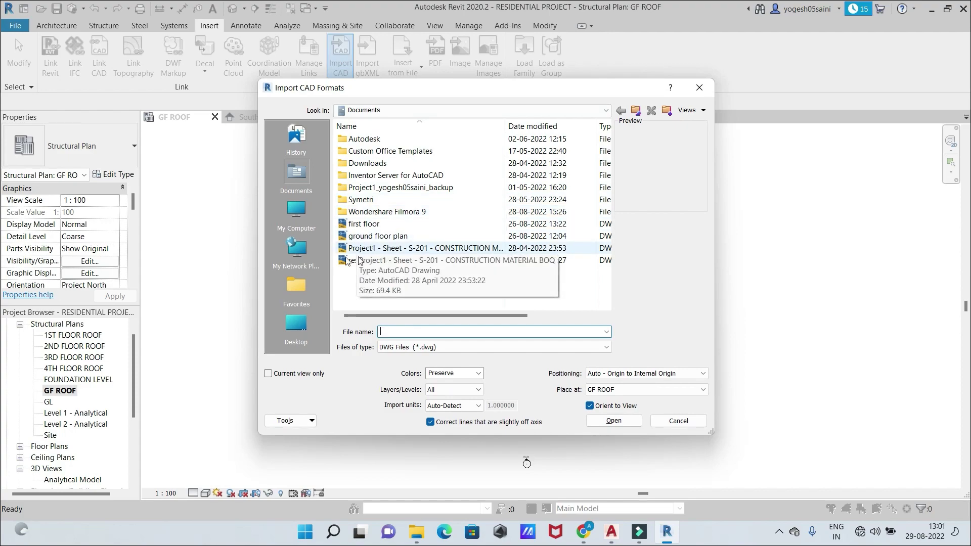
{"action": "left_click", "coordinate": [368, 225]}
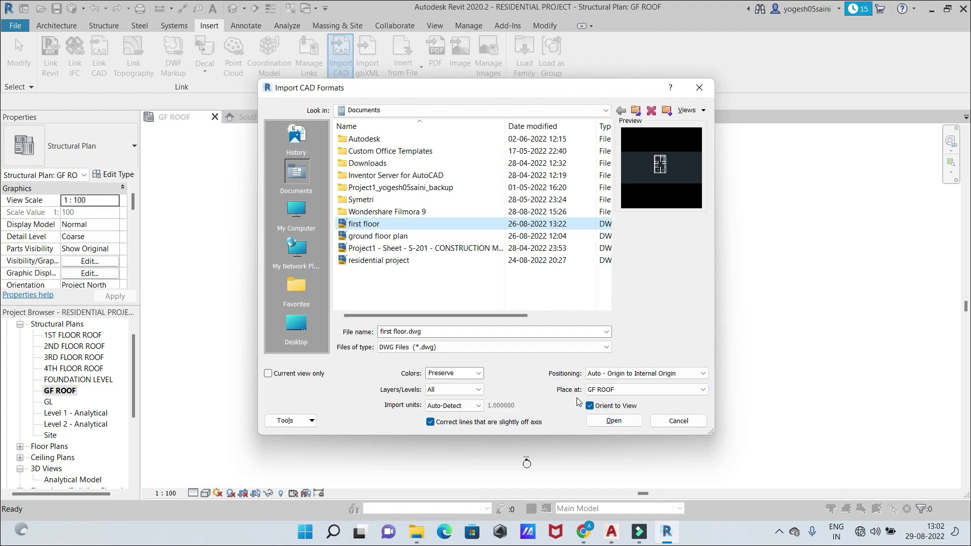
{"action": "left_click", "coordinate": [703, 388]}
{"action": "left_click", "coordinate": [682, 416]}
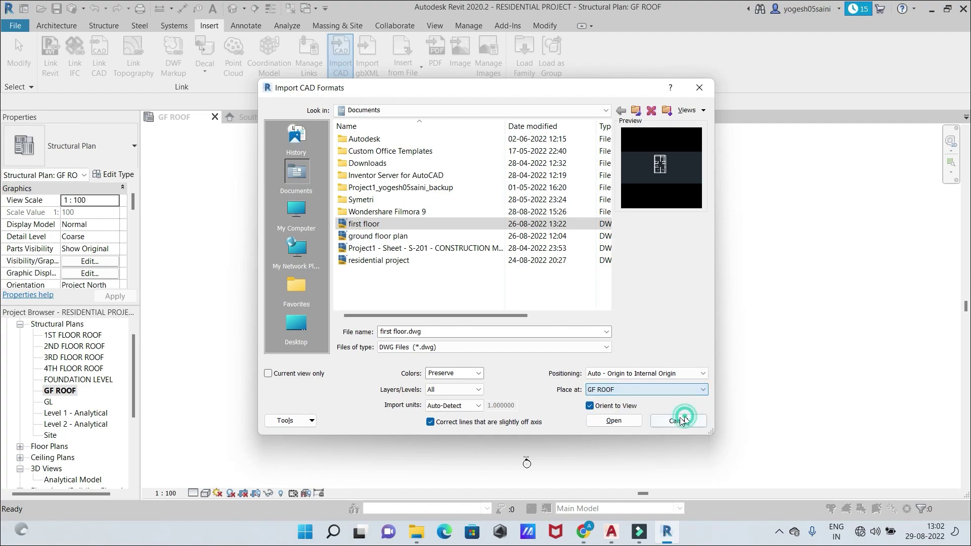
{"action": "left_click", "coordinate": [624, 423]}
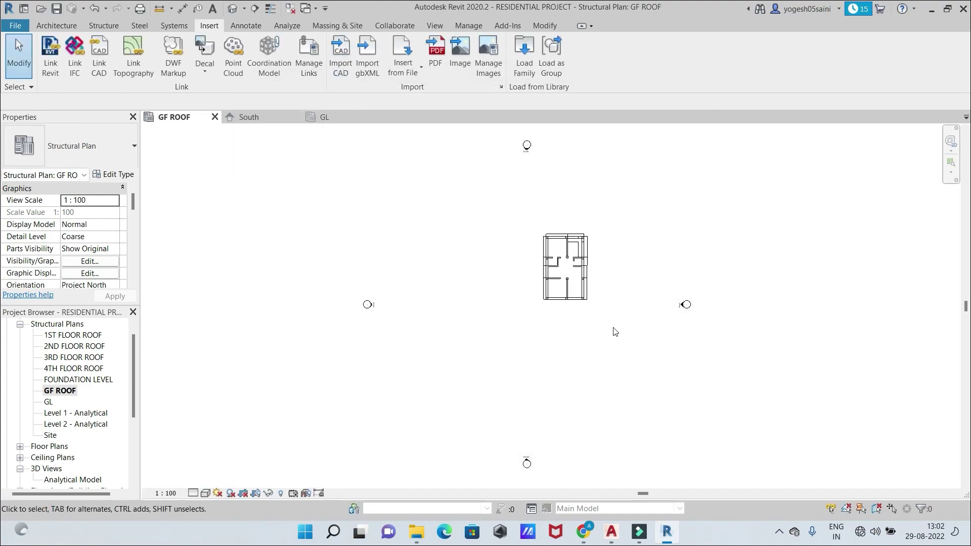
Inspect the imported first floor plan and its position among the elevation markers in the GF ROOF view
{"action": "scroll", "coordinate": [622, 273], "scroll_direction": "down", "scroll_amount": 4}
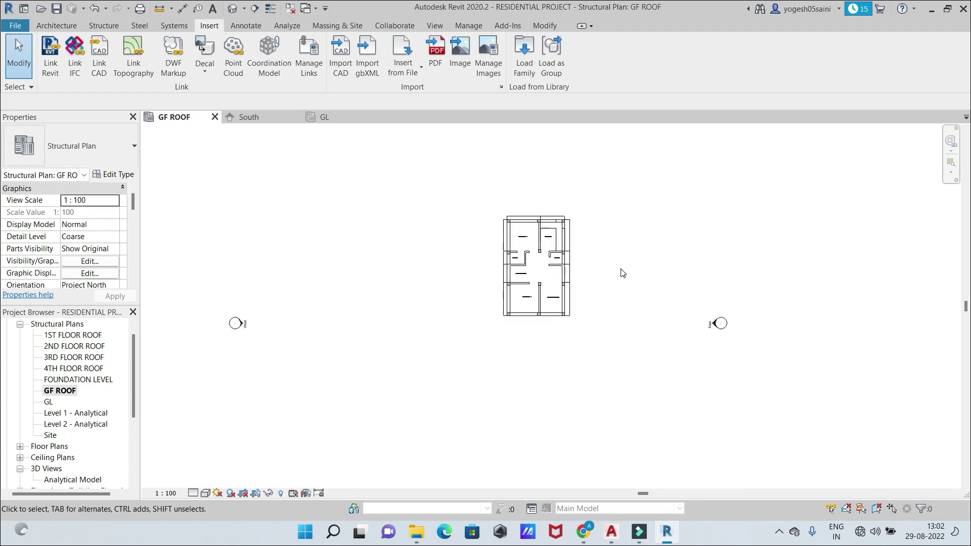
{"action": "scroll", "coordinate": [623, 273], "scroll_direction": "up", "scroll_amount": 5}
{"action": "scroll", "coordinate": [622, 273], "scroll_direction": "down", "scroll_amount": 6}
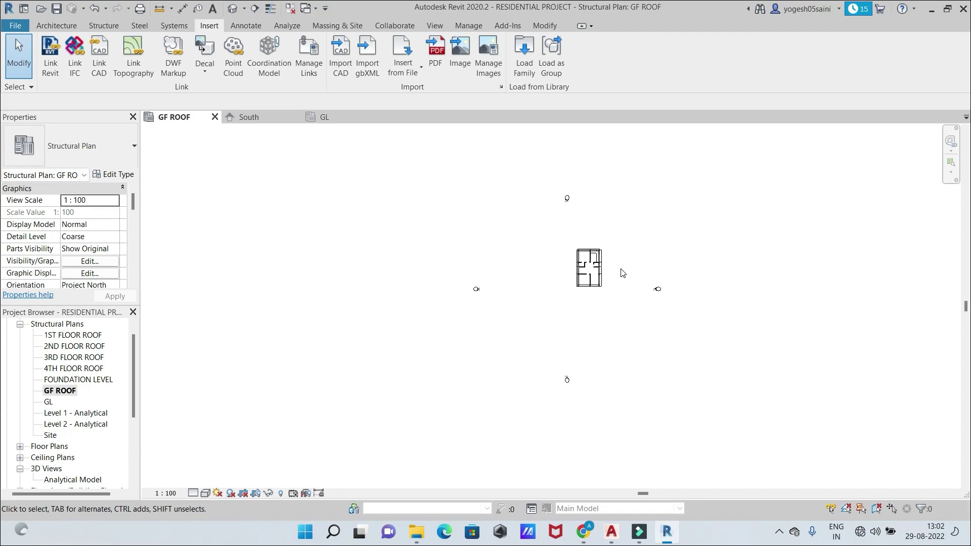
{"action": "scroll", "coordinate": [622, 274], "scroll_direction": "up", "scroll_amount": 4}
{"action": "scroll", "coordinate": [622, 273], "scroll_direction": "up", "scroll_amount": 5}
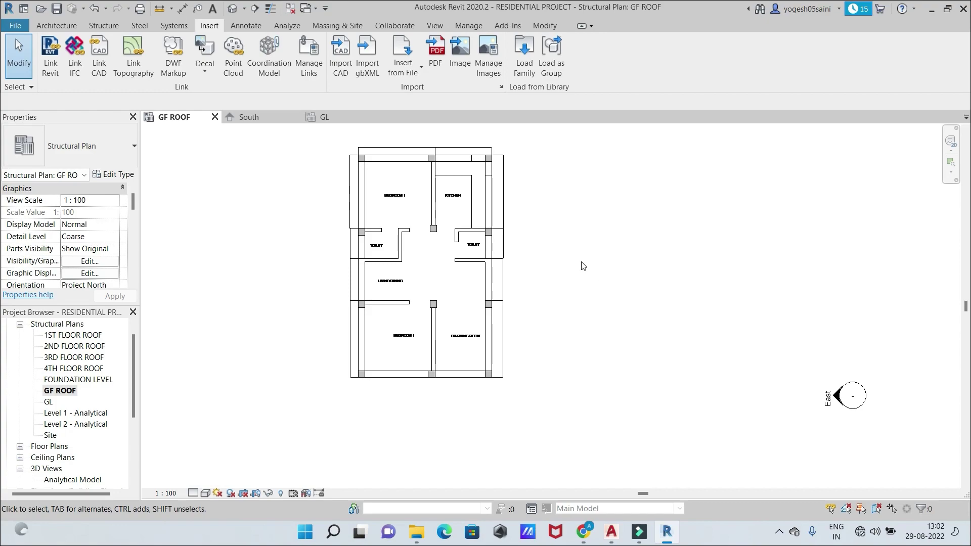
{"action": "scroll", "coordinate": [628, 319], "scroll_direction": "up", "scroll_amount": 2}
{"action": "scroll", "coordinate": [627, 318], "scroll_direction": "down", "scroll_amount": 3}
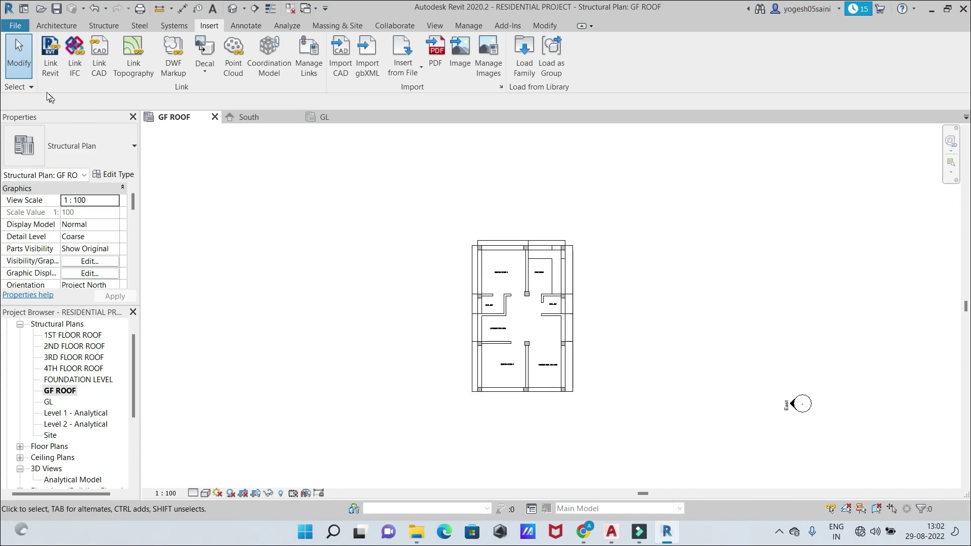
Open the default 3D view and check how the two imported floor plans stack on their levels
{"action": "left_click", "coordinate": [231, 8]}
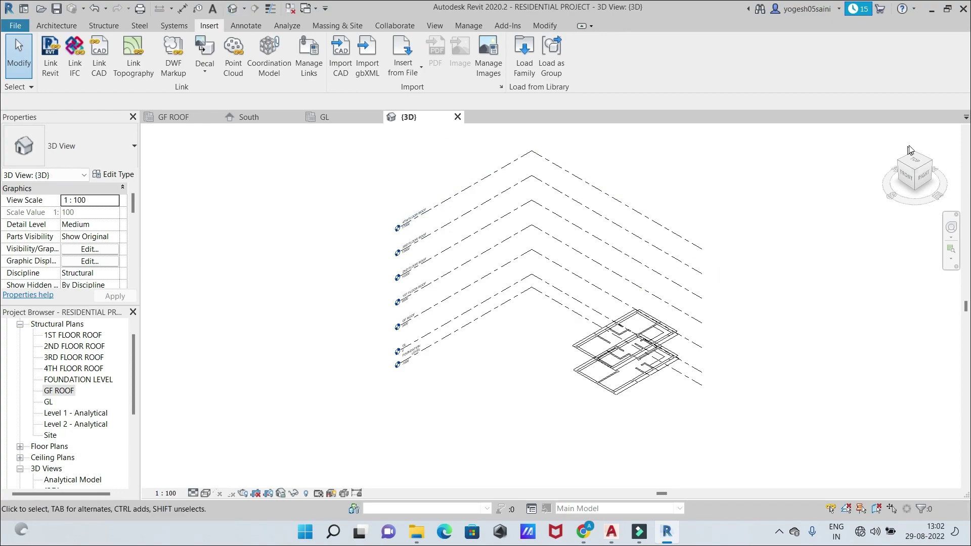
{"action": "scroll", "coordinate": [755, 361], "scroll_direction": "up", "scroll_amount": 3}
{"action": "scroll", "coordinate": [756, 361], "scroll_direction": "down", "scroll_amount": 6}
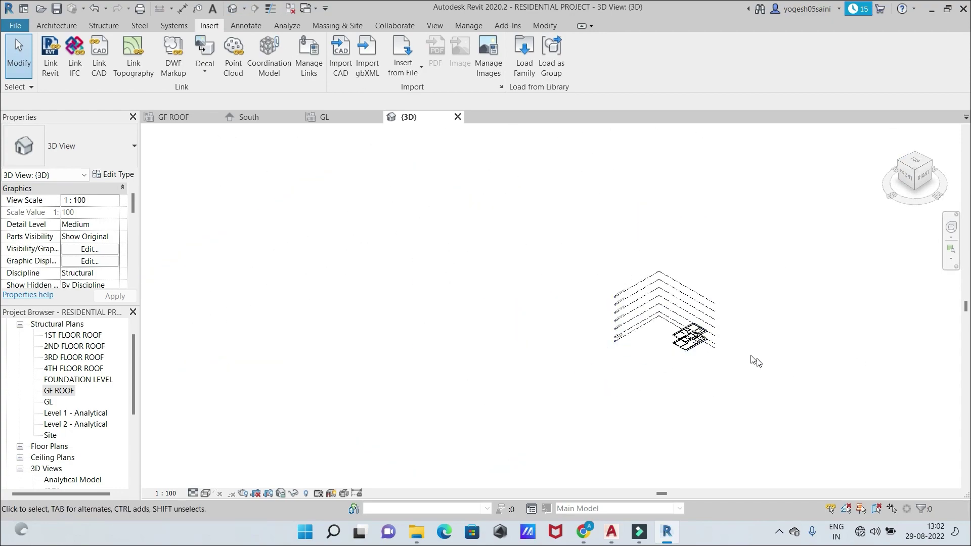
{"action": "scroll", "coordinate": [754, 360], "scroll_direction": "up", "scroll_amount": 1}
{"action": "scroll", "coordinate": [741, 360], "scroll_direction": "up", "scroll_amount": 2}
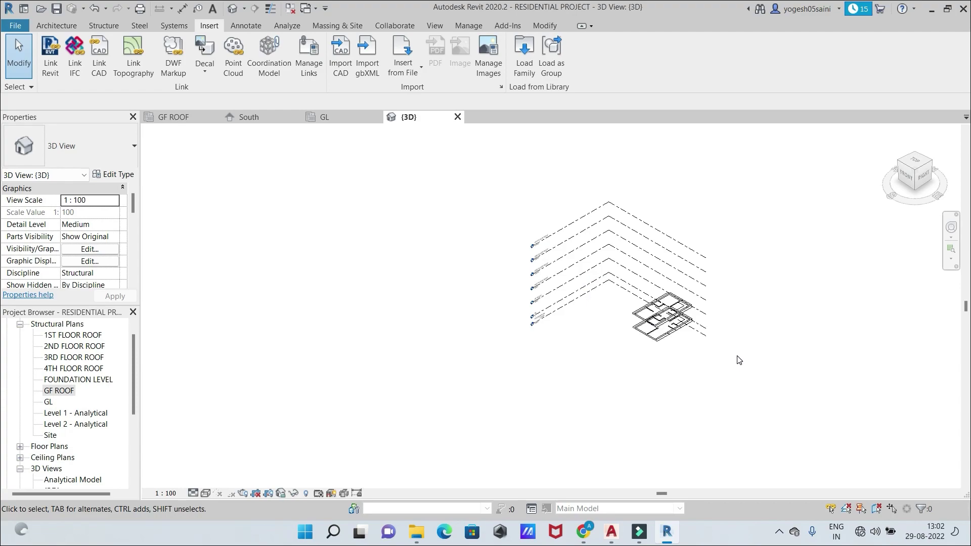
{"action": "scroll", "coordinate": [738, 360], "scroll_direction": "down", "scroll_amount": 2}
{"action": "scroll", "coordinate": [736, 354], "scroll_direction": "up", "scroll_amount": 3}
{"action": "scroll", "coordinate": [738, 350], "scroll_direction": "down", "scroll_amount": 2}
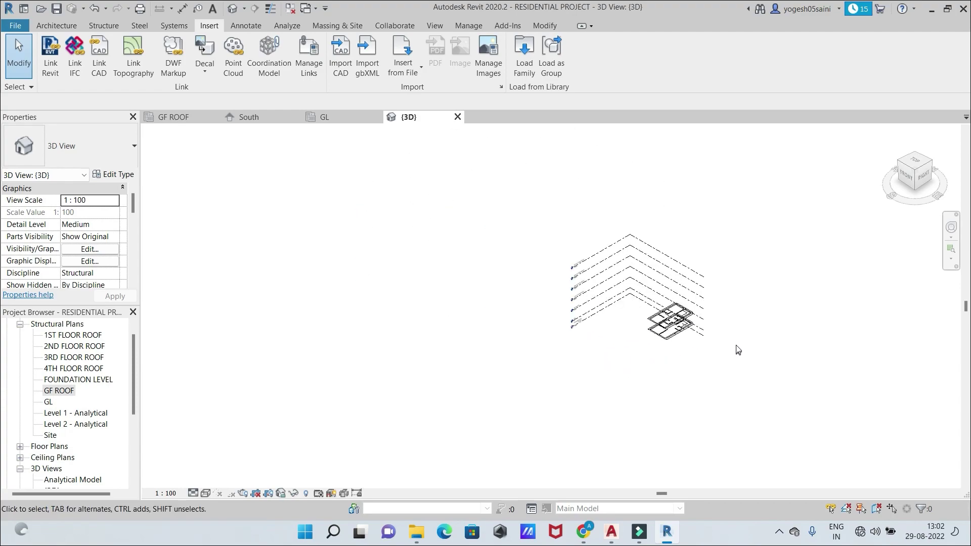
{"action": "scroll", "coordinate": [736, 344], "scroll_direction": "up", "scroll_amount": 6}
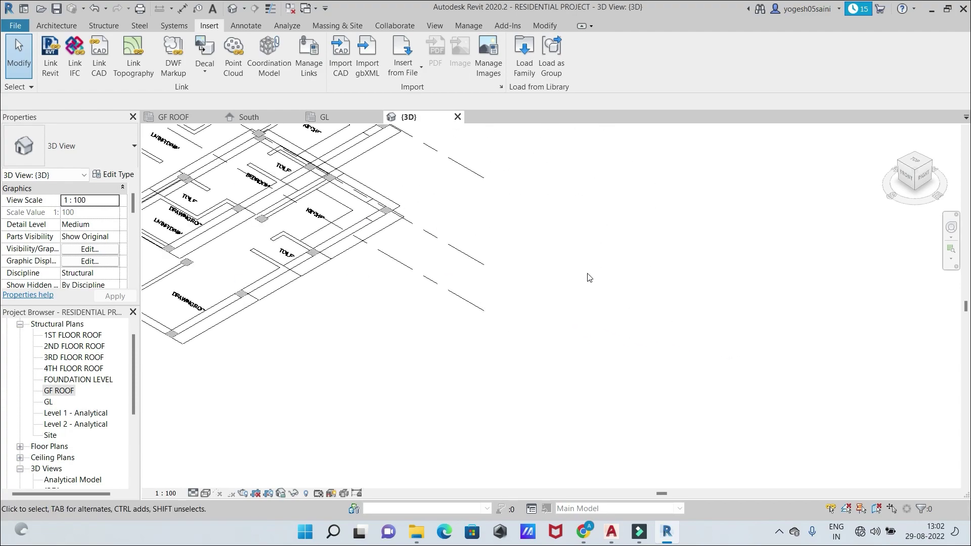
{"action": "middle_click_drag", "start_coordinate": [590, 277], "coordinate": [764, 359]}
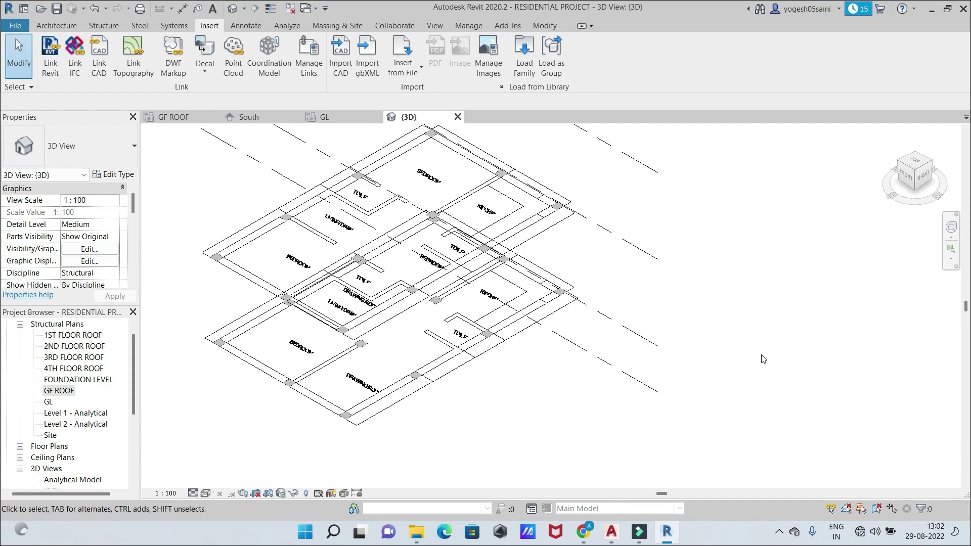
{"action": "scroll", "coordinate": [764, 359], "scroll_direction": "up", "scroll_amount": 8}
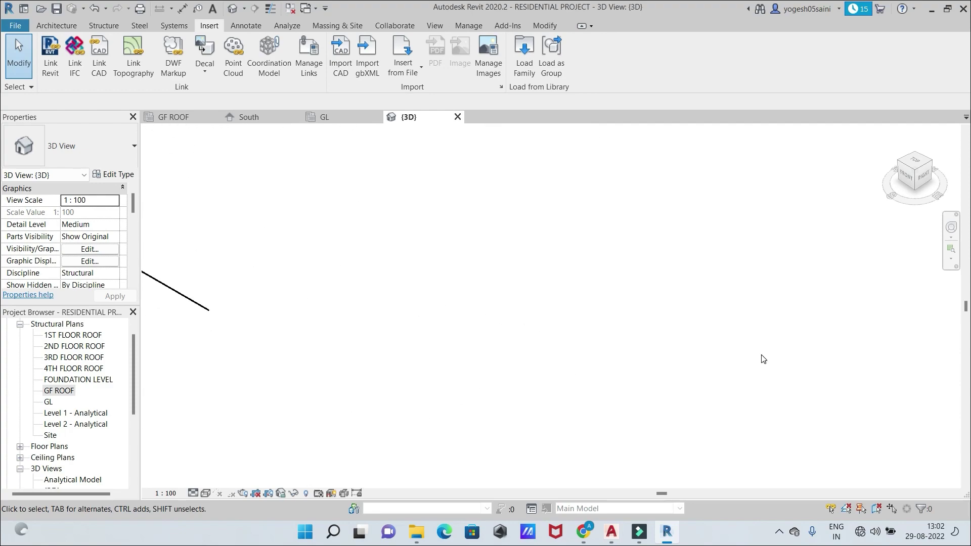
{"action": "scroll", "coordinate": [764, 359], "scroll_direction": "down", "scroll_amount": 1}
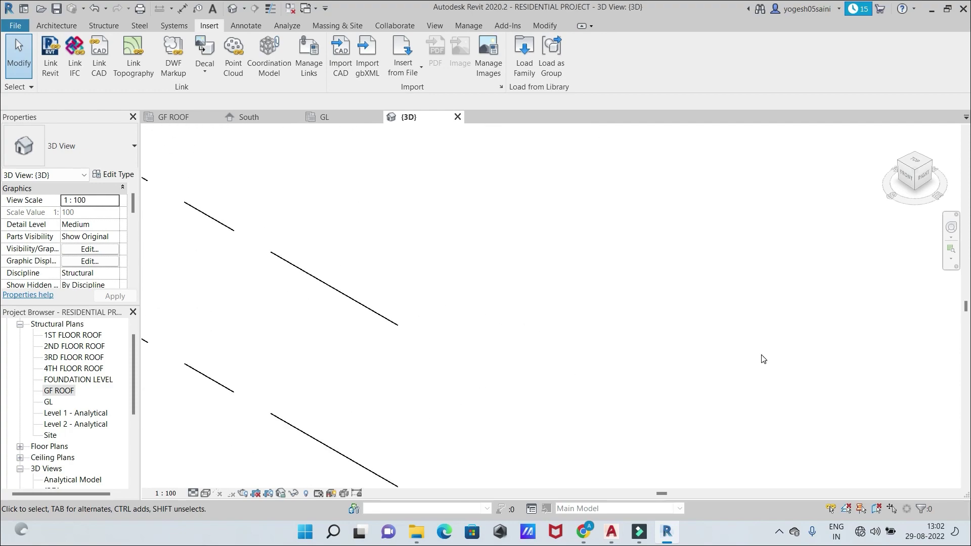
{"action": "scroll", "coordinate": [764, 354], "scroll_direction": "down", "scroll_amount": 2}
{"action": "scroll", "coordinate": [763, 349], "scroll_direction": "up", "scroll_amount": 4}
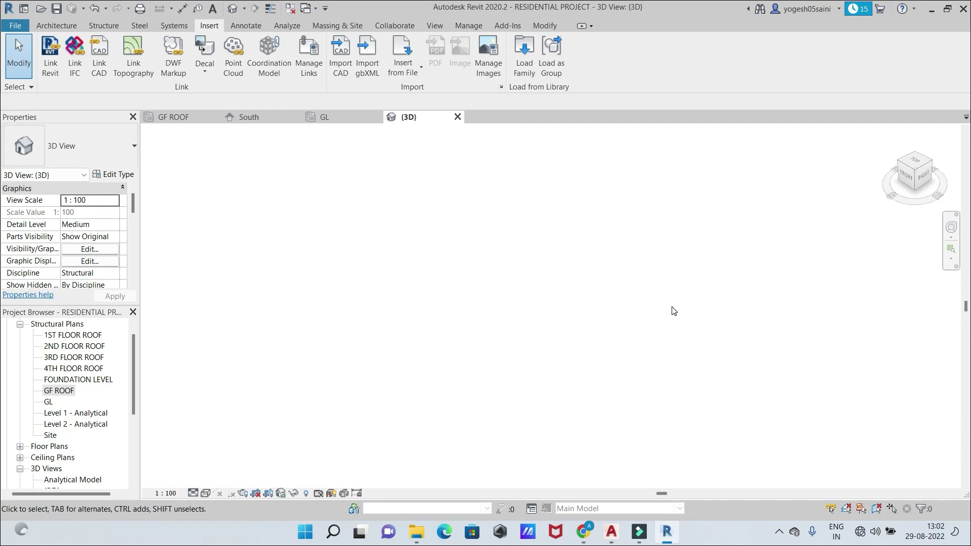
{"action": "scroll", "coordinate": [674, 311], "scroll_direction": "down", "scroll_amount": 4}
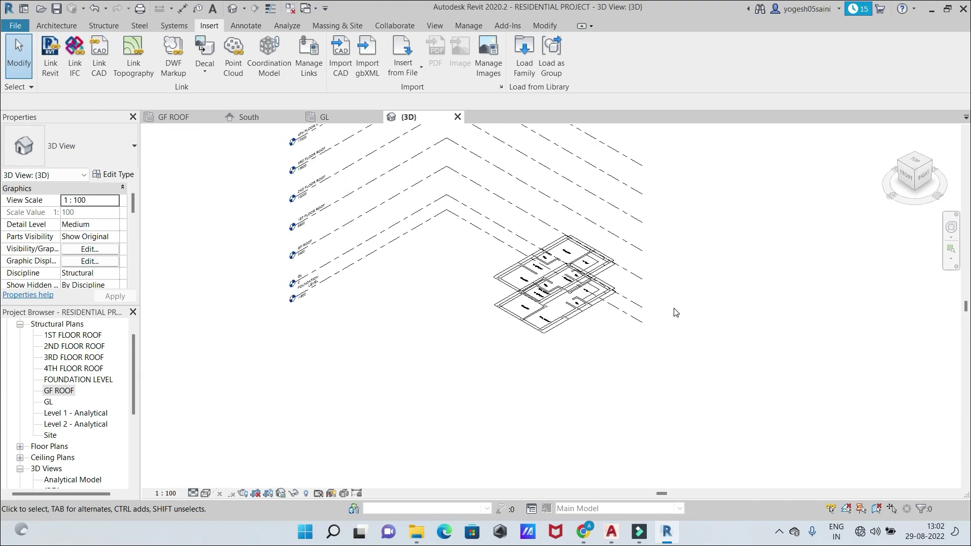
Return to the GL structural plan and examine the column and wall layout of the imported ground floor plan
{"action": "scroll", "coordinate": [673, 311], "scroll_direction": "up", "scroll_amount": 3}
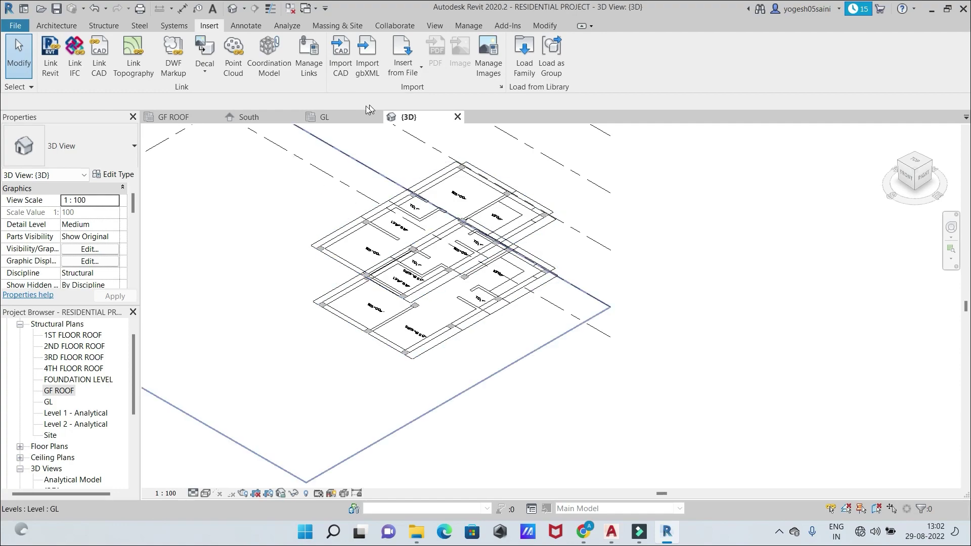
{"action": "left_click", "coordinate": [328, 118]}
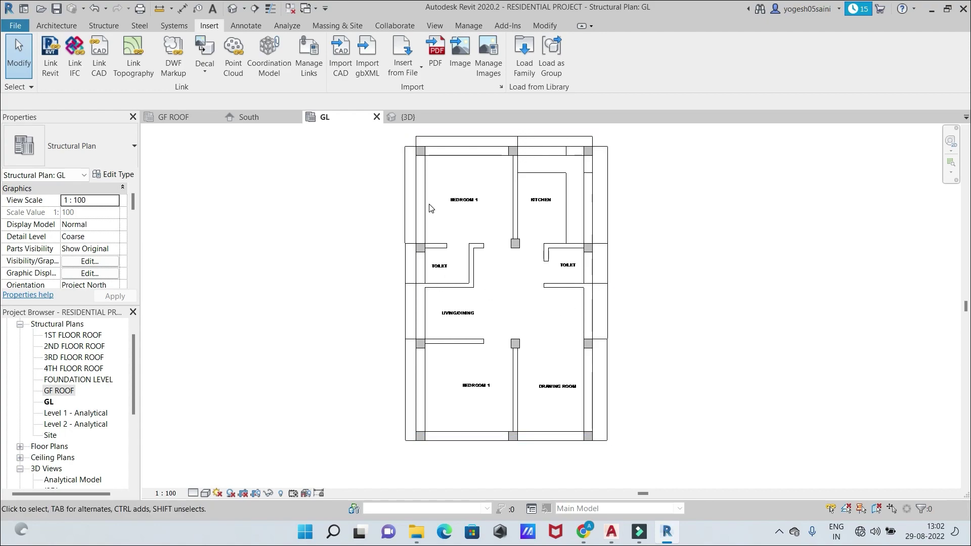
{"action": "scroll", "coordinate": [567, 277], "scroll_direction": "up", "scroll_amount": 5}
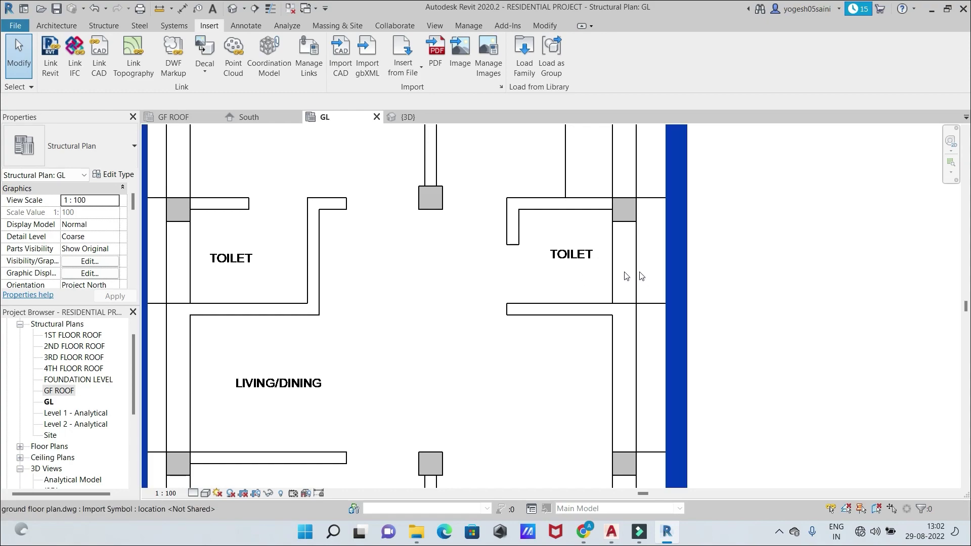
{"action": "scroll", "coordinate": [778, 278], "scroll_direction": "down", "scroll_amount": 2}
{"action": "scroll", "coordinate": [776, 278], "scroll_direction": "up", "scroll_amount": 2}
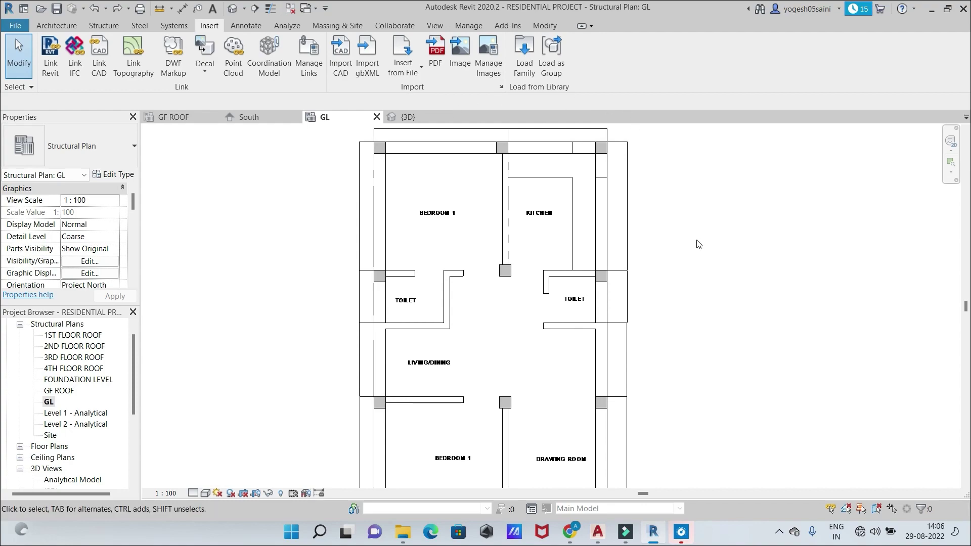
{"action": "scroll", "coordinate": [698, 244], "scroll_direction": "down", "scroll_amount": 3}
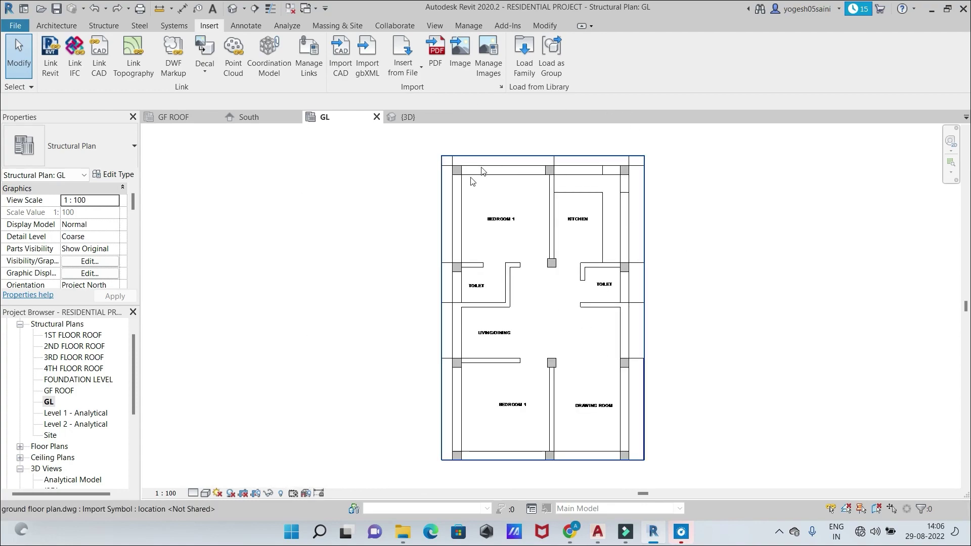
{"action": "middle_click_drag", "start_coordinate": [368, 169], "coordinate": [367, 168]}
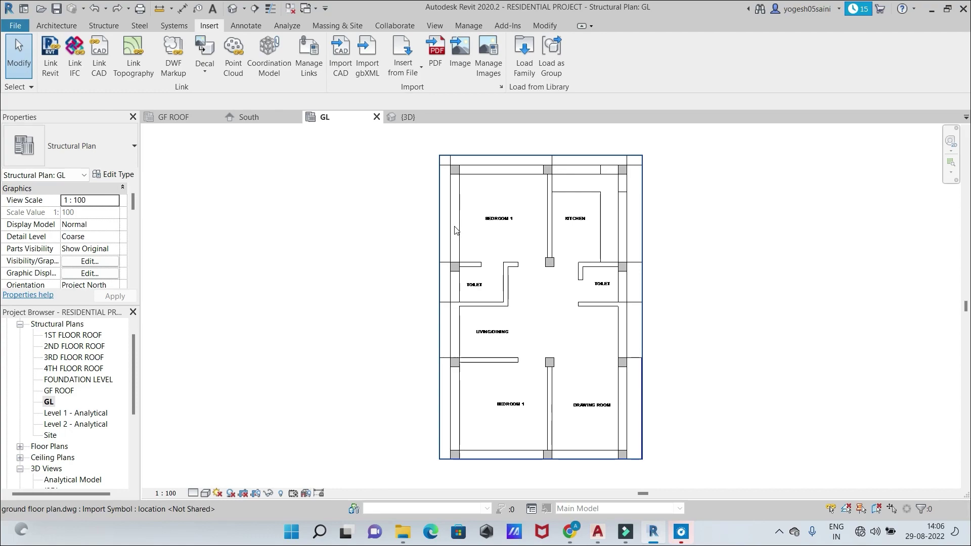
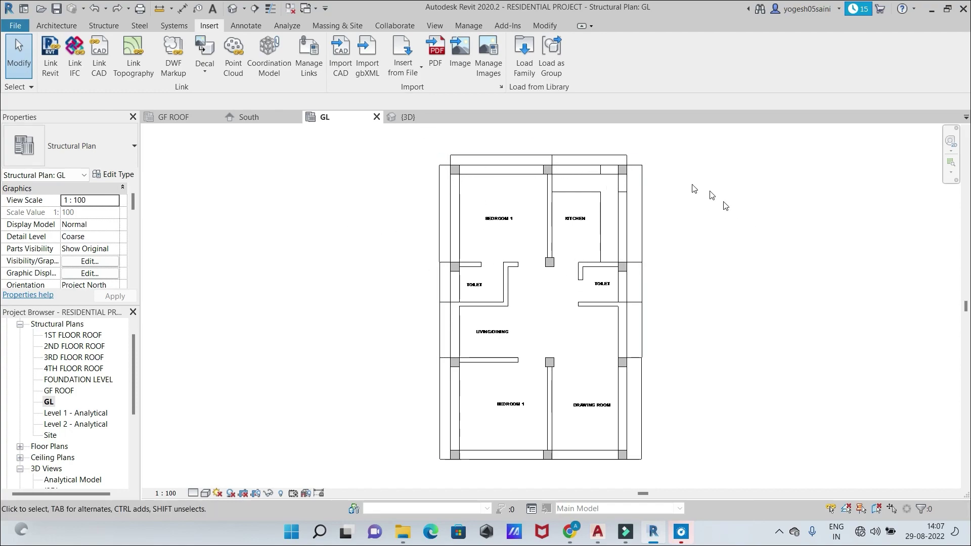
Draw a vertical grid line through the centre of the plan's upper-left column, ending with its bubble above the building
{"action": "left_click", "coordinate": [99, 27]}
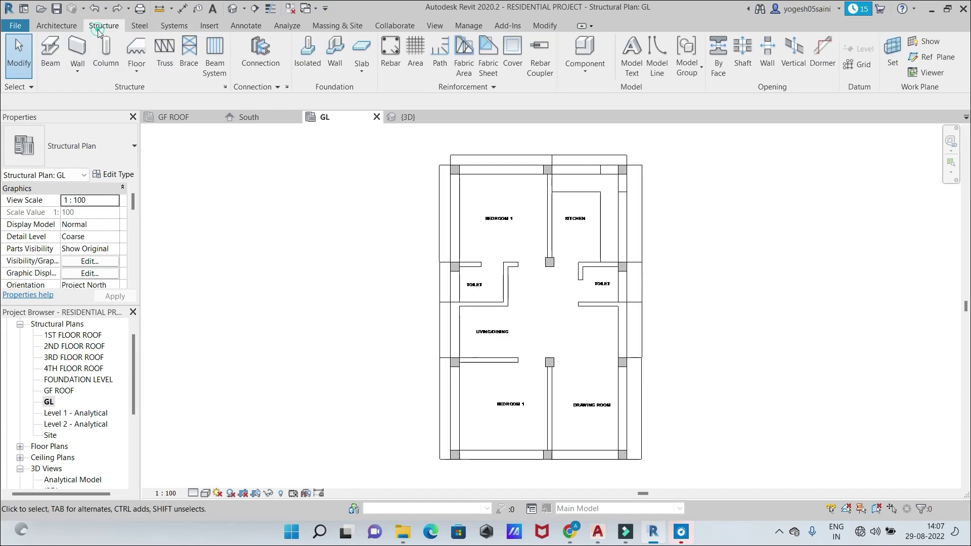
{"action": "left_click", "coordinate": [863, 66]}
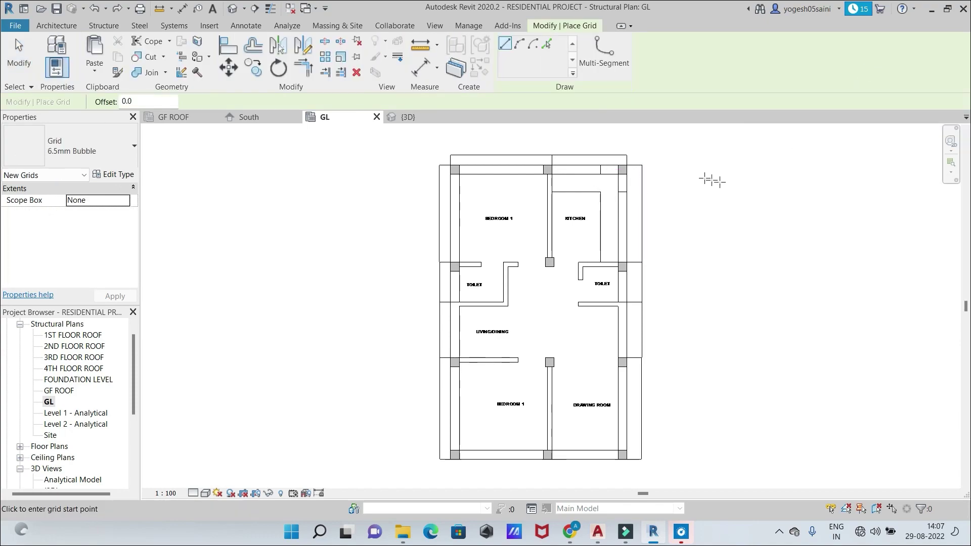
{"action": "scroll", "coordinate": [738, 215], "scroll_direction": "down", "scroll_amount": 2}
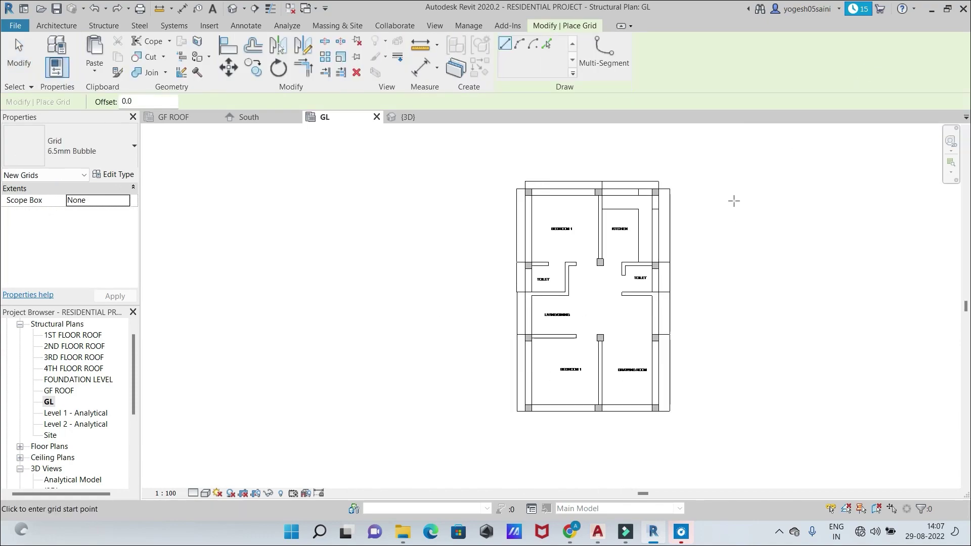
{"action": "scroll", "coordinate": [734, 201], "scroll_direction": "up", "scroll_amount": 1}
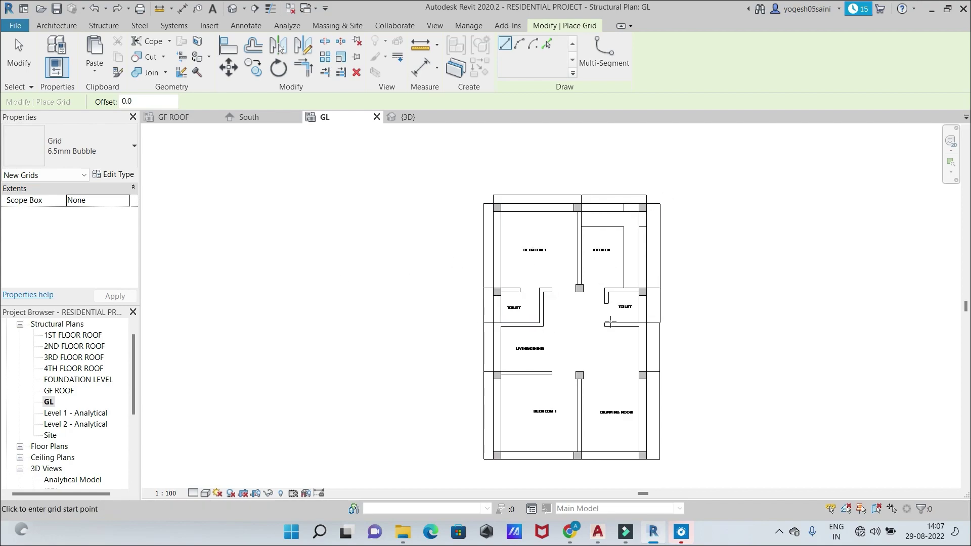
{"action": "scroll", "coordinate": [528, 198], "scroll_direction": "up", "scroll_amount": 2}
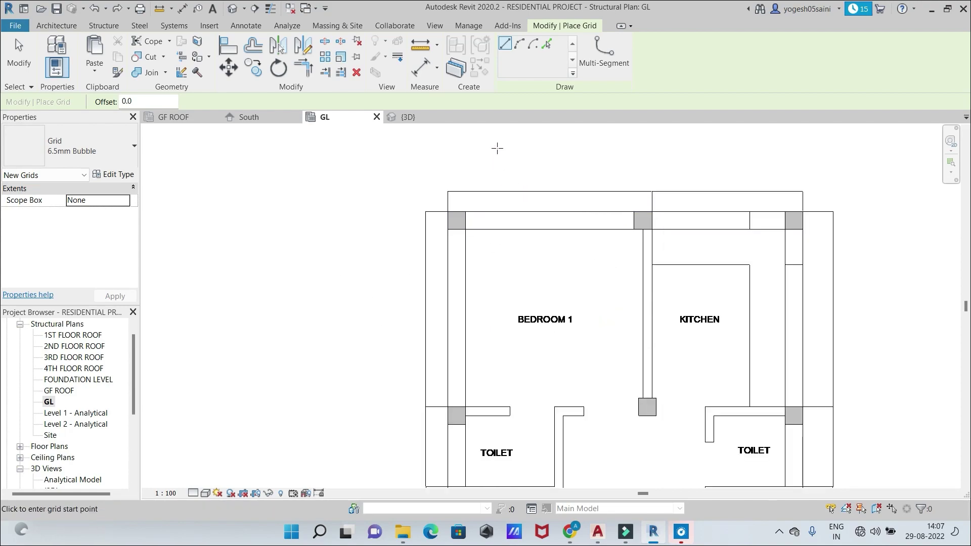
{"action": "scroll", "coordinate": [497, 148], "scroll_direction": "up", "scroll_amount": 4}
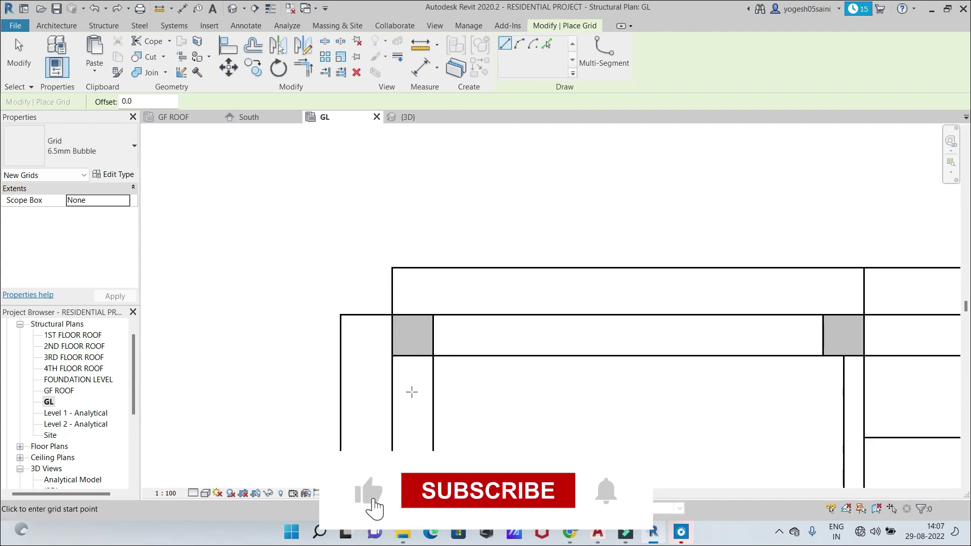
{"action": "left_click", "coordinate": [412, 413]}
{"action": "scroll", "coordinate": [416, 161], "scroll_direction": "down", "scroll_amount": 3}
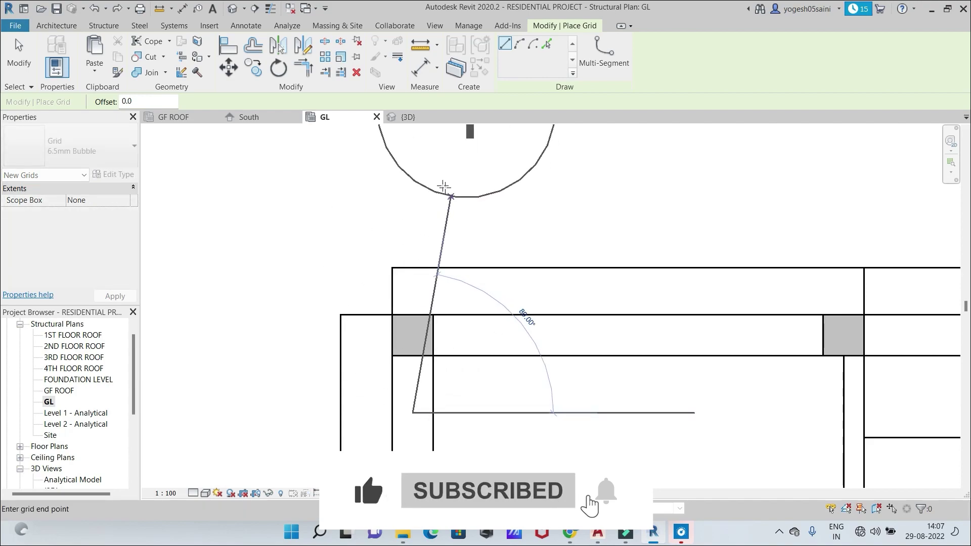
{"action": "scroll", "coordinate": [416, 161], "scroll_direction": "up", "scroll_amount": 3}
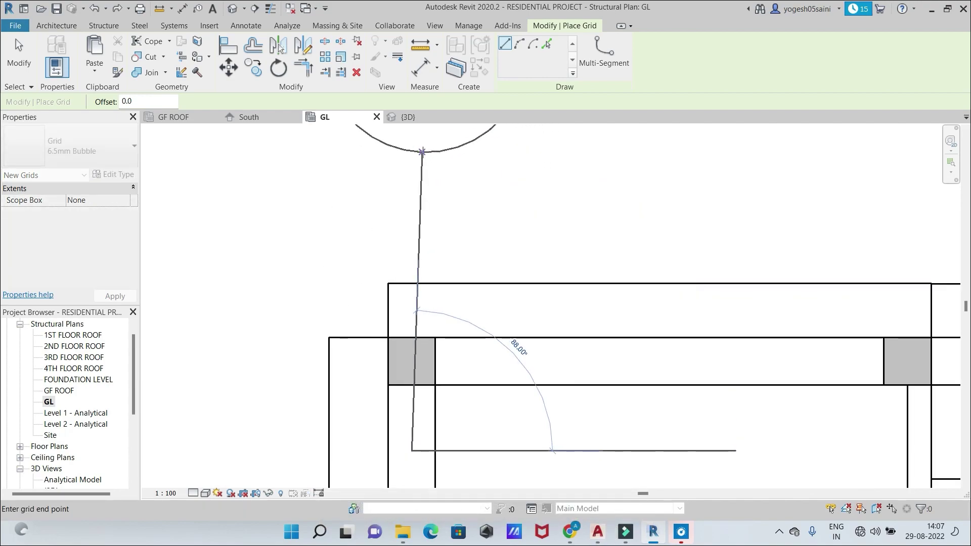
{"action": "left_click", "coordinate": [412, 135]}
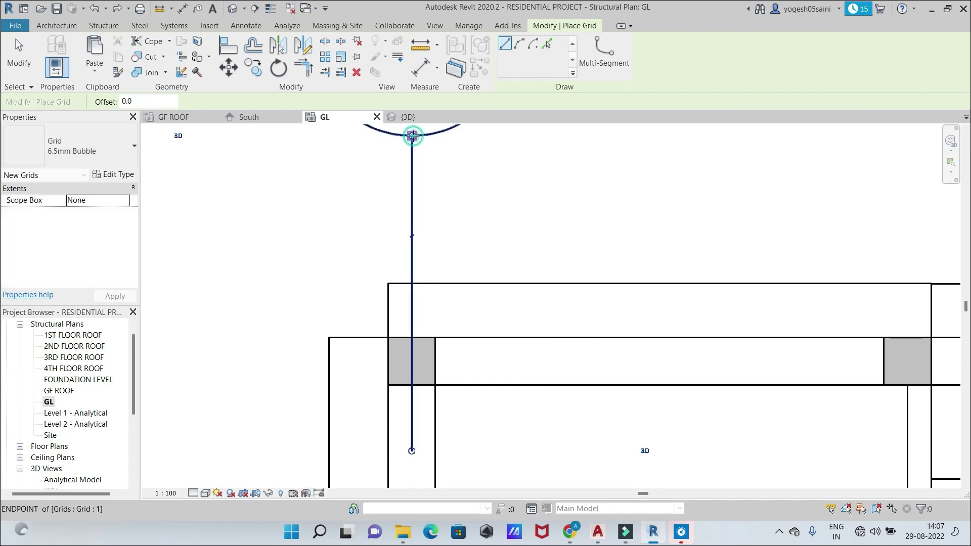
Draw a second vertical grid line through the upper-middle column, about 3200 mm from grid 1, with both ends aligned to it
{"action": "scroll", "coordinate": [767, 208], "scroll_direction": "down", "scroll_amount": 2}
{"action": "middle_click_drag", "start_coordinate": [768, 207], "coordinate": [543, 152]}
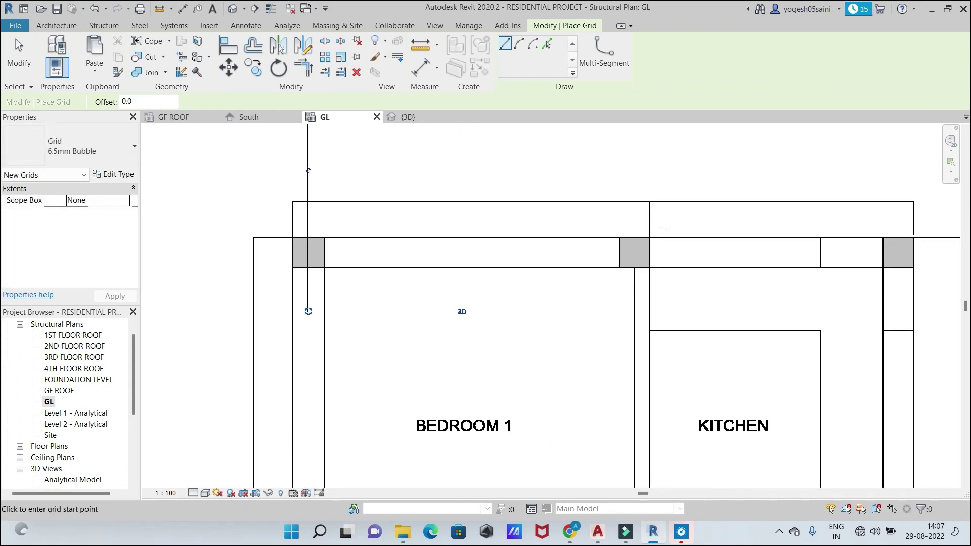
{"action": "left_click", "coordinate": [641, 312]}
{"action": "scroll", "coordinate": [643, 172], "scroll_direction": "up", "scroll_amount": 2}
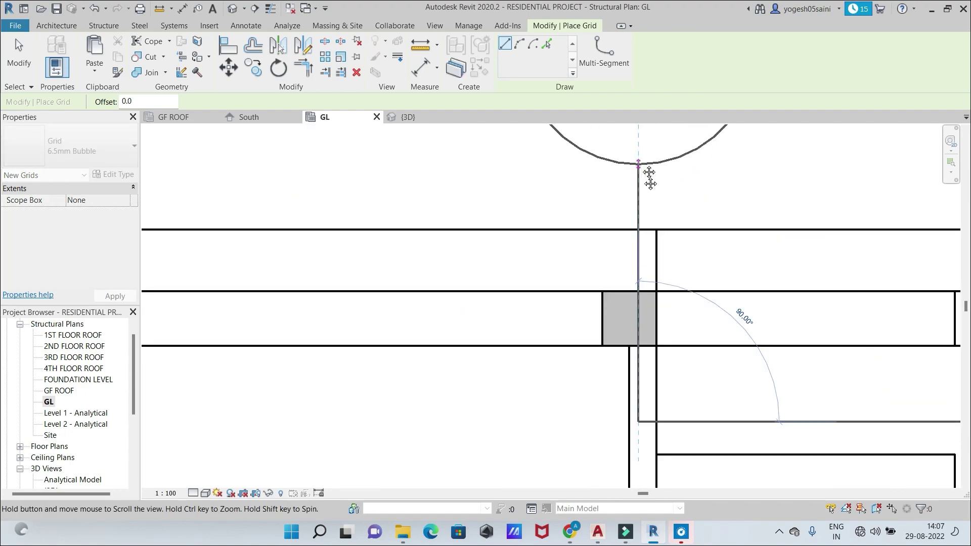
{"action": "middle_click_drag", "start_coordinate": [649, 177], "coordinate": [663, 336]}
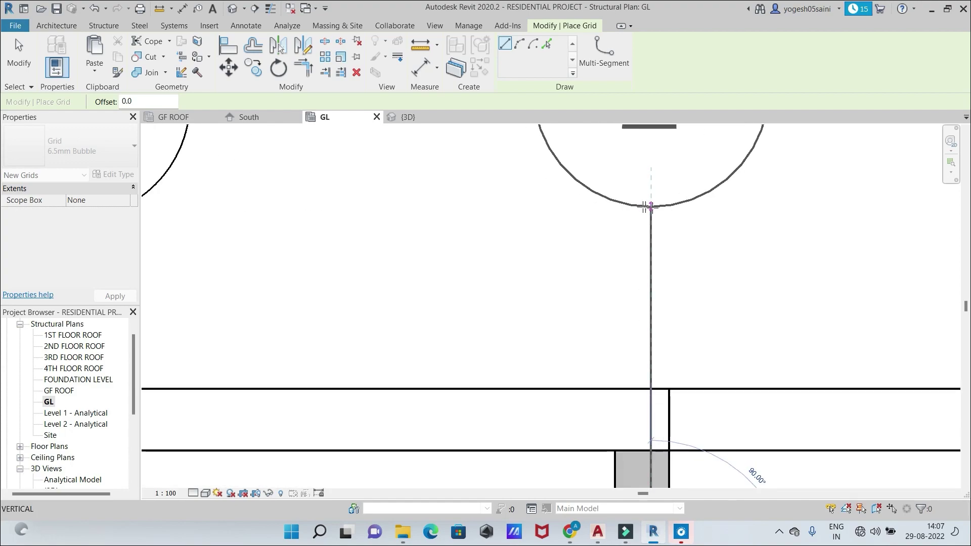
{"action": "scroll", "coordinate": [645, 207], "scroll_direction": "up", "scroll_amount": 2}
{"action": "scroll", "coordinate": [644, 207], "scroll_direction": "down", "scroll_amount": 3}
{"action": "scroll", "coordinate": [644, 207], "scroll_direction": "up", "scroll_amount": 2}
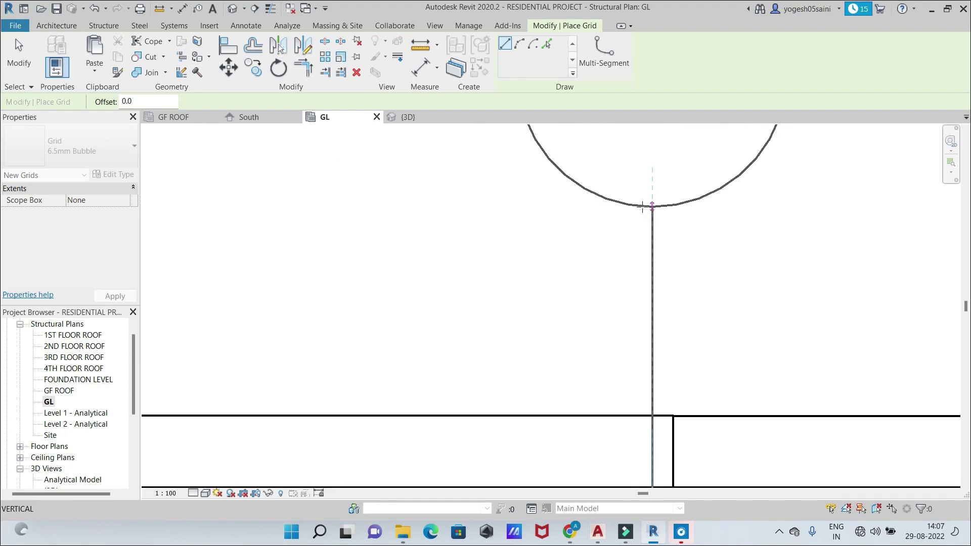
{"action": "scroll", "coordinate": [644, 207], "scroll_direction": "up", "scroll_amount": 1}
{"action": "scroll", "coordinate": [643, 207], "scroll_direction": "down", "scroll_amount": 2}
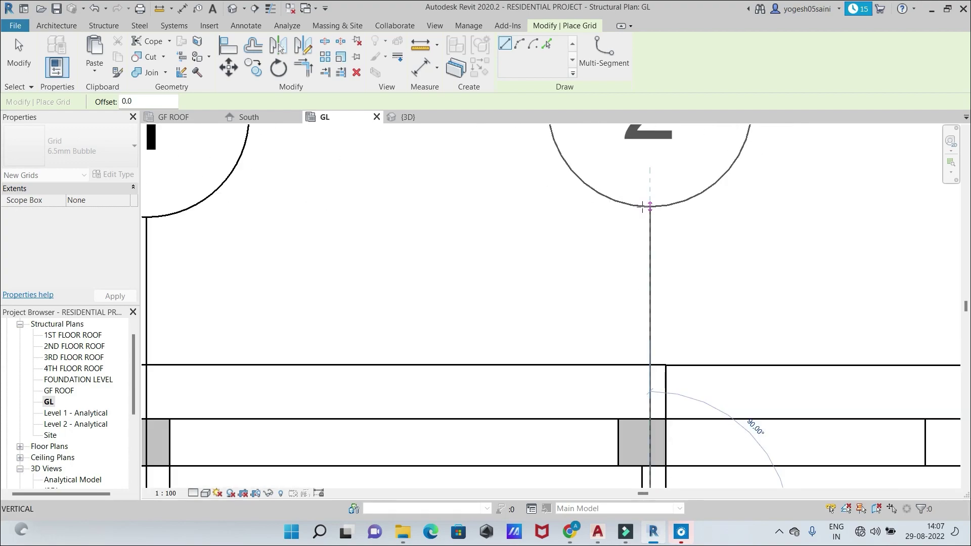
{"action": "scroll", "coordinate": [643, 207], "scroll_direction": "down", "scroll_amount": 2}
{"action": "scroll", "coordinate": [643, 207], "scroll_direction": "up", "scroll_amount": 1}
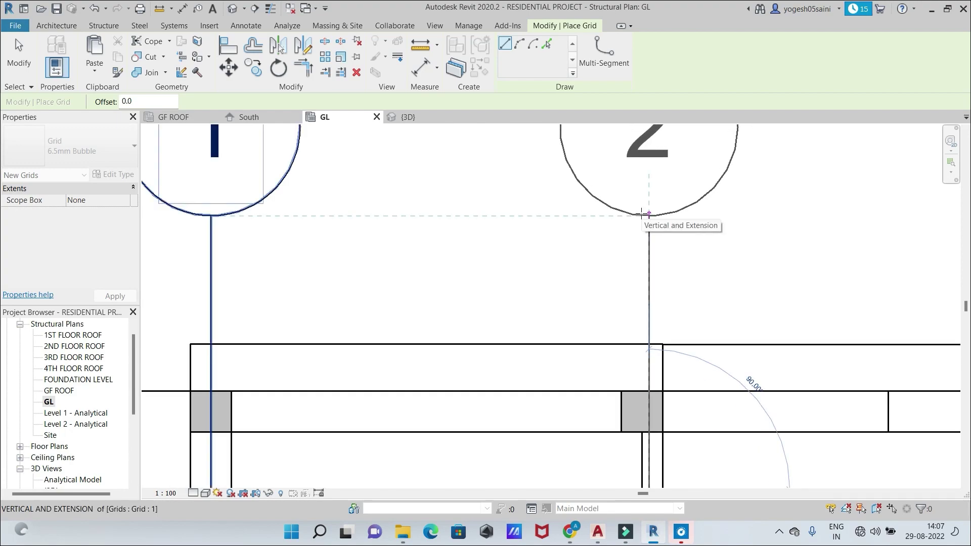
{"action": "left_click", "coordinate": [641, 214]}
Draw a third vertical grid line through the upper-right column, about 2500 mm from grid 2, with its ends aligned to the other grids
{"action": "scroll", "coordinate": [791, 230], "scroll_direction": "down", "scroll_amount": 2}
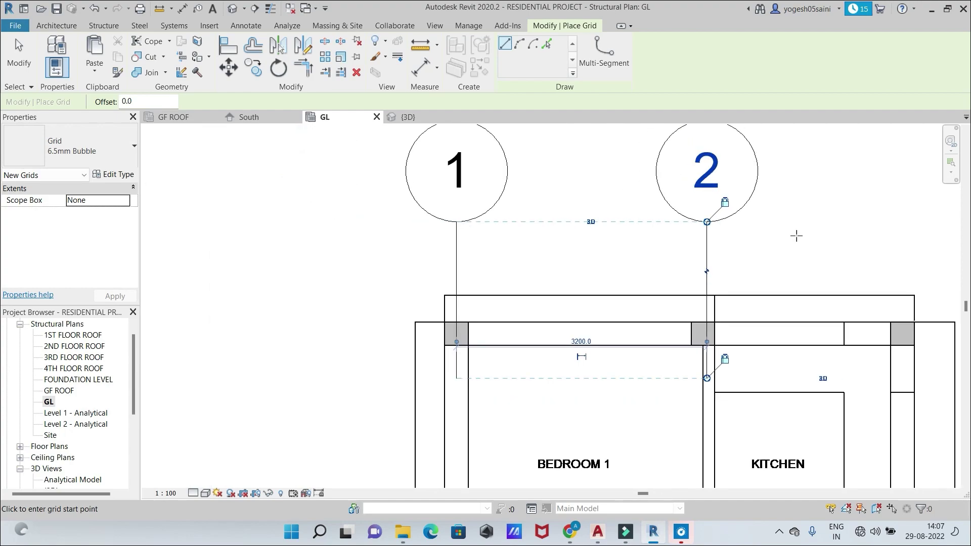
{"action": "middle_click_drag", "start_coordinate": [739, 240], "coordinate": [591, 239]}
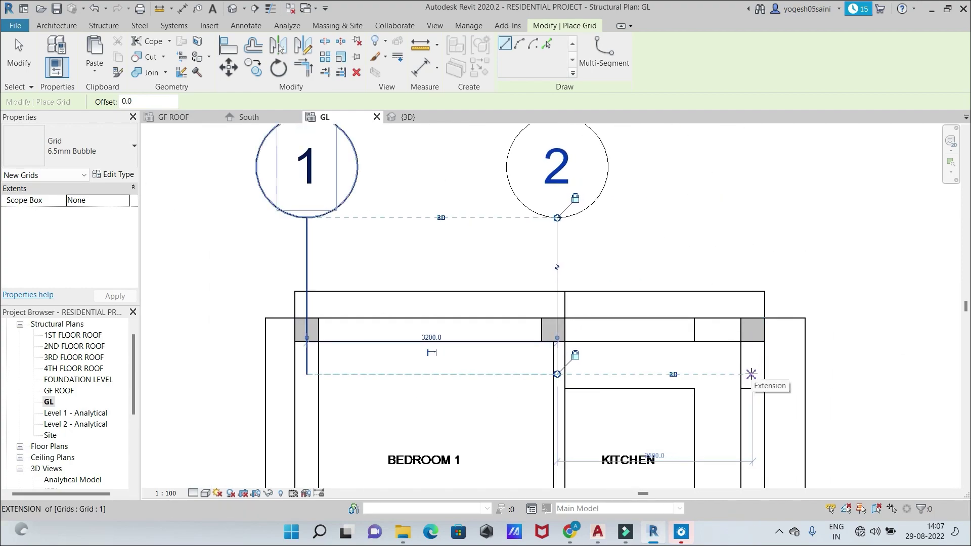
{"action": "left_click", "coordinate": [752, 374]}
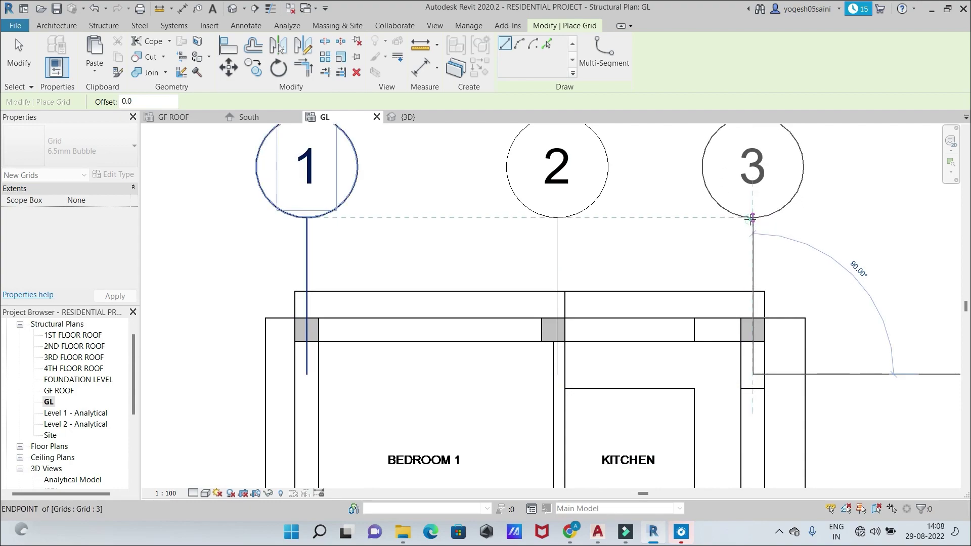
{"action": "left_click", "coordinate": [752, 218]}
Draw a horizontal grid line from above Bedroom 1 through the upper-left column, ending with its bubble outside the building's left side
{"action": "scroll", "coordinate": [824, 235], "scroll_direction": "up", "scroll_amount": 2}
{"action": "scroll", "coordinate": [827, 237], "scroll_direction": "down", "scroll_amount": 5}
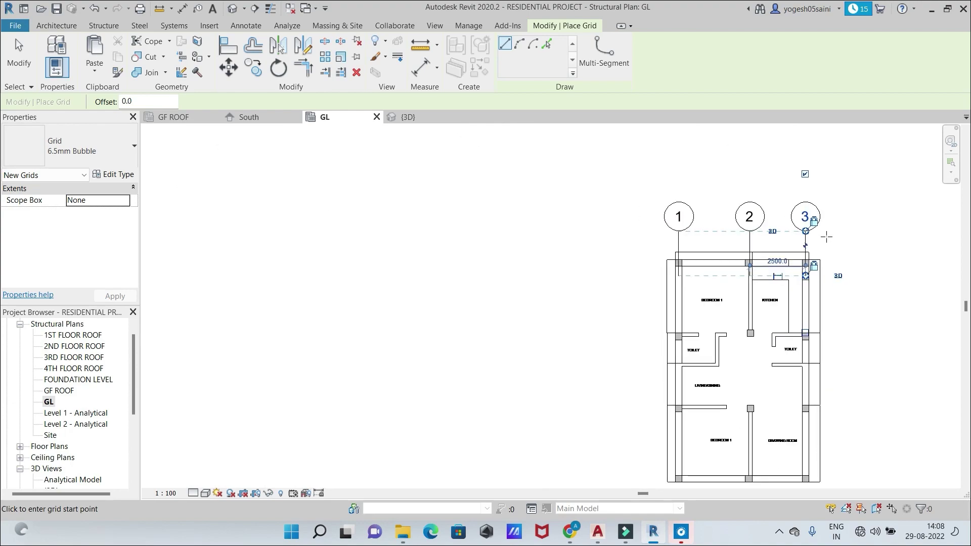
{"action": "scroll", "coordinate": [829, 237], "scroll_direction": "up", "scroll_amount": 3}
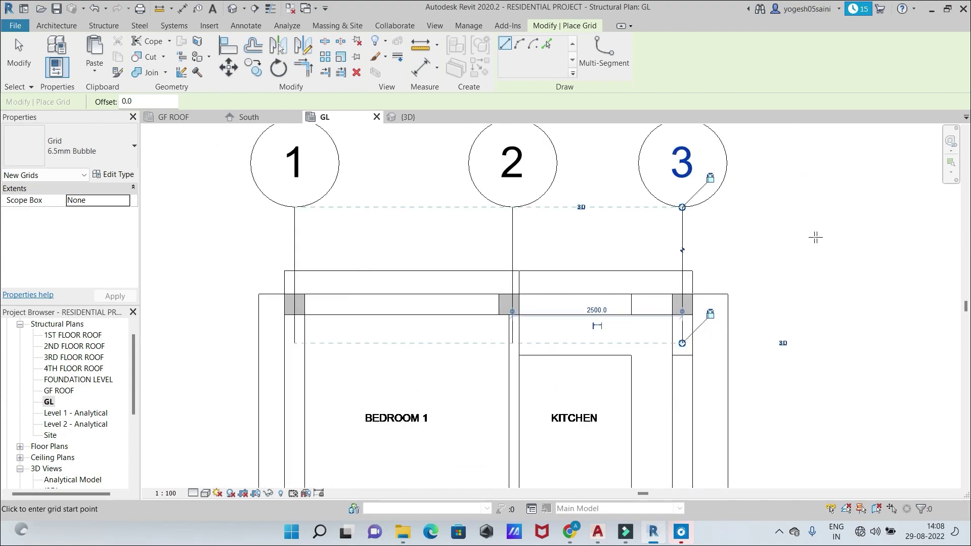
{"action": "scroll", "coordinate": [812, 213], "scroll_direction": "down", "scroll_amount": 4}
{"action": "scroll", "coordinate": [627, 250], "scroll_direction": "up", "scroll_amount": 6}
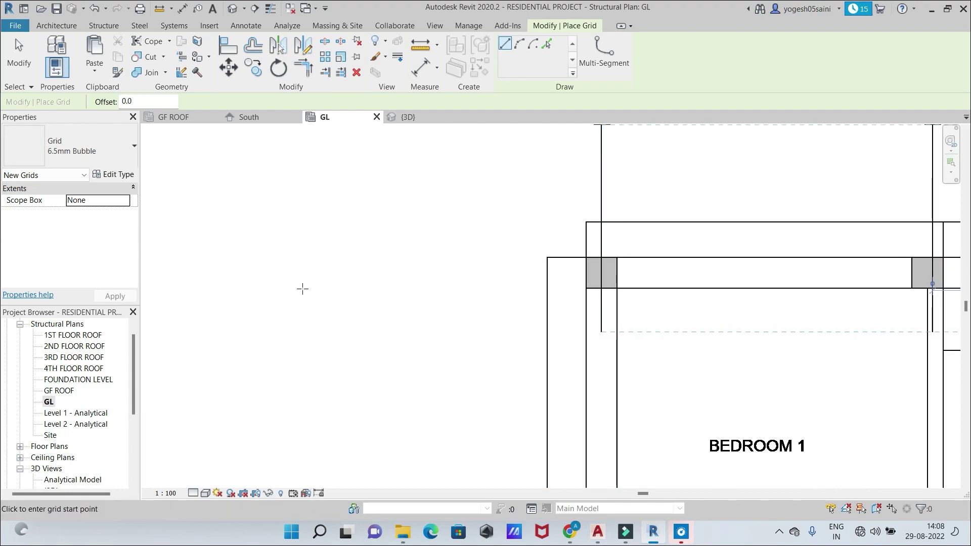
{"action": "scroll", "coordinate": [737, 271], "scroll_direction": "down", "scroll_amount": 1}
{"action": "left_click", "coordinate": [737, 270]}
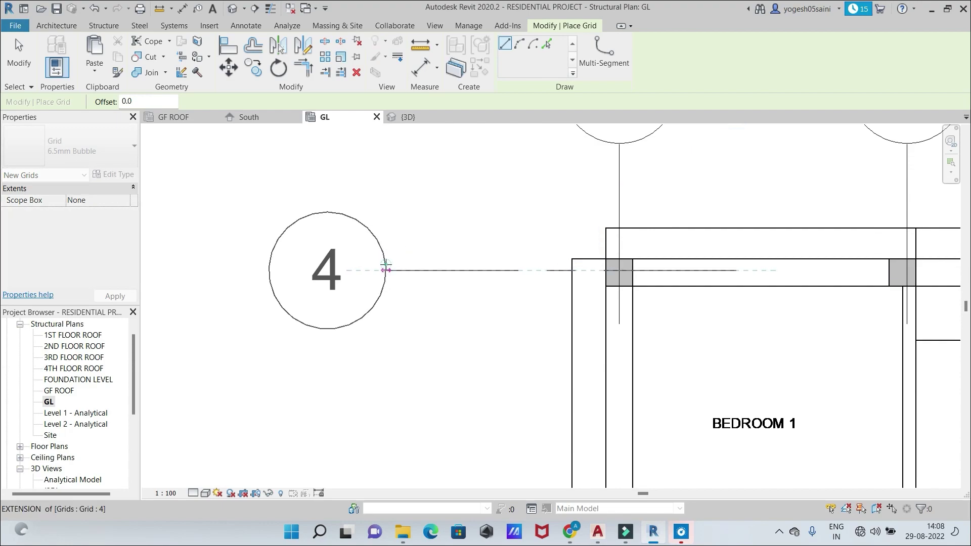
{"action": "left_click", "coordinate": [386, 270]}
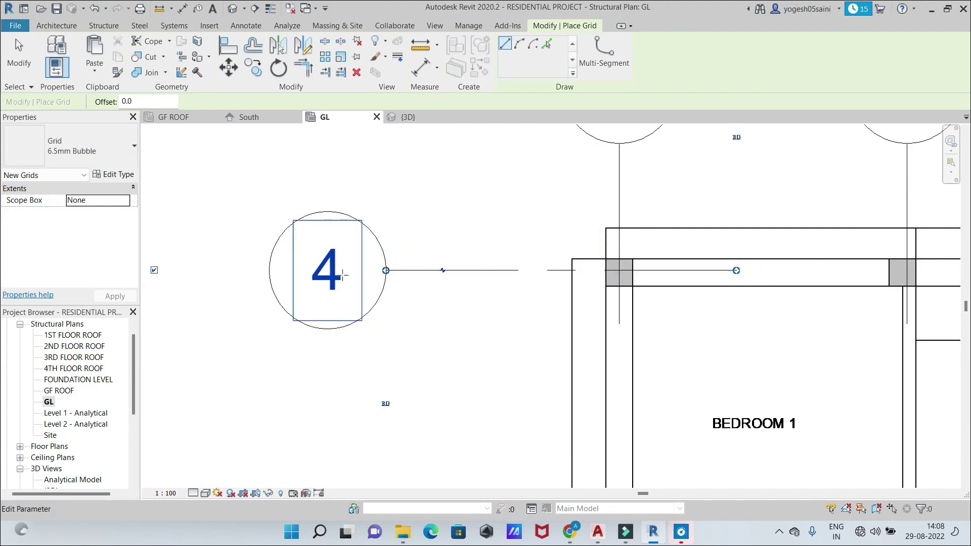
Rename the horizontal grid as A
{"action": "scroll", "coordinate": [636, 173], "scroll_direction": "down", "scroll_amount": 4}
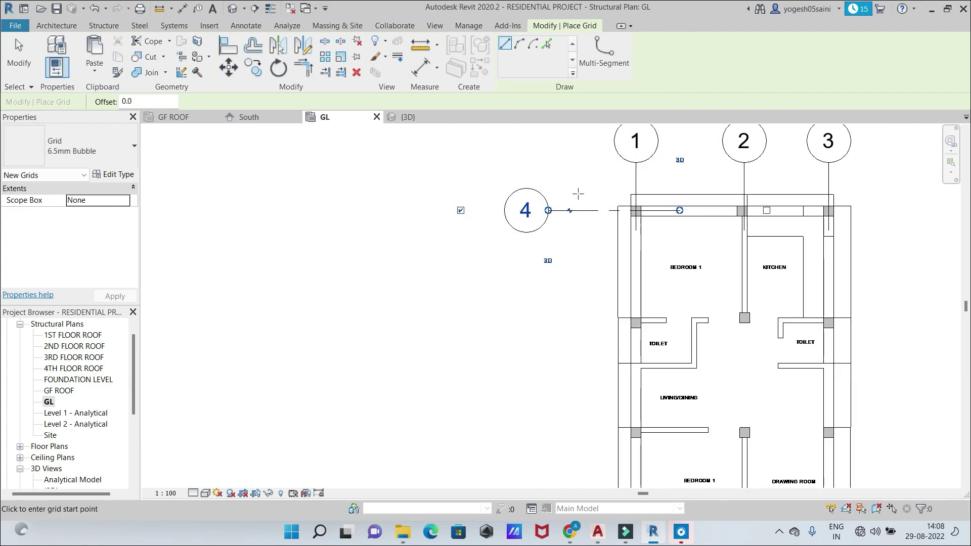
{"action": "scroll", "coordinate": [530, 211], "scroll_direction": "up", "scroll_amount": 1}
{"action": "scroll", "coordinate": [530, 211], "scroll_direction": "down", "scroll_amount": 5}
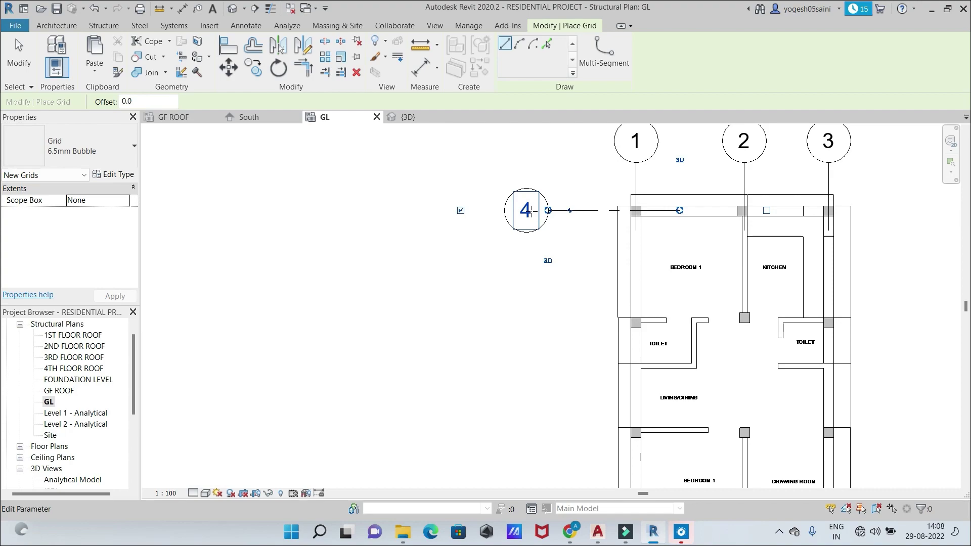
{"action": "scroll", "coordinate": [530, 211], "scroll_direction": "up", "scroll_amount": 8}
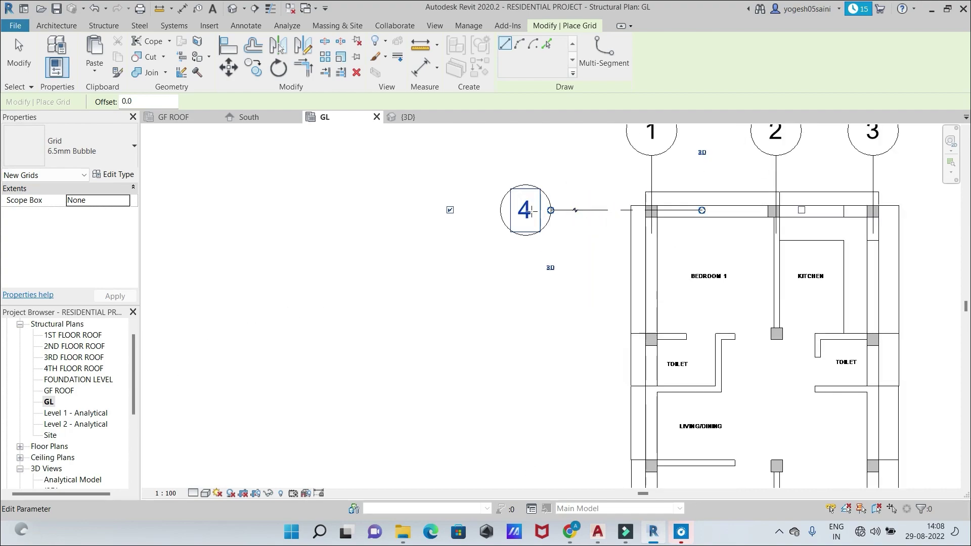
{"action": "left_click", "coordinate": [510, 206]}
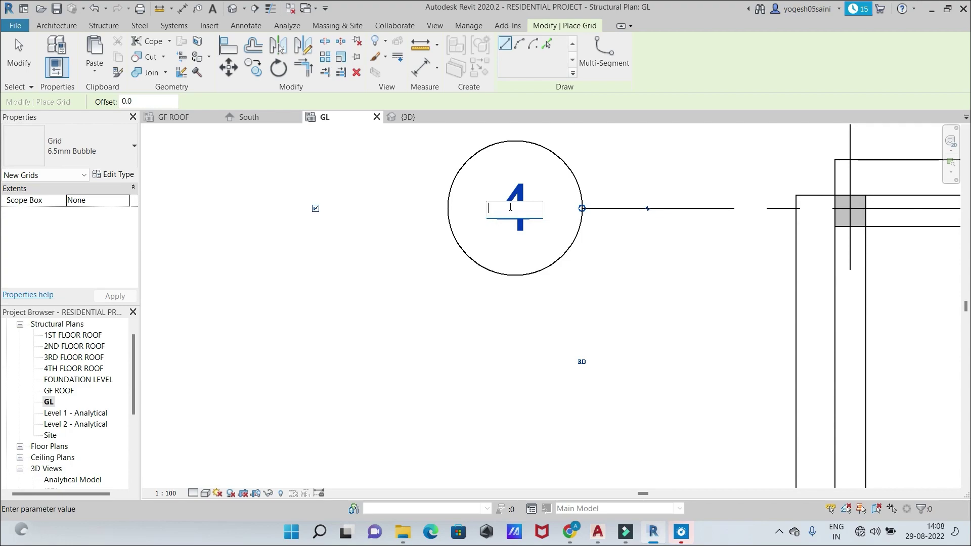
{"action": "key", "text": "Return"}
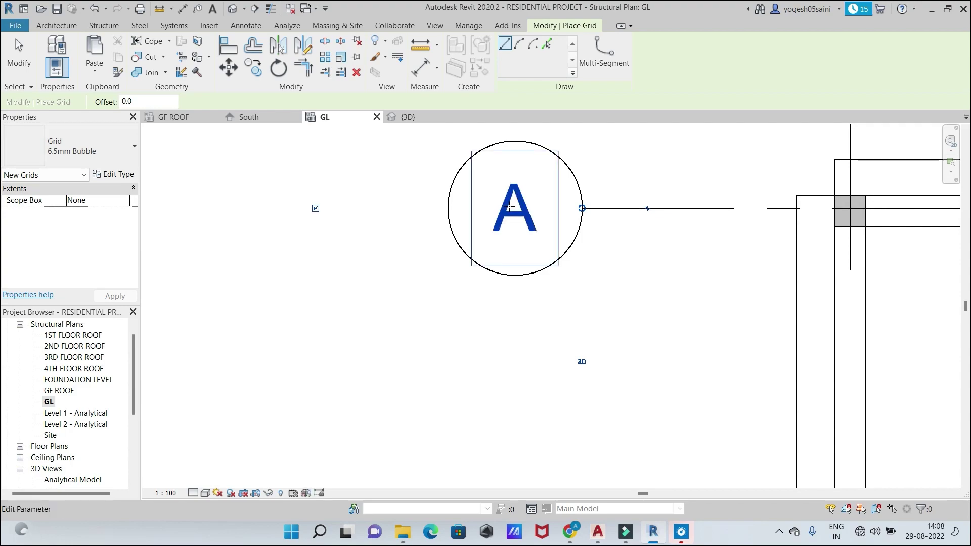
Draw a horizontal grid line through the left column at the upper toilet wall, about 3250 mm below grid A, with its bubble aligned to A
{"action": "scroll", "coordinate": [540, 223], "scroll_direction": "down", "scroll_amount": 5}
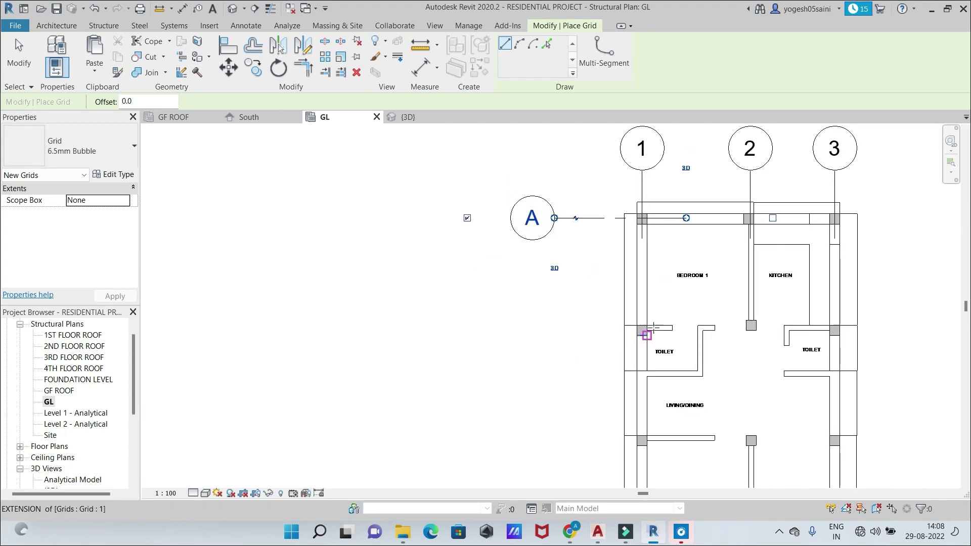
{"action": "scroll", "coordinate": [672, 325], "scroll_direction": "down", "scroll_amount": 1}
{"action": "scroll", "coordinate": [672, 325], "scroll_direction": "up", "scroll_amount": 3}
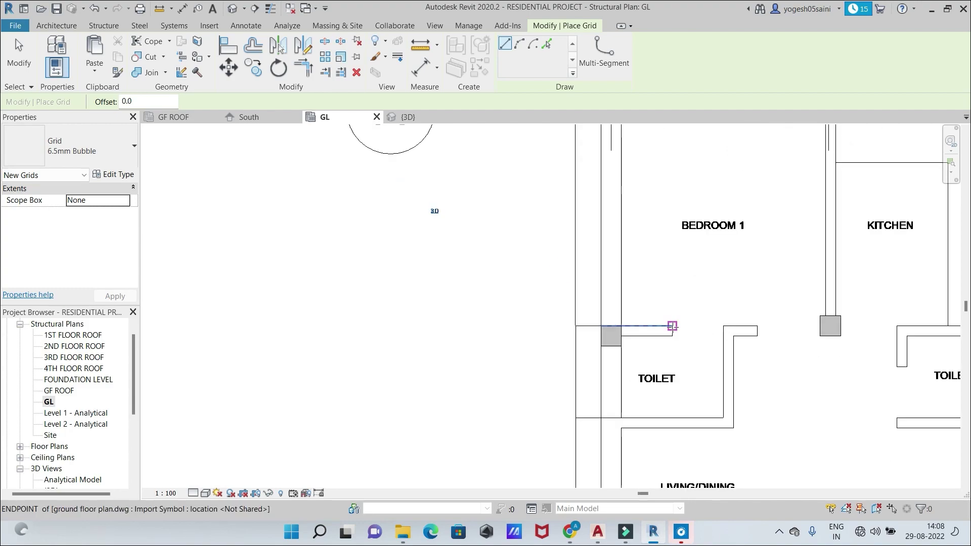
{"action": "scroll", "coordinate": [663, 329], "scroll_direction": "down", "scroll_amount": 2}
{"action": "scroll", "coordinate": [662, 328], "scroll_direction": "down", "scroll_amount": 3}
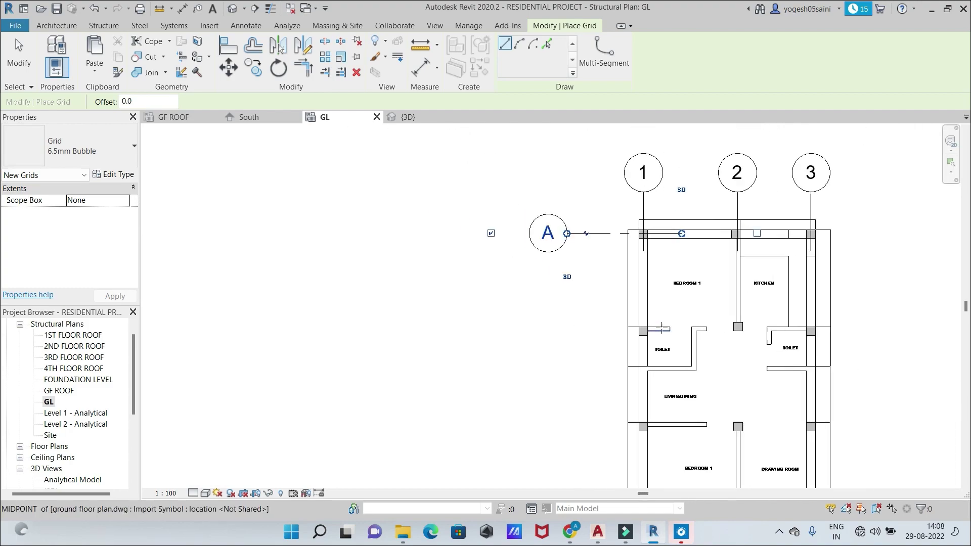
{"action": "scroll", "coordinate": [662, 328], "scroll_direction": "up", "scroll_amount": 2}
{"action": "scroll", "coordinate": [662, 328], "scroll_direction": "up", "scroll_amount": 1}
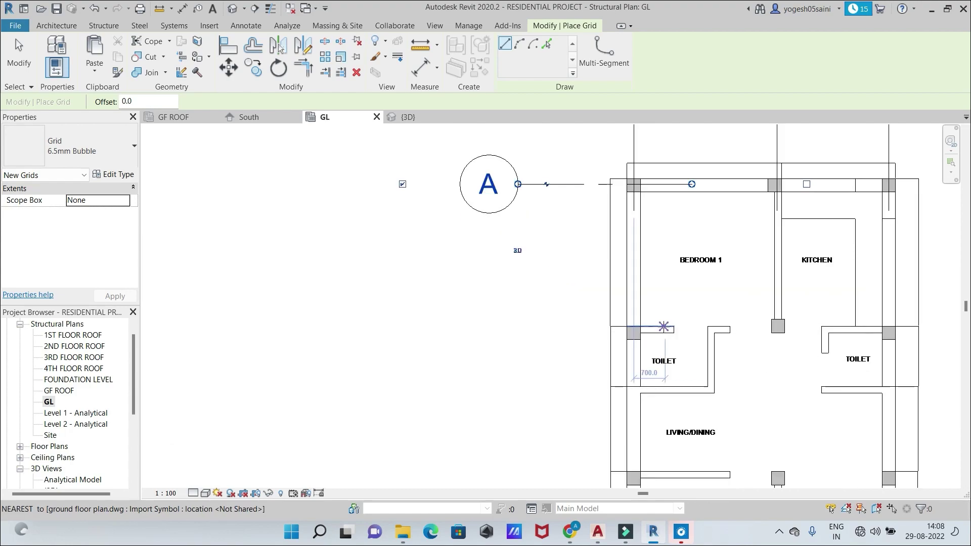
{"action": "scroll", "coordinate": [664, 327], "scroll_direction": "up", "scroll_amount": 2}
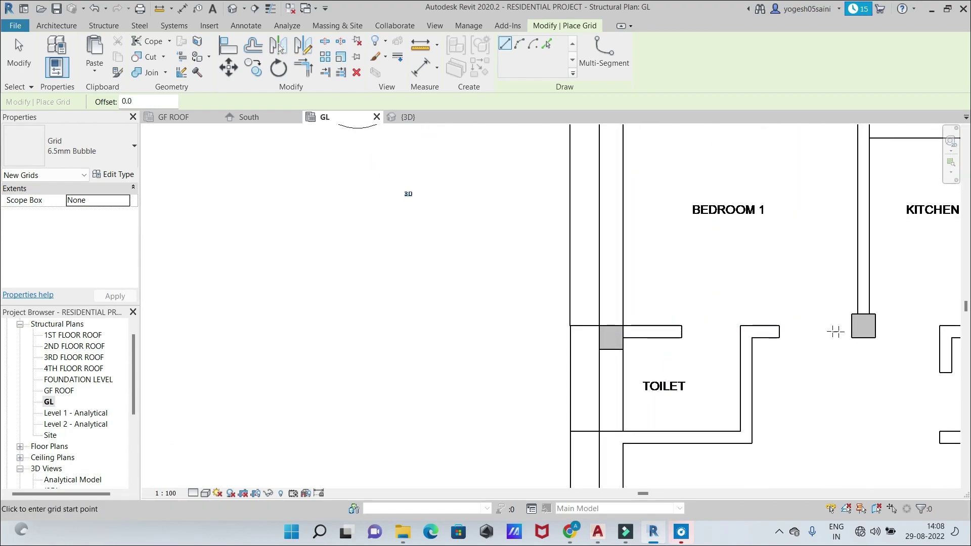
{"action": "left_click", "coordinate": [600, 326]}
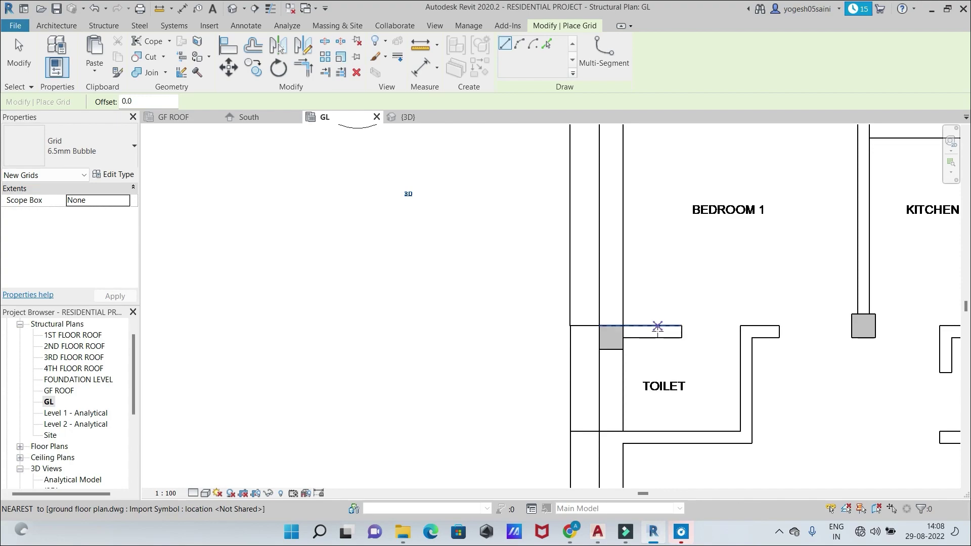
{"action": "left_click", "coordinate": [651, 332]}
{"action": "left_click_drag", "start_coordinate": [599, 331], "coordinate": [408, 332]}
{"action": "scroll", "coordinate": [478, 297], "scroll_direction": "up", "scroll_amount": 3}
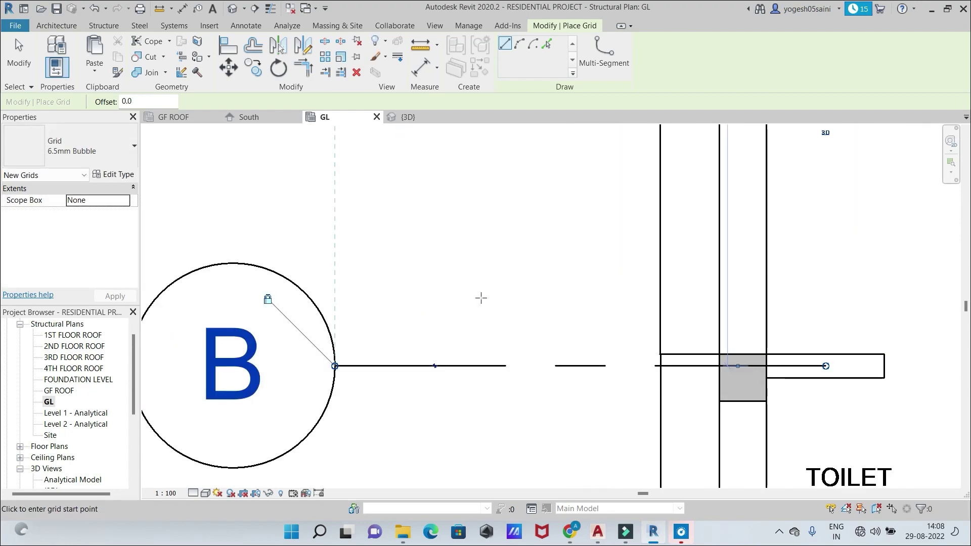
{"action": "scroll", "coordinate": [481, 297], "scroll_direction": "down", "scroll_amount": 3}
{"action": "scroll", "coordinate": [472, 286], "scroll_direction": "up", "scroll_amount": 1}
{"action": "scroll", "coordinate": [472, 289], "scroll_direction": "down", "scroll_amount": 1}
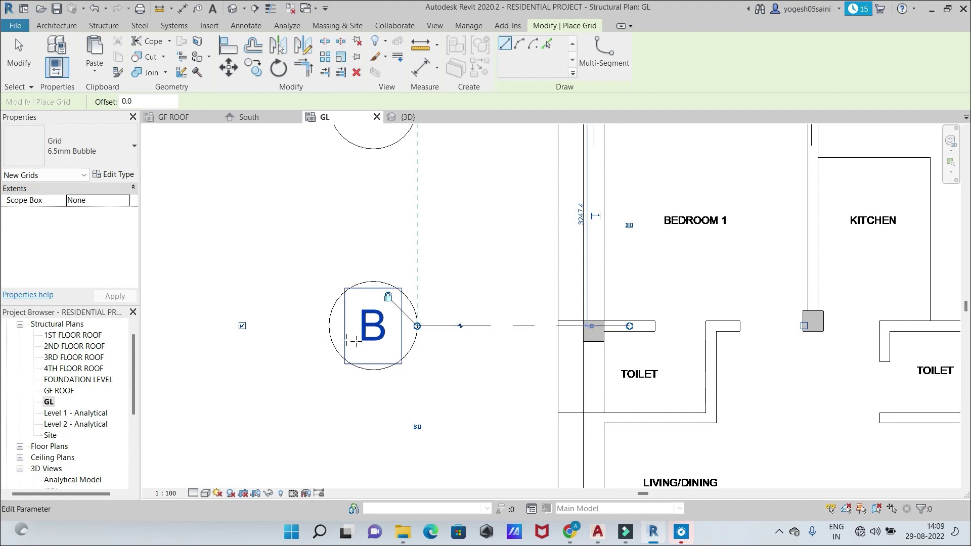
{"action": "scroll", "coordinate": [501, 253], "scroll_direction": "up", "scroll_amount": 1}
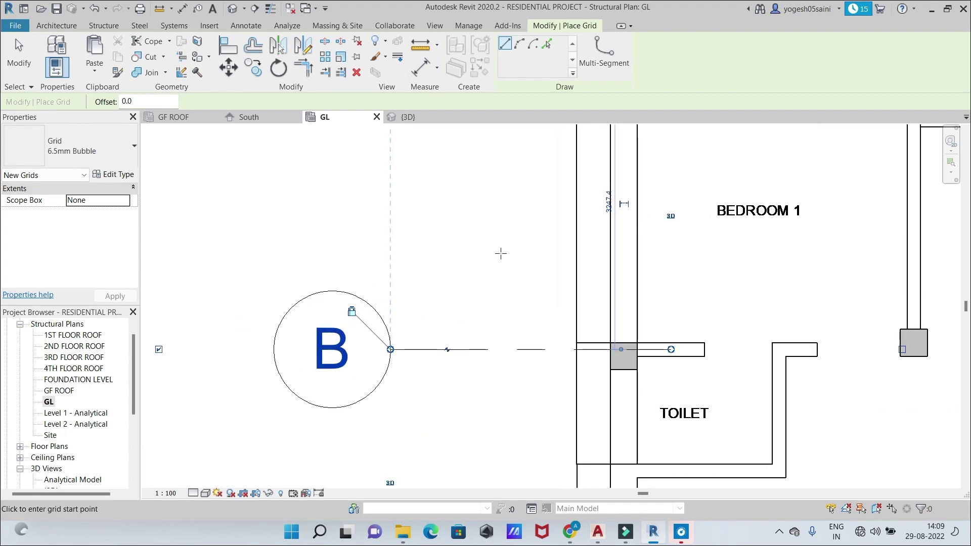
{"action": "scroll", "coordinate": [500, 253], "scroll_direction": "down", "scroll_amount": 1}
{"action": "scroll", "coordinate": [501, 254], "scroll_direction": "up", "scroll_amount": 1}
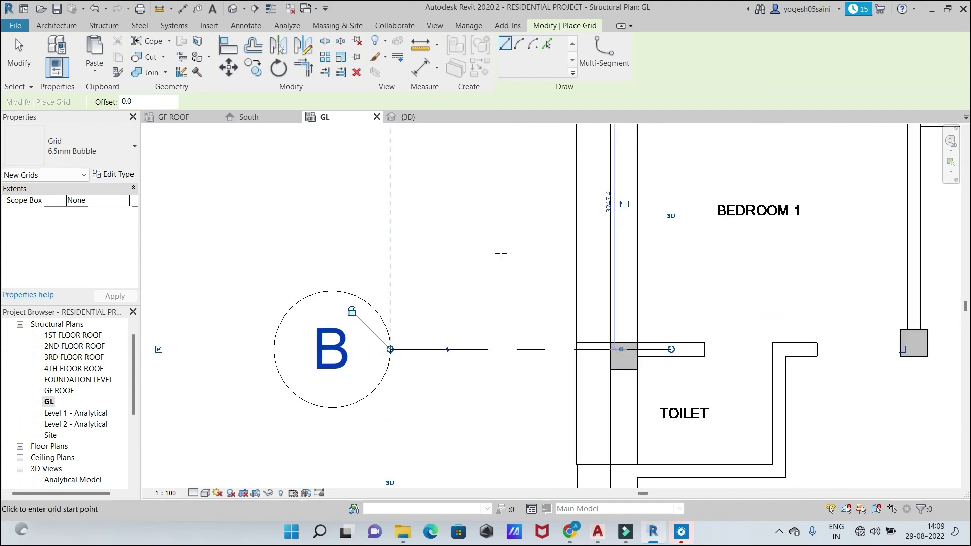
{"action": "scroll", "coordinate": [501, 253], "scroll_direction": "down", "scroll_amount": 2}
{"action": "scroll", "coordinate": [501, 253], "scroll_direction": "down", "scroll_amount": 1}
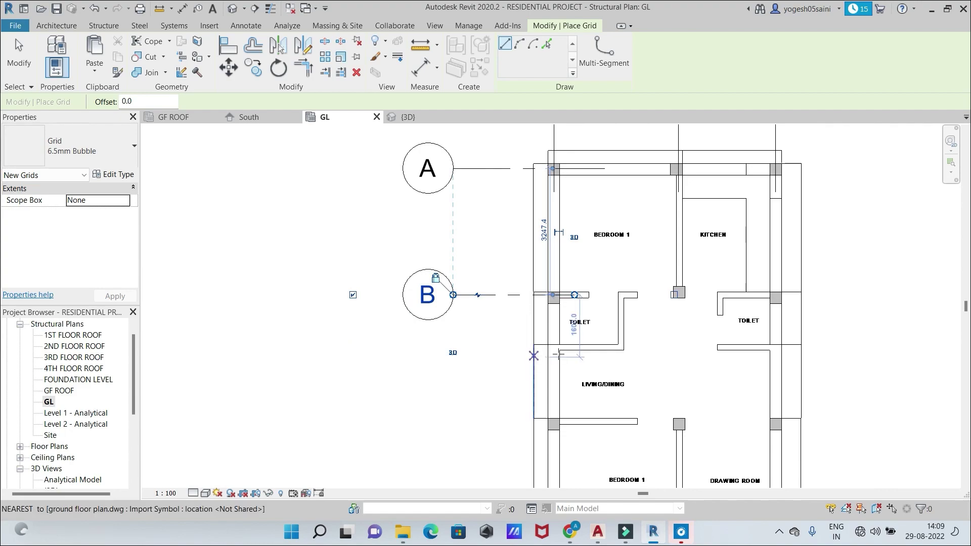
{"action": "scroll", "coordinate": [596, 349], "scroll_direction": "down", "scroll_amount": 2}
{"action": "scroll", "coordinate": [596, 350], "scroll_direction": "up", "scroll_amount": 2}
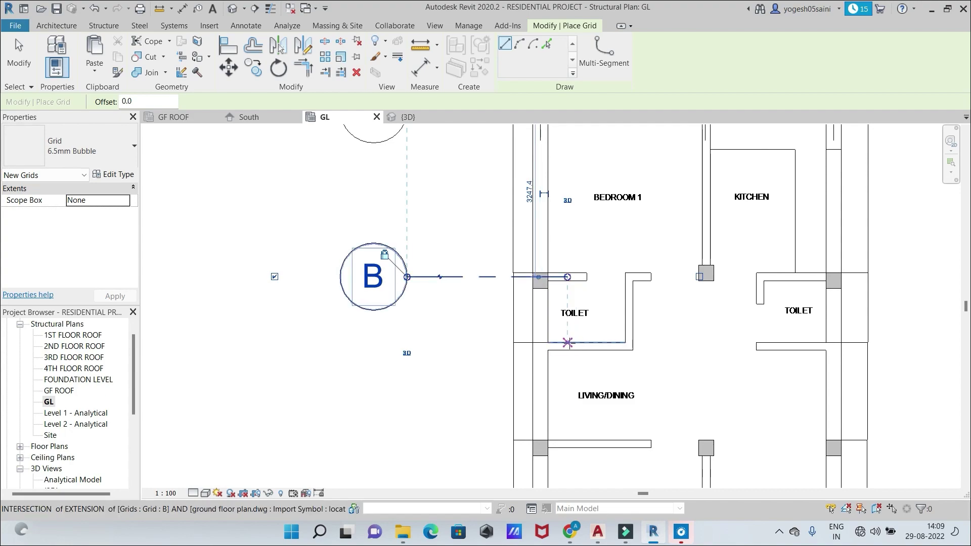
{"action": "left_click", "coordinate": [568, 343]}
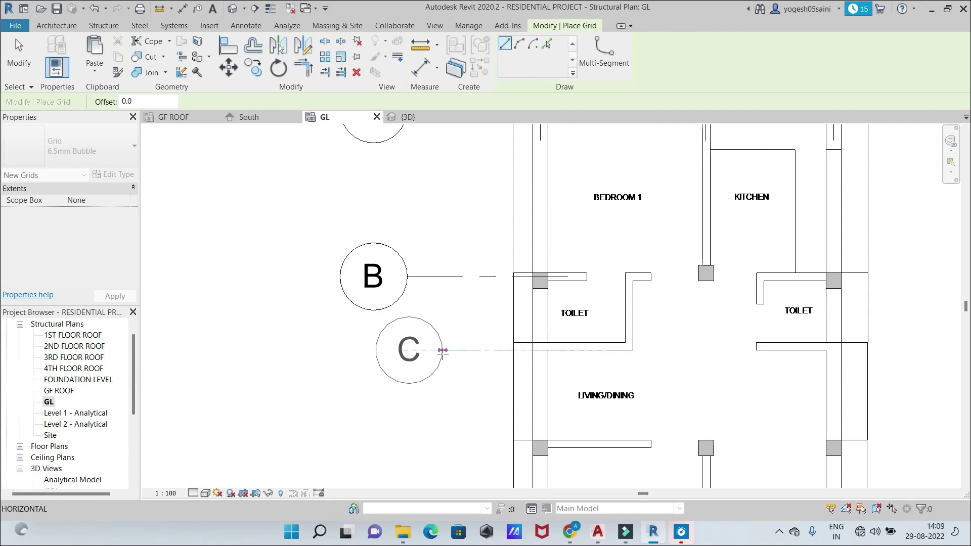
{"action": "key", "text": "Escape"}
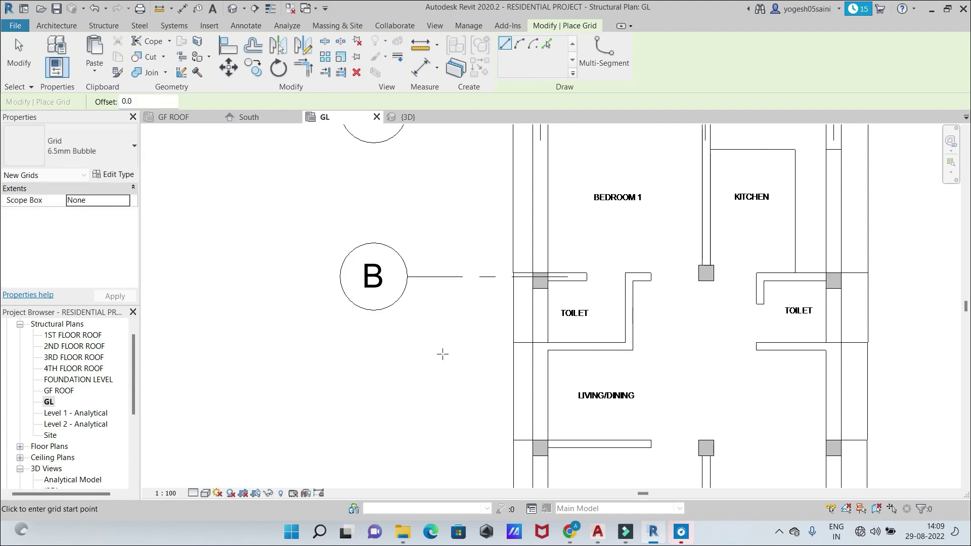
Draw a horizontal grid line along the wall between the left toilet and Living/Dining, 1400 mm below grid B, with both ends aligned to B
{"action": "scroll", "coordinate": [536, 338], "scroll_direction": "up", "scroll_amount": 2}
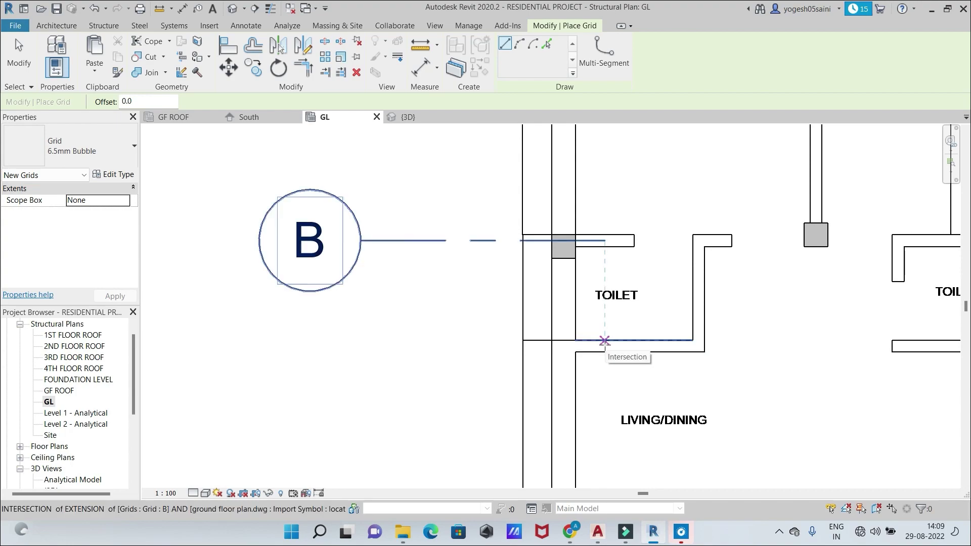
{"action": "left_click", "coordinate": [605, 350]}
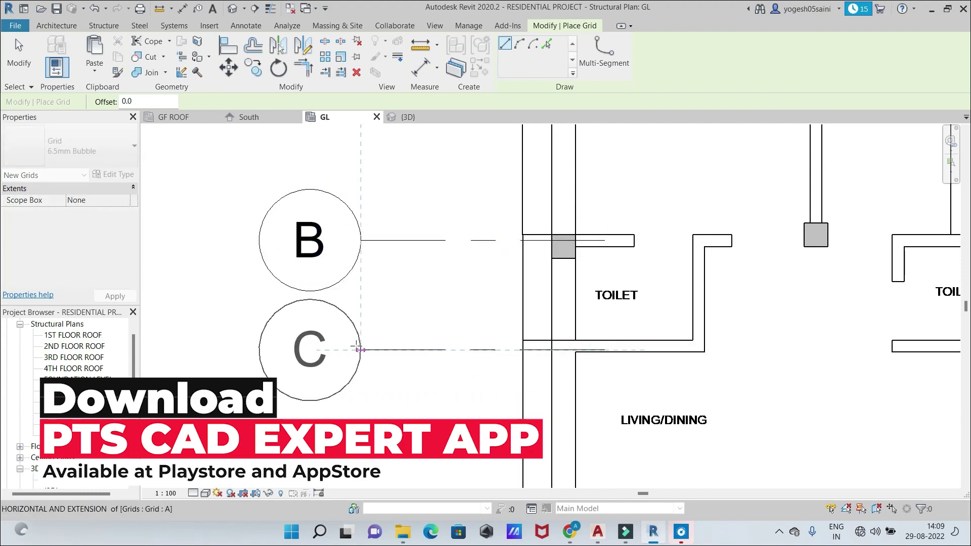
{"action": "left_click", "coordinate": [359, 350]}
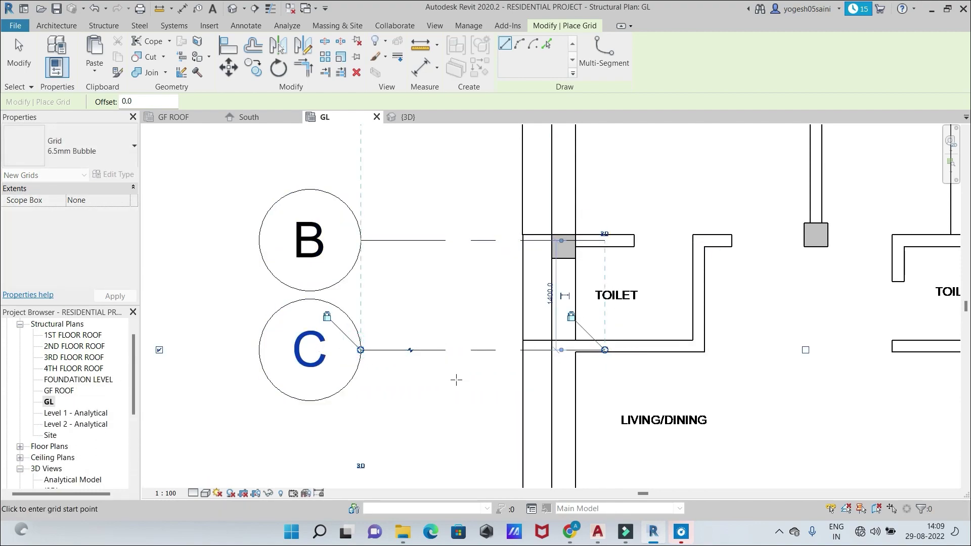
{"action": "scroll", "coordinate": [458, 382], "scroll_direction": "up", "scroll_amount": 1}
{"action": "scroll", "coordinate": [458, 381], "scroll_direction": "up", "scroll_amount": 2}
{"action": "scroll", "coordinate": [459, 381], "scroll_direction": "down", "scroll_amount": 3}
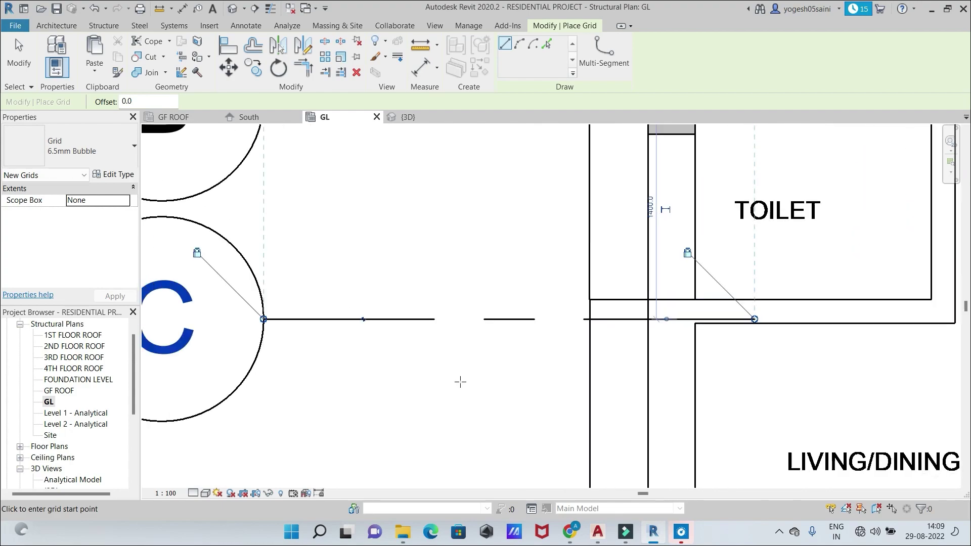
Draw a horizontal grid line through the left column between Living/Dining and the lower Bedroom 1, 1900 mm below grid C, with its ends aligned
{"action": "scroll", "coordinate": [459, 381], "scroll_direction": "up", "scroll_amount": 1}
{"action": "scroll", "coordinate": [459, 381], "scroll_direction": "down", "scroll_amount": 3}
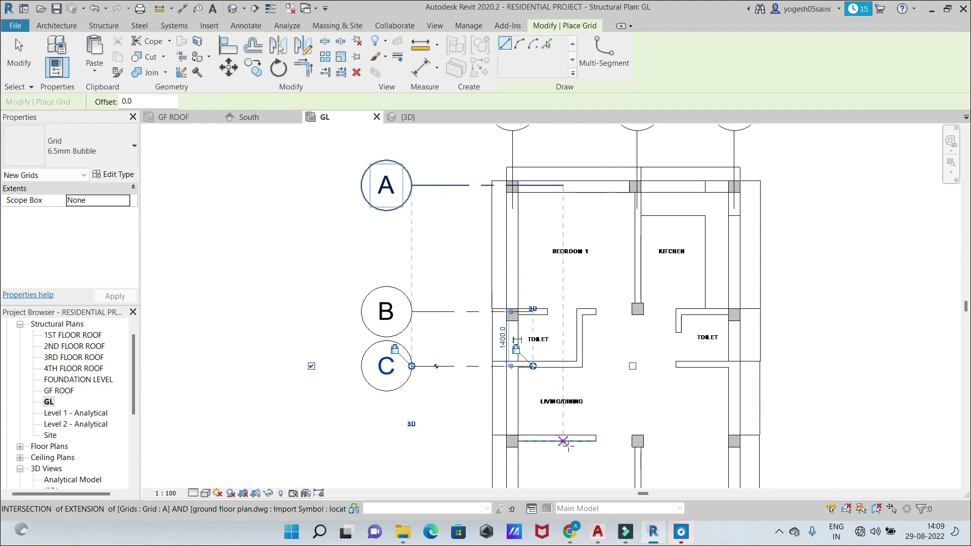
{"action": "scroll", "coordinate": [568, 445], "scroll_direction": "up", "scroll_amount": 3}
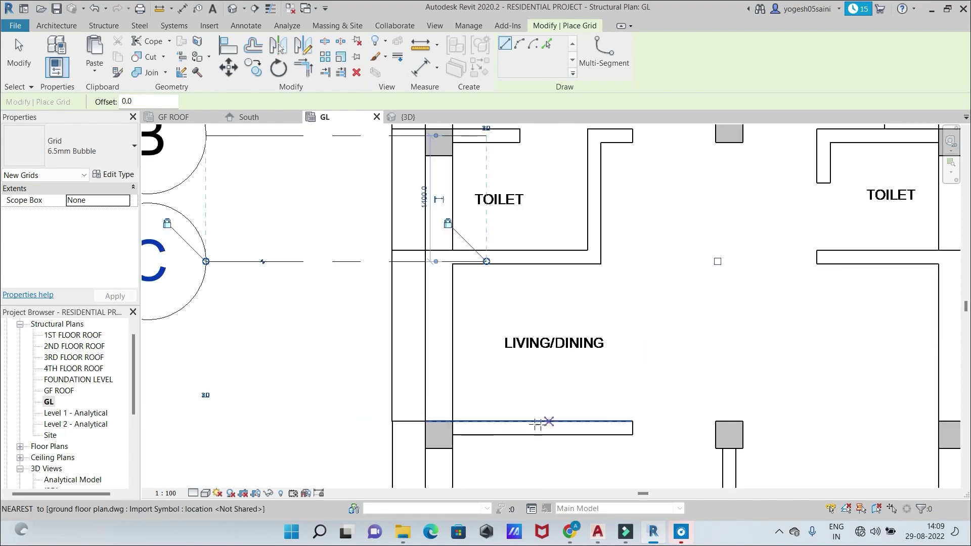
{"action": "left_click", "coordinate": [487, 432]}
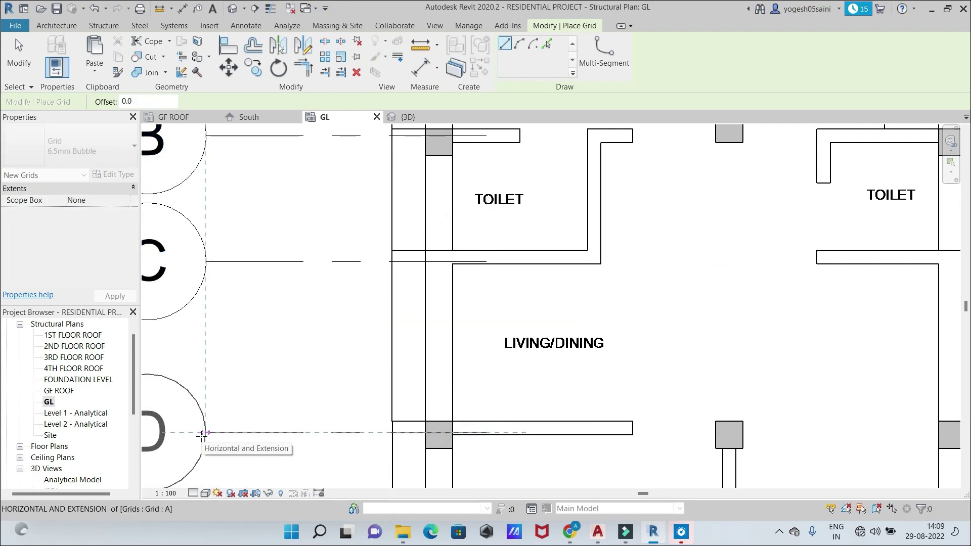
{"action": "left_click", "coordinate": [202, 433]}
{"action": "scroll", "coordinate": [342, 376], "scroll_direction": "up", "scroll_amount": 1}
{"action": "scroll", "coordinate": [343, 375], "scroll_direction": "down", "scroll_amount": 2}
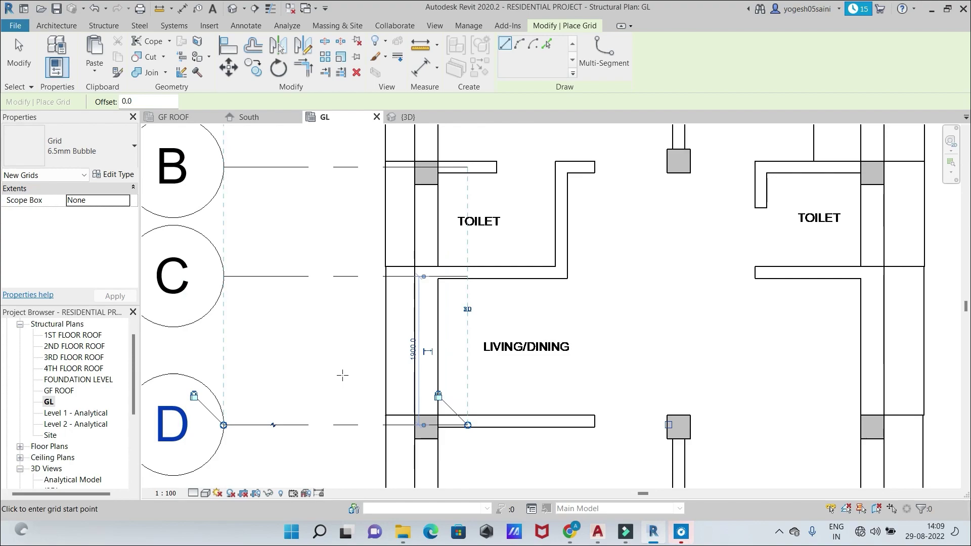
{"action": "scroll", "coordinate": [343, 373], "scroll_direction": "up", "scroll_amount": 2}
{"action": "scroll", "coordinate": [354, 344], "scroll_direction": "down", "scroll_amount": 1}
{"action": "scroll", "coordinate": [362, 311], "scroll_direction": "up", "scroll_amount": 1}
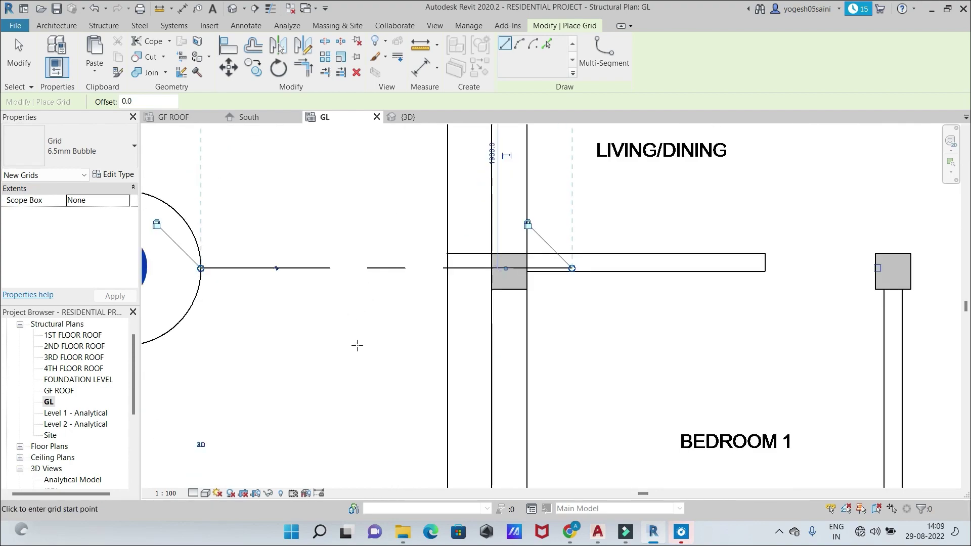
Draw the last horizontal grid line through the building's lower-left column, 3200 mm below grid D, with its ends aligned, and end grid placement
{"action": "scroll", "coordinate": [356, 342], "scroll_direction": "down", "scroll_amount": 3}
{"action": "middle_click_drag", "start_coordinate": [364, 349], "coordinate": [379, 299]}
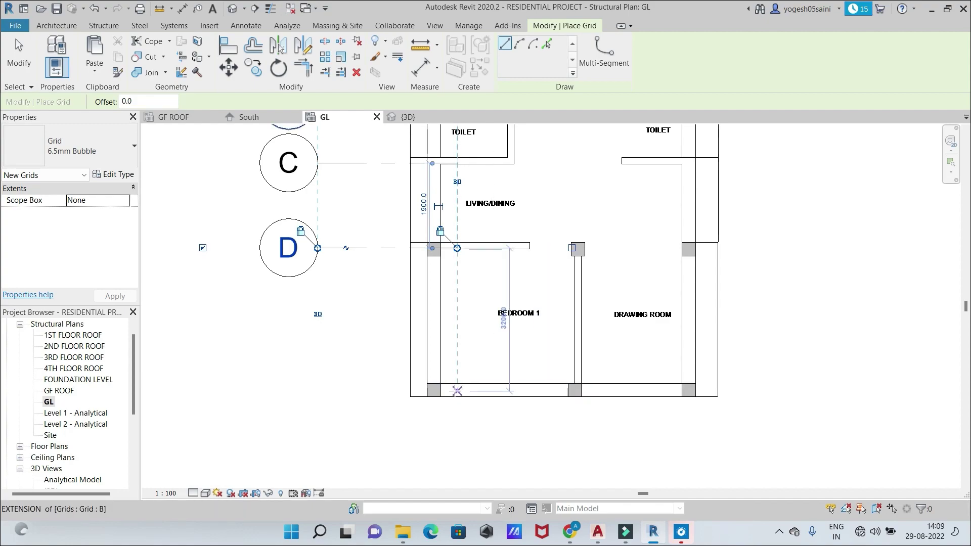
{"action": "left_click", "coordinate": [498, 391]}
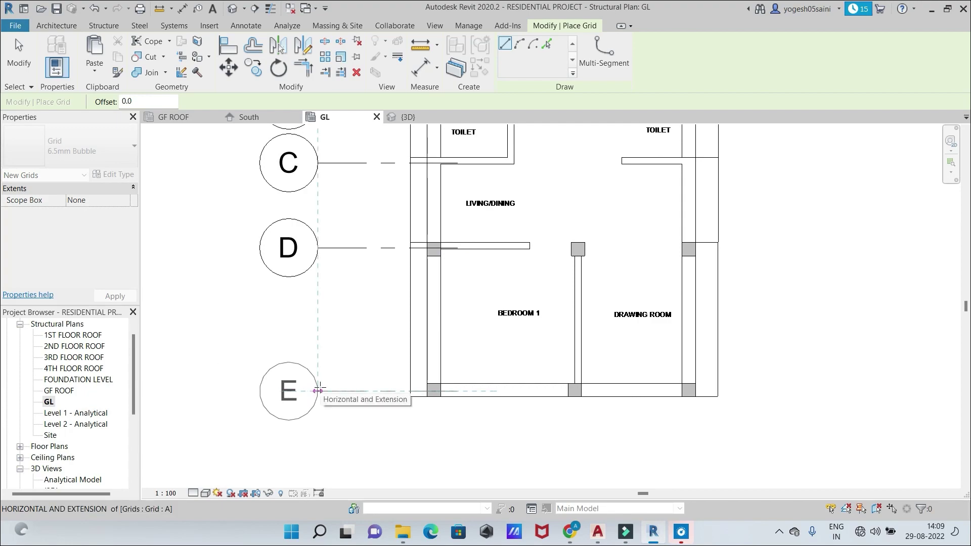
{"action": "left_click", "coordinate": [319, 390]}
{"action": "right_click", "coordinate": [368, 307]}
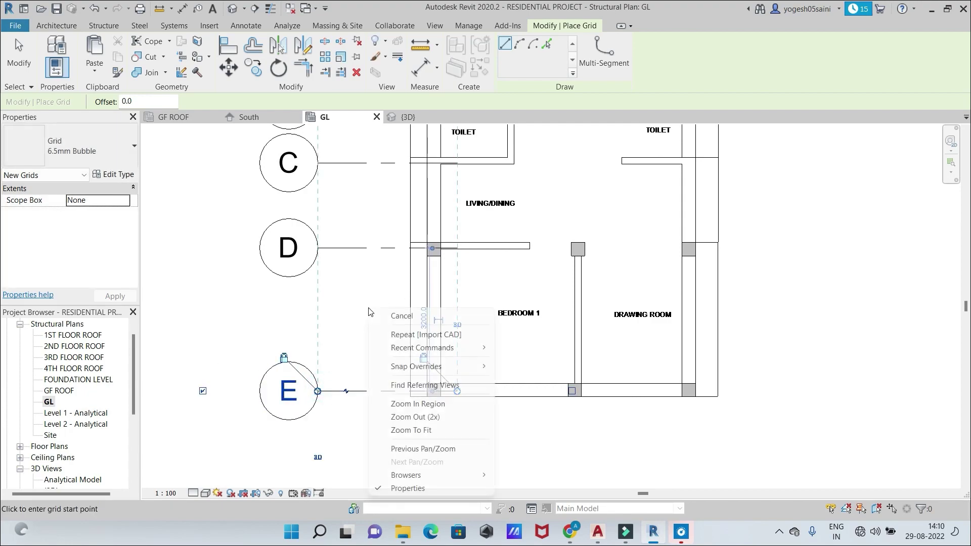
{"action": "left_click", "coordinate": [392, 316]}
{"action": "scroll", "coordinate": [339, 314], "scroll_direction": "down", "scroll_amount": 3}
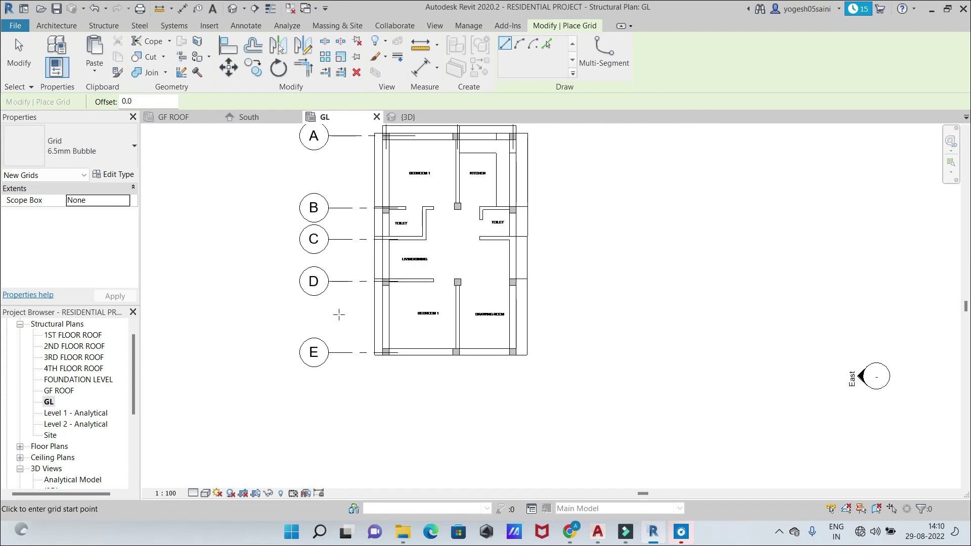
{"action": "scroll", "coordinate": [347, 320], "scroll_direction": "down", "scroll_amount": 2}
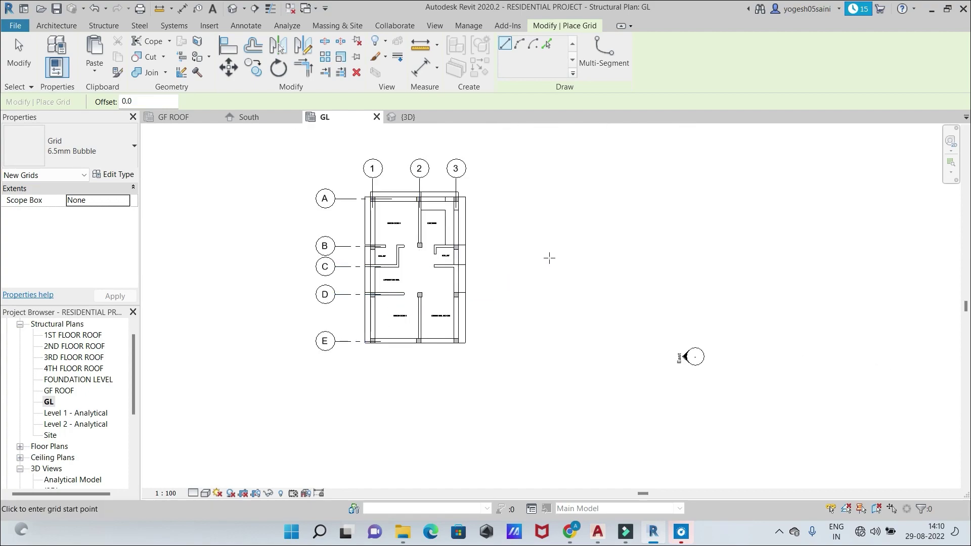
{"action": "scroll", "coordinate": [544, 263], "scroll_direction": "up", "scroll_amount": 5}
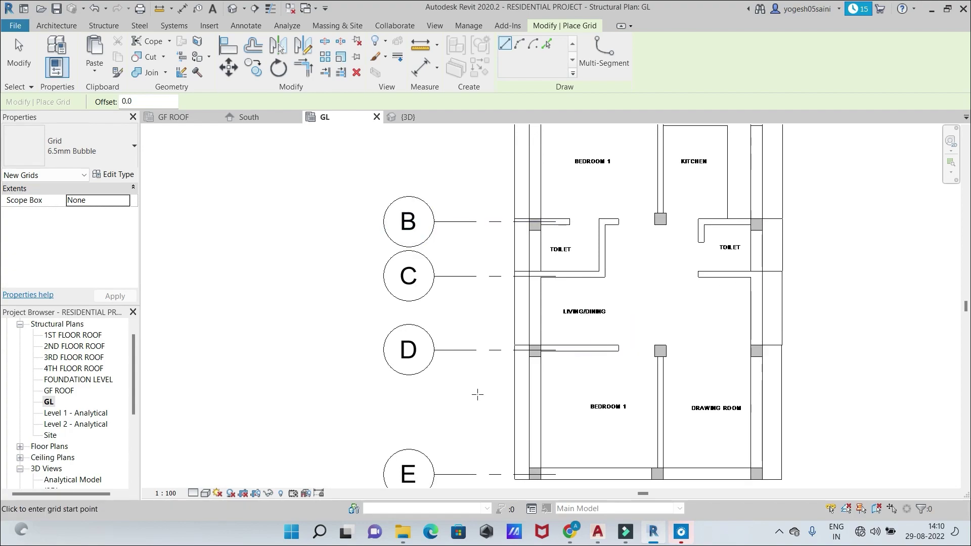
{"action": "scroll", "coordinate": [477, 395], "scroll_direction": "up", "scroll_amount": 1}
{"action": "scroll", "coordinate": [478, 394], "scroll_direction": "down", "scroll_amount": 5}
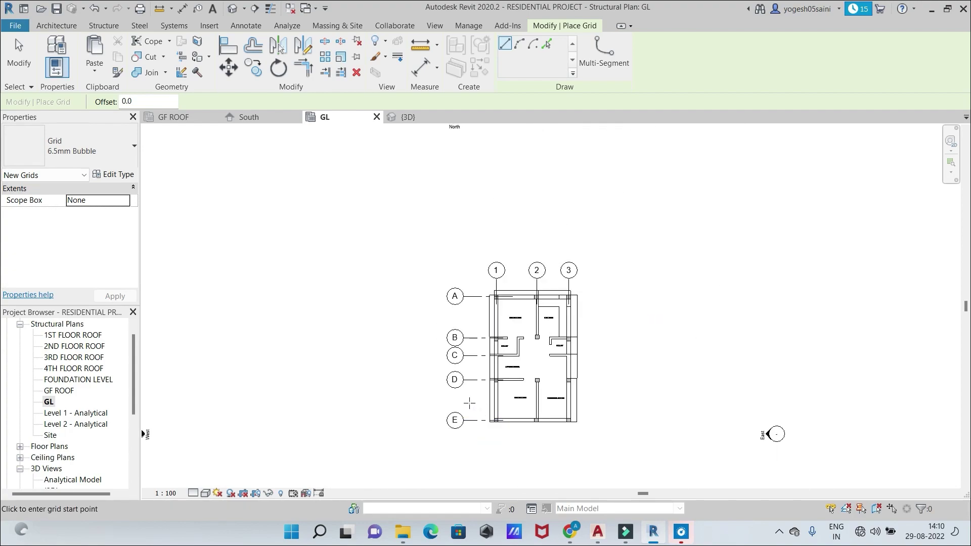
{"action": "right_click", "coordinate": [470, 403]}
{"action": "left_click", "coordinate": [508, 222]}
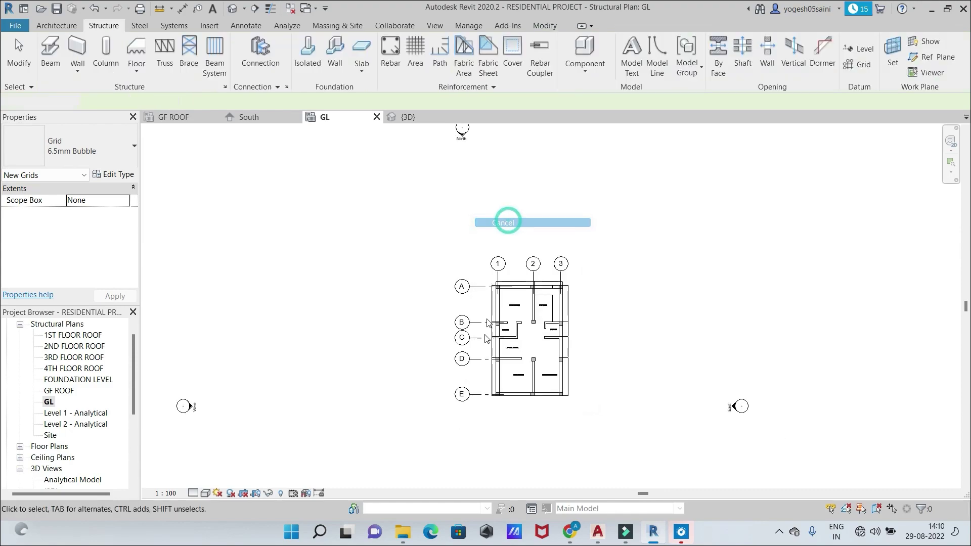
Add an elbow to the grid E line near its bubble
{"action": "scroll", "coordinate": [488, 377], "scroll_direction": "down", "scroll_amount": 3}
{"action": "scroll", "coordinate": [483, 382], "scroll_direction": "up", "scroll_amount": 2}
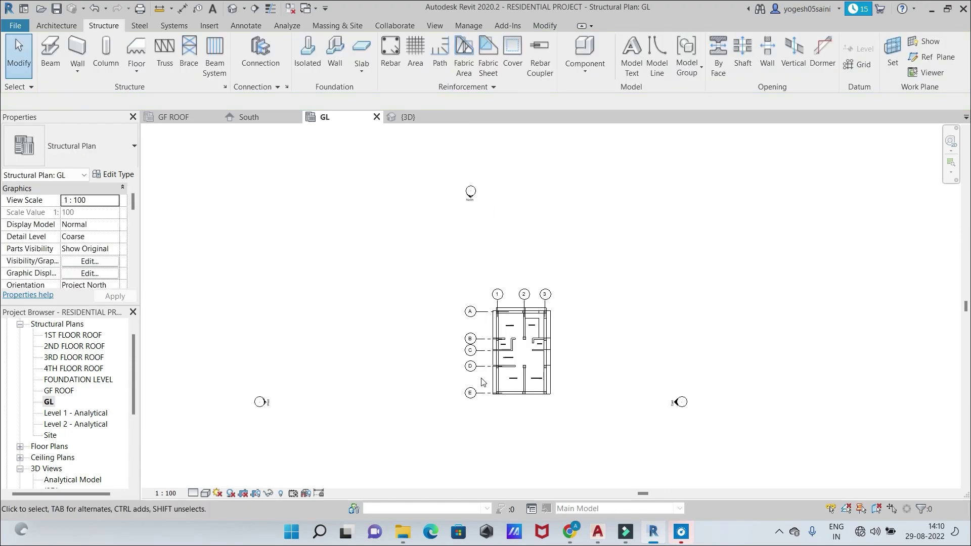
{"action": "scroll", "coordinate": [482, 382], "scroll_direction": "up", "scroll_amount": 4}
{"action": "middle_click_drag", "start_coordinate": [486, 373], "coordinate": [498, 236]}
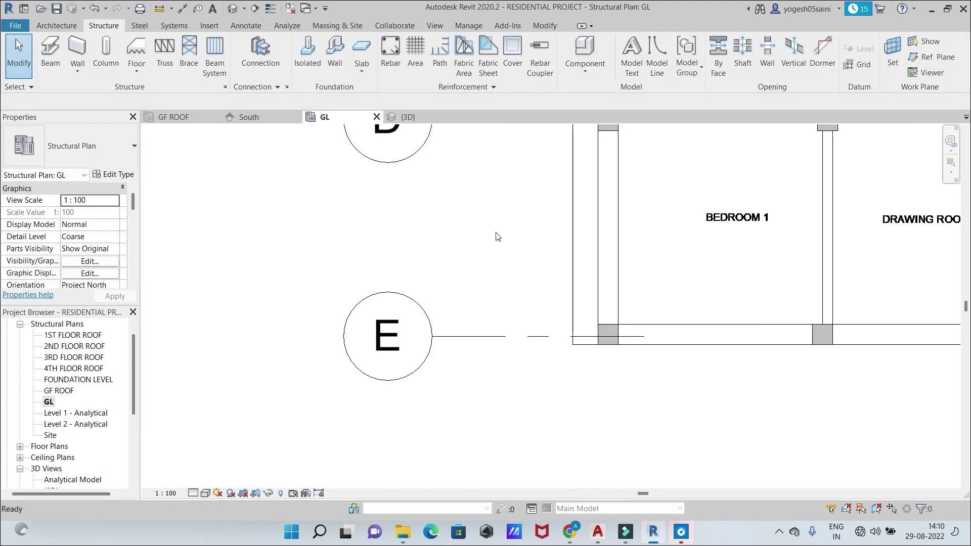
{"action": "left_click", "coordinate": [489, 338]}
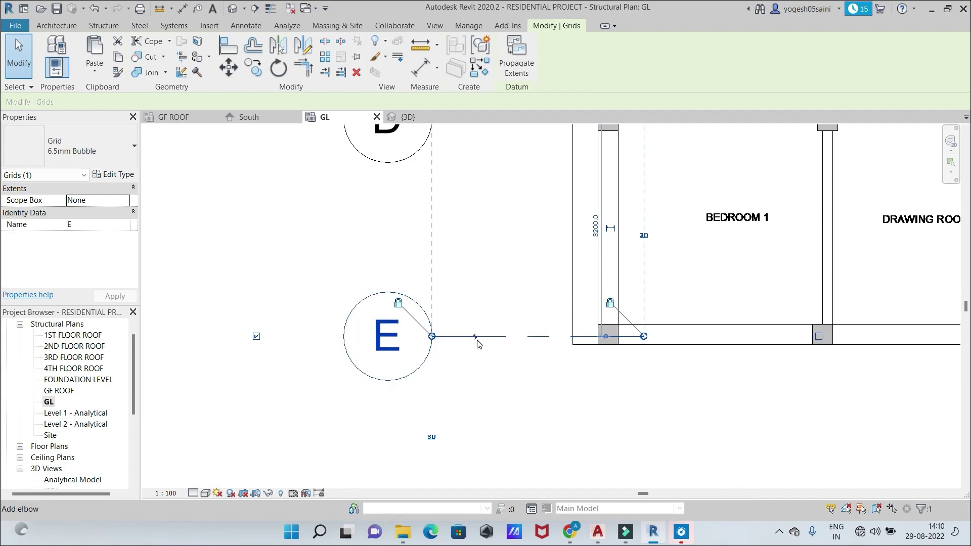
{"action": "left_click", "coordinate": [475, 337]}
{"action": "middle_click_drag", "start_coordinate": [472, 340], "coordinate": [464, 389]}
{"action": "scroll", "coordinate": [464, 390], "scroll_direction": "down", "scroll_amount": 3}
Try adding an elbow to the grid D line near its bubble, and undo it
{"action": "left_click", "coordinate": [460, 244]}
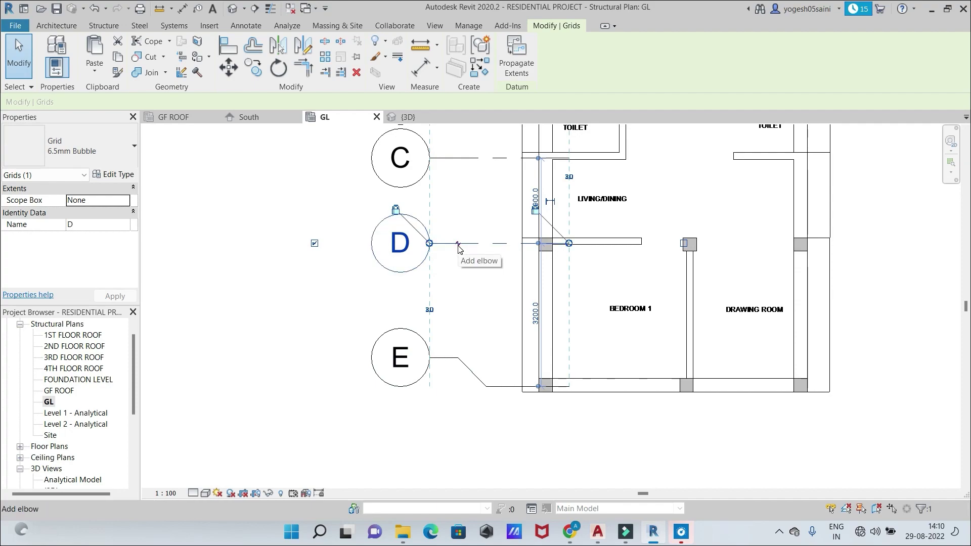
{"action": "left_click", "coordinate": [457, 245]}
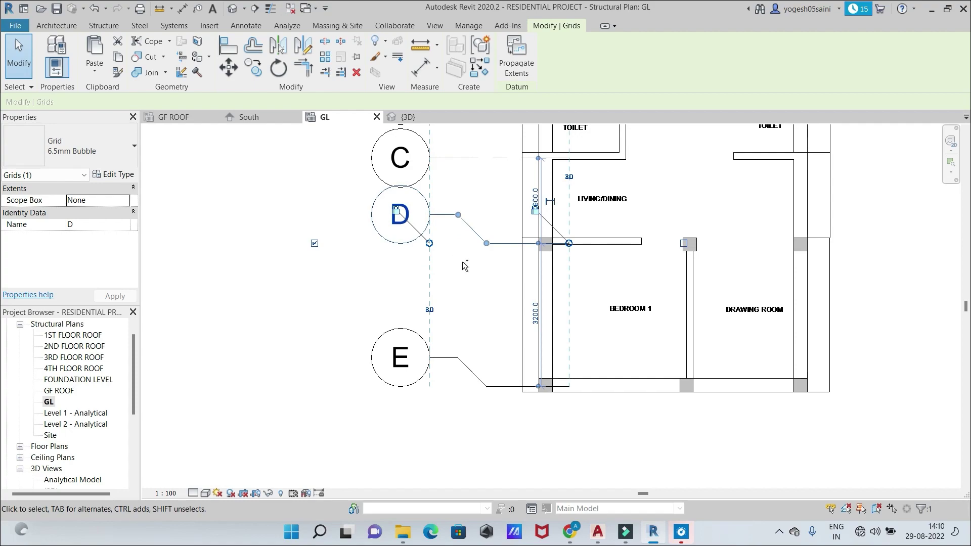
{"action": "key", "text": "ctrl+z"}
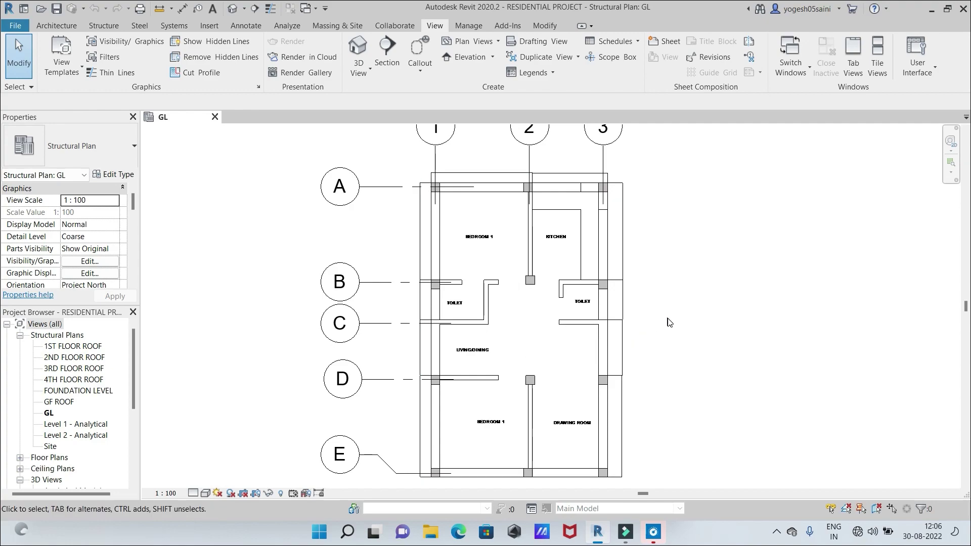
{"action": "scroll", "coordinate": [697, 323], "scroll_direction": "down", "scroll_amount": 1}
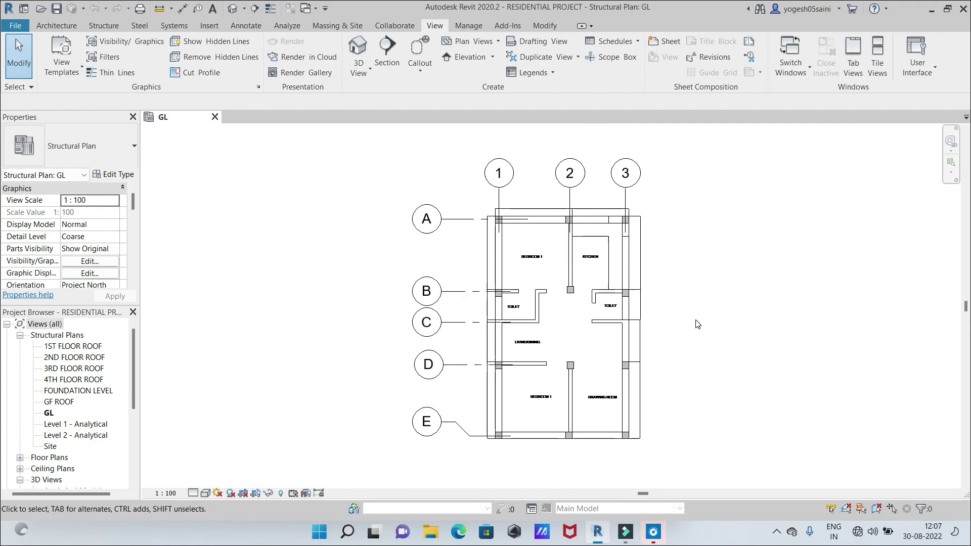
{"action": "scroll", "coordinate": [697, 324], "scroll_direction": "up", "scroll_amount": 5}
{"action": "scroll", "coordinate": [698, 321], "scroll_direction": "down", "scroll_amount": 4}
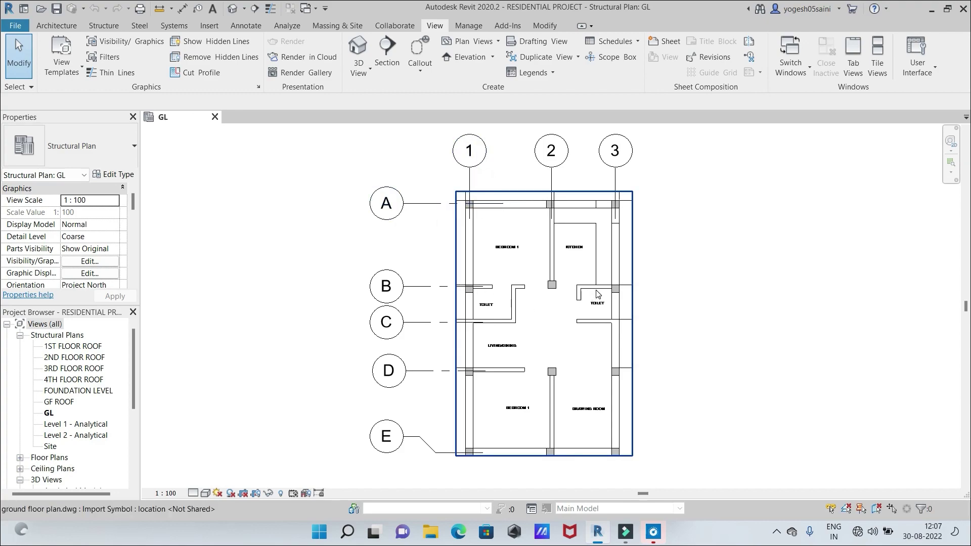
{"action": "scroll", "coordinate": [597, 289], "scroll_direction": "up", "scroll_amount": 2}
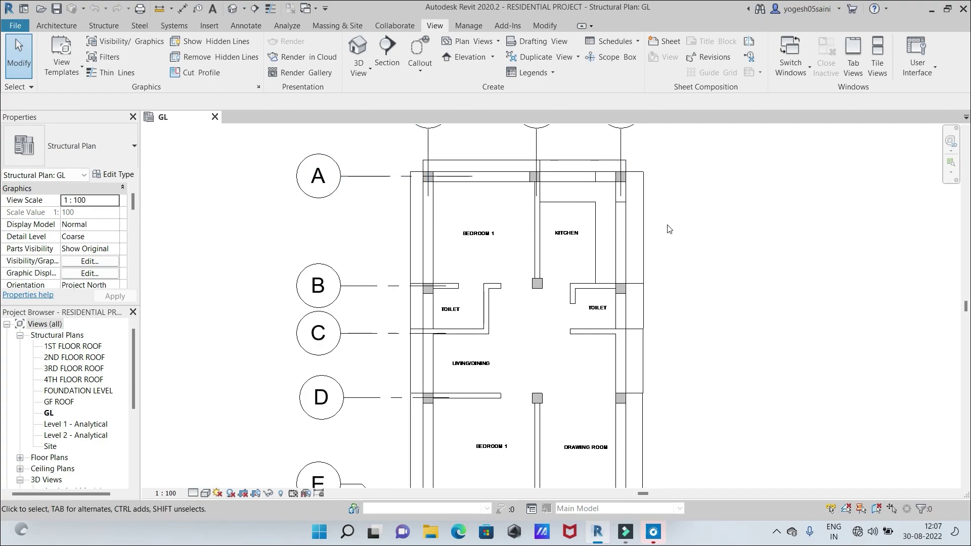
{"action": "scroll", "coordinate": [734, 248], "scroll_direction": "up", "scroll_amount": 1}
{"action": "scroll", "coordinate": [733, 248], "scroll_direction": "down", "scroll_amount": 1}
{"action": "scroll", "coordinate": [703, 287], "scroll_direction": "up", "scroll_amount": 1}
{"action": "scroll", "coordinate": [704, 287], "scroll_direction": "down", "scroll_amount": 3}
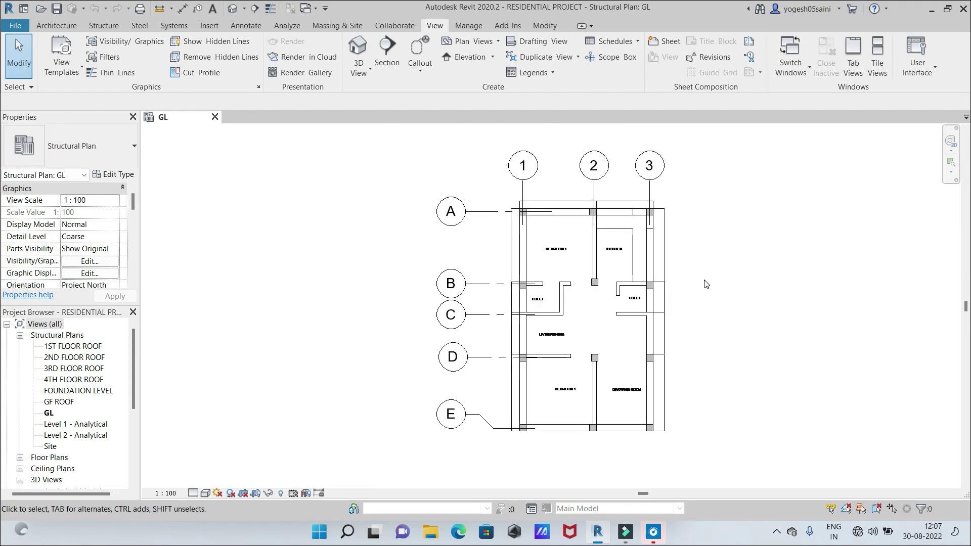
{"action": "middle_click_drag", "start_coordinate": [714, 302], "coordinate": [674, 291]}
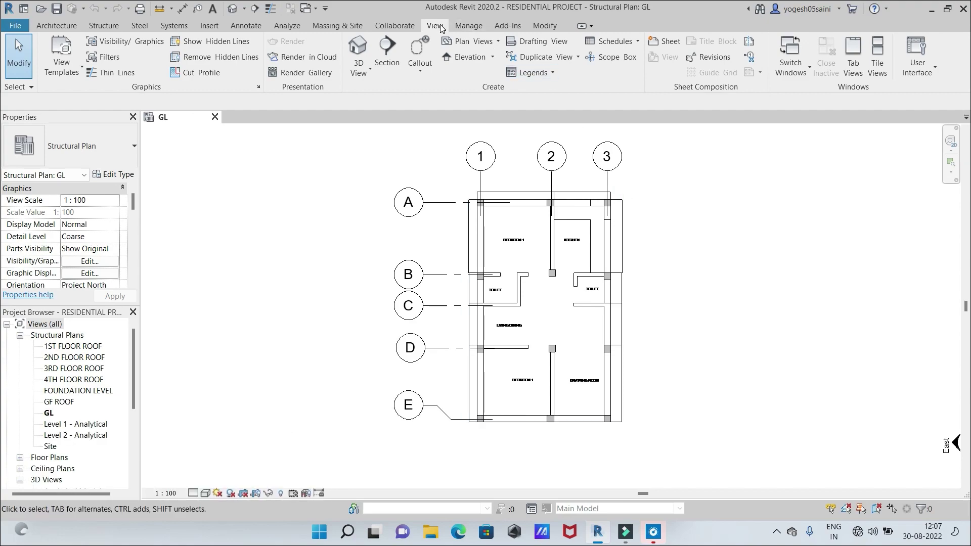
Review the visibility settings of the imported CAD categories in the GL plan and accept them as they are
{"action": "left_click", "coordinate": [132, 43]}
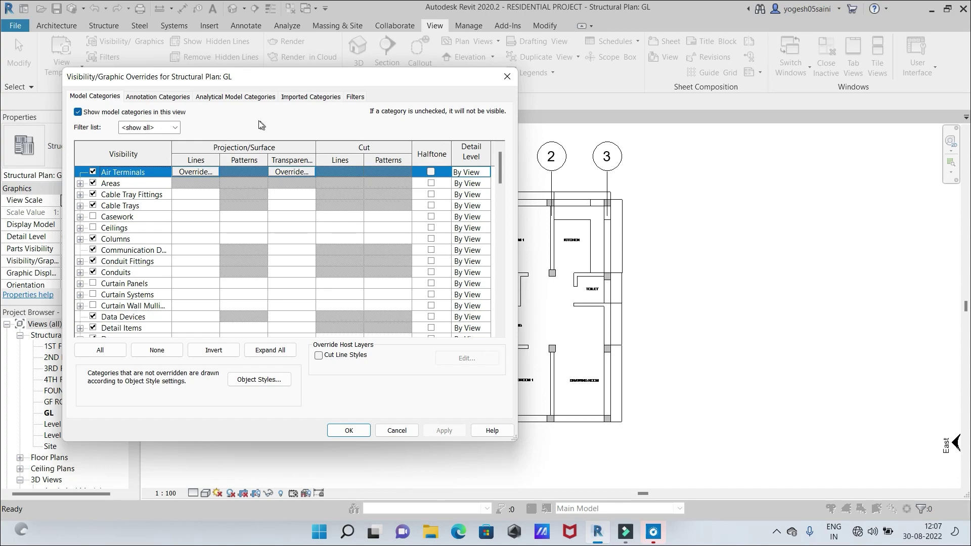
{"action": "left_click", "coordinate": [297, 98]}
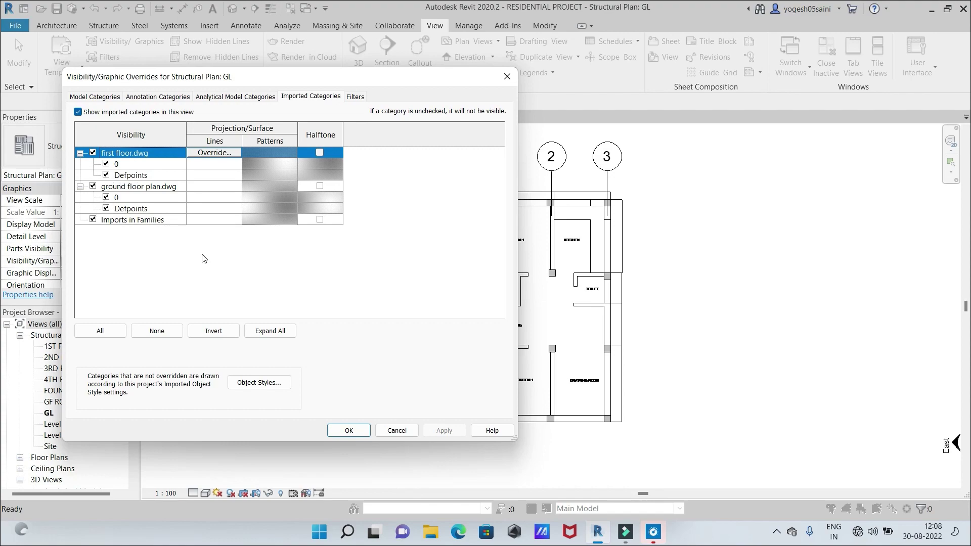
{"action": "left_click", "coordinate": [349, 431]}
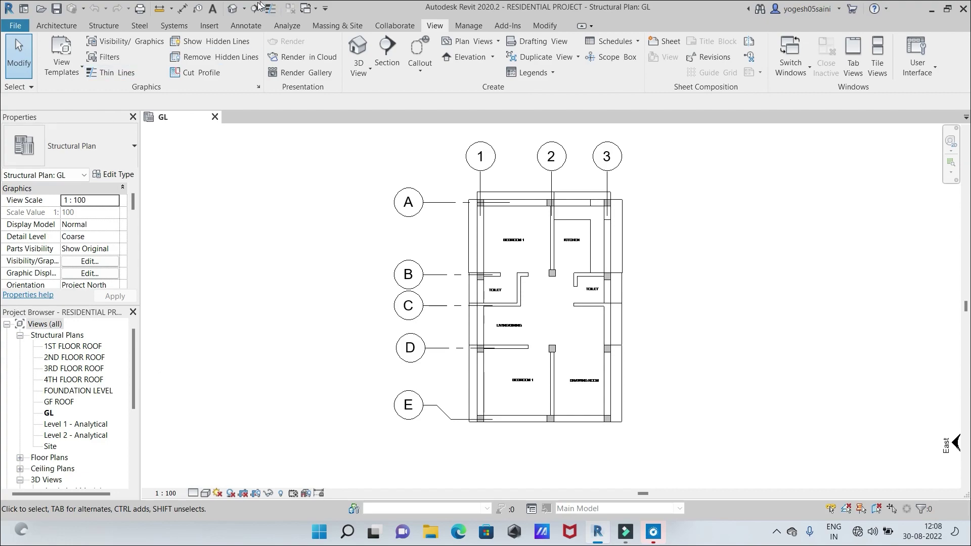
Open the default 3D view and examine how the imported floor plans sit over each other at their levels
{"action": "left_click", "coordinate": [232, 8]}
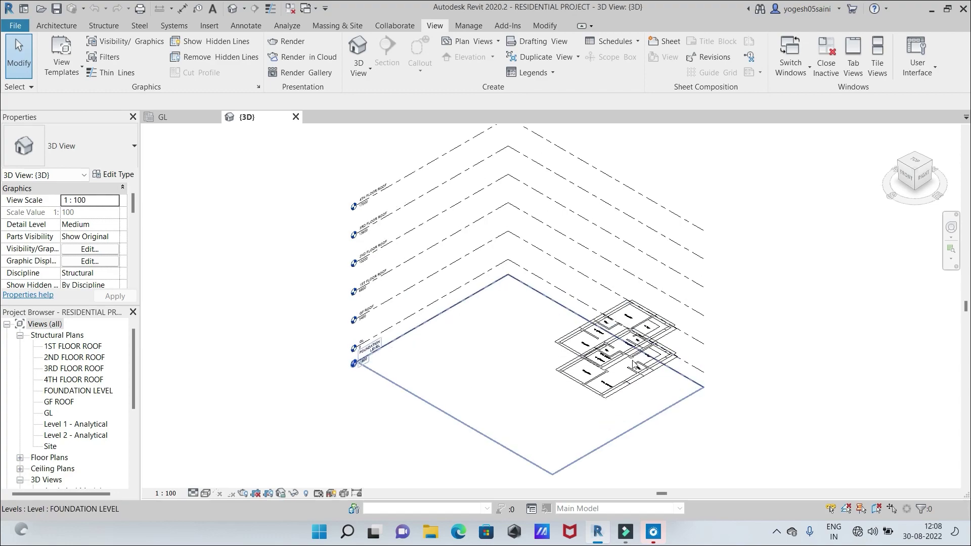
{"action": "scroll", "coordinate": [614, 354], "scroll_direction": "up", "scroll_amount": 4}
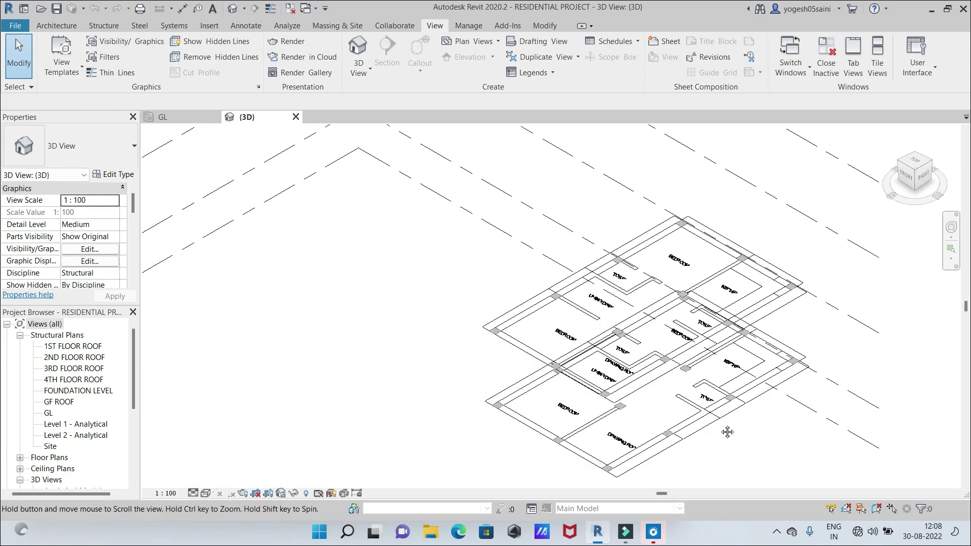
{"action": "middle_click_drag", "start_coordinate": [728, 432], "coordinate": [677, 388]}
{"action": "scroll", "coordinate": [683, 388], "scroll_direction": "up", "scroll_amount": 1}
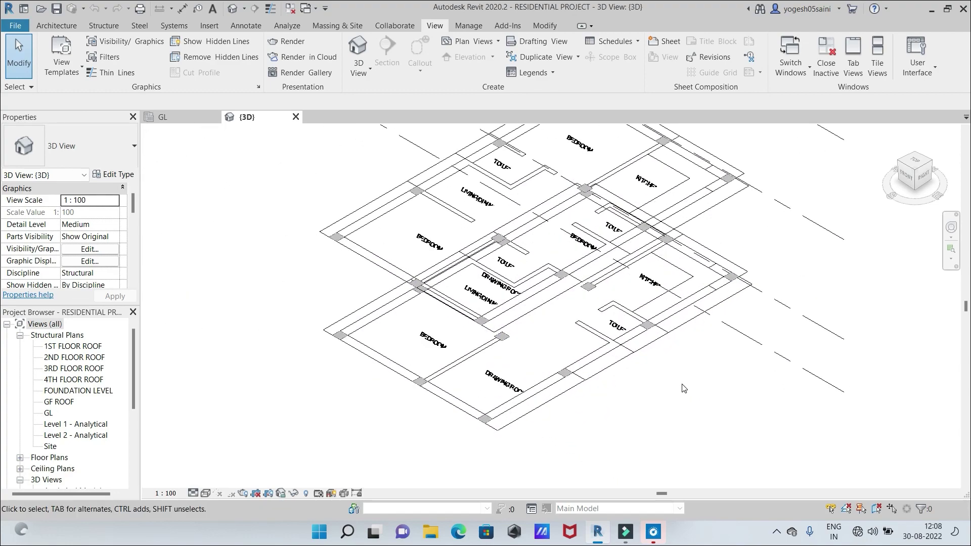
{"action": "scroll", "coordinate": [683, 388], "scroll_direction": "up", "scroll_amount": 4}
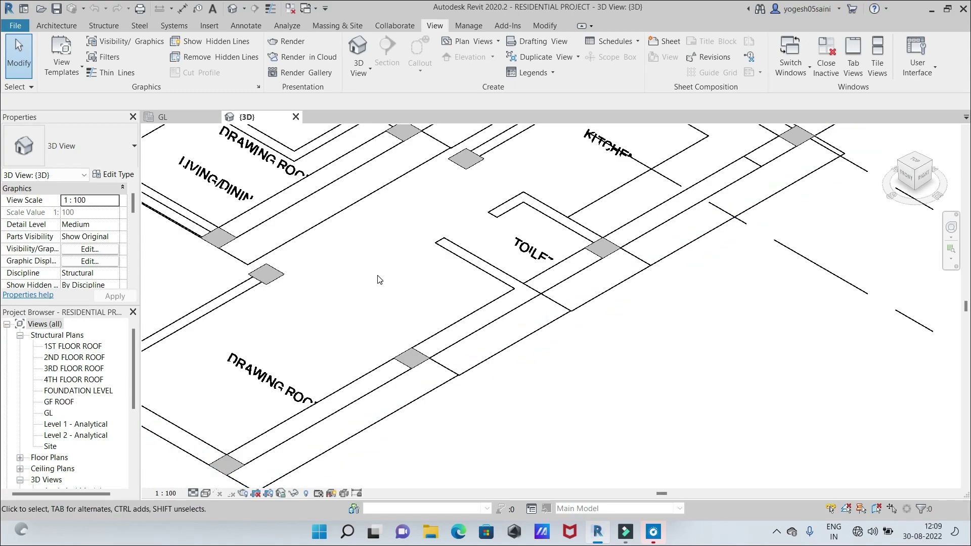
{"action": "scroll", "coordinate": [379, 280], "scroll_direction": "down", "scroll_amount": 3}
{"action": "scroll", "coordinate": [456, 376], "scroll_direction": "up", "scroll_amount": 2}
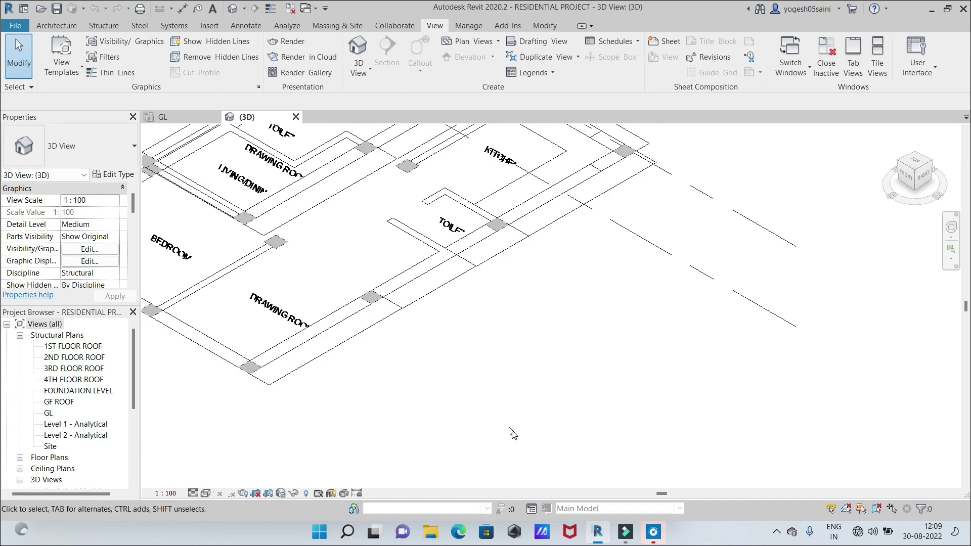
{"action": "scroll", "coordinate": [513, 435], "scroll_direction": "down", "scroll_amount": 3}
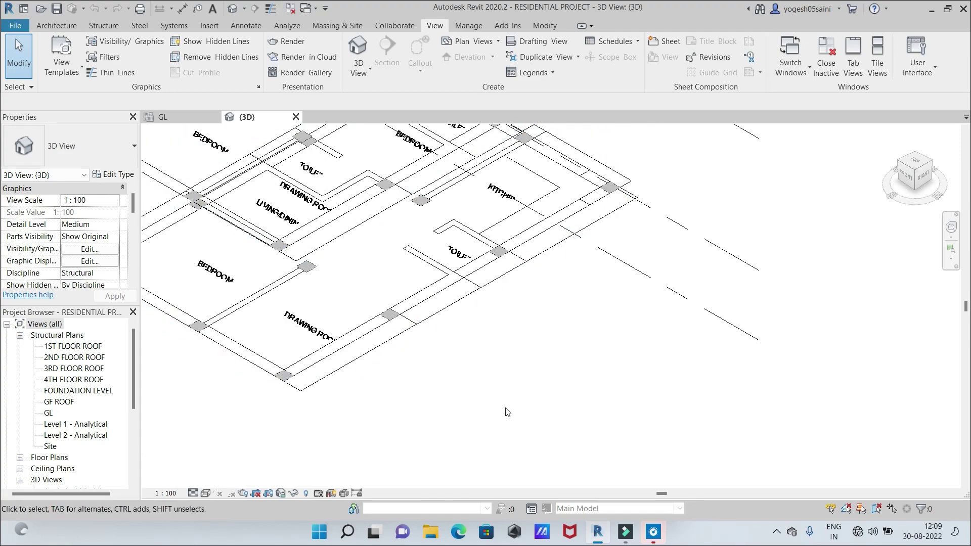
{"action": "scroll", "coordinate": [524, 403], "scroll_direction": "up", "scroll_amount": 2}
{"action": "scroll", "coordinate": [524, 403], "scroll_direction": "down", "scroll_amount": 3}
{"action": "middle_click_drag", "start_coordinate": [526, 402], "coordinate": [597, 399]}
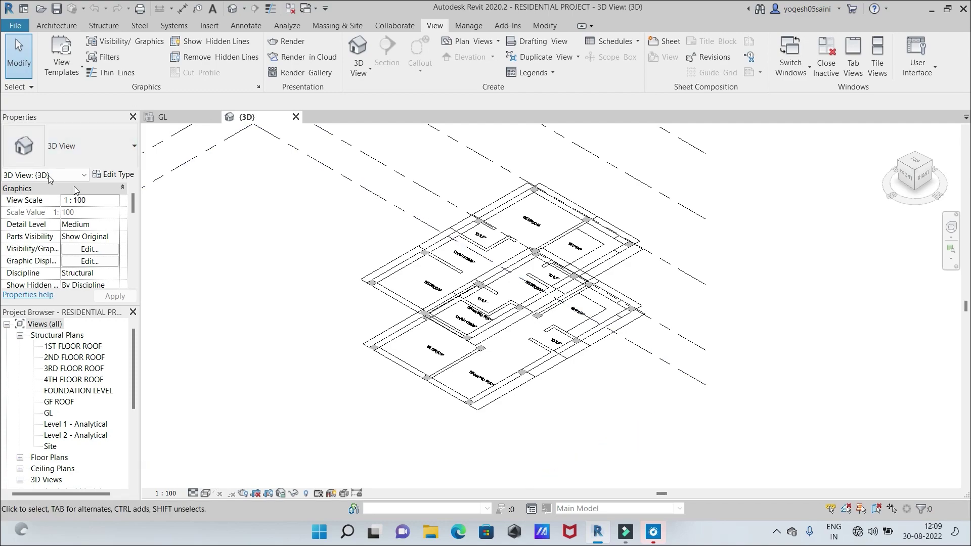
Review the visibility settings of the imported CAD categories in the 3D view and accept them as they are
{"action": "left_click", "coordinate": [121, 44]}
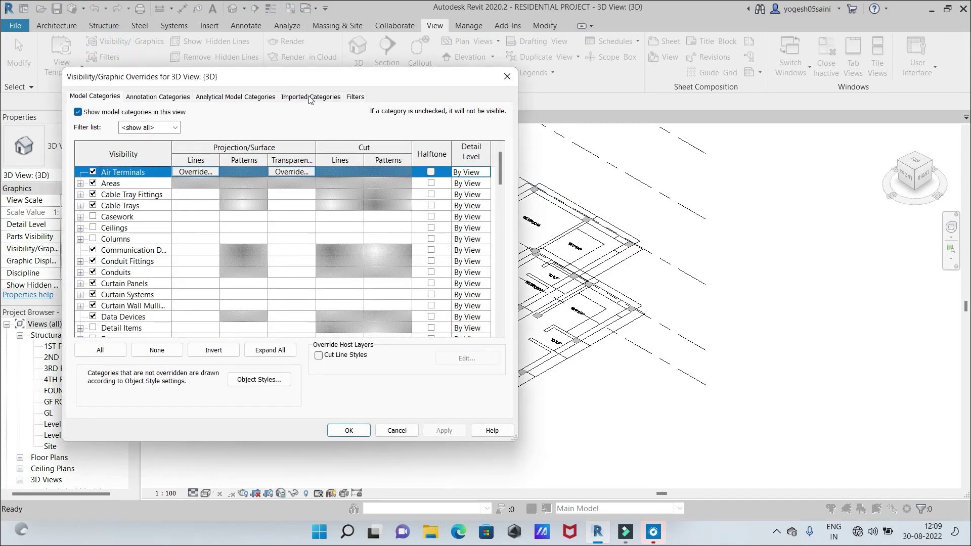
{"action": "left_click", "coordinate": [311, 99]}
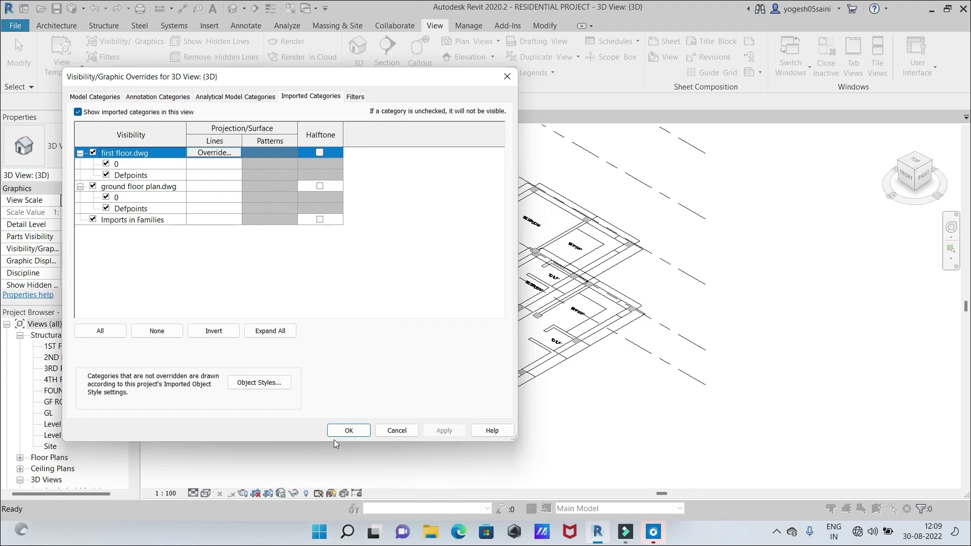
{"action": "left_click", "coordinate": [349, 431]}
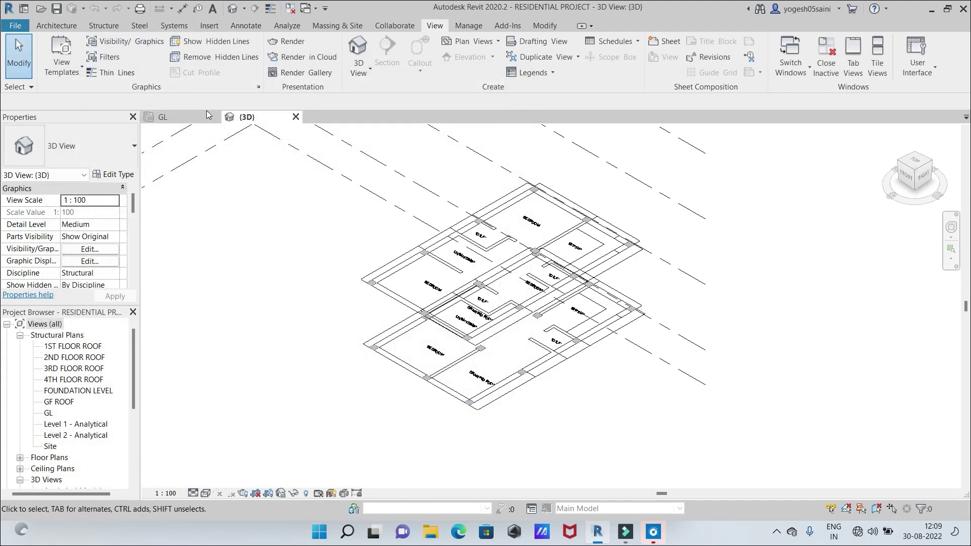
Return to the GL plan and inspect how grids A to D line up with the columns and walls along the building's left side
{"action": "left_click", "coordinate": [163, 116]}
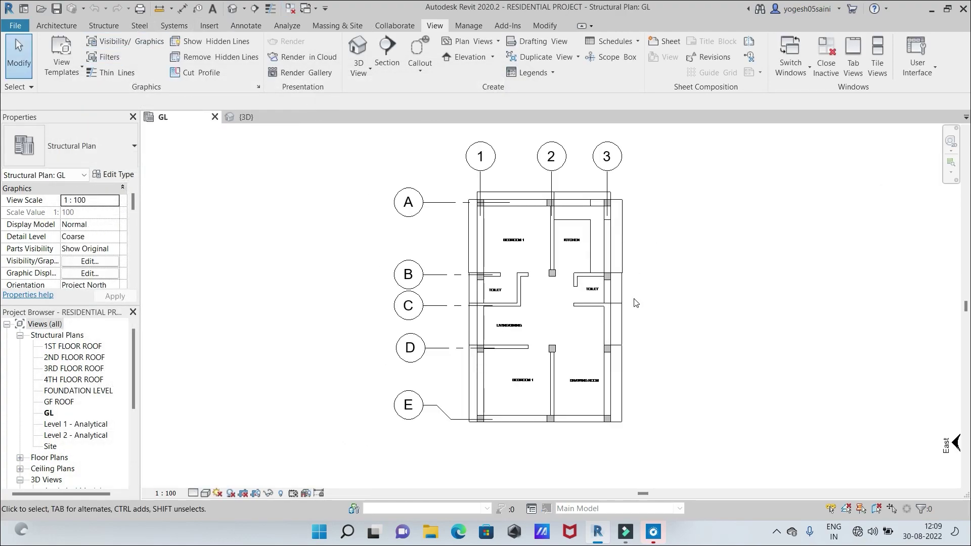
{"action": "scroll", "coordinate": [628, 286], "scroll_direction": "up", "scroll_amount": 1}
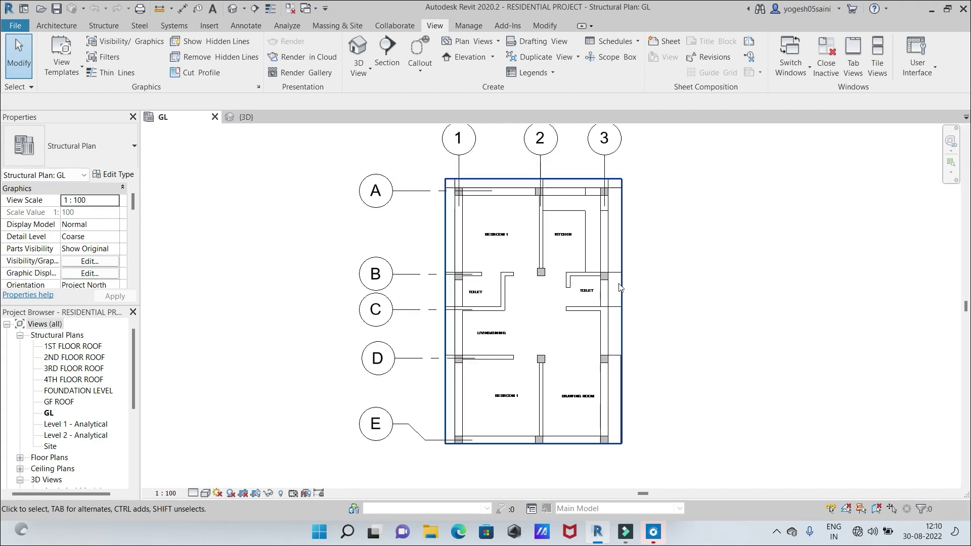
{"action": "scroll", "coordinate": [621, 287], "scroll_direction": "up", "scroll_amount": 3}
{"action": "middle_click_drag", "start_coordinate": [678, 401], "coordinate": [874, 382]}
{"action": "scroll", "coordinate": [555, 241], "scroll_direction": "up", "scroll_amount": 6}
{"action": "middle_click_drag", "start_coordinate": [688, 222], "coordinate": [646, 538]}
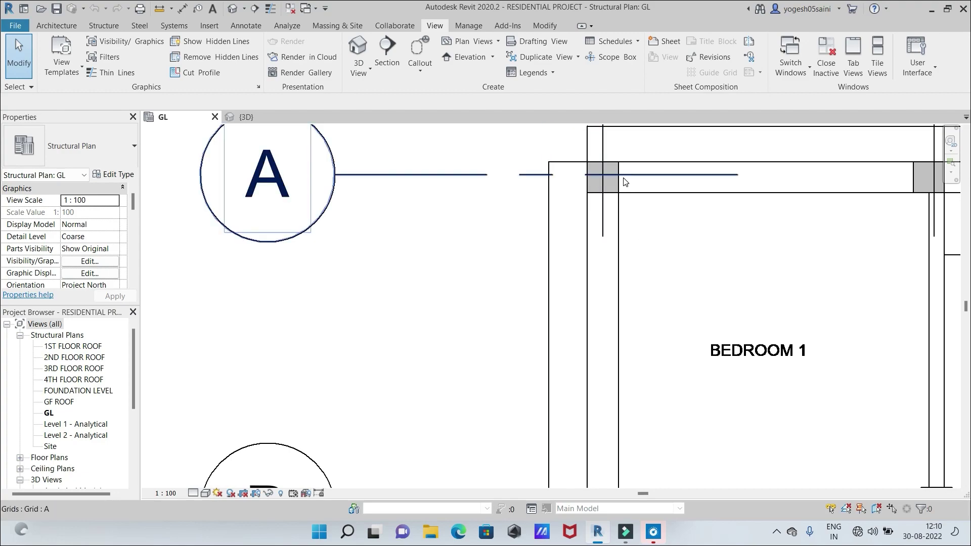
{"action": "middle_click_drag", "start_coordinate": [672, 358], "coordinate": [667, 196]}
{"action": "middle_click_drag", "start_coordinate": [653, 333], "coordinate": [650, 181]}
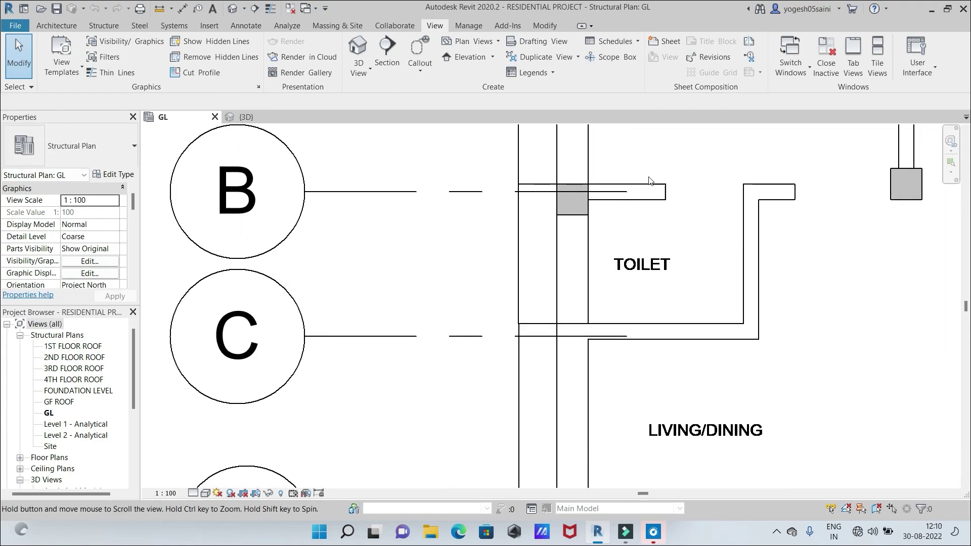
{"action": "middle_click_drag", "start_coordinate": [679, 341], "coordinate": [696, 265]}
{"action": "middle_click_drag", "start_coordinate": [696, 401], "coordinate": [696, 310]}
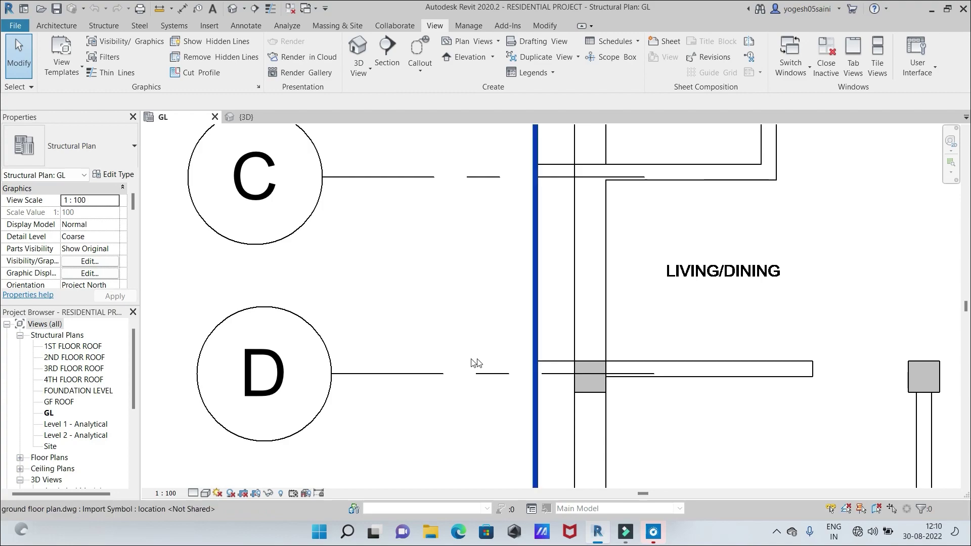
Open the GF ROOF structural plan and check how the lettered and numbered grids align with the columns of its imported floor plan
{"action": "double_click", "coordinate": [48, 403]}
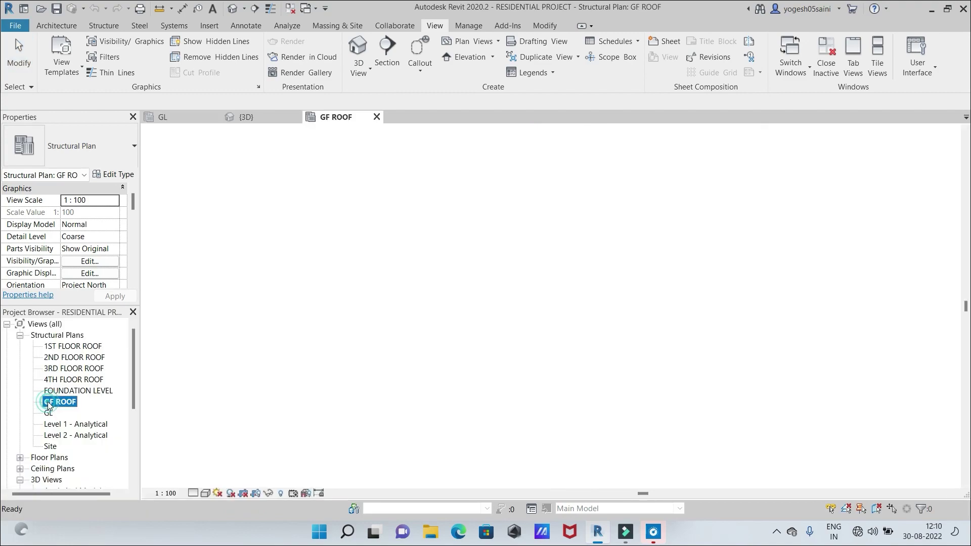
{"action": "left_click", "coordinate": [458, 283]}
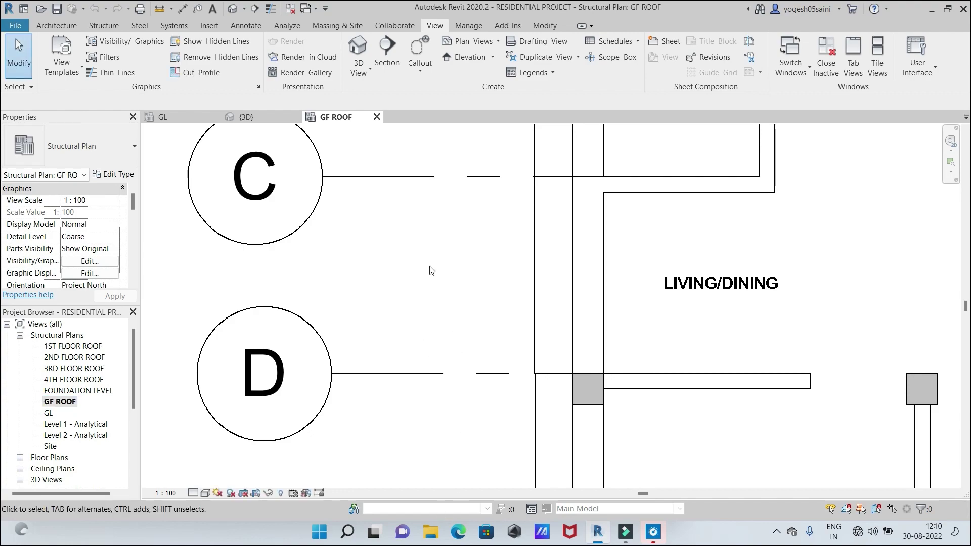
{"action": "middle_click_drag", "start_coordinate": [429, 271], "coordinate": [436, 362]}
{"action": "middle_click_drag", "start_coordinate": [412, 122], "coordinate": [440, 407]}
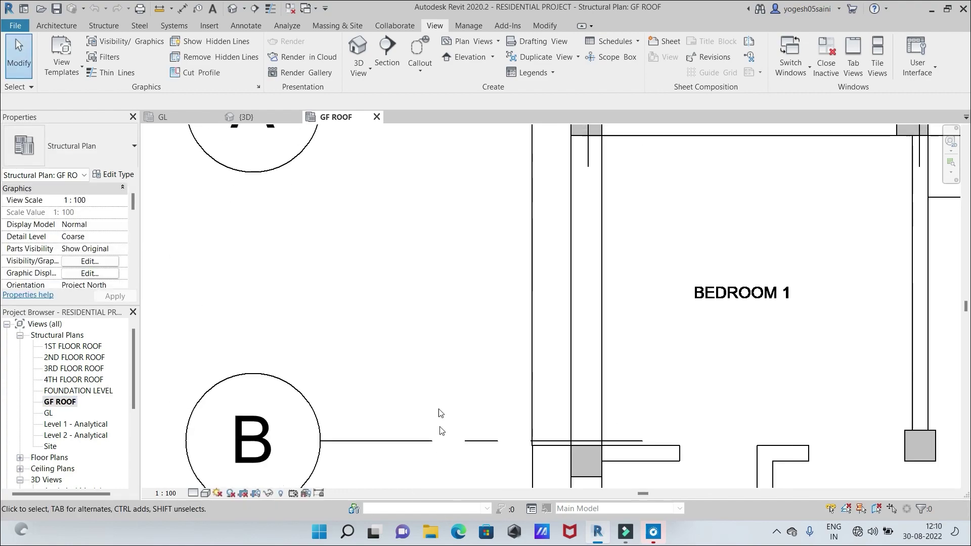
{"action": "middle_click_drag", "start_coordinate": [446, 275], "coordinate": [424, 454]}
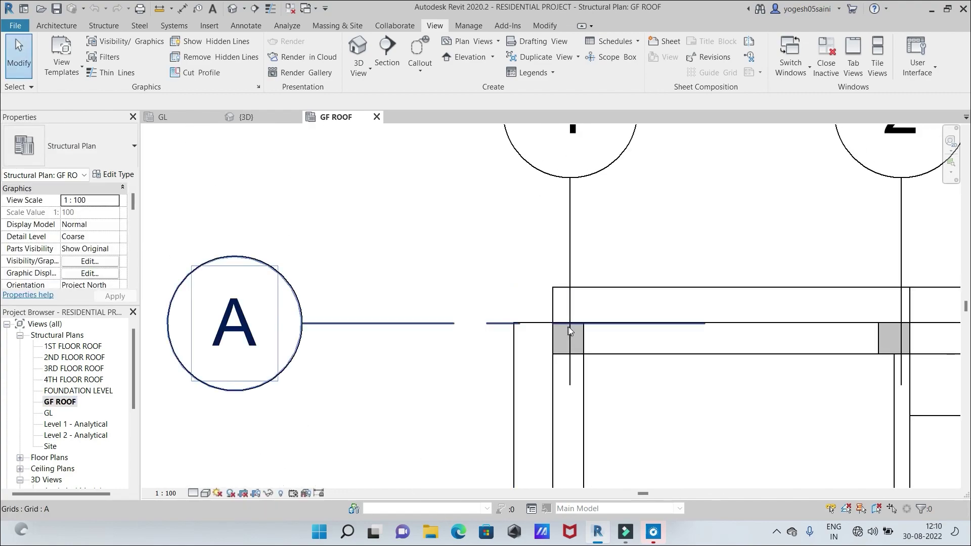
{"action": "scroll", "coordinate": [606, 346], "scroll_direction": "up", "scroll_amount": 3}
{"action": "scroll", "coordinate": [606, 346], "scroll_direction": "down", "scroll_amount": 5}
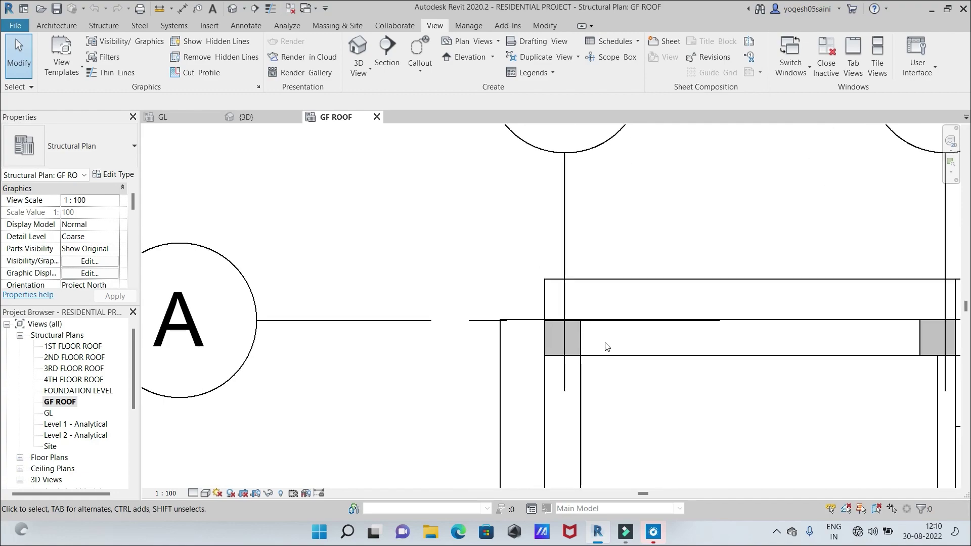
{"action": "scroll", "coordinate": [606, 346], "scroll_direction": "down", "scroll_amount": 4}
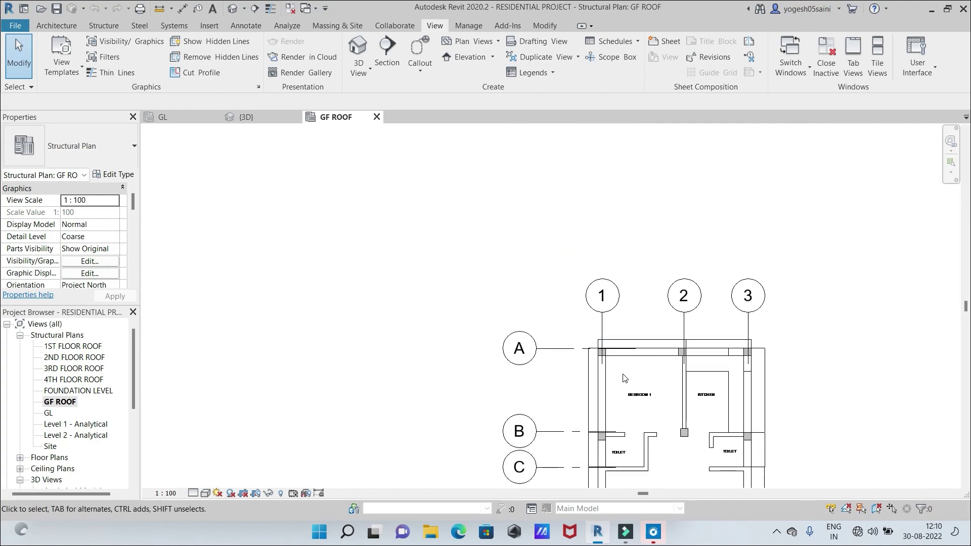
{"action": "middle_click_drag", "start_coordinate": [630, 390], "coordinate": [559, 268]}
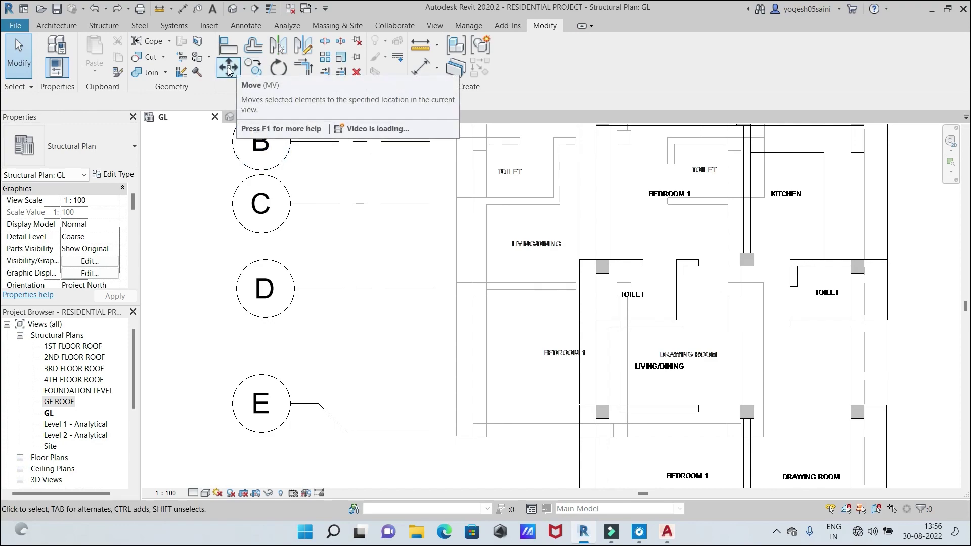
Move the imported ground floor plan in the GL plan sideways by hand until its vertical walls meet those of the faded underlay
{"action": "left_click", "coordinate": [581, 232]}
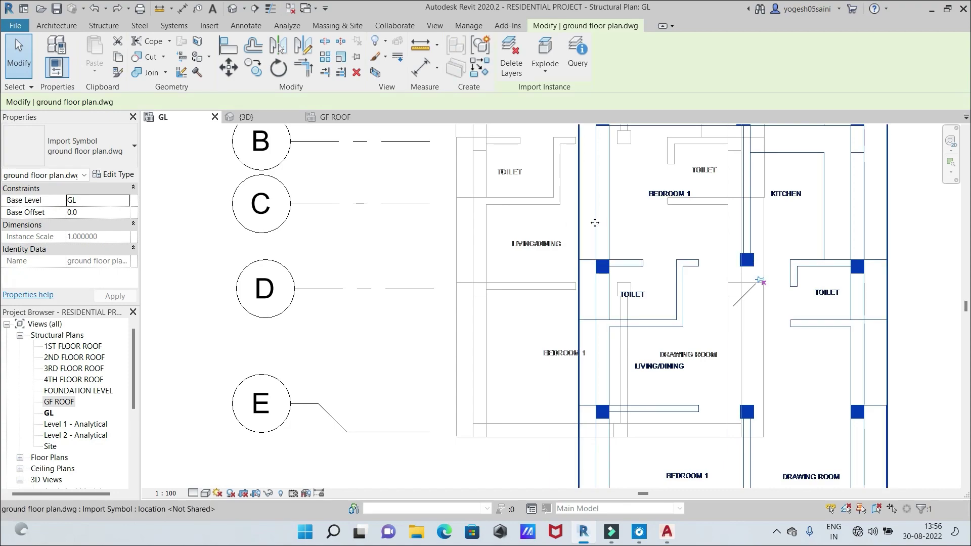
{"action": "left_click", "coordinate": [595, 222]}
{"action": "left_click_drag", "start_coordinate": [595, 222], "coordinate": [468, 196]}
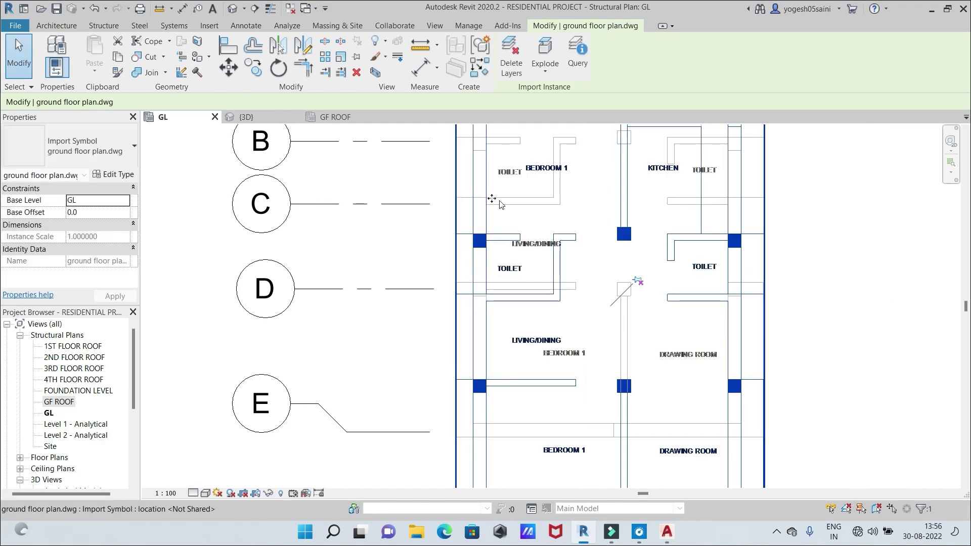
{"action": "middle_click_drag", "start_coordinate": [588, 250], "coordinate": [584, 411]}
{"action": "scroll", "coordinate": [560, 362], "scroll_direction": "up", "scroll_amount": 3}
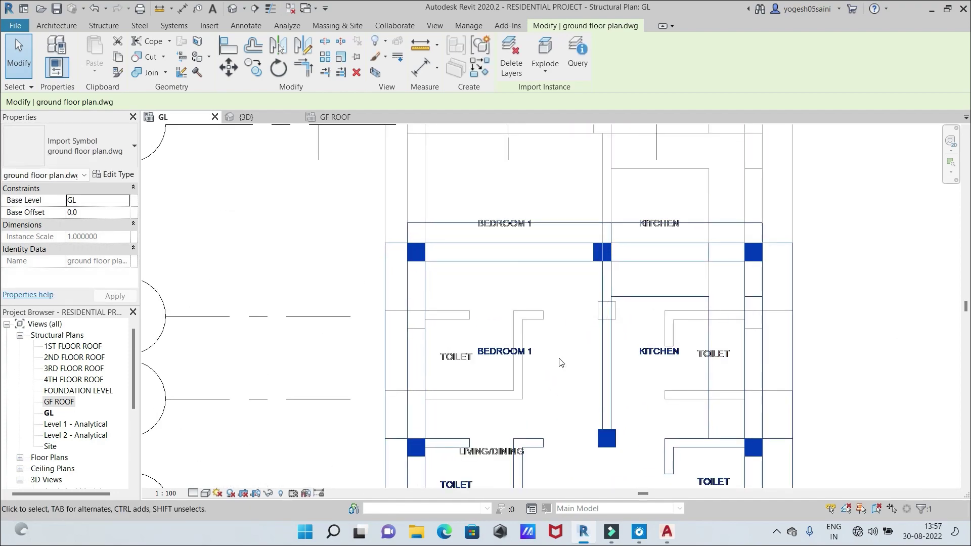
Shift the ground floor plan upward by hand over the underlay and check how its rooms and columns match
{"action": "scroll", "coordinate": [560, 362], "scroll_direction": "down", "scroll_amount": 4}
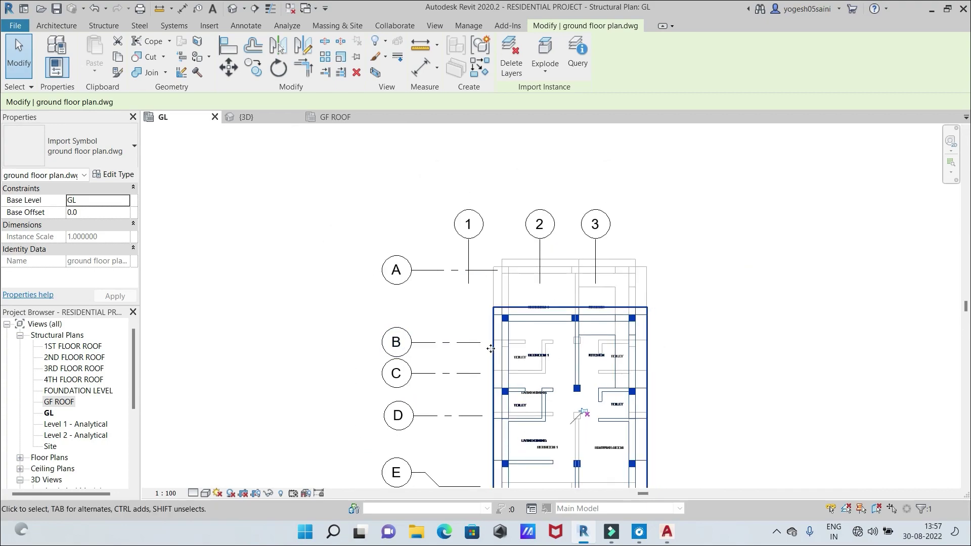
{"action": "left_click_drag", "start_coordinate": [494, 349], "coordinate": [496, 304]}
{"action": "scroll", "coordinate": [657, 366], "scroll_direction": "down", "scroll_amount": 5}
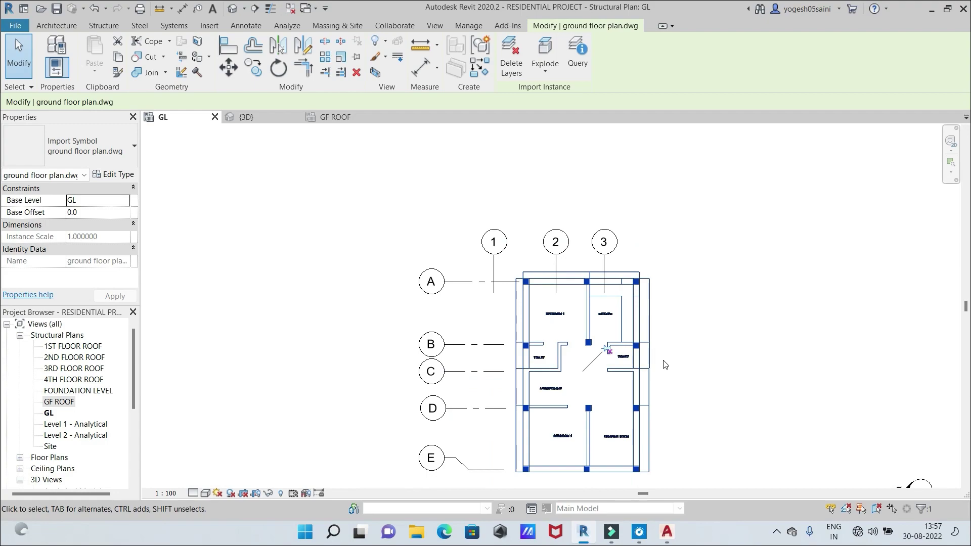
{"action": "scroll", "coordinate": [604, 374], "scroll_direction": "up", "scroll_amount": 3}
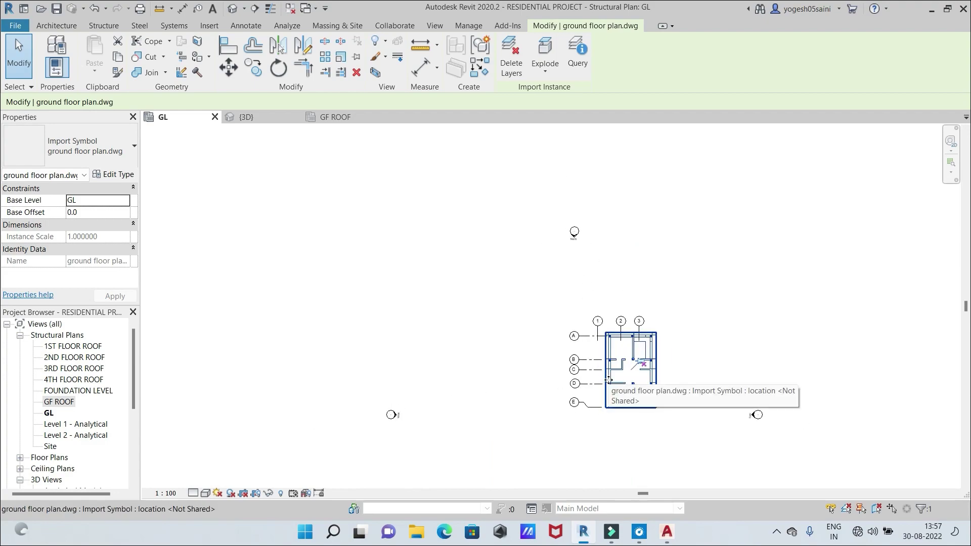
{"action": "scroll", "coordinate": [603, 377], "scroll_direction": "up", "scroll_amount": 5}
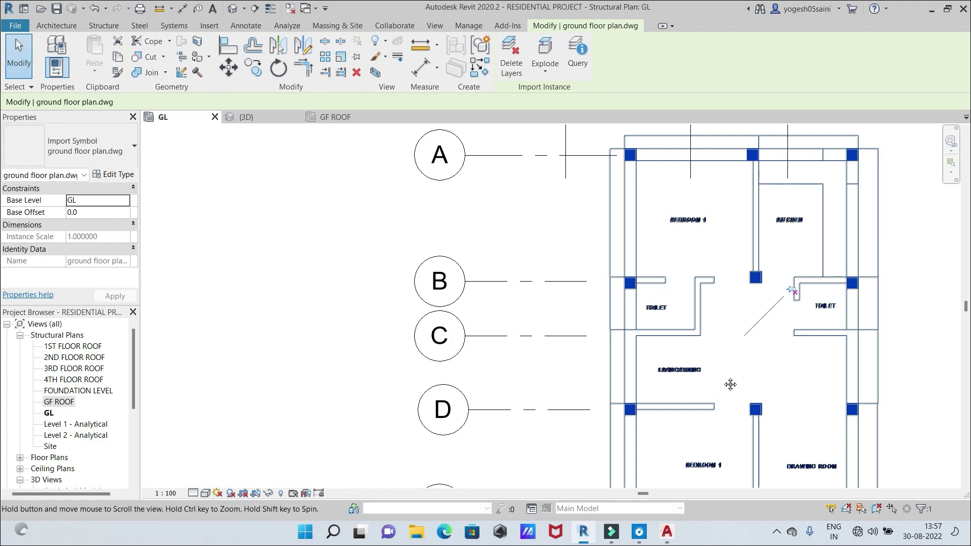
{"action": "middle_click_drag", "start_coordinate": [728, 383], "coordinate": [572, 269]}
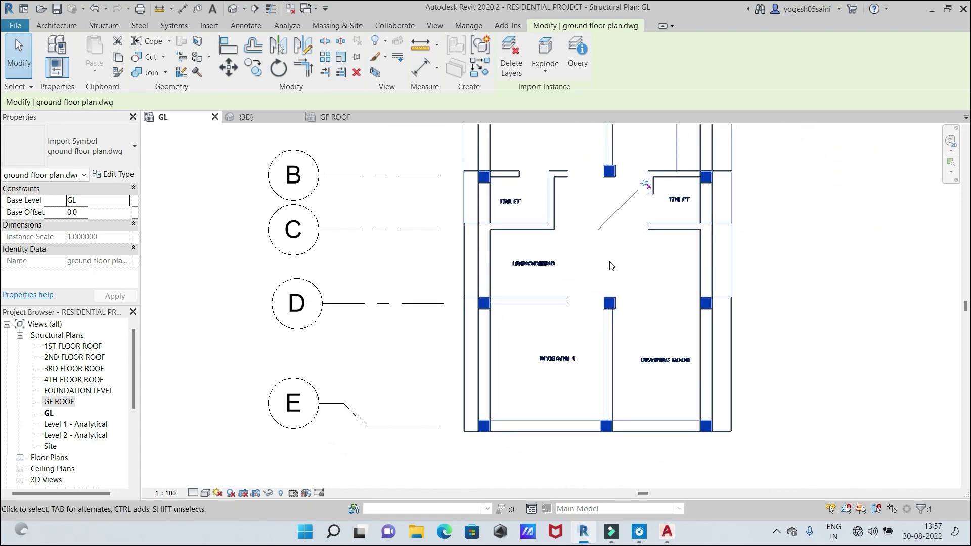
{"action": "scroll", "coordinate": [611, 265], "scroll_direction": "down", "scroll_amount": 1}
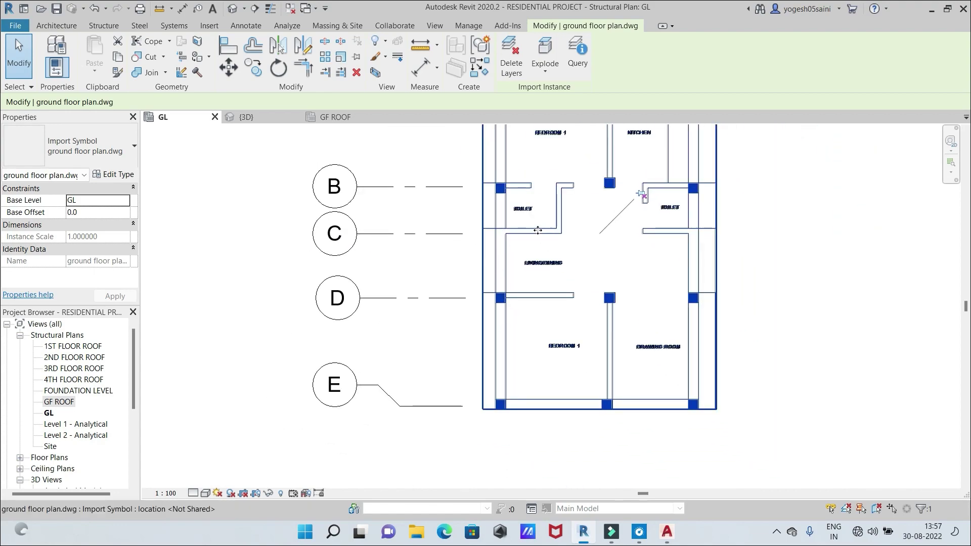
Move the ground floor plan off the underlay again, to the right and slightly down
{"action": "left_click_drag", "start_coordinate": [537, 229], "coordinate": [618, 240]}
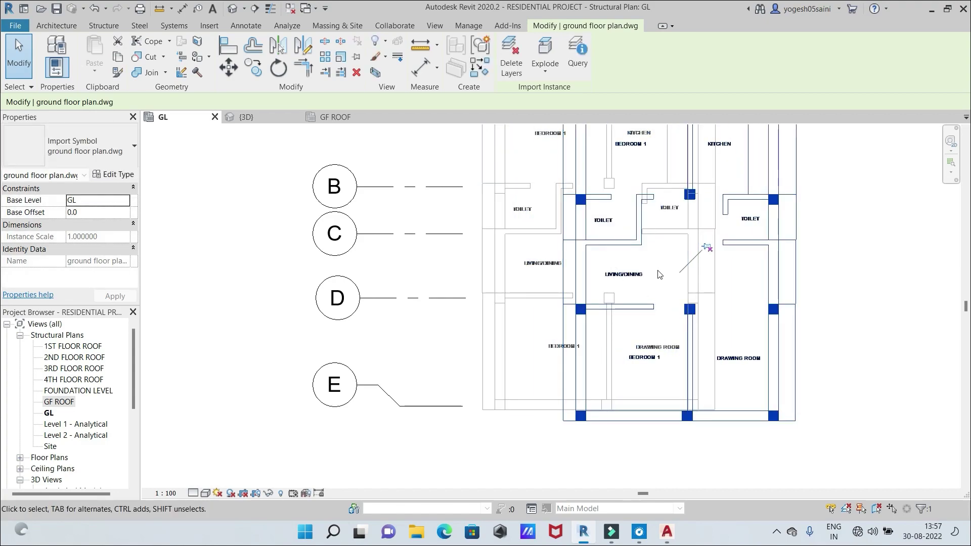
{"action": "middle_click_drag", "start_coordinate": [656, 274], "coordinate": [691, 333]}
{"action": "scroll", "coordinate": [691, 333], "scroll_direction": "down", "scroll_amount": 1}
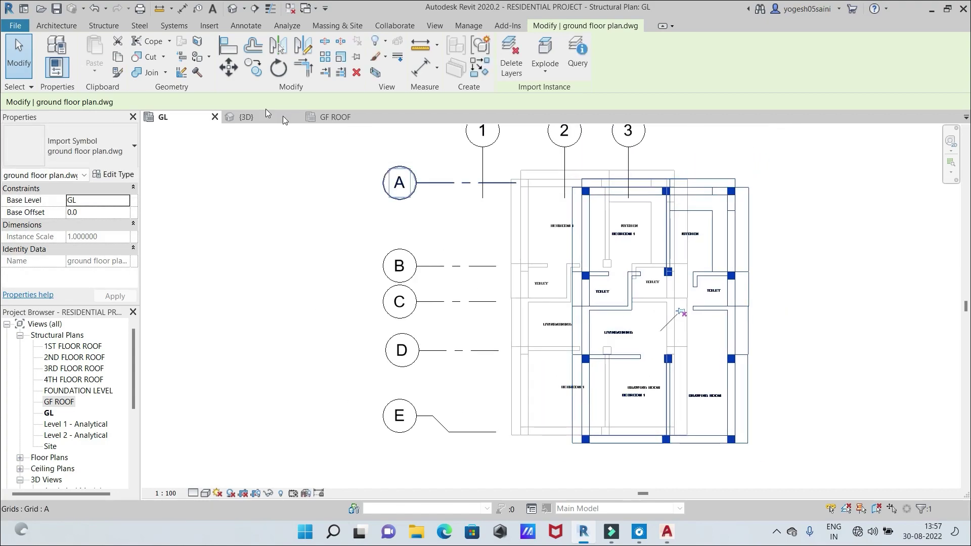
Align the ground floor plan's left vertical wall line with the matching line of the underlay plan and lock the alignment
{"action": "left_click", "coordinate": [237, 56]}
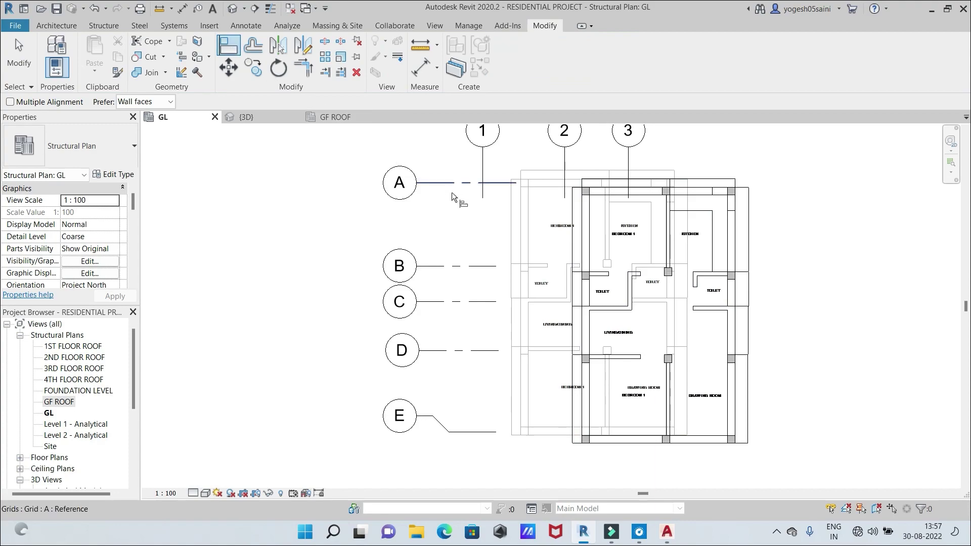
{"action": "left_click", "coordinate": [518, 220]}
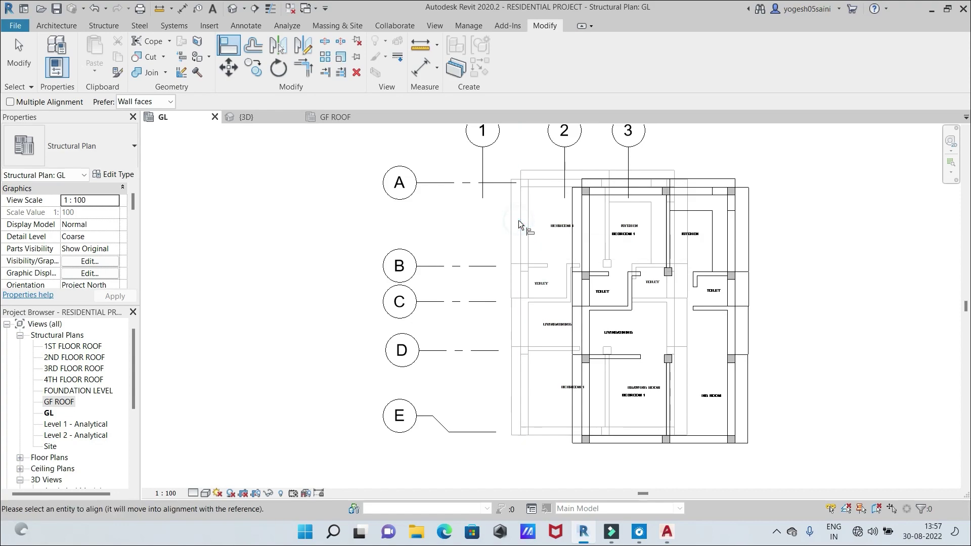
{"action": "left_click", "coordinate": [582, 235]}
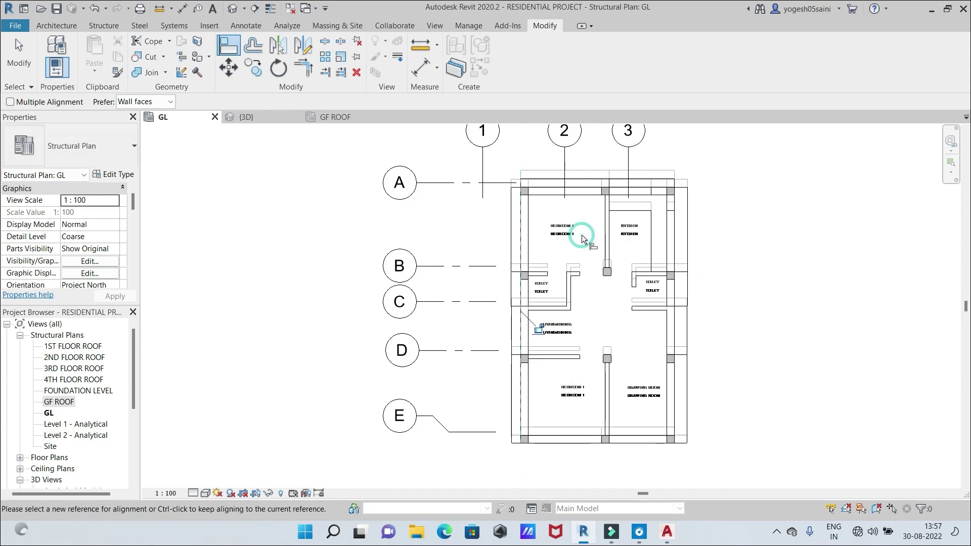
{"action": "left_click", "coordinate": [539, 330]}
{"action": "scroll", "coordinate": [594, 290], "scroll_direction": "down", "scroll_amount": 1}
{"action": "scroll", "coordinate": [593, 289], "scroll_direction": "up", "scroll_amount": 5}
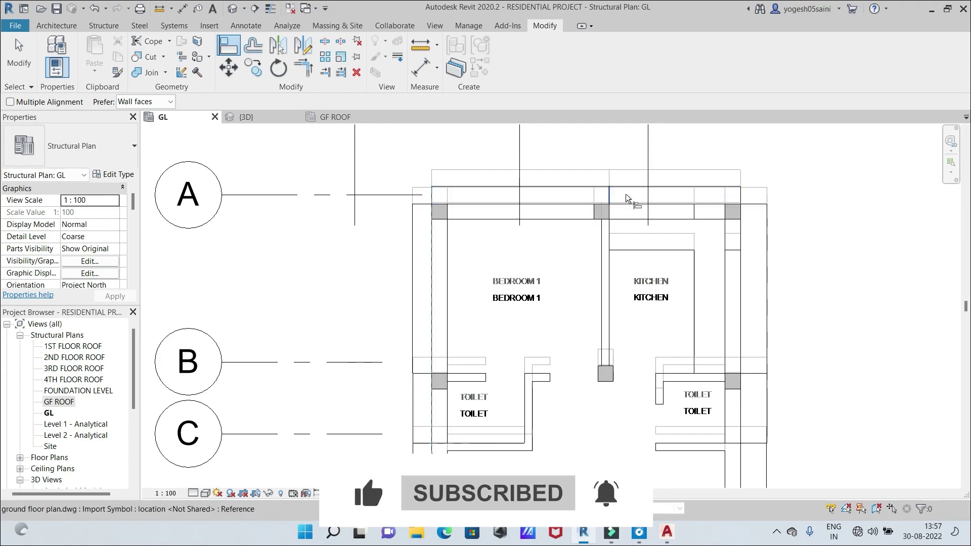
Try to align the first floor plan's upper wall line with the ground floor plan above Bedroom 1, and undo the alignment
{"action": "scroll", "coordinate": [626, 193], "scroll_direction": "up", "scroll_amount": 2}
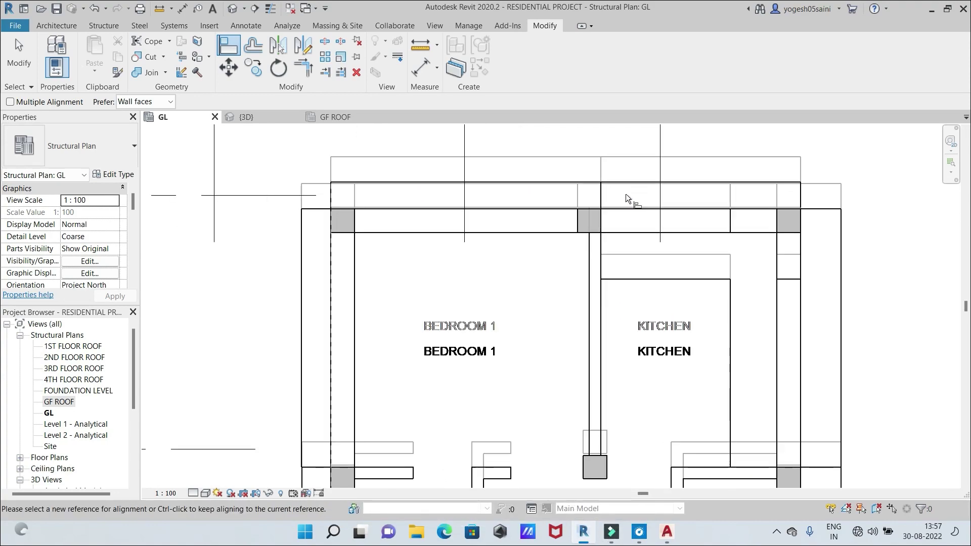
{"action": "left_click", "coordinate": [526, 203]}
{"action": "left_click", "coordinate": [630, 238]}
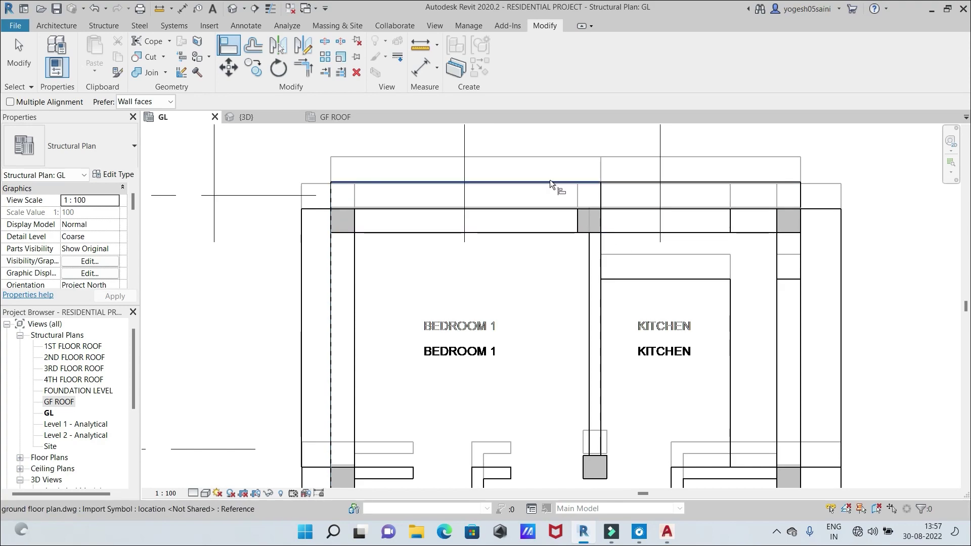
{"action": "scroll", "coordinate": [603, 180], "scroll_direction": "up", "scroll_amount": 1}
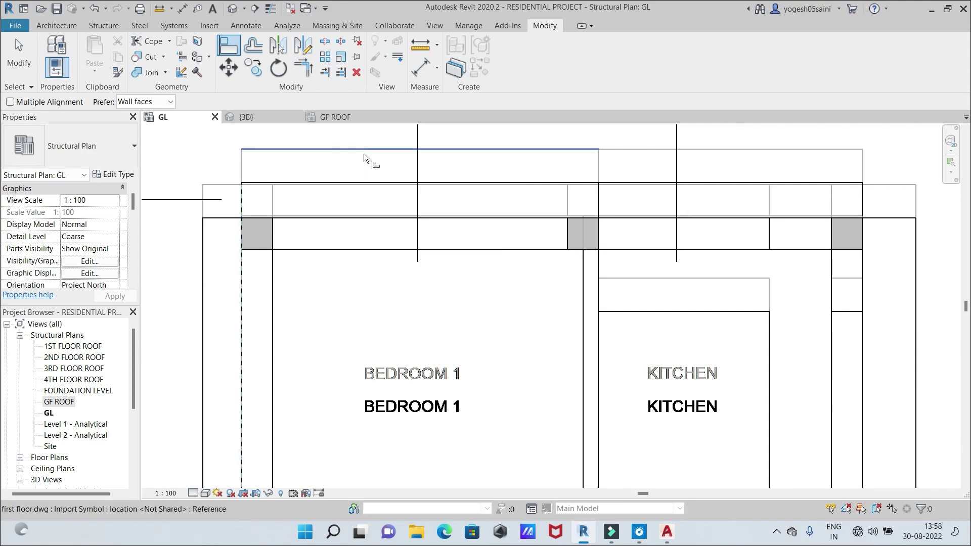
{"action": "left_click", "coordinate": [412, 183]}
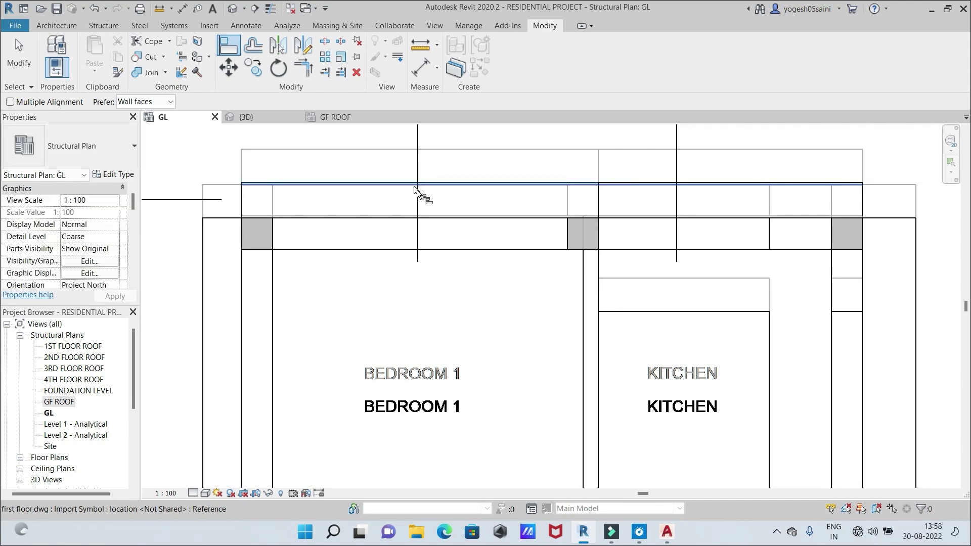
{"action": "left_click", "coordinate": [460, 220]}
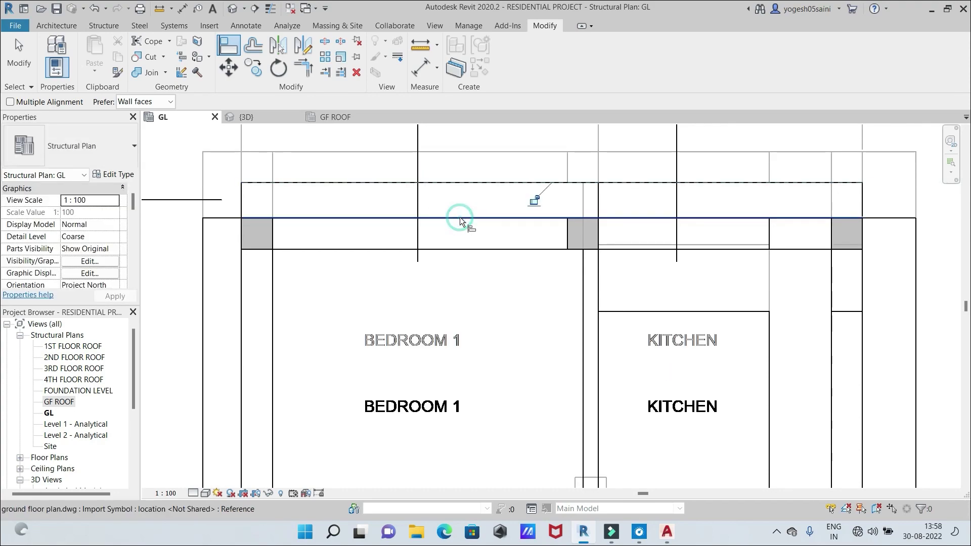
{"action": "scroll", "coordinate": [459, 306], "scroll_direction": "down", "scroll_amount": 1}
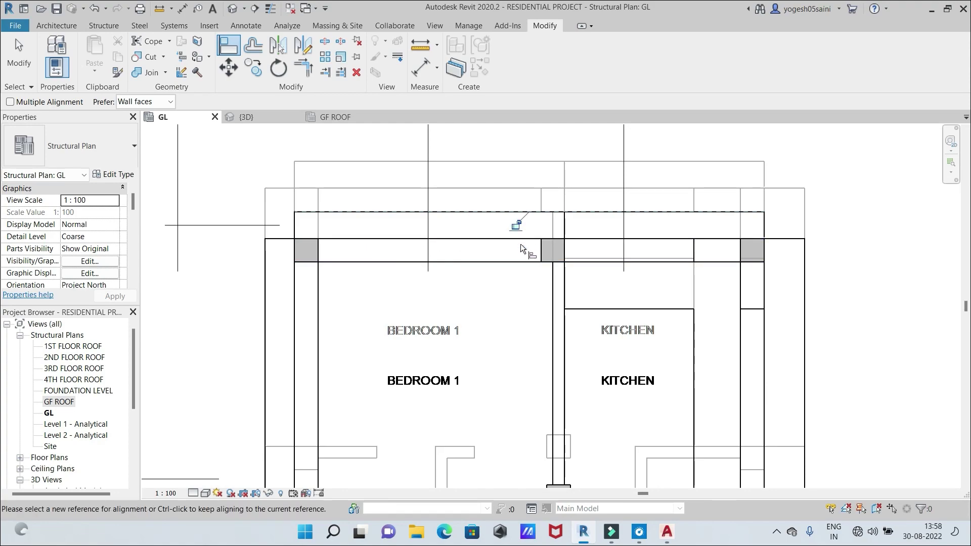
{"action": "scroll", "coordinate": [520, 244], "scroll_direction": "up", "scroll_amount": 1}
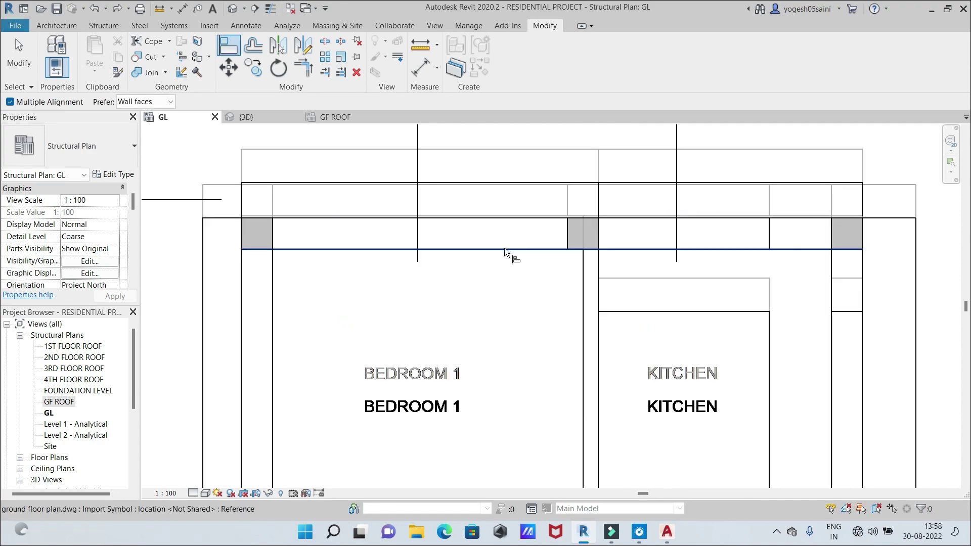
{"action": "key", "text": "z"}
{"action": "key", "text": "f"}
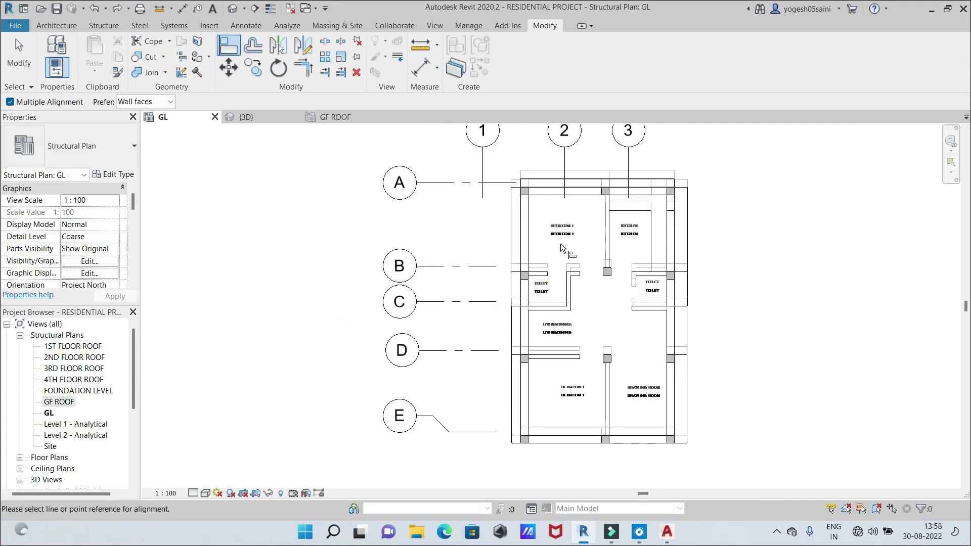
{"action": "key", "text": "ctrl+z"}
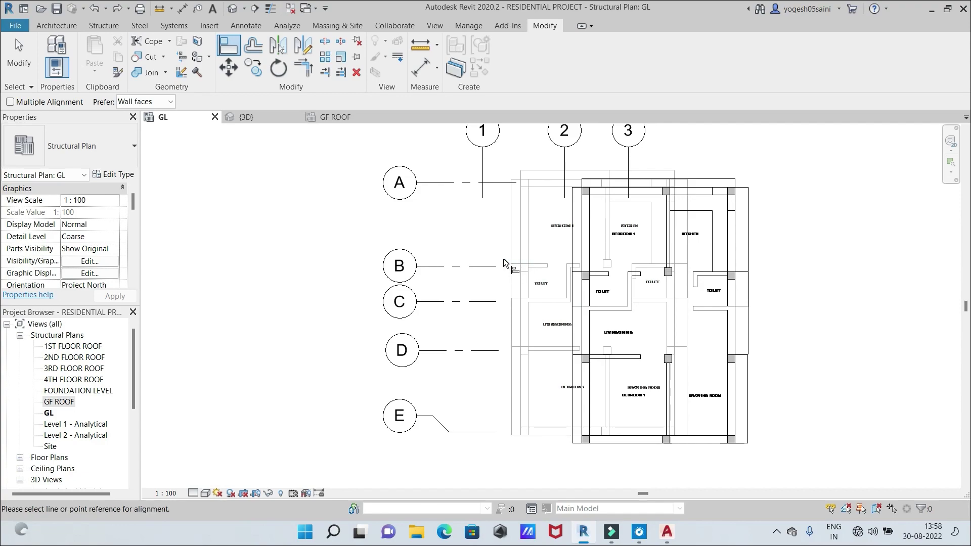
Align the ground floor plan's left wall line beside Bedroom 1 with the matching first floor plan line and lock it
{"action": "left_click", "coordinate": [520, 317]}
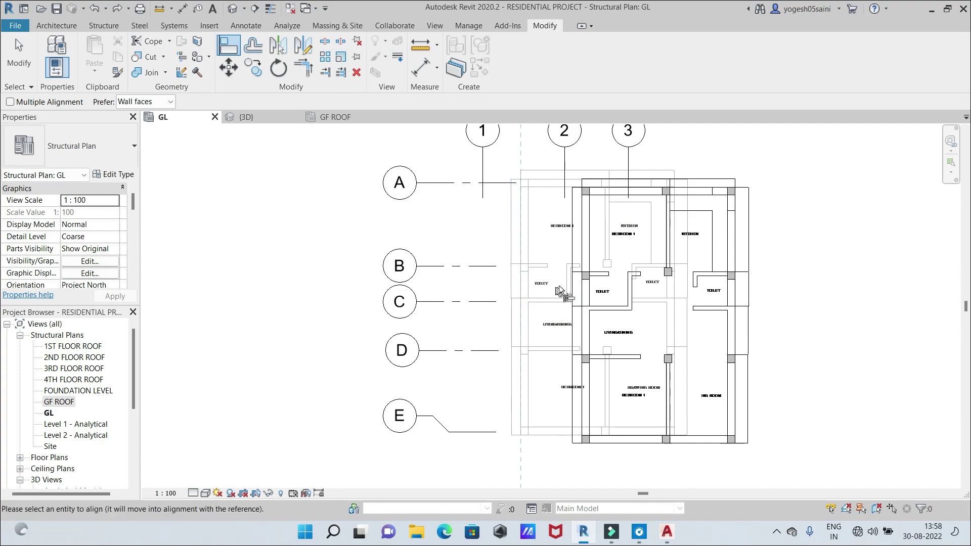
{"action": "left_click", "coordinate": [582, 296]}
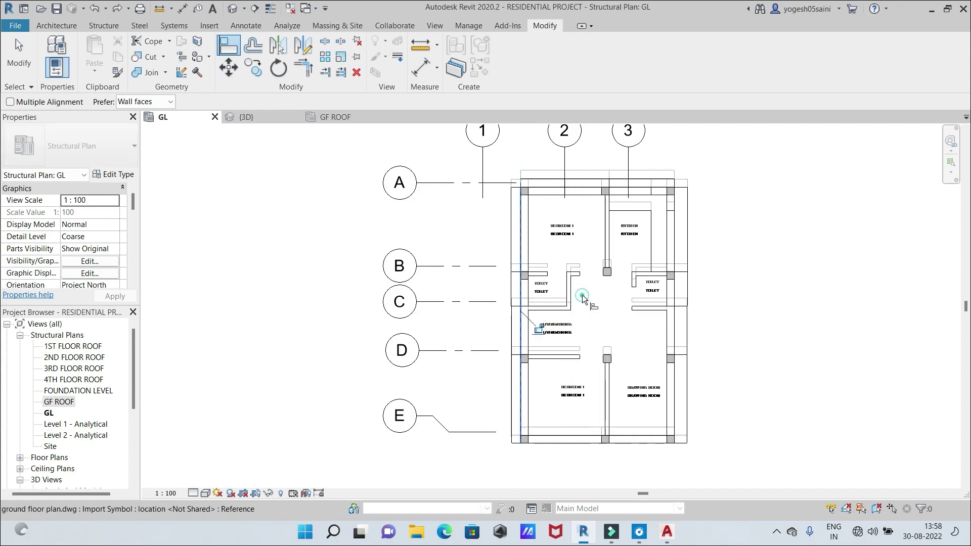
{"action": "middle_click_drag", "start_coordinate": [588, 237], "coordinate": [579, 281]}
{"action": "scroll", "coordinate": [580, 281], "scroll_direction": "up", "scroll_amount": 1}
{"action": "left_click", "coordinate": [533, 408]}
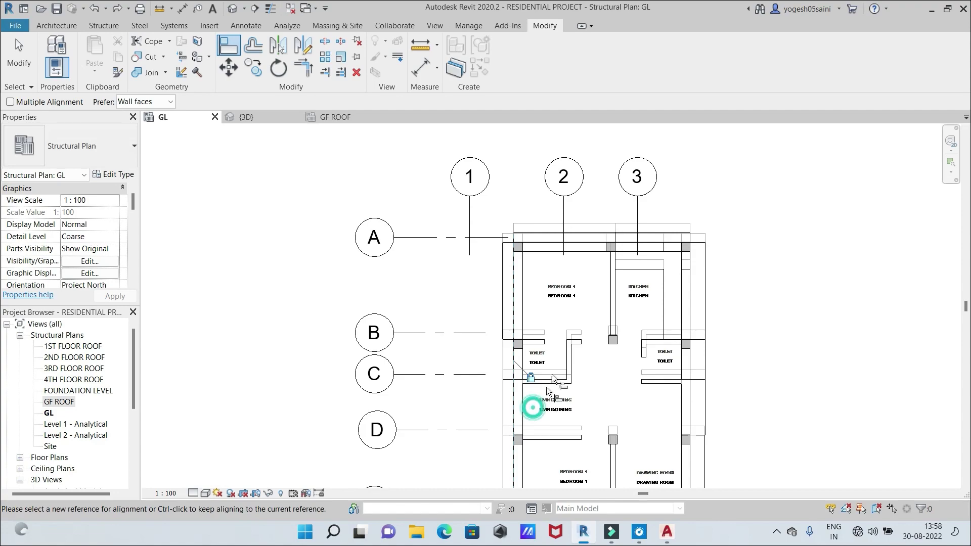
Align the ground floor plan's upper wall line above Bedroom 1 and Kitchen with the matching first floor plan line
{"action": "scroll", "coordinate": [592, 281], "scroll_direction": "down", "scroll_amount": 5}
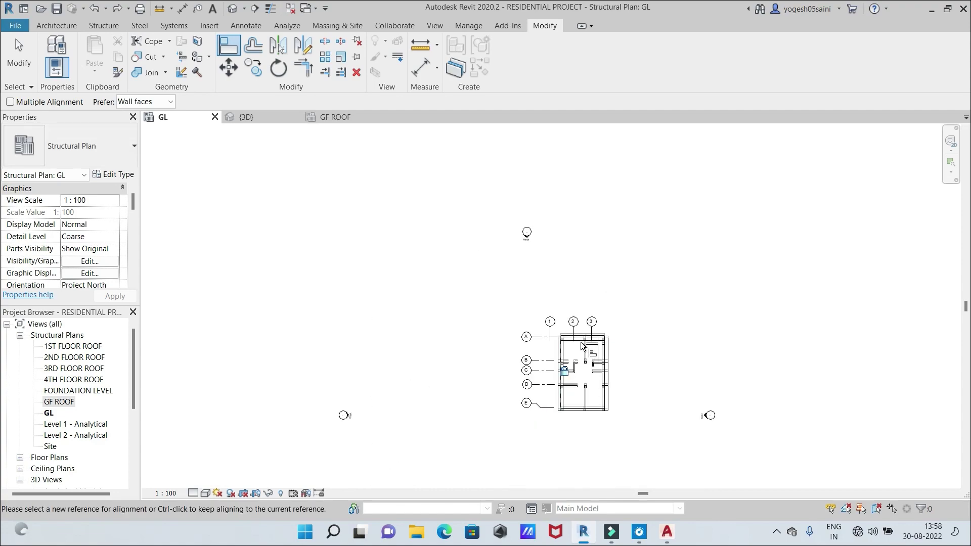
{"action": "scroll", "coordinate": [581, 345], "scroll_direction": "up", "scroll_amount": 8}
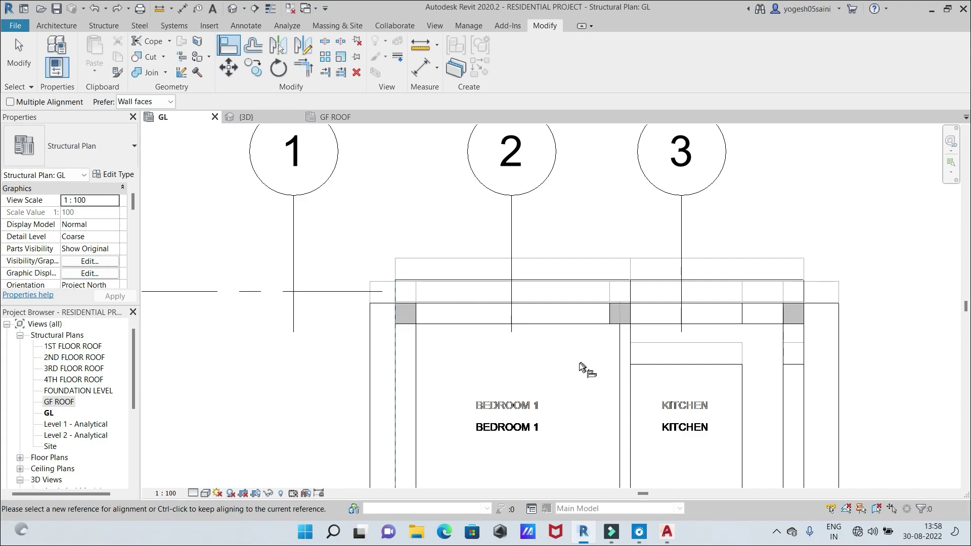
{"action": "middle_click_drag", "start_coordinate": [586, 369], "coordinate": [585, 365]}
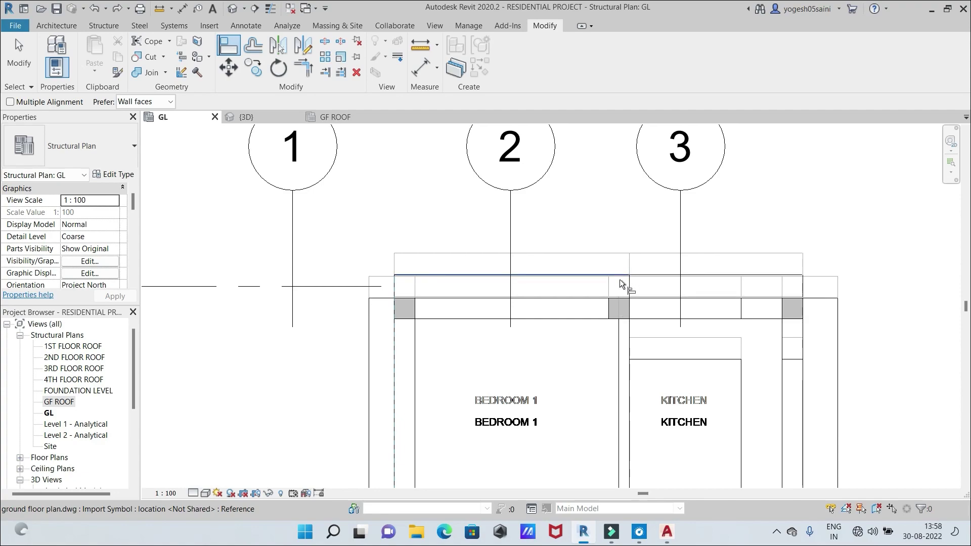
{"action": "scroll", "coordinate": [620, 279], "scroll_direction": "up", "scroll_amount": 5}
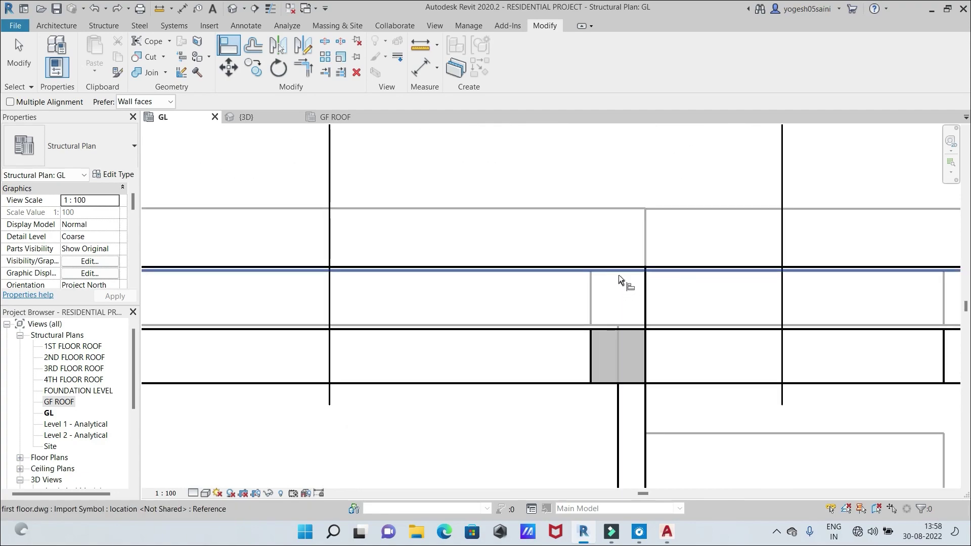
{"action": "left_click", "coordinate": [619, 276]}
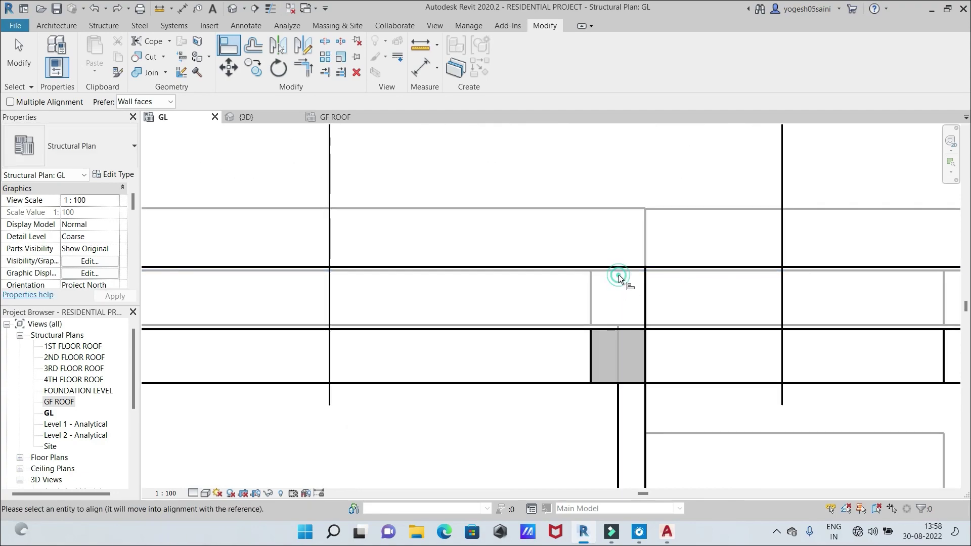
{"action": "left_click", "coordinate": [541, 328]}
{"action": "scroll", "coordinate": [470, 388], "scroll_direction": "down", "scroll_amount": 5}
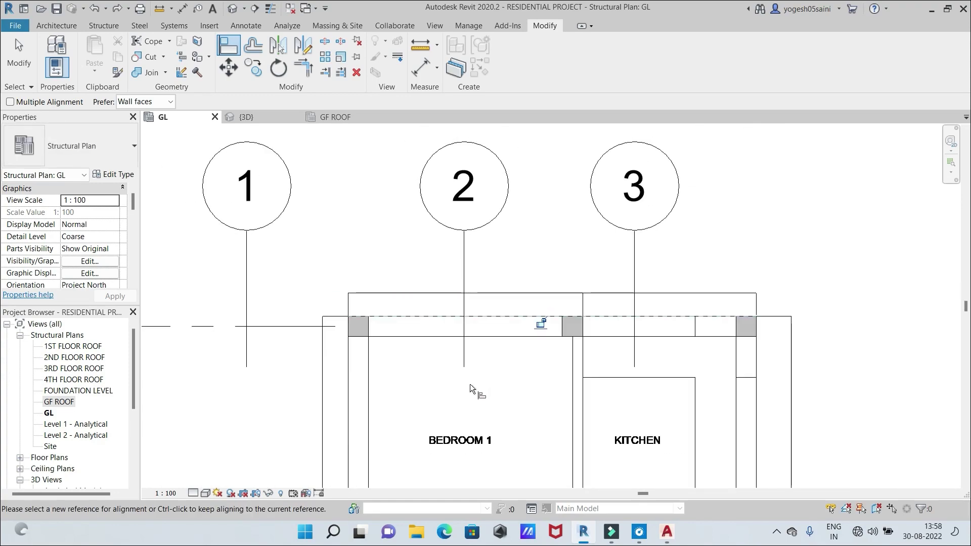
Lock the alignment of the two floor plans' upper wall lines and end the Align command
{"action": "middle_click_drag", "start_coordinate": [471, 389], "coordinate": [583, 248]}
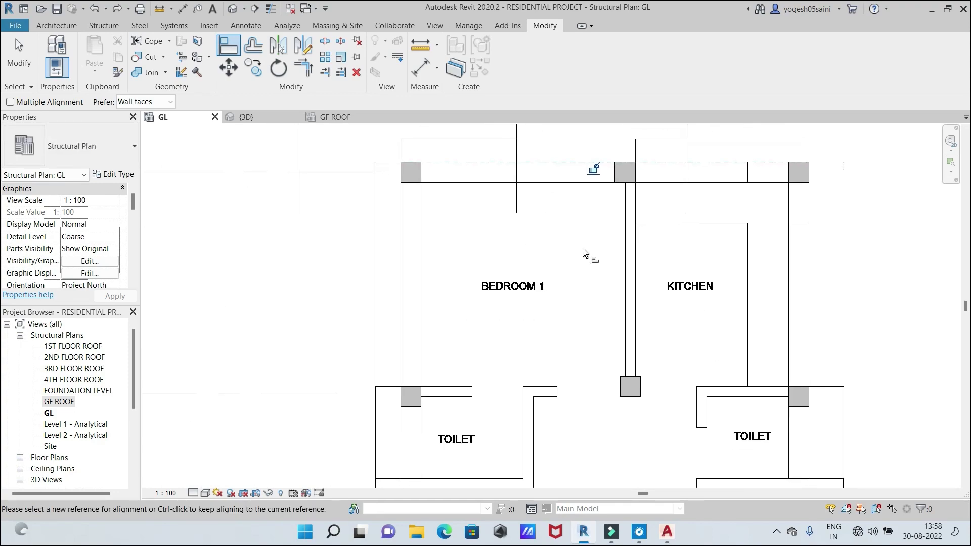
{"action": "scroll", "coordinate": [583, 248], "scroll_direction": "down", "scroll_amount": 4}
{"action": "scroll", "coordinate": [583, 248], "scroll_direction": "up", "scroll_amount": 3}
{"action": "scroll", "coordinate": [582, 260], "scroll_direction": "down", "scroll_amount": 4}
{"action": "scroll", "coordinate": [582, 259], "scroll_direction": "up", "scroll_amount": 1}
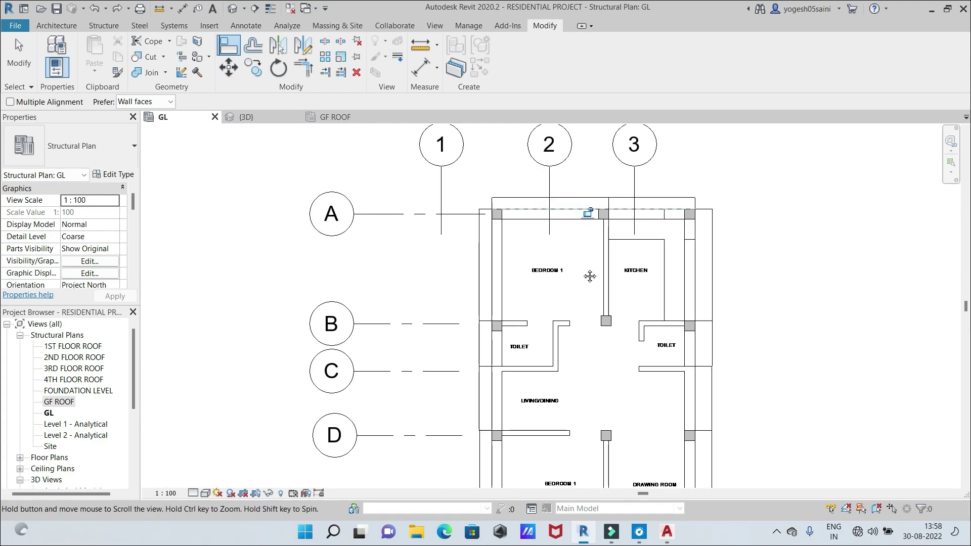
{"action": "middle_click_drag", "start_coordinate": [588, 274], "coordinate": [582, 252]}
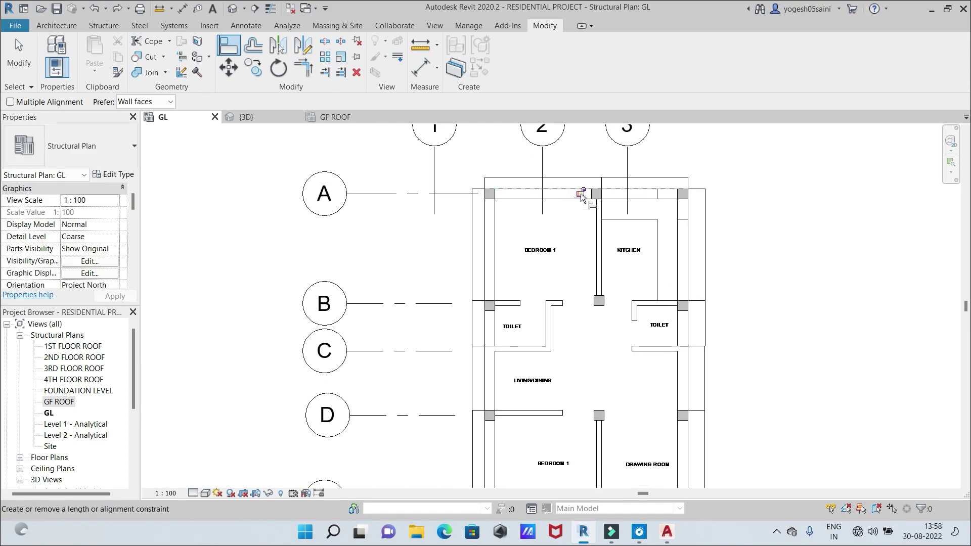
{"action": "left_click", "coordinate": [580, 194]}
{"action": "middle_click_drag", "start_coordinate": [573, 273], "coordinate": [738, 255]}
{"action": "key", "text": "Escape"}
Examine how grid lines A to E run across the walls and columns in the GL structural plan
{"action": "scroll", "coordinate": [738, 256], "scroll_direction": "up", "scroll_amount": 1}
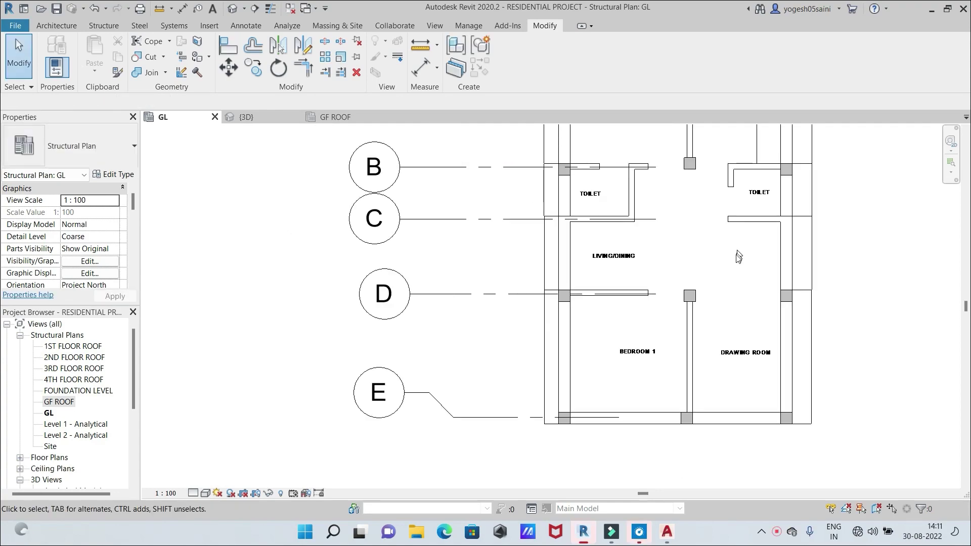
{"action": "scroll", "coordinate": [674, 268], "scroll_direction": "up", "scroll_amount": 5}
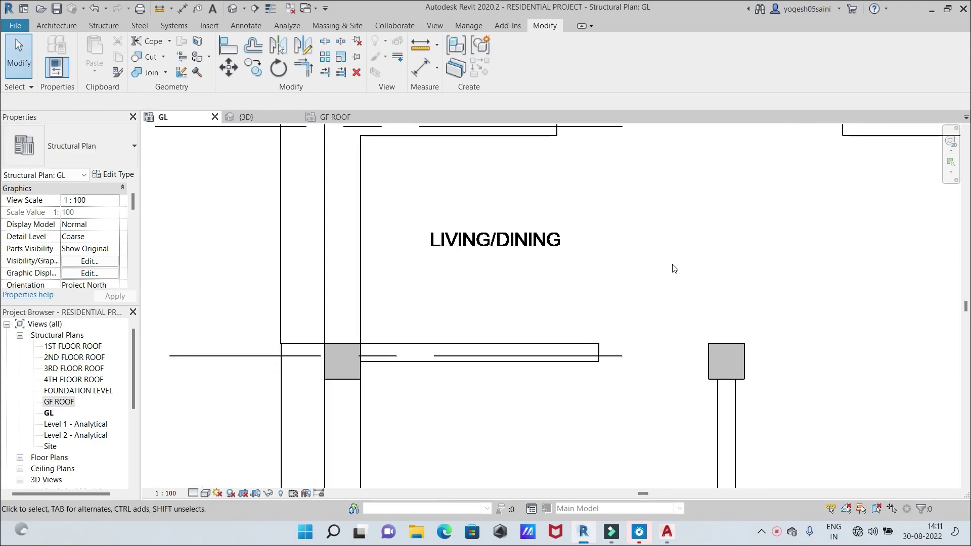
{"action": "middle_click_drag", "start_coordinate": [638, 225], "coordinate": [708, 350]}
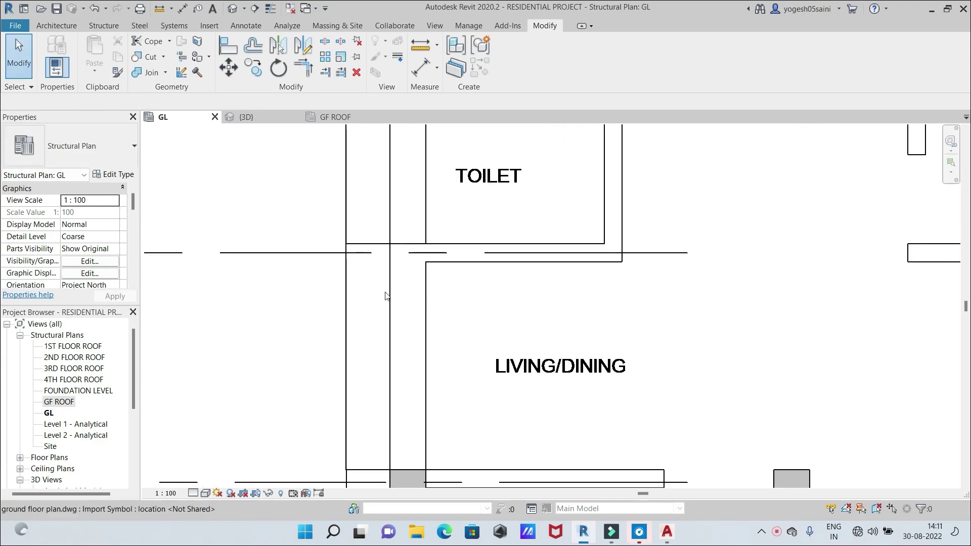
{"action": "middle_click_drag", "start_coordinate": [707, 198], "coordinate": [737, 330]}
{"action": "scroll", "coordinate": [738, 329], "scroll_direction": "up", "scroll_amount": 2}
{"action": "scroll", "coordinate": [737, 330], "scroll_direction": "down", "scroll_amount": 3}
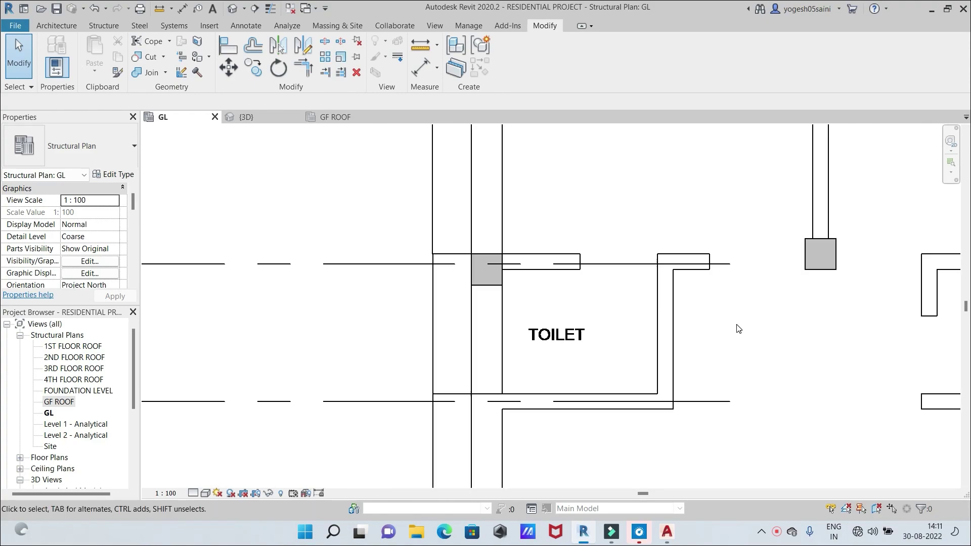
{"action": "scroll", "coordinate": [737, 329], "scroll_direction": "down", "scroll_amount": 1}
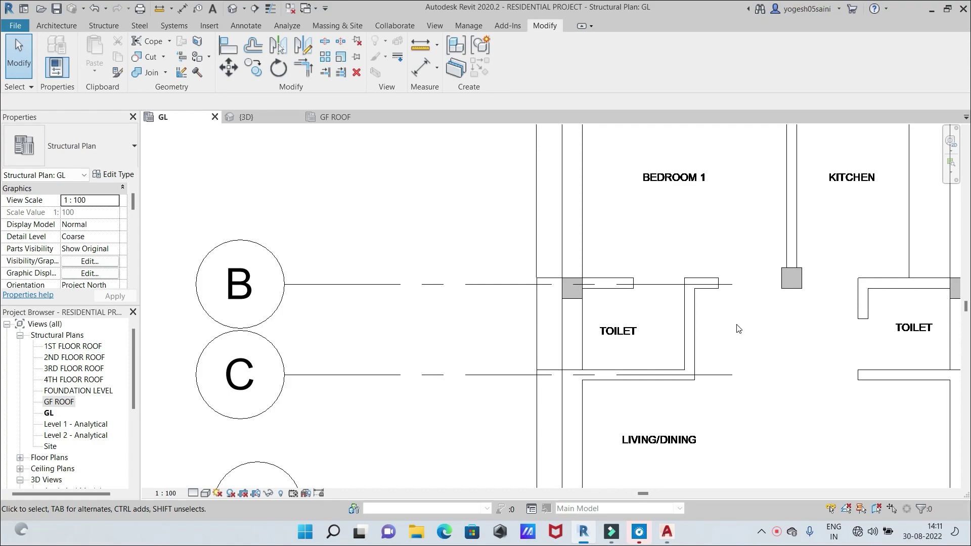
{"action": "scroll", "coordinate": [737, 329], "scroll_direction": "down", "scroll_amount": 2}
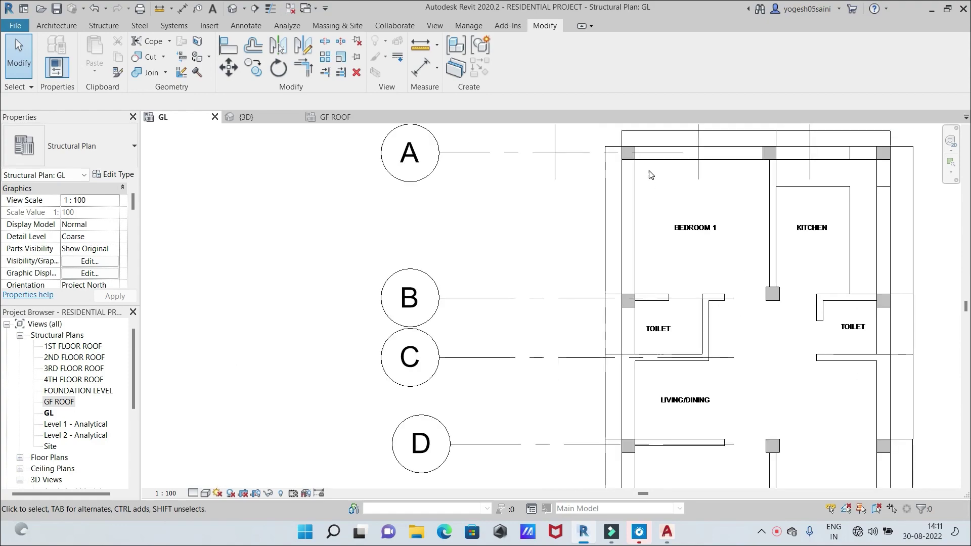
{"action": "scroll", "coordinate": [566, 253], "scroll_direction": "up", "scroll_amount": 2}
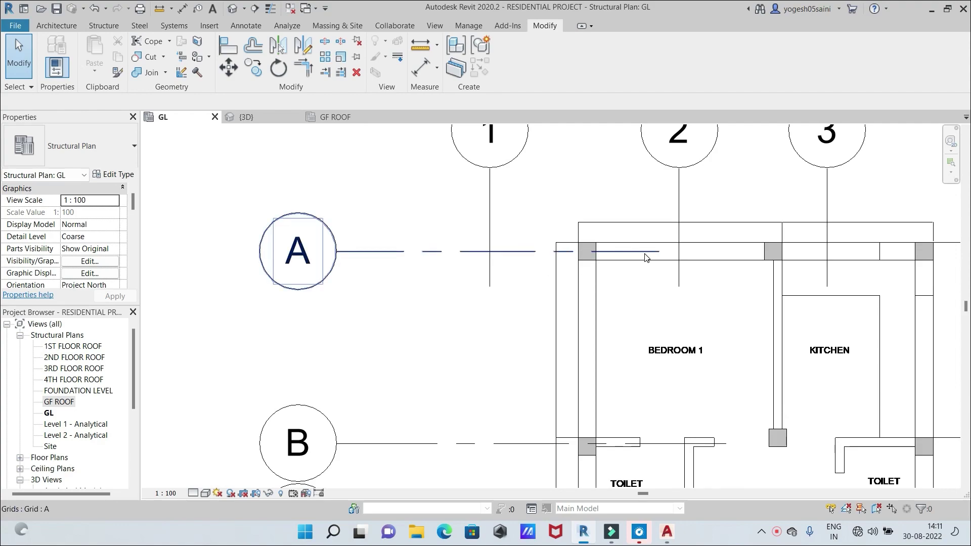
{"action": "middle_click_drag", "start_coordinate": [625, 379], "coordinate": [574, 193]}
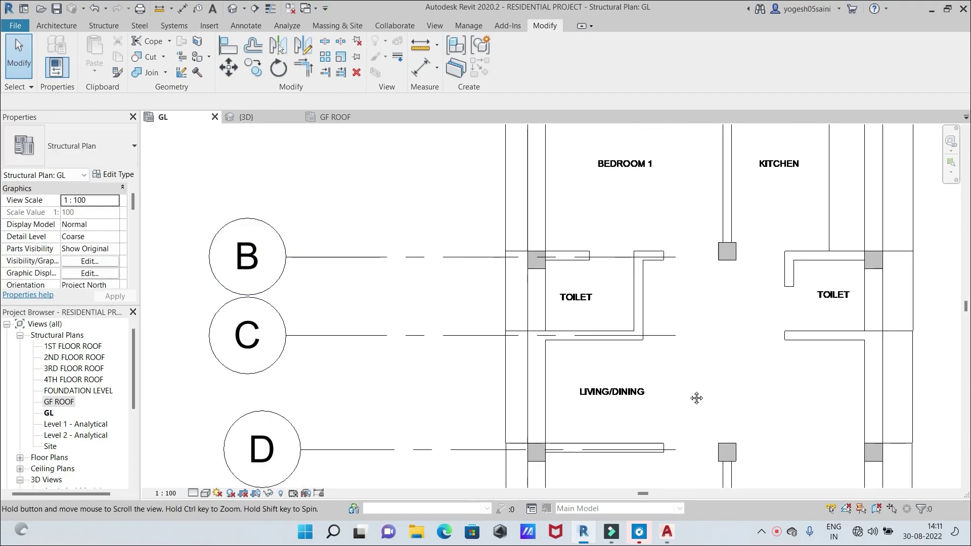
{"action": "middle_click_drag", "start_coordinate": [695, 397], "coordinate": [670, 281]}
{"action": "middle_click_drag", "start_coordinate": [593, 377], "coordinate": [605, 268]}
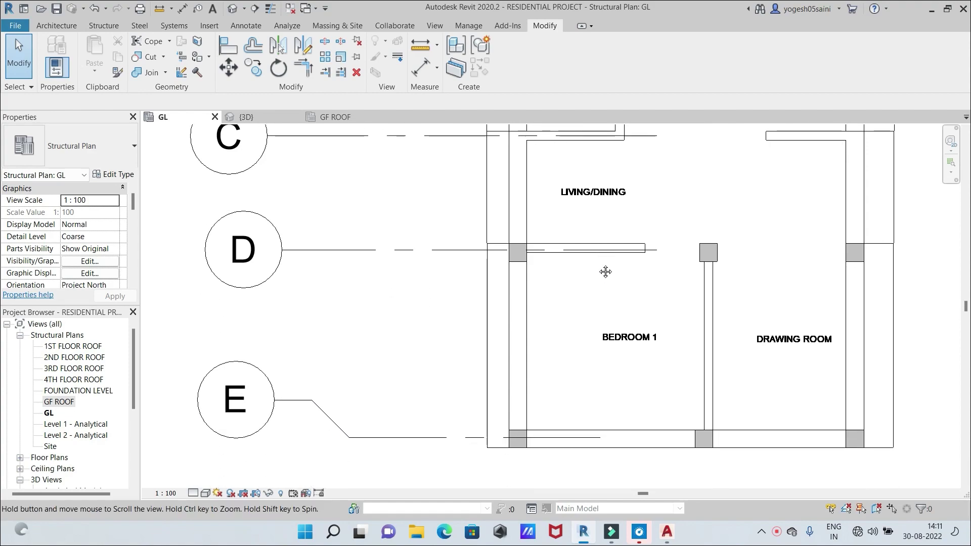
{"action": "middle_click_drag", "start_coordinate": [676, 317], "coordinate": [673, 339]}
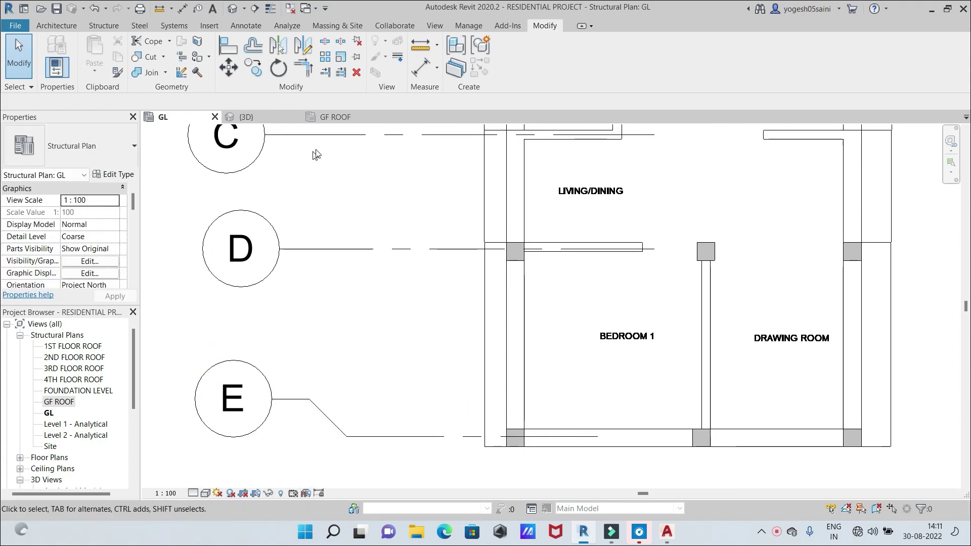
Switch to the GF ROOF structural plan and examine its grid lines against the walls and columns
{"action": "left_click", "coordinate": [327, 122]}
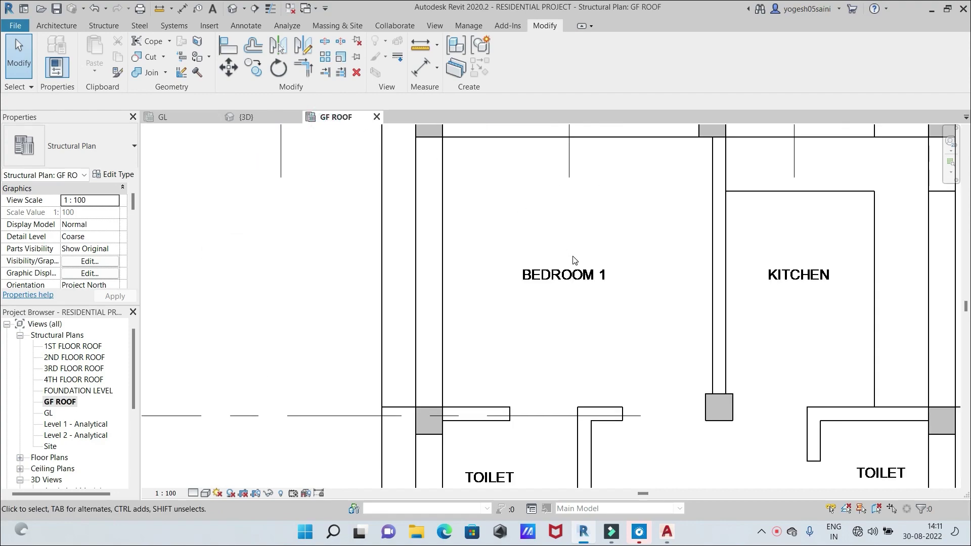
{"action": "scroll", "coordinate": [573, 223], "scroll_direction": "up", "scroll_amount": 1}
{"action": "scroll", "coordinate": [572, 220], "scroll_direction": "down", "scroll_amount": 3}
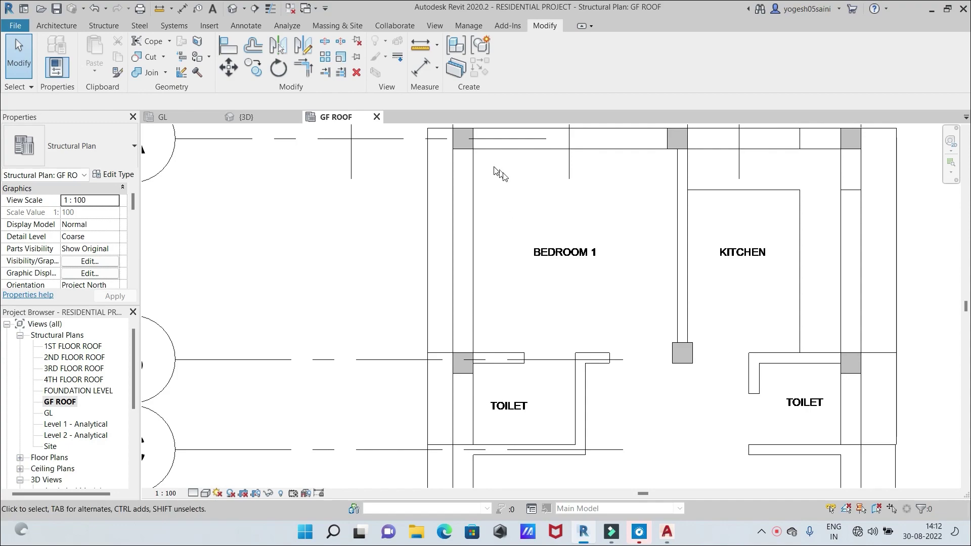
{"action": "middle_click_drag", "start_coordinate": [514, 330], "coordinate": [501, 230]}
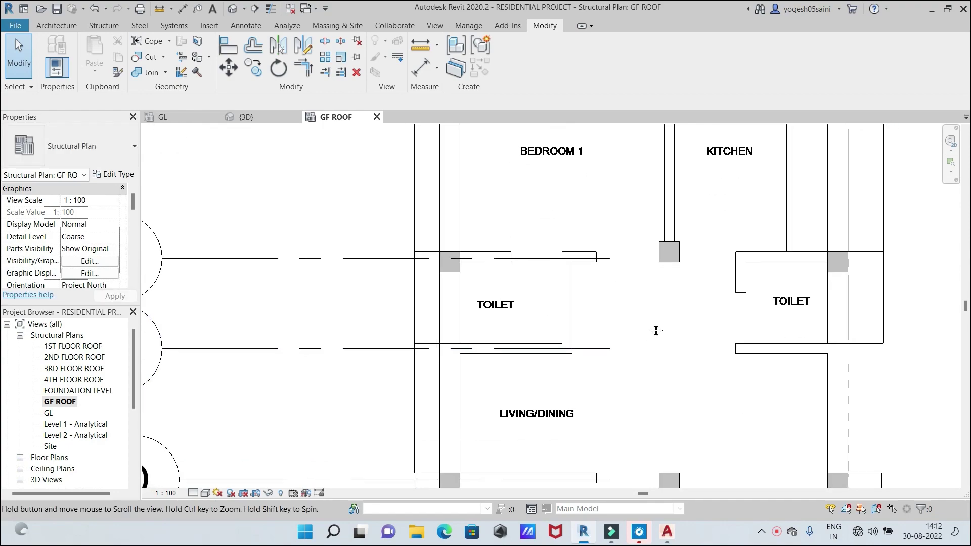
{"action": "middle_click_drag", "start_coordinate": [648, 415], "coordinate": [636, 234]}
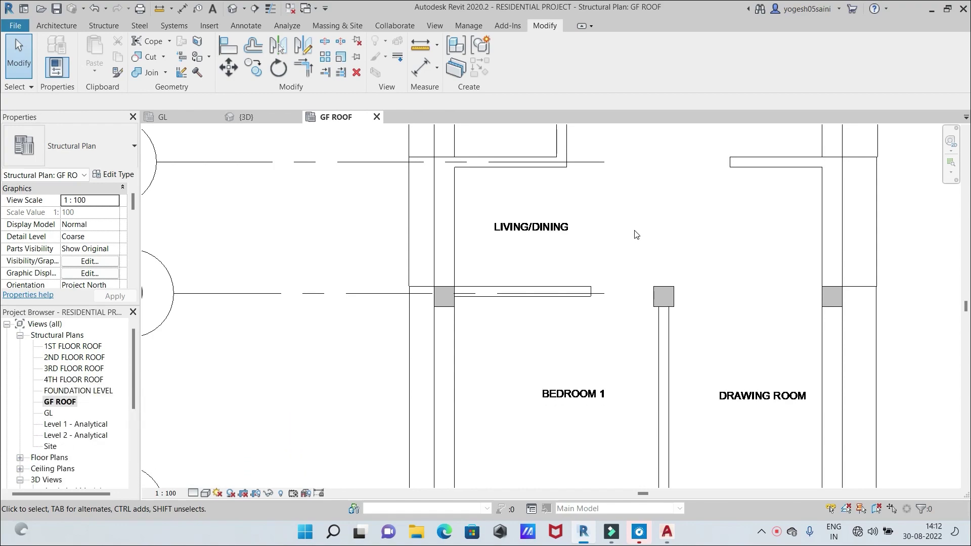
Examine the GF ROOF plan's grid lines C to E against the walls and columns around Bedroom 1, Drawing Room, Living/Dining and the toilets
{"action": "scroll", "coordinate": [636, 235], "scroll_direction": "down", "scroll_amount": 1}
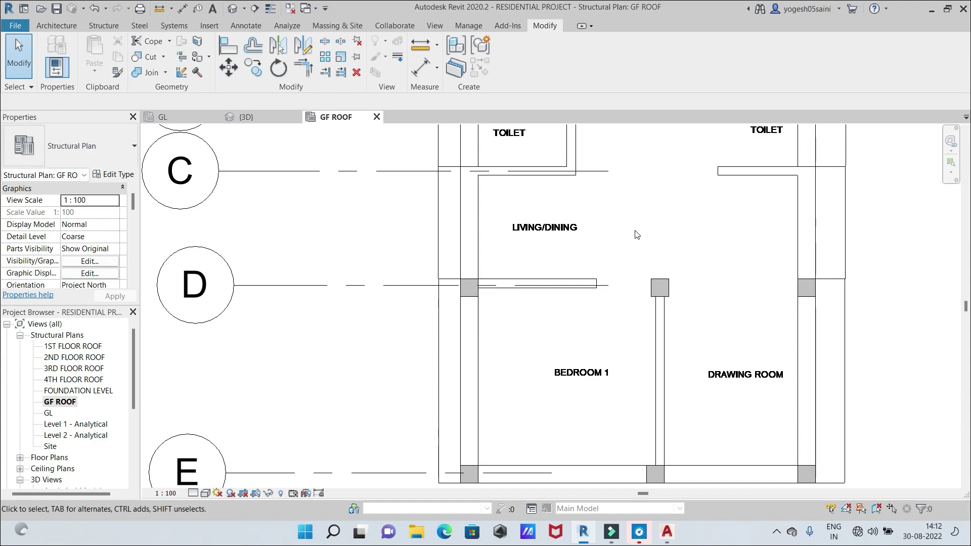
{"action": "scroll", "coordinate": [637, 235], "scroll_direction": "down", "scroll_amount": 1}
{"action": "middle_click_drag", "start_coordinate": [634, 246], "coordinate": [645, 218]}
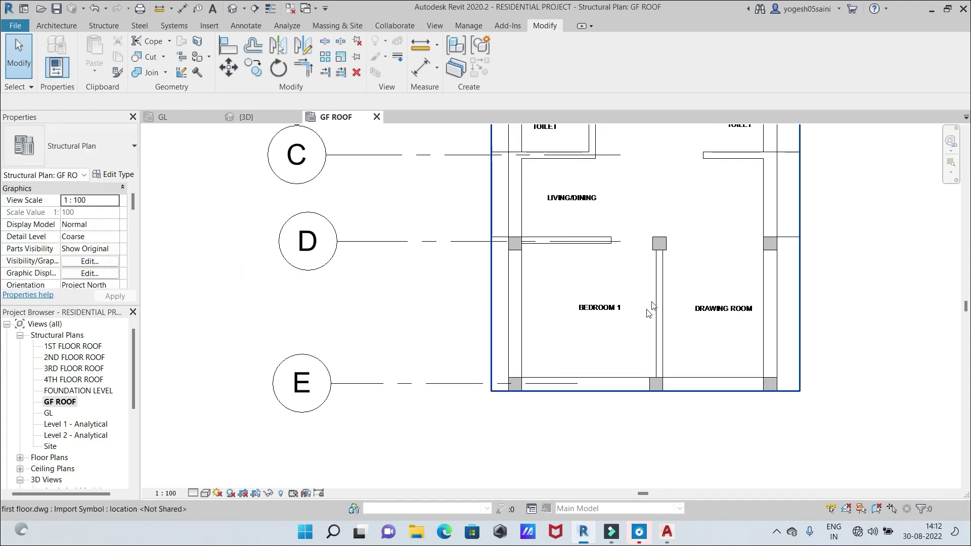
{"action": "scroll", "coordinate": [560, 342], "scroll_direction": "up", "scroll_amount": 1}
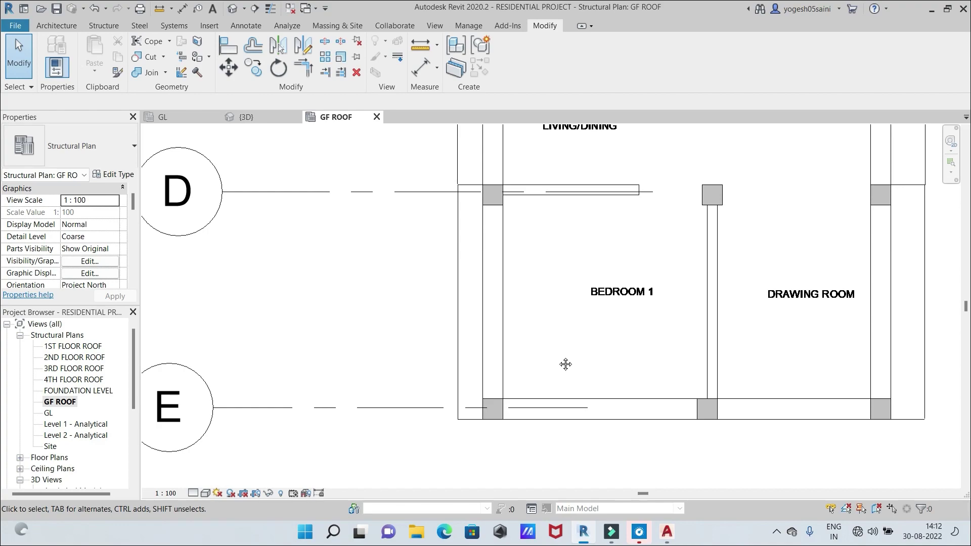
{"action": "middle_click_drag", "start_coordinate": [566, 364], "coordinate": [574, 314]}
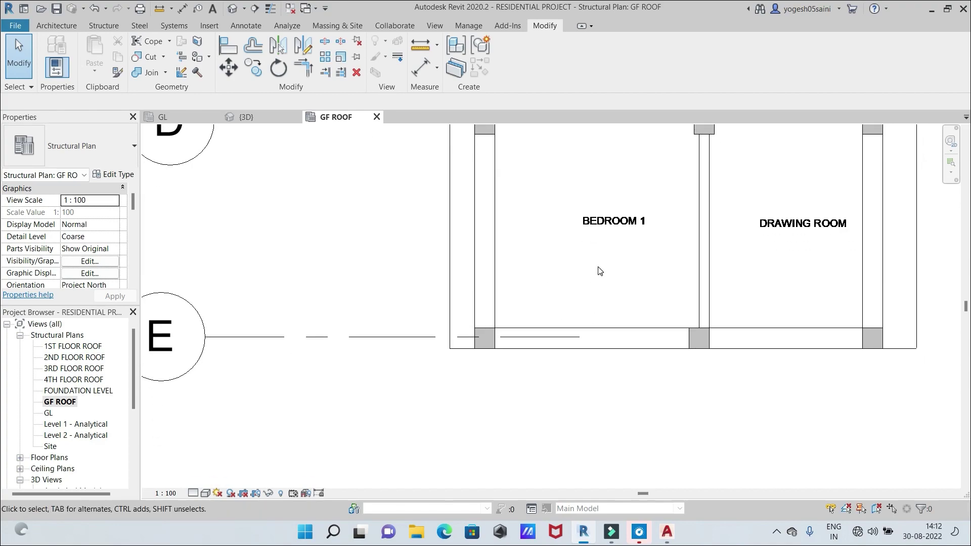
{"action": "middle_click_drag", "start_coordinate": [637, 282], "coordinate": [536, 338]}
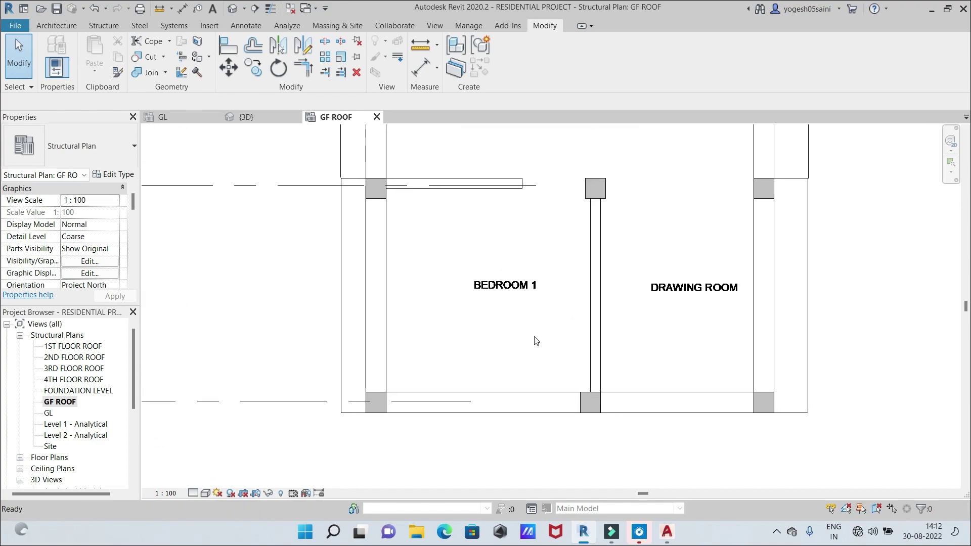
{"action": "middle_click_drag", "start_coordinate": [662, 237], "coordinate": [592, 310]}
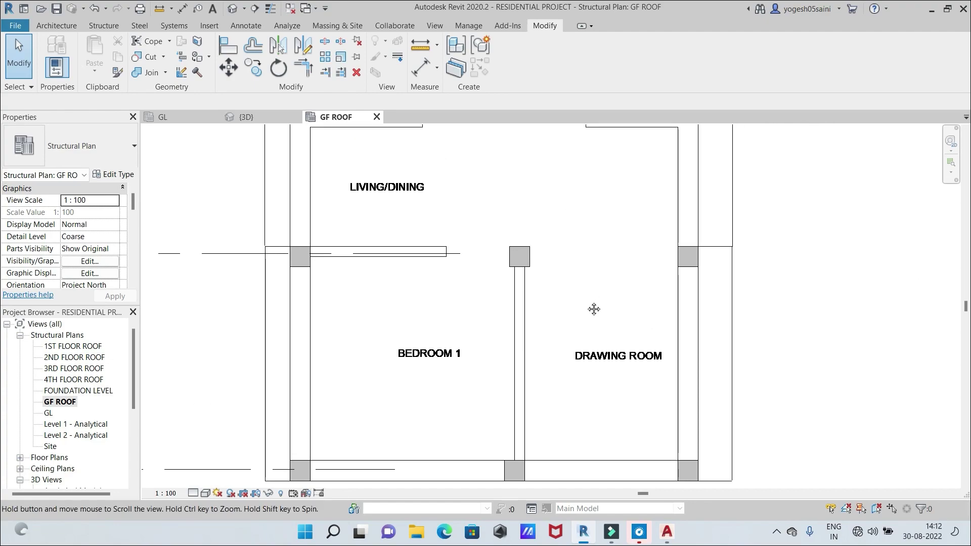
{"action": "middle_click_drag", "start_coordinate": [586, 183], "coordinate": [627, 287]}
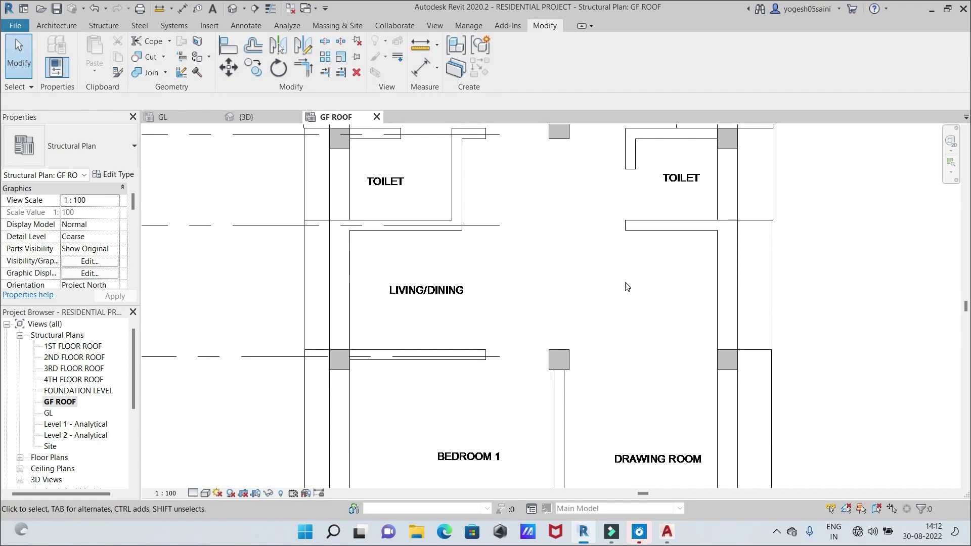
{"action": "left_click", "coordinate": [777, 532]}
{"action": "right_click", "coordinate": [777, 471]}
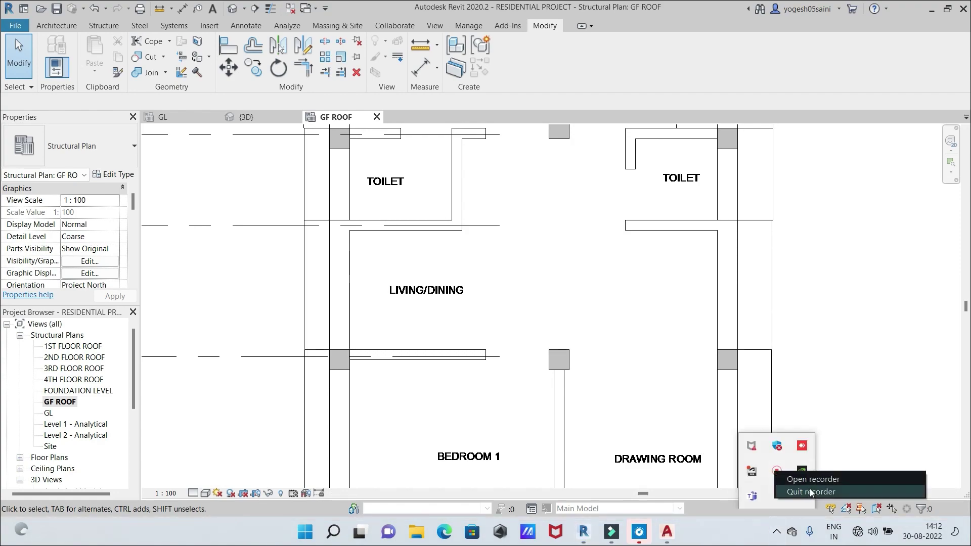
{"action": "left_click", "coordinate": [812, 476]}
{"action": "left_click", "coordinate": [801, 508]}
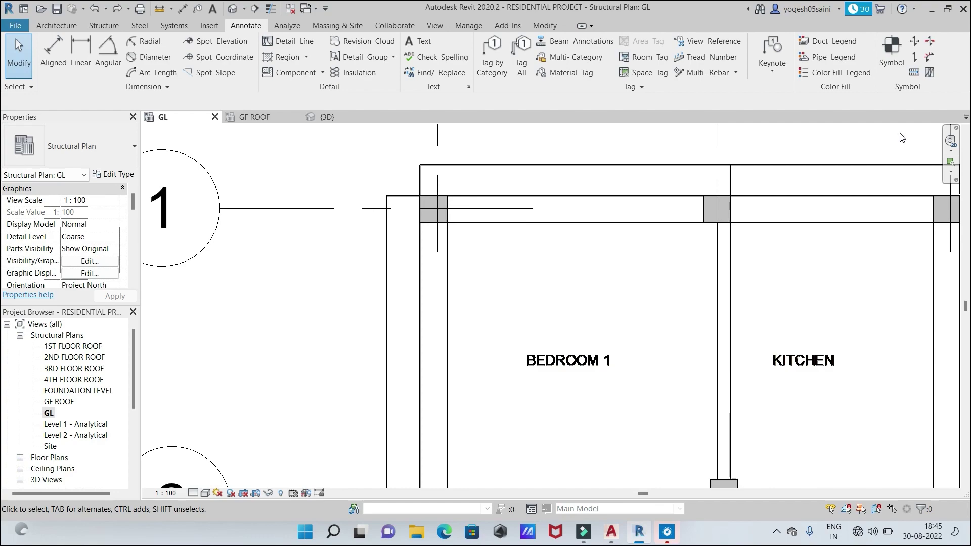
Start placing structural columns in the GL plan with the M_Concrete-Rectangular-Column 300 x 350 type
{"action": "scroll", "coordinate": [656, 289], "scroll_direction": "down", "scroll_amount": 4}
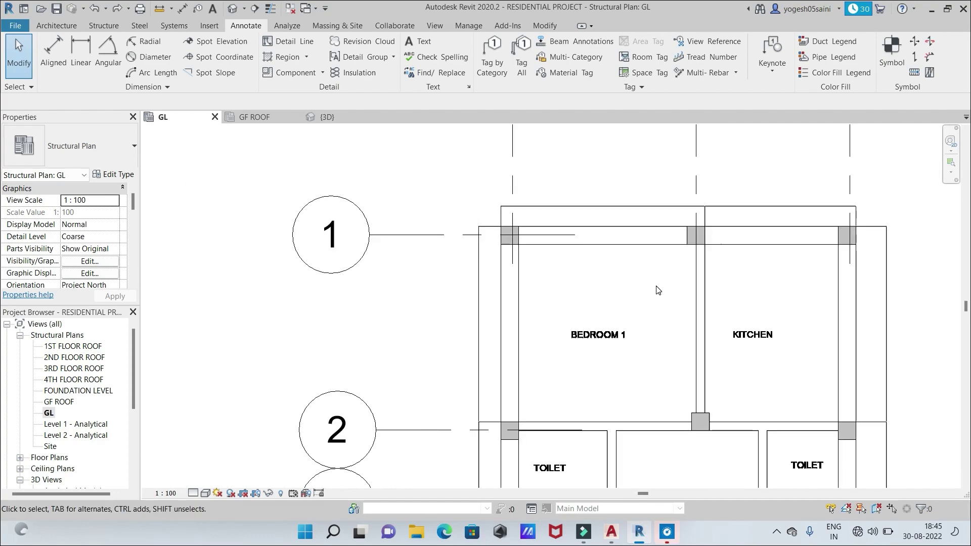
{"action": "middle_click_drag", "start_coordinate": [657, 296], "coordinate": [655, 273]}
{"action": "scroll", "coordinate": [582, 253], "scroll_direction": "up", "scroll_amount": 2}
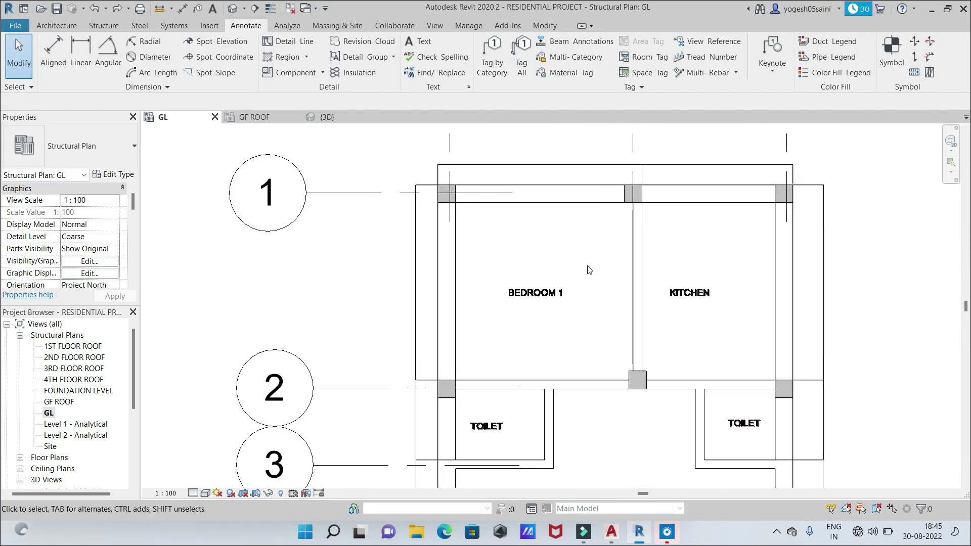
{"action": "left_click", "coordinate": [94, 27]}
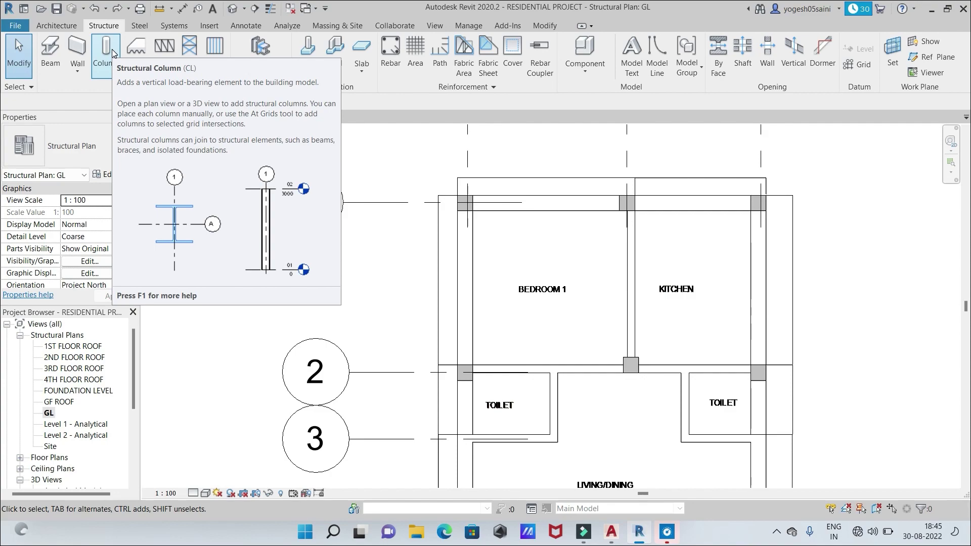
{"action": "left_click", "coordinate": [111, 50]}
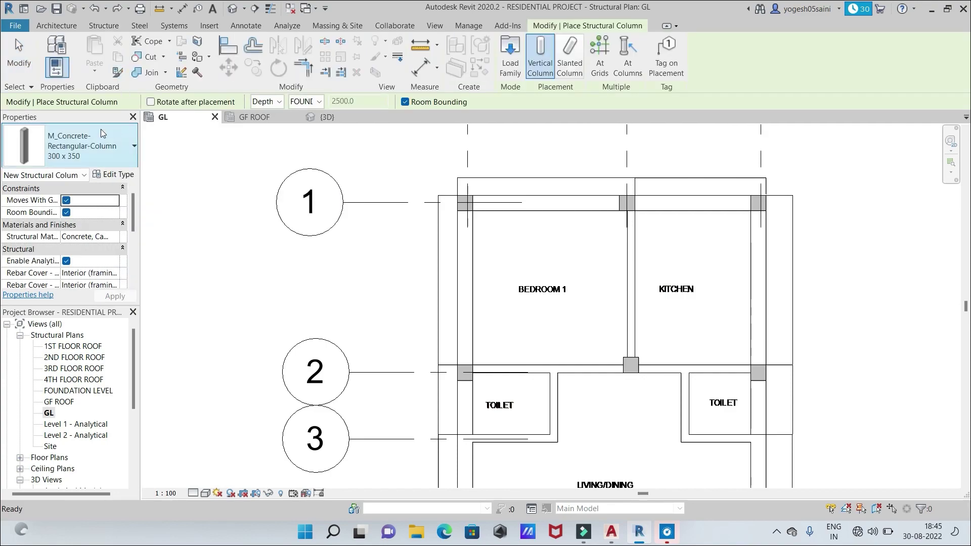
{"action": "left_click", "coordinate": [135, 148]}
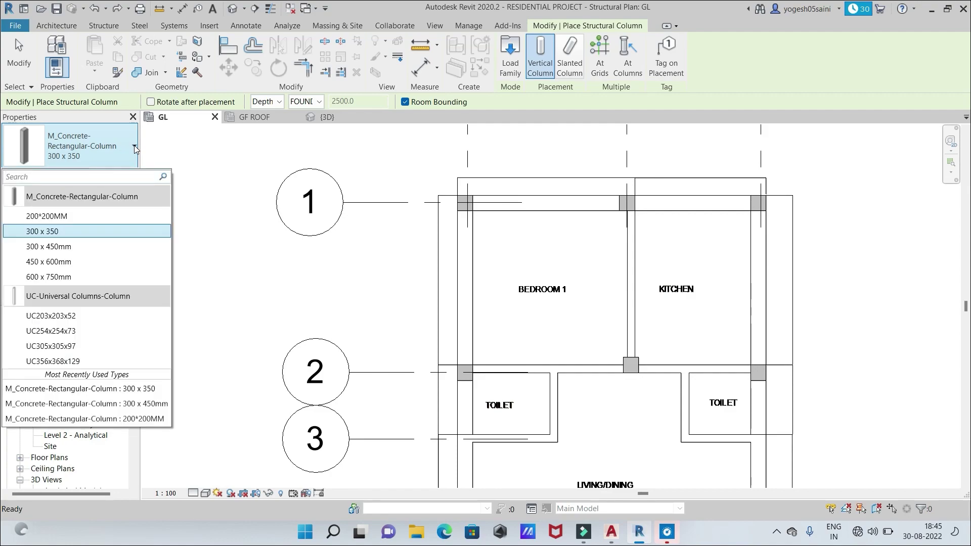
{"action": "left_click", "coordinate": [89, 234]}
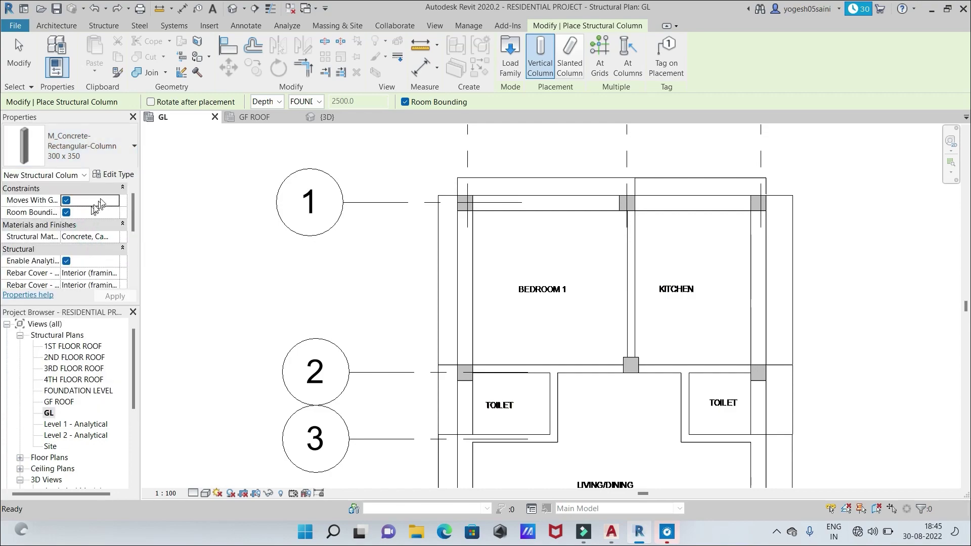
Duplicate the column type as 300 x 300MM and edit its h dimension to match that size
{"action": "left_click", "coordinate": [118, 175]}
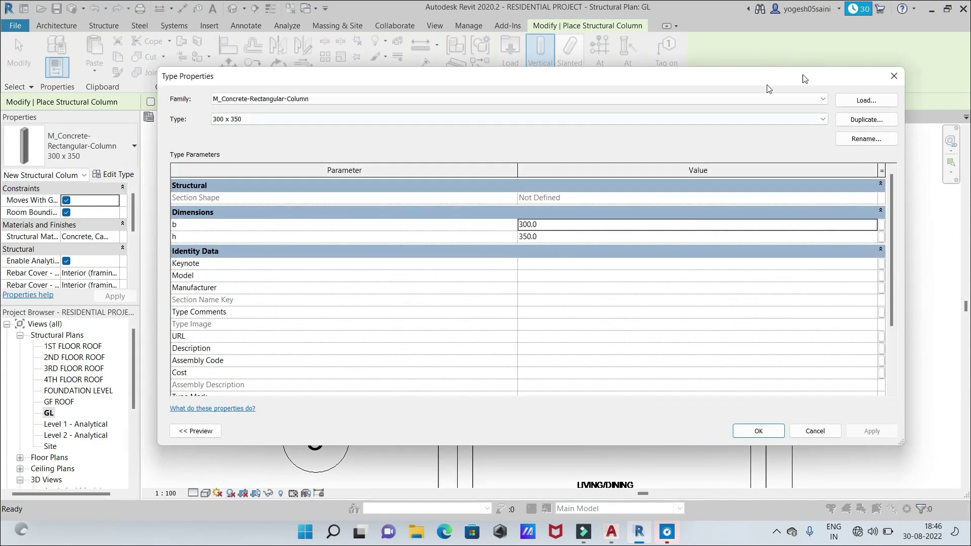
{"action": "left_click", "coordinate": [866, 120]}
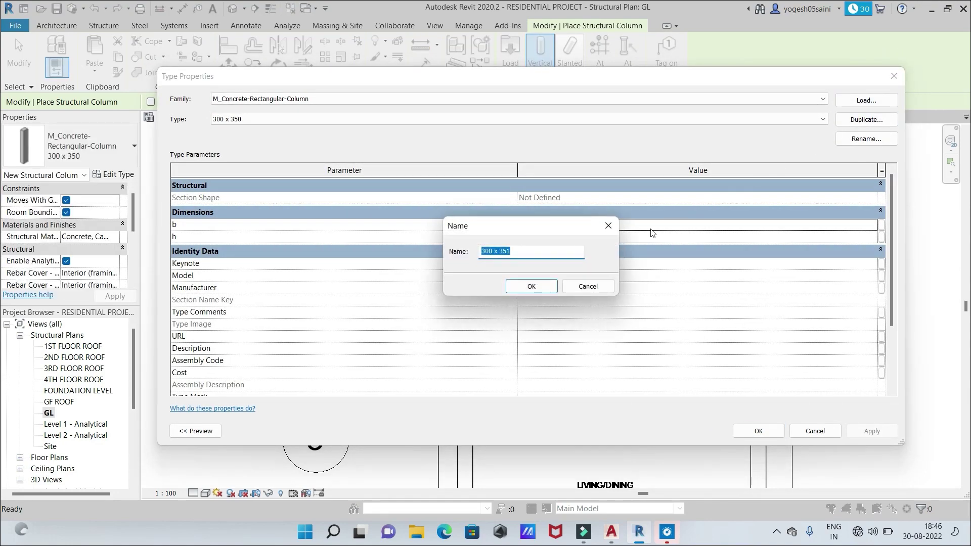
{"action": "left_click", "coordinate": [511, 251]}
{"action": "left_click", "coordinate": [527, 285]}
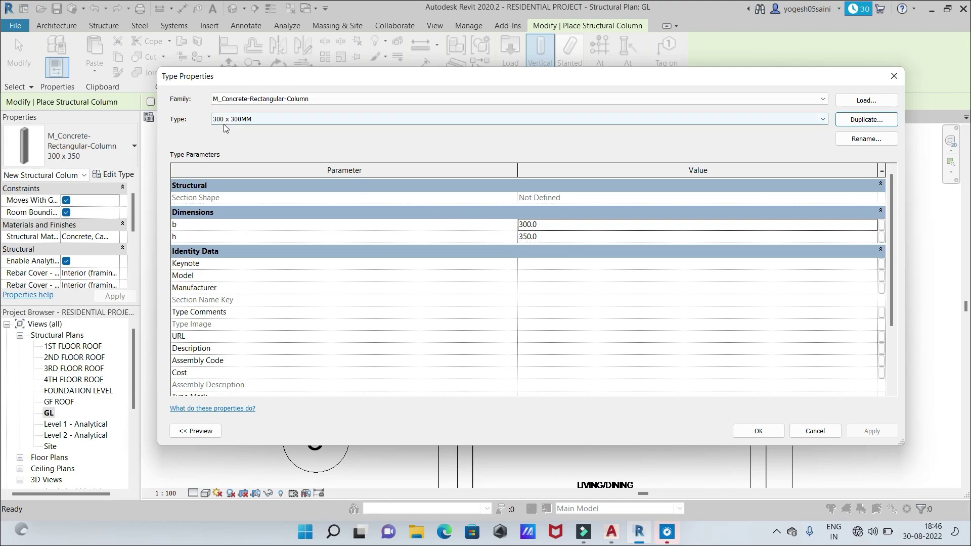
{"action": "left_click", "coordinate": [544, 238]}
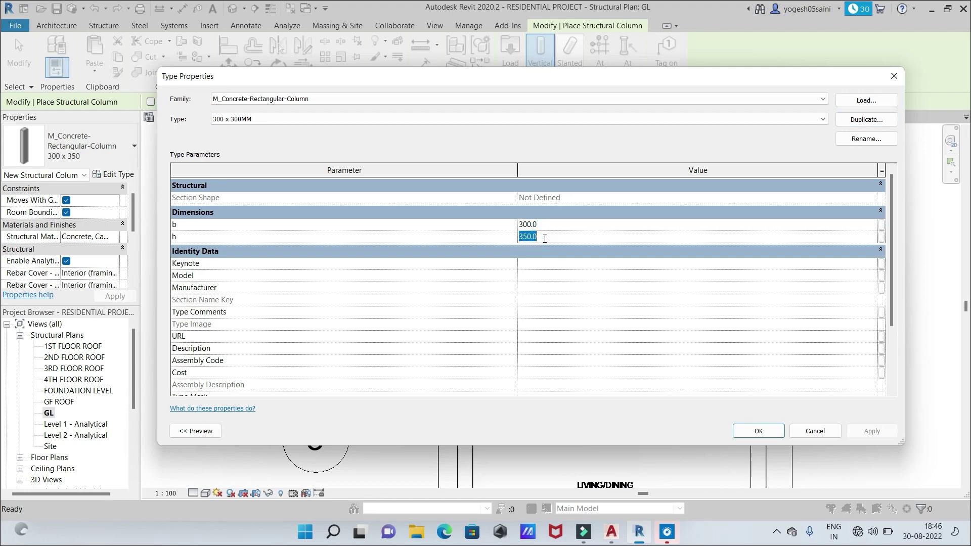
{"action": "key", "text": "BackSpace"}
{"action": "left_click", "coordinate": [756, 432]}
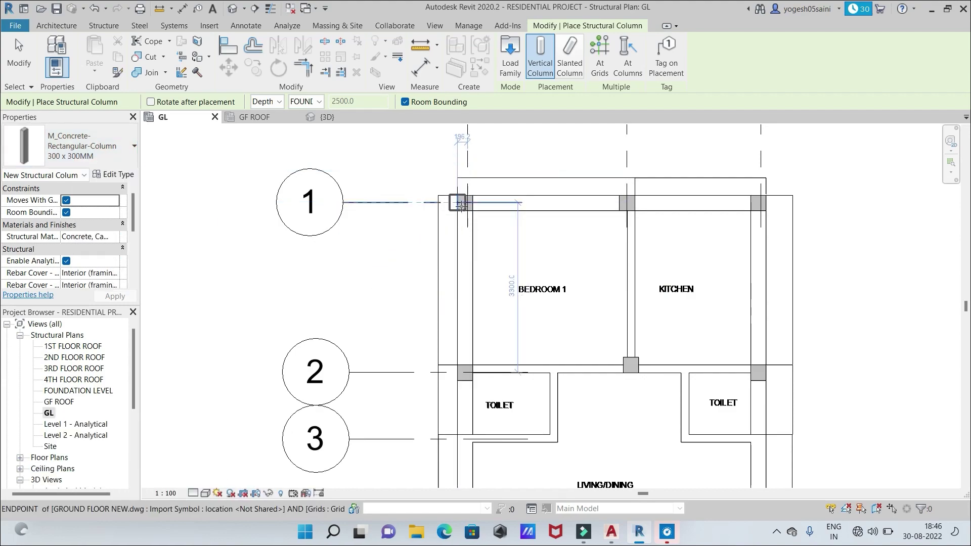
Place 300 x 300MM columns on the three shaded column positions along grid line 1, above Bedroom 1 and Kitchen
{"action": "scroll", "coordinate": [466, 205], "scroll_direction": "up", "scroll_amount": 2}
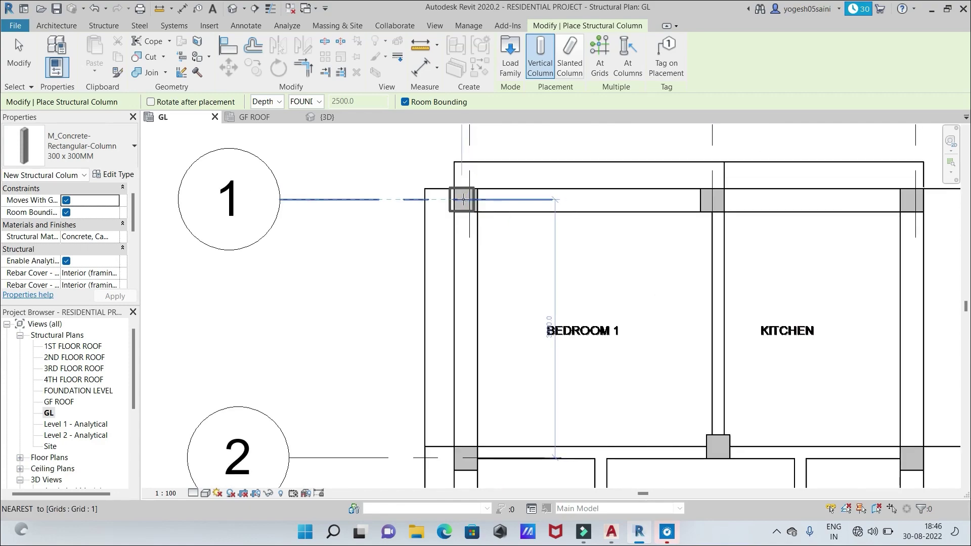
{"action": "scroll", "coordinate": [467, 201], "scroll_direction": "up", "scroll_amount": 2}
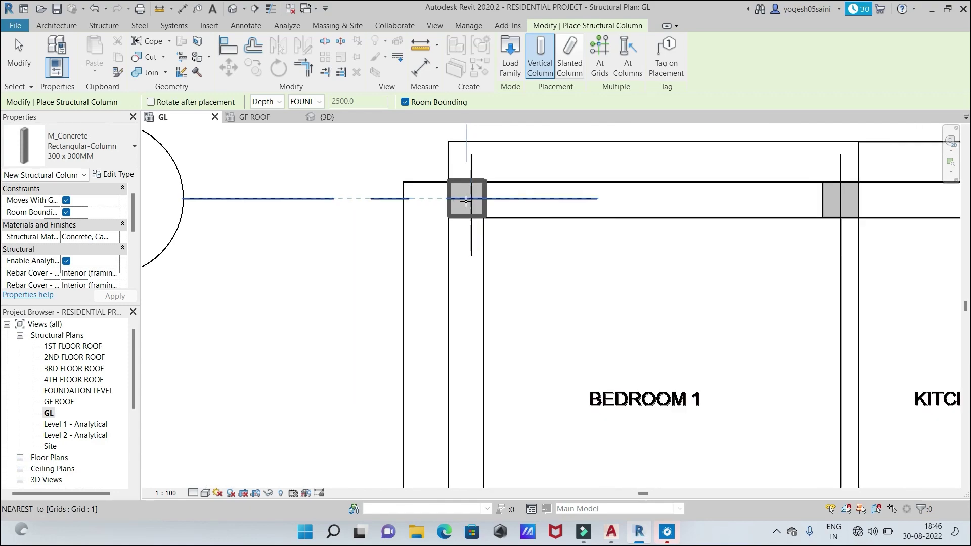
{"action": "left_click", "coordinate": [466, 203]}
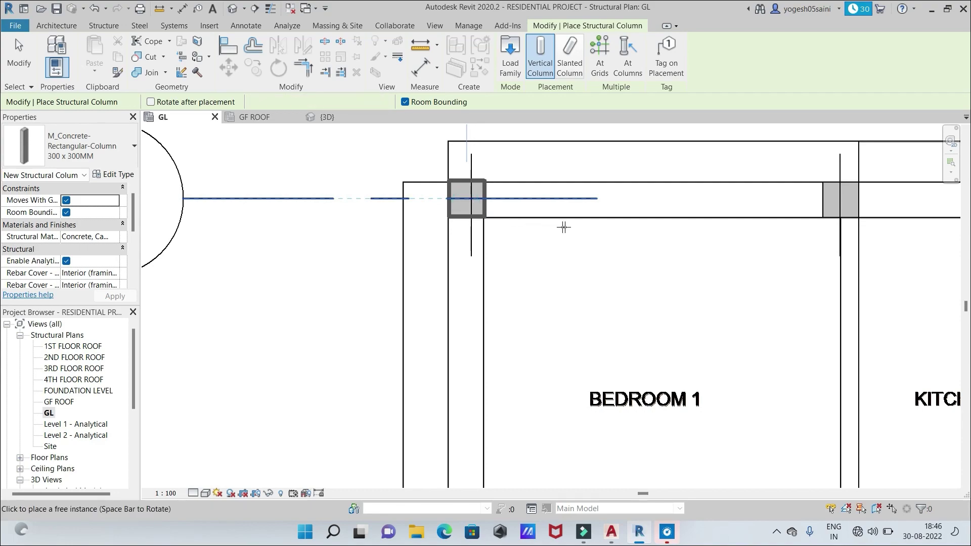
{"action": "scroll", "coordinate": [678, 256], "scroll_direction": "down", "scroll_amount": 3}
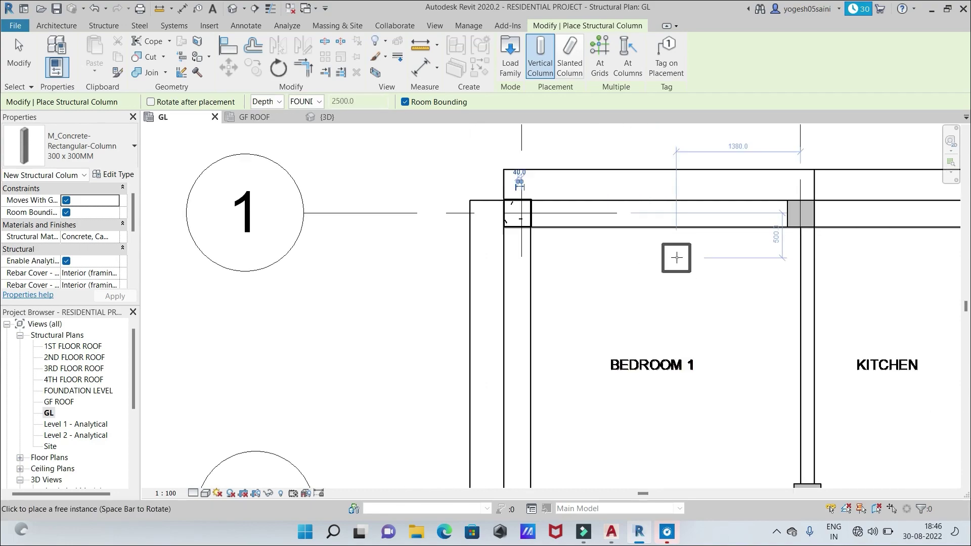
{"action": "middle_click_drag", "start_coordinate": [675, 263], "coordinate": [479, 313]}
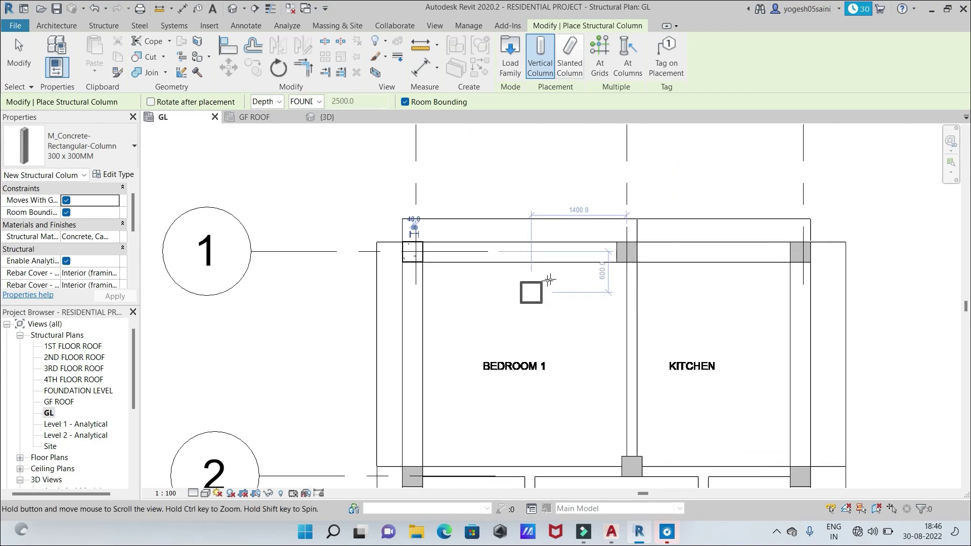
{"action": "left_click", "coordinate": [626, 251]}
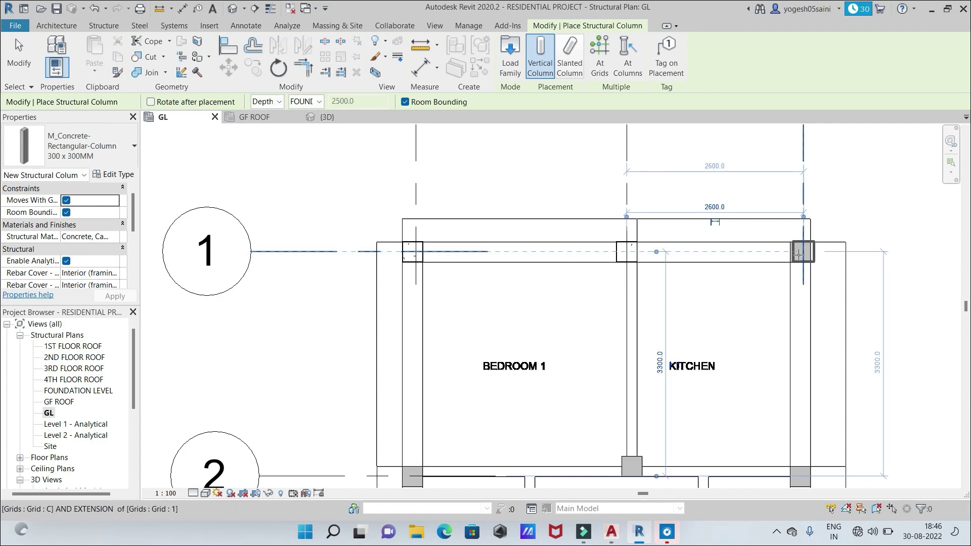
{"action": "scroll", "coordinate": [800, 255], "scroll_direction": "up", "scroll_amount": 4}
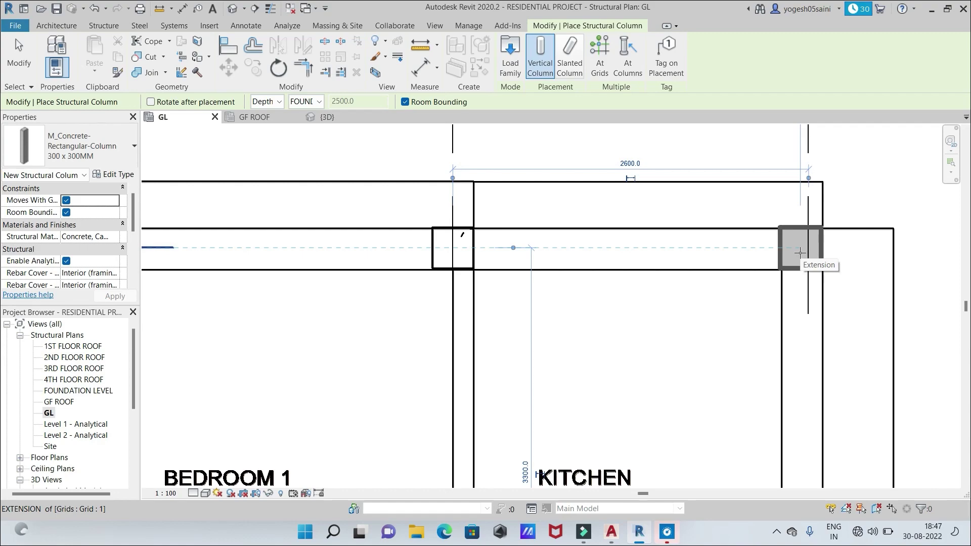
{"action": "left_click", "coordinate": [800, 253]}
Place 300 x 300MM columns on the three shaded positions along the wall between the Bedroom 1 and Kitchen row and the toilets
{"action": "scroll", "coordinate": [681, 355], "scroll_direction": "down", "scroll_amount": 3}
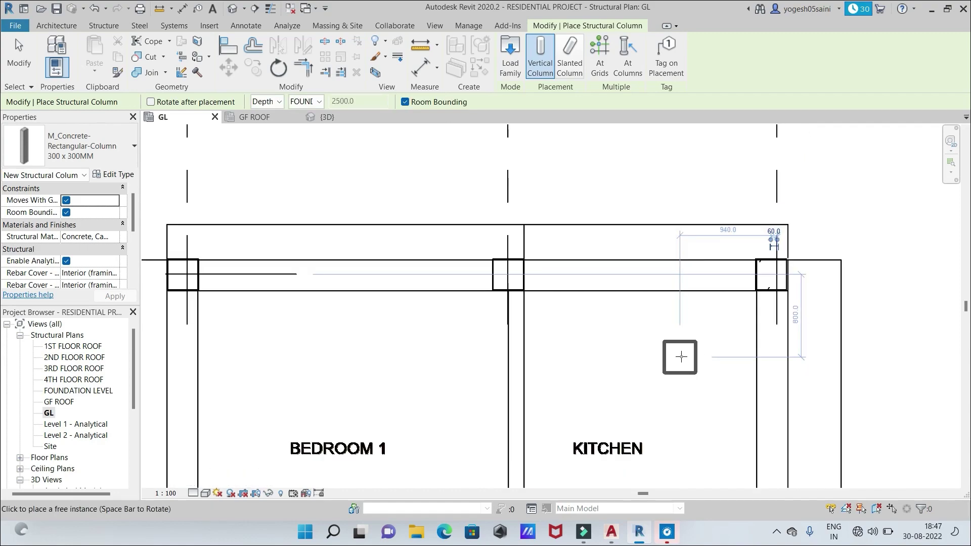
{"action": "middle_click_drag", "start_coordinate": [679, 354], "coordinate": [753, 220]}
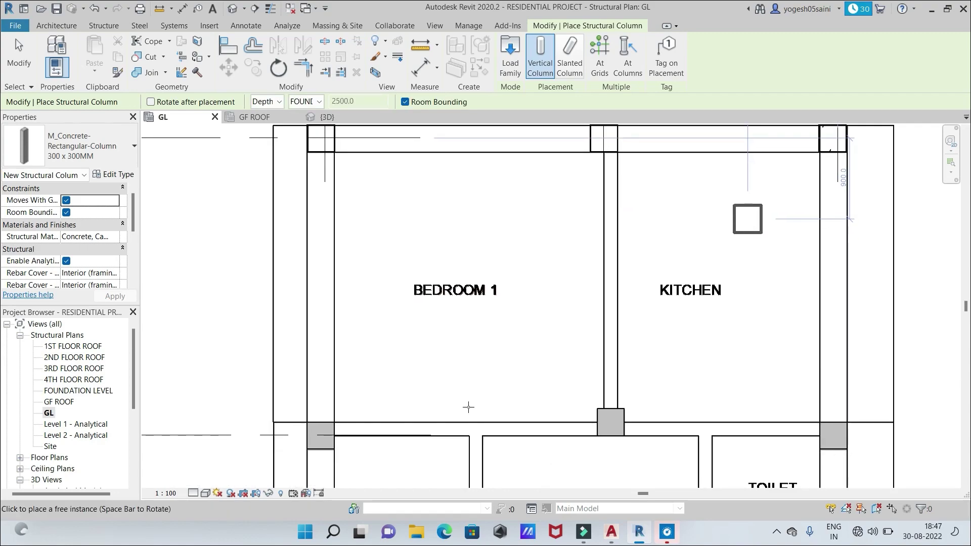
{"action": "left_click", "coordinate": [316, 433]}
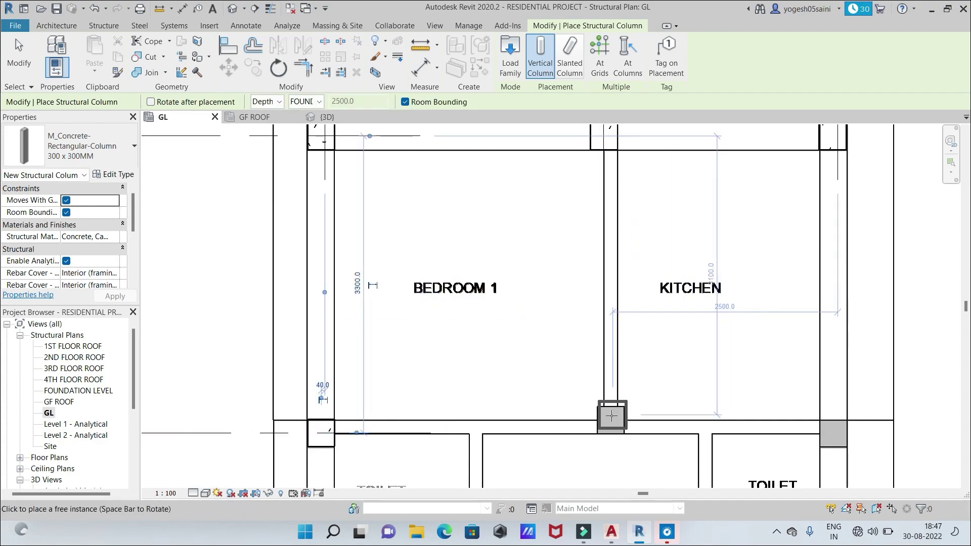
{"action": "scroll", "coordinate": [613, 420], "scroll_direction": "up", "scroll_amount": 4}
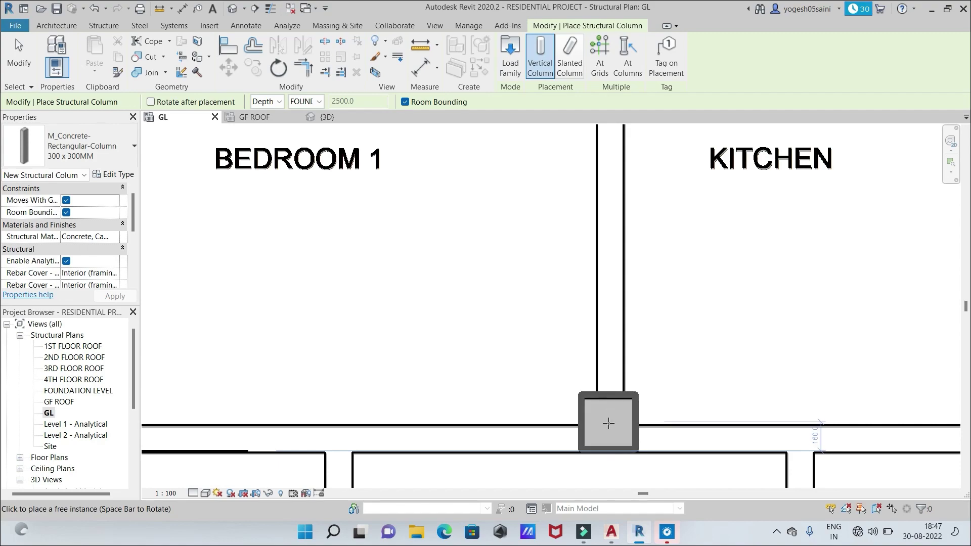
{"action": "left_click", "coordinate": [609, 424]}
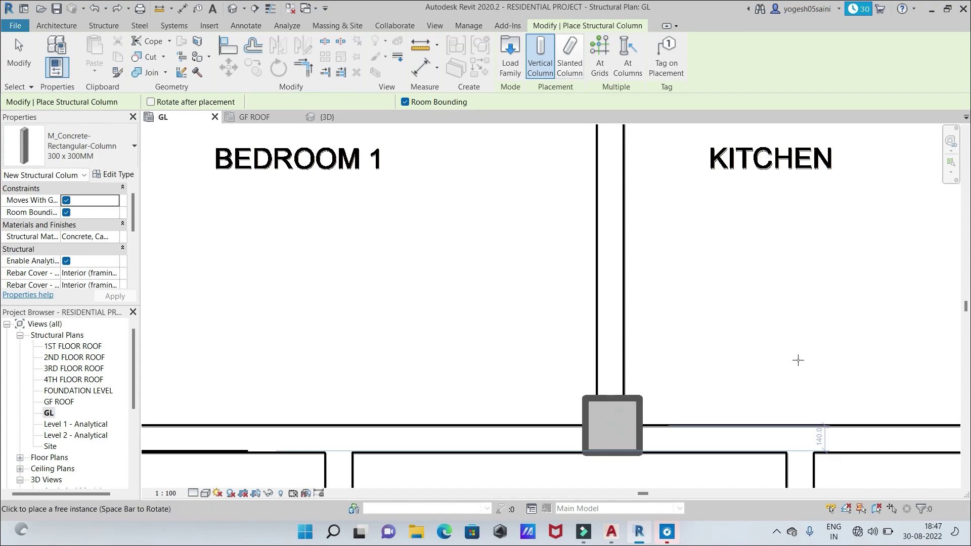
{"action": "scroll", "coordinate": [798, 360], "scroll_direction": "down", "scroll_amount": 3}
{"action": "middle_click_drag", "start_coordinate": [697, 361], "coordinate": [330, 341]}
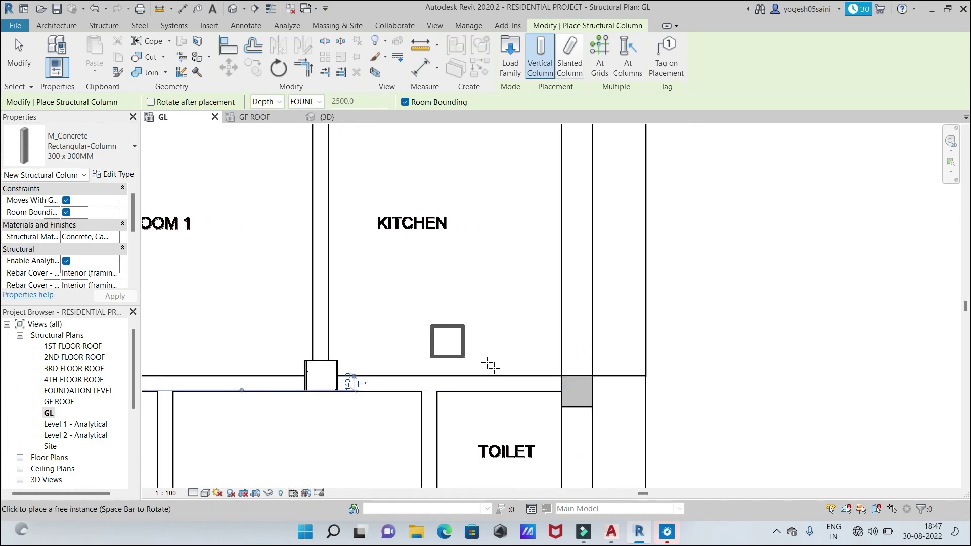
{"action": "left_click", "coordinate": [579, 391]}
Place 300 x 300MM columns on the three shaded positions along grid line 4, between Living/Dining and the Bedroom 1 and Staircase row
{"action": "scroll", "coordinate": [614, 433], "scroll_direction": "down", "scroll_amount": 2}
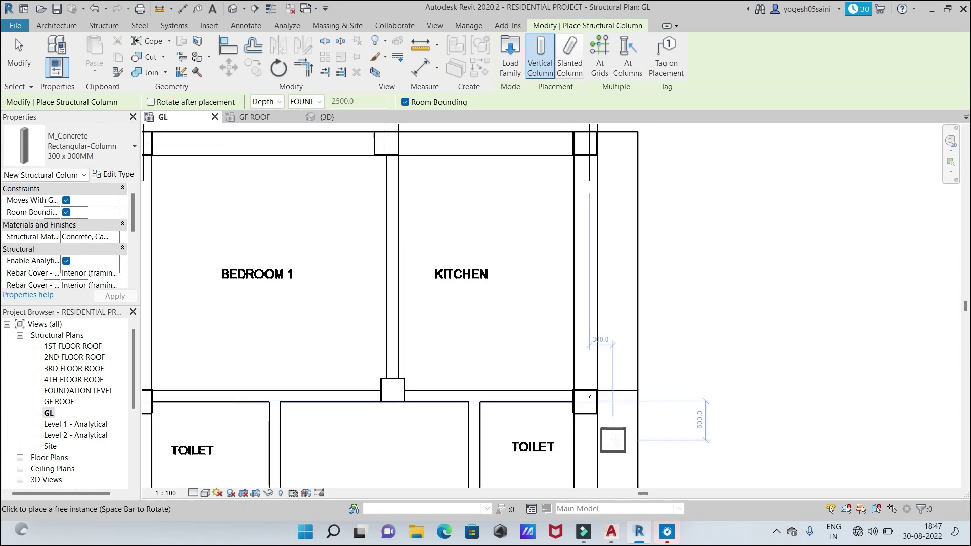
{"action": "middle_click_drag", "start_coordinate": [613, 440], "coordinate": [820, 245]}
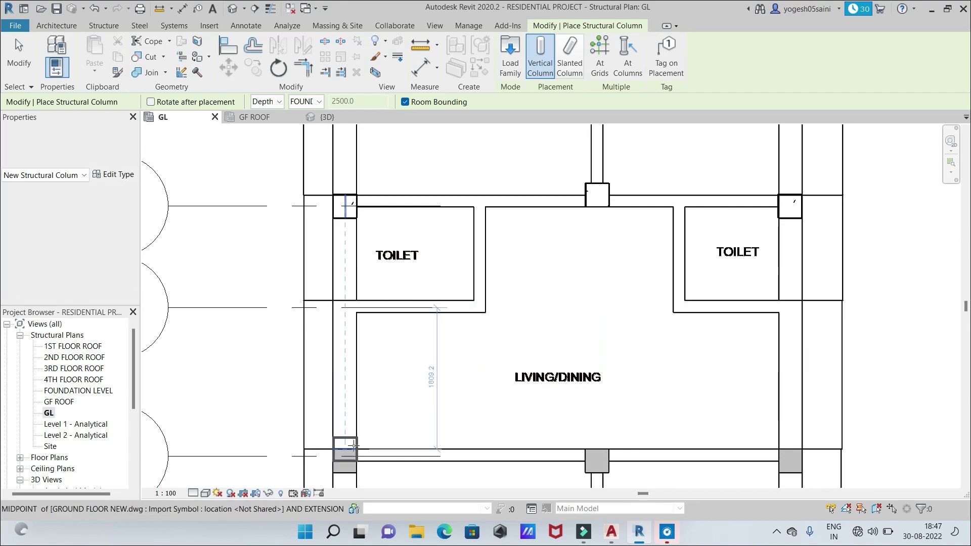
{"action": "middle_click_drag", "start_coordinate": [427, 368], "coordinate": [501, 253]}
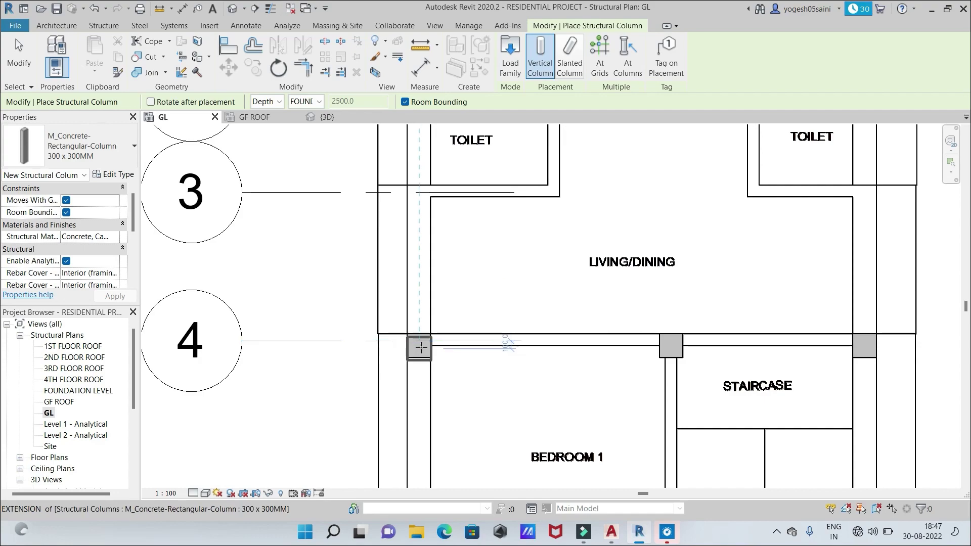
{"action": "scroll", "coordinate": [422, 344], "scroll_direction": "up", "scroll_amount": 3}
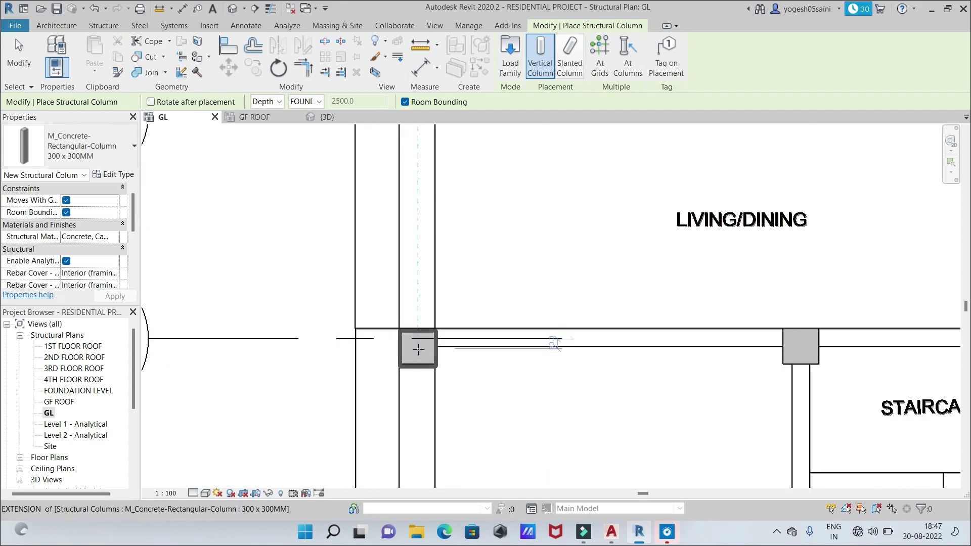
{"action": "left_click", "coordinate": [418, 346]}
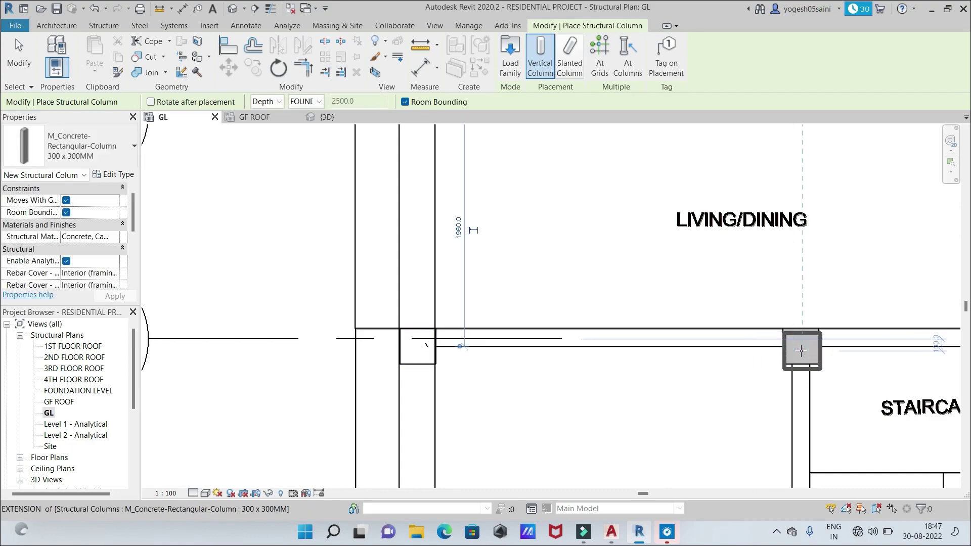
{"action": "left_click", "coordinate": [799, 347]}
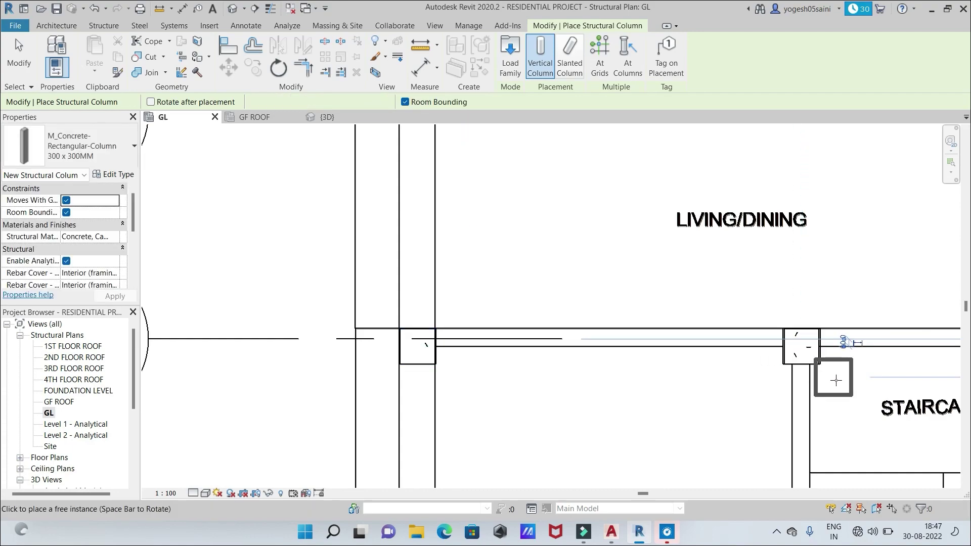
{"action": "scroll", "coordinate": [830, 377], "scroll_direction": "down", "scroll_amount": 3}
{"action": "middle_click_drag", "start_coordinate": [830, 382], "coordinate": [445, 372]}
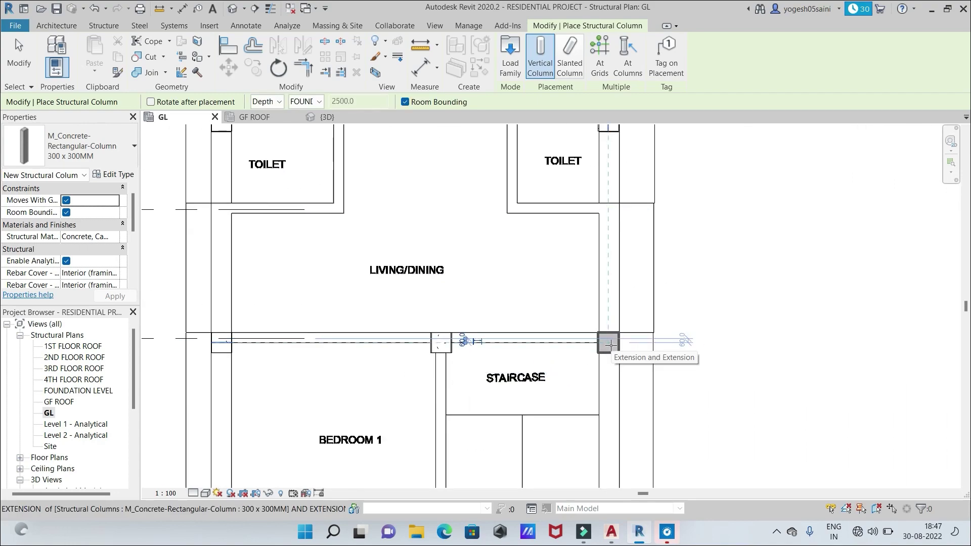
Place 300 x 300MM columns on the three shaded positions along grid line 5, below Bedroom 1 and the staircase, and end column placement
{"action": "scroll", "coordinate": [550, 412], "scroll_direction": "down", "scroll_amount": 3}
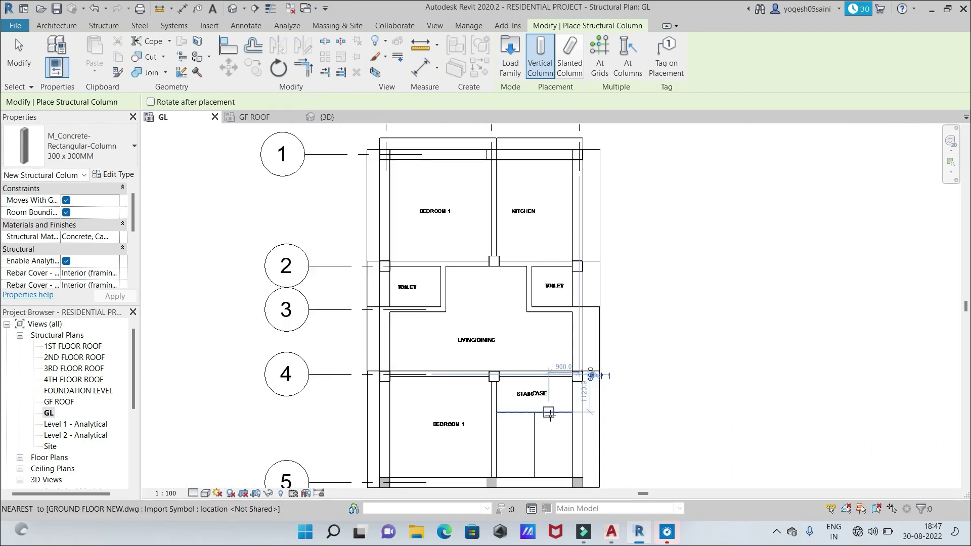
{"action": "middle_click_drag", "start_coordinate": [550, 415], "coordinate": [621, 340]}
{"action": "scroll", "coordinate": [459, 409], "scroll_direction": "up", "scroll_amount": 1}
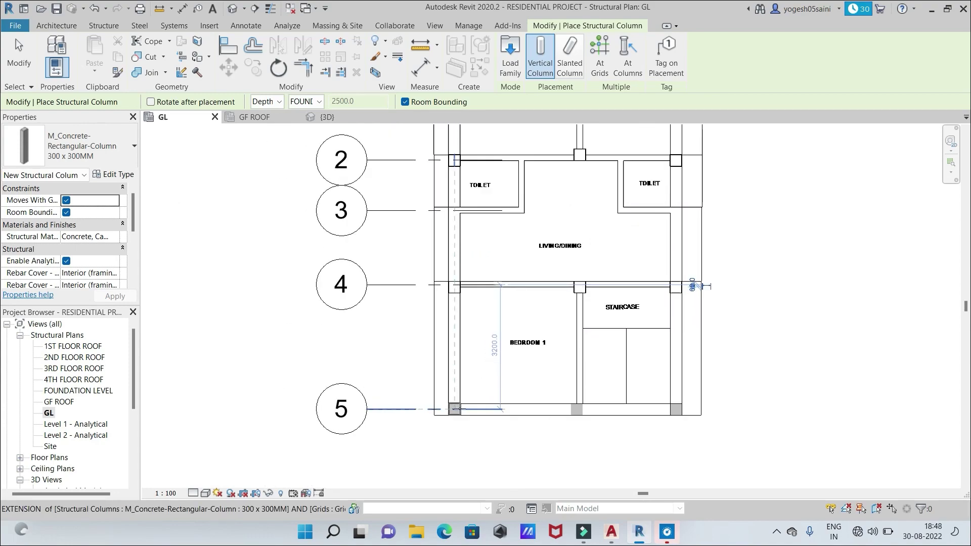
{"action": "scroll", "coordinate": [458, 408], "scroll_direction": "up", "scroll_amount": 6}
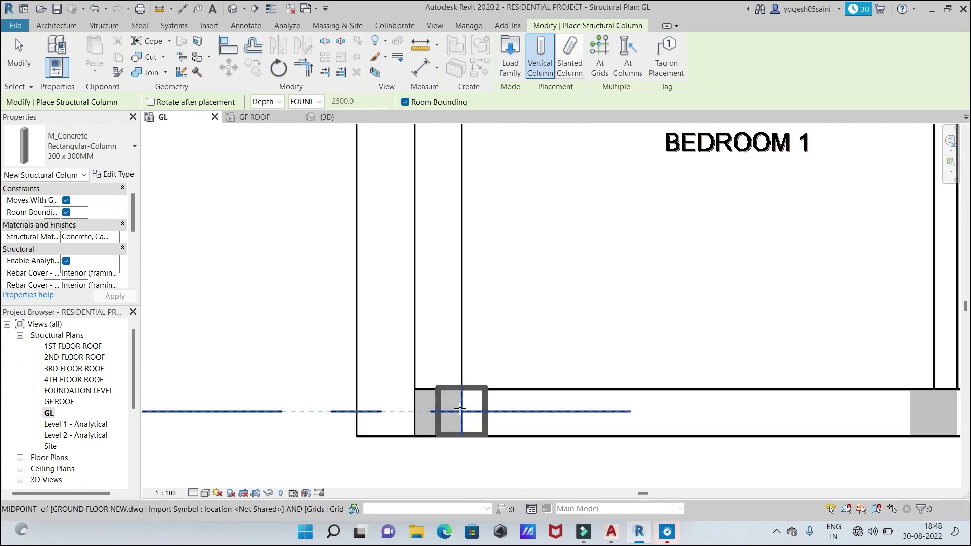
{"action": "scroll", "coordinate": [461, 409], "scroll_direction": "down", "scroll_amount": 1}
{"action": "left_click", "coordinate": [442, 410]}
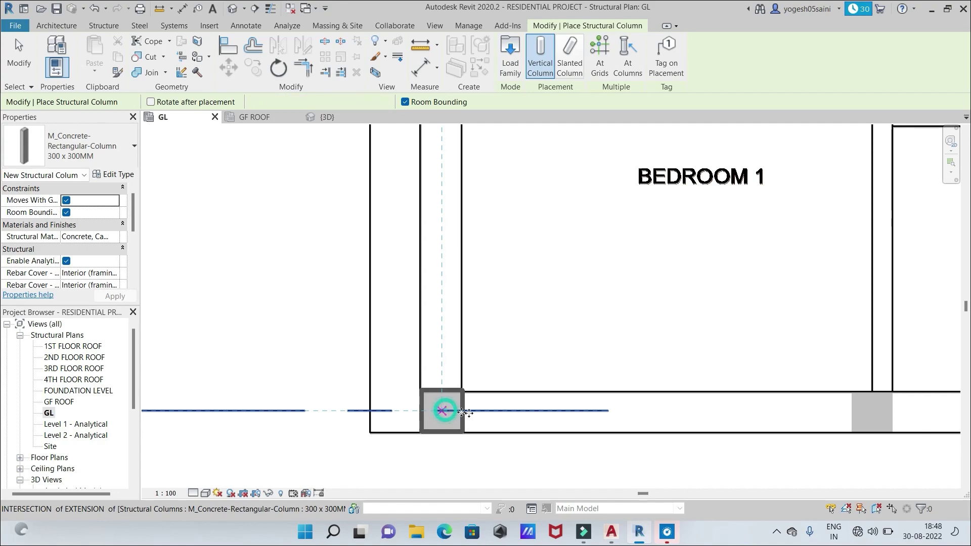
{"action": "middle_click_drag", "start_coordinate": [705, 411], "coordinate": [492, 436]}
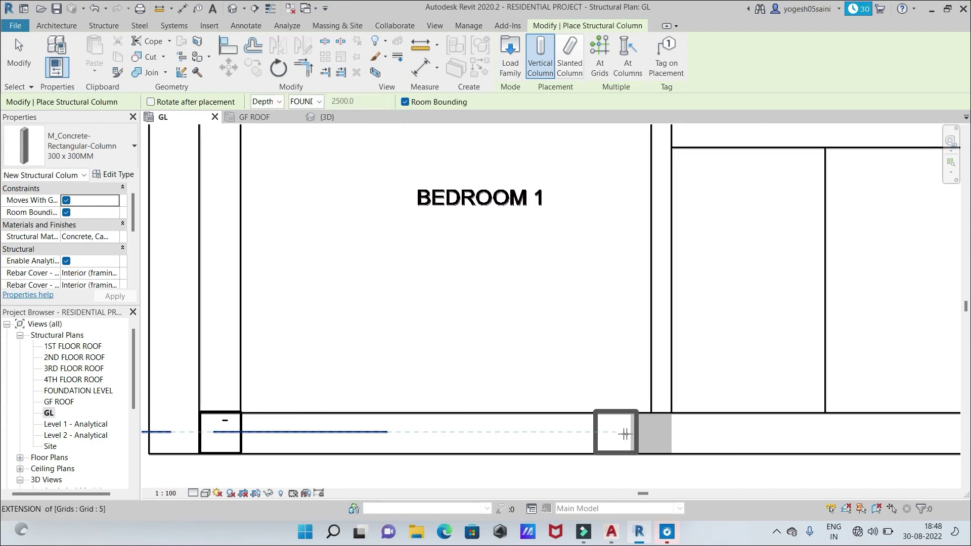
{"action": "left_click", "coordinate": [651, 433]}
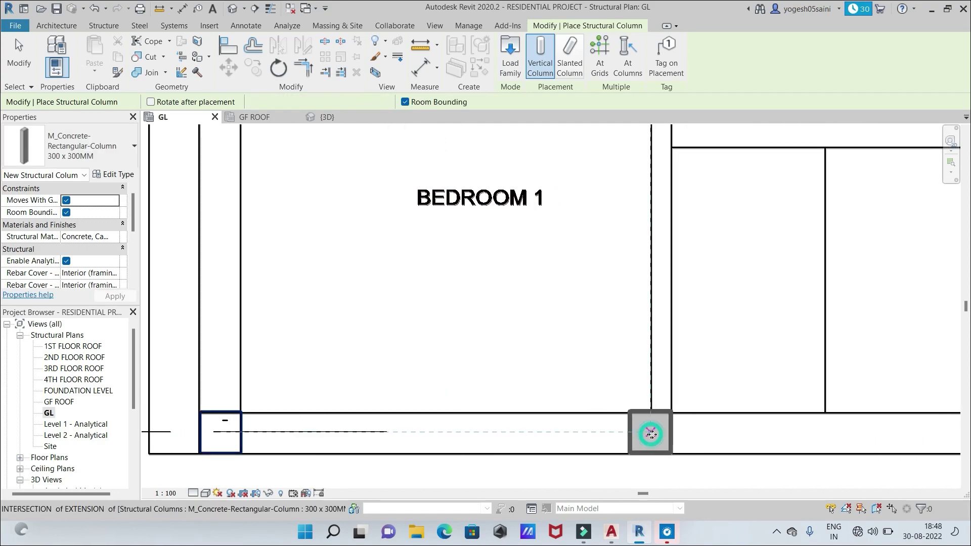
{"action": "middle_click_drag", "start_coordinate": [713, 435], "coordinate": [401, 425]}
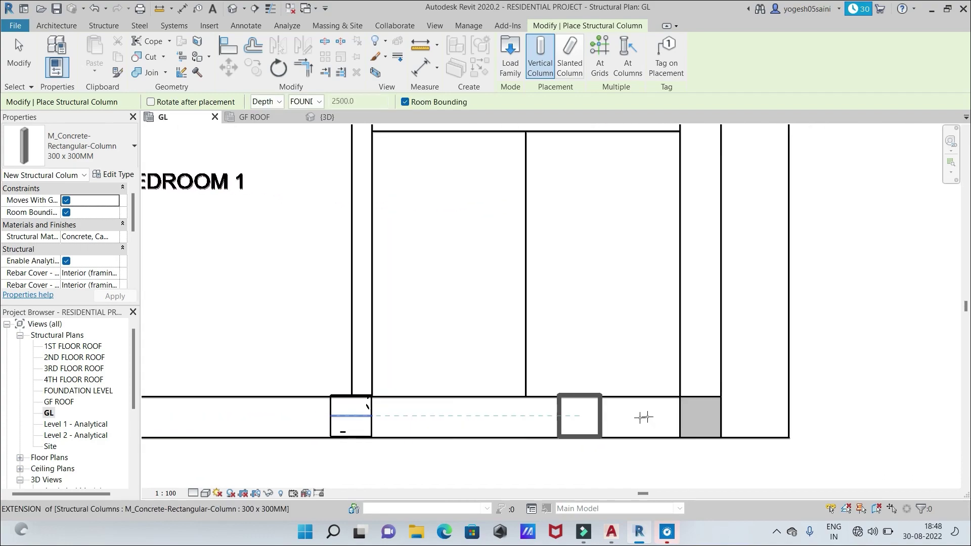
{"action": "left_click", "coordinate": [698, 416]}
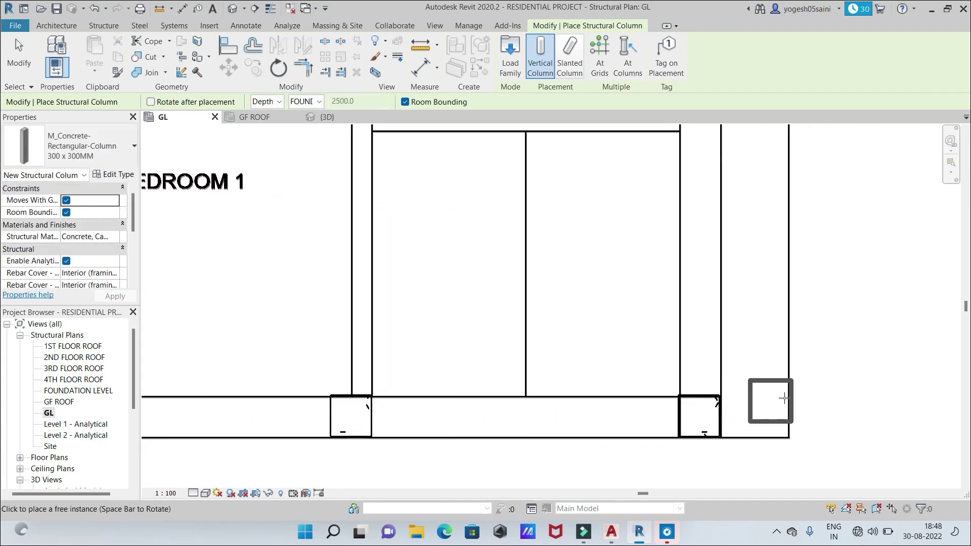
{"action": "right_click", "coordinate": [596, 332]}
{"action": "left_click", "coordinate": [630, 339]}
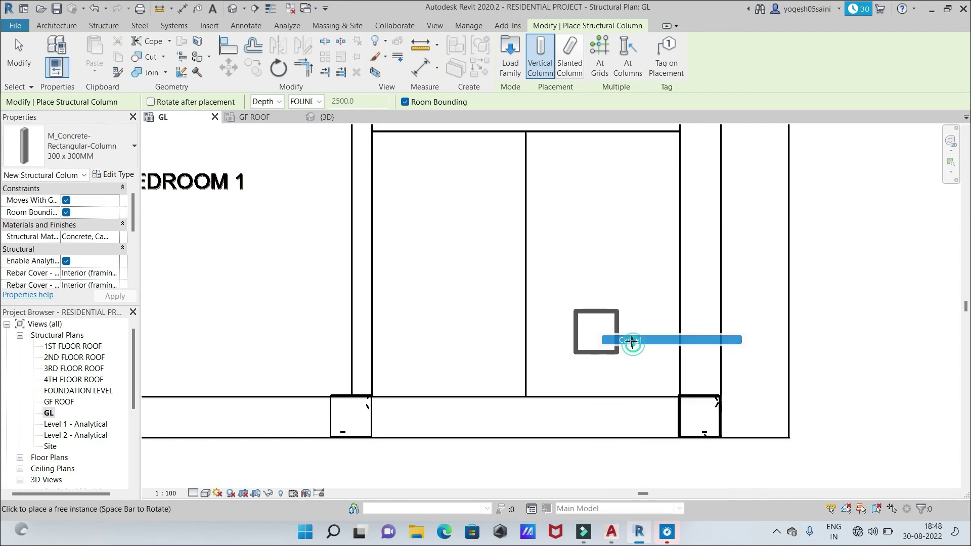
{"action": "scroll", "coordinate": [587, 317], "scroll_direction": "down", "scroll_amount": 1}
{"action": "right_click", "coordinate": [588, 321]}
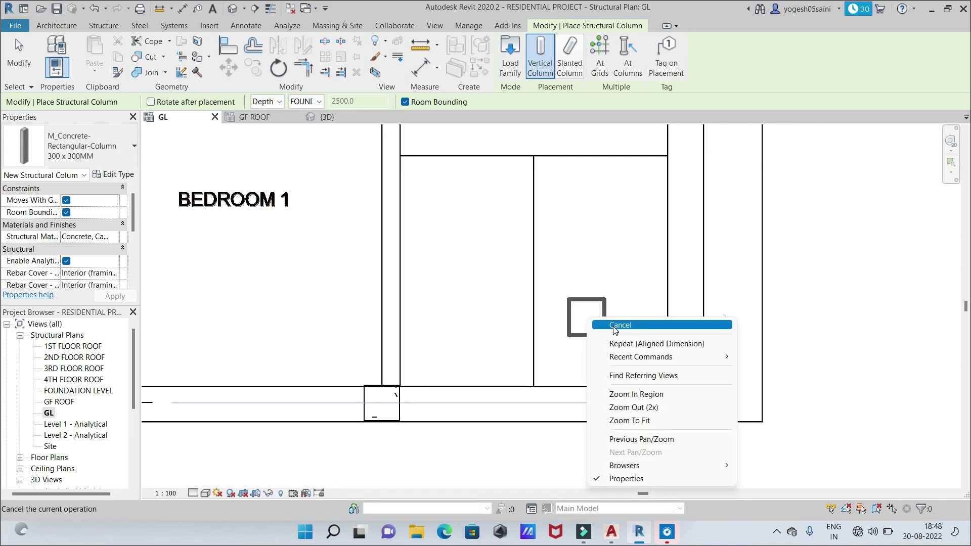
{"action": "left_click", "coordinate": [621, 326]}
{"action": "scroll", "coordinate": [584, 322], "scroll_direction": "down", "scroll_amount": 2}
{"action": "scroll", "coordinate": [584, 322], "scroll_direction": "down", "scroll_amount": 1}
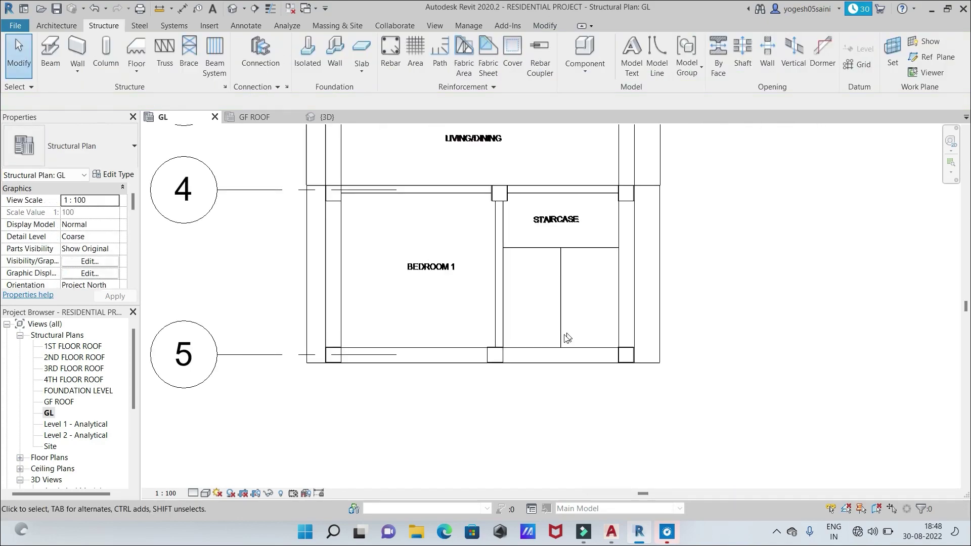
Open the 3D view, orbit to a lower viewing angle and set its visual style to Realistic
{"action": "left_click", "coordinate": [327, 118]}
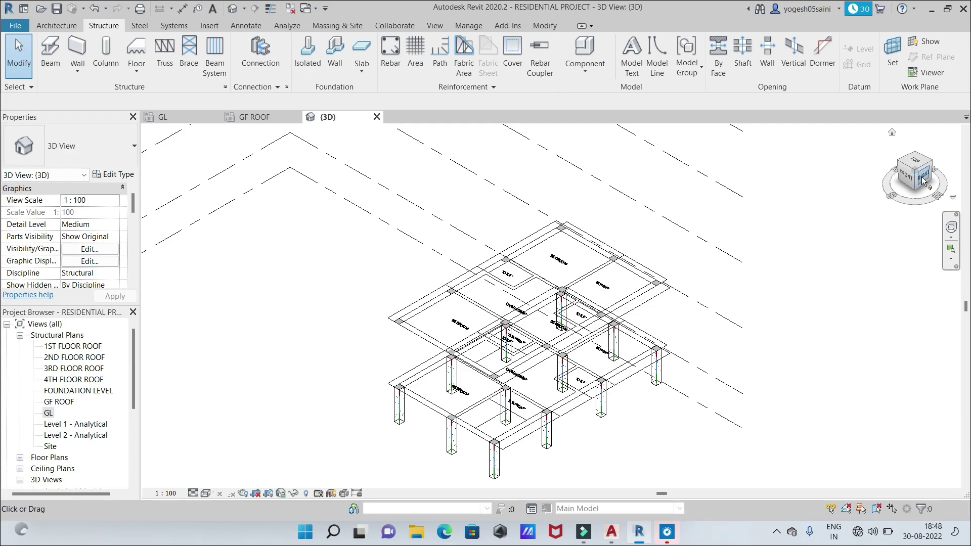
{"action": "left_click_drag", "start_coordinate": [923, 180], "coordinate": [935, 165]}
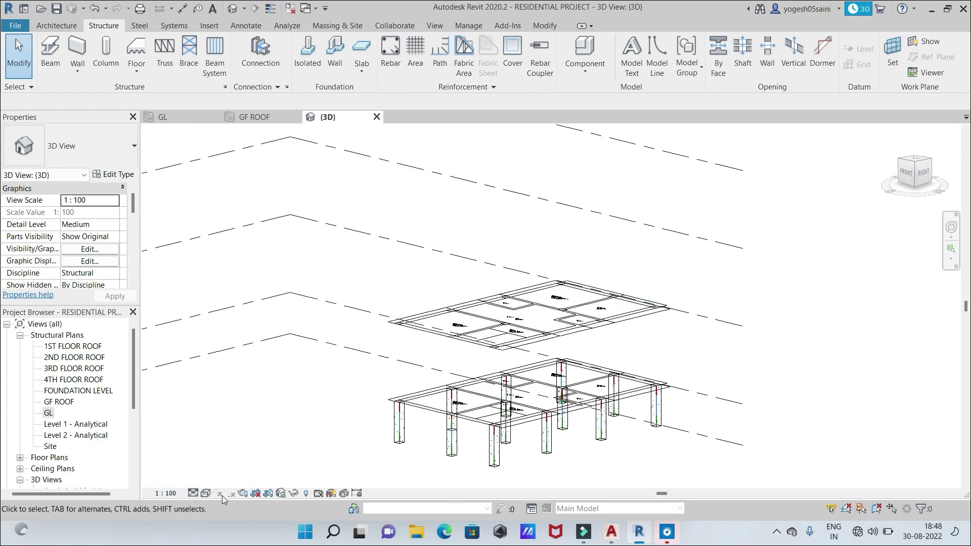
{"action": "left_click", "coordinate": [207, 495]}
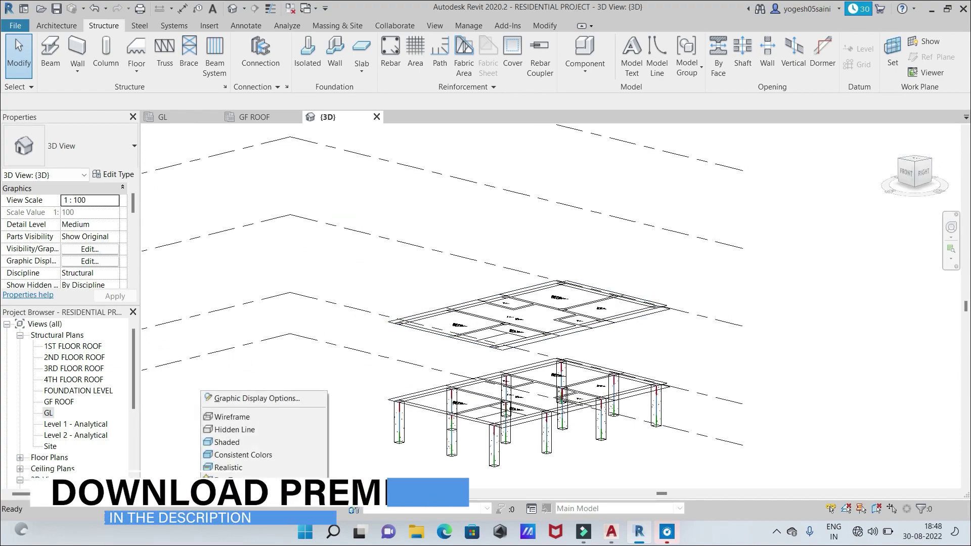
{"action": "left_click", "coordinate": [219, 470]}
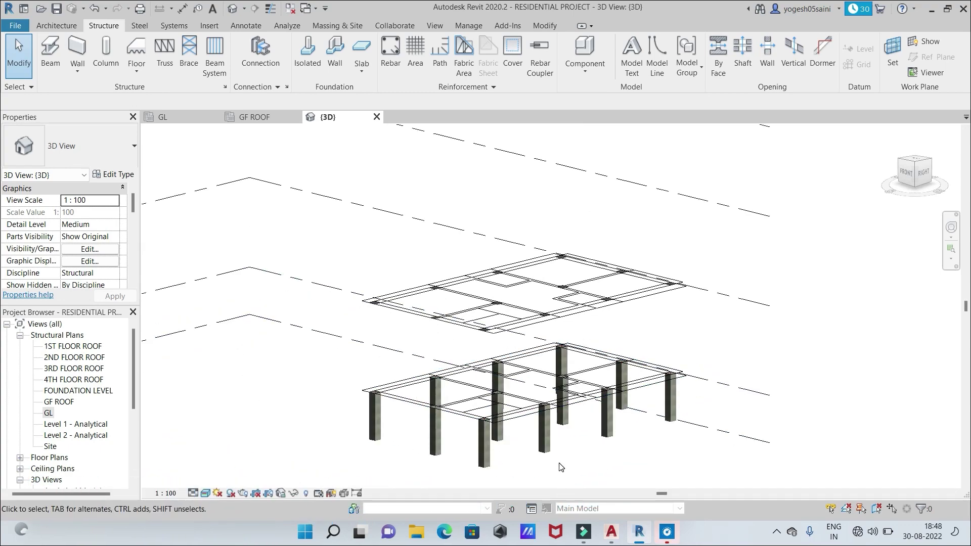
{"action": "scroll", "coordinate": [563, 466], "scroll_direction": "up", "scroll_amount": 2}
{"action": "middle_click_drag", "start_coordinate": [568, 466], "coordinate": [566, 422]}
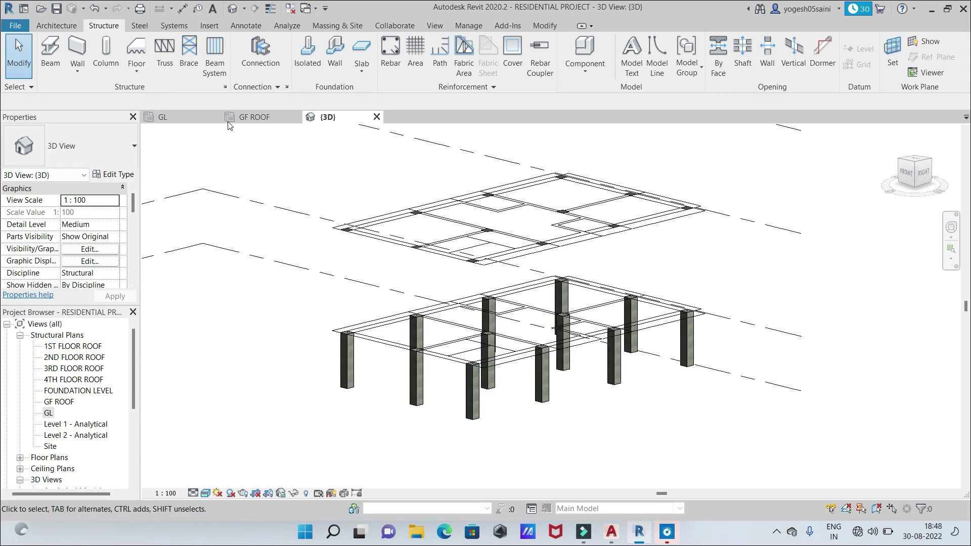
Return to the GL structural plan and set its visual style to Realistic and its detail level to Fine
{"action": "left_click", "coordinate": [242, 119]}
{"action": "left_click", "coordinate": [185, 122]}
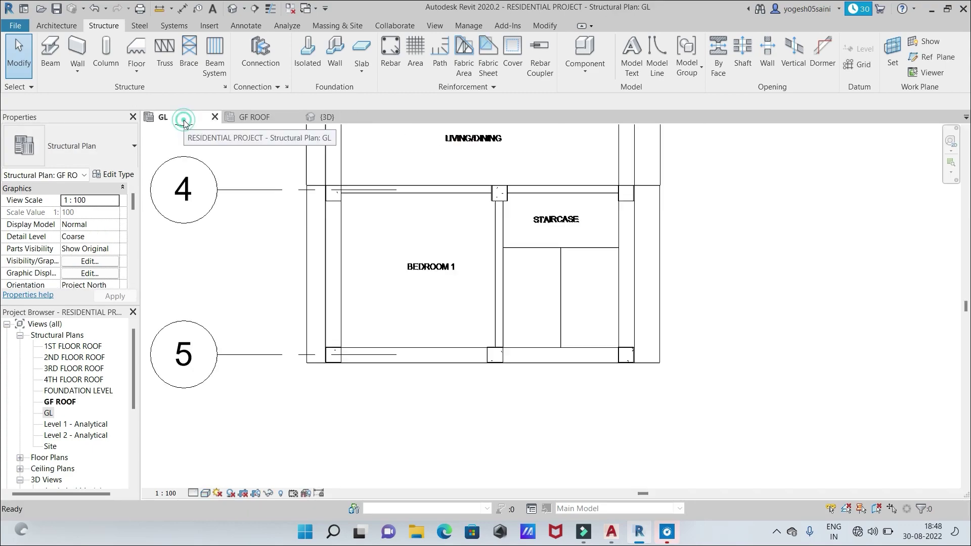
{"action": "left_click", "coordinate": [197, 494]}
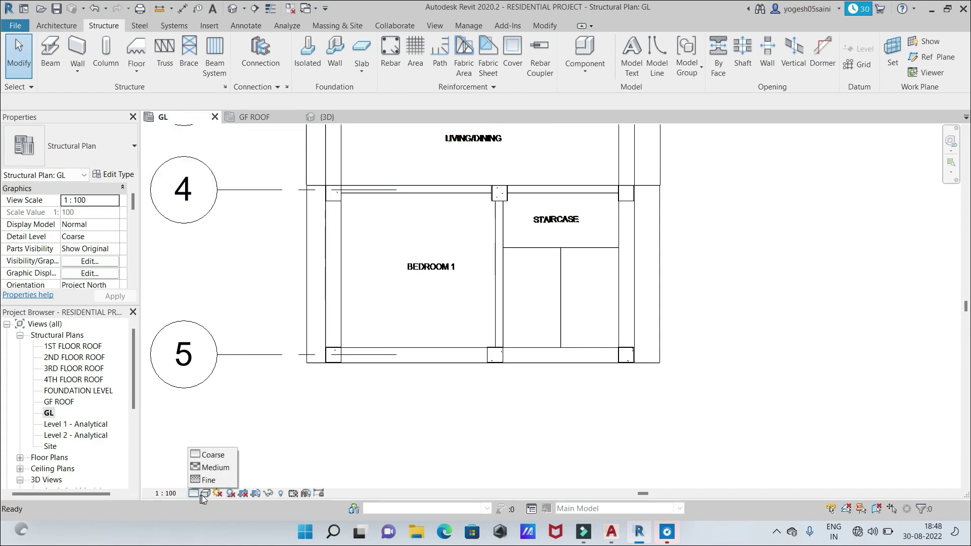
{"action": "left_click", "coordinate": [205, 493]}
{"action": "left_click", "coordinate": [216, 467]}
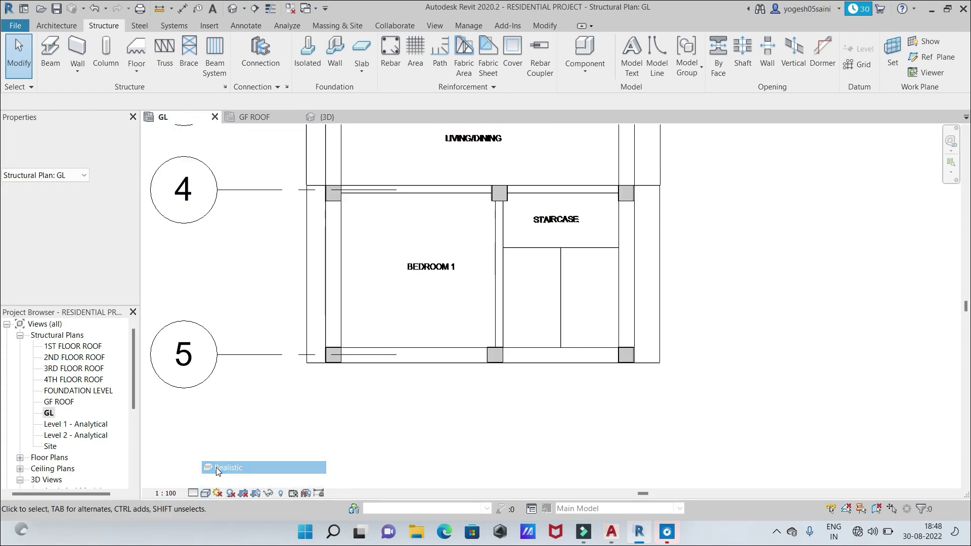
{"action": "left_click", "coordinate": [193, 494]}
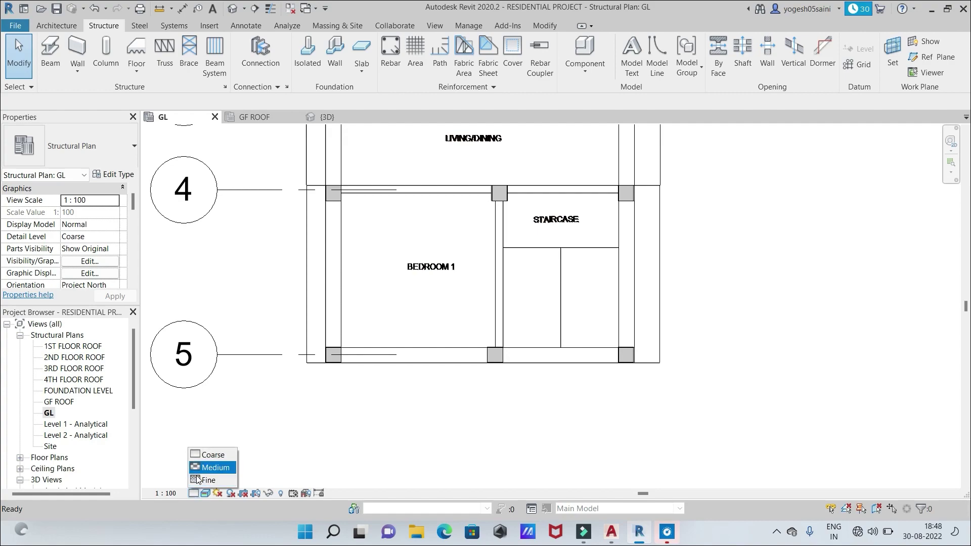
{"action": "left_click", "coordinate": [197, 480]}
{"action": "scroll", "coordinate": [367, 427], "scroll_direction": "down", "scroll_amount": 1}
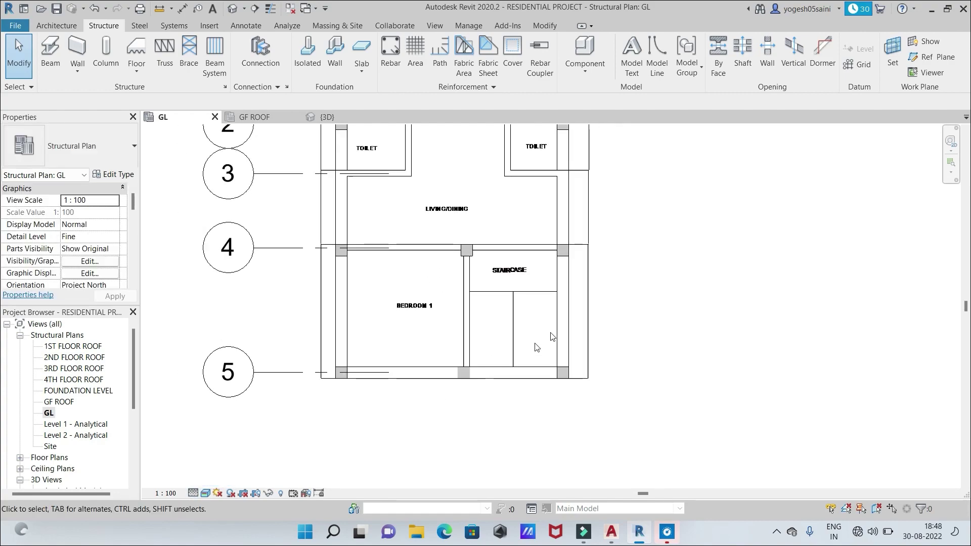
{"action": "scroll", "coordinate": [645, 218], "scroll_direction": "down", "scroll_amount": 1}
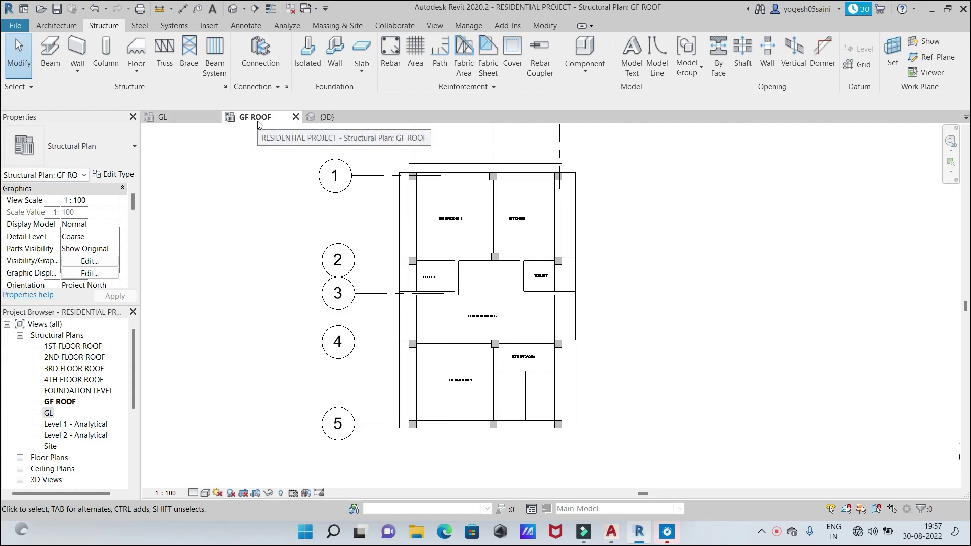
Dismiss the save reminder and place a 300 x 300MM column in GF ROOF on the shaded position at grids A and 1
{"action": "scroll", "coordinate": [524, 217], "scroll_direction": "up", "scroll_amount": 1}
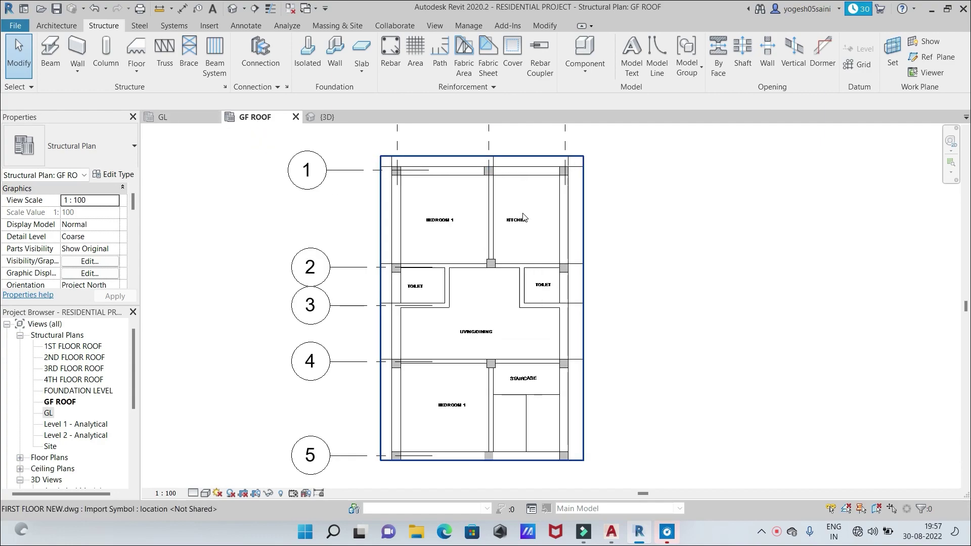
{"action": "scroll", "coordinate": [523, 217], "scroll_direction": "up", "scroll_amount": 1}
{"action": "middle_click_drag", "start_coordinate": [539, 205], "coordinate": [600, 238]}
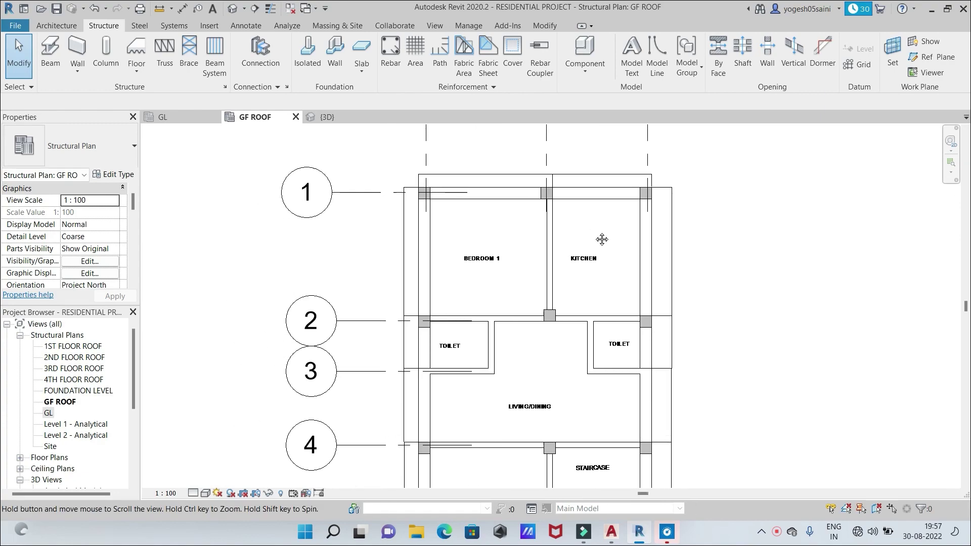
{"action": "left_click", "coordinate": [107, 60]}
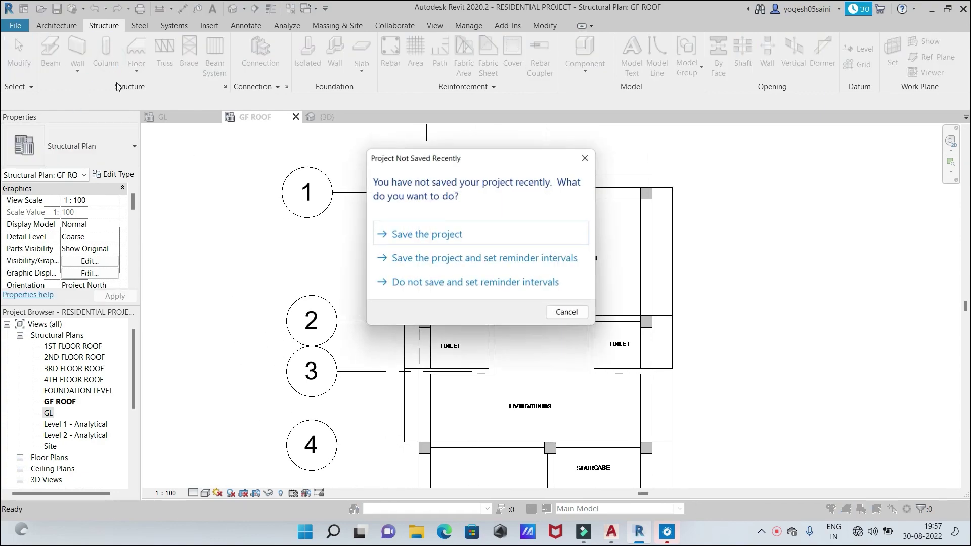
{"action": "left_click", "coordinate": [586, 158]}
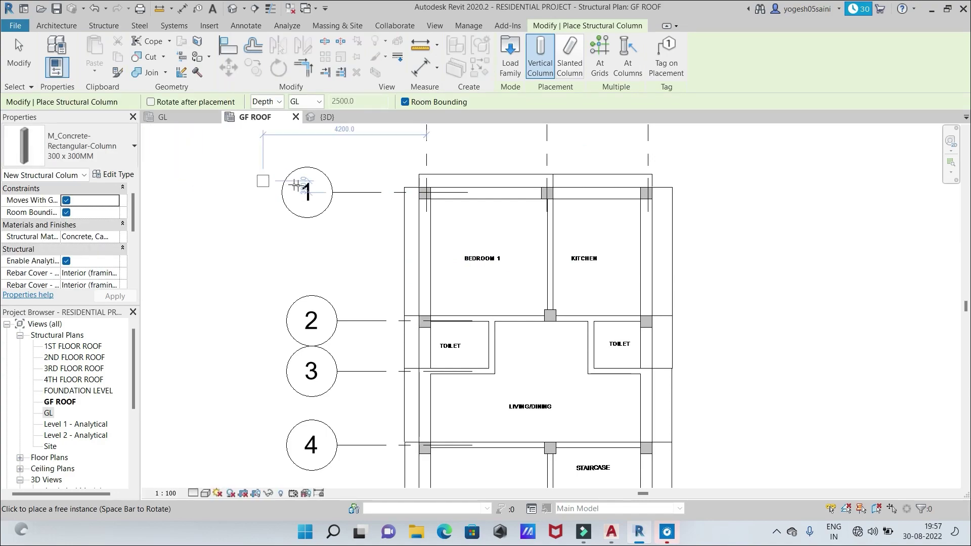
{"action": "scroll", "coordinate": [428, 195], "scroll_direction": "up", "scroll_amount": 2}
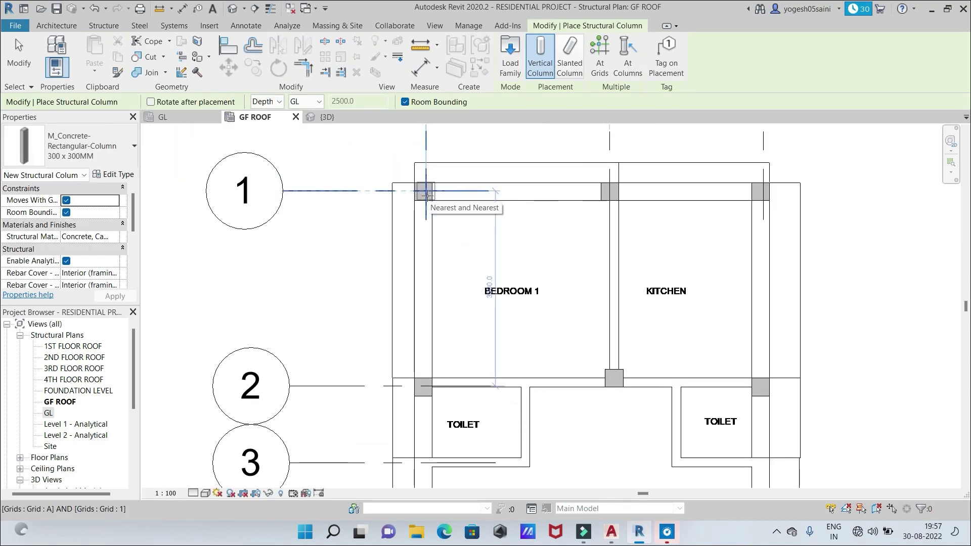
{"action": "scroll", "coordinate": [428, 195], "scroll_direction": "up", "scroll_amount": 1}
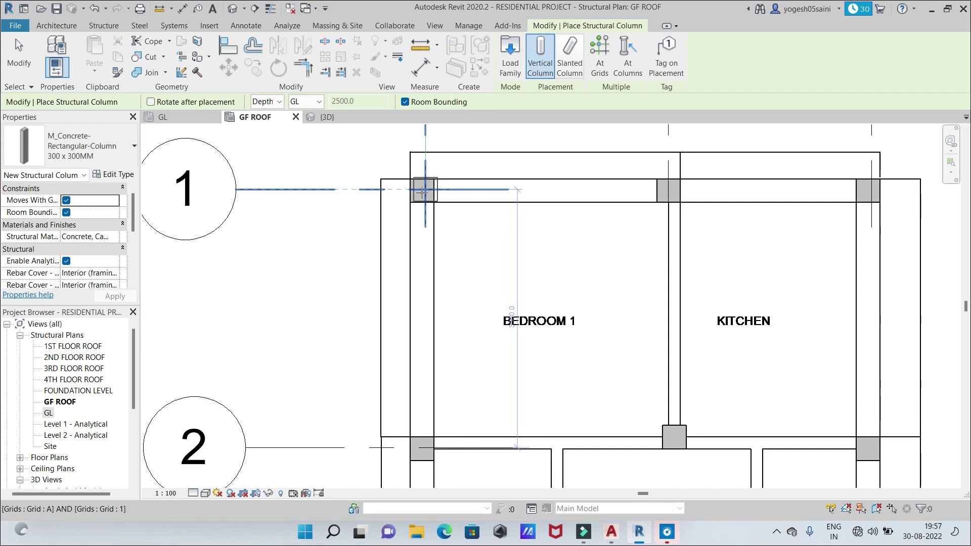
{"action": "scroll", "coordinate": [424, 192], "scroll_direction": "up", "scroll_amount": 4}
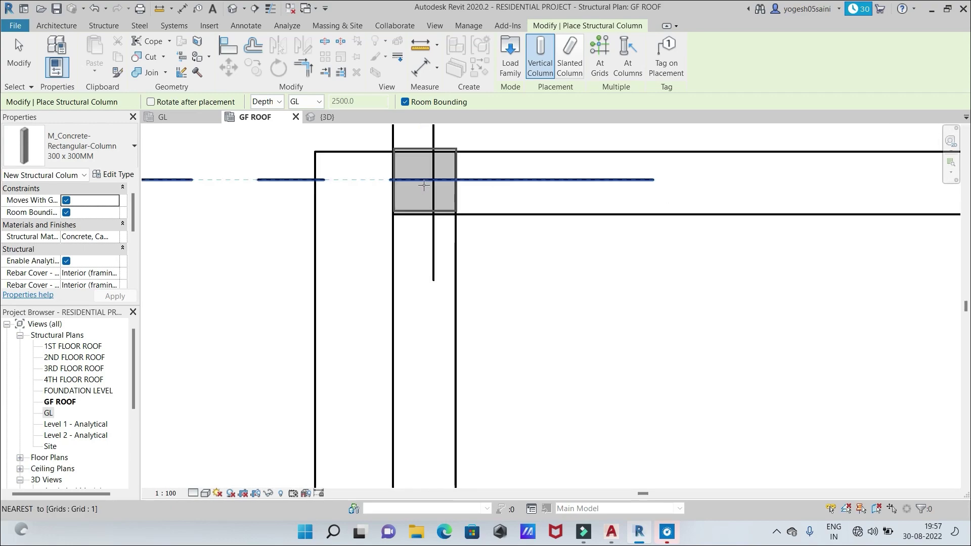
{"action": "left_click", "coordinate": [424, 186]}
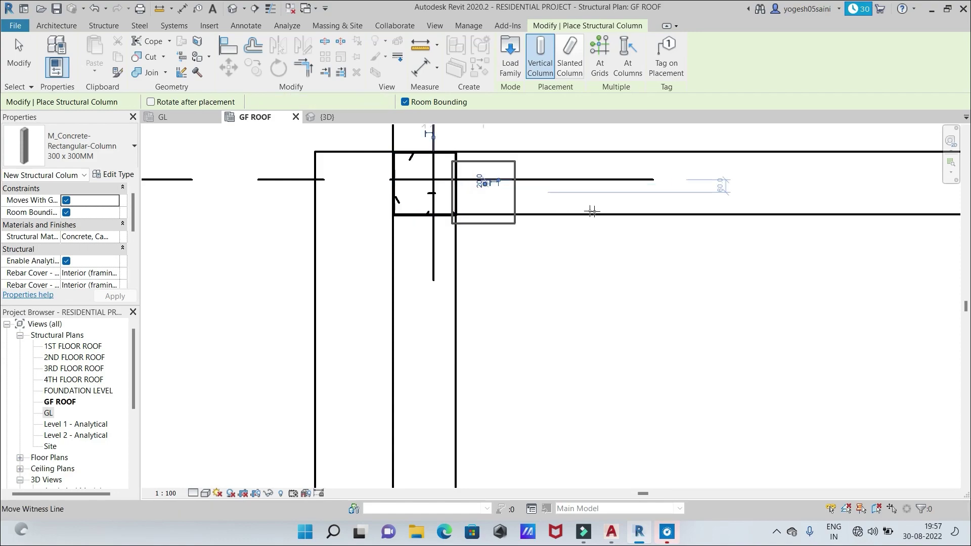
Place a 300 x 300MM column on the shaded position where grid B meets the top wall between Bedroom 1 and Kitchen
{"action": "scroll", "coordinate": [704, 243], "scroll_direction": "up", "scroll_amount": 1}
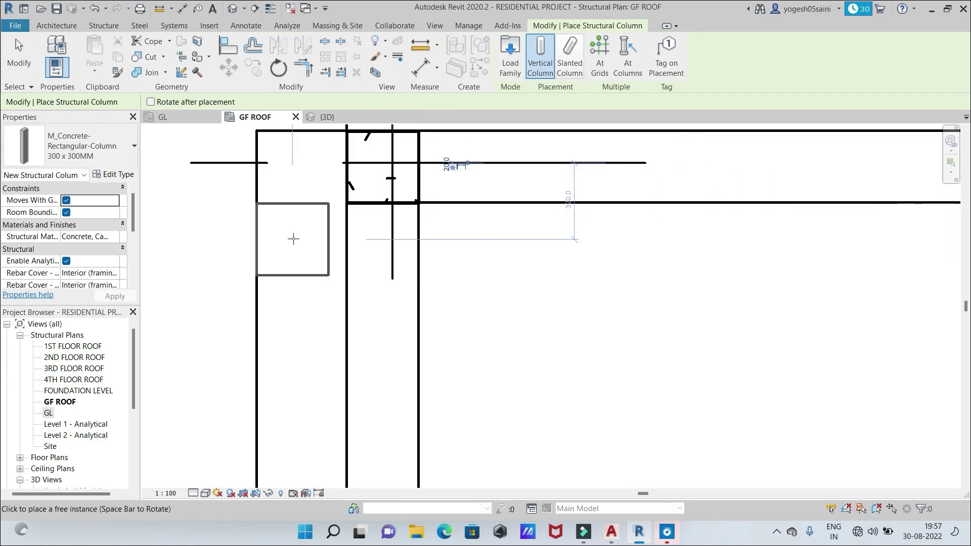
{"action": "scroll", "coordinate": [769, 297], "scroll_direction": "up", "scroll_amount": 1}
{"action": "middle_click_drag", "start_coordinate": [769, 297], "coordinate": [470, 261]}
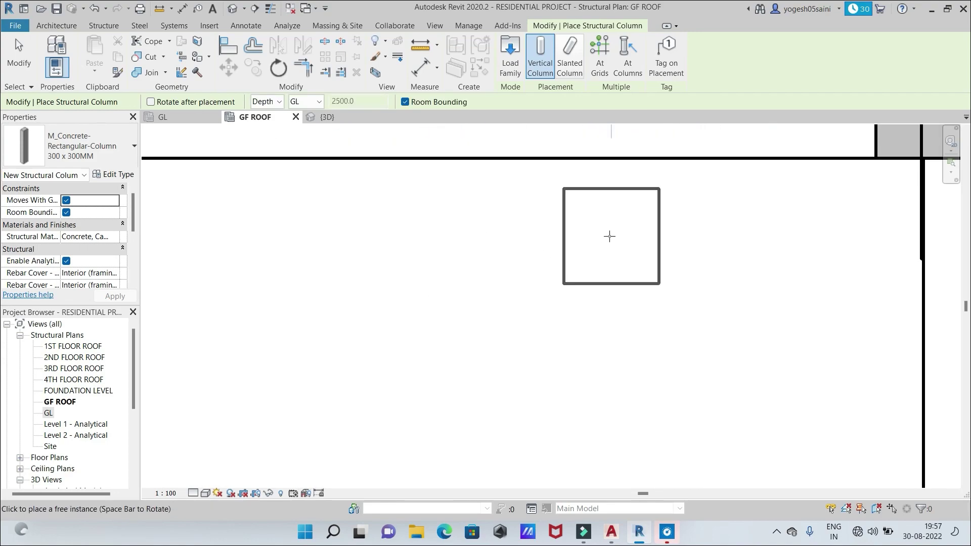
{"action": "scroll", "coordinate": [700, 255], "scroll_direction": "down", "scroll_amount": 3}
{"action": "middle_click_drag", "start_coordinate": [641, 265], "coordinate": [581, 249]}
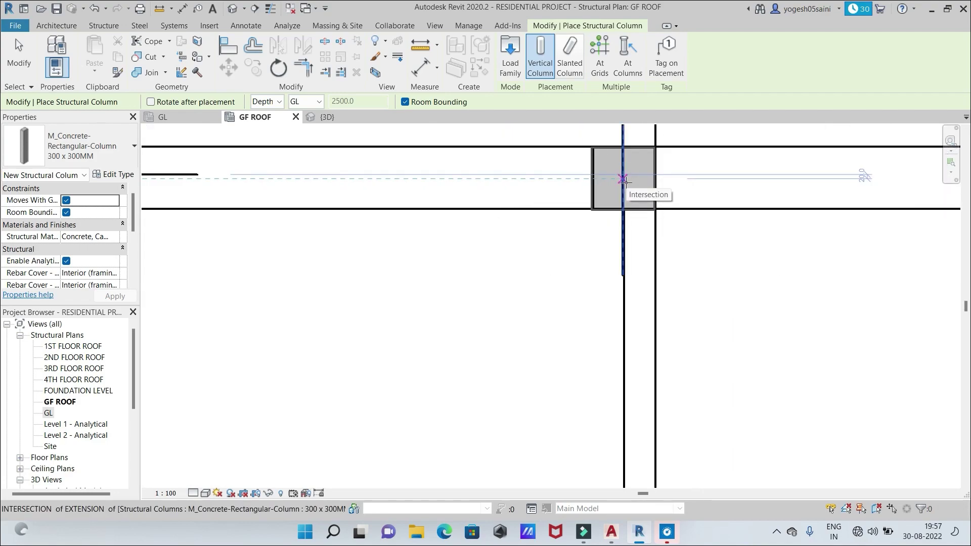
{"action": "scroll", "coordinate": [627, 181], "scroll_direction": "up", "scroll_amount": 2}
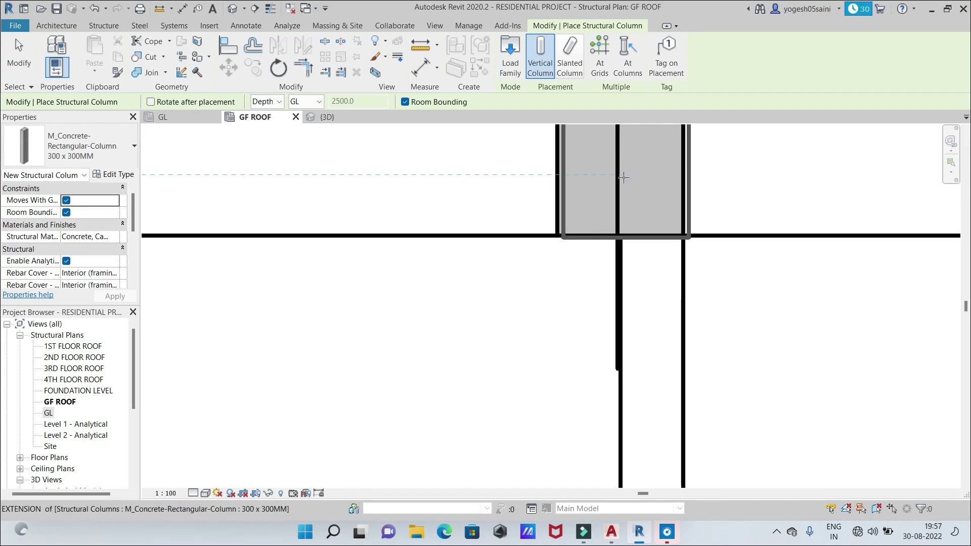
{"action": "middle_click_drag", "start_coordinate": [623, 177], "coordinate": [612, 271]}
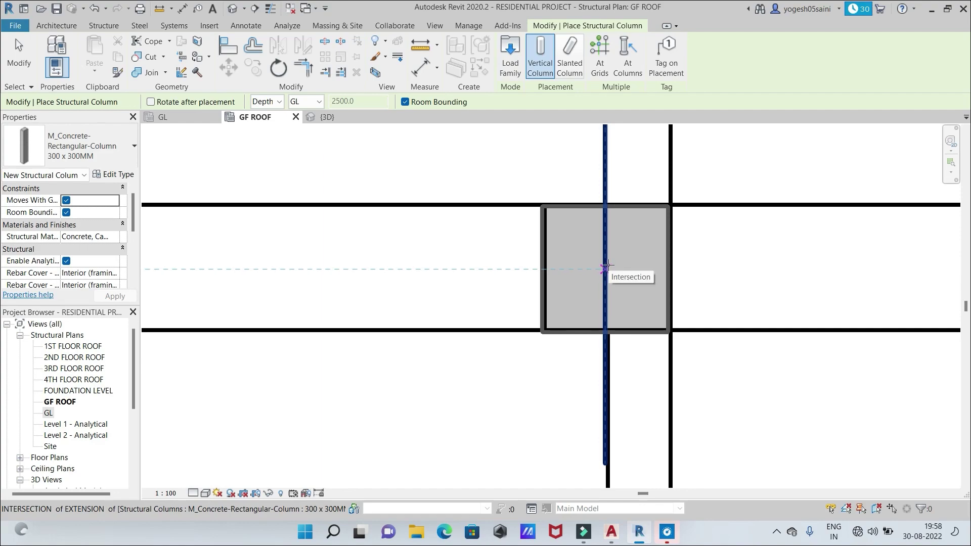
{"action": "scroll", "coordinate": [607, 265], "scroll_direction": "up", "scroll_amount": 1}
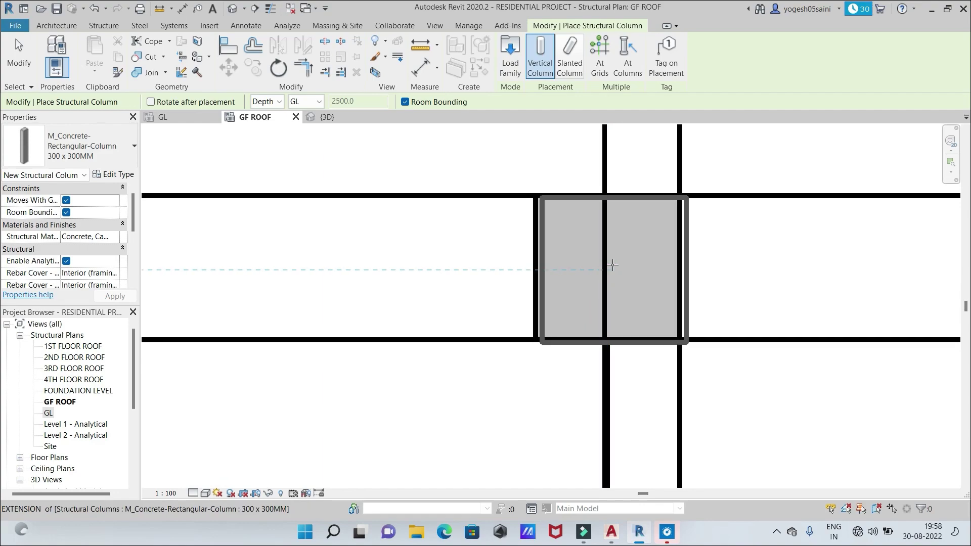
{"action": "left_click", "coordinate": [609, 264]}
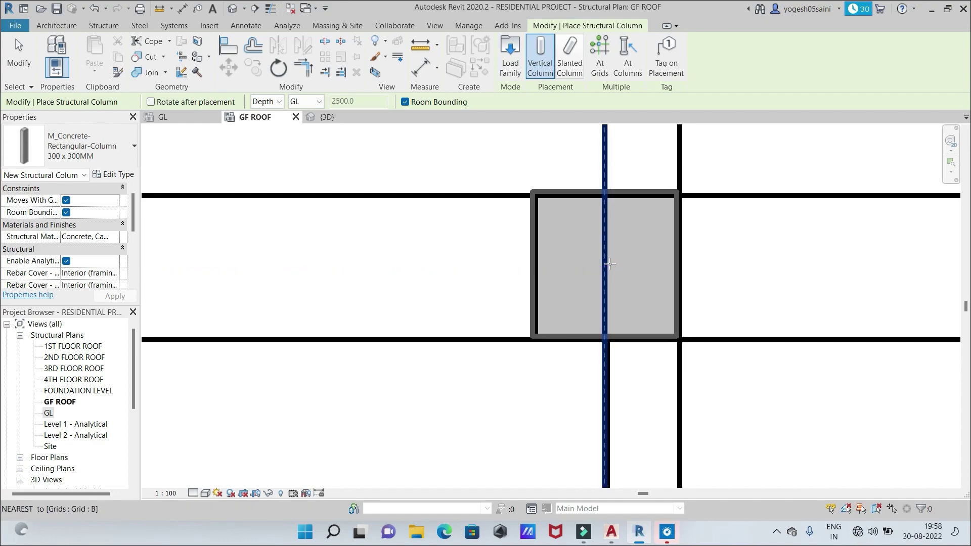
{"action": "left_click", "coordinate": [610, 266]}
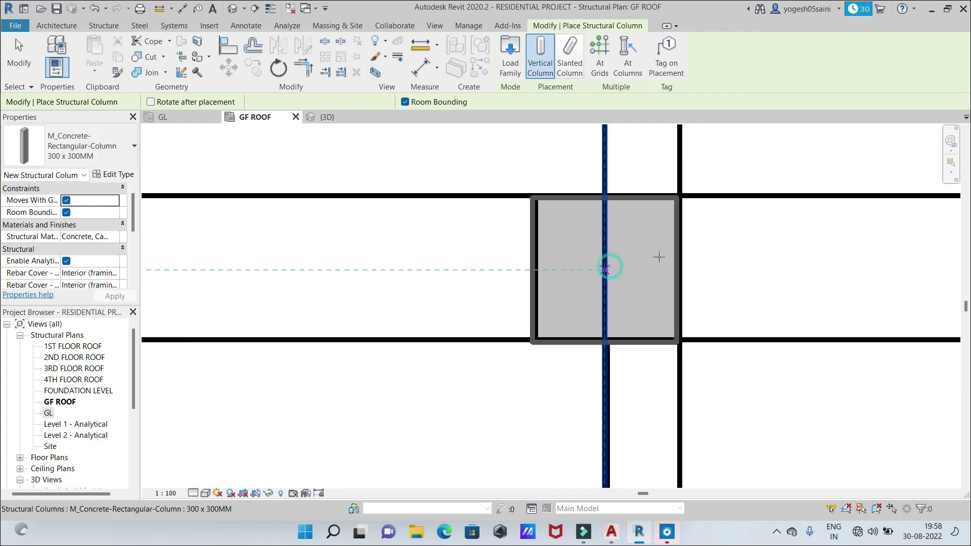
Place a 300 x 300MM column on the shaded position at the Kitchen's outer corner along grid line 1
{"action": "scroll", "coordinate": [788, 265], "scroll_direction": "down", "scroll_amount": 2}
{"action": "middle_click_drag", "start_coordinate": [788, 265], "coordinate": [223, 271]}
{"action": "middle_click_drag", "start_coordinate": [652, 274], "coordinate": [374, 301]}
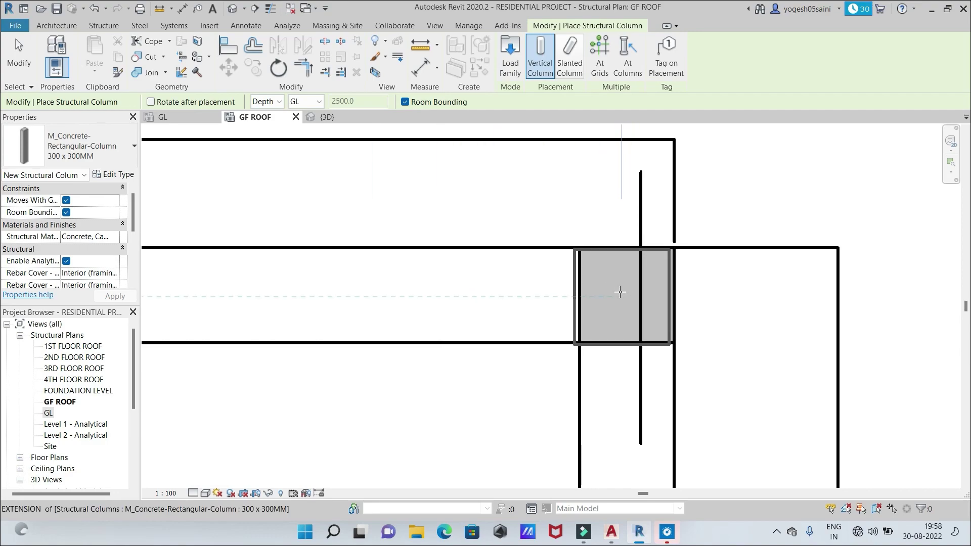
{"action": "scroll", "coordinate": [626, 284], "scroll_direction": "up", "scroll_amount": 2}
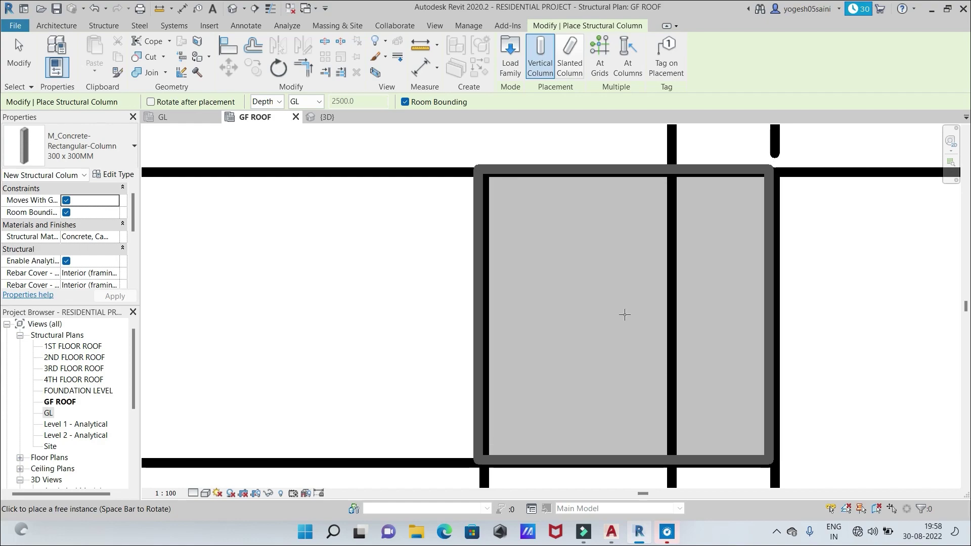
{"action": "left_click", "coordinate": [627, 315]}
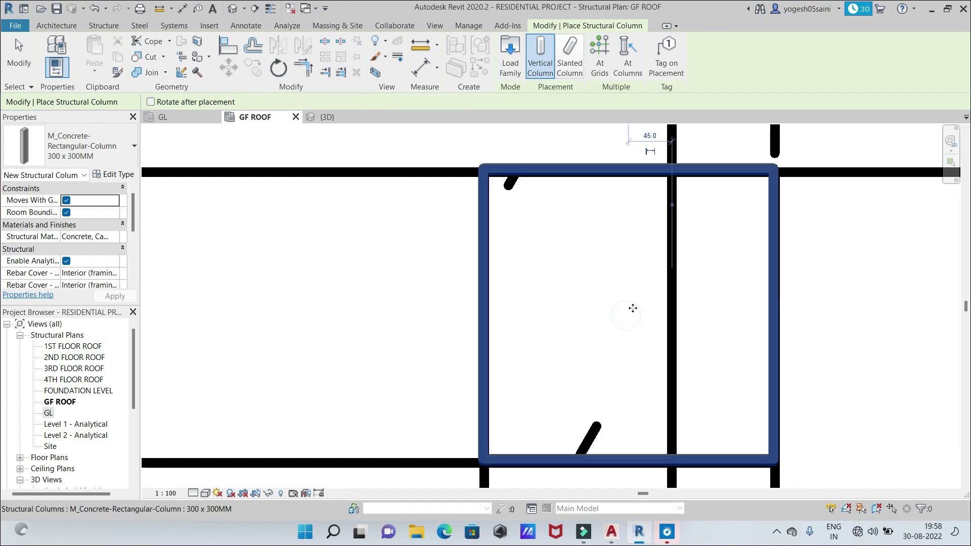
Place 300 x 300MM columns on the three shaded positions along grid line 2, at both toilets and between Bedroom 1 and Kitchen
{"action": "scroll", "coordinate": [661, 278], "scroll_direction": "down", "scroll_amount": 5}
{"action": "scroll", "coordinate": [743, 354], "scroll_direction": "down", "scroll_amount": 4}
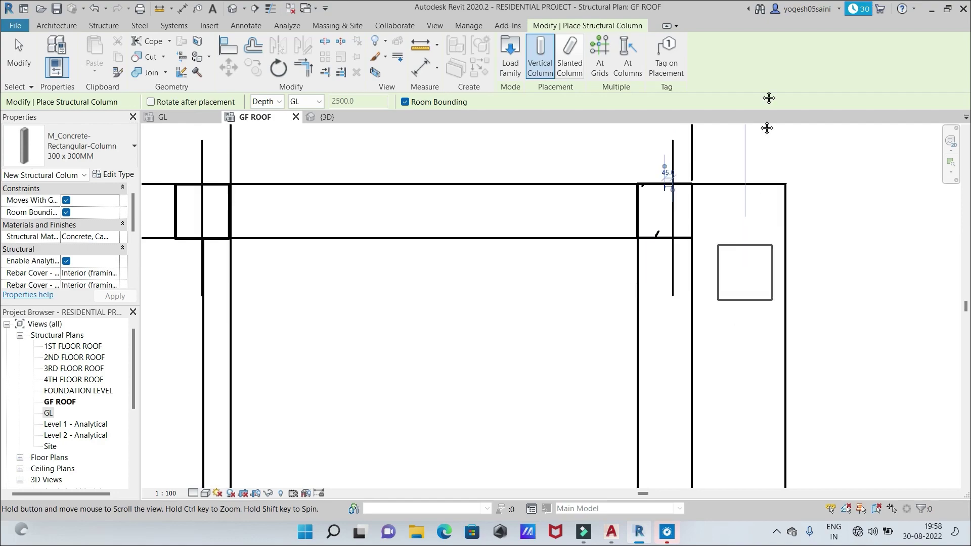
{"action": "middle_click_drag", "start_coordinate": [757, 401], "coordinate": [742, 217]}
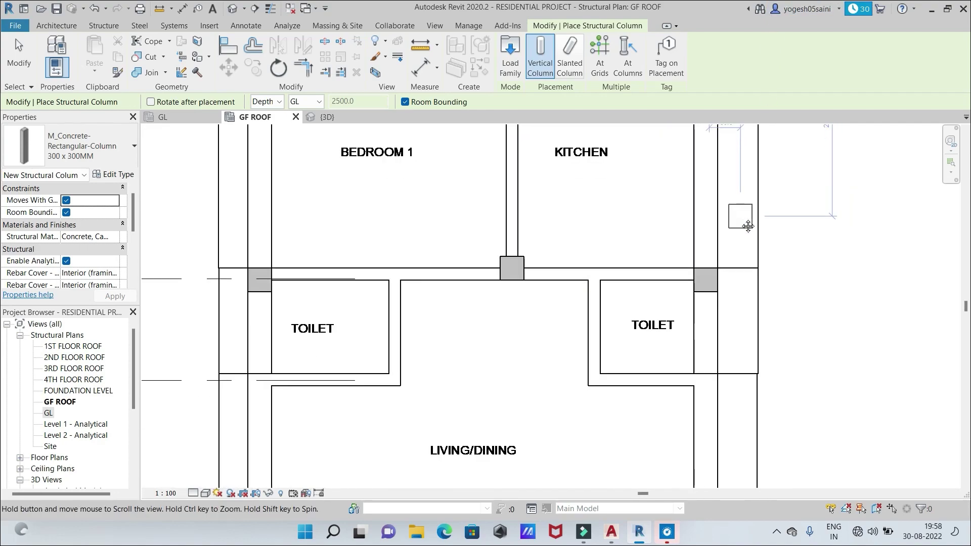
{"action": "scroll", "coordinate": [706, 278], "scroll_direction": "up", "scroll_amount": 4}
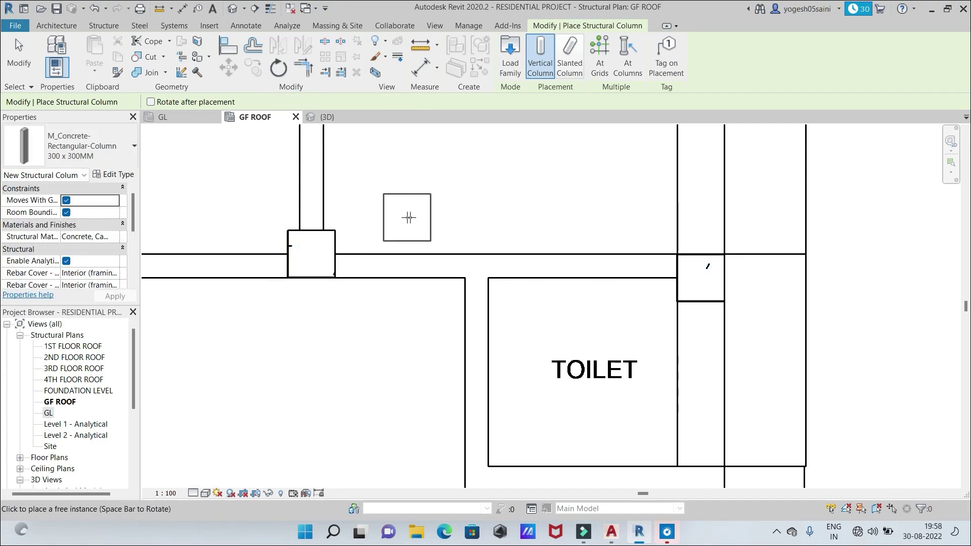
{"action": "scroll", "coordinate": [407, 215], "scroll_direction": "down", "scroll_amount": 3}
{"action": "middle_click_drag", "start_coordinate": [350, 330], "coordinate": [666, 318]}
{"action": "scroll", "coordinate": [667, 323], "scroll_direction": "up", "scroll_amount": 1}
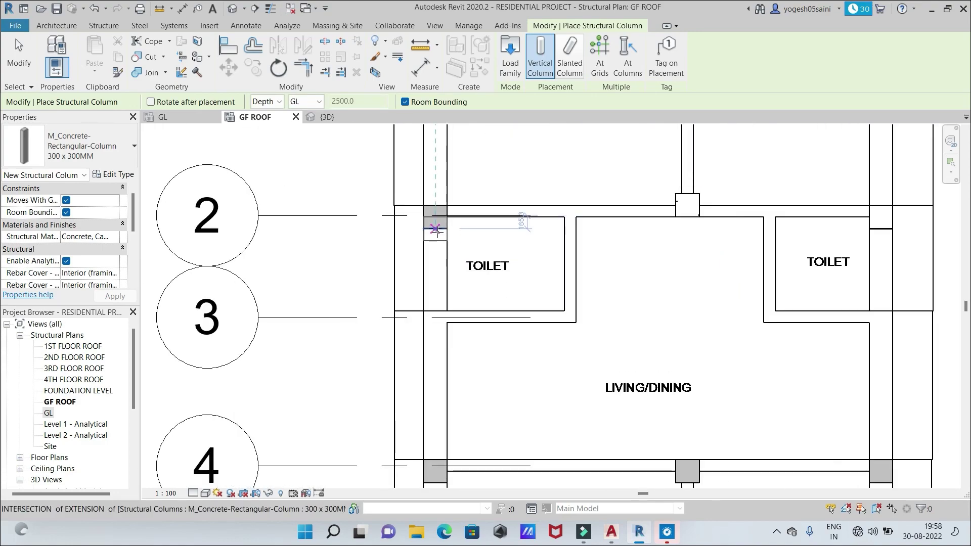
{"action": "left_click", "coordinate": [434, 218]}
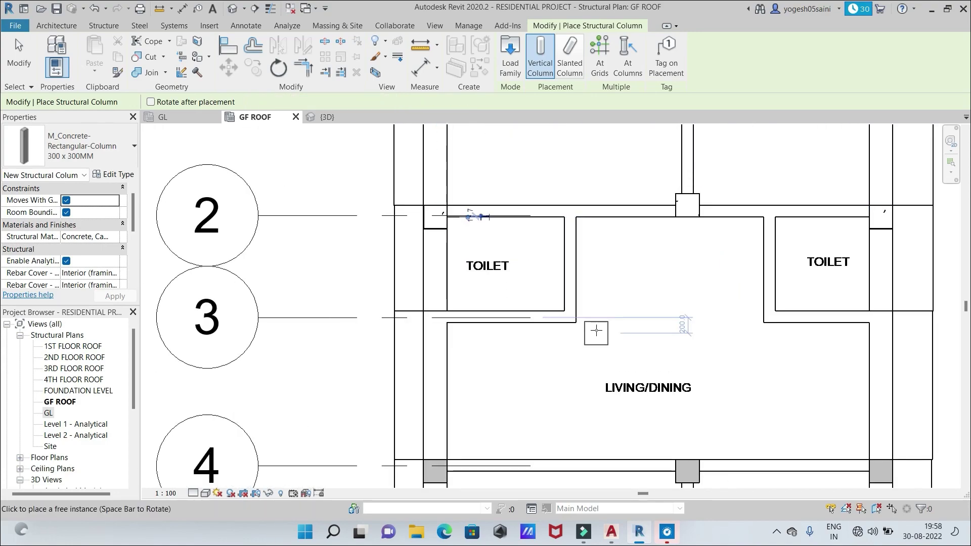
Place 300 x 300MM columns on the three shaded positions along grid line 4, between Living/Dining and the Bedroom 1 and Staircase row
{"action": "scroll", "coordinate": [586, 332], "scroll_direction": "down", "scroll_amount": 2}
{"action": "scroll", "coordinate": [586, 334], "scroll_direction": "up", "scroll_amount": 1}
{"action": "scroll", "coordinate": [588, 350], "scroll_direction": "down", "scroll_amount": 1}
{"action": "middle_click_drag", "start_coordinate": [588, 351], "coordinate": [488, 202]}
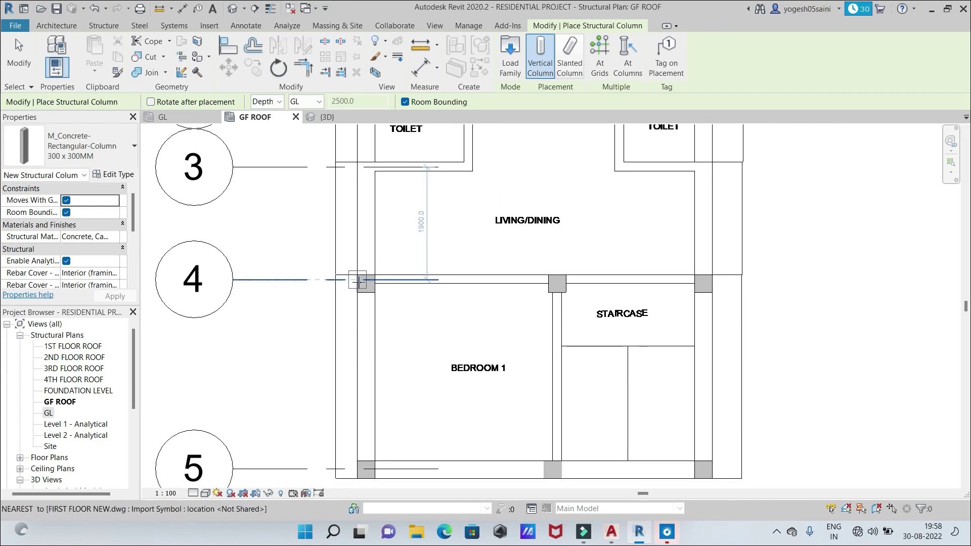
{"action": "scroll", "coordinate": [368, 286], "scroll_direction": "up", "scroll_amount": 2}
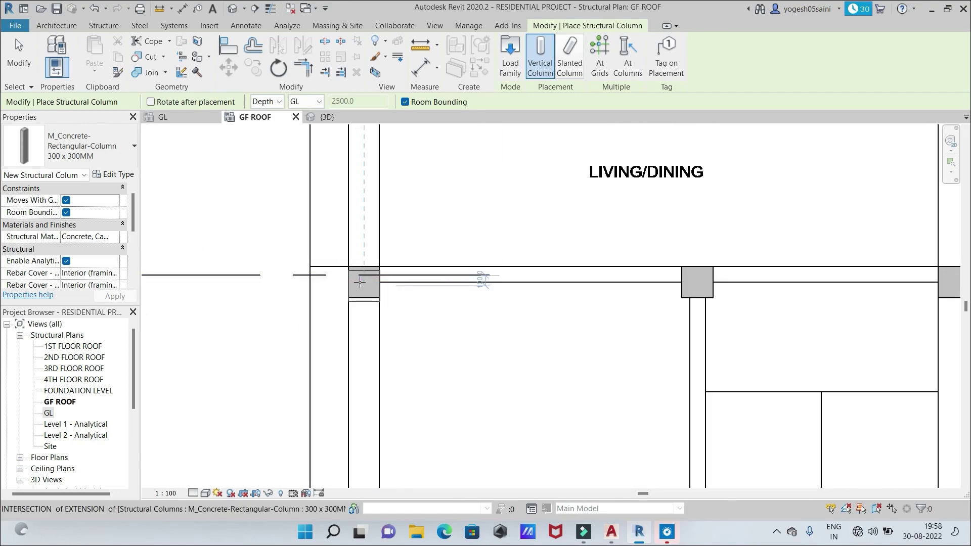
{"action": "scroll", "coordinate": [361, 281], "scroll_direction": "up", "scroll_amount": 2}
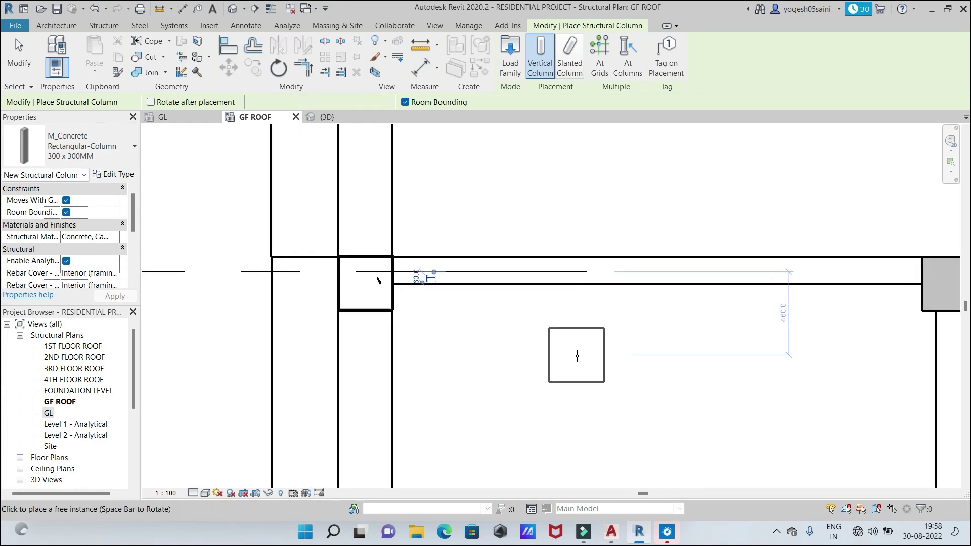
{"action": "scroll", "coordinate": [580, 351], "scroll_direction": "down", "scroll_amount": 1}
{"action": "middle_click_drag", "start_coordinate": [580, 352], "coordinate": [312, 361]}
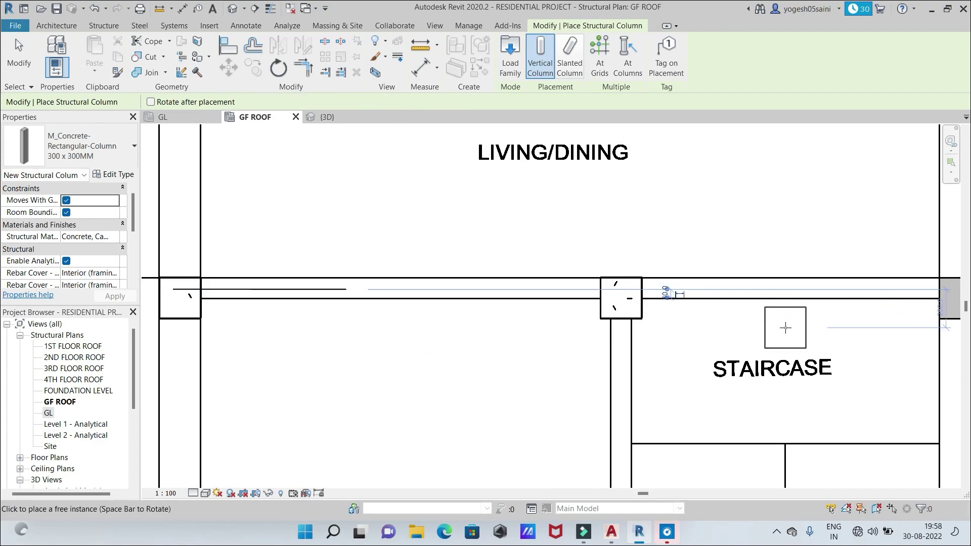
{"action": "scroll", "coordinate": [784, 325], "scroll_direction": "up", "scroll_amount": 1}
{"action": "middle_click_drag", "start_coordinate": [778, 327], "coordinate": [384, 354]}
{"action": "scroll", "coordinate": [385, 354], "scroll_direction": "down", "scroll_amount": 1}
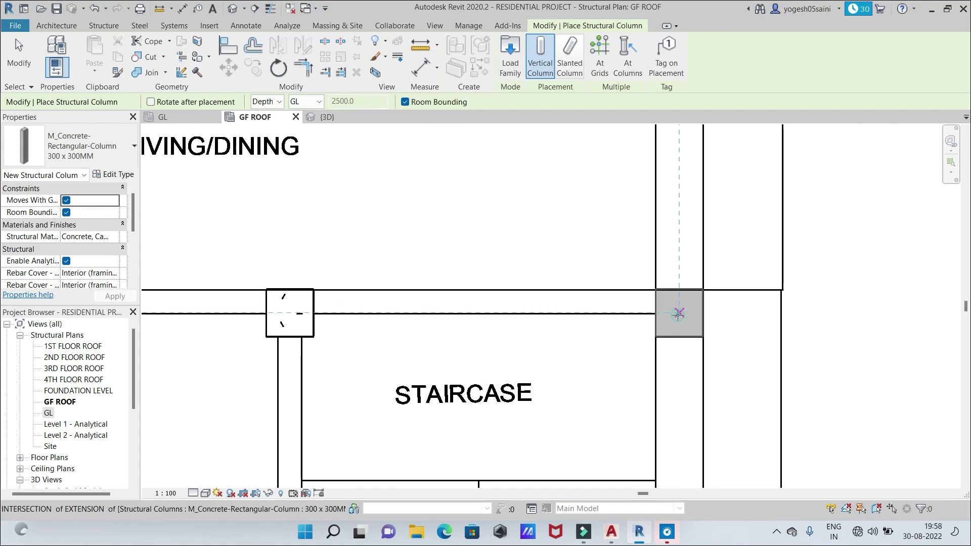
Place 300 x 300MM columns on the three shaded positions along grid line 5, below Bedroom 1 and the staircase
{"action": "scroll", "coordinate": [559, 348], "scroll_direction": "down", "scroll_amount": 2}
{"action": "middle_click_drag", "start_coordinate": [570, 357], "coordinate": [689, 229]}
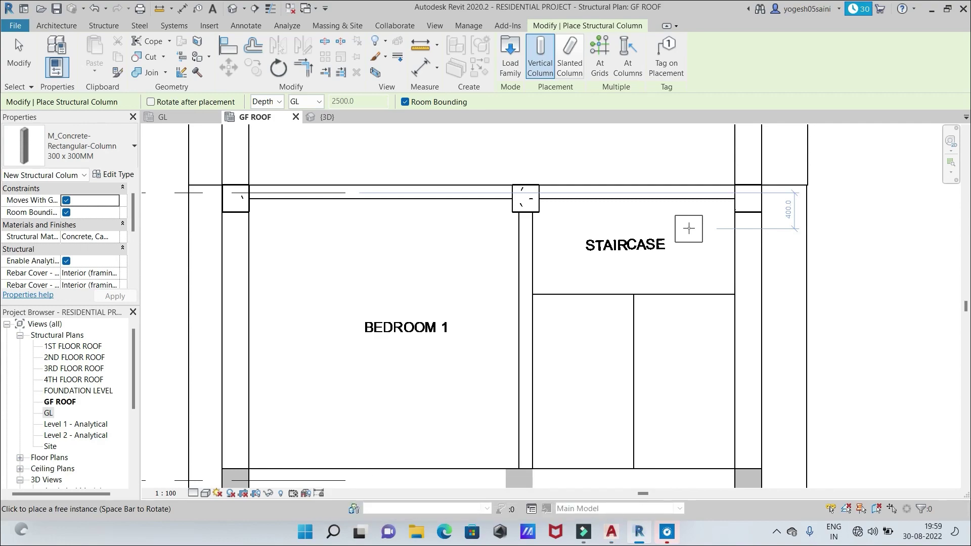
{"action": "middle_click_drag", "start_coordinate": [618, 374], "coordinate": [469, 268]}
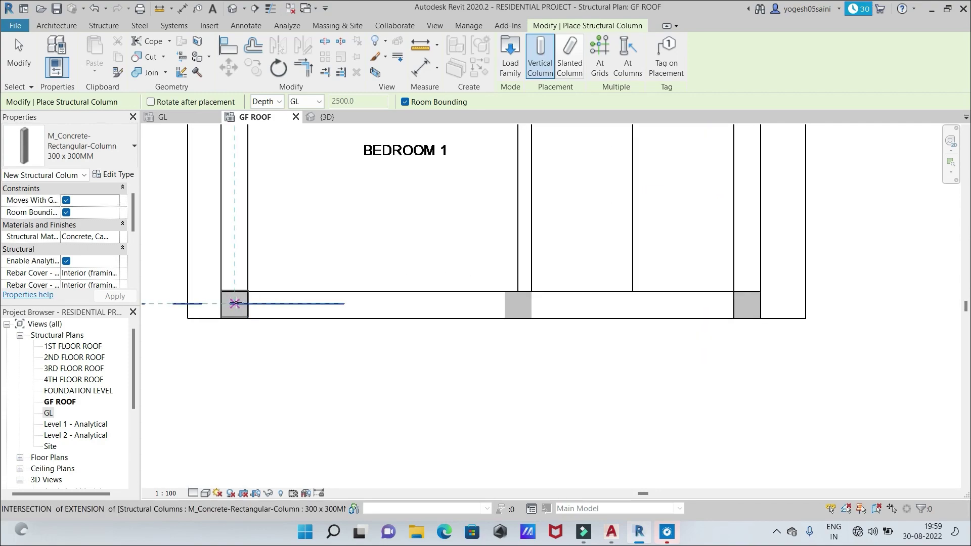
{"action": "scroll", "coordinate": [235, 304], "scroll_direction": "up", "scroll_amount": 2}
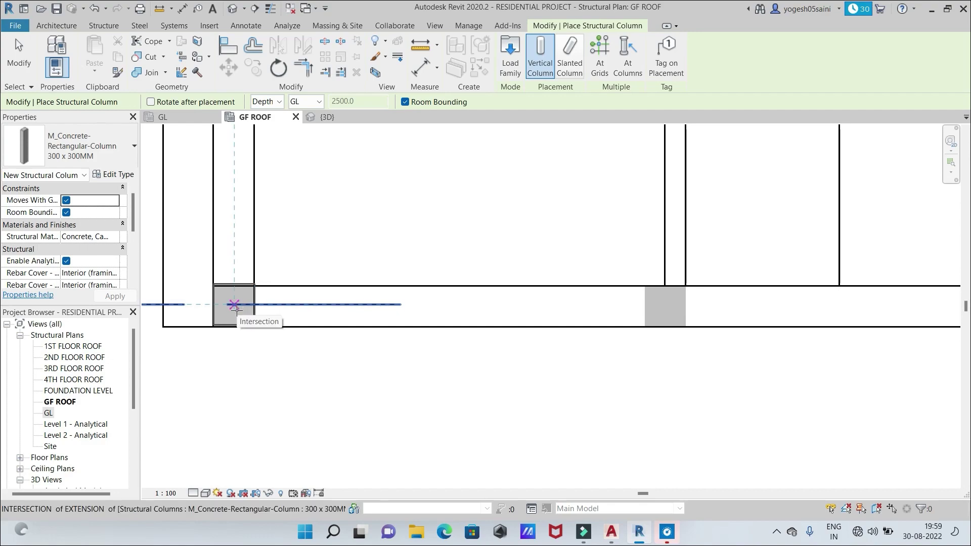
{"action": "scroll", "coordinate": [234, 304], "scroll_direction": "up", "scroll_amount": 2}
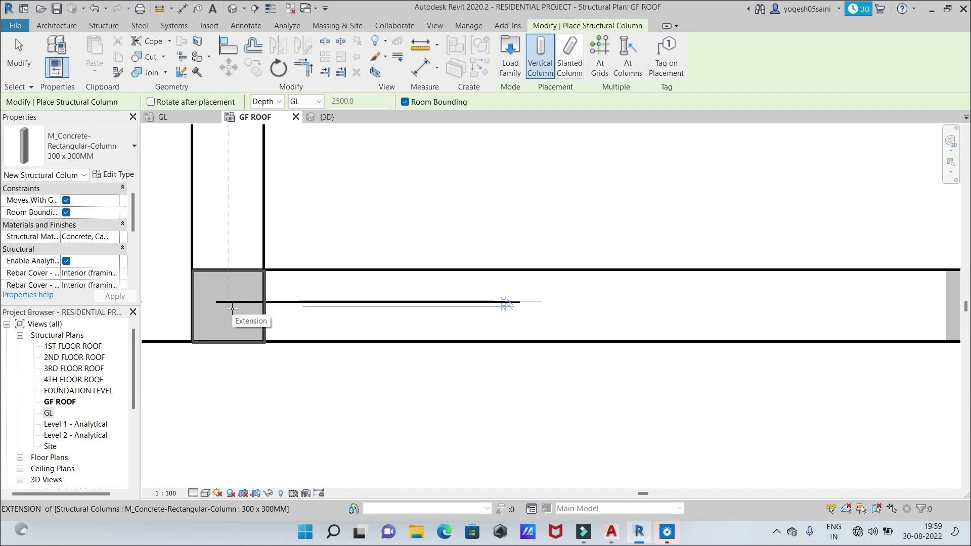
{"action": "scroll", "coordinate": [651, 340], "scroll_direction": "up", "scroll_amount": 1}
{"action": "middle_click_drag", "start_coordinate": [650, 341], "coordinate": [121, 356]}
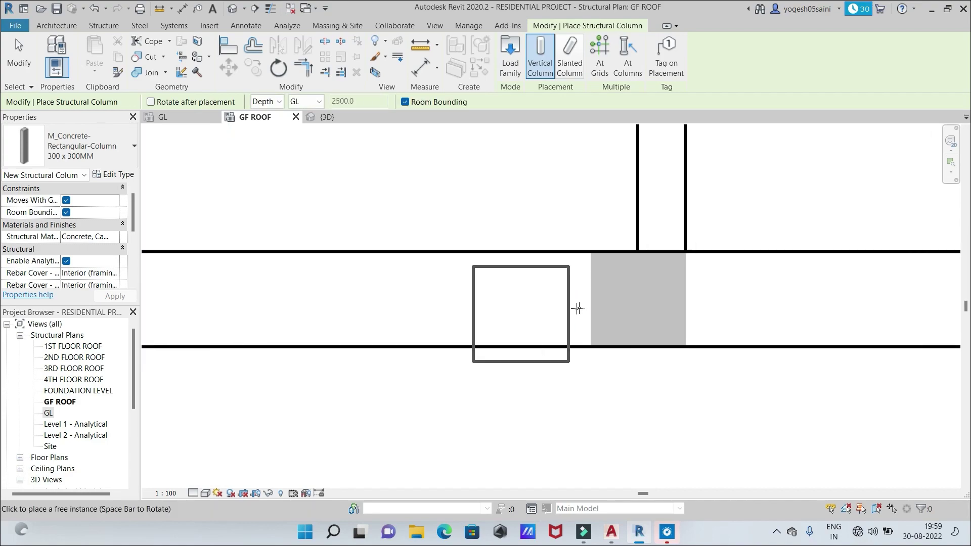
{"action": "left_click", "coordinate": [635, 304]}
{"action": "scroll", "coordinate": [762, 311], "scroll_direction": "down", "scroll_amount": 1}
{"action": "middle_click_drag", "start_coordinate": [766, 317], "coordinate": [218, 375]}
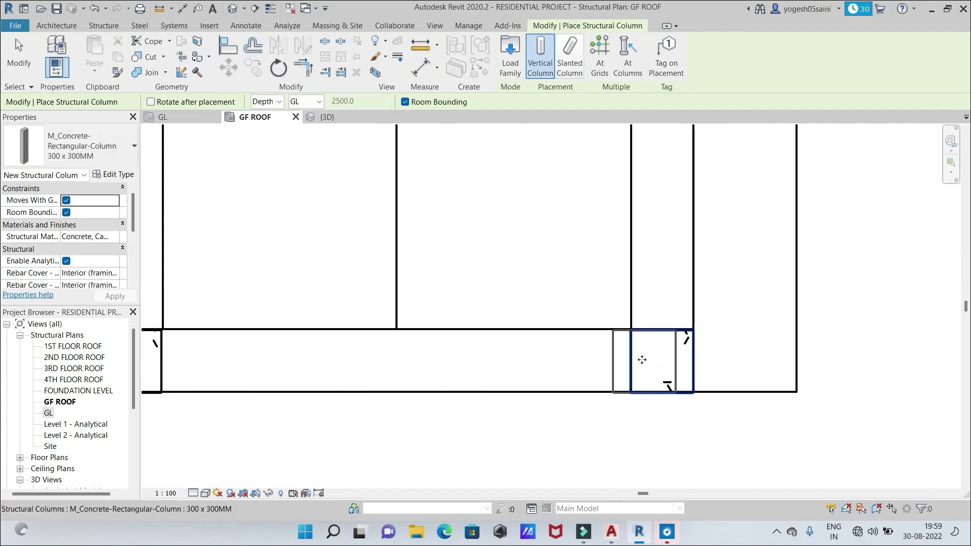
Examine the placed columns in the 3D view and end column placement
{"action": "scroll", "coordinate": [544, 282], "scroll_direction": "down", "scroll_amount": 5}
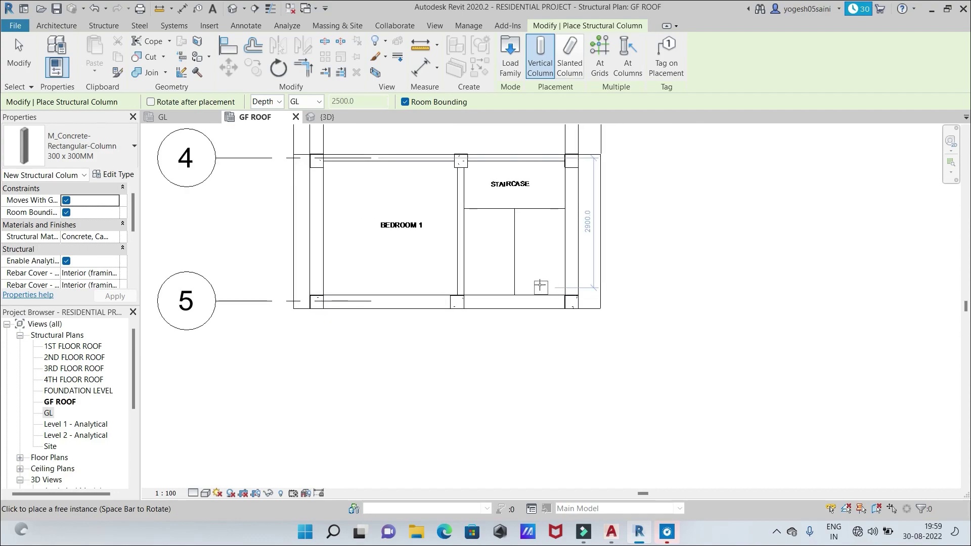
{"action": "middle_click_drag", "start_coordinate": [518, 273], "coordinate": [641, 350]}
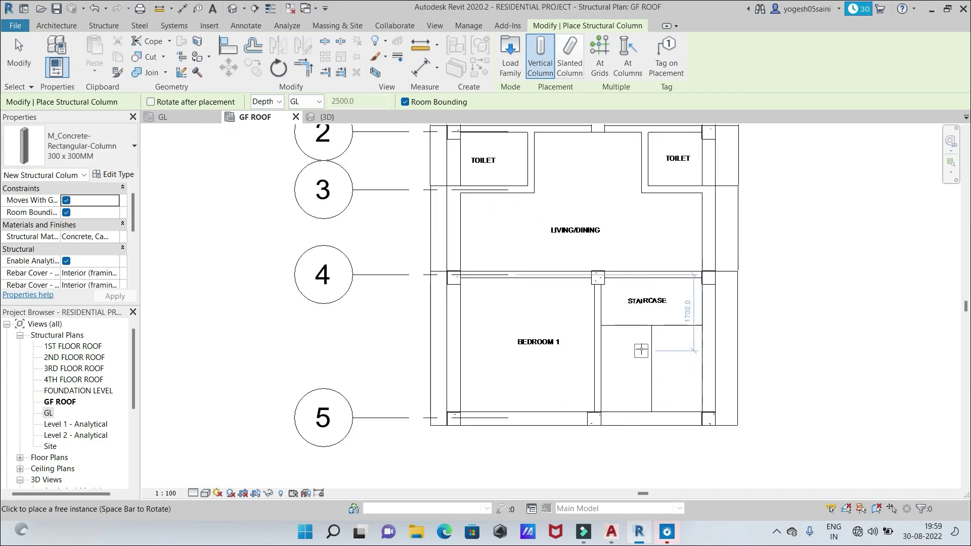
{"action": "scroll", "coordinate": [641, 350], "scroll_direction": "down", "scroll_amount": 1}
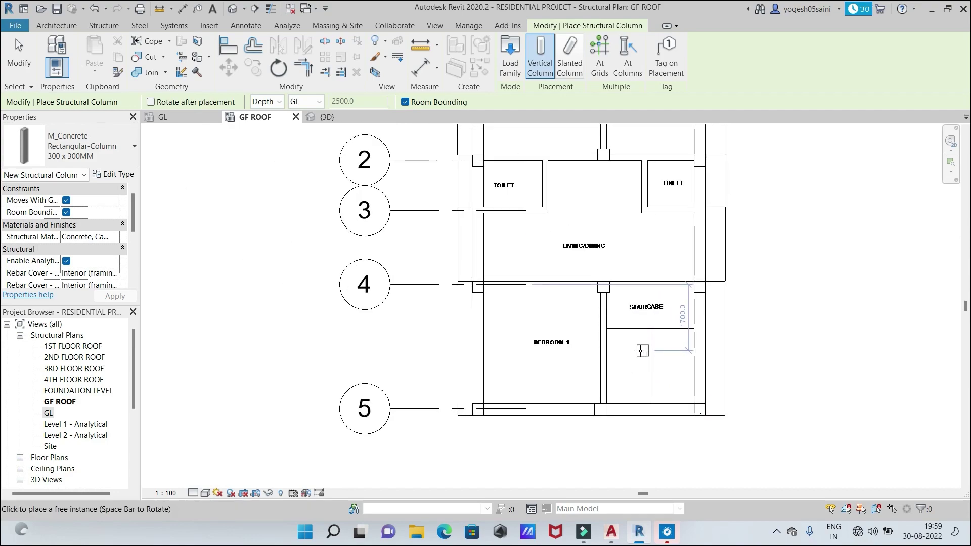
{"action": "left_click", "coordinate": [329, 123]}
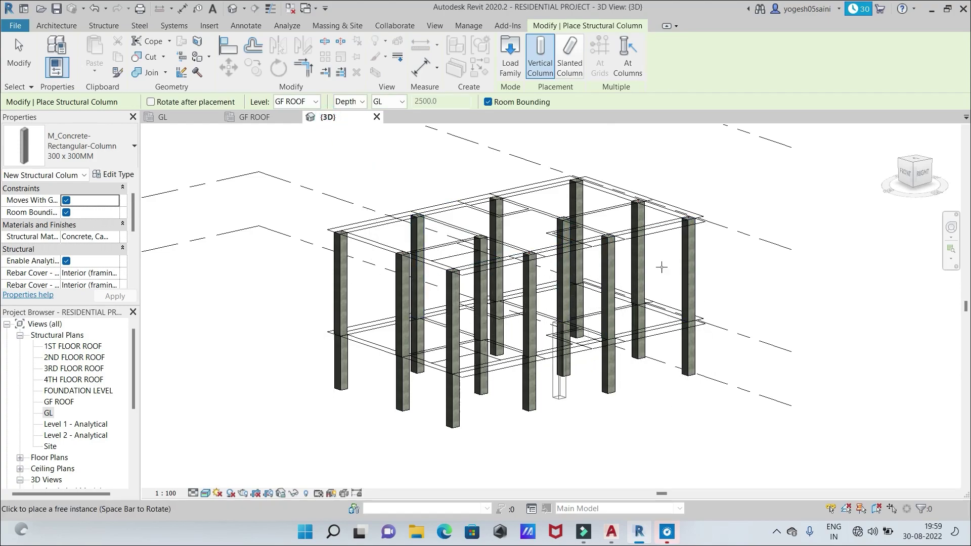
{"action": "left_click_drag", "start_coordinate": [911, 201], "coordinate": [903, 169]}
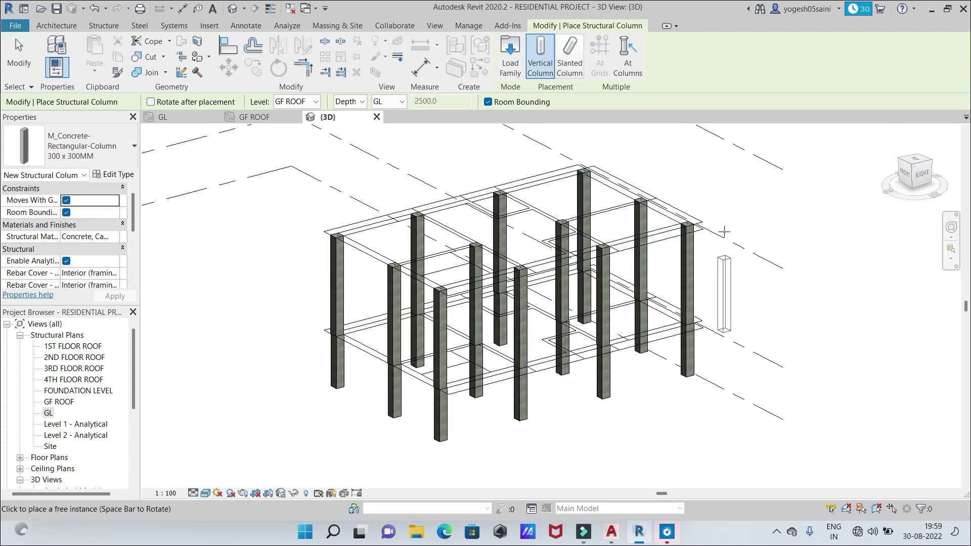
{"action": "right_click", "coordinate": [775, 263]}
{"action": "left_click", "coordinate": [792, 276]}
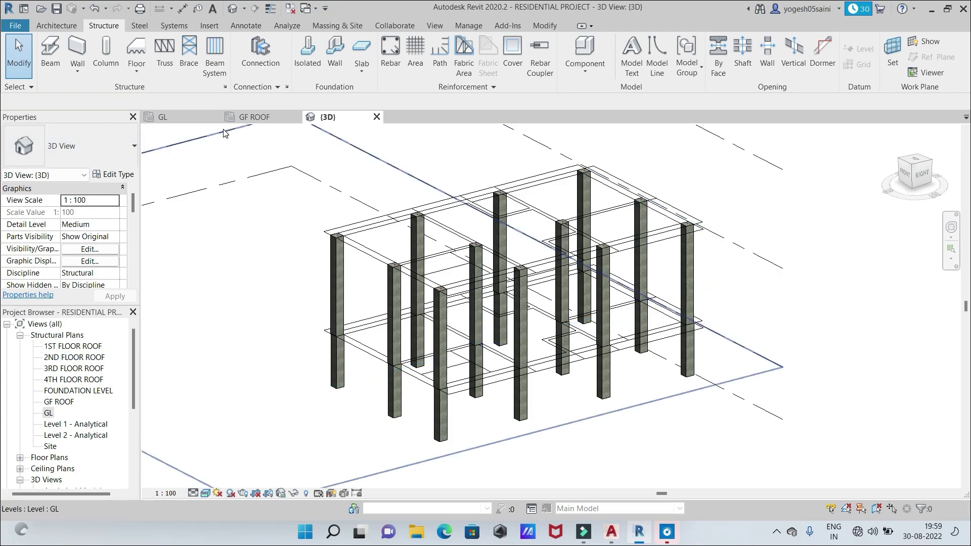
Check the base and top levels of Bedroom 1's outer corner column on grid line 5 in the GF ROOF and GL plans
{"action": "left_click", "coordinate": [249, 119]}
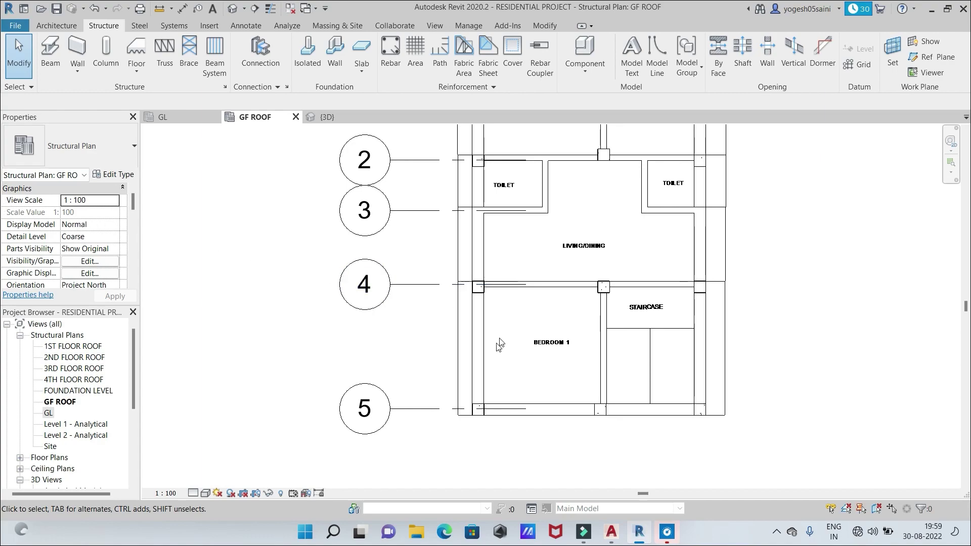
{"action": "left_click", "coordinate": [476, 409]}
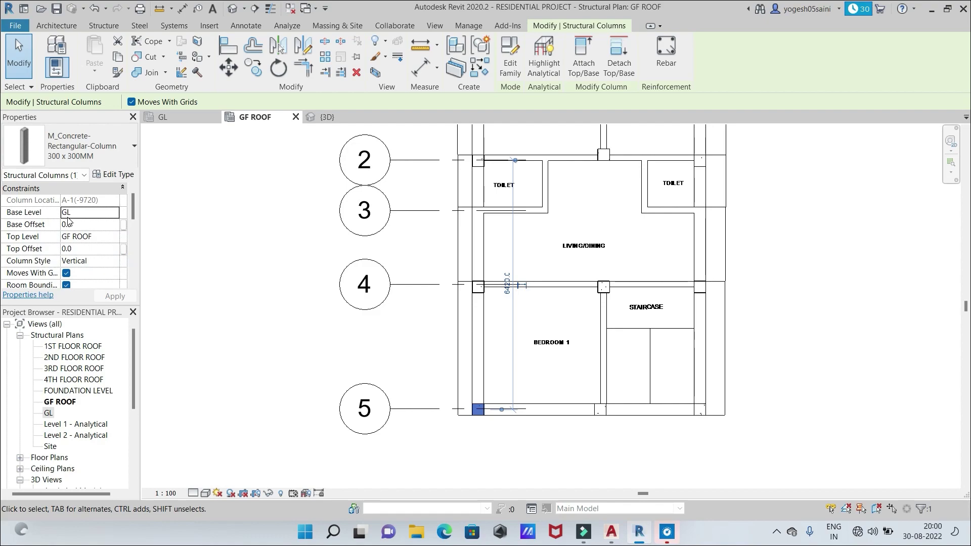
{"action": "left_click", "coordinate": [197, 118]}
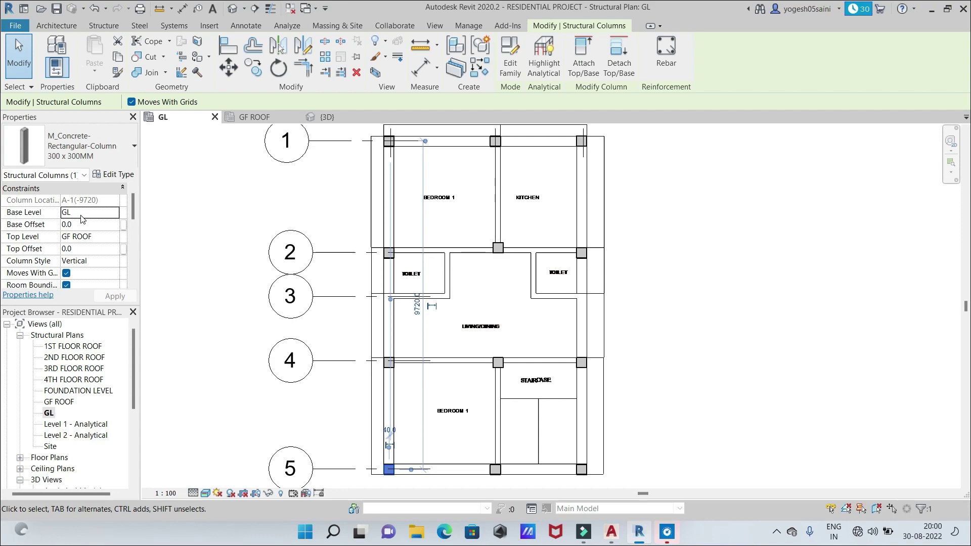
{"action": "middle_click_drag", "start_coordinate": [709, 362], "coordinate": [714, 312]}
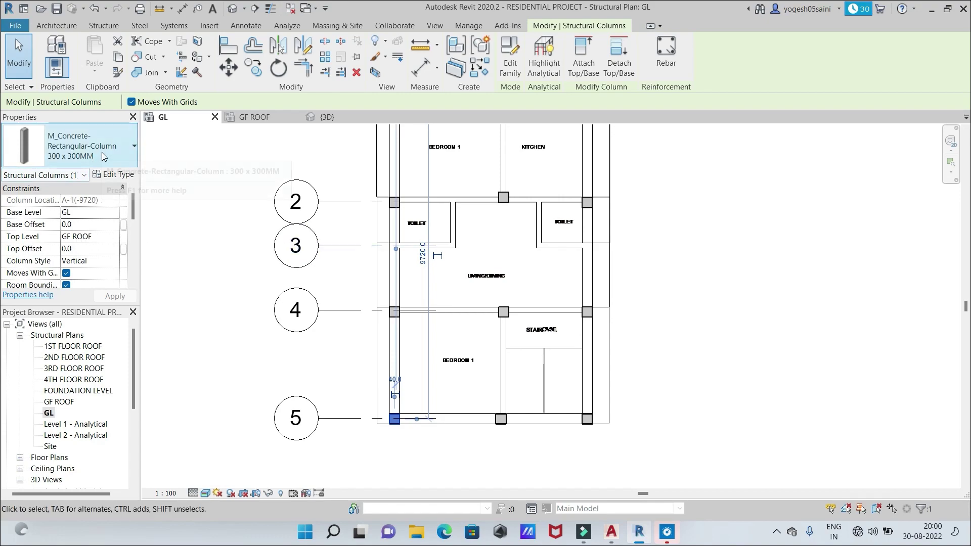
Place a trial 300 x 300MM column in the GL plan on Bedroom 1's outer wall between grid lines 4 and 5
{"action": "left_click", "coordinate": [81, 146]}
{"action": "left_click", "coordinate": [103, 25]}
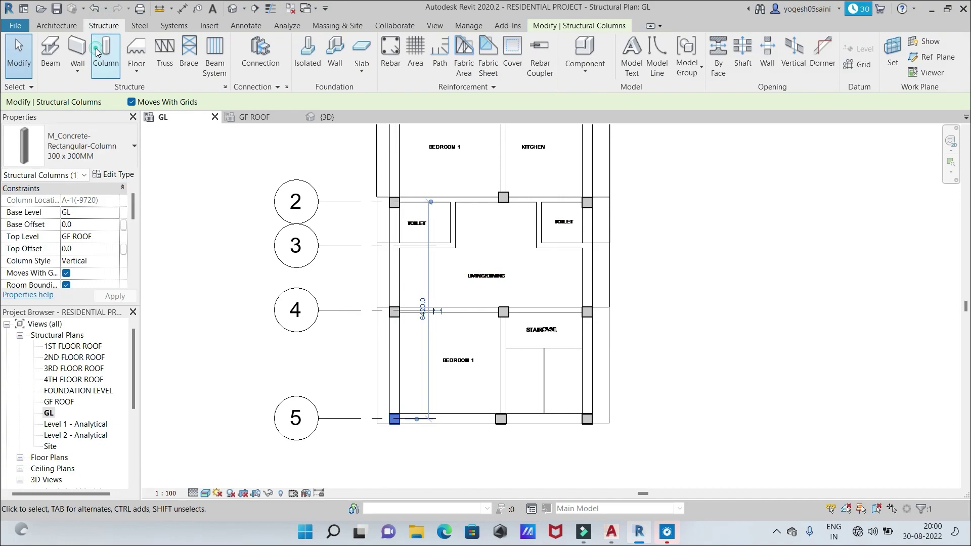
{"action": "left_click", "coordinate": [102, 51]}
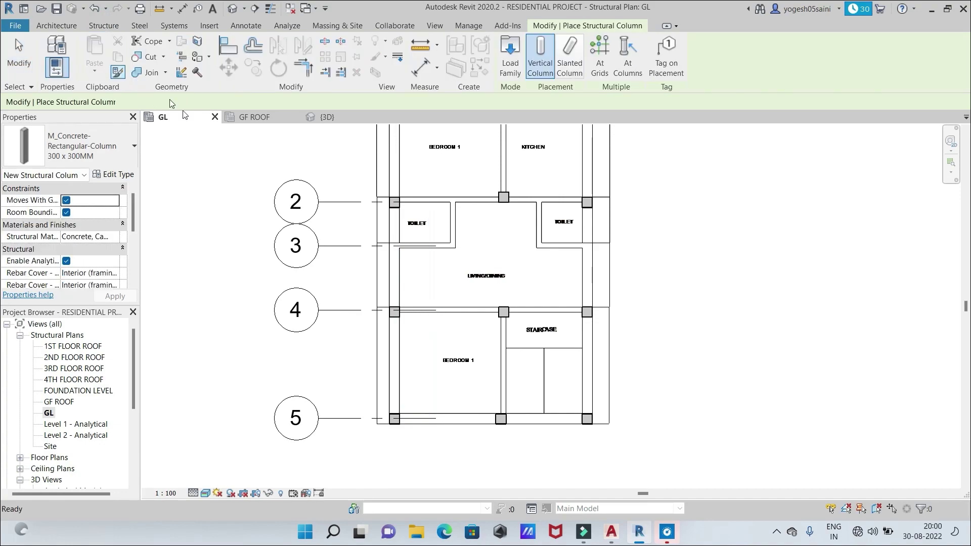
{"action": "left_click", "coordinate": [394, 365]}
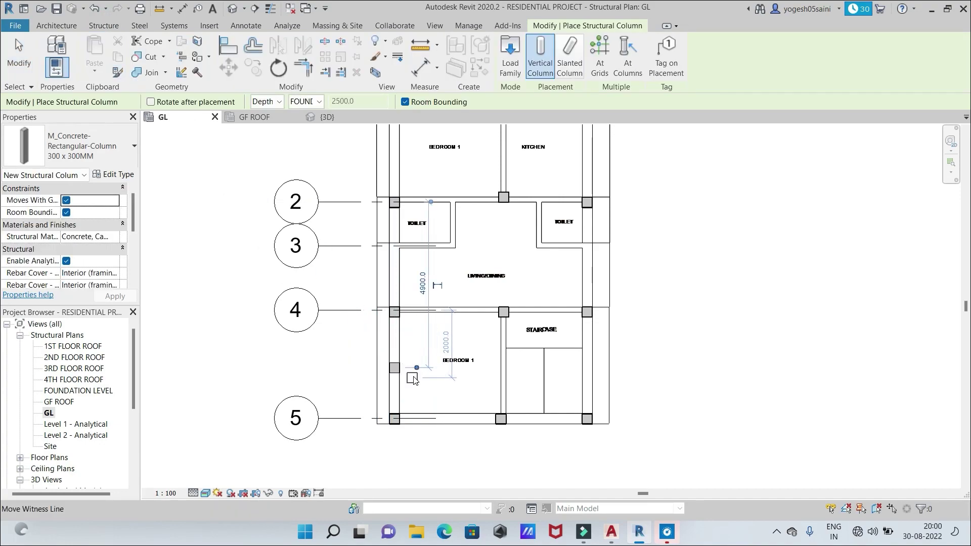
{"action": "right_click", "coordinate": [281, 362]}
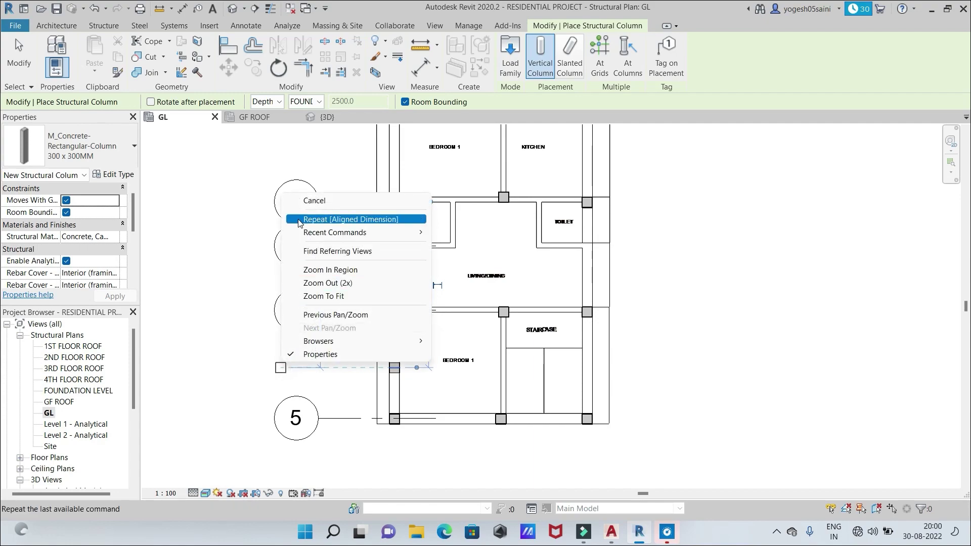
{"action": "left_click", "coordinate": [301, 201]}
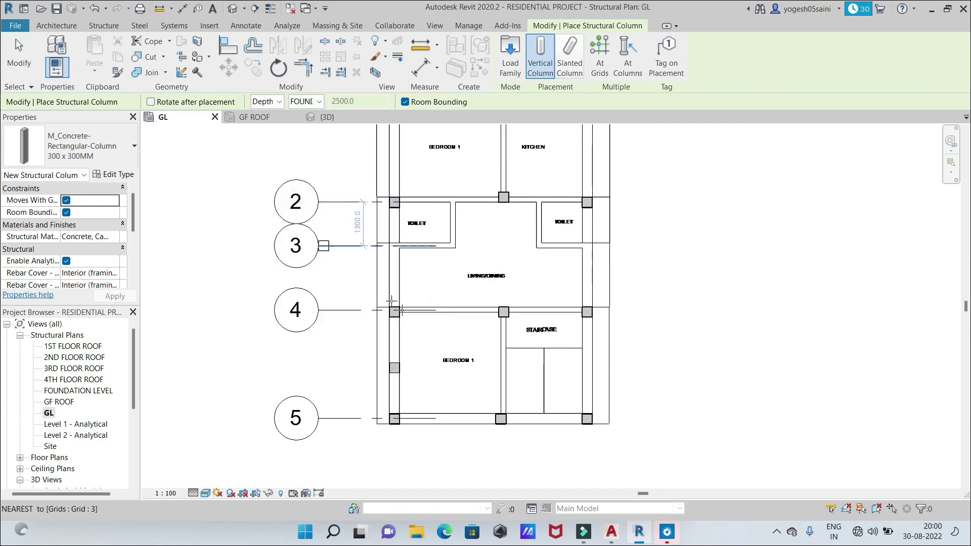
{"action": "right_click", "coordinate": [350, 356]}
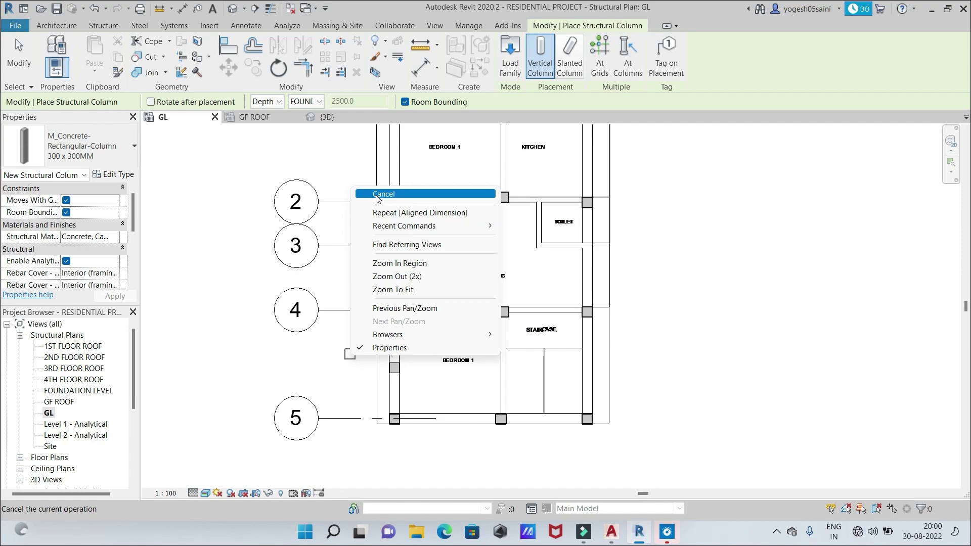
{"action": "left_click", "coordinate": [385, 194]}
Set the top level of the trial column on Bedroom 1's outer wall to GF ROOF
{"action": "left_click", "coordinate": [397, 363]}
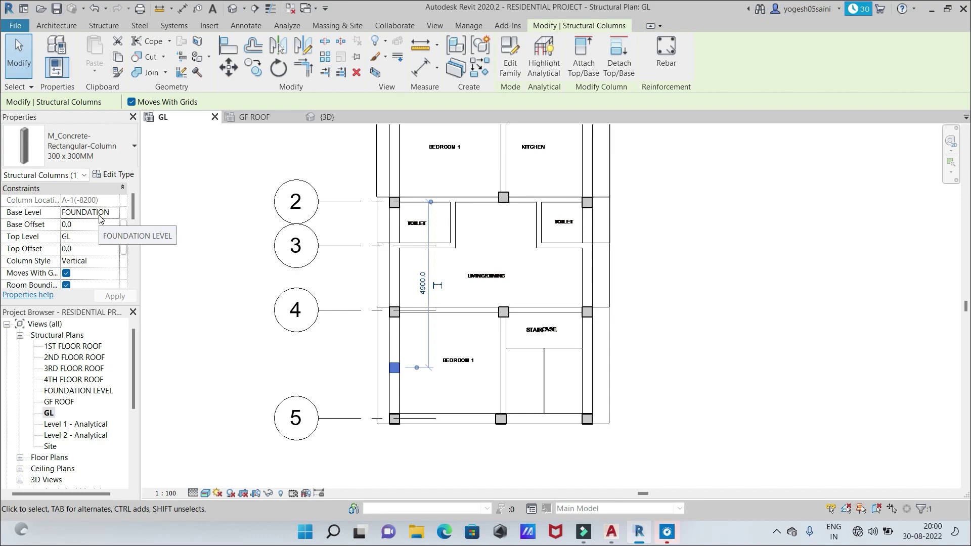
{"action": "left_click", "coordinate": [117, 238]}
{"action": "left_click", "coordinate": [114, 236]}
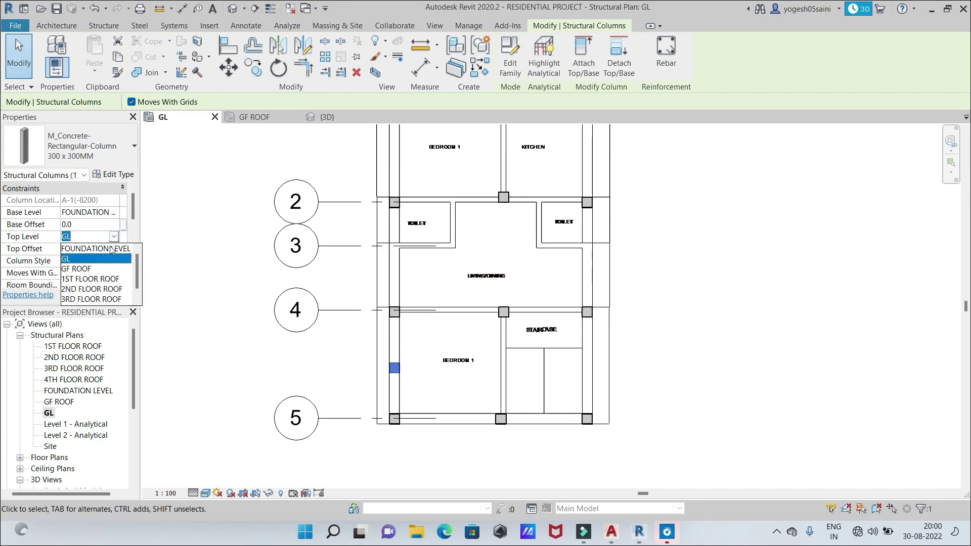
{"action": "left_click", "coordinate": [89, 269]}
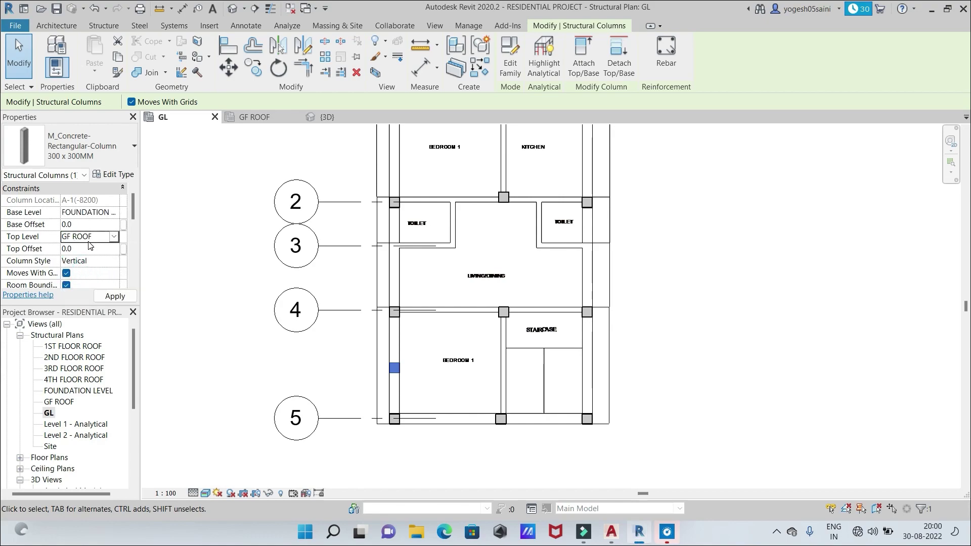
{"action": "left_click", "coordinate": [115, 298]}
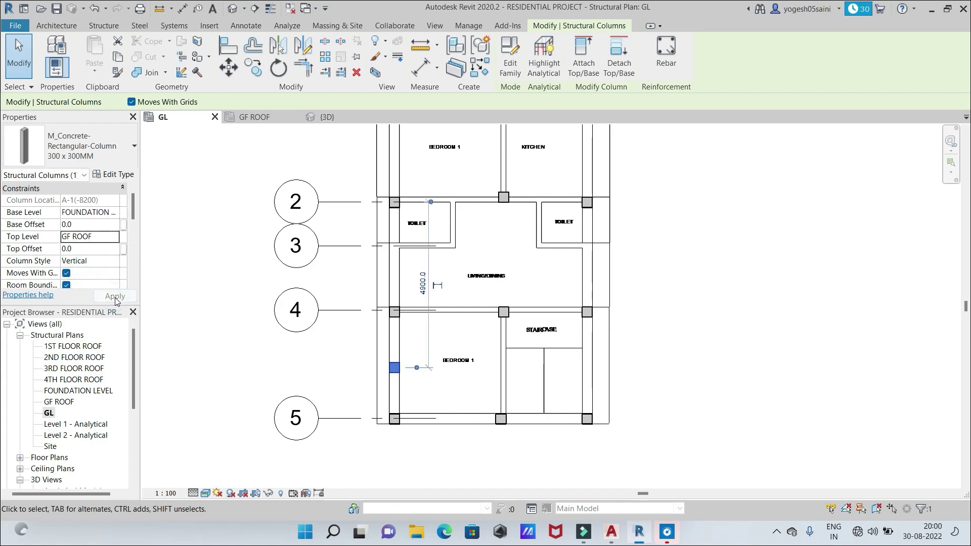
Inspect the full-height trial column in the 3D view and delete it
{"action": "left_click", "coordinate": [327, 117]}
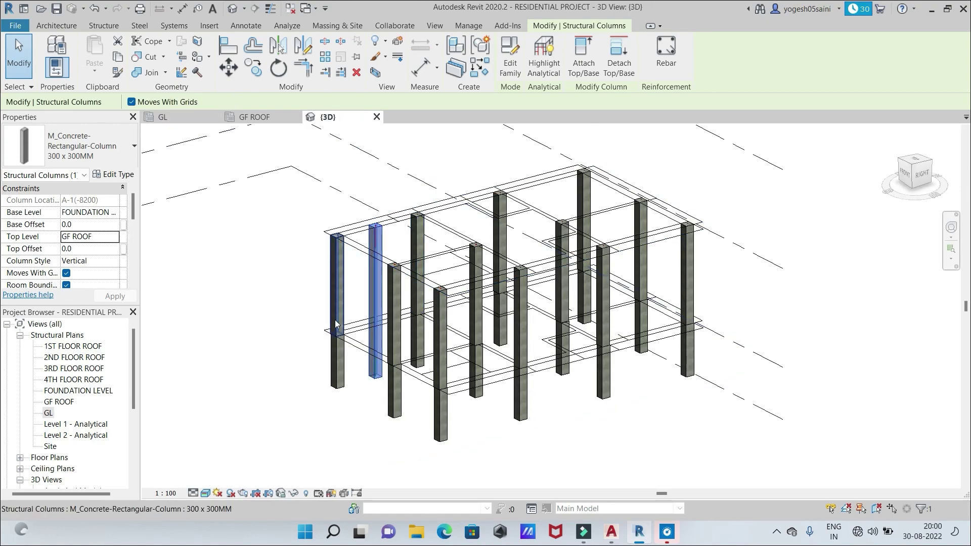
{"action": "left_click", "coordinate": [909, 180]}
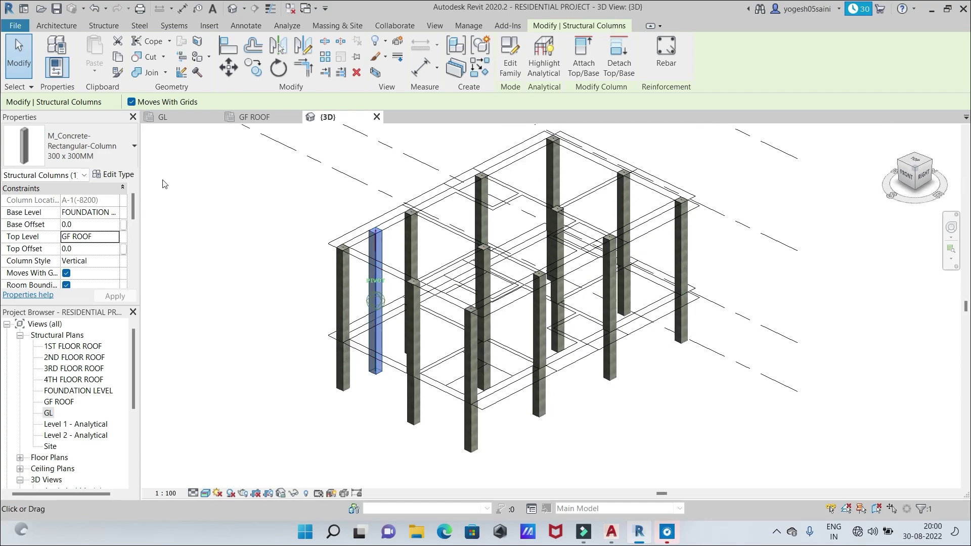
{"action": "middle_click_drag", "start_coordinate": [277, 191], "coordinate": [409, 182], "text": "shift"}
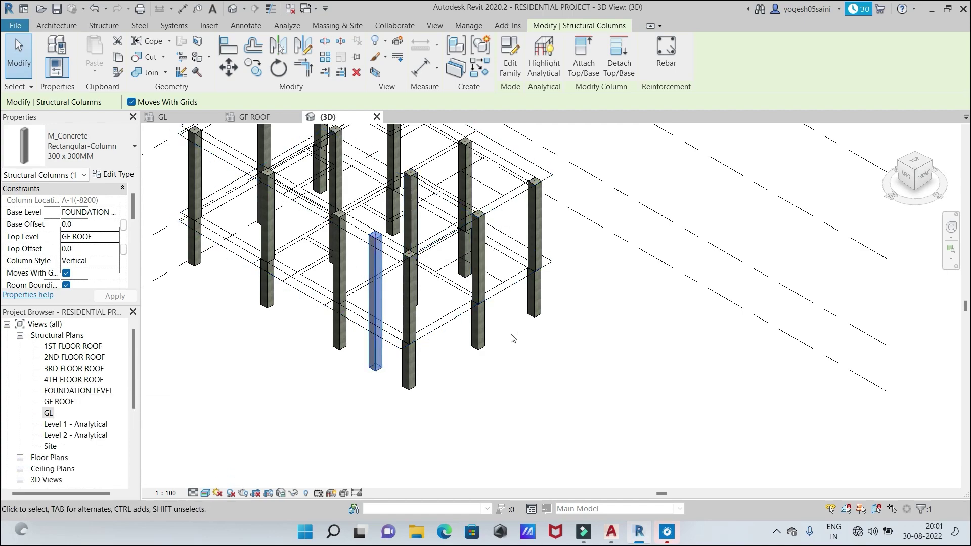
{"action": "scroll", "coordinate": [558, 361], "scroll_direction": "down", "scroll_amount": 3}
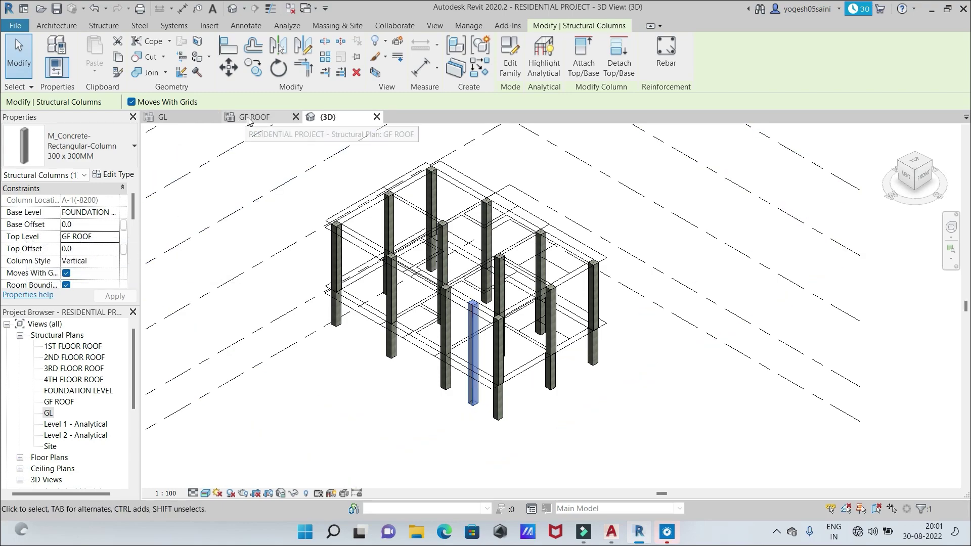
{"action": "right_click", "coordinate": [471, 358]}
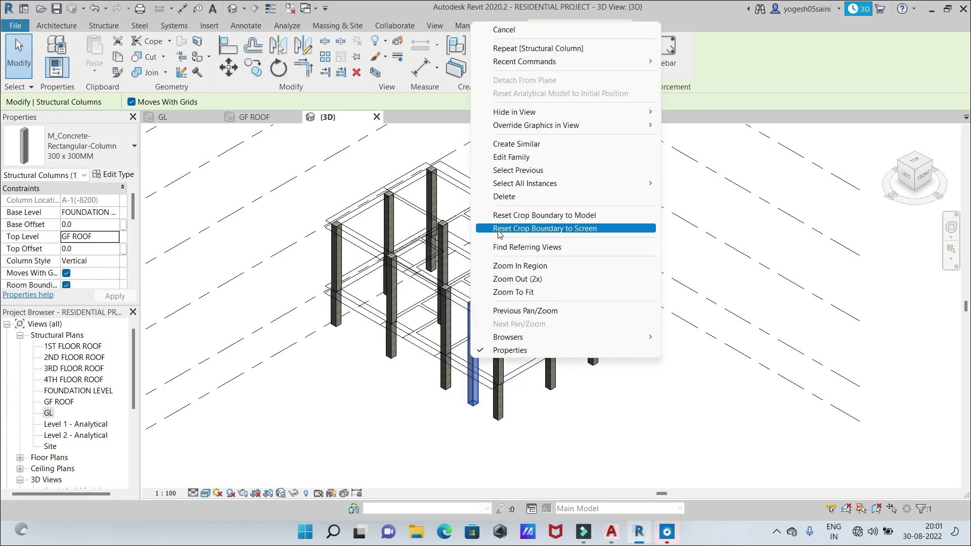
{"action": "left_click", "coordinate": [505, 196]}
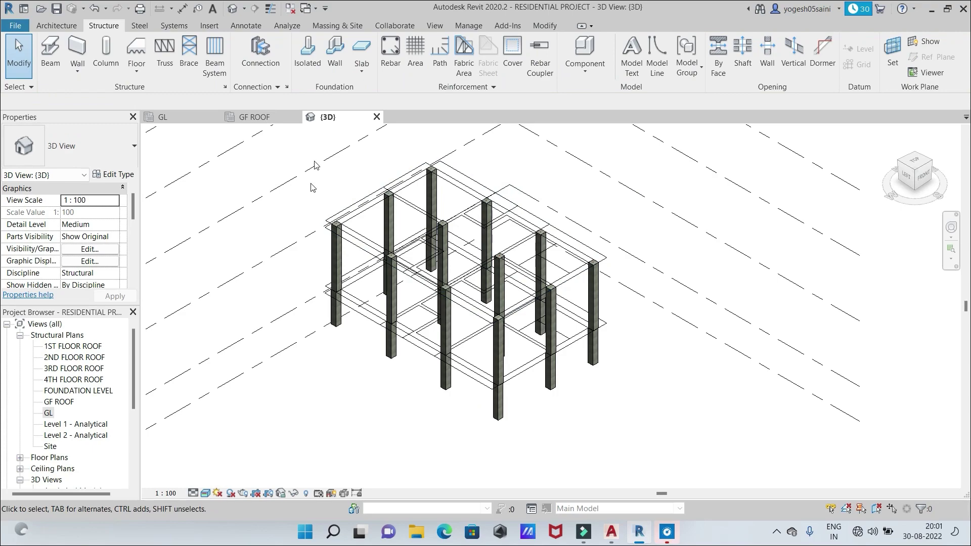
{"action": "left_click", "coordinate": [174, 115]}
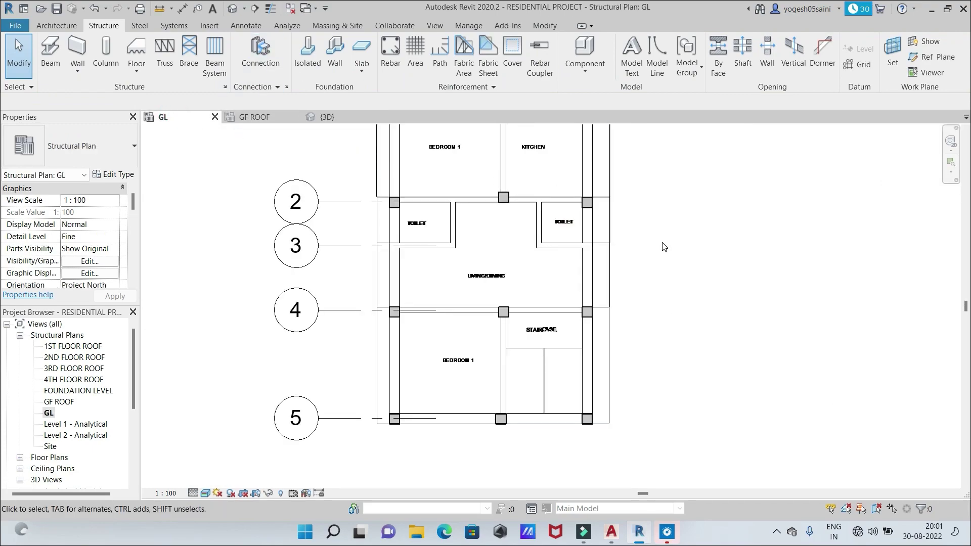
{"action": "scroll", "coordinate": [664, 246], "scroll_direction": "down", "scroll_amount": 2}
{"action": "scroll", "coordinate": [653, 263], "scroll_direction": "down", "scroll_amount": 1}
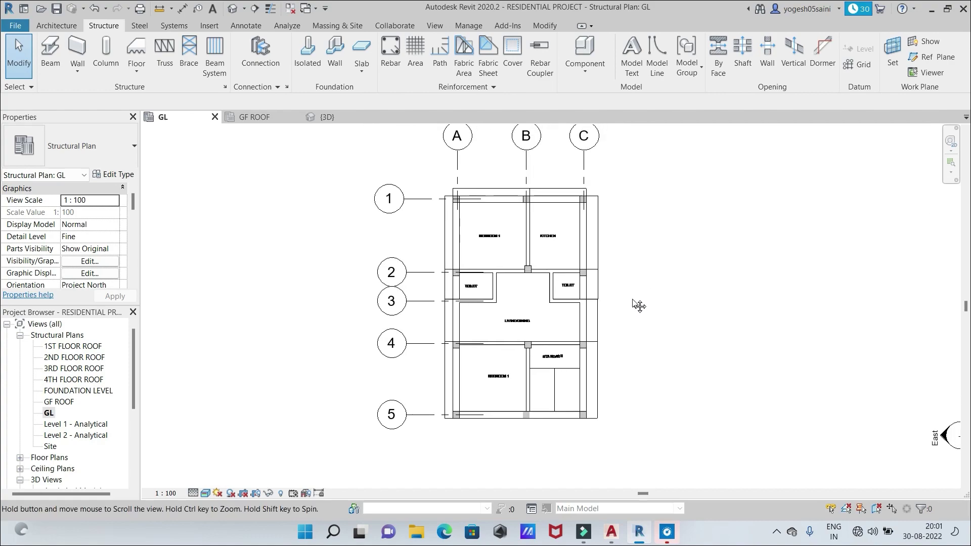
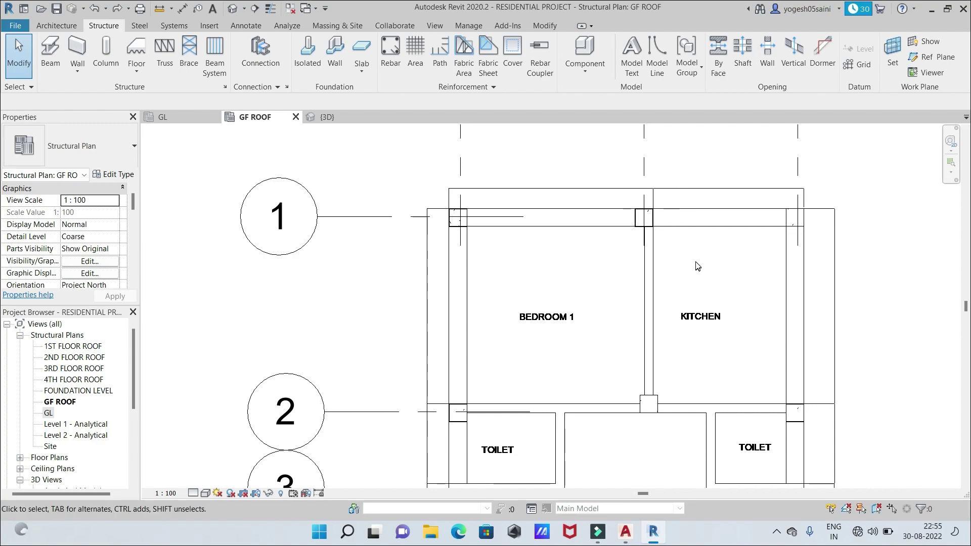
Place a 300 x 300MM concrete rectangular beam in the GF ROOF plan along grid line 1, between the two columns above Bedroom 1
{"action": "middle_click_drag", "start_coordinate": [696, 262], "coordinate": [635, 216]}
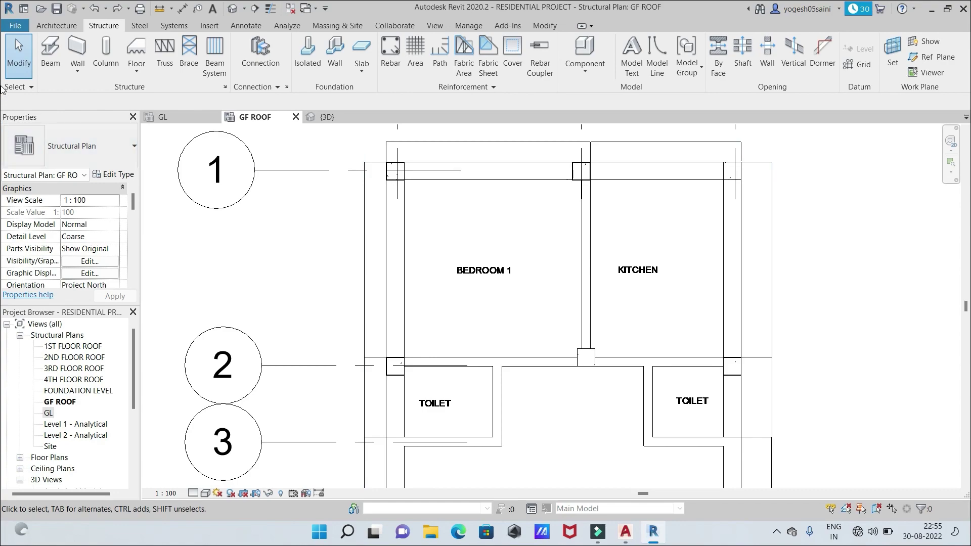
{"action": "left_click", "coordinate": [50, 56]}
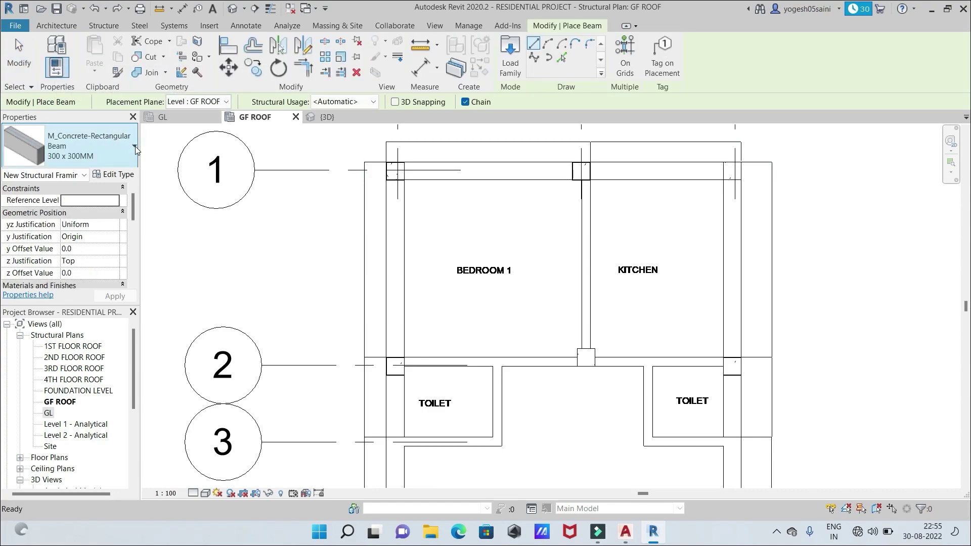
{"action": "left_click", "coordinate": [134, 146]}
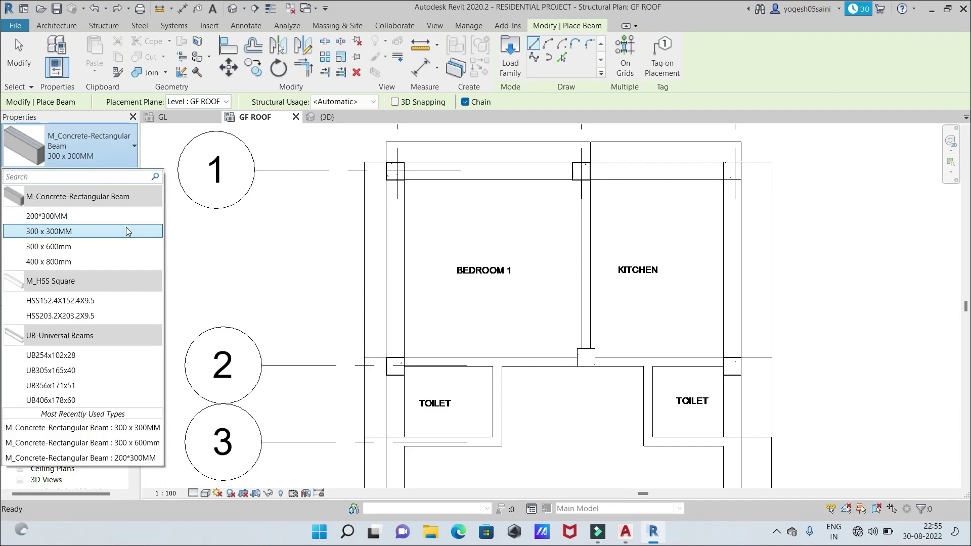
{"action": "left_click", "coordinate": [127, 228]}
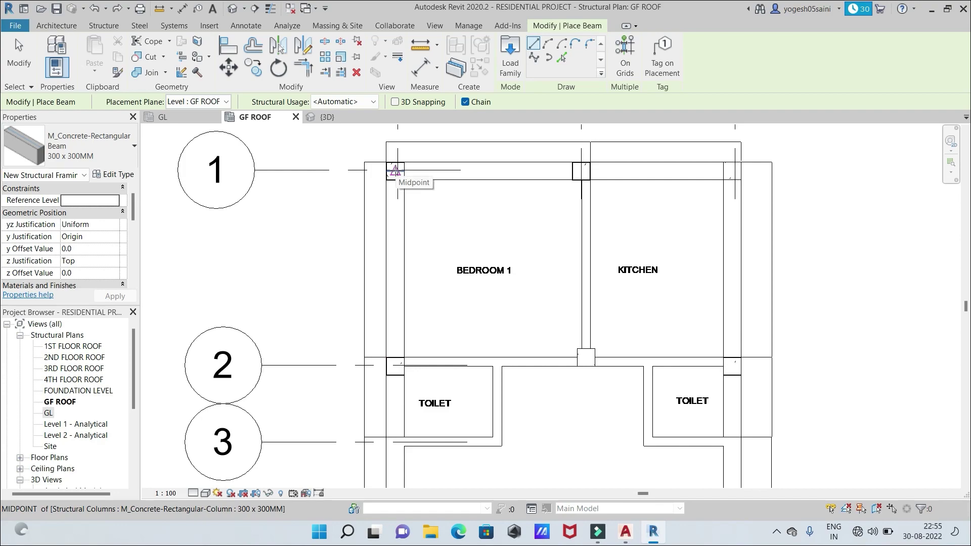
{"action": "left_click", "coordinate": [395, 171]}
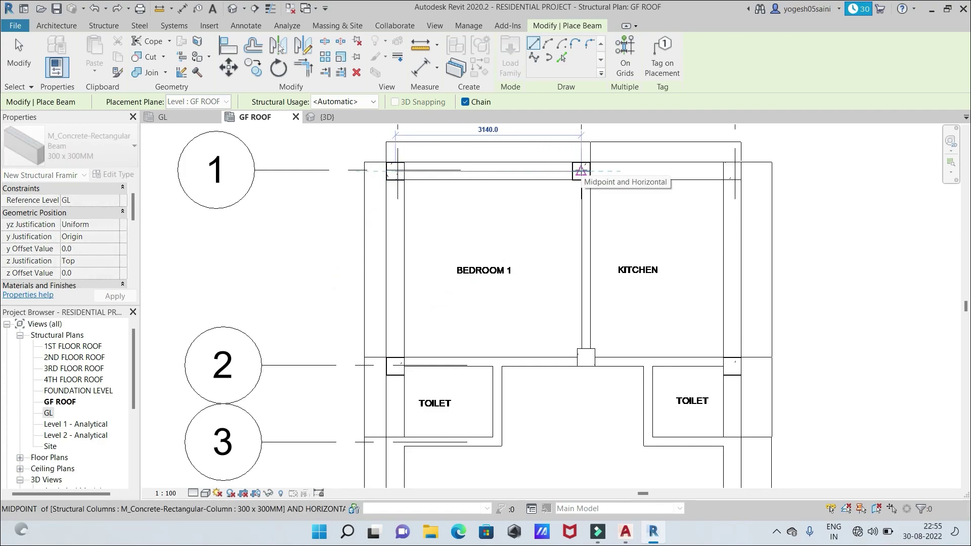
{"action": "left_click", "coordinate": [581, 171]}
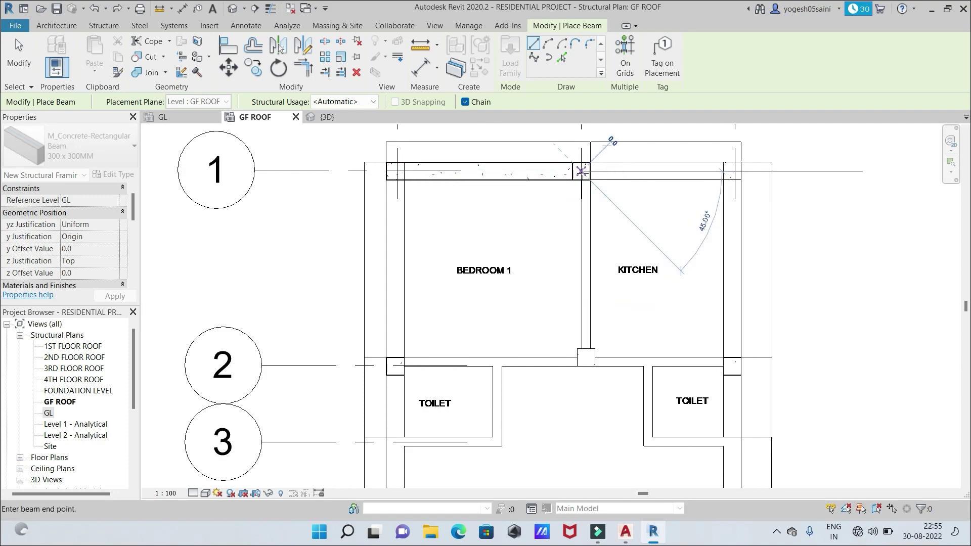
Place a 300 x 300MM concrete rectangular beam along grid line 1 above the Kitchen, between the columns at grid lines B and C
{"action": "key", "text": "Escape"}
{"action": "key", "text": "Escape"}
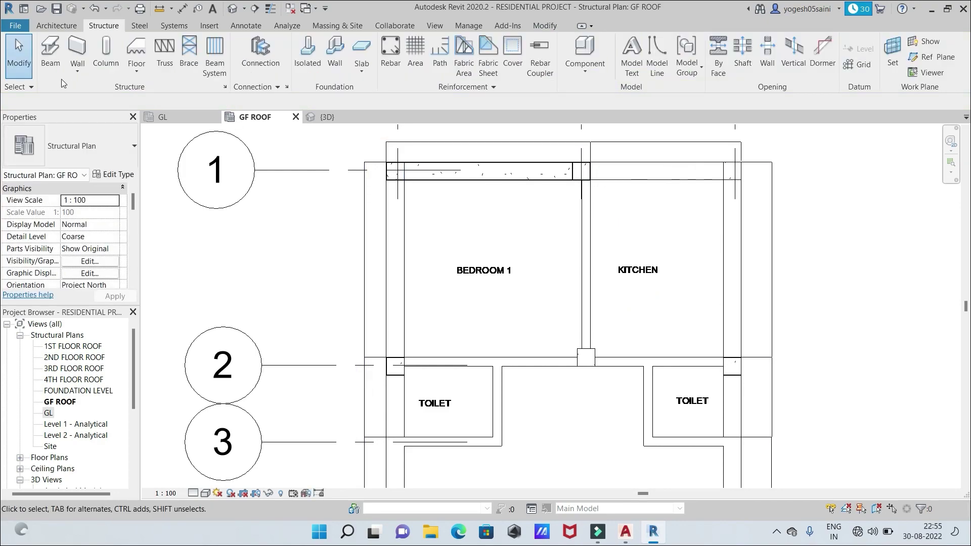
{"action": "left_click", "coordinate": [50, 55]}
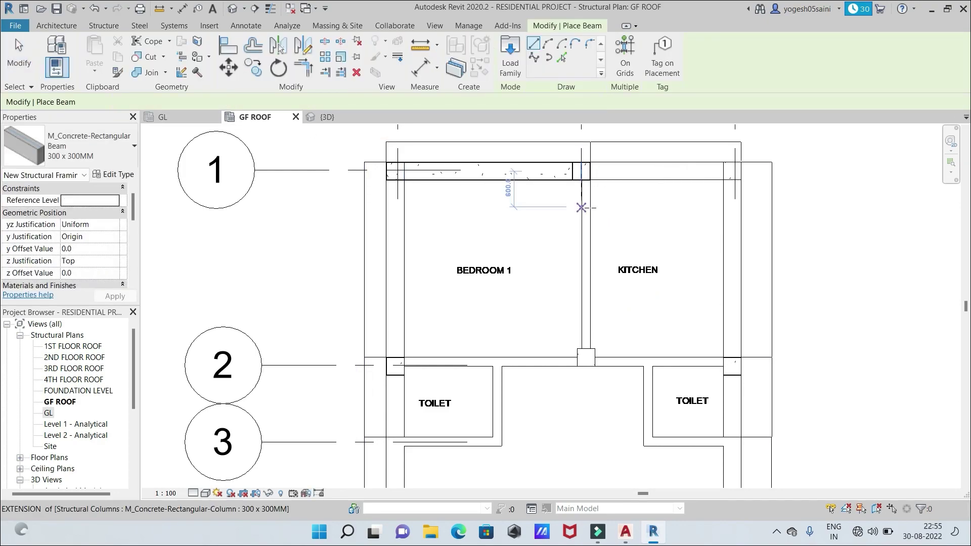
{"action": "left_click", "coordinate": [581, 172]}
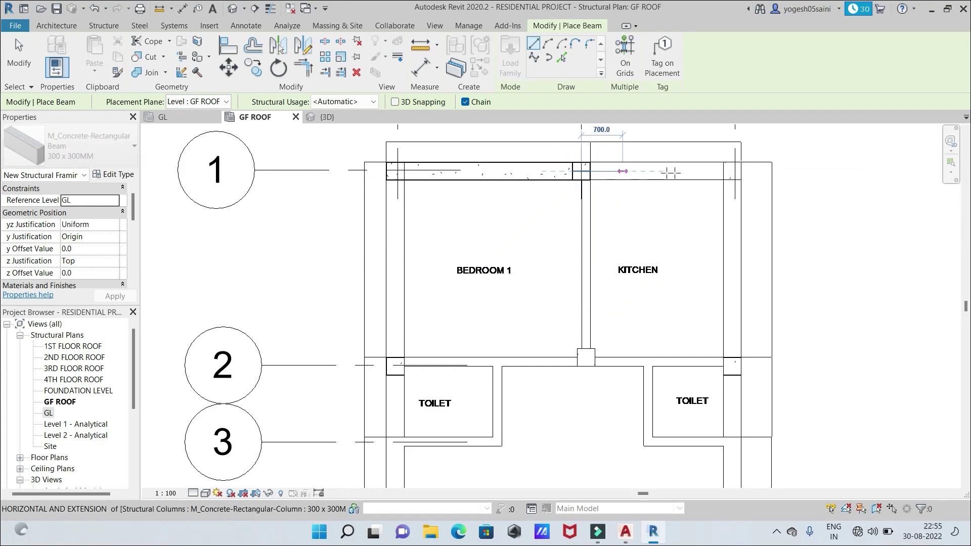
{"action": "left_click", "coordinate": [733, 171]}
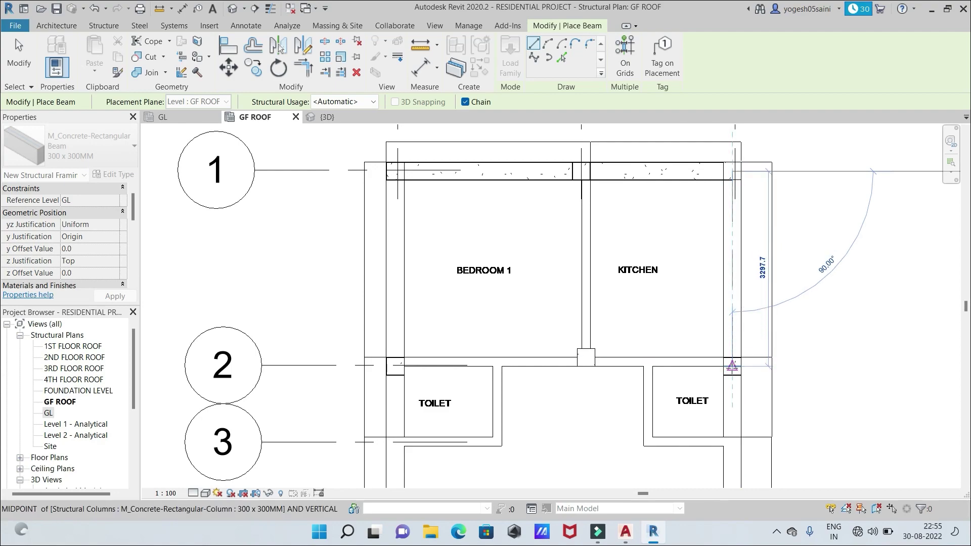
Continue the 300 x 300MM beams column to column along grid line C to grid line 5, and along grid line 5 to grid line A
{"action": "left_click", "coordinate": [732, 367]}
{"action": "scroll", "coordinate": [732, 366], "scroll_direction": "down", "scroll_amount": 2}
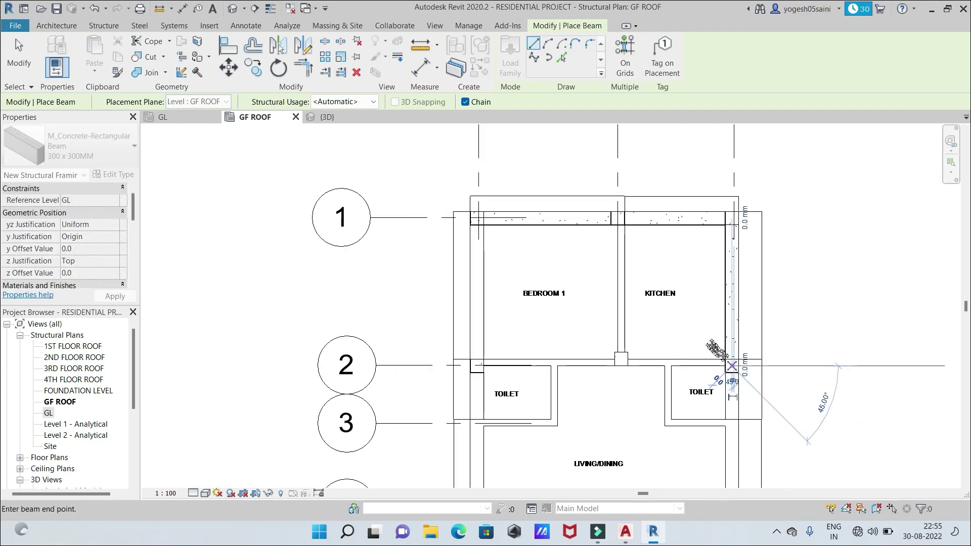
{"action": "middle_click_drag", "start_coordinate": [732, 366], "coordinate": [555, 218]}
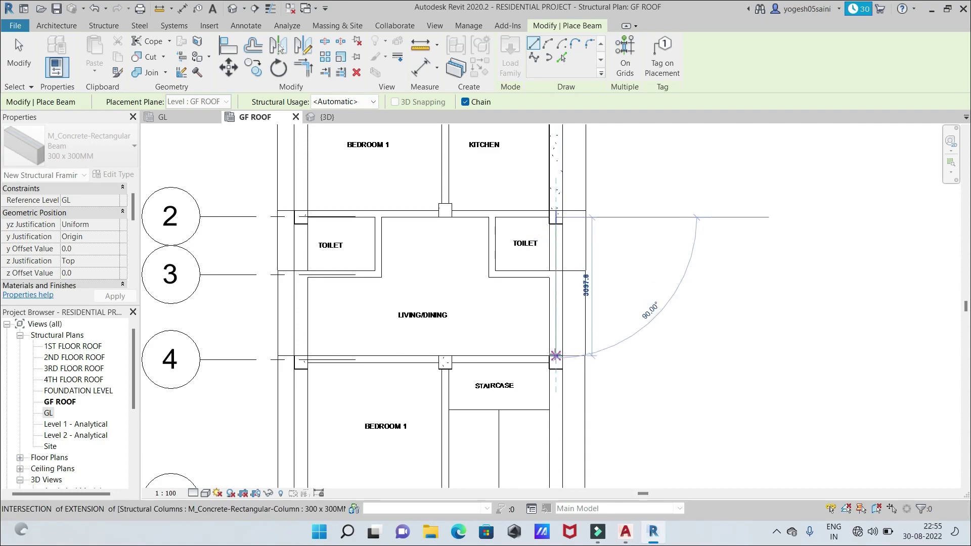
{"action": "left_click", "coordinate": [556, 356]}
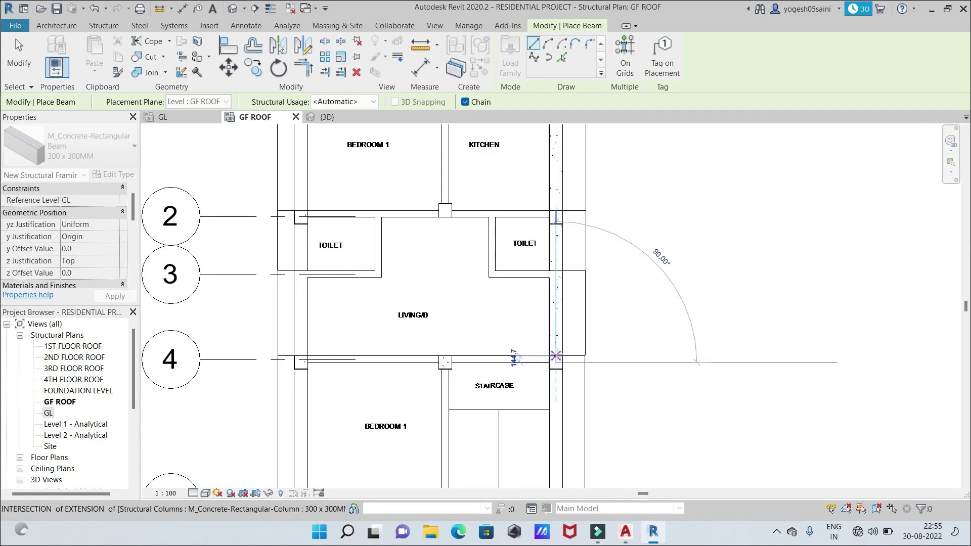
{"action": "middle_click_drag", "start_coordinate": [548, 279], "coordinate": [519, 94]}
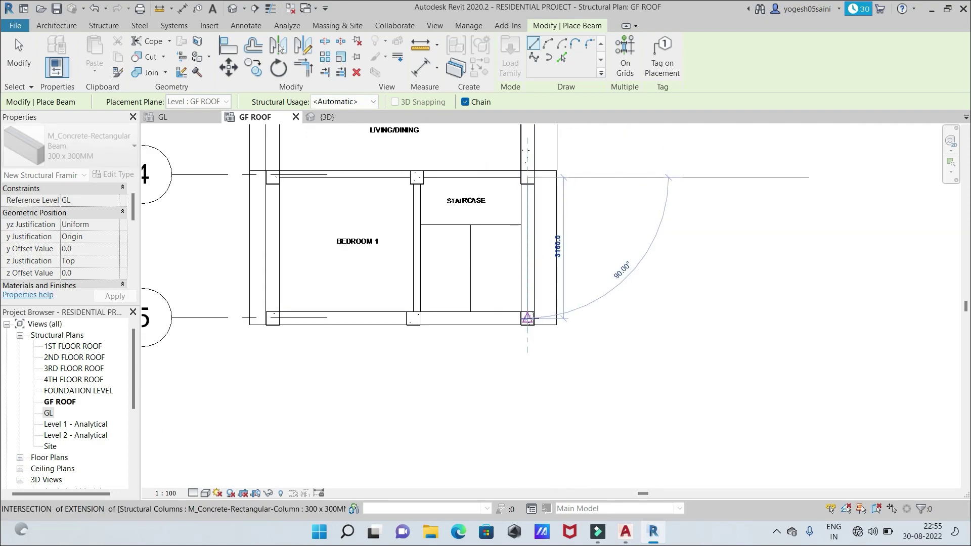
{"action": "left_click", "coordinate": [530, 318]}
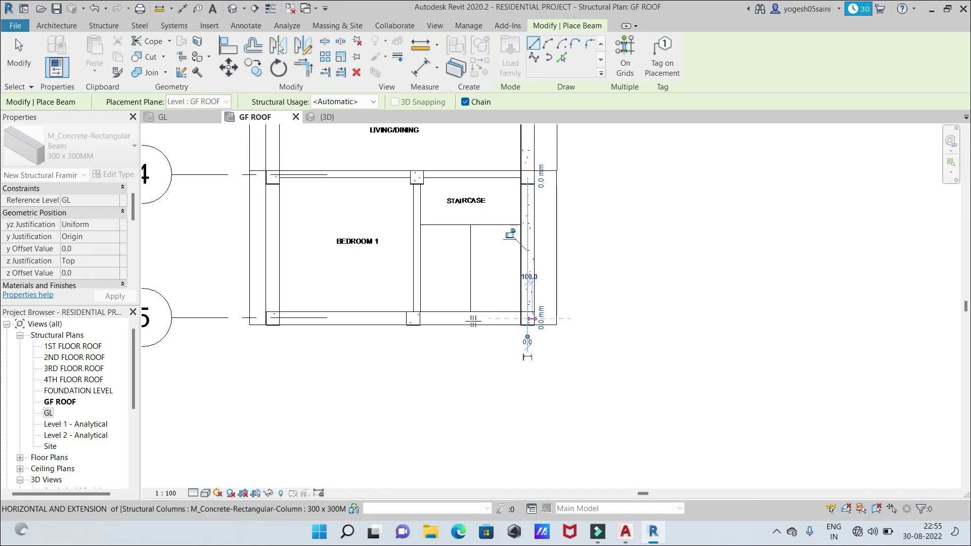
{"action": "left_click", "coordinate": [413, 318]}
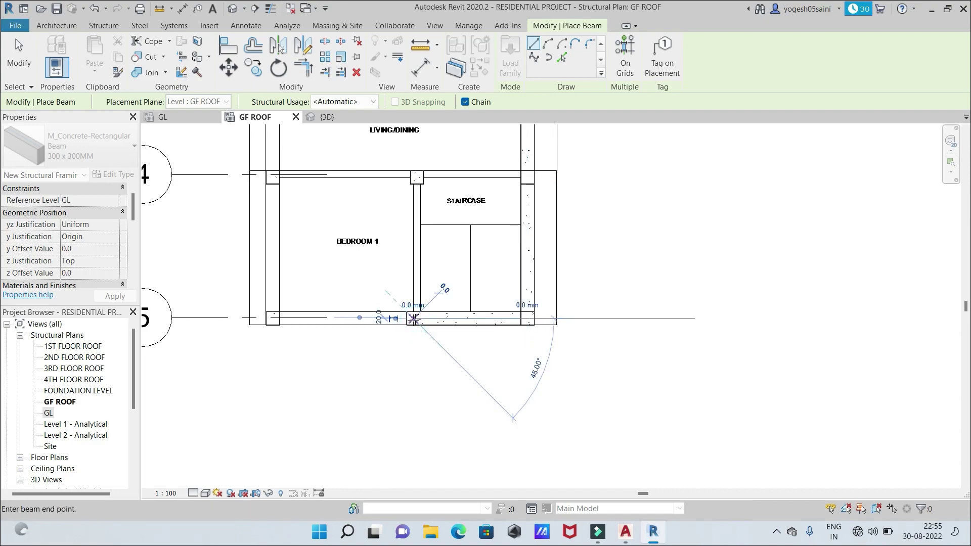
{"action": "left_click", "coordinate": [270, 317]}
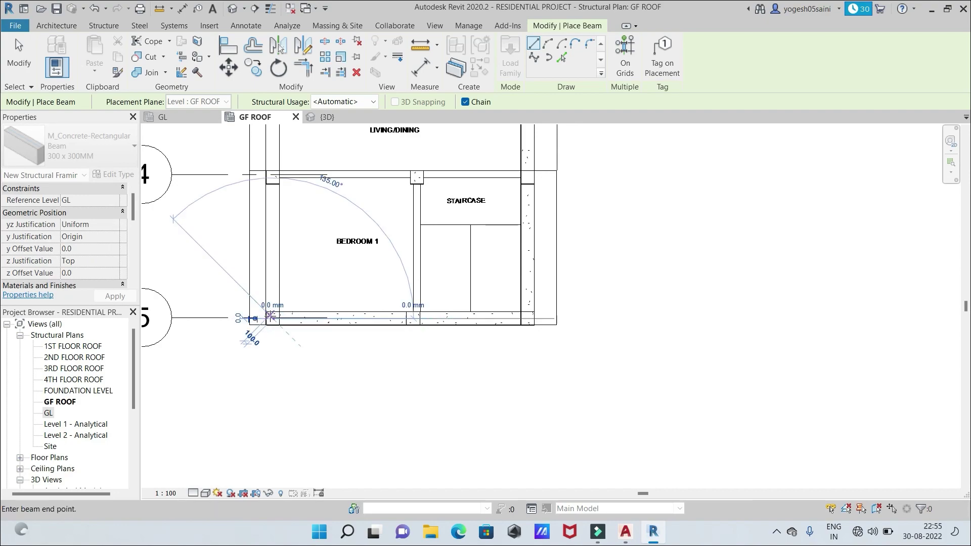
Close the outer beam loop with 300 x 300MM beams along grid line A, column to column from grid line 5 to grid line 1
{"action": "middle_click_drag", "start_coordinate": [278, 325], "coordinate": [252, 394]}
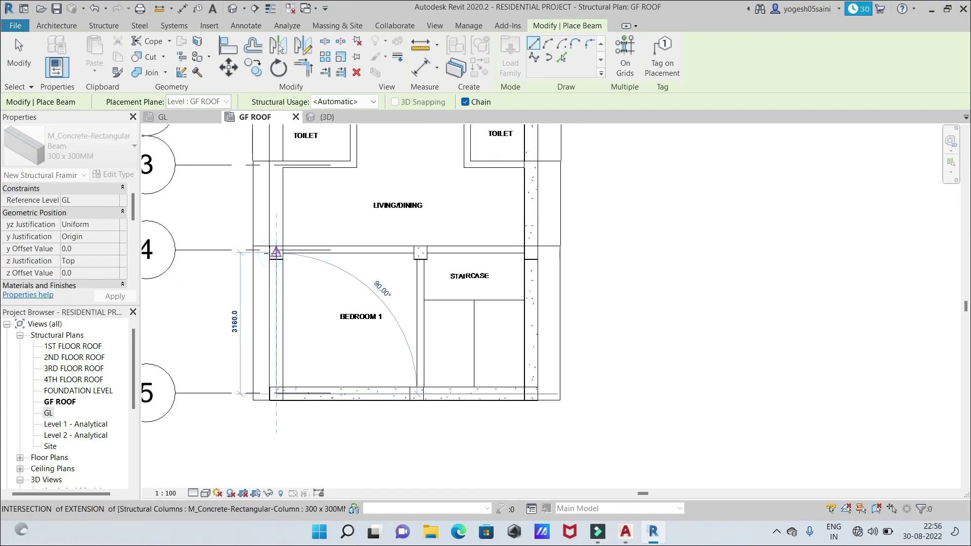
{"action": "left_click", "coordinate": [277, 251]}
{"action": "middle_click_drag", "start_coordinate": [295, 338], "coordinate": [303, 453]}
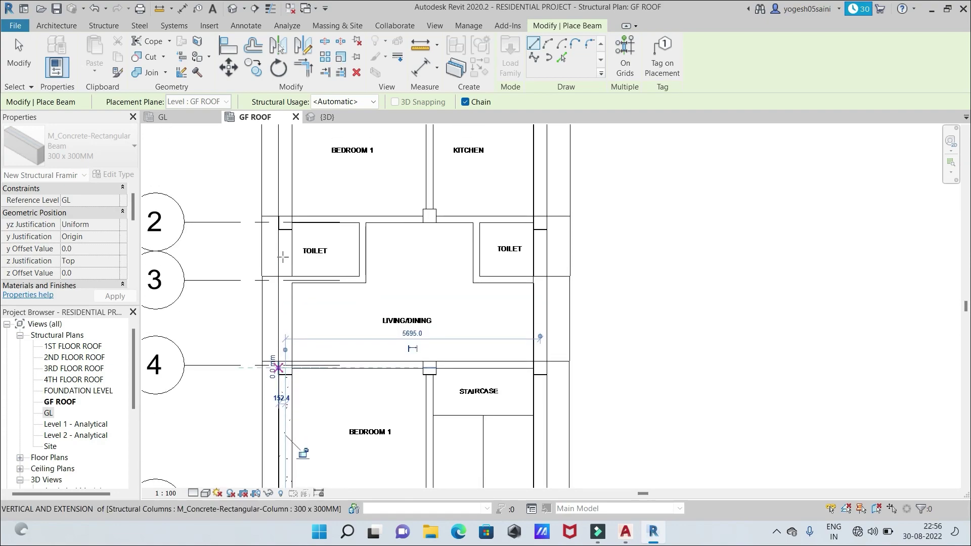
{"action": "left_click", "coordinate": [285, 222]}
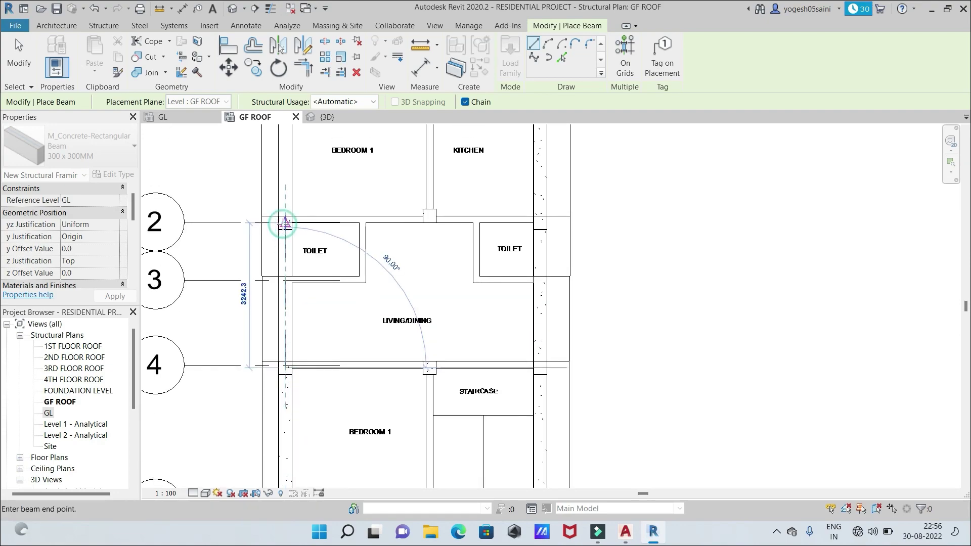
{"action": "scroll", "coordinate": [282, 217], "scroll_direction": "down", "scroll_amount": 1}
{"action": "middle_click_drag", "start_coordinate": [299, 236], "coordinate": [299, 370]}
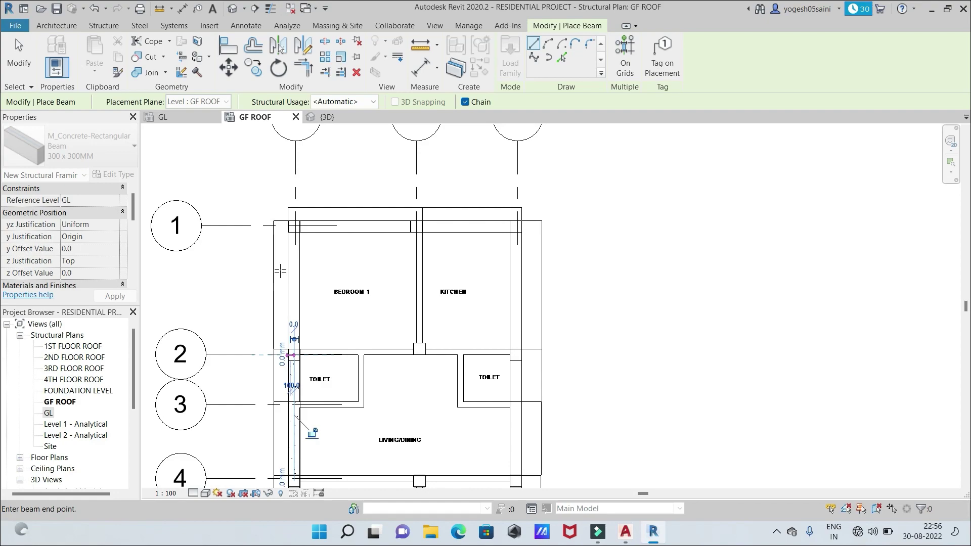
{"action": "left_click", "coordinate": [294, 226]}
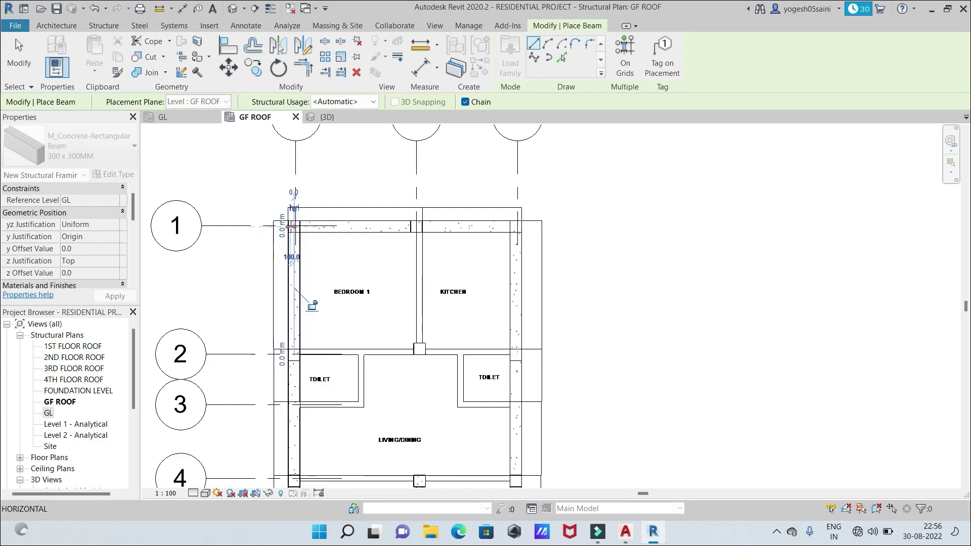
{"action": "right_click", "coordinate": [303, 224]}
{"action": "left_click", "coordinate": [326, 235]}
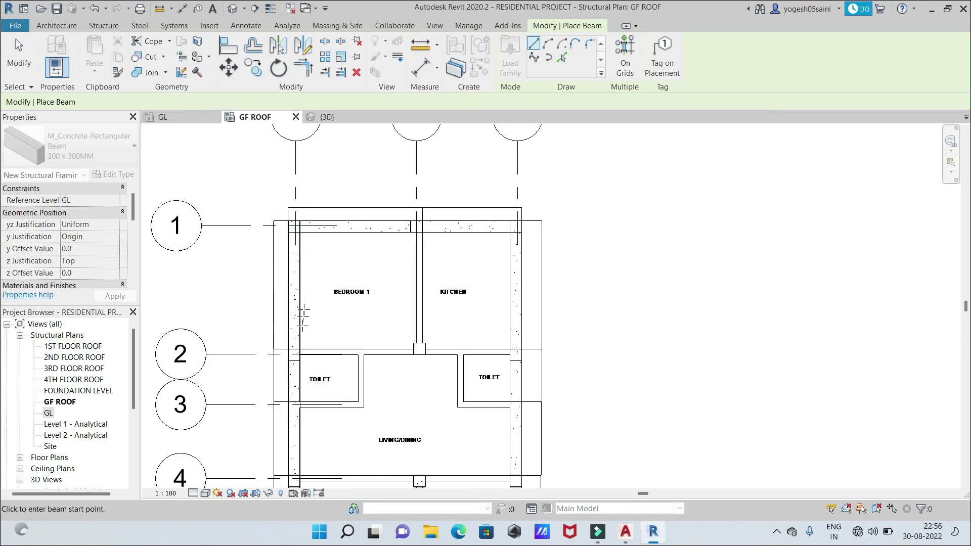
Set the visual style of the GF ROOF plan to Realistic and end beam placement
{"action": "left_click", "coordinate": [207, 493]}
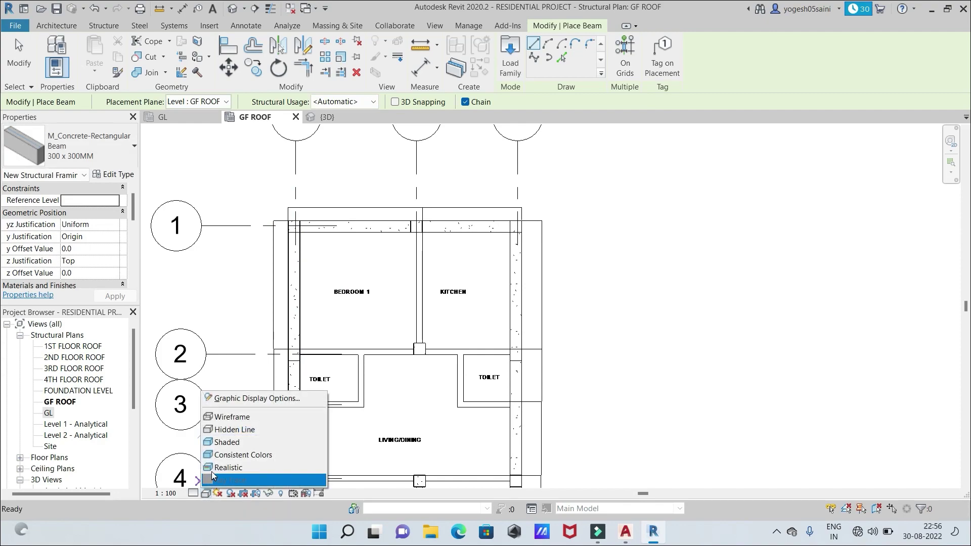
{"action": "left_click", "coordinate": [213, 468]}
{"action": "right_click", "coordinate": [354, 322]}
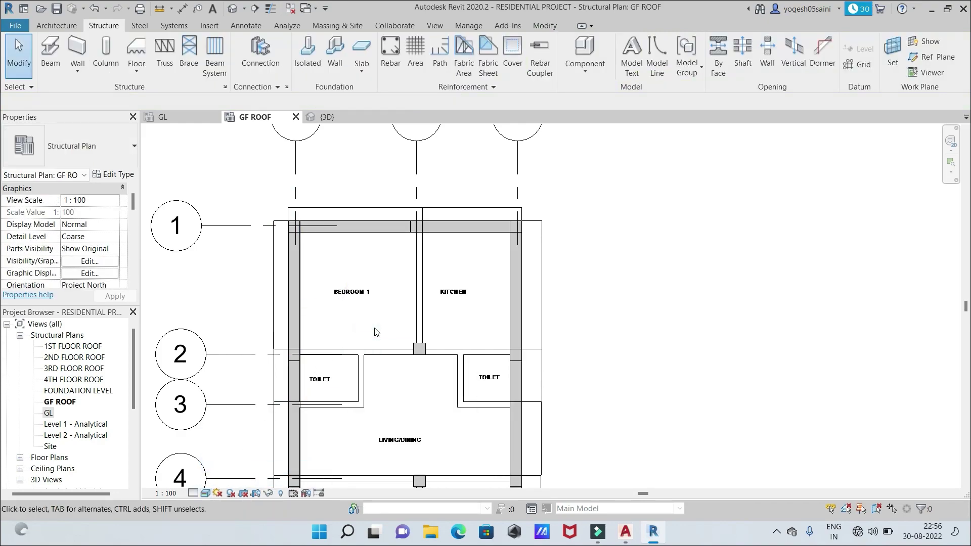
{"action": "scroll", "coordinate": [379, 332], "scroll_direction": "down", "scroll_amount": 2}
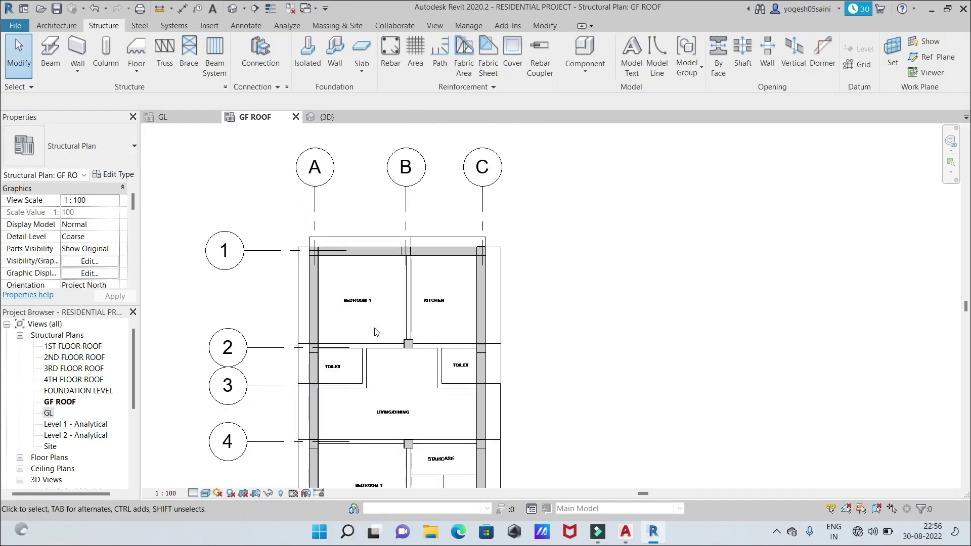
{"action": "scroll", "coordinate": [702, 319], "scroll_direction": "up", "scroll_amount": 5}
{"action": "scroll", "coordinate": [702, 319], "scroll_direction": "down", "scroll_amount": 1}
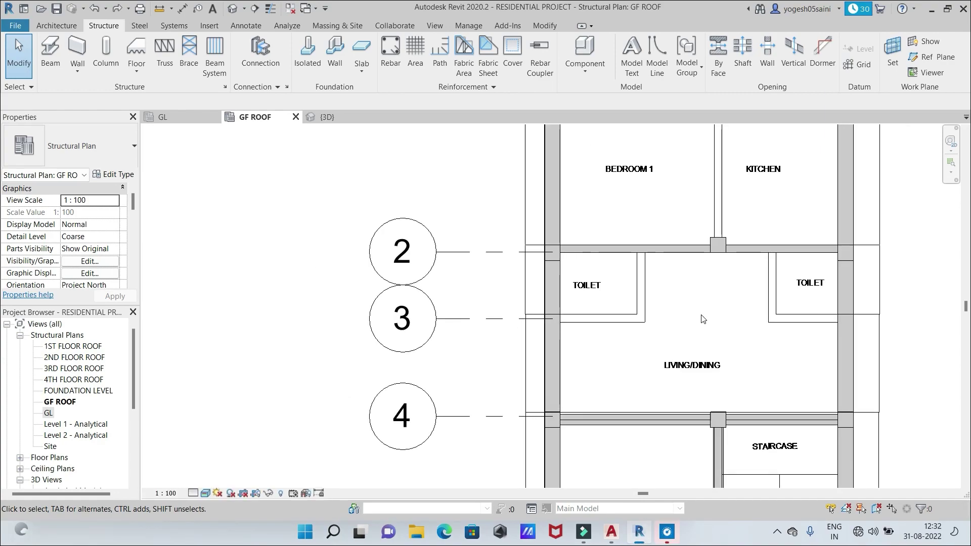
Place 150*150 concrete beams over the Kitchen-side toilet walls, from grid line C along grid line 3 and up to grid line 2
{"action": "left_click", "coordinate": [50, 51]}
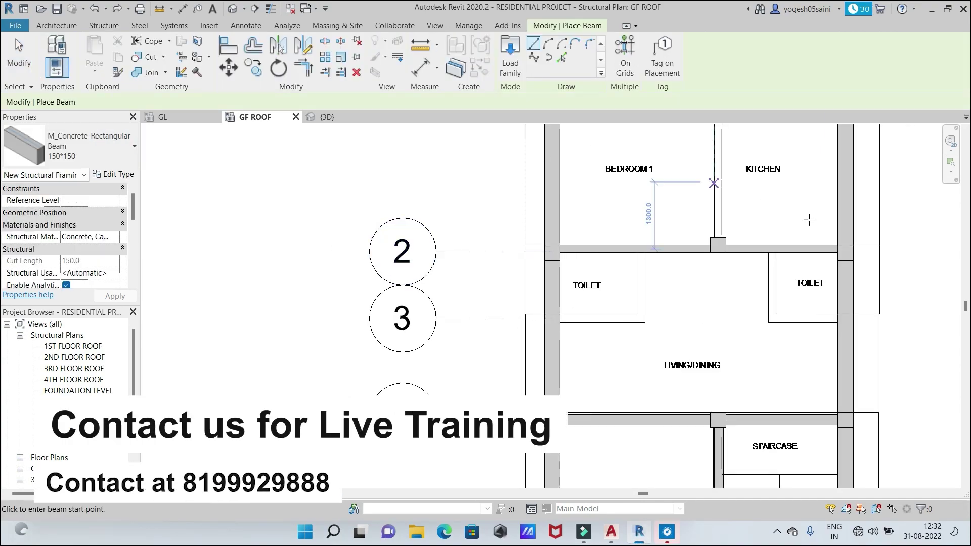
{"action": "left_click", "coordinate": [845, 319]}
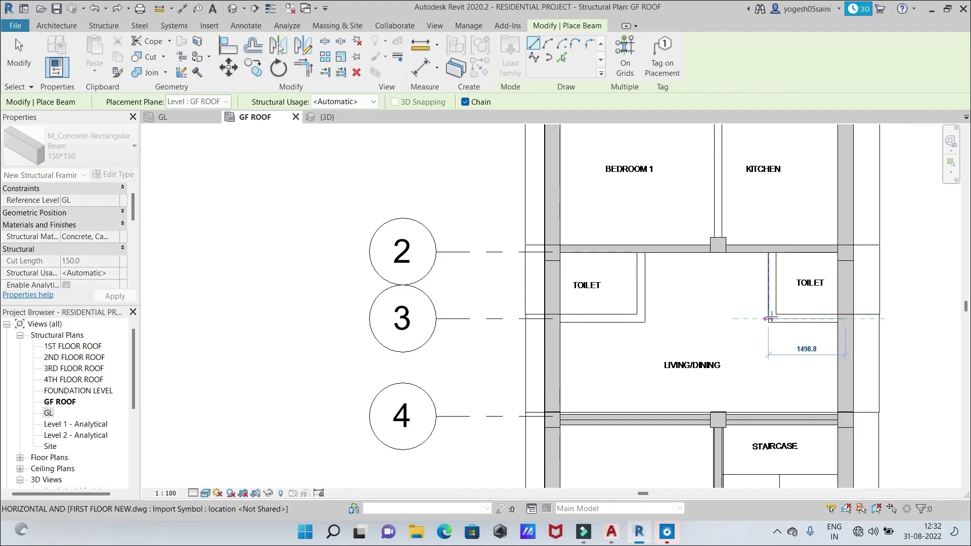
{"action": "left_click", "coordinate": [768, 319]}
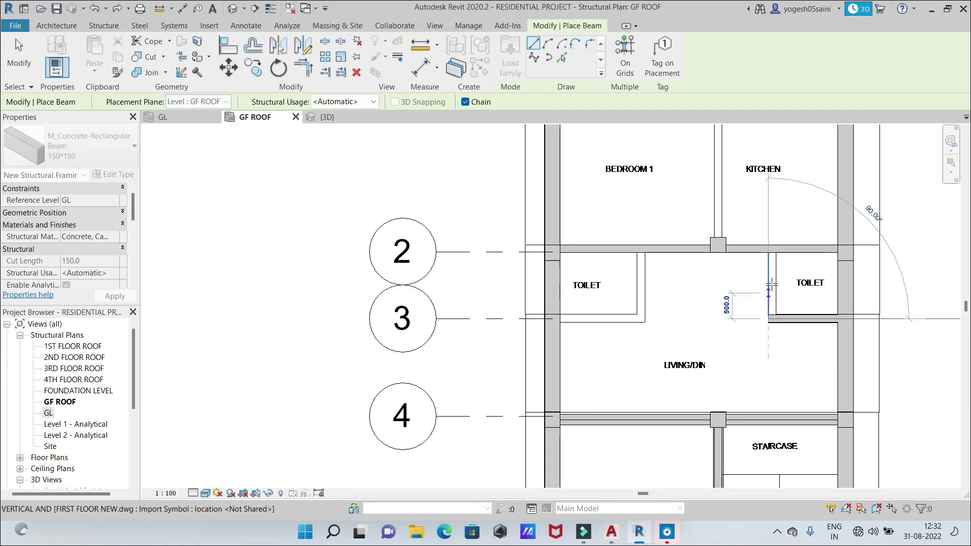
{"action": "left_click", "coordinate": [769, 251]}
{"action": "right_click", "coordinate": [772, 250]}
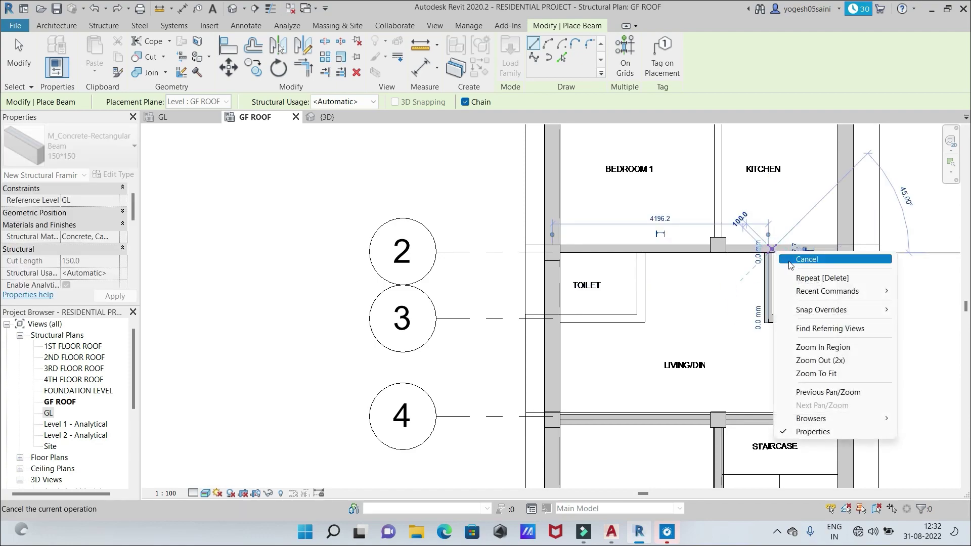
{"action": "left_click", "coordinate": [792, 257]}
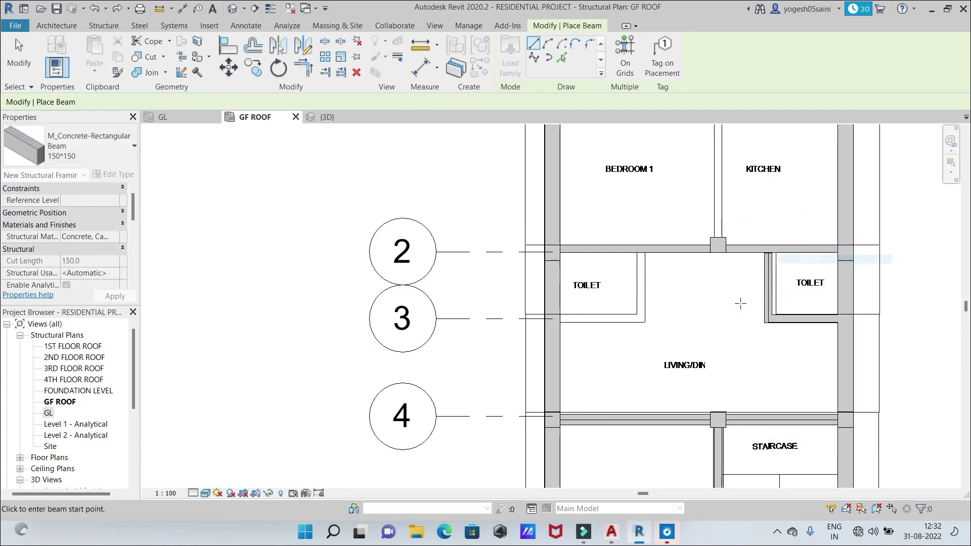
Place 150*150 concrete beams over the Bedroom 1-side toilet walls, from grid line A along grid line 3 and up to grid line 2
{"action": "left_click", "coordinate": [552, 319]}
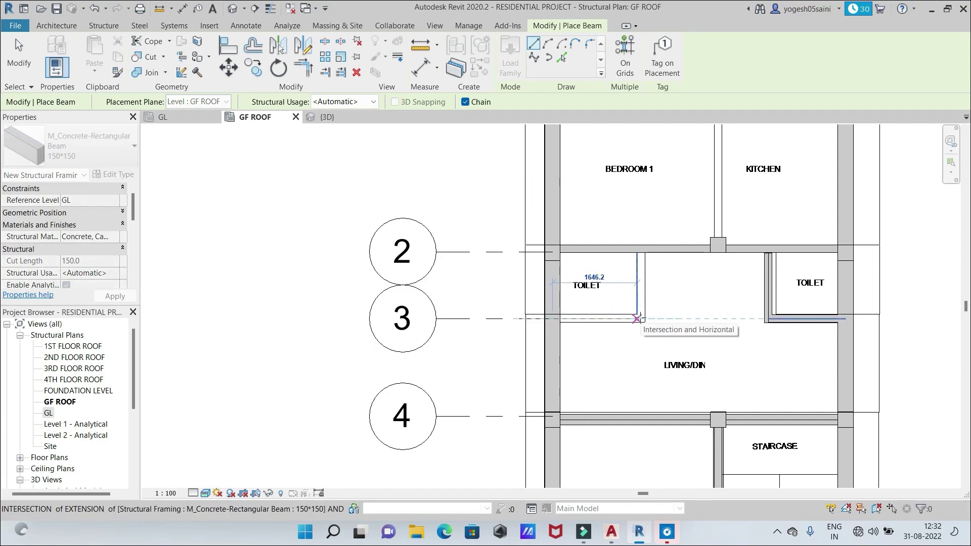
{"action": "left_click", "coordinate": [638, 318]}
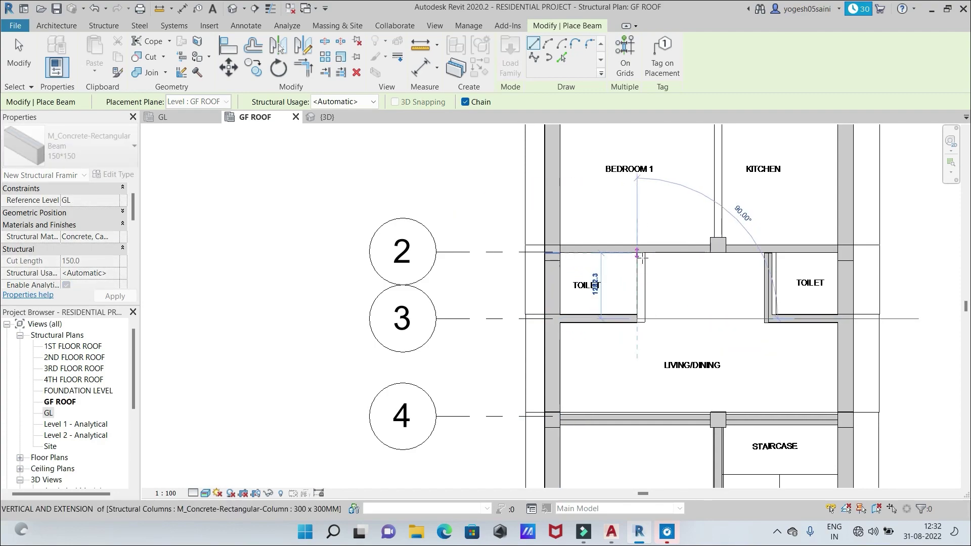
{"action": "left_click", "coordinate": [639, 255]}
{"action": "right_click", "coordinate": [641, 257]}
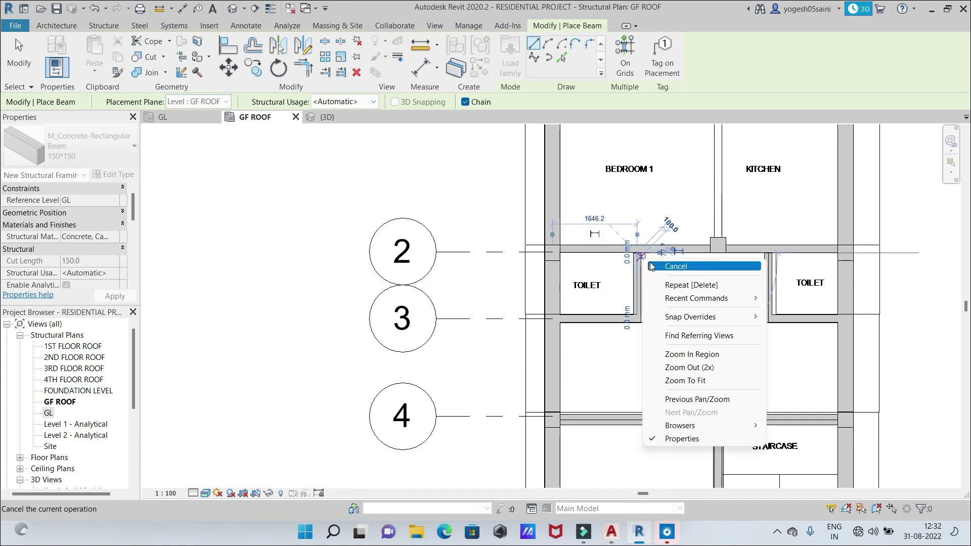
{"action": "left_click", "coordinate": [663, 264]}
Place a 150*150 concrete beam over the wall between Bedroom 1 and the Kitchen, from the column at grid line 2 to grid line 1
{"action": "scroll", "coordinate": [697, 296], "scroll_direction": "down", "scroll_amount": 2}
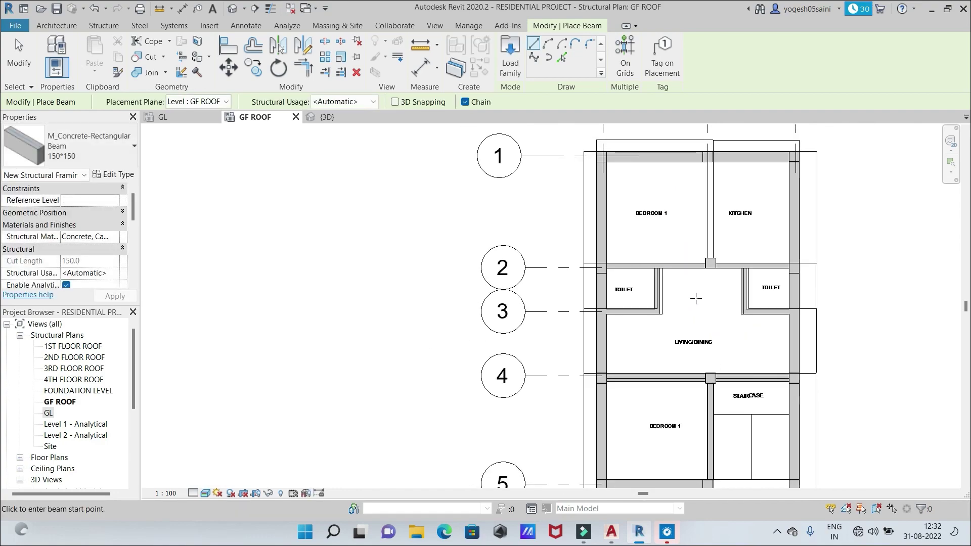
{"action": "scroll", "coordinate": [696, 299], "scroll_direction": "down", "scroll_amount": 1}
{"action": "scroll", "coordinate": [694, 297], "scroll_direction": "down", "scroll_amount": 1}
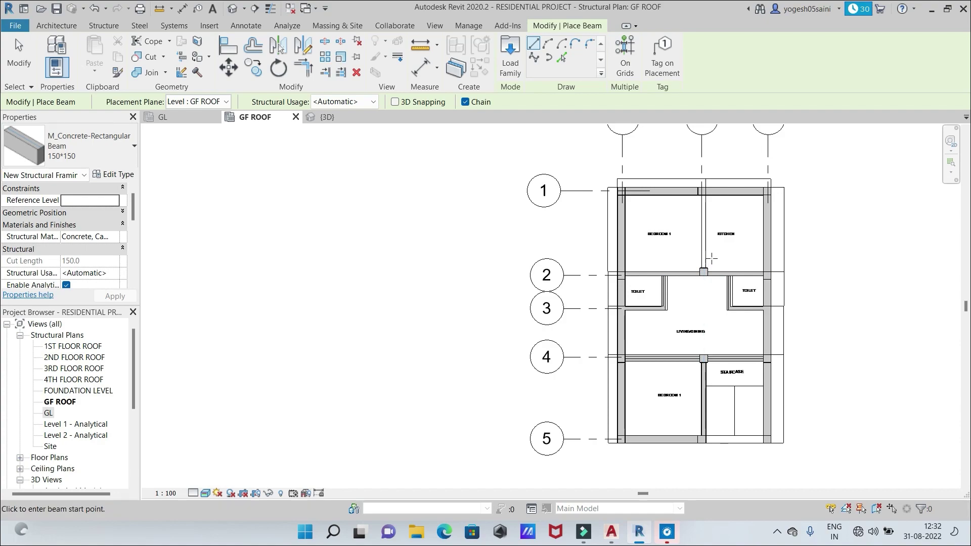
{"action": "scroll", "coordinate": [706, 265], "scroll_direction": "up", "scroll_amount": 2}
{"action": "left_click", "coordinate": [704, 272]}
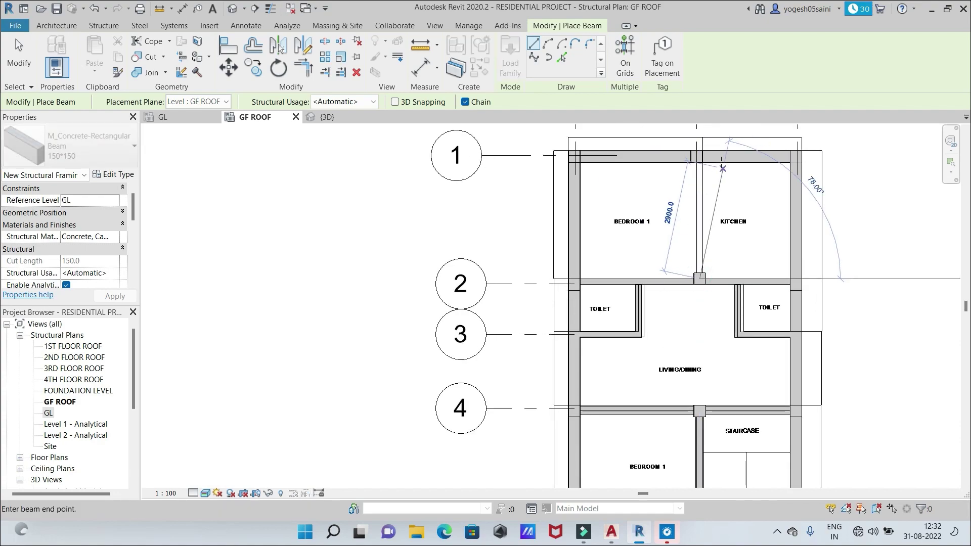
{"action": "left_click", "coordinate": [699, 156]}
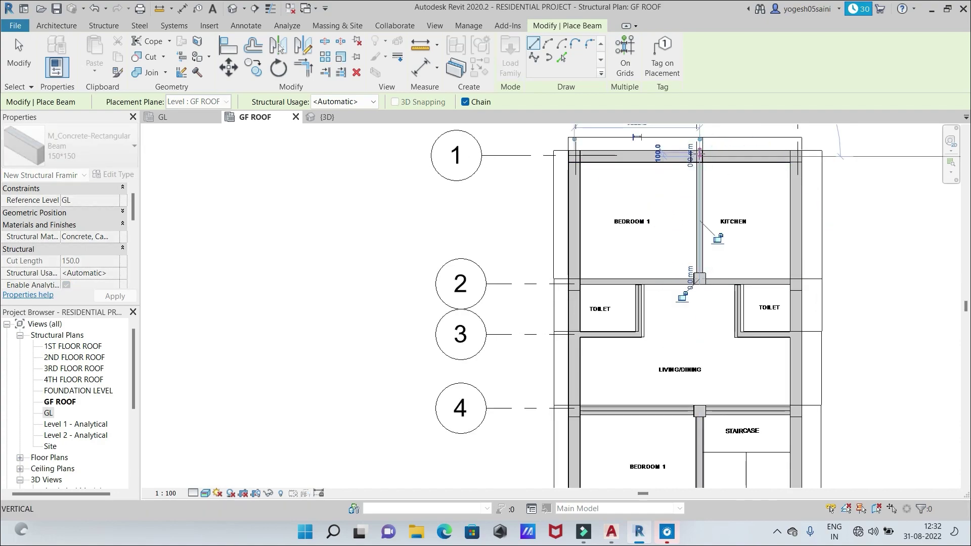
{"action": "right_click", "coordinate": [700, 155]}
{"action": "left_click", "coordinate": [711, 159]}
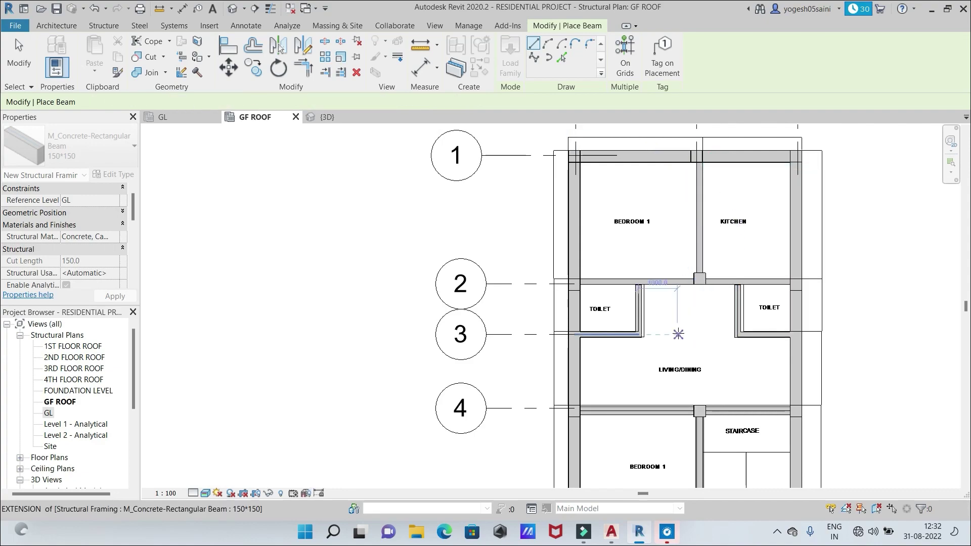
{"action": "scroll", "coordinate": [678, 333], "scroll_direction": "down", "scroll_amount": 1}
{"action": "scroll", "coordinate": [678, 333], "scroll_direction": "down", "scroll_amount": 2}
{"action": "scroll", "coordinate": [685, 331], "scroll_direction": "up", "scroll_amount": 1}
{"action": "middle_click_drag", "start_coordinate": [685, 332], "coordinate": [681, 253]}
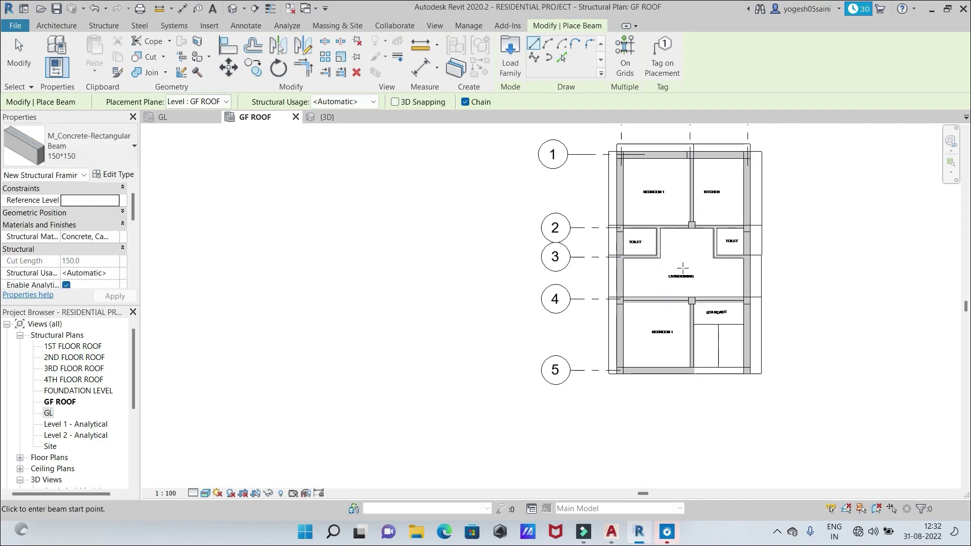
Examine the placed GF ROOF beams in the plan and up close in the 3D view
{"action": "scroll", "coordinate": [683, 268], "scroll_direction": "up", "scroll_amount": 1}
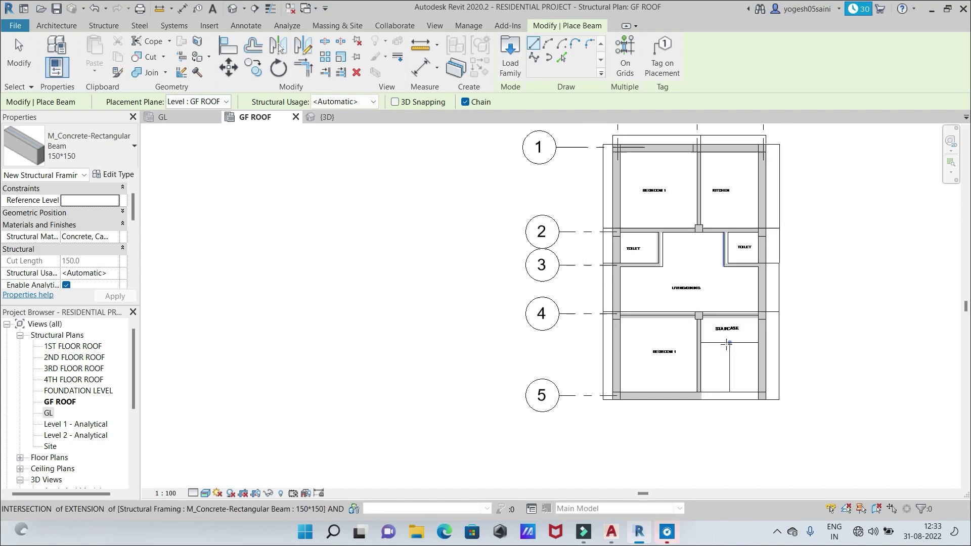
{"action": "scroll", "coordinate": [725, 342], "scroll_direction": "down", "scroll_amount": 1}
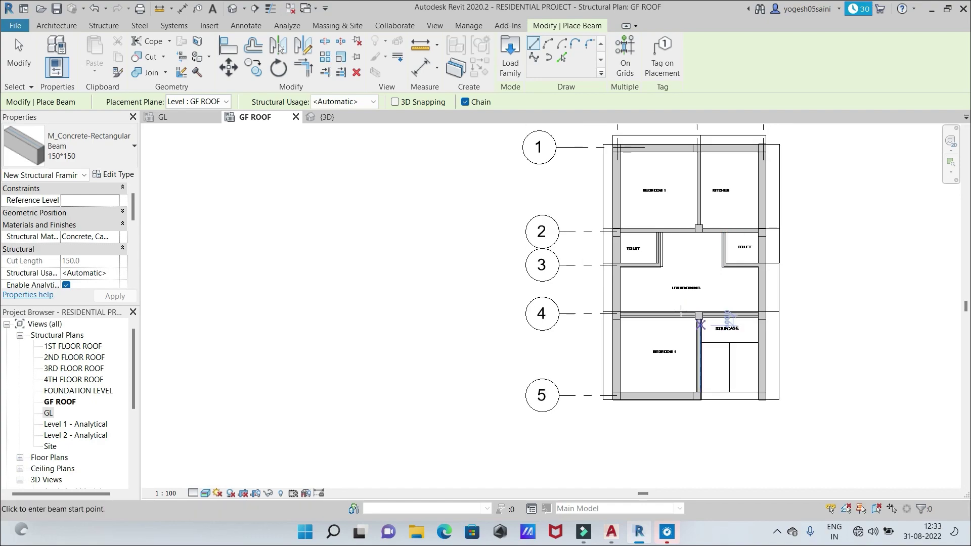
{"action": "left_click", "coordinate": [346, 120]}
{"action": "scroll", "coordinate": [668, 274], "scroll_direction": "up", "scroll_amount": 3}
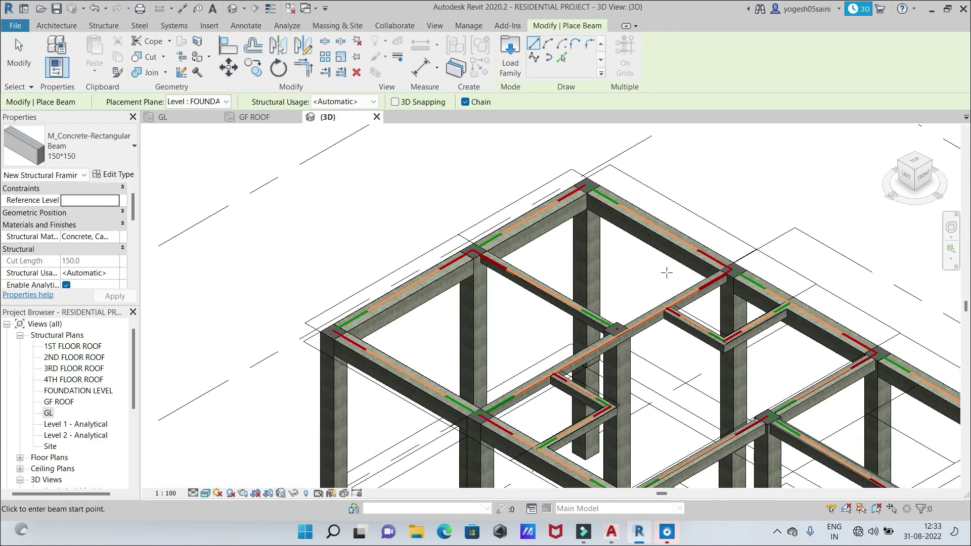
{"action": "scroll", "coordinate": [669, 274], "scroll_direction": "down", "scroll_amount": 3}
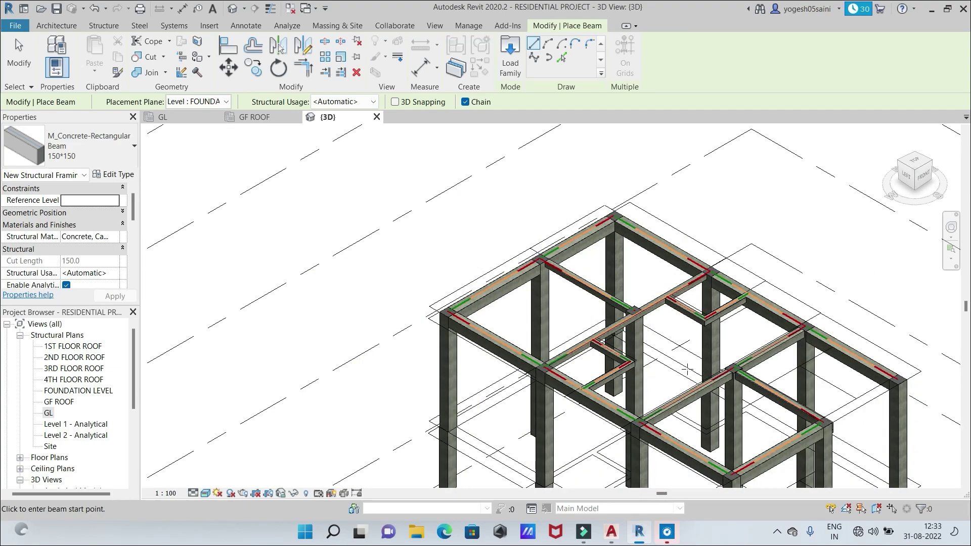
{"action": "middle_click_drag", "start_coordinate": [694, 377], "coordinate": [688, 368]}
{"action": "scroll", "coordinate": [629, 318], "scroll_direction": "up", "scroll_amount": 3}
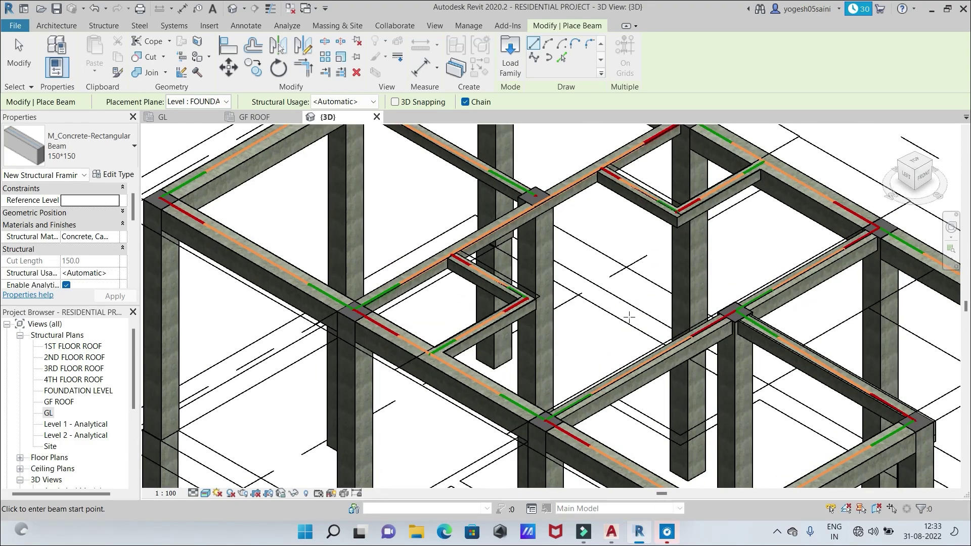
Switch to the GL structural plan with the upper part of the building in view
{"action": "left_click", "coordinate": [163, 116]}
{"action": "scroll", "coordinate": [608, 251], "scroll_direction": "down", "scroll_amount": 4}
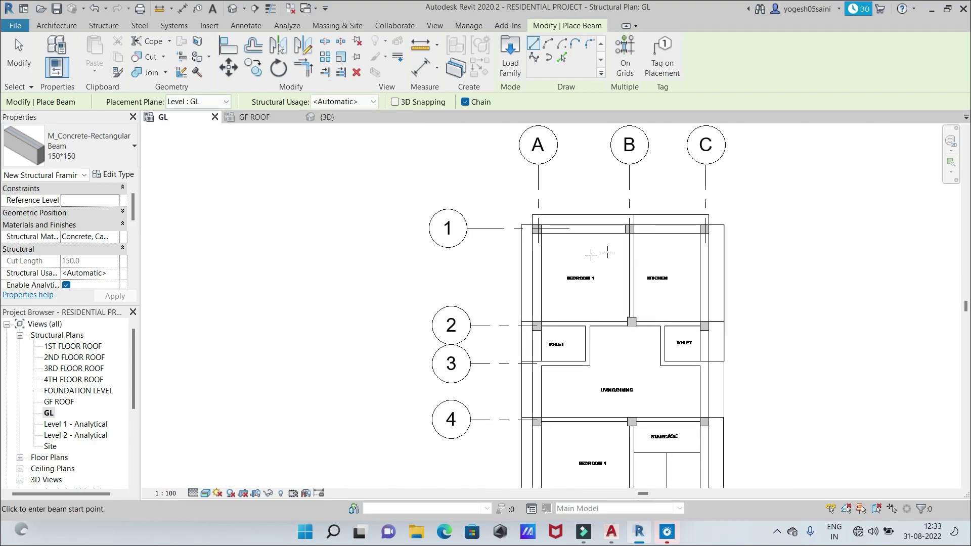
Try a 200*300MM concrete beam along grid line 1 from the column at grid line A to the one at B
{"action": "left_click", "coordinate": [131, 148]}
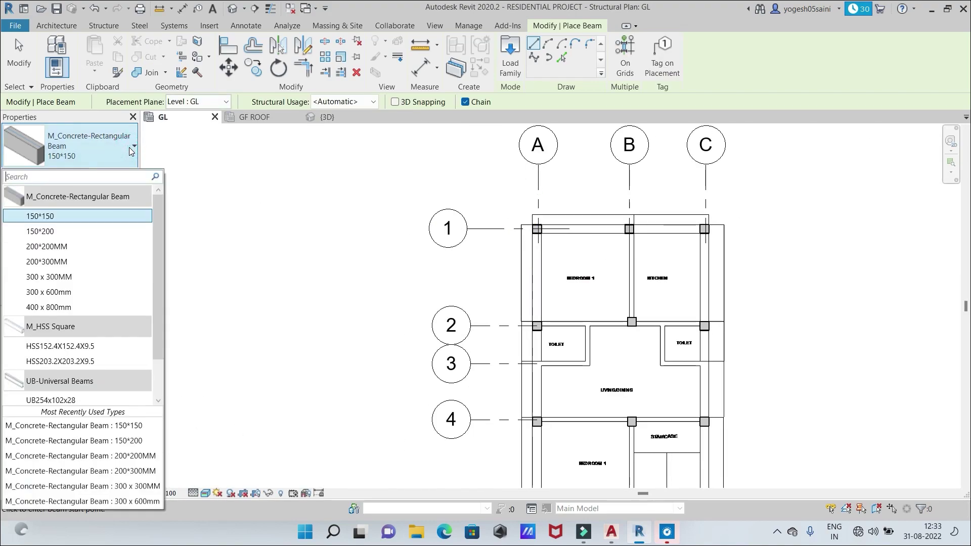
{"action": "left_click", "coordinate": [122, 260]}
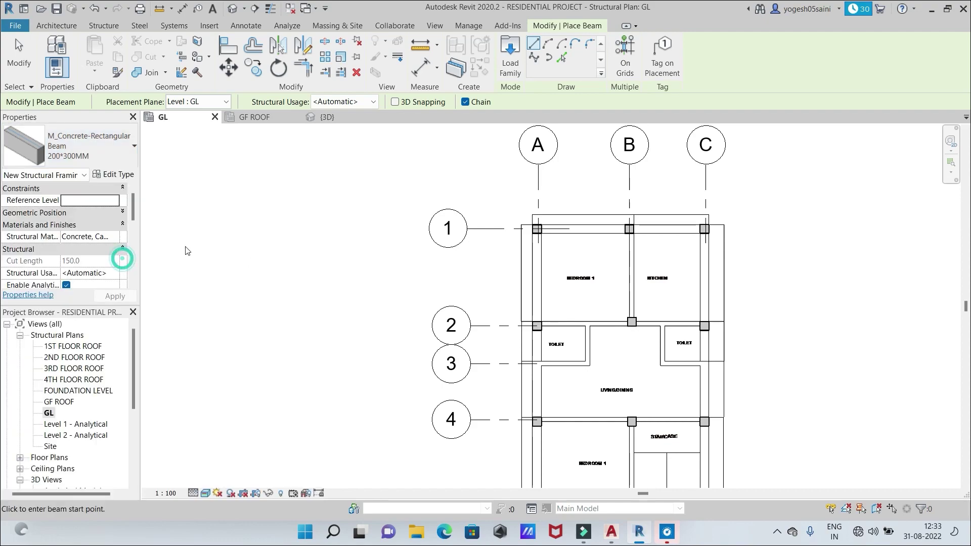
{"action": "scroll", "coordinate": [587, 247], "scroll_direction": "up", "scroll_amount": 3}
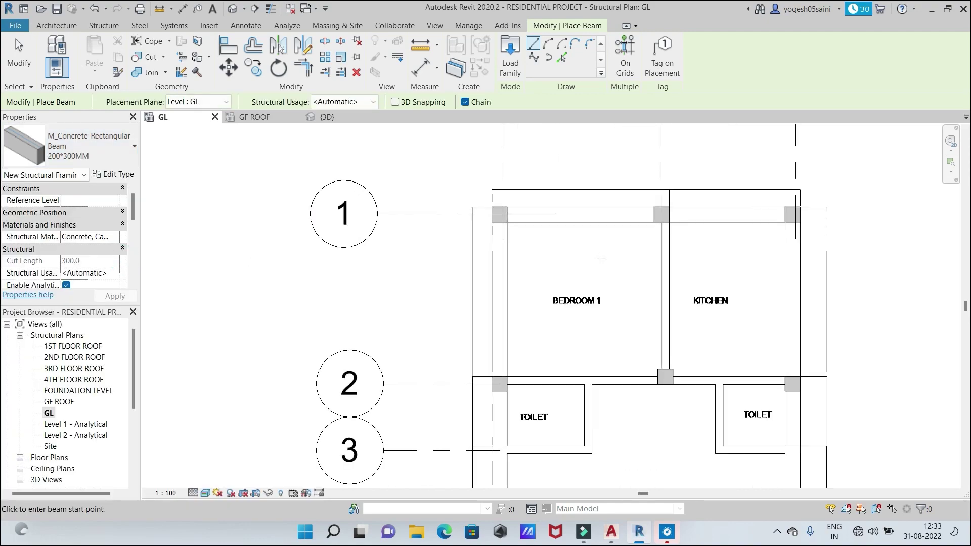
{"action": "scroll", "coordinate": [600, 258], "scroll_direction": "up", "scroll_amount": 1}
{"action": "middle_click_drag", "start_coordinate": [600, 258], "coordinate": [492, 285]}
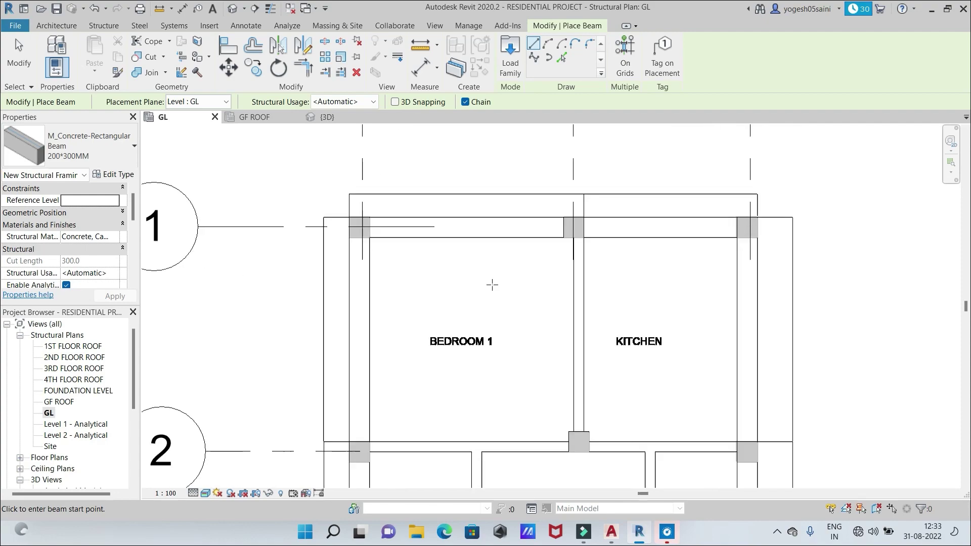
{"action": "left_click", "coordinate": [359, 226]}
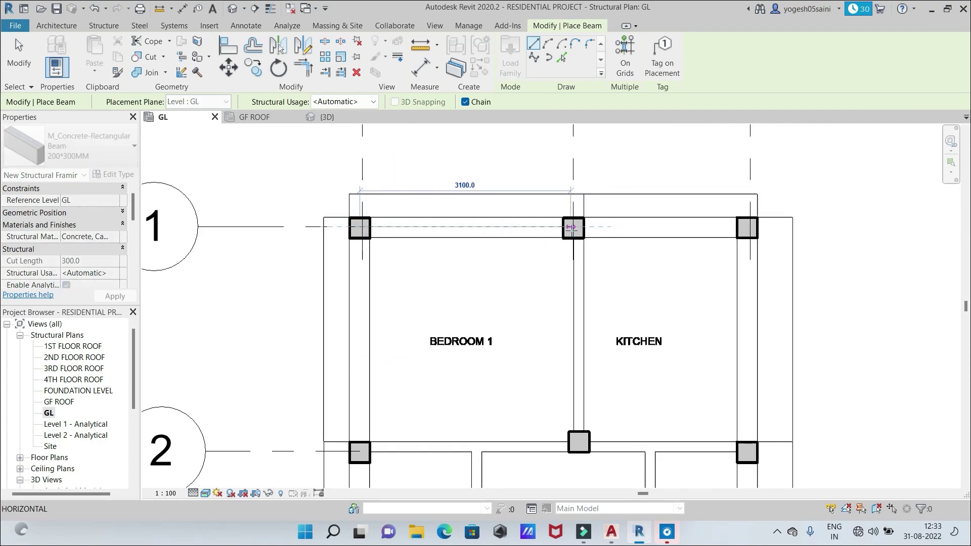
{"action": "left_click", "coordinate": [572, 227]}
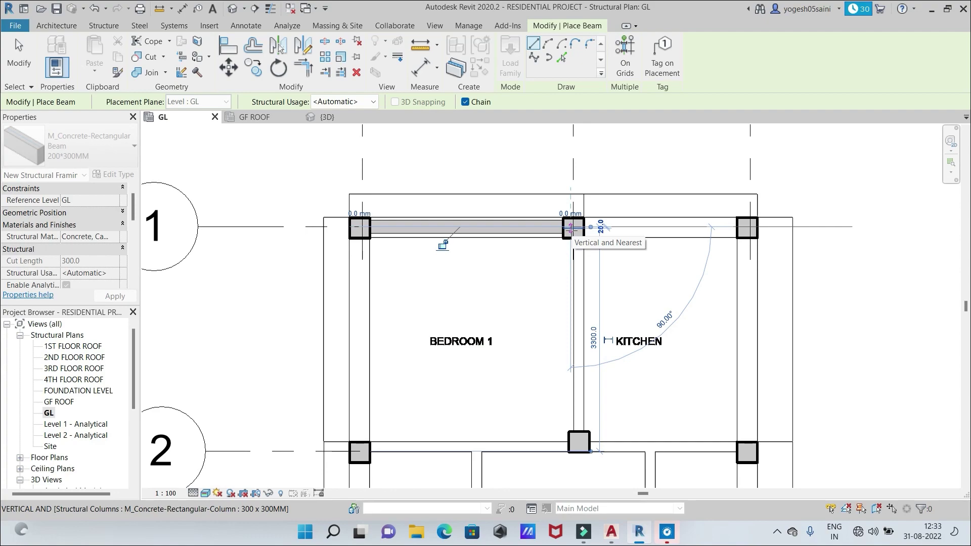
{"action": "key", "text": "Escape"}
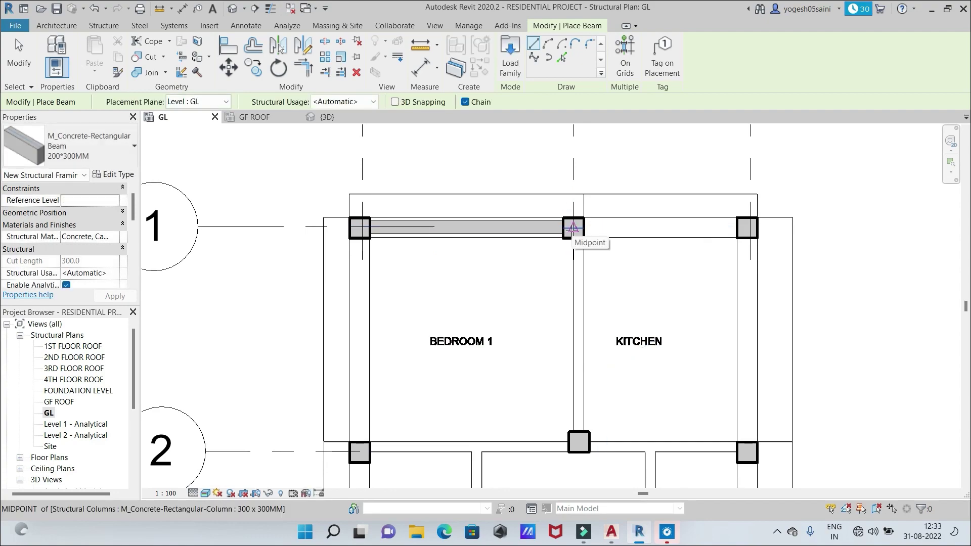
Place 300 x 300MM concrete beams along grid line 1 in the GL plan, from grid line A through B to C
{"action": "left_click", "coordinate": [133, 148]}
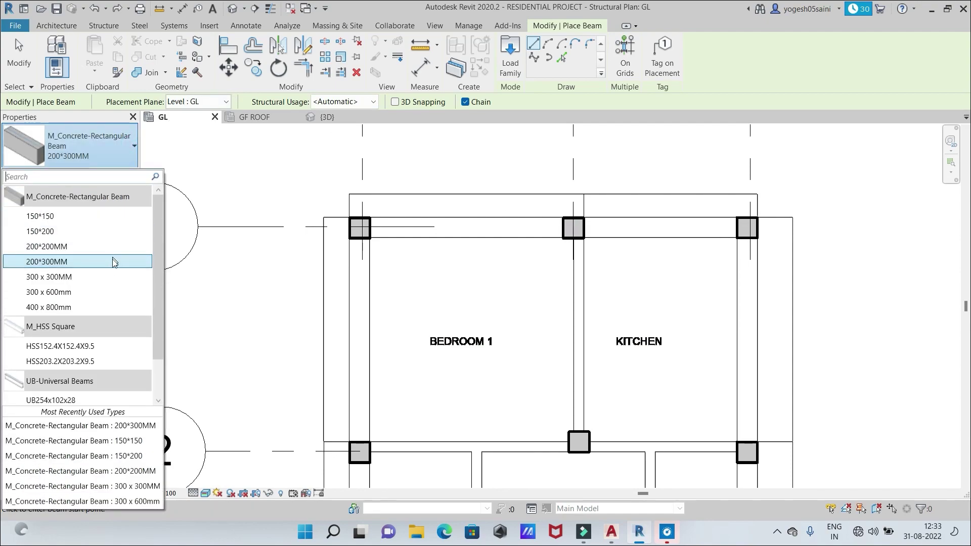
{"action": "left_click", "coordinate": [107, 277]}
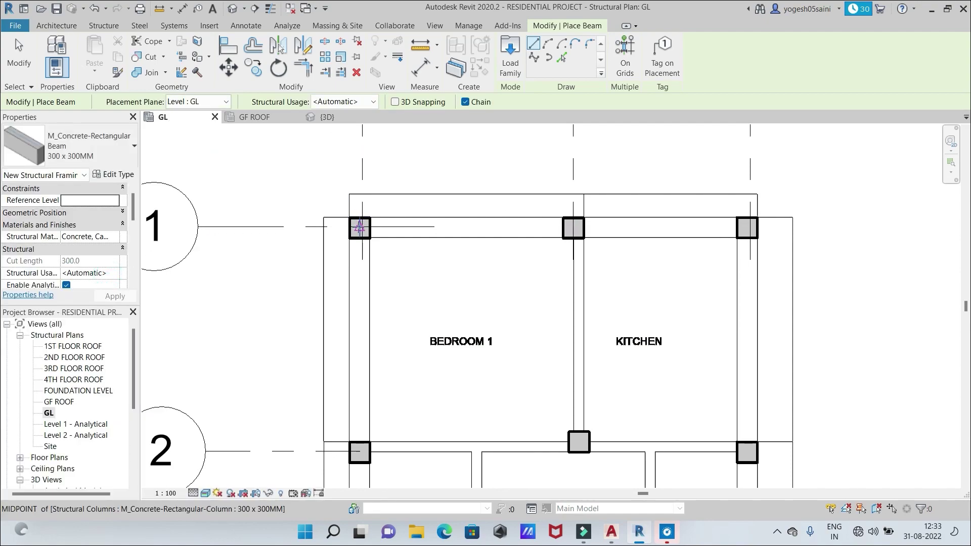
{"action": "left_click", "coordinate": [360, 227]}
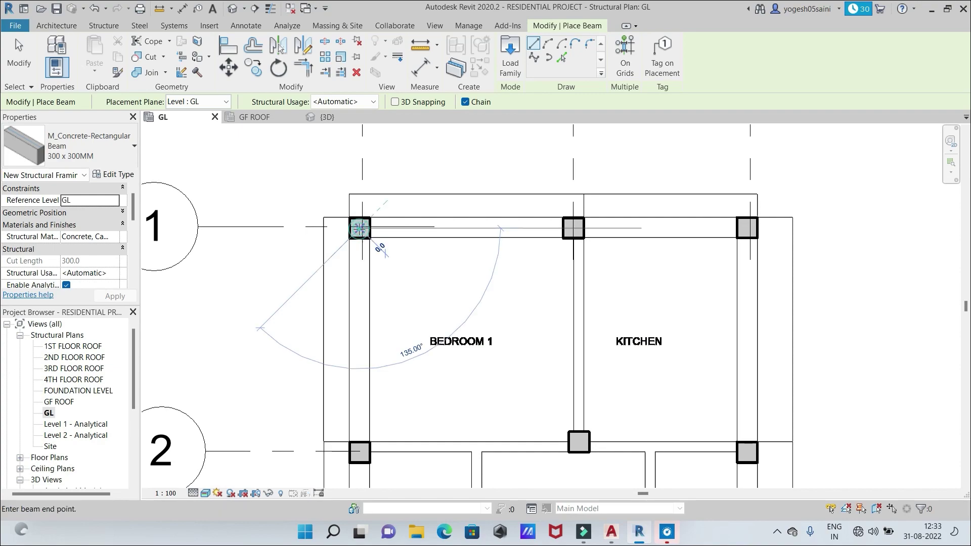
{"action": "left_click", "coordinate": [573, 227]}
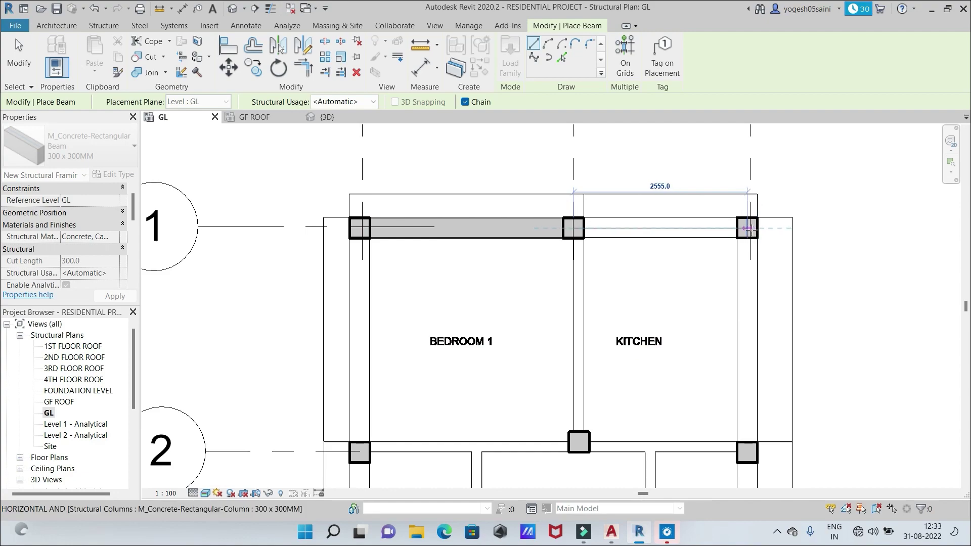
{"action": "left_click", "coordinate": [748, 228]}
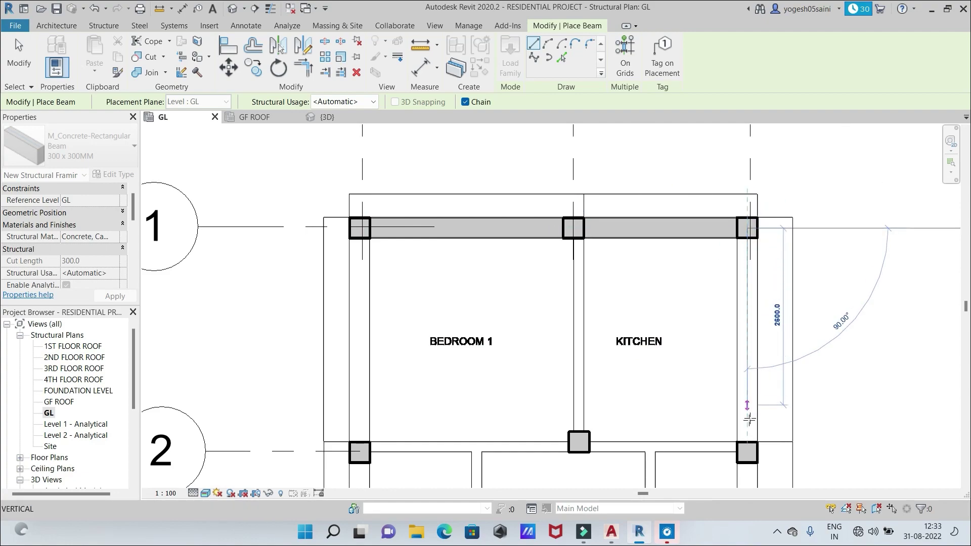
Continue the 300 x 300MM beams along grid line C, from grid line 1 through the columns at 2 and 4 to 5
{"action": "left_click", "coordinate": [747, 451]}
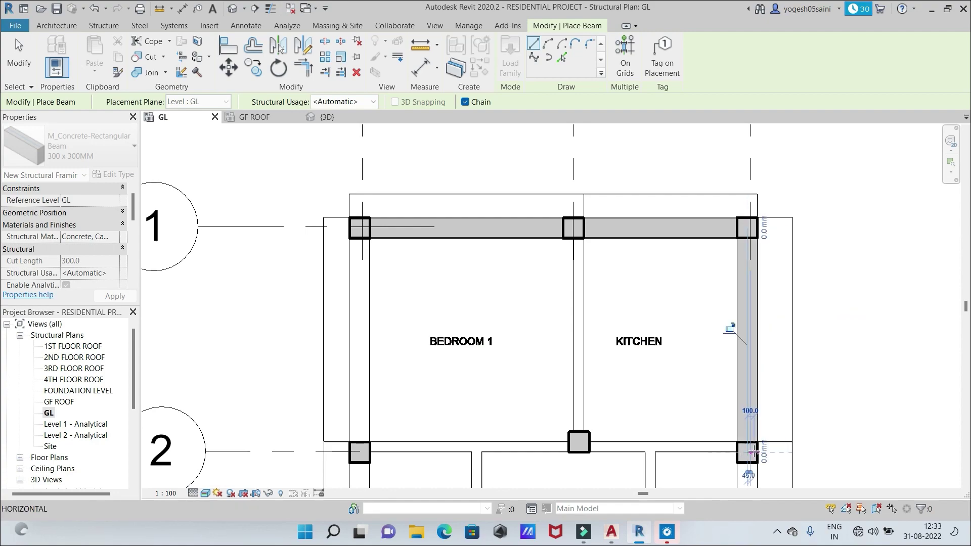
{"action": "middle_click_drag", "start_coordinate": [763, 459], "coordinate": [781, 95]}
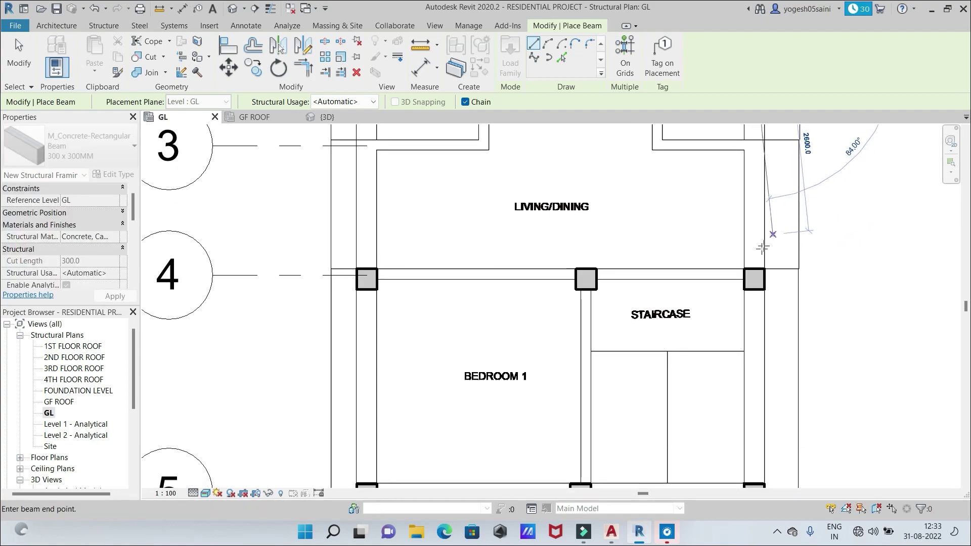
{"action": "left_click", "coordinate": [755, 278]}
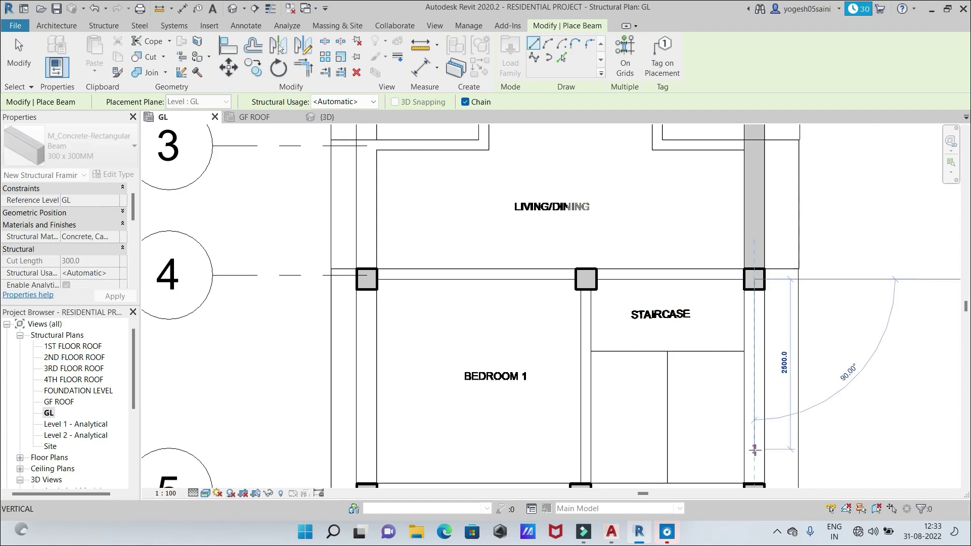
{"action": "middle_click_drag", "start_coordinate": [764, 379], "coordinate": [765, 236]}
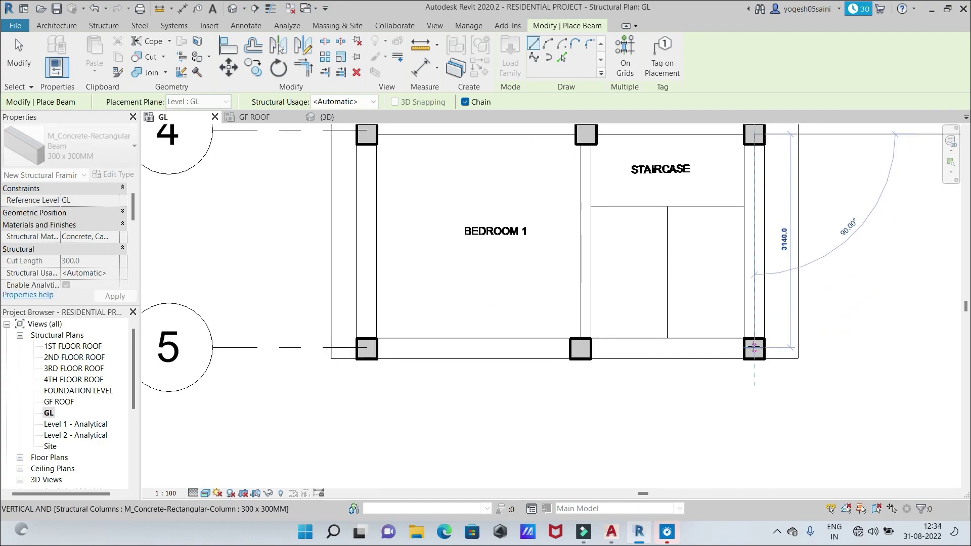
{"action": "left_click", "coordinate": [755, 348]}
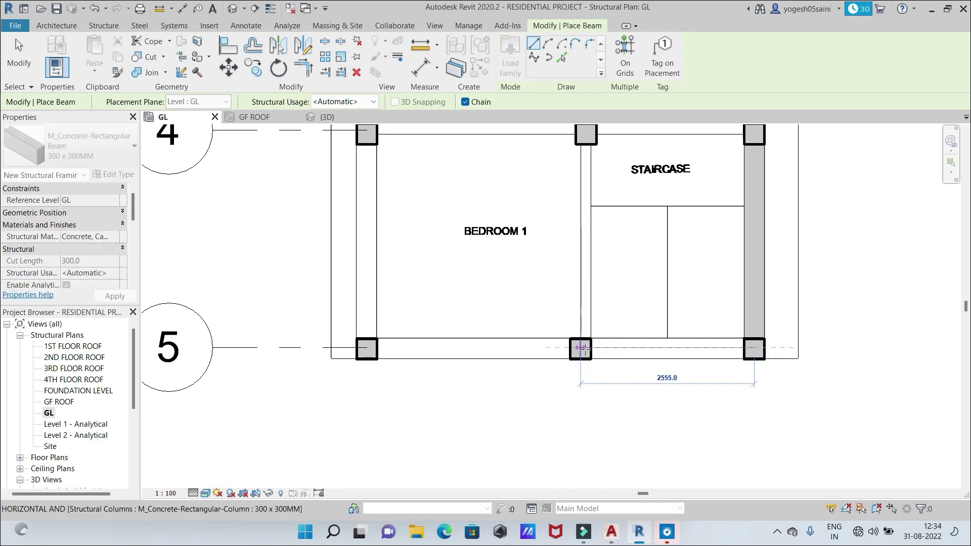
Continue the 300 x 300MM beams along grid line 5, from grid line C through the middle column to A
{"action": "left_click", "coordinate": [581, 348]}
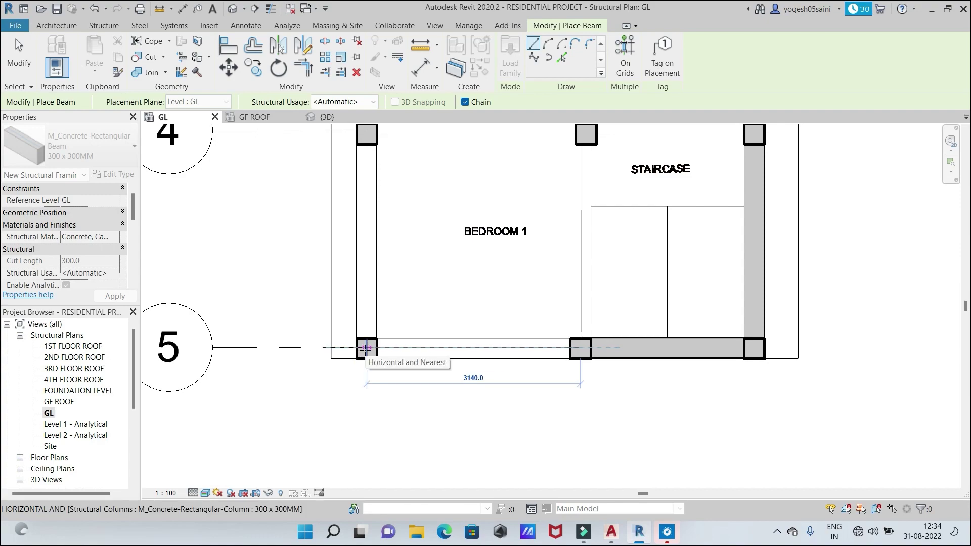
{"action": "left_click", "coordinate": [367, 348]}
{"action": "middle_click_drag", "start_coordinate": [374, 349], "coordinate": [354, 483]}
{"action": "right_click", "coordinate": [354, 483]}
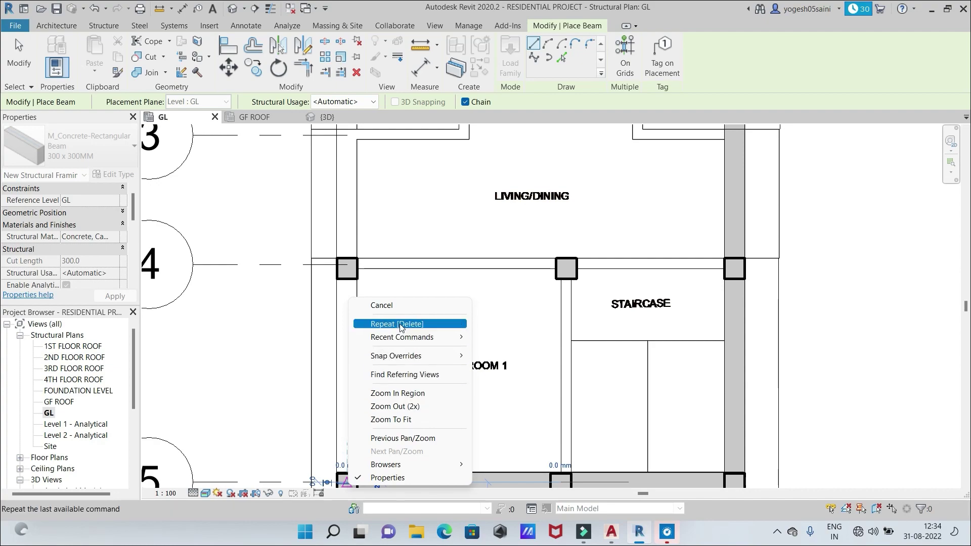
{"action": "left_click", "coordinate": [450, 296]}
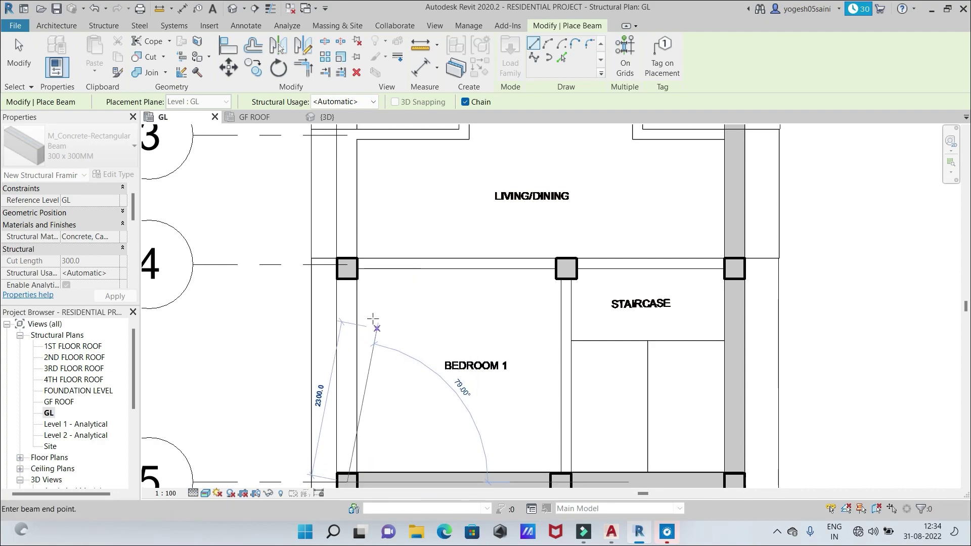
Close the outer ring with 300 x 300MM beams along grid line A, from grid line 5 to 1, and end beam placement
{"action": "left_click", "coordinate": [347, 270]}
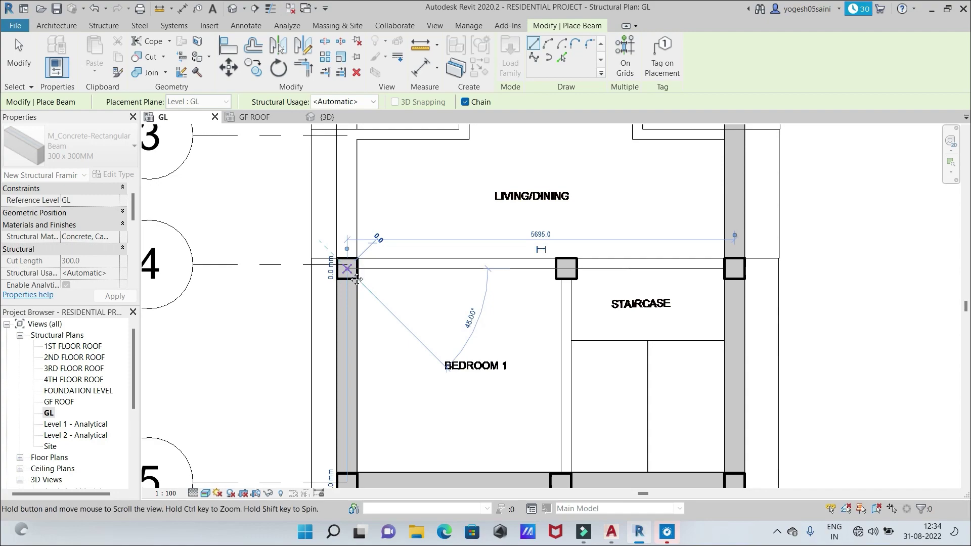
{"action": "middle_click_drag", "start_coordinate": [480, 271], "coordinate": [461, 375]}
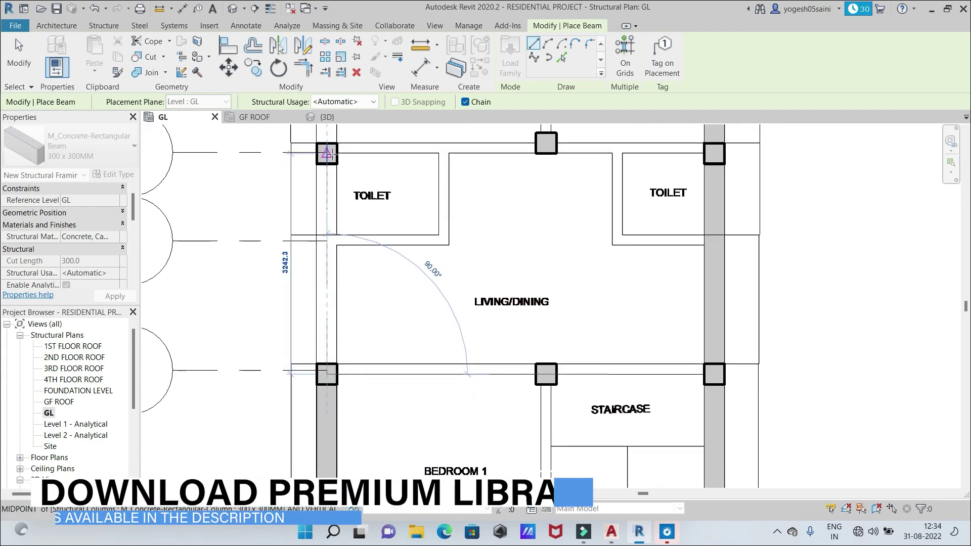
{"action": "left_click", "coordinate": [326, 152]}
{"action": "middle_click_drag", "start_coordinate": [331, 229], "coordinate": [298, 440]}
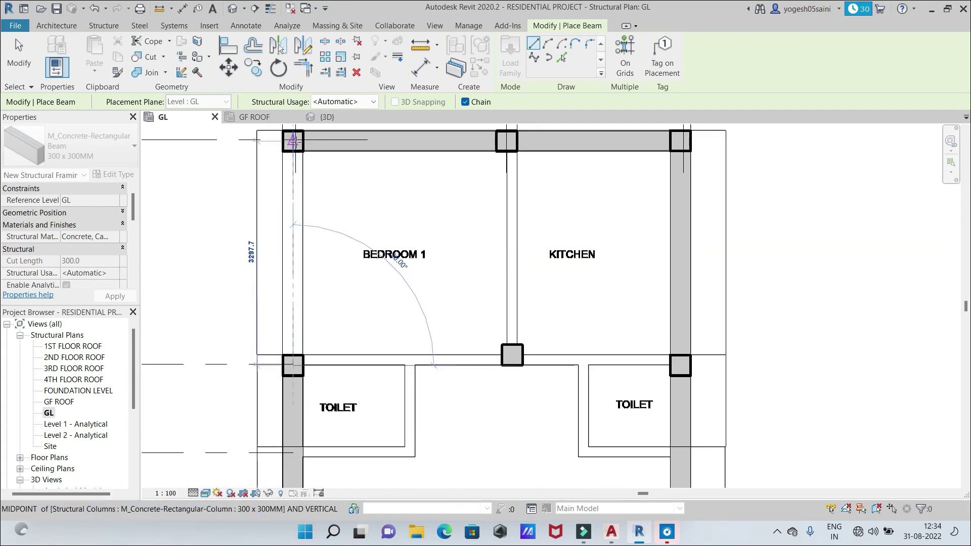
{"action": "left_click", "coordinate": [293, 140]}
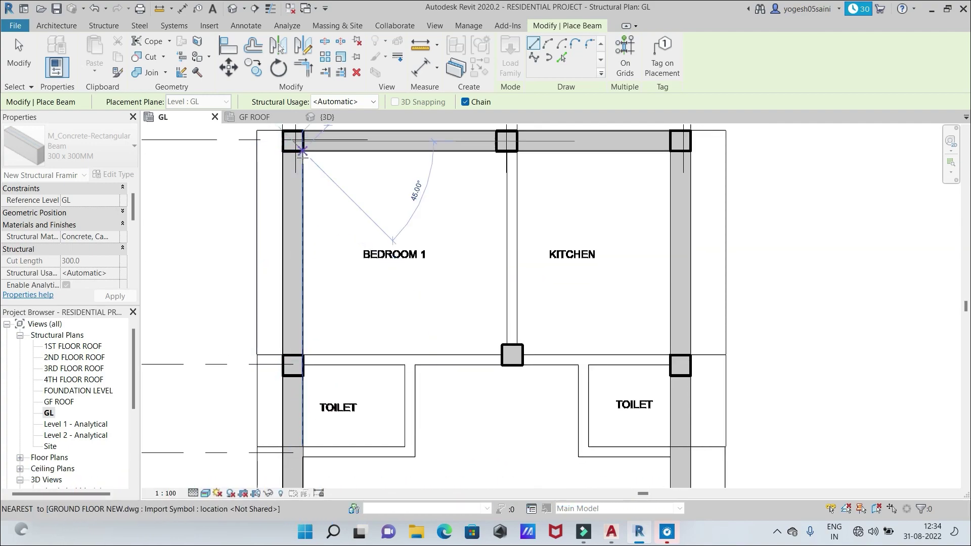
{"action": "right_click", "coordinate": [308, 161]}
{"action": "left_click", "coordinate": [336, 167]}
{"action": "scroll", "coordinate": [357, 168], "scroll_direction": "down", "scroll_amount": 4}
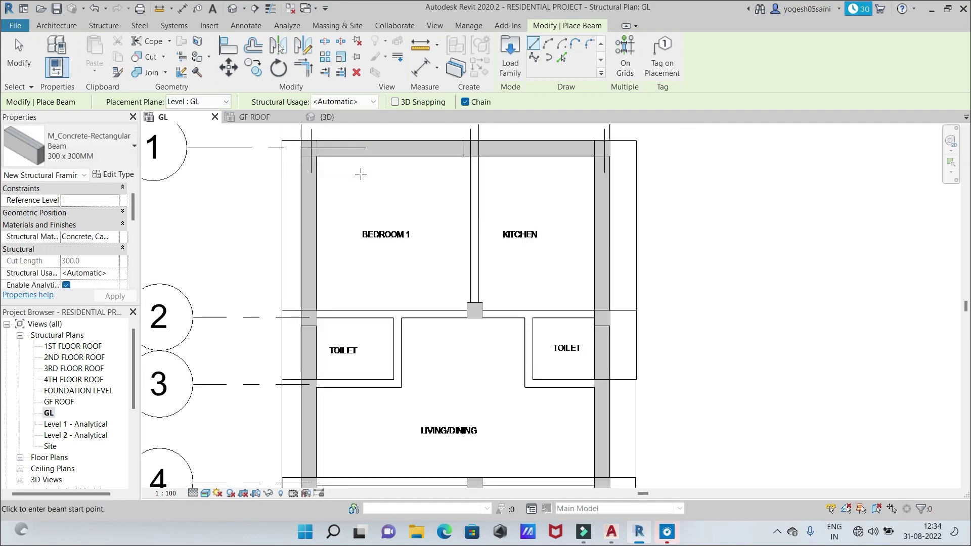
{"action": "scroll", "coordinate": [426, 286], "scroll_direction": "down", "scroll_amount": 2}
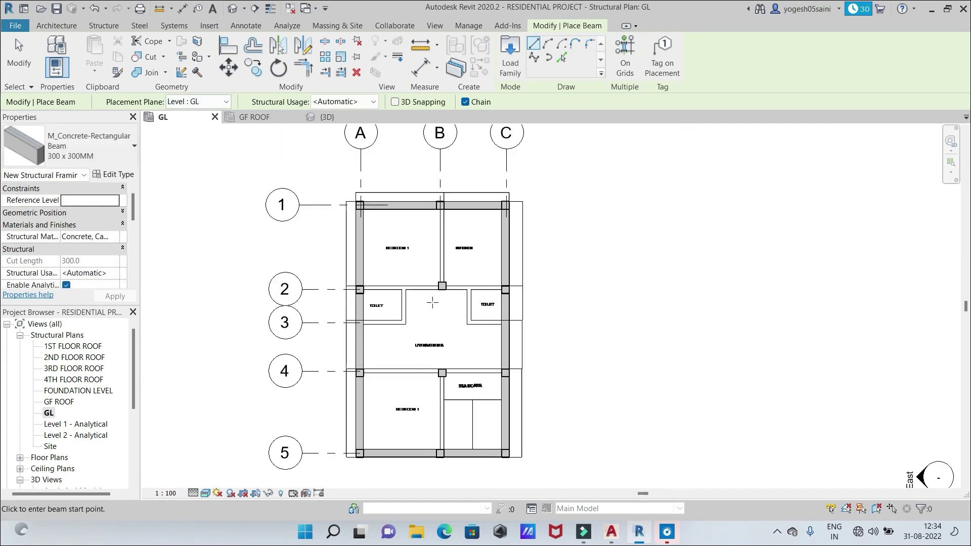
{"action": "right_click", "coordinate": [438, 305]}
{"action": "left_click", "coordinate": [450, 311]}
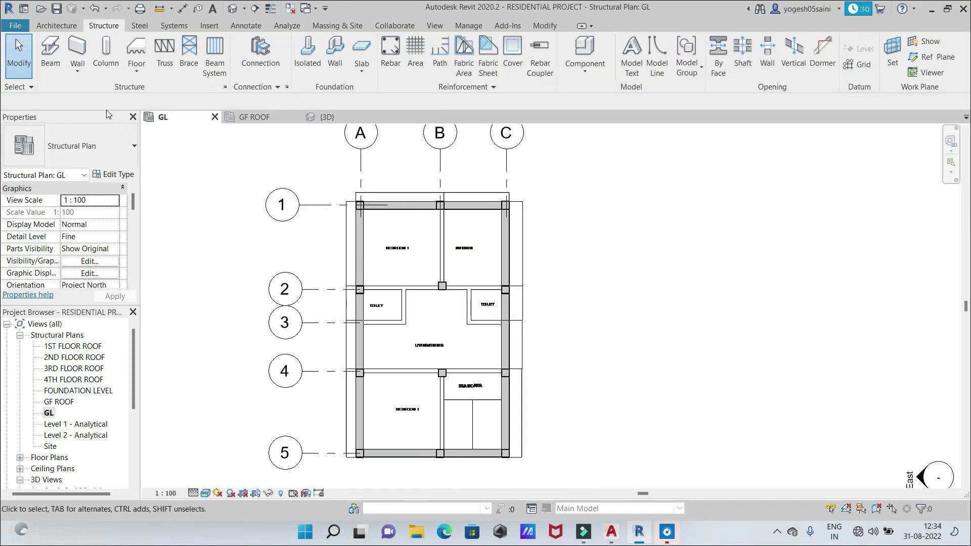
Place 150*150 concrete beams along grid line 4 in the GL plan, from the column at A through the middle column to C
{"action": "left_click", "coordinate": [50, 55]}
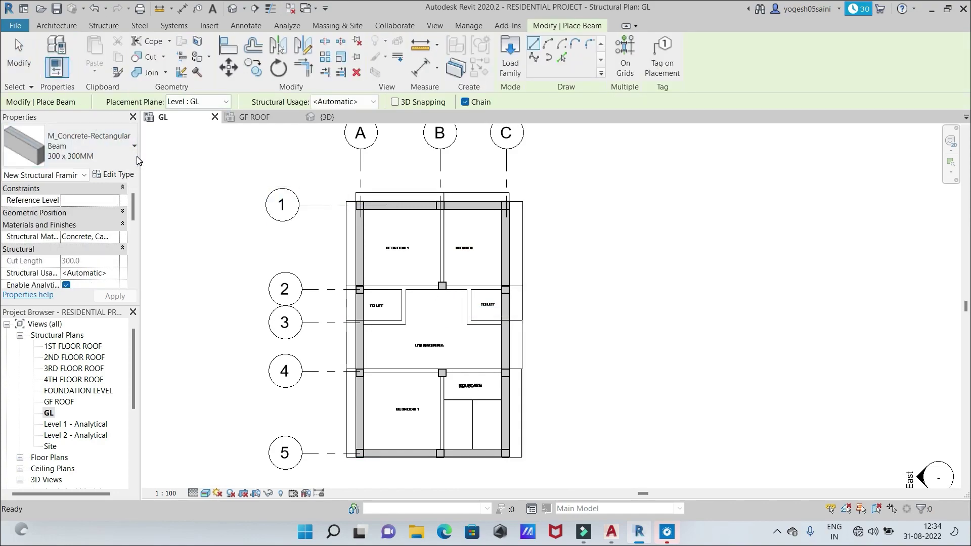
{"action": "left_click", "coordinate": [100, 144]}
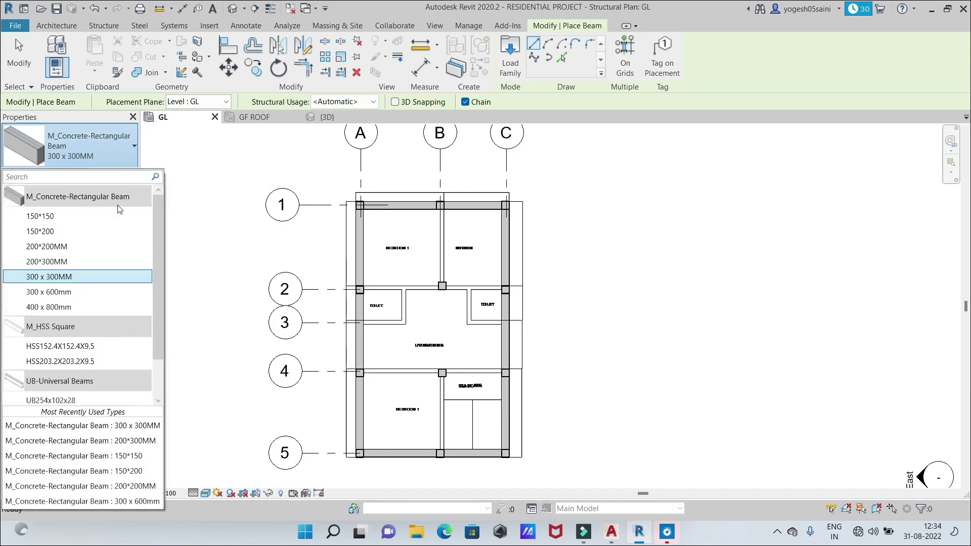
{"action": "left_click", "coordinate": [101, 215]}
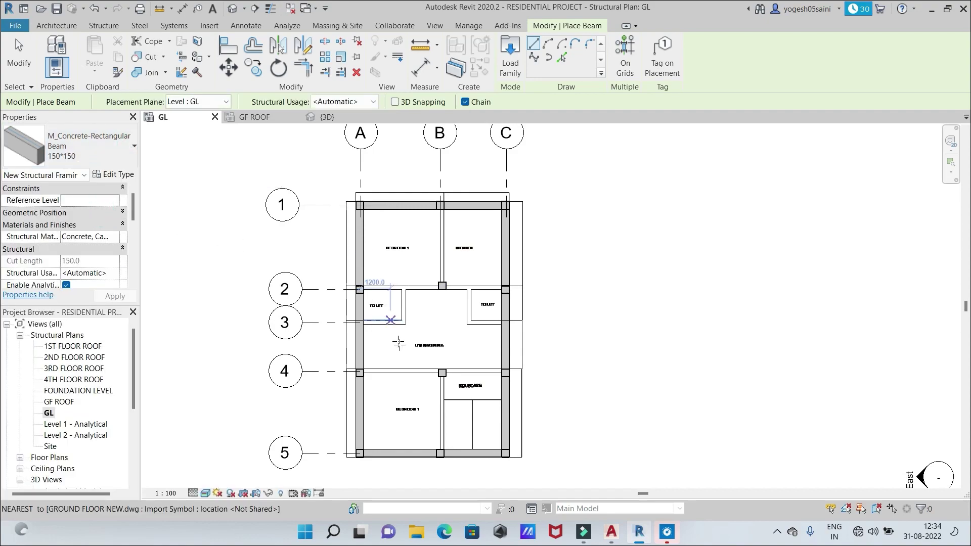
{"action": "scroll", "coordinate": [399, 343], "scroll_direction": "up", "scroll_amount": 3}
{"action": "middle_click_drag", "start_coordinate": [418, 351], "coordinate": [380, 328]}
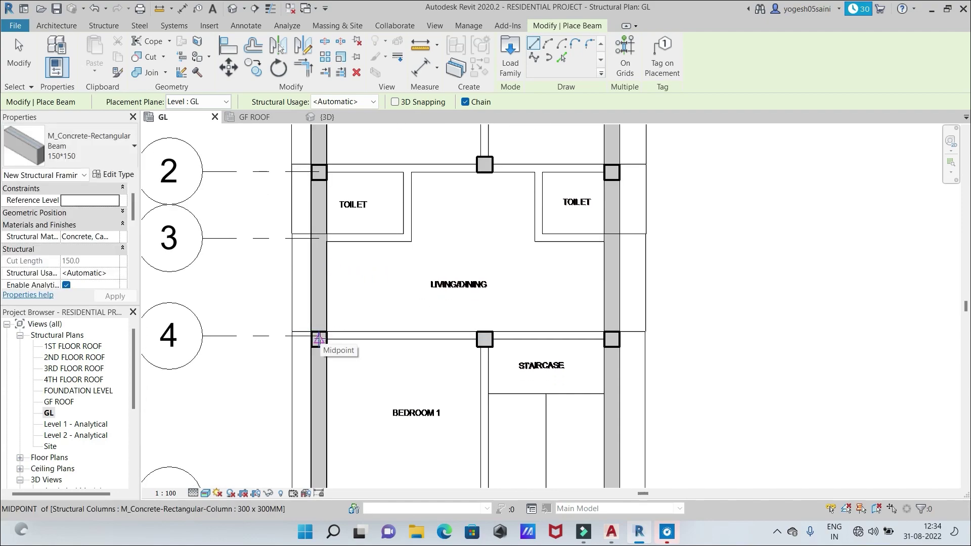
{"action": "left_click", "coordinate": [319, 339]}
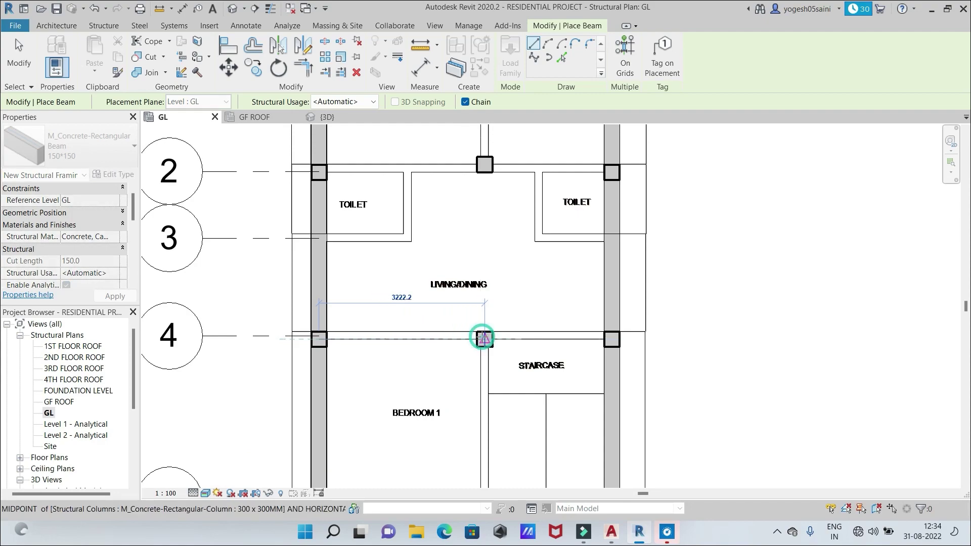
{"action": "left_click", "coordinate": [483, 338]}
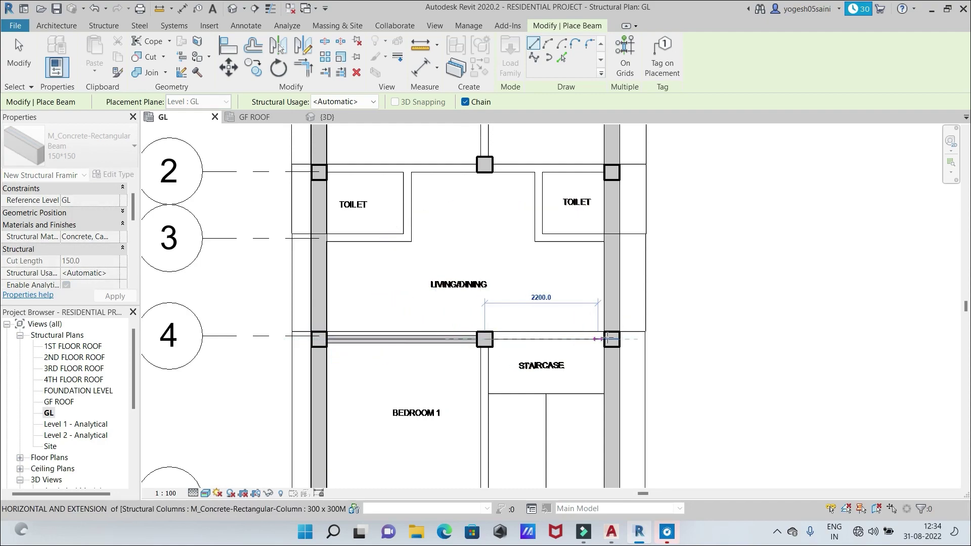
{"action": "left_click", "coordinate": [611, 337]}
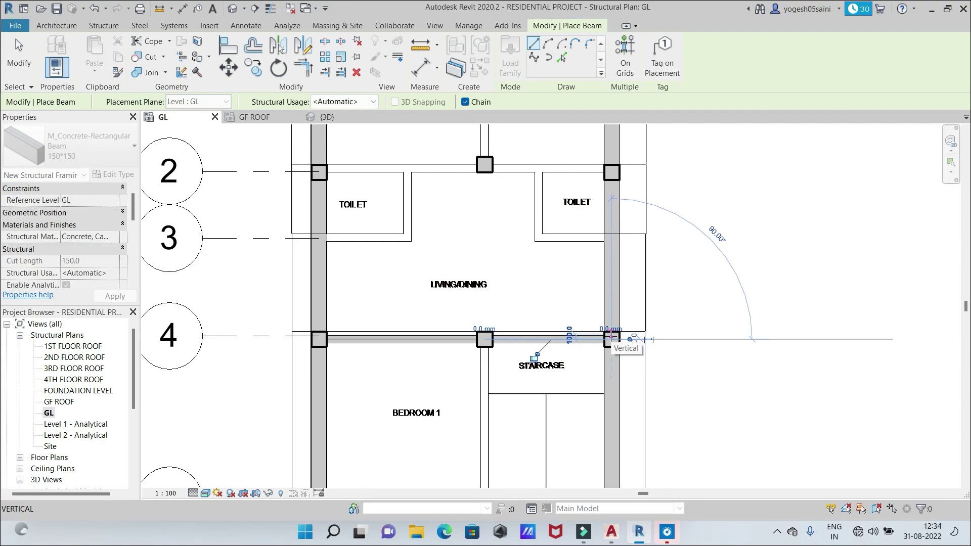
{"action": "scroll", "coordinate": [611, 337], "scroll_direction": "down", "scroll_amount": 4}
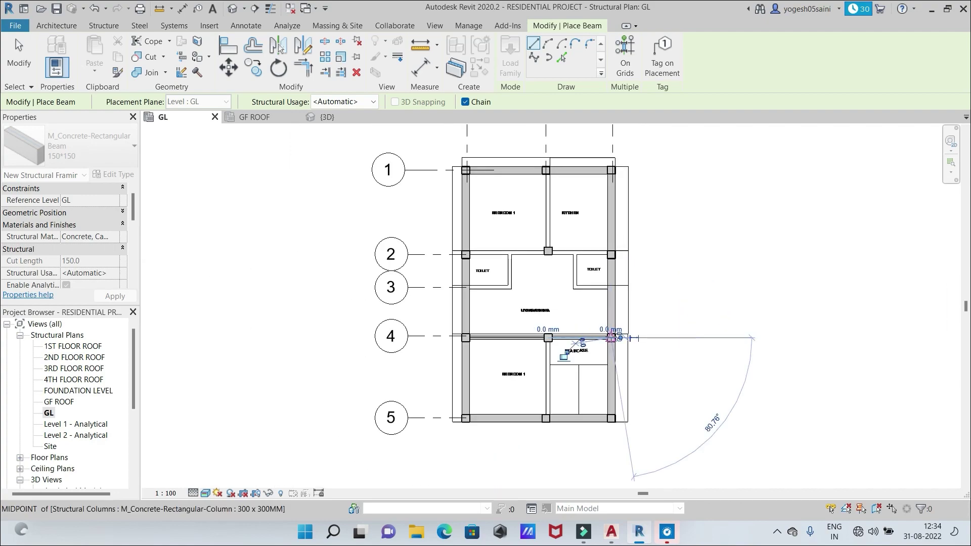
{"action": "right_click", "coordinate": [611, 337]}
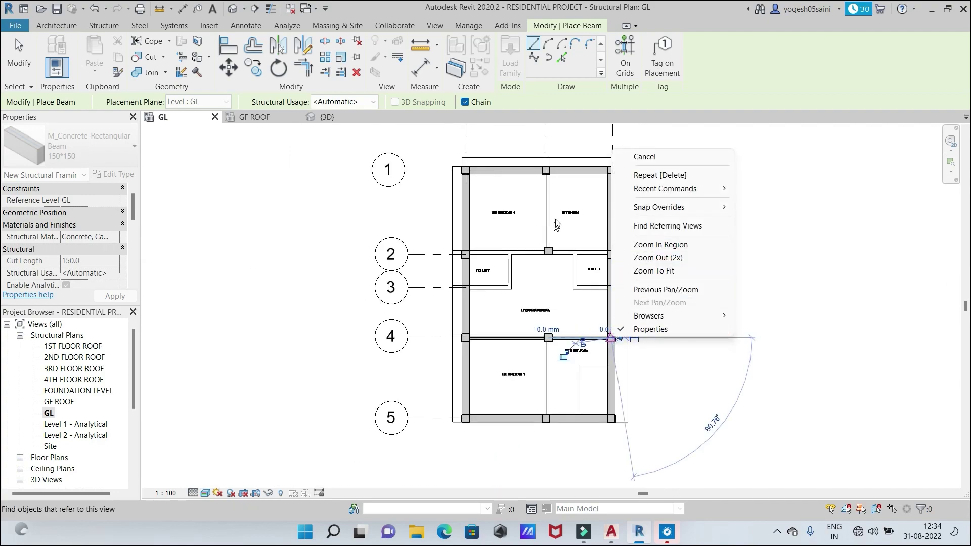
{"action": "left_click", "coordinate": [638, 156]}
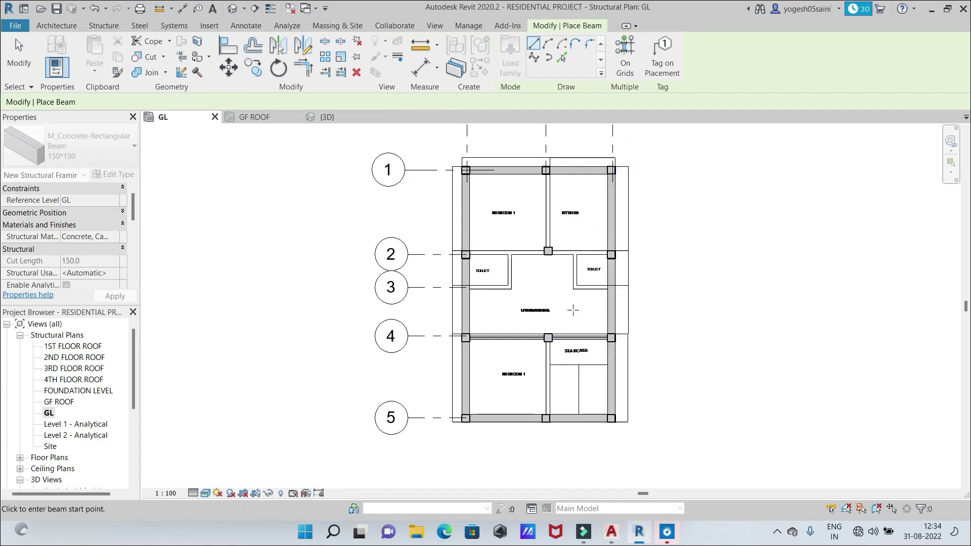
Place a 150*150 beam between the lower bedroom and the staircase, from the middle column on grid line 4 to grid line 5
{"action": "left_click", "coordinate": [549, 337]}
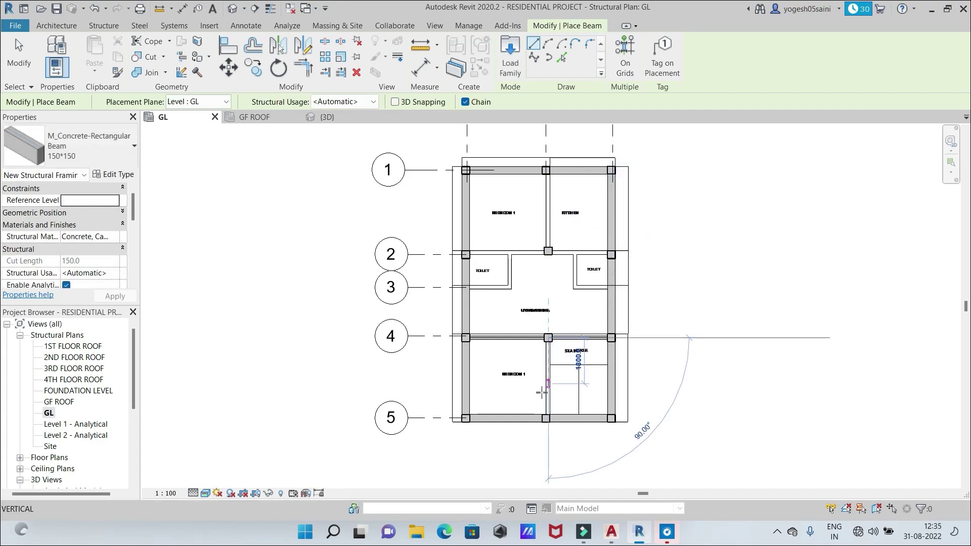
{"action": "left_click", "coordinate": [546, 418]}
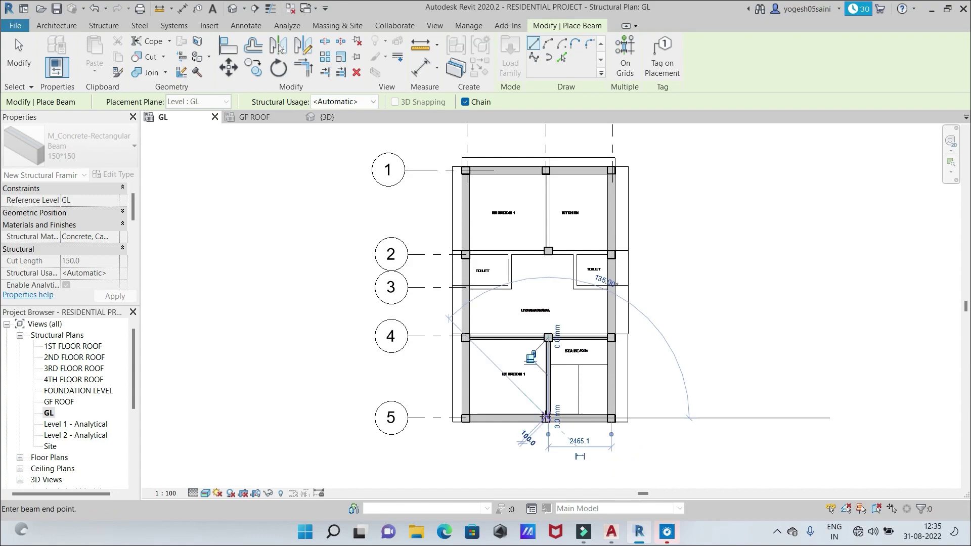
{"action": "right_click", "coordinate": [546, 418]}
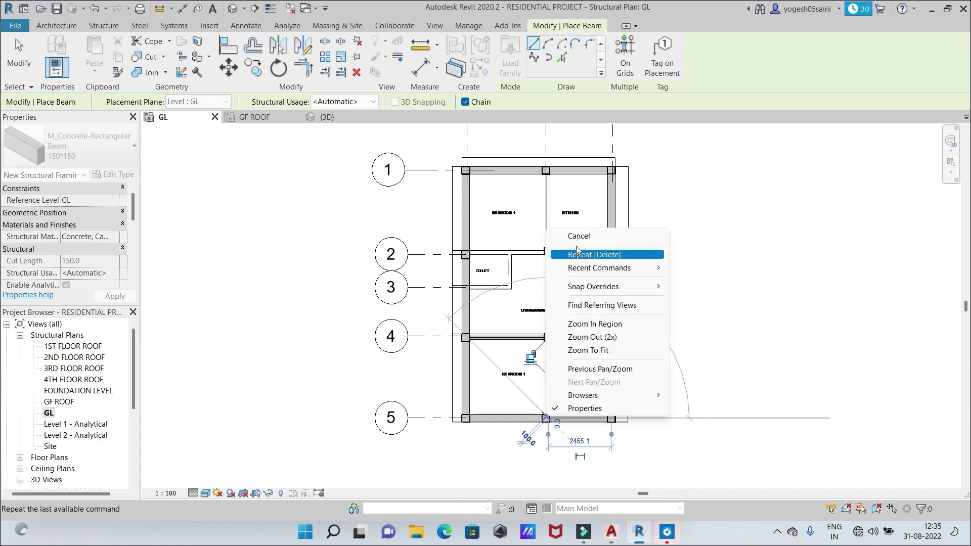
{"action": "left_click", "coordinate": [579, 237]}
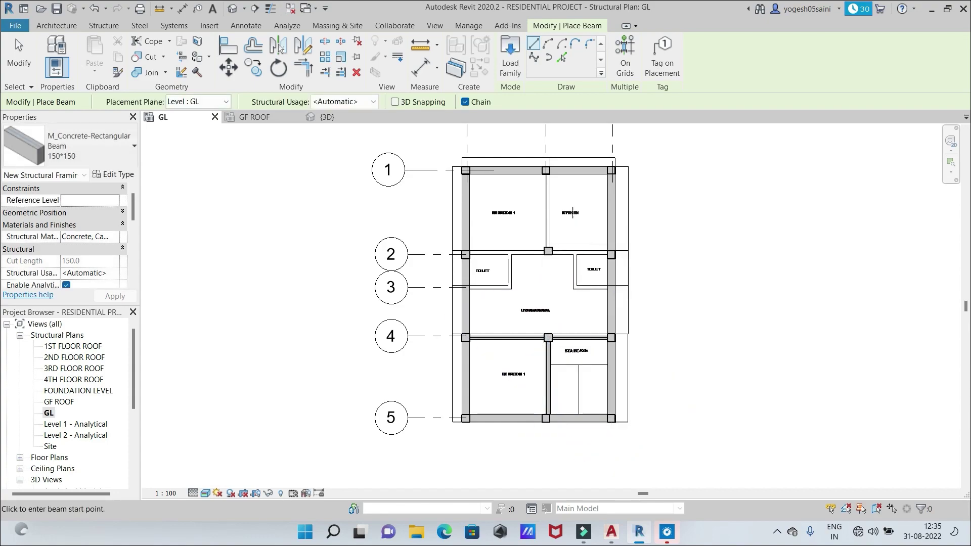
Place a 150*150 beam between the upper bedroom and the kitchen, from column B on grid line 1 to the middle column near grid line 2
{"action": "left_click", "coordinate": [546, 171]}
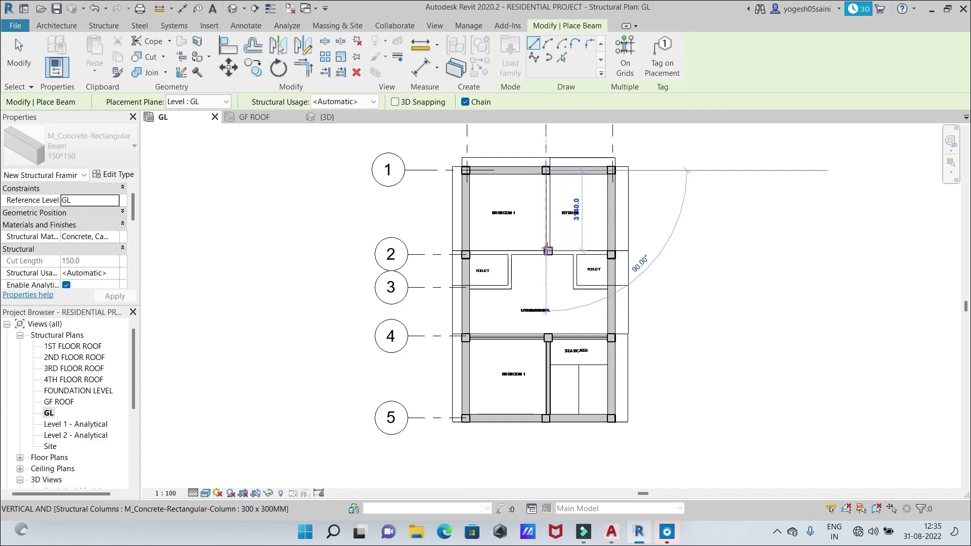
{"action": "left_click", "coordinate": [548, 250]}
{"action": "right_click", "coordinate": [553, 252]}
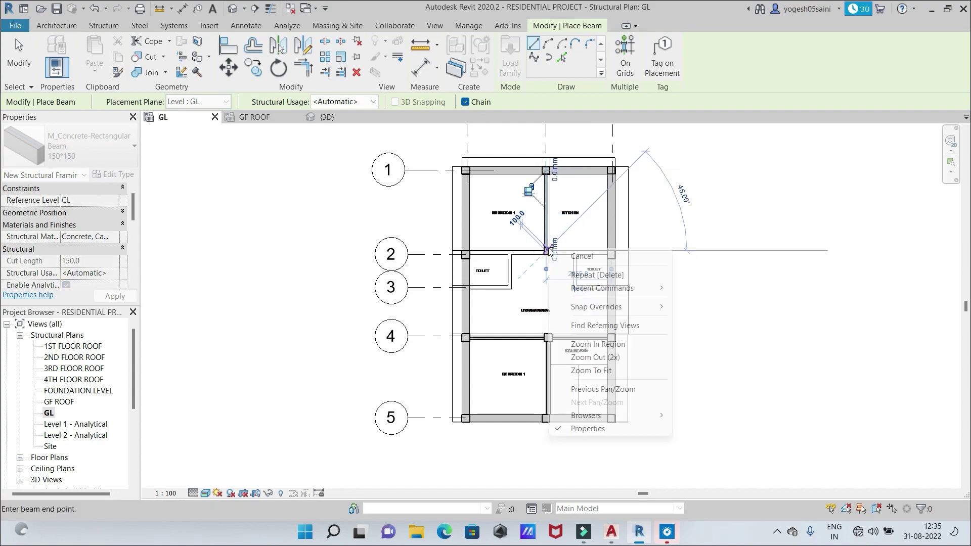
{"action": "left_click", "coordinate": [562, 256]}
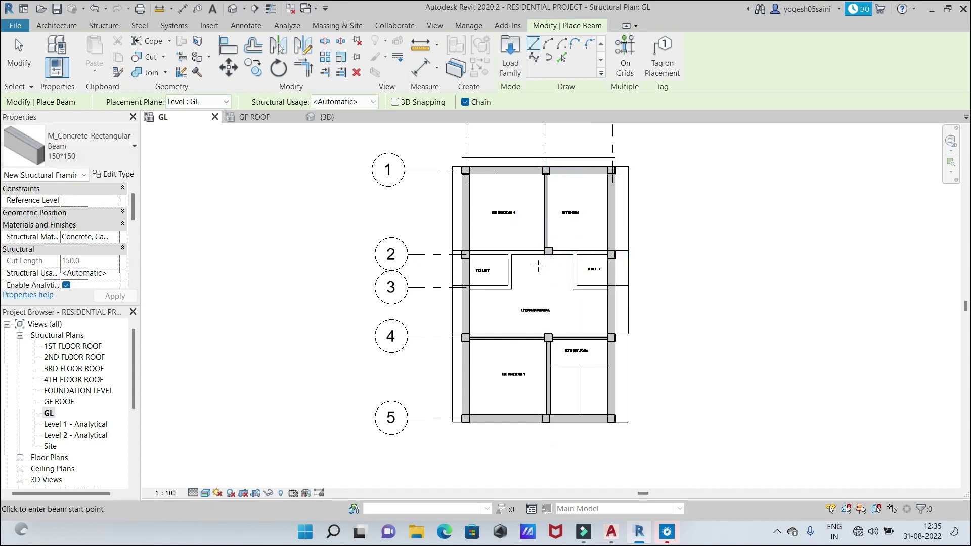
Place a 150*150 beam along grid line 2, from the column at grid line A to the column at C
{"action": "left_click", "coordinate": [466, 253]}
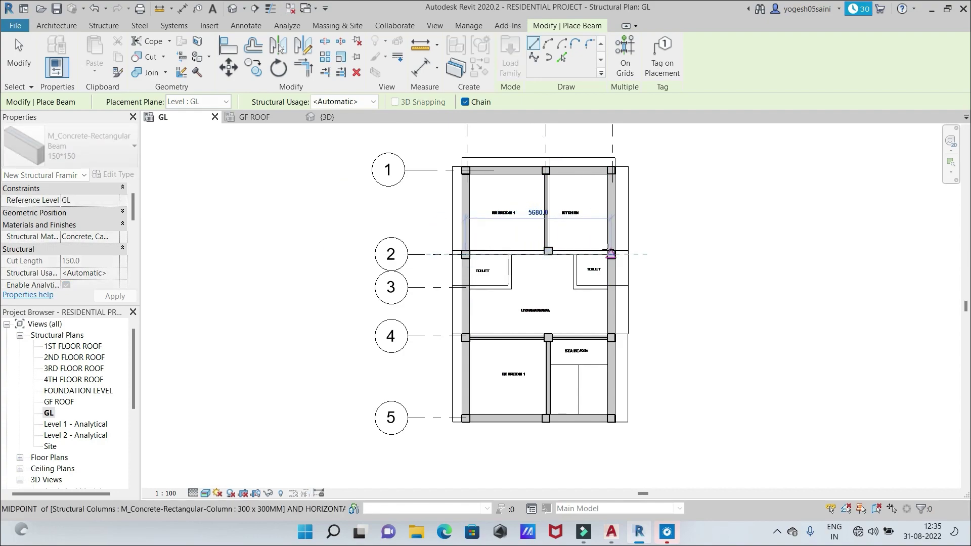
{"action": "left_click", "coordinate": [611, 253]}
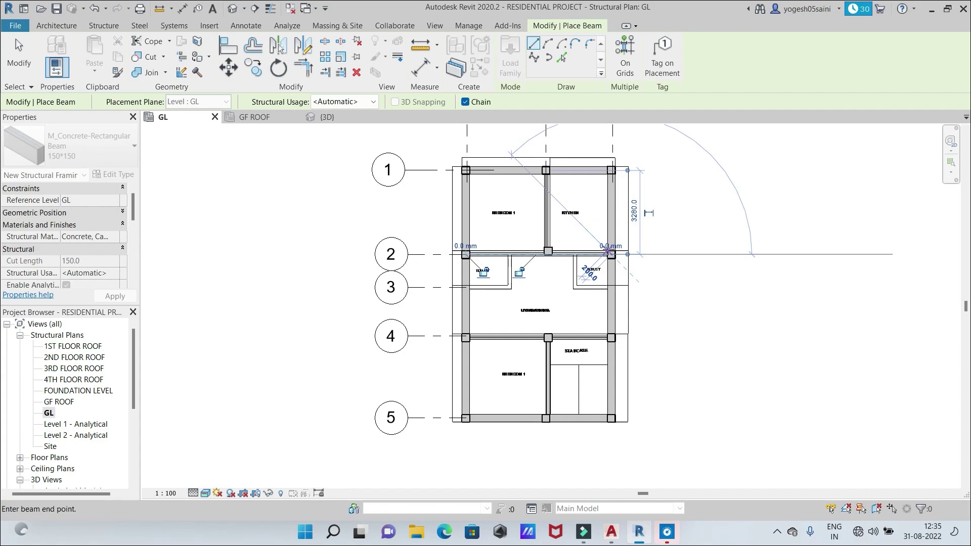
{"action": "right_click", "coordinate": [614, 309]}
{"action": "left_click", "coordinate": [622, 317]}
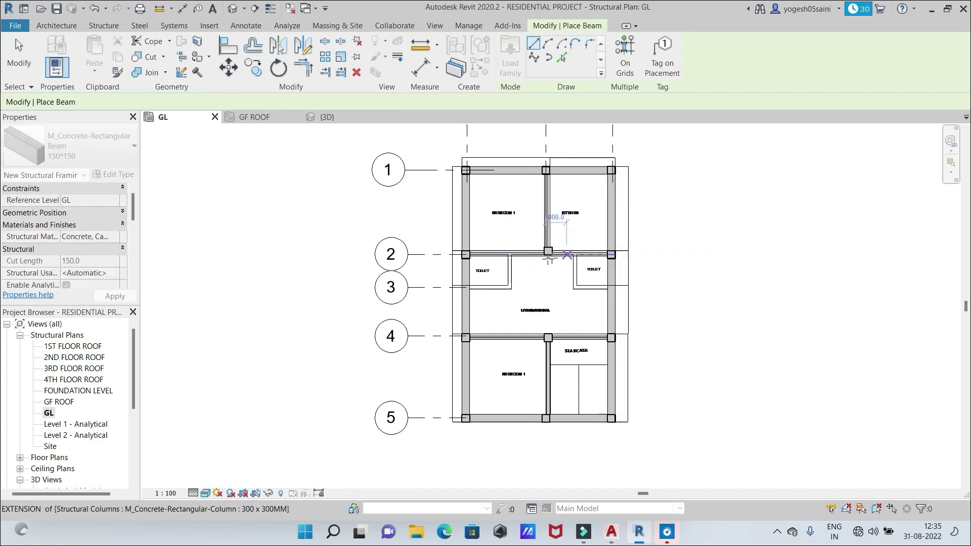
Place 150*150 beams around the toilet beside grid line A, following its inner wall from grid line 2 and its lower wall to the outer beam
{"action": "left_click", "coordinate": [512, 255]}
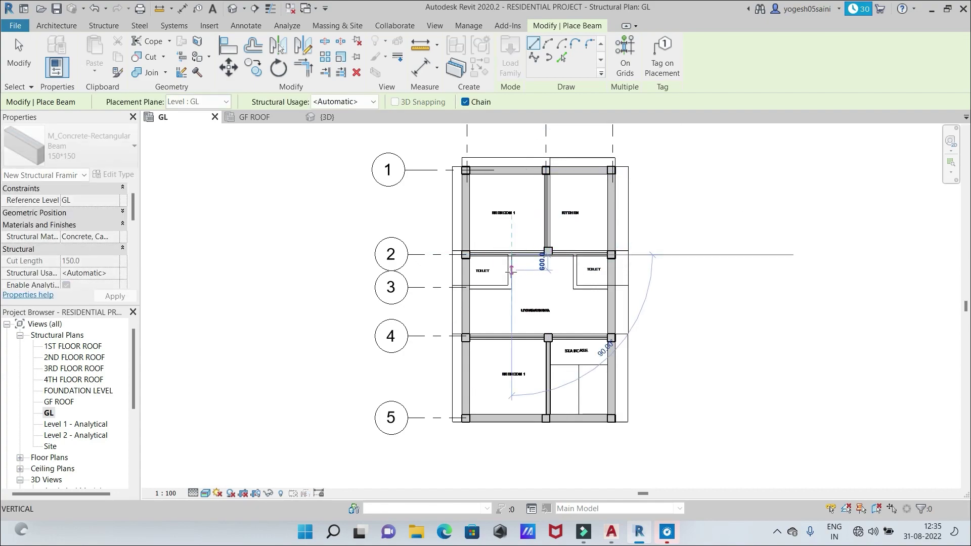
{"action": "left_click", "coordinate": [511, 286]}
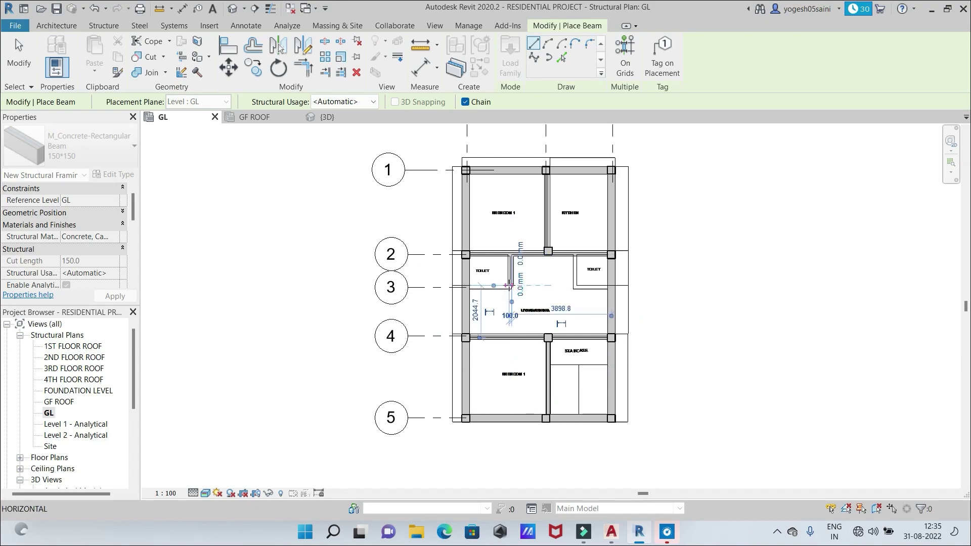
{"action": "left_click", "coordinate": [471, 286]}
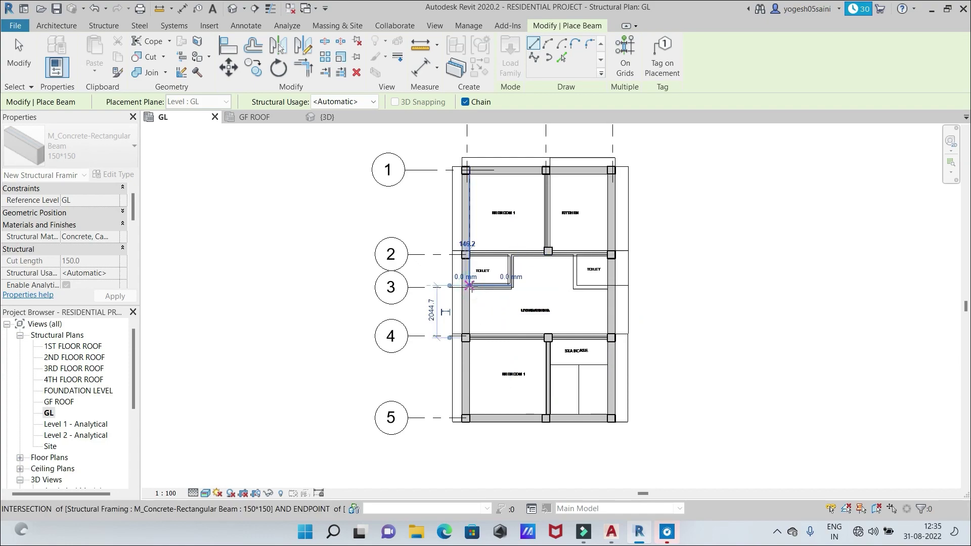
{"action": "right_click", "coordinate": [473, 291]}
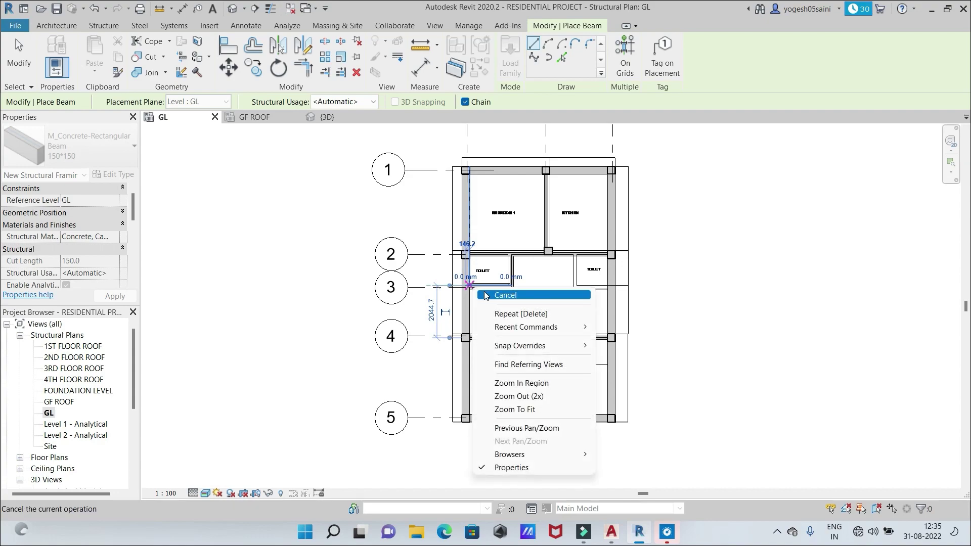
{"action": "left_click", "coordinate": [506, 296]}
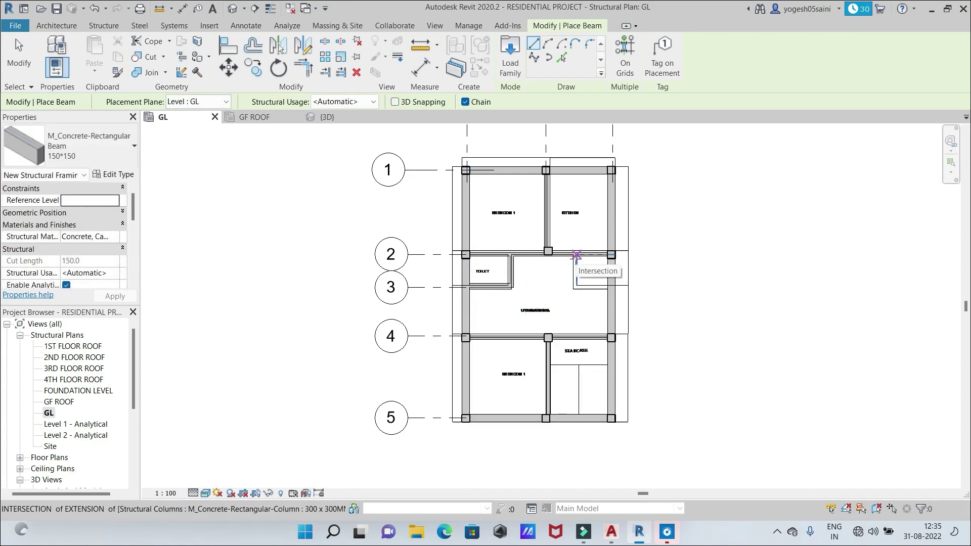
Place 150*150 beams around the toilet beside grid line C, following its inner wall from grid line 2 and its lower wall to the outer beam
{"action": "left_click", "coordinate": [576, 259]}
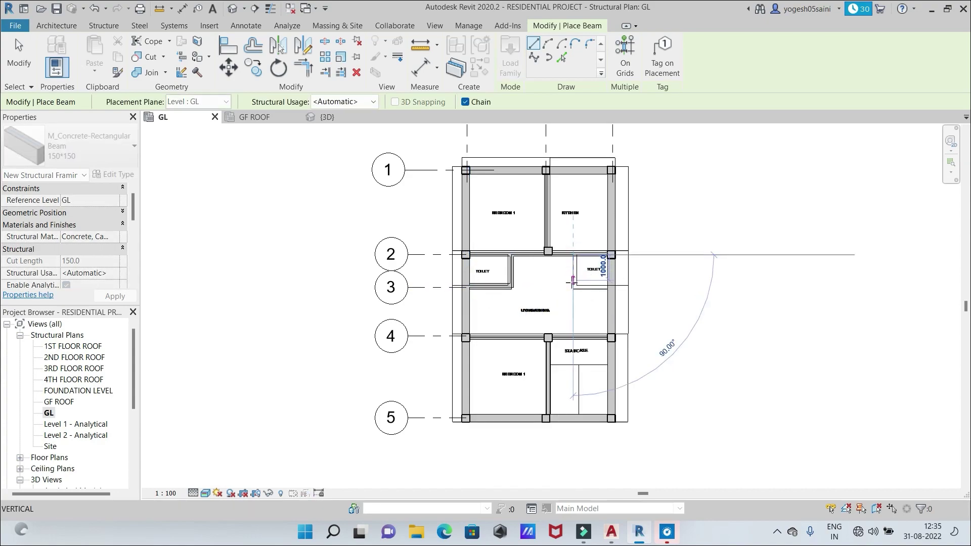
{"action": "left_click", "coordinate": [573, 286]}
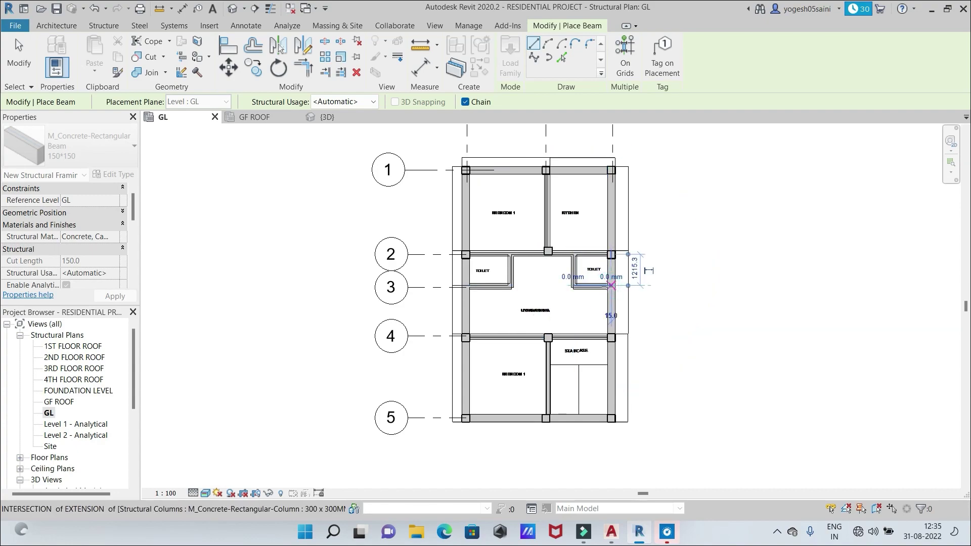
{"action": "right_click", "coordinate": [611, 285]}
{"action": "left_click", "coordinate": [618, 290]}
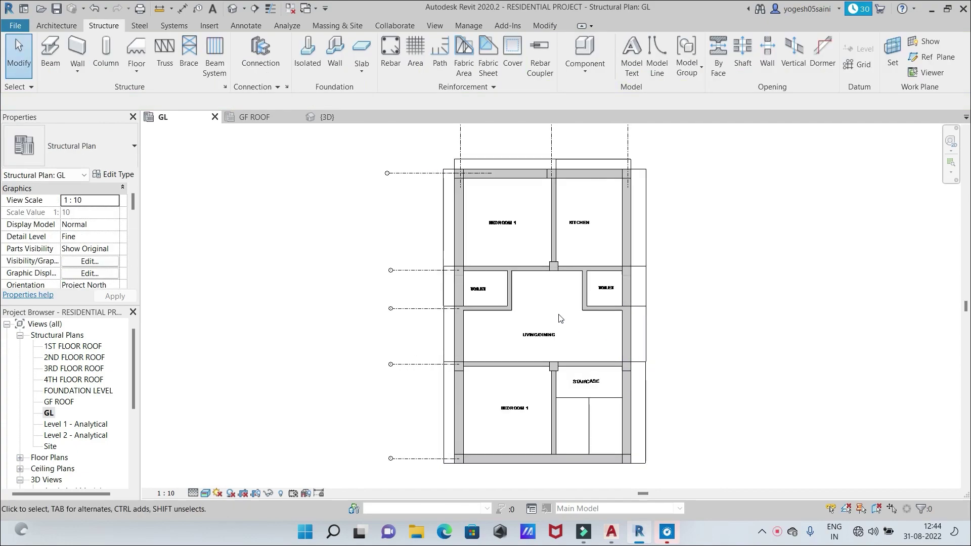
Examine the beam layout across the whole GL plan, then bring up the GF ROOF plan for comparison
{"action": "scroll", "coordinate": [551, 316], "scroll_direction": "up", "scroll_amount": 5}
{"action": "scroll", "coordinate": [568, 273], "scroll_direction": "up", "scroll_amount": 3}
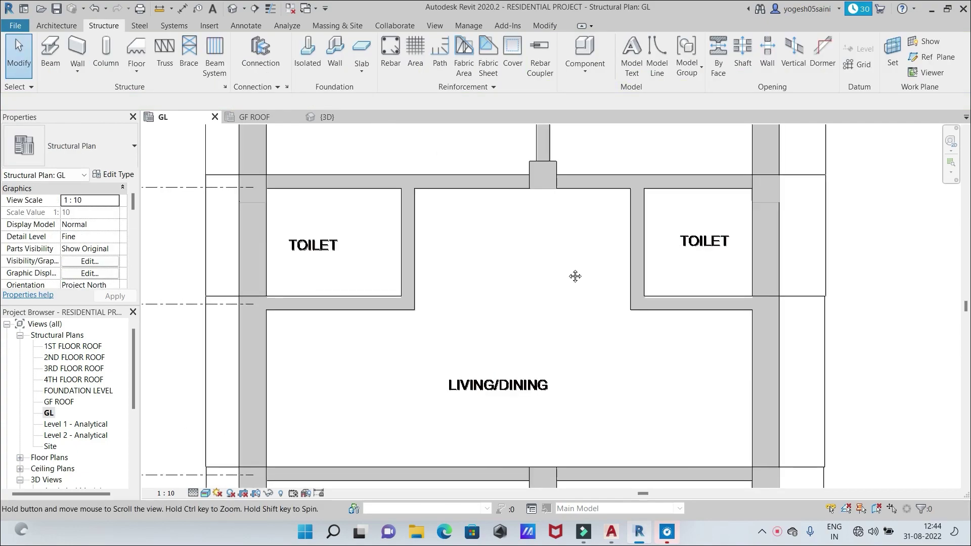
{"action": "middle_click_drag", "start_coordinate": [568, 273], "coordinate": [575, 347]}
{"action": "scroll", "coordinate": [574, 347], "scroll_direction": "up", "scroll_amount": 2}
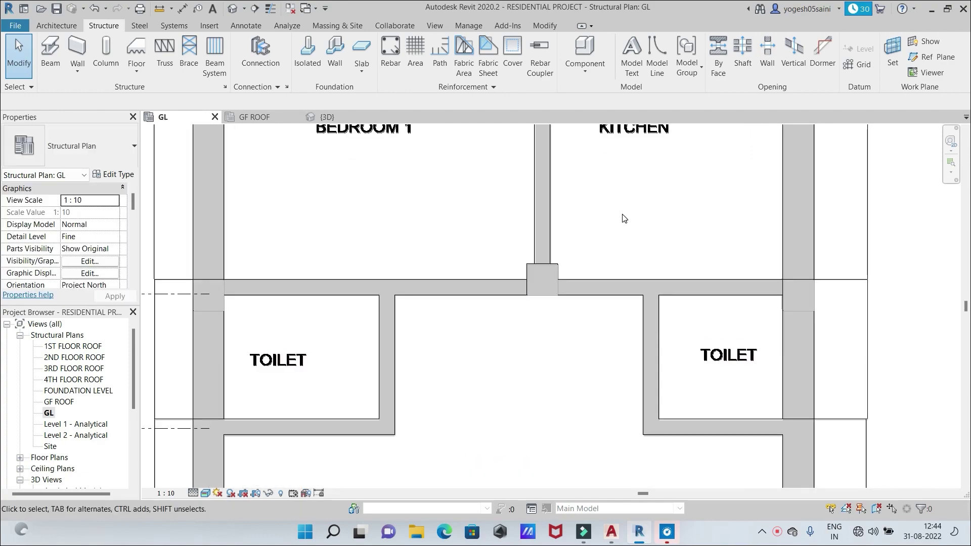
{"action": "middle_click_drag", "start_coordinate": [629, 295], "coordinate": [627, 501]}
{"action": "scroll", "coordinate": [626, 347], "scroll_direction": "down", "scroll_amount": 5}
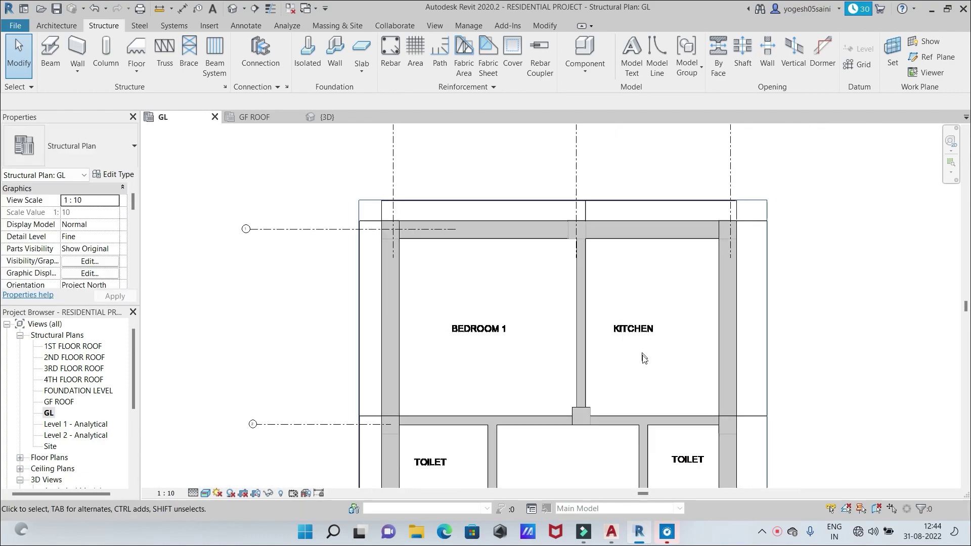
{"action": "middle_click_drag", "start_coordinate": [587, 457], "coordinate": [627, 248]}
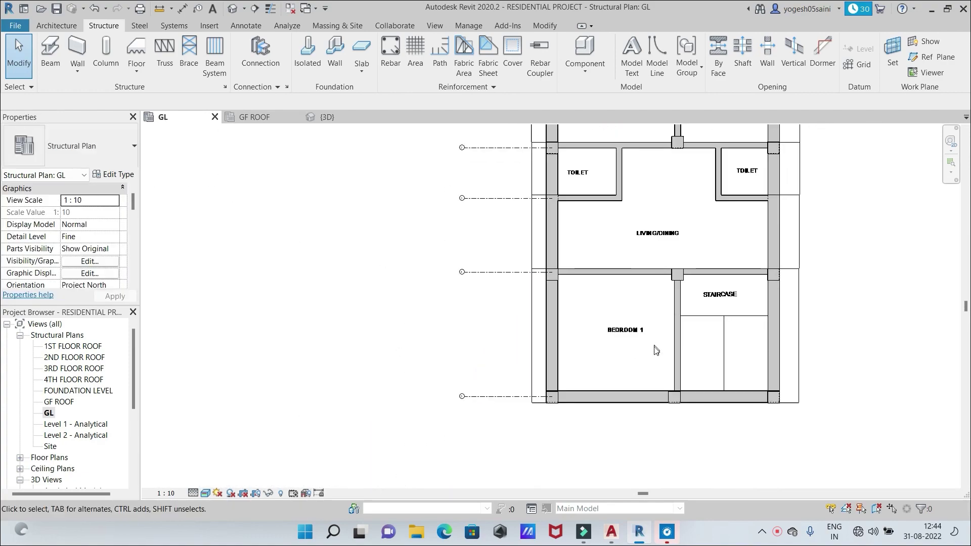
{"action": "scroll", "coordinate": [652, 361], "scroll_direction": "up", "scroll_amount": 2}
{"action": "scroll", "coordinate": [652, 360], "scroll_direction": "down", "scroll_amount": 3}
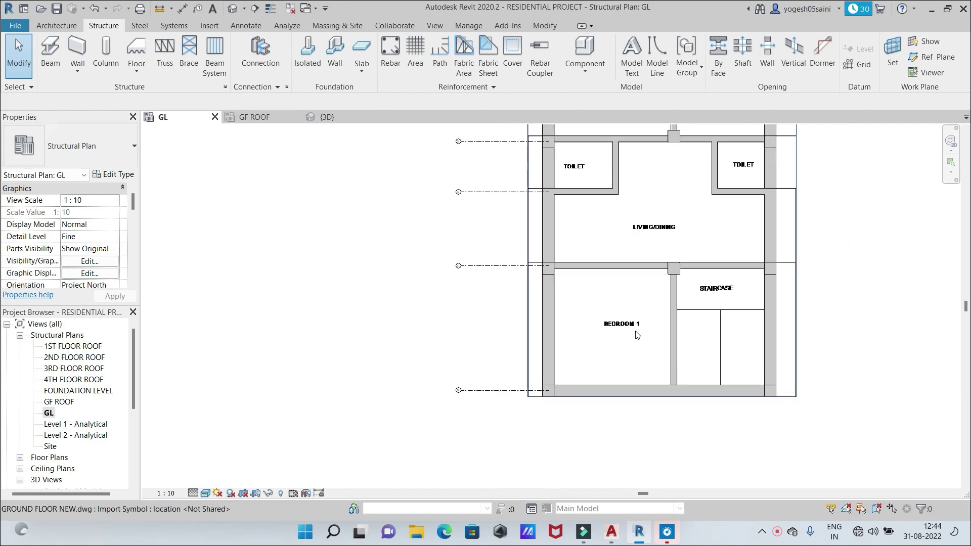
{"action": "middle_click_drag", "start_coordinate": [638, 344], "coordinate": [619, 381]}
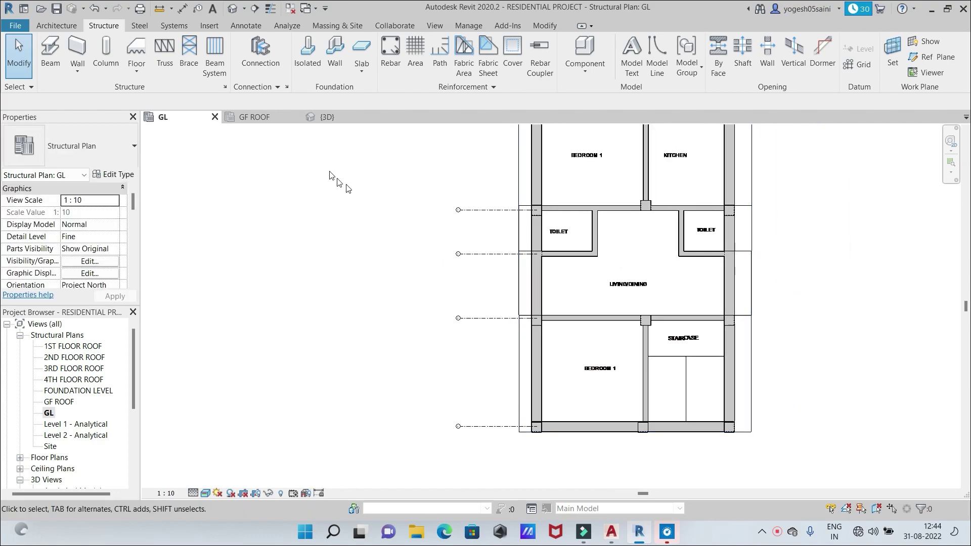
{"action": "left_click", "coordinate": [255, 117]}
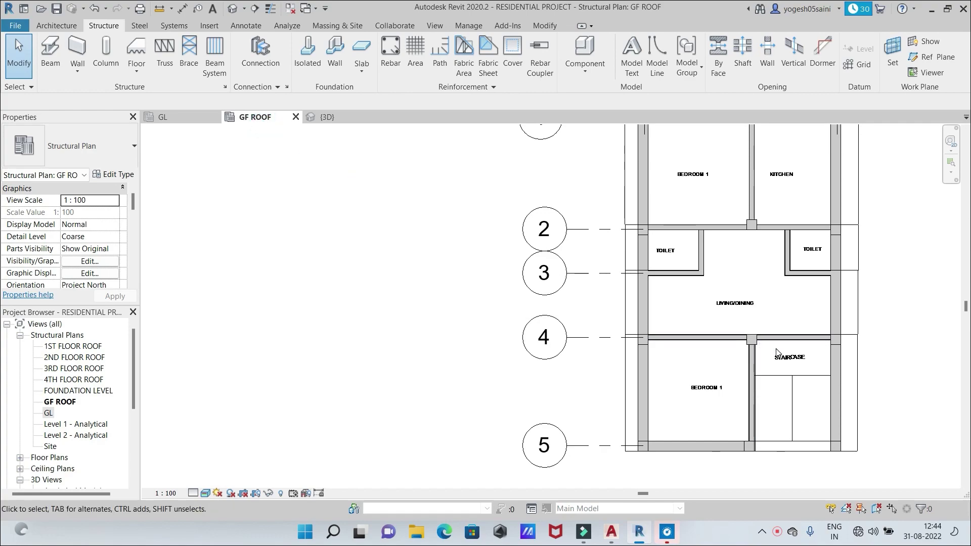
Examine the beam layout around the toilets, living area and staircase on the GF ROOF plan
{"action": "scroll", "coordinate": [732, 341], "scroll_direction": "up", "scroll_amount": 2}
{"action": "middle_click_drag", "start_coordinate": [754, 241], "coordinate": [643, 329]}
{"action": "scroll", "coordinate": [610, 323], "scroll_direction": "down", "scroll_amount": 2}
{"action": "scroll", "coordinate": [604, 318], "scroll_direction": "up", "scroll_amount": 1}
{"action": "scroll", "coordinate": [620, 304], "scroll_direction": "up", "scroll_amount": 2}
{"action": "scroll", "coordinate": [618, 303], "scroll_direction": "down", "scroll_amount": 1}
{"action": "scroll", "coordinate": [620, 304], "scroll_direction": "down", "scroll_amount": 2}
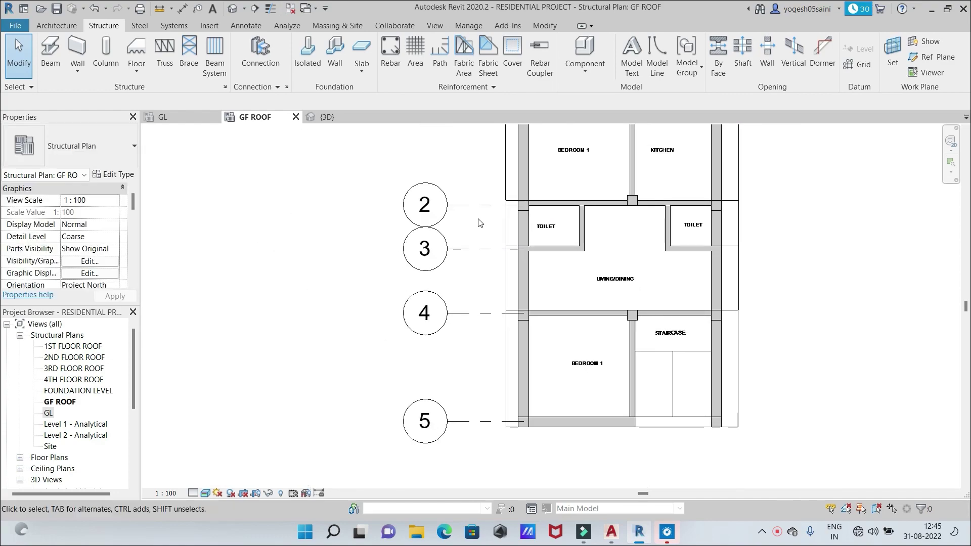
Delete the 300 x 300MM beam on grid line 5 at the staircase, between grid lines B and C, on the GL plan
{"action": "left_click", "coordinate": [188, 117]}
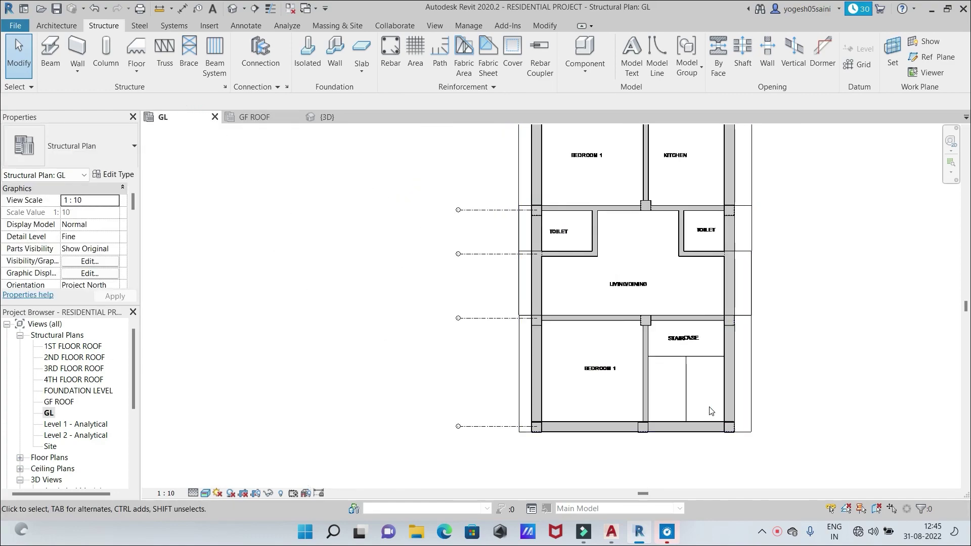
{"action": "scroll", "coordinate": [693, 405], "scroll_direction": "up", "scroll_amount": 3}
{"action": "left_click", "coordinate": [685, 441]}
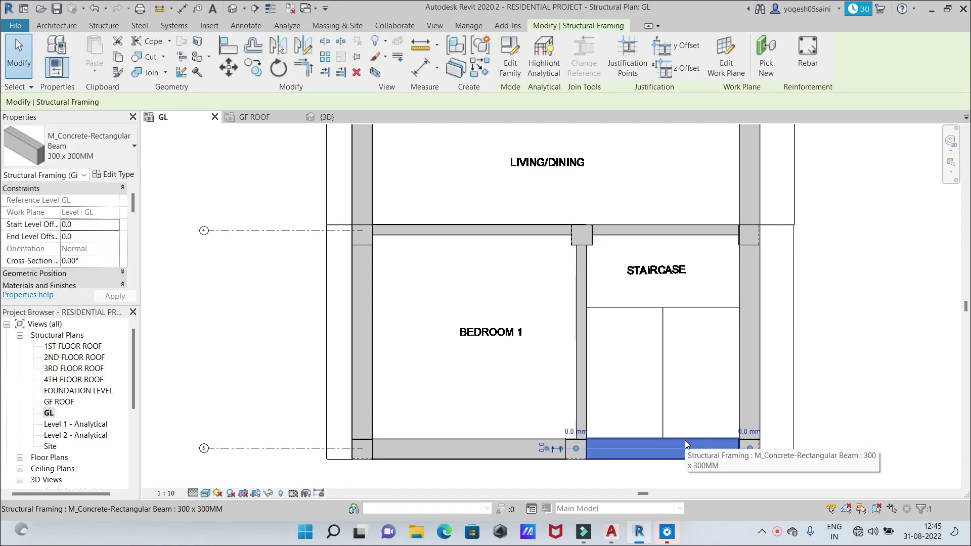
{"action": "right_click", "coordinate": [686, 441]}
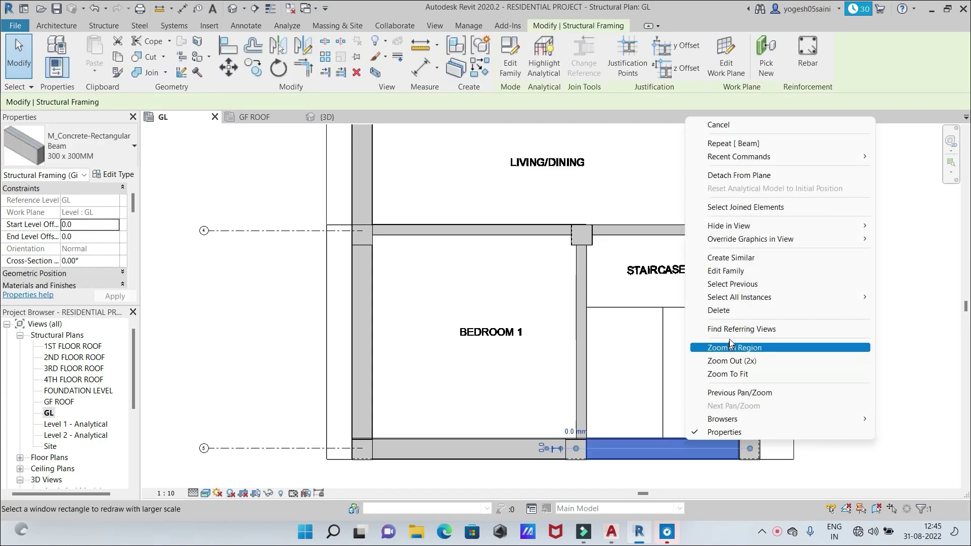
{"action": "left_click", "coordinate": [737, 311]}
{"action": "scroll", "coordinate": [701, 344], "scroll_direction": "down", "scroll_amount": 4}
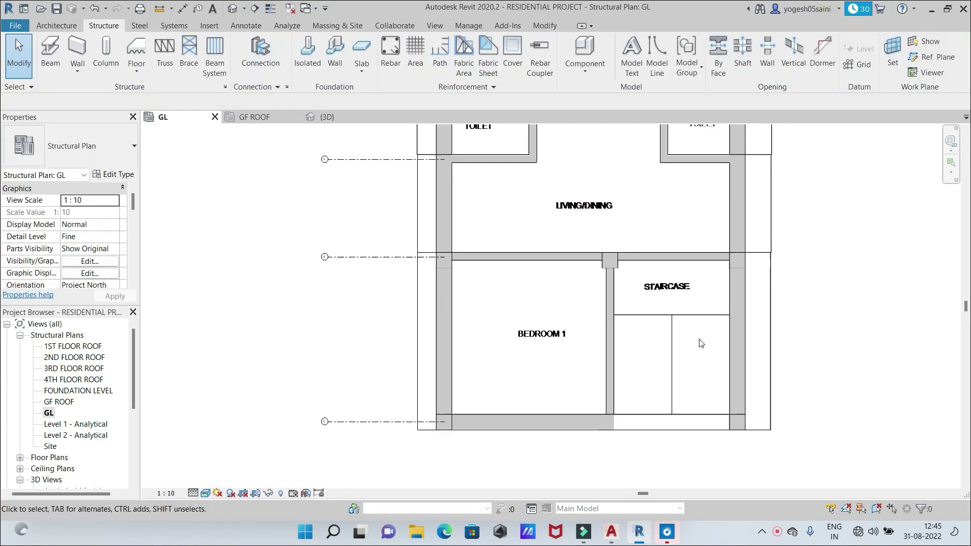
{"action": "scroll", "coordinate": [809, 344], "scroll_direction": "down", "scroll_amount": 2}
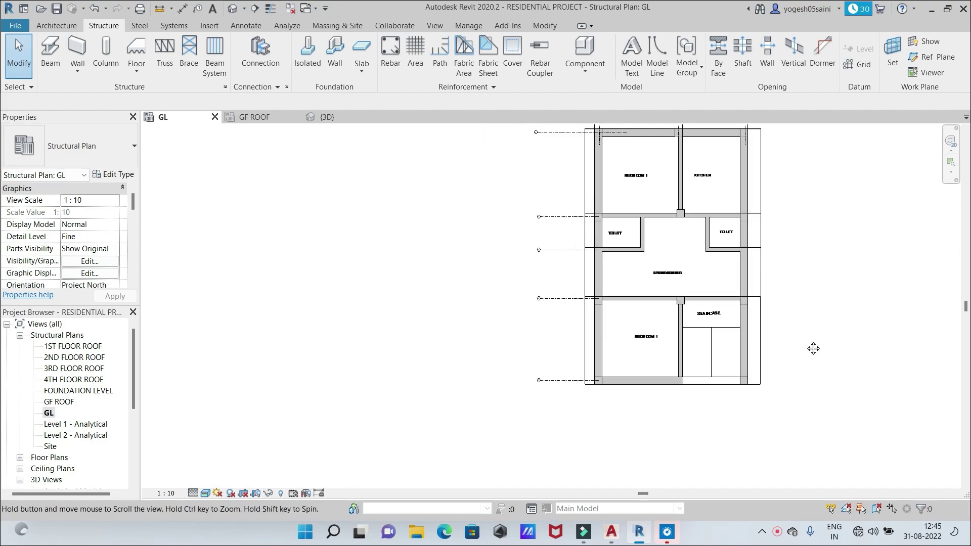
{"action": "middle_click_drag", "start_coordinate": [813, 347], "coordinate": [748, 353]}
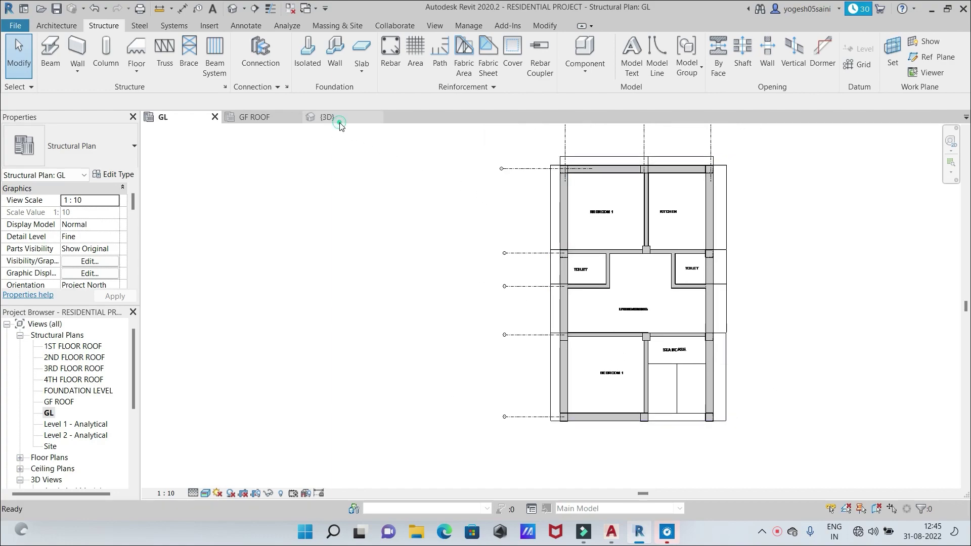
Inspect the columns and both beam levels of the structural frame in the {3D} view, from the front and in isometric
{"action": "left_click", "coordinate": [328, 117]}
{"action": "scroll", "coordinate": [693, 317], "scroll_direction": "up", "scroll_amount": 2}
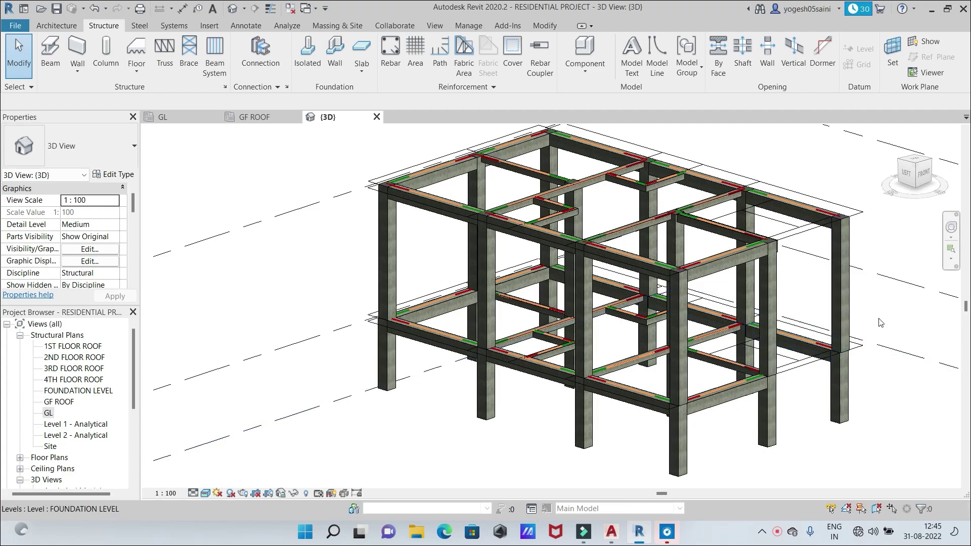
{"action": "scroll", "coordinate": [910, 258], "scroll_direction": "down", "scroll_amount": 3}
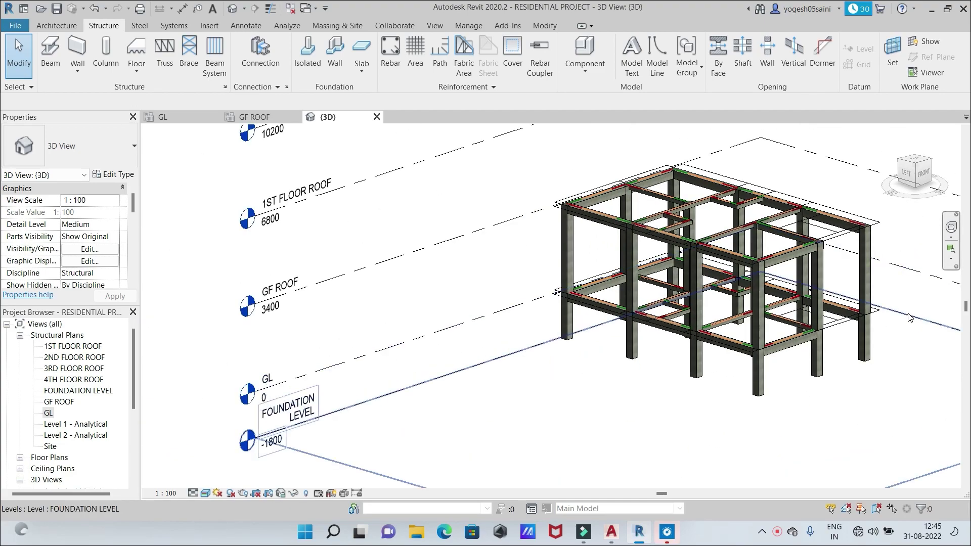
{"action": "scroll", "coordinate": [929, 247], "scroll_direction": "down", "scroll_amount": 1}
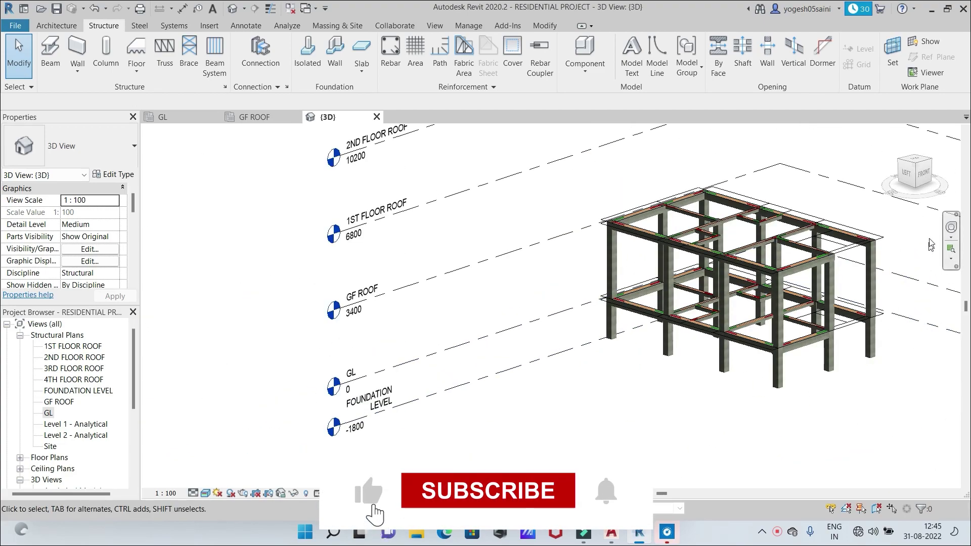
{"action": "left_click", "coordinate": [926, 180]}
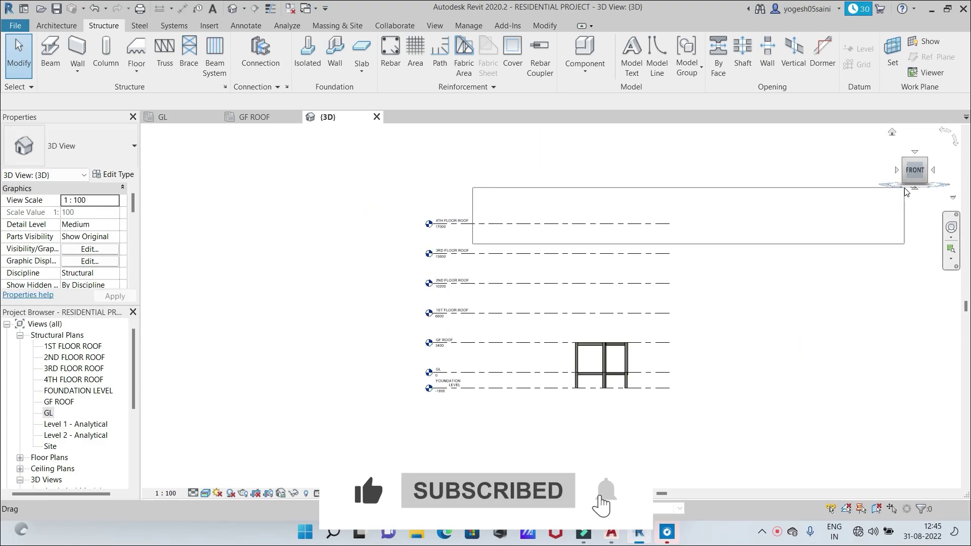
{"action": "left_click_drag", "start_coordinate": [918, 182], "coordinate": [718, 202]}
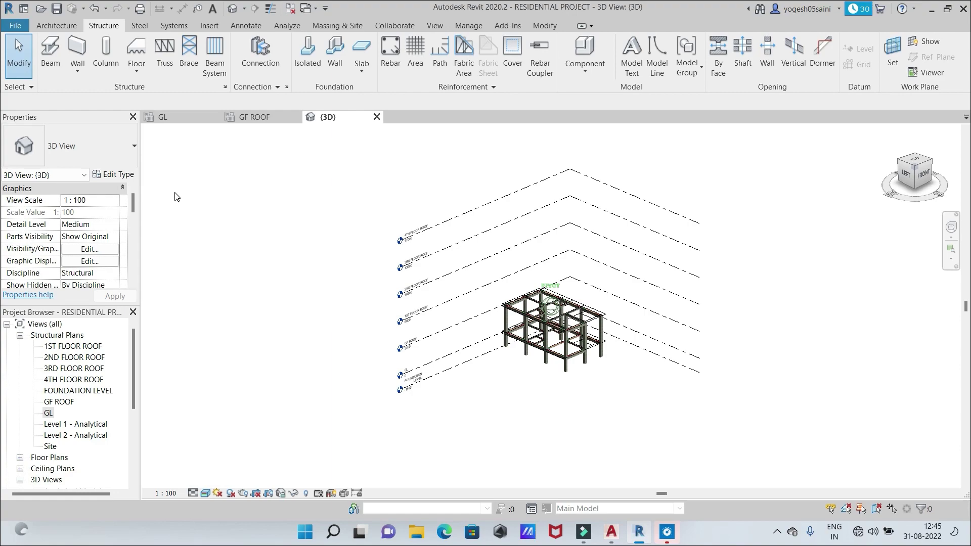
{"action": "scroll", "coordinate": [636, 313], "scroll_direction": "up", "scroll_amount": 5}
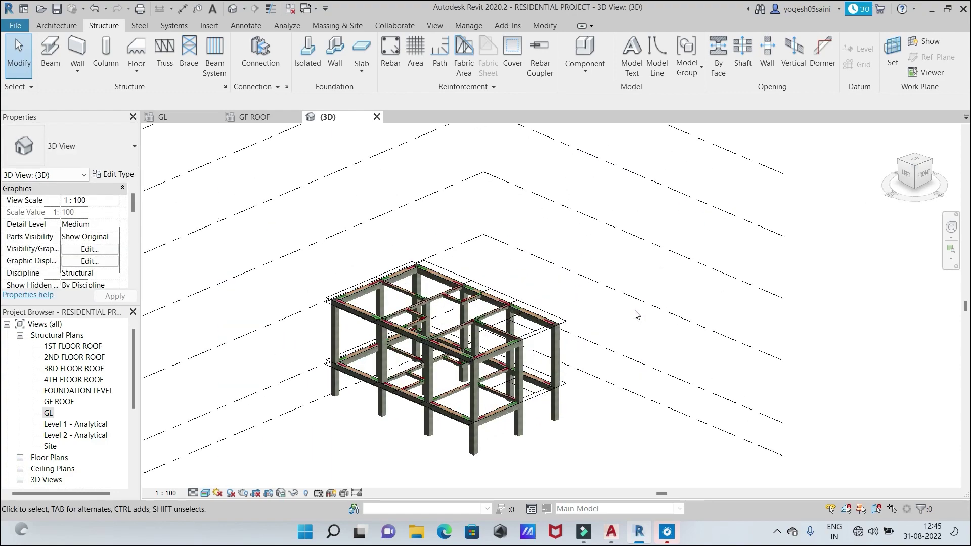
{"action": "middle_click_drag", "start_coordinate": [629, 326], "coordinate": [699, 341]}
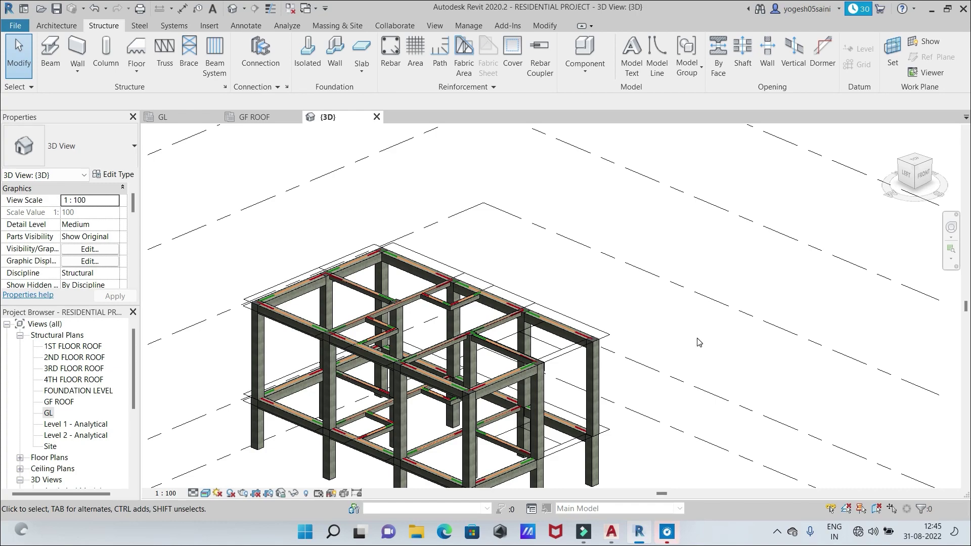
{"action": "middle_click_drag", "start_coordinate": [699, 349], "coordinate": [764, 281]}
{"action": "scroll", "coordinate": [764, 281], "scroll_direction": "down", "scroll_amount": 2}
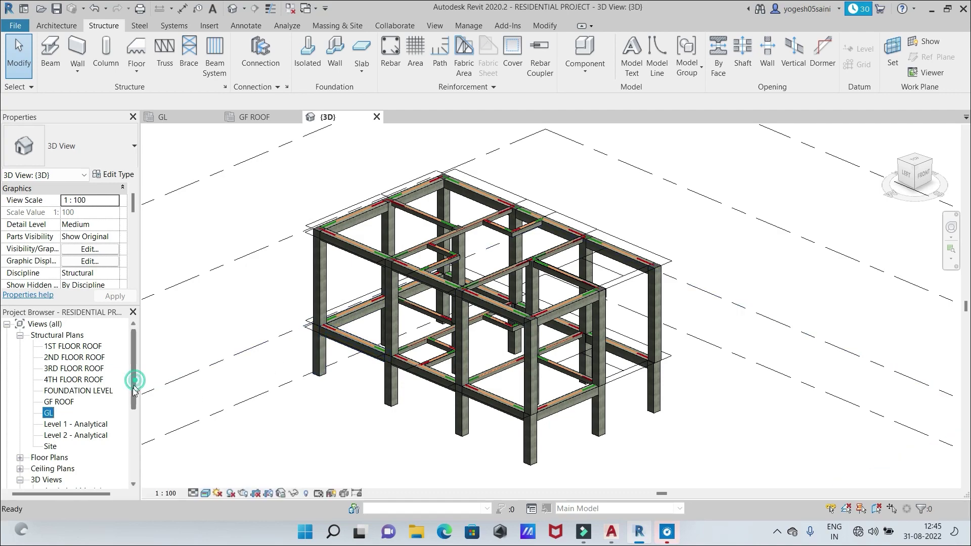
Open the Analytical Model 3D view and orbit it to see the frame from the front-left corner
{"action": "left_click_drag", "start_coordinate": [133, 380], "coordinate": [119, 412]}
{"action": "double_click", "coordinate": [87, 447]}
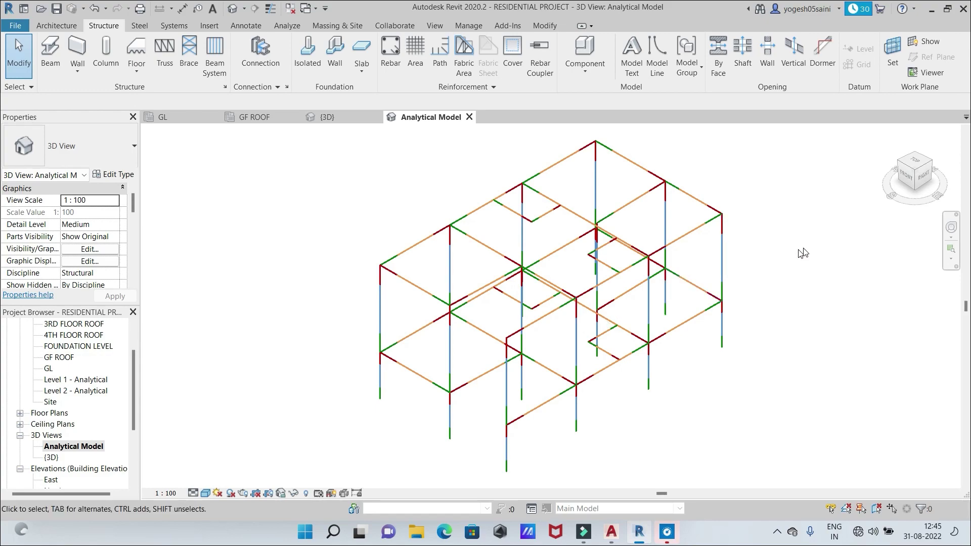
{"action": "left_click_drag", "start_coordinate": [909, 177], "coordinate": [228, 157]}
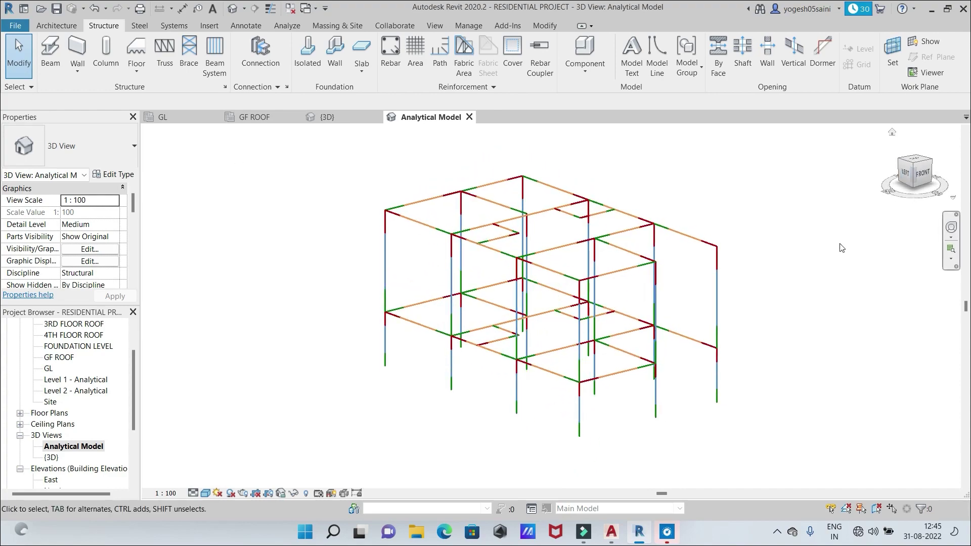
{"action": "scroll", "coordinate": [546, 308], "scroll_direction": "up", "scroll_amount": 2}
{"action": "scroll", "coordinate": [546, 308], "scroll_direction": "up", "scroll_amount": 1}
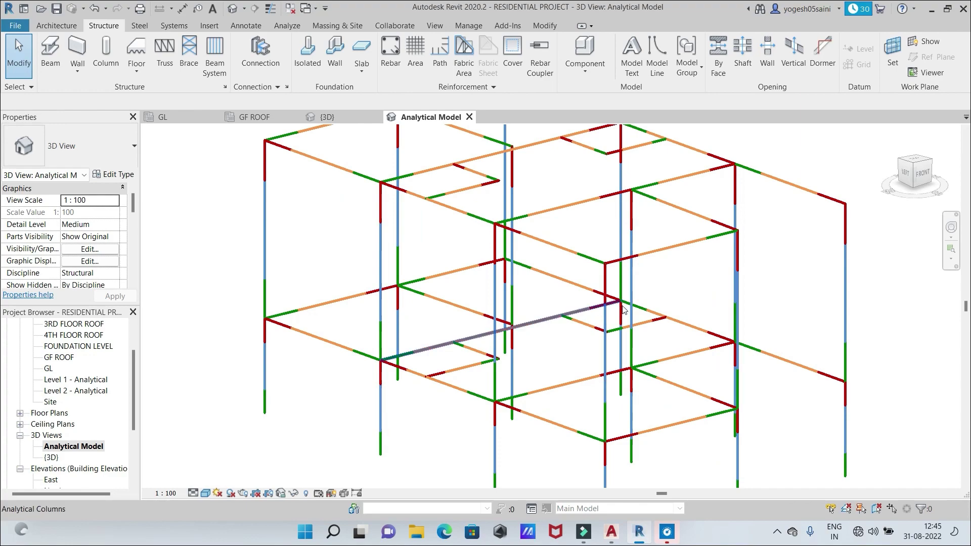
{"action": "scroll", "coordinate": [639, 309], "scroll_direction": "down", "scroll_amount": 2}
{"action": "scroll", "coordinate": [639, 308], "scroll_direction": "down", "scroll_amount": 1}
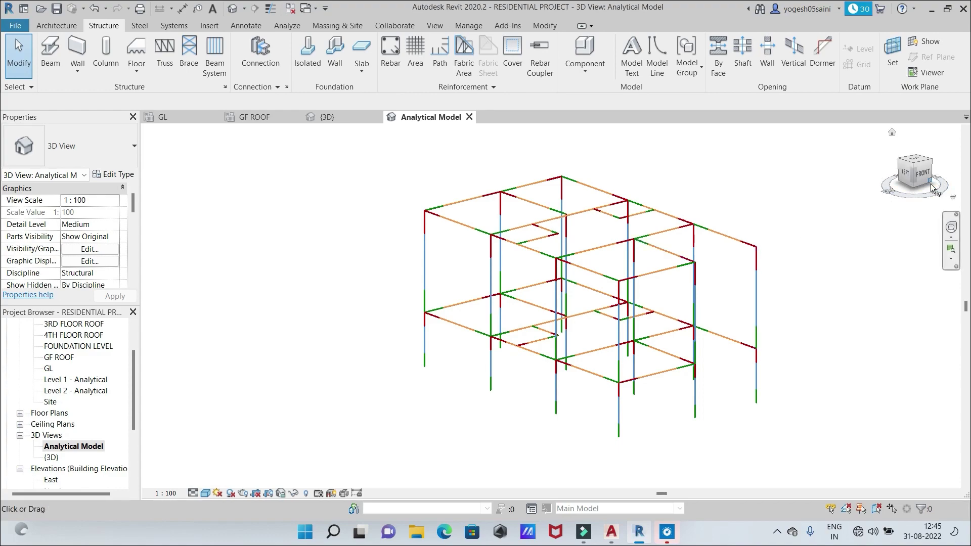
Examine the analytical beams, columns and their connection points across both levels from several viewing angles
{"action": "scroll", "coordinate": [749, 209], "scroll_direction": "up", "scroll_amount": 4}
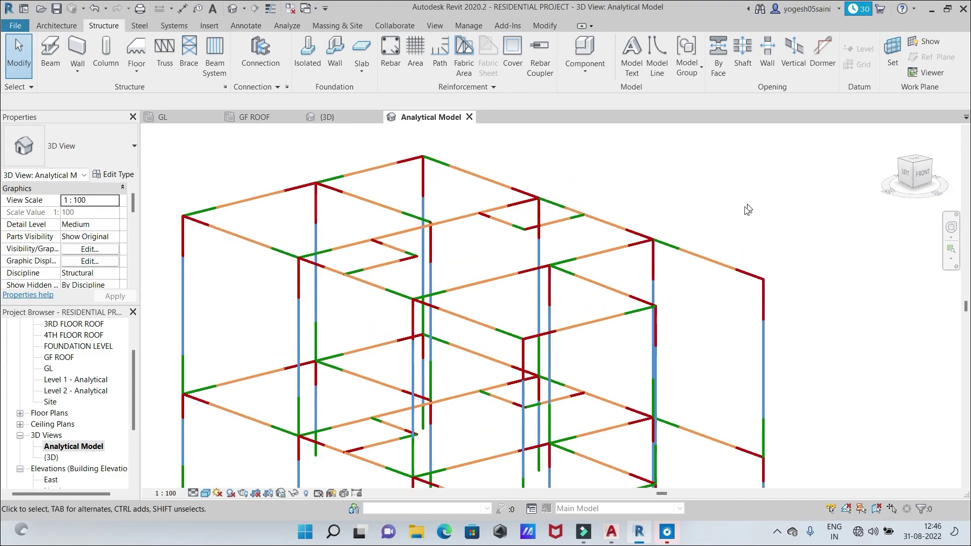
{"action": "scroll", "coordinate": [737, 213], "scroll_direction": "down", "scroll_amount": 3}
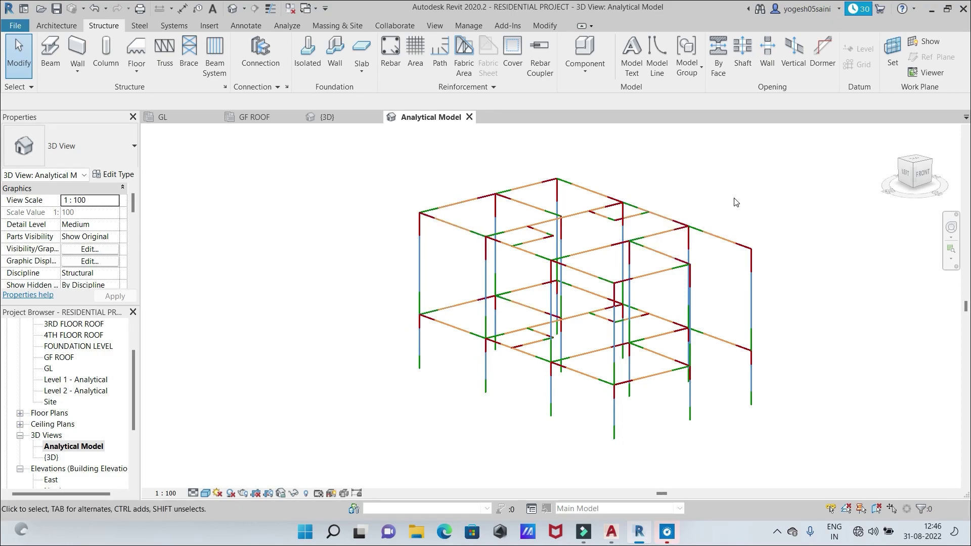
{"action": "scroll", "coordinate": [729, 211], "scroll_direction": "up", "scroll_amount": 4}
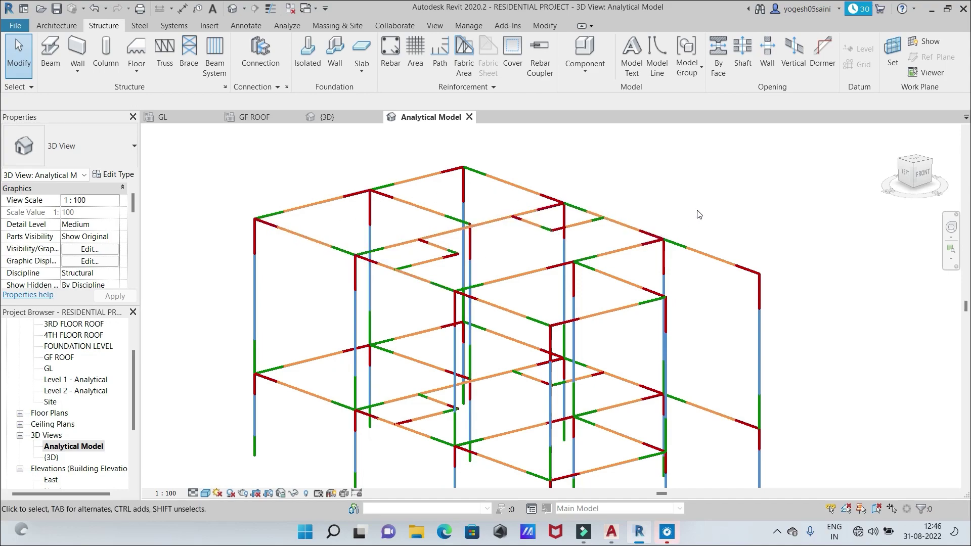
{"action": "scroll", "coordinate": [698, 215], "scroll_direction": "down", "scroll_amount": 1}
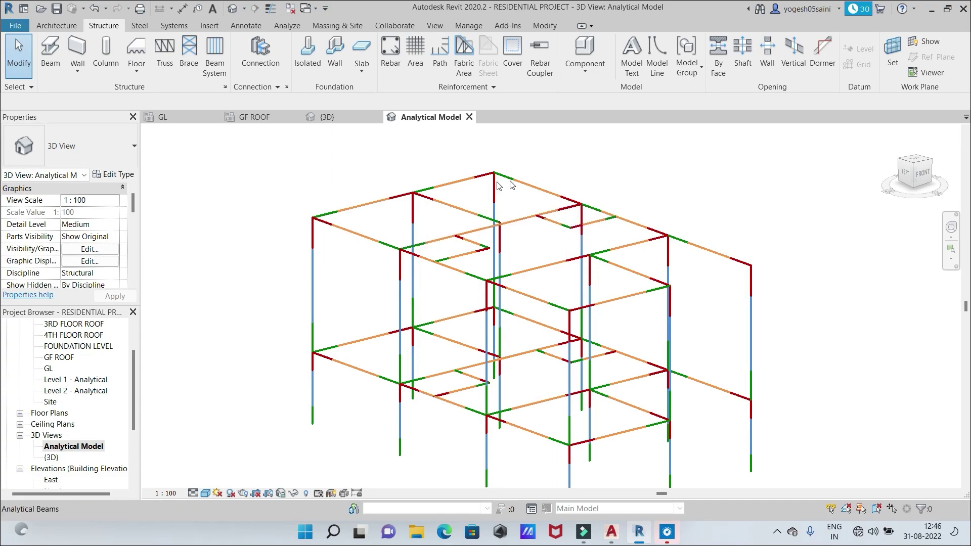
{"action": "scroll", "coordinate": [693, 212], "scroll_direction": "up", "scroll_amount": 1}
{"action": "scroll", "coordinate": [693, 211], "scroll_direction": "down", "scroll_amount": 3}
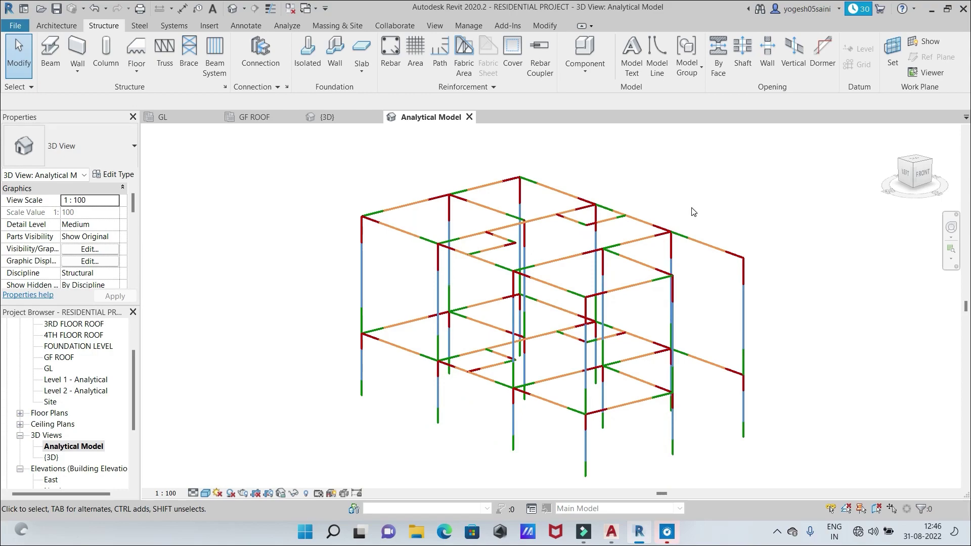
{"action": "scroll", "coordinate": [693, 211], "scroll_direction": "up", "scroll_amount": 2}
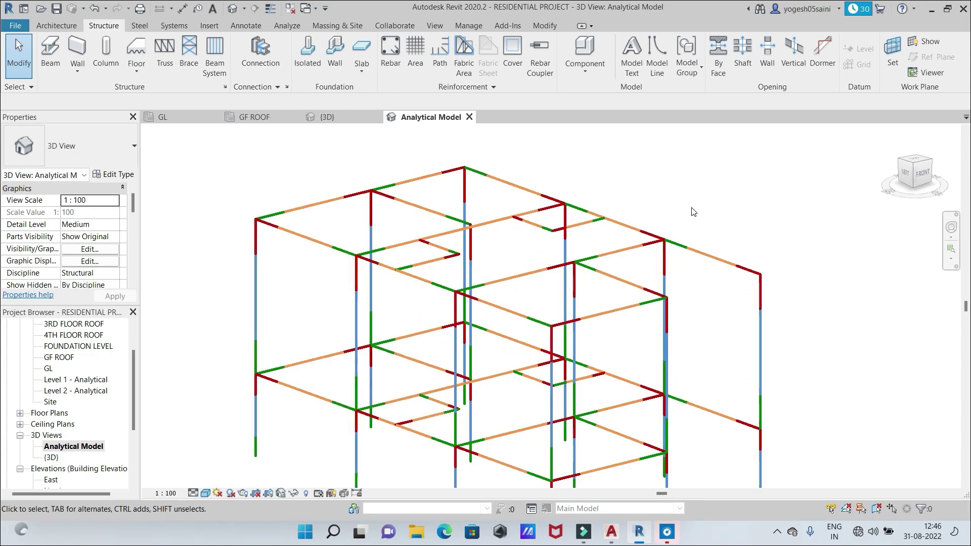
{"action": "scroll", "coordinate": [693, 211], "scroll_direction": "down", "scroll_amount": 1}
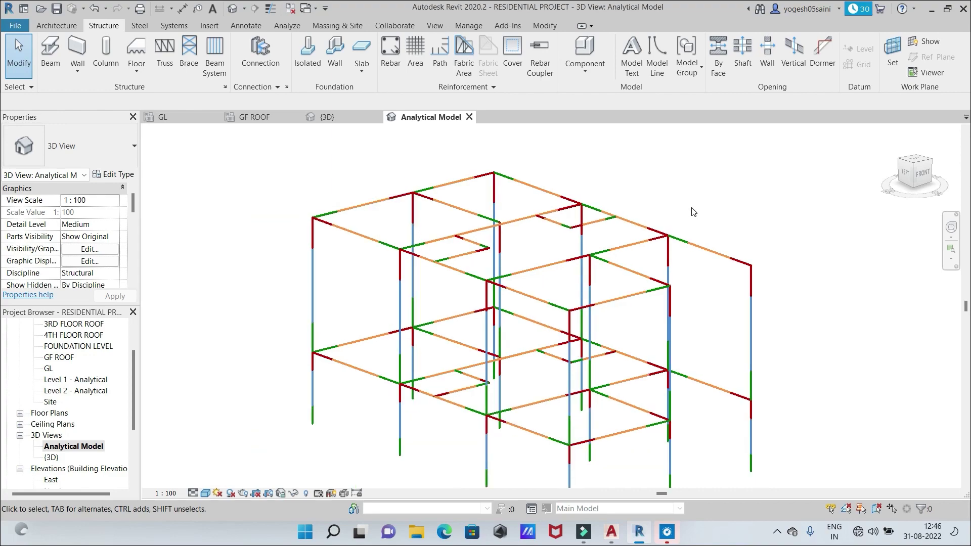
{"action": "scroll", "coordinate": [693, 211], "scroll_direction": "down", "scroll_amount": 3}
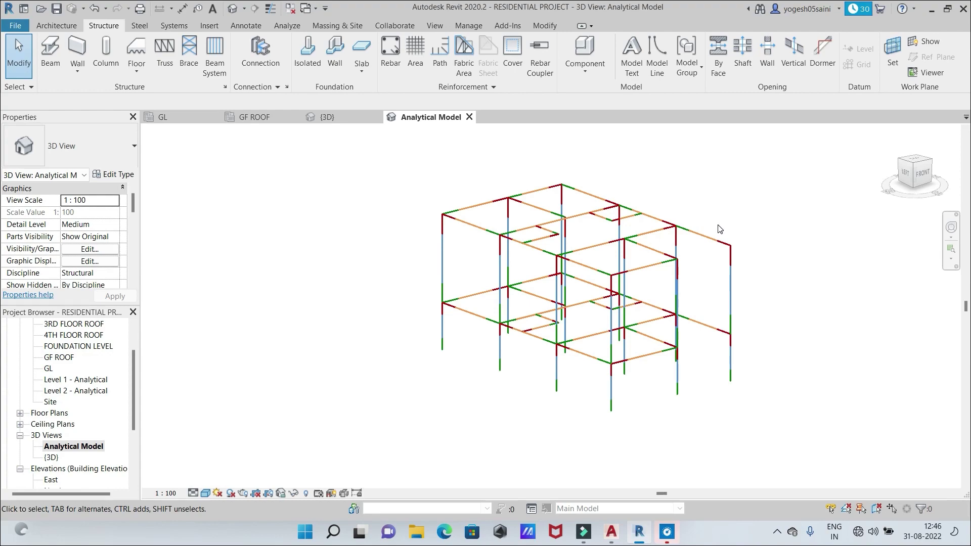
{"action": "scroll", "coordinate": [726, 233], "scroll_direction": "up", "scroll_amount": 3}
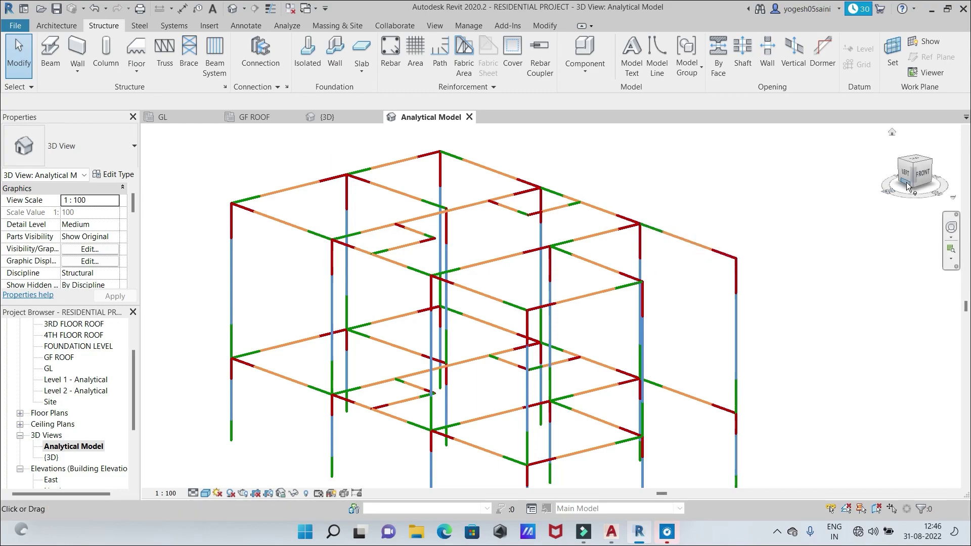
{"action": "left_click_drag", "start_coordinate": [910, 184], "coordinate": [923, 178]}
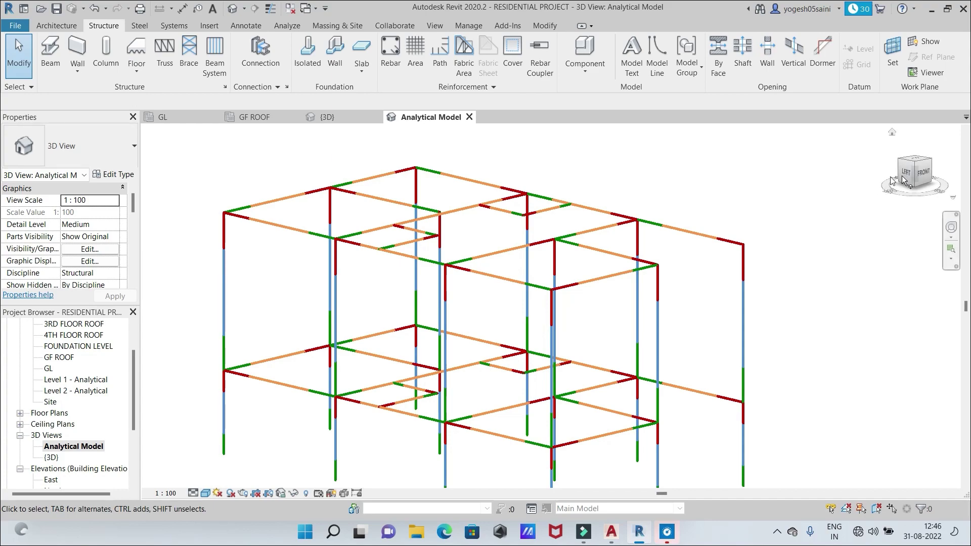
{"action": "left_click_drag", "start_coordinate": [914, 175], "coordinate": [869, 190]}
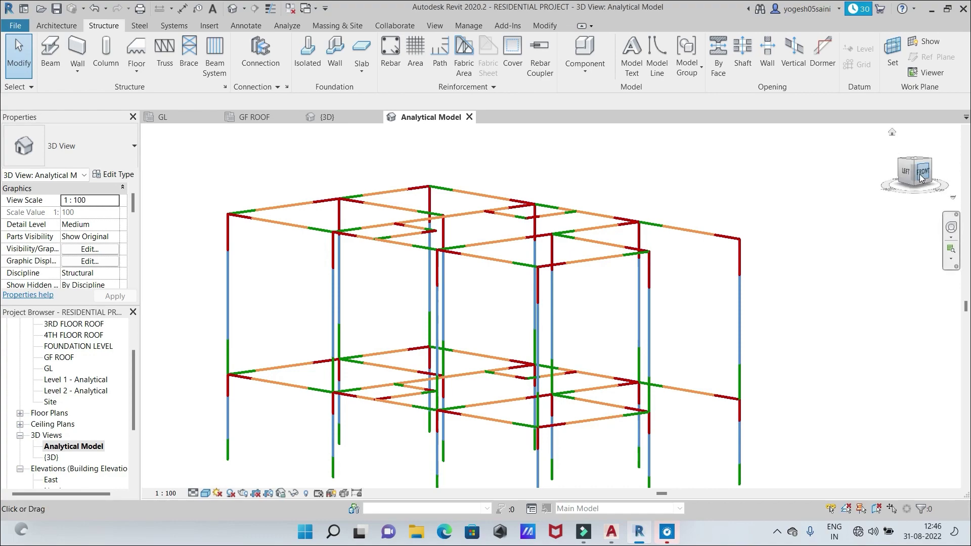
{"action": "mouse_move", "coordinate": [924, 178]}
{"action": "left_mouse_down"}
{"action": "mouse_move", "coordinate": [909, 185]}
{"action": "mouse_move", "coordinate": [934, 192]}
{"action": "mouse_move", "coordinate": [910, 193]}
{"action": "left_mouse_up"}
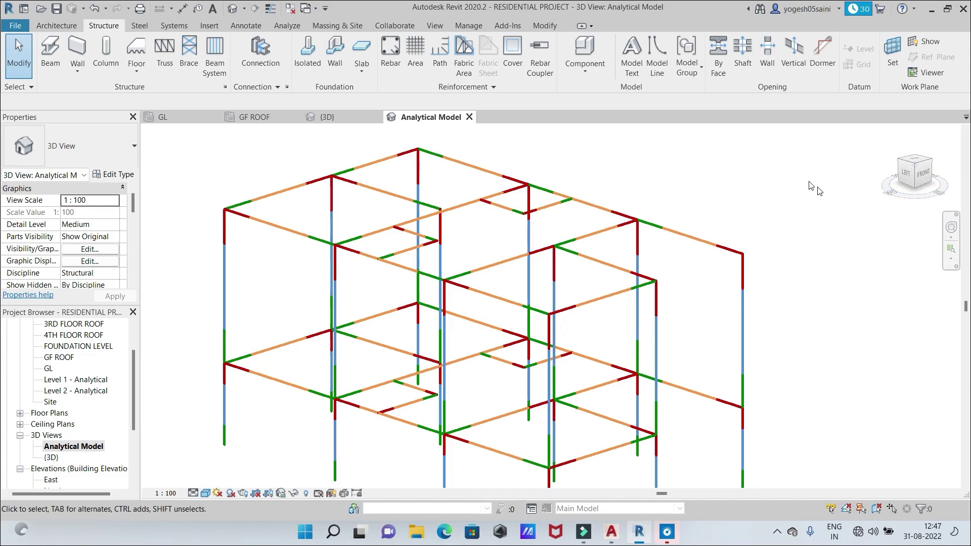
{"action": "scroll", "coordinate": [810, 184], "scroll_direction": "down", "scroll_amount": 1}
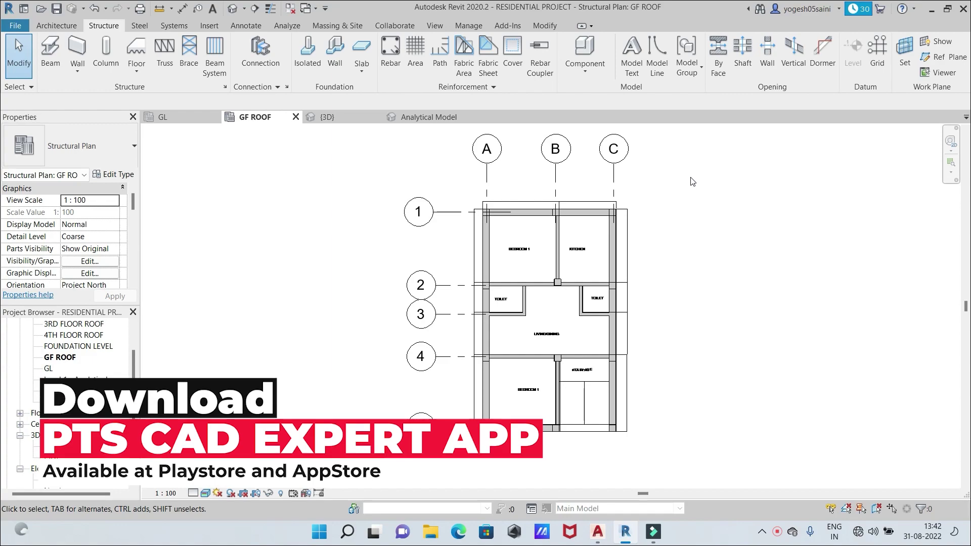
{"action": "scroll", "coordinate": [684, 277], "scroll_direction": "up", "scroll_amount": 1}
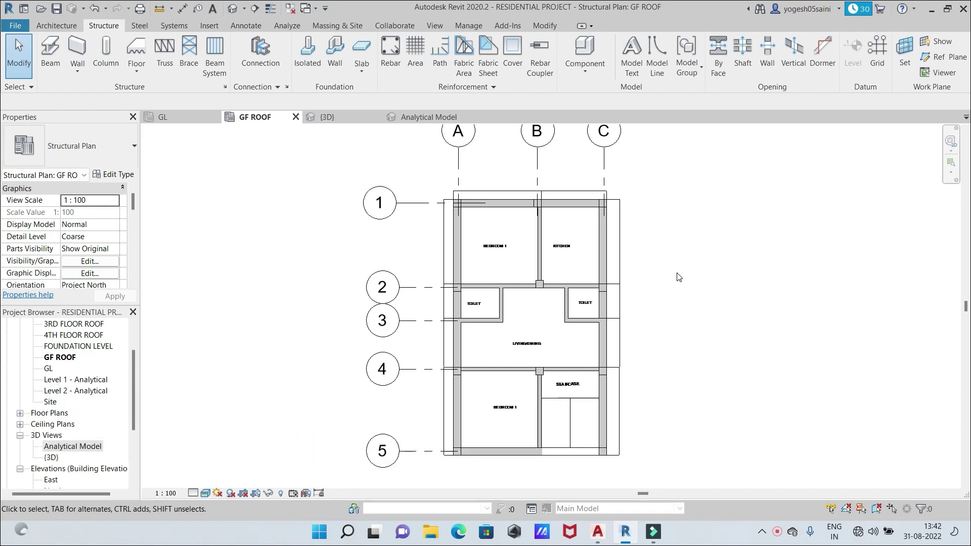
{"action": "scroll", "coordinate": [685, 276], "scroll_direction": "down", "scroll_amount": 1}
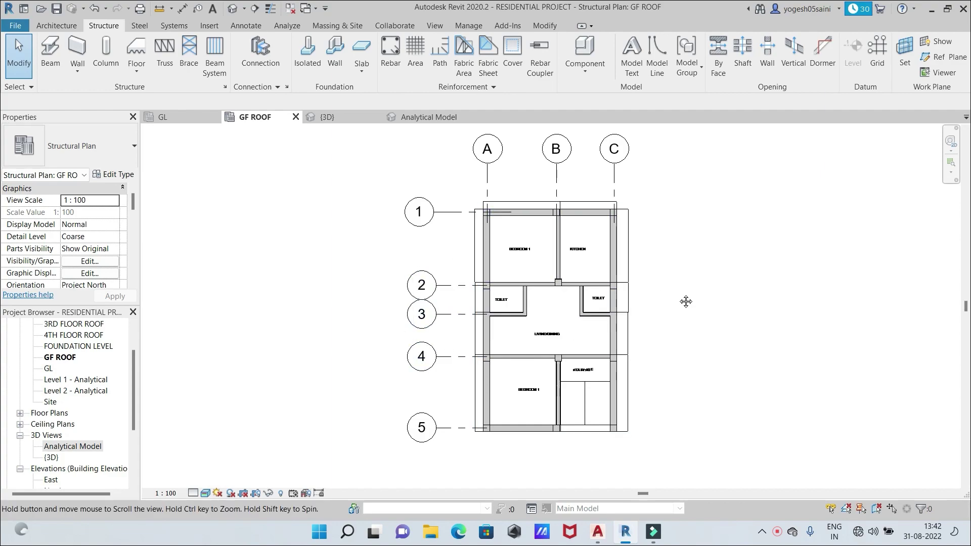
{"action": "middle_click_drag", "start_coordinate": [685, 299], "coordinate": [644, 281]}
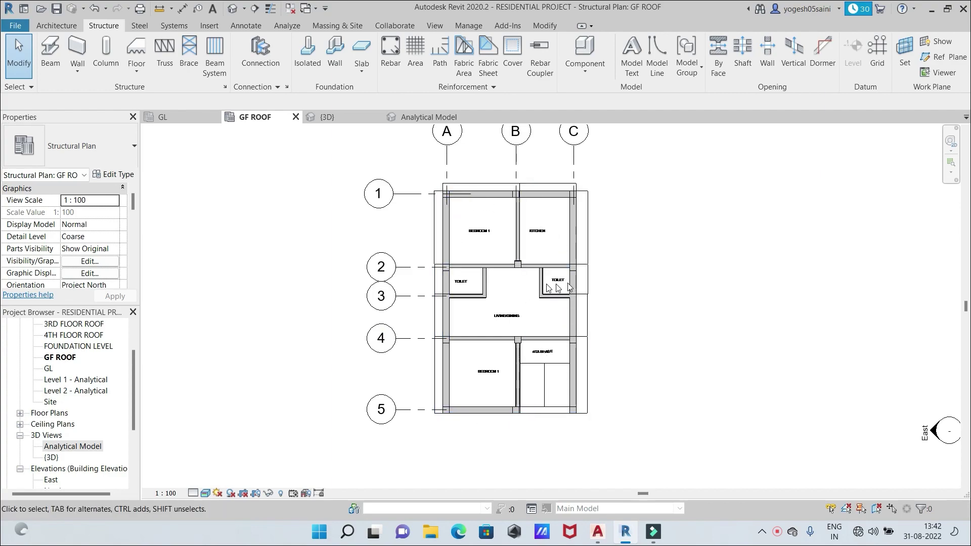
Start a structural floor boundary sketch on the GF ROOF plan
{"action": "scroll", "coordinate": [634, 279], "scroll_direction": "up", "scroll_amount": 1}
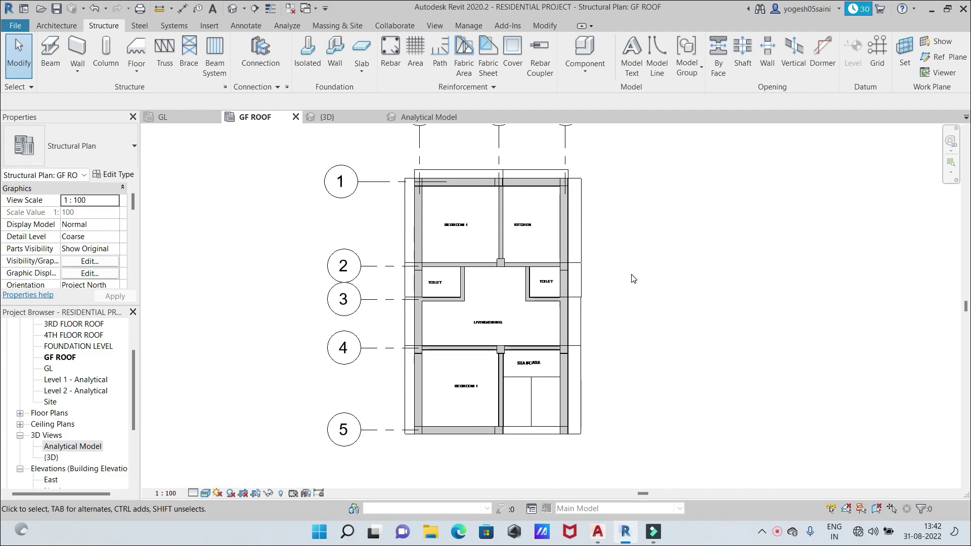
{"action": "scroll", "coordinate": [633, 279], "scroll_direction": "down", "scroll_amount": 1}
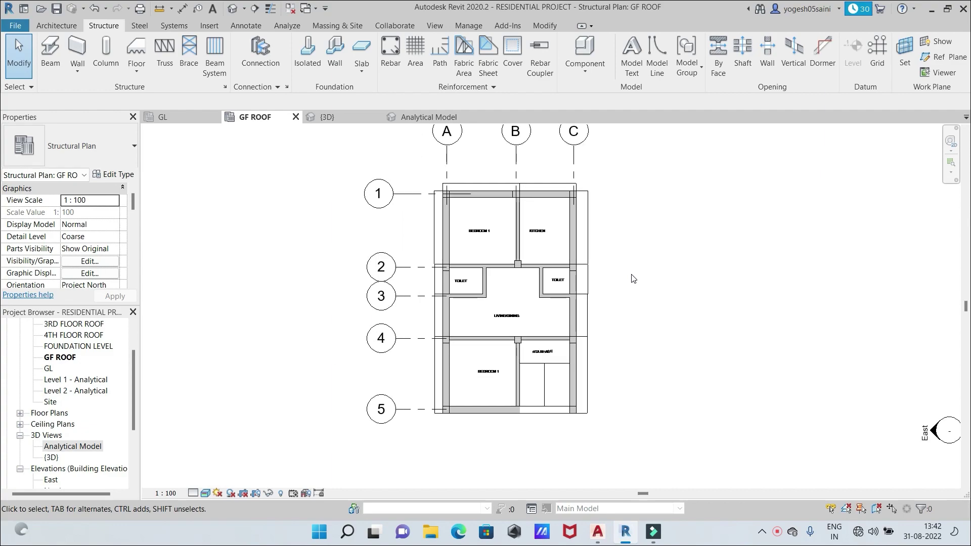
{"action": "left_click", "coordinate": [135, 67]}
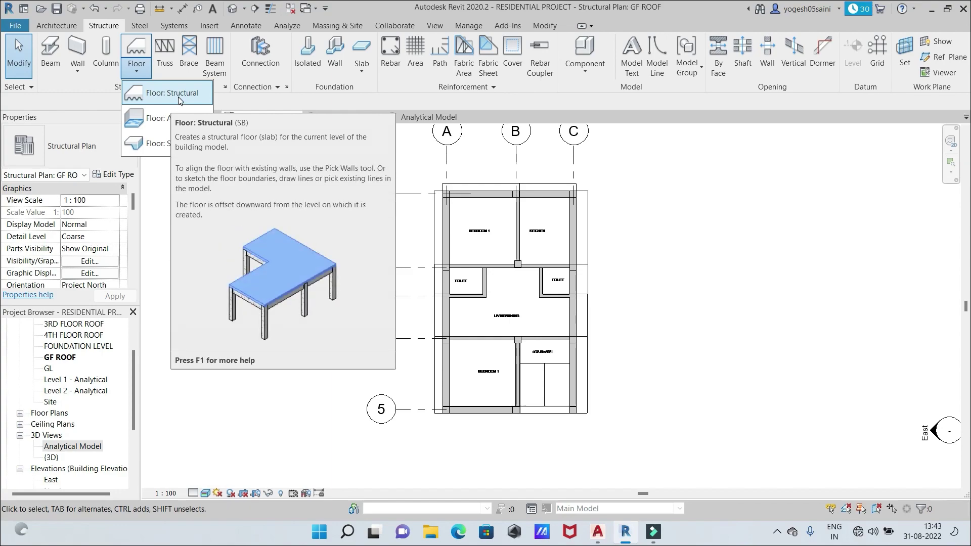
{"action": "left_click", "coordinate": [179, 93]}
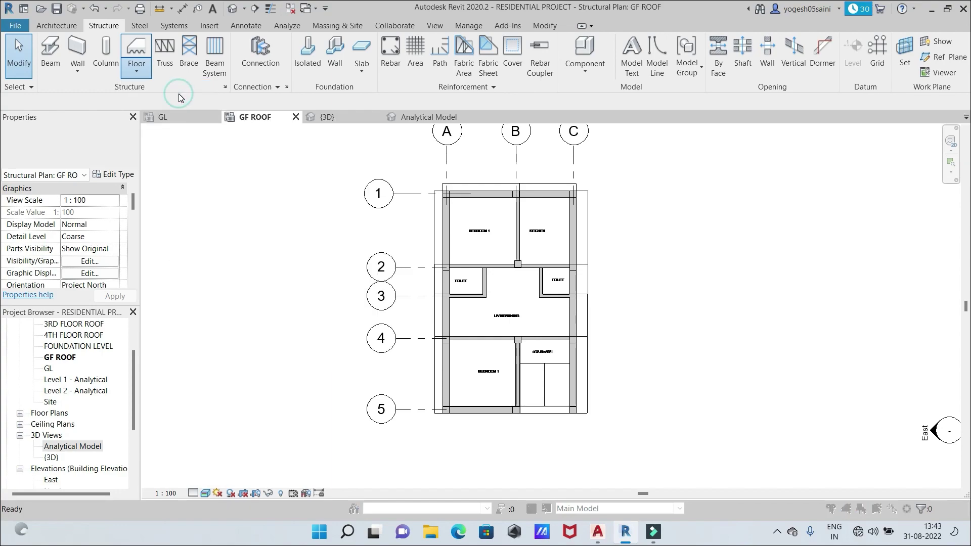
{"action": "left_click", "coordinate": [585, 158]}
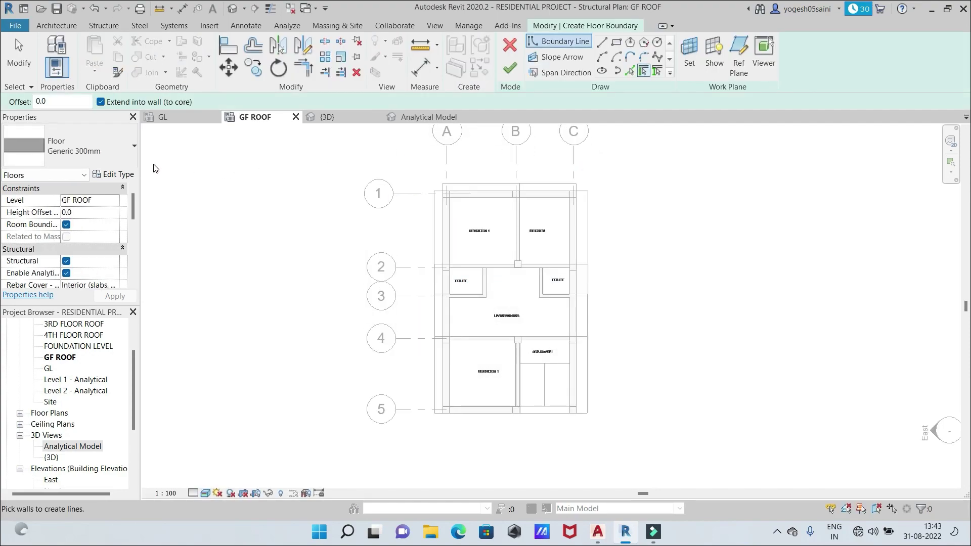
Duplicate the Generic 300mm floor type under the name 150MM SLAB
{"action": "left_click", "coordinate": [132, 150]}
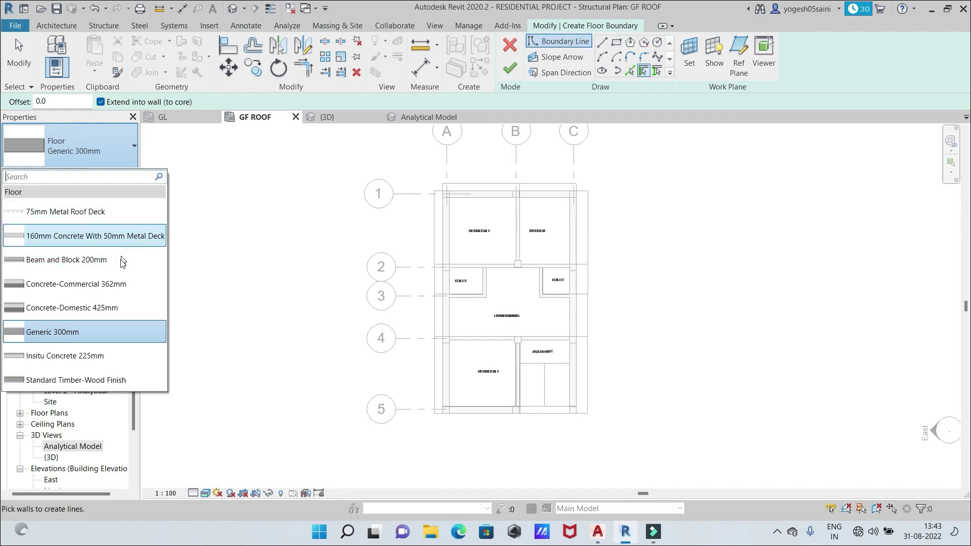
{"action": "left_click", "coordinate": [98, 332]}
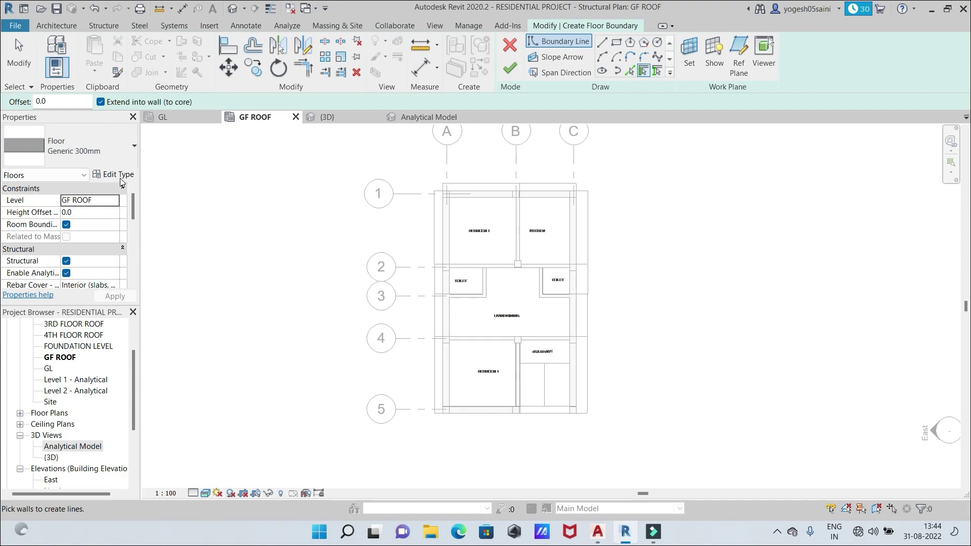
{"action": "left_click", "coordinate": [121, 175]}
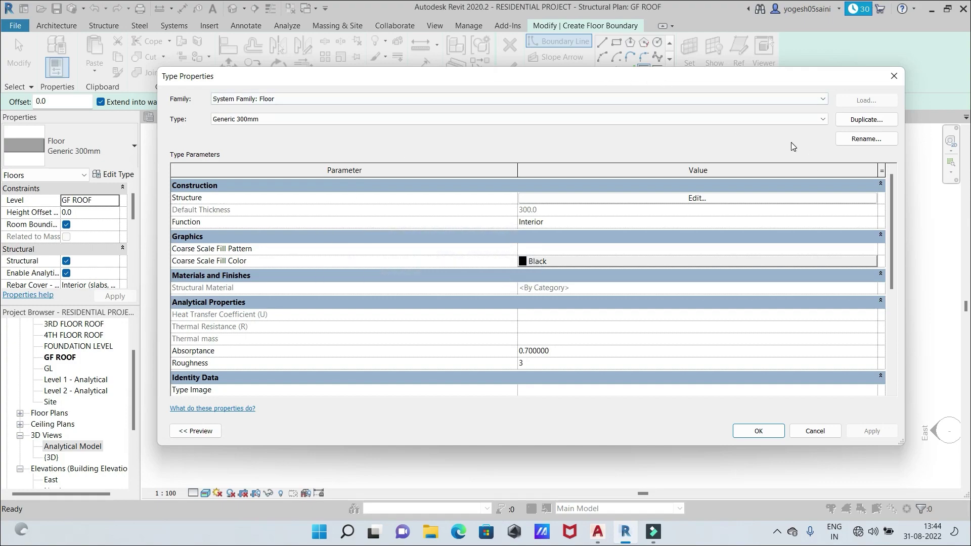
{"action": "left_click", "coordinate": [884, 119]}
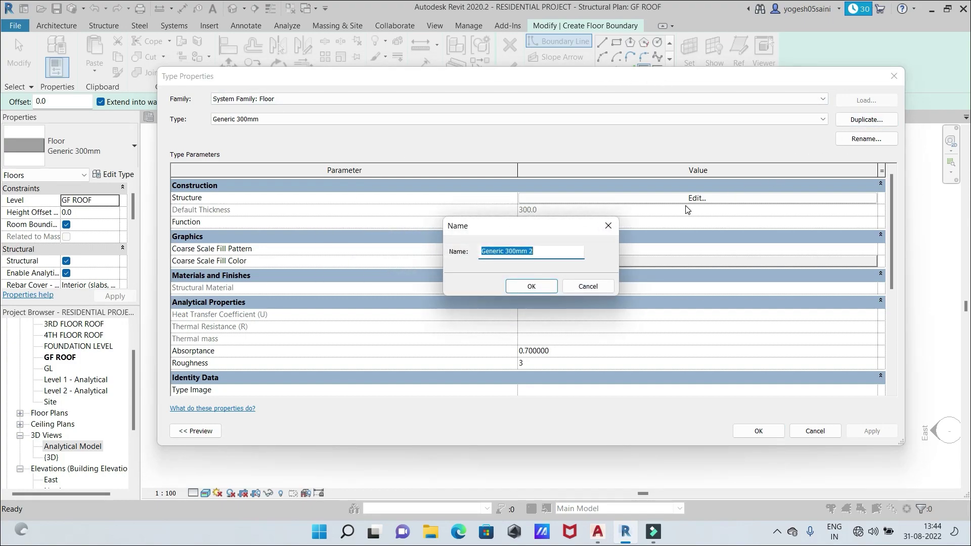
{"action": "type", "text": "150MM SLAB"}
{"action": "left_click", "coordinate": [550, 286]}
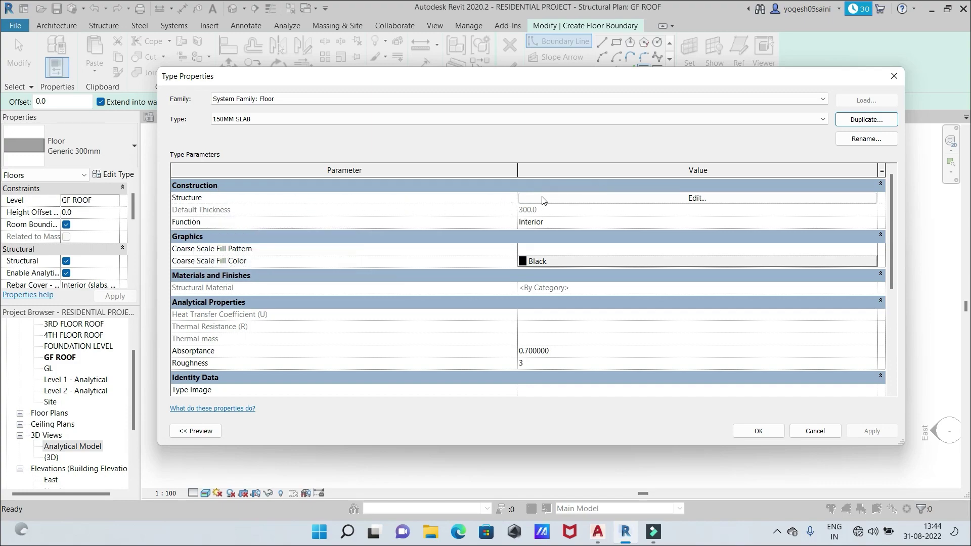
Open the 150MM SLAB floor type's structure and assign Concrete, Cast-in-Place gray as the structure layer's material
{"action": "left_click", "coordinate": [696, 198]}
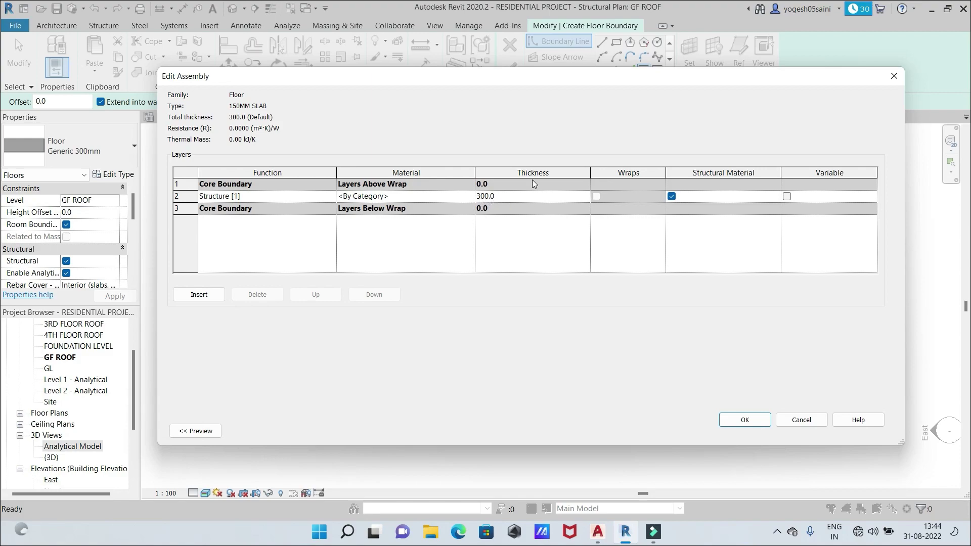
{"action": "left_click", "coordinate": [470, 197]}
{"action": "left_click", "coordinate": [472, 196]}
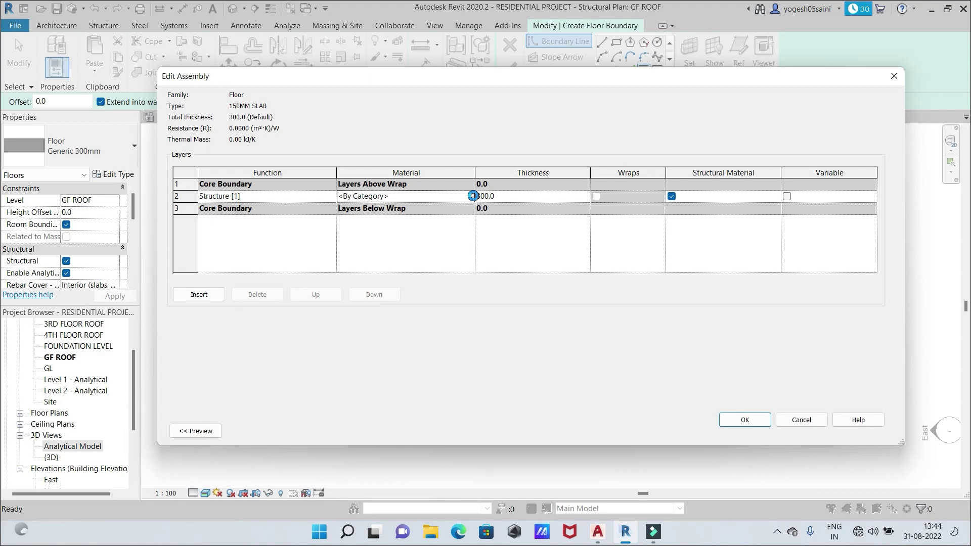
{"action": "left_click", "coordinate": [474, 197]}
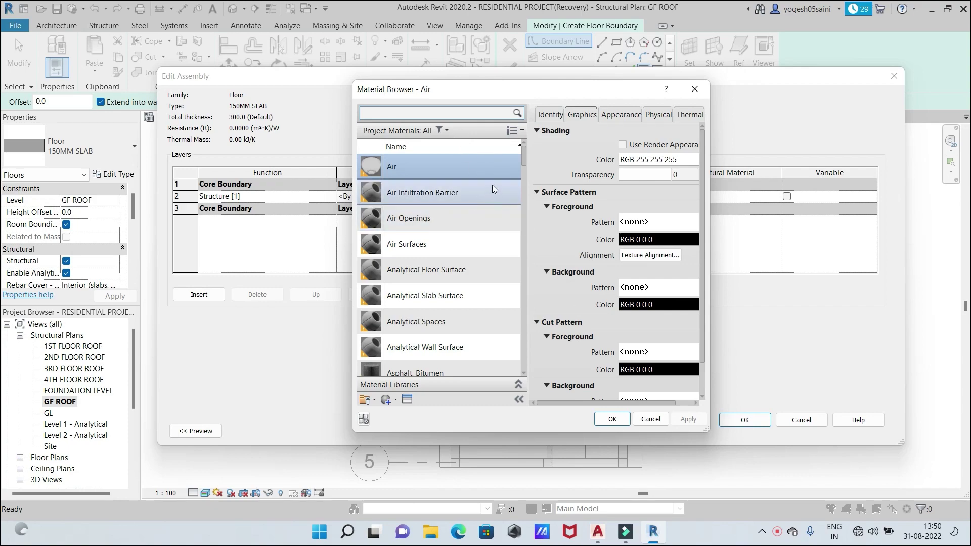
{"action": "mouse_move", "coordinate": [524, 158]}
{"action": "left_mouse_down"}
{"action": "mouse_move", "coordinate": [523, 192]}
{"action": "mouse_move", "coordinate": [521, 170]}
{"action": "left_mouse_up"}
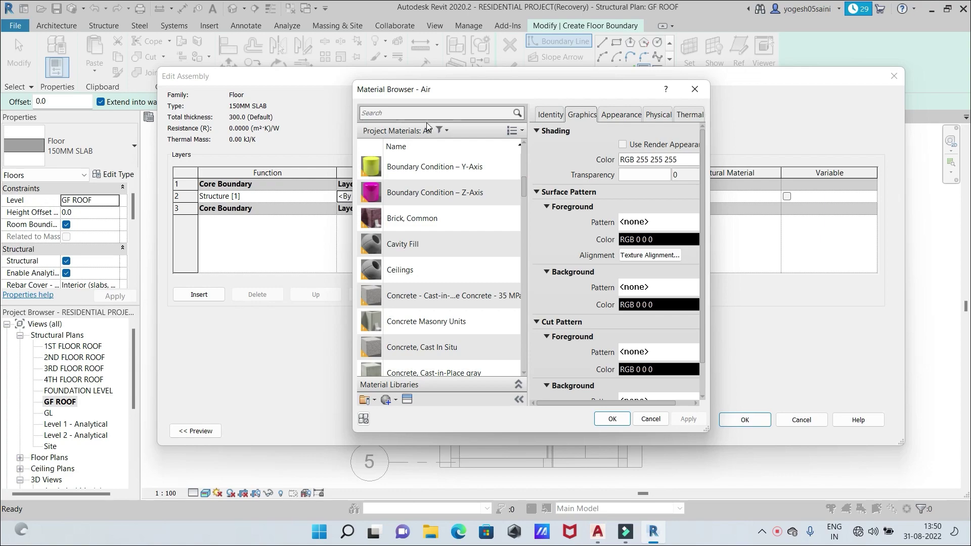
{"action": "left_click", "coordinate": [439, 113]}
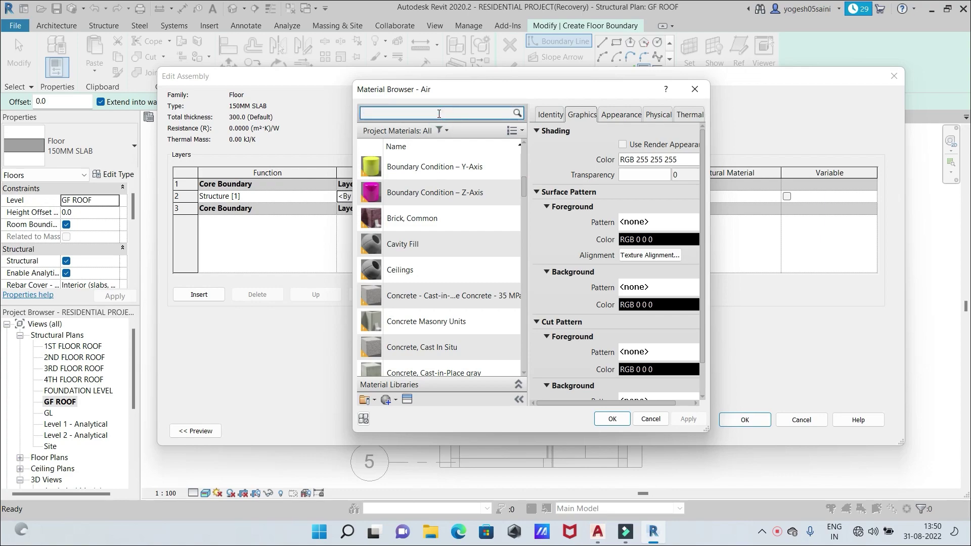
{"action": "type", "text": "CONCRETE"}
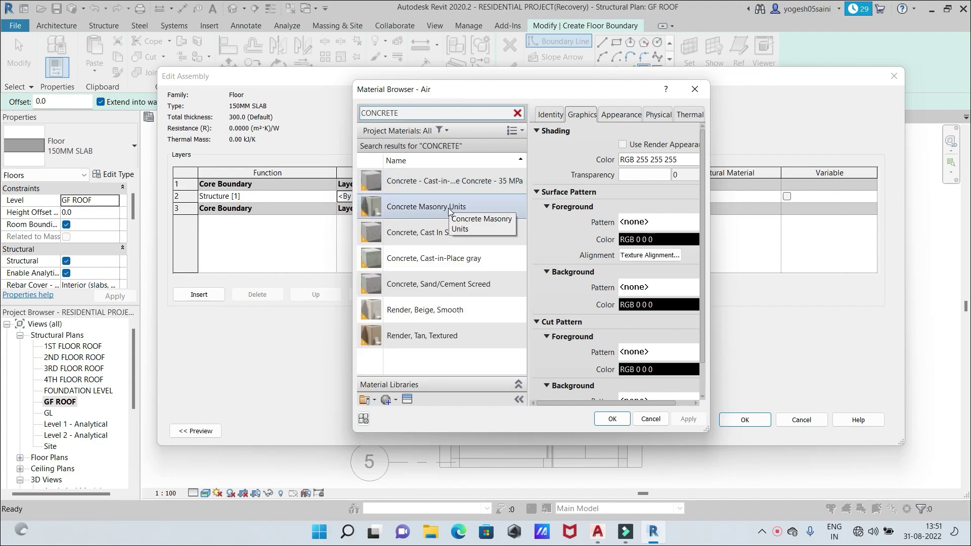
{"action": "left_click", "coordinate": [436, 259]}
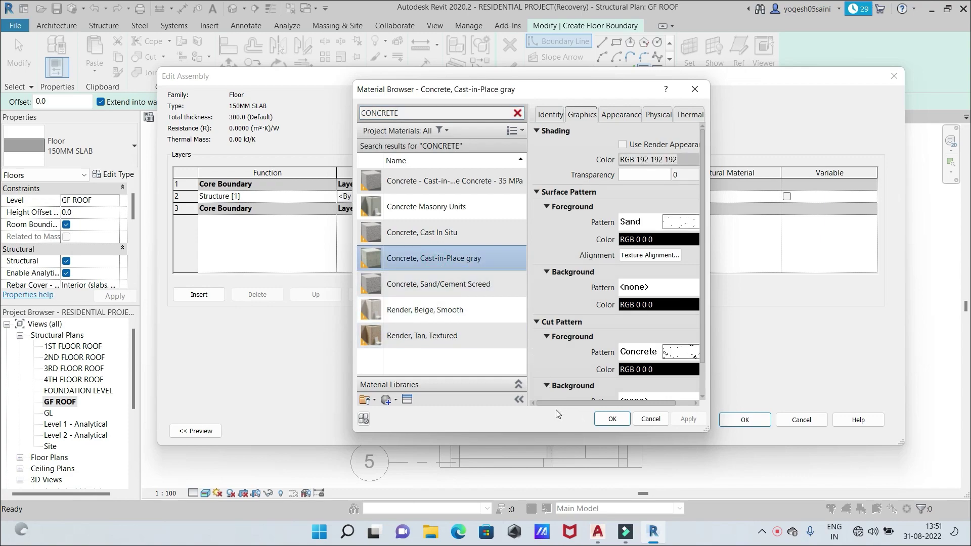
{"action": "left_click", "coordinate": [605, 419]}
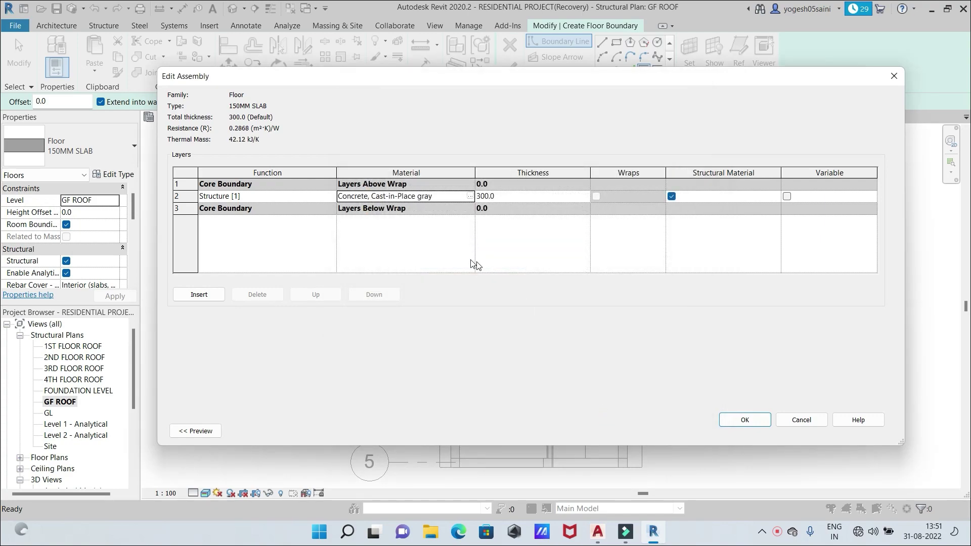
Set the structure layer's thickness to 150 mm and accept the floor type's properties
{"action": "left_click", "coordinate": [500, 198]}
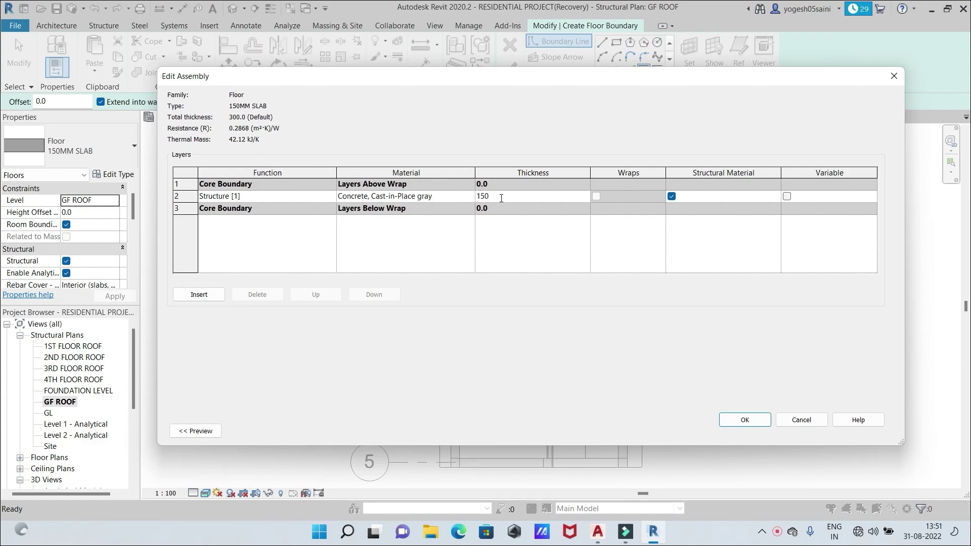
{"action": "left_click", "coordinate": [732, 419]}
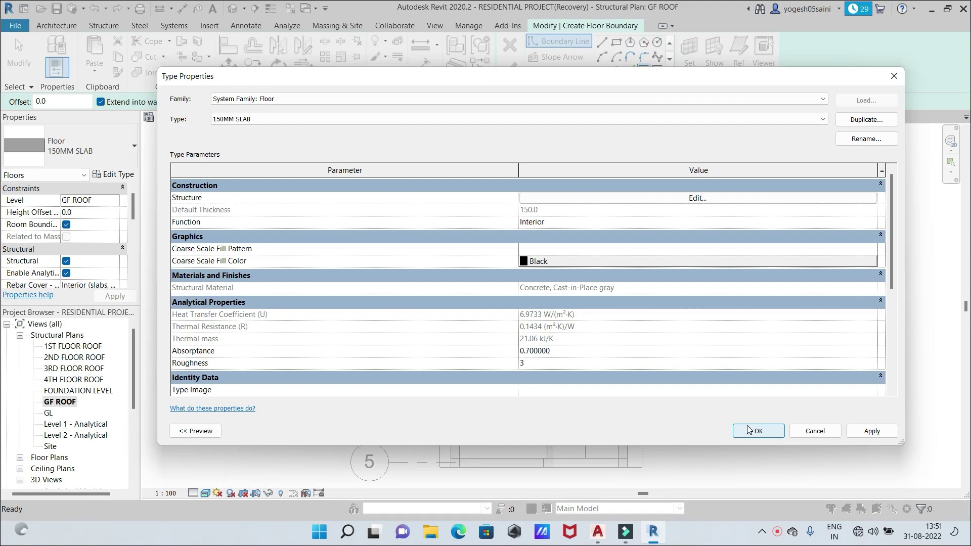
{"action": "left_click", "coordinate": [751, 432]}
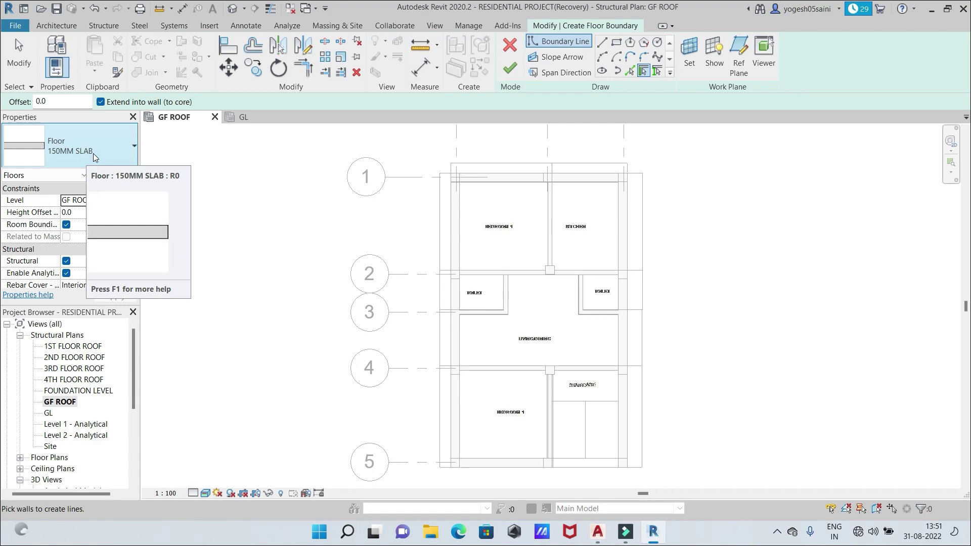
{"action": "left_click", "coordinate": [135, 145]}
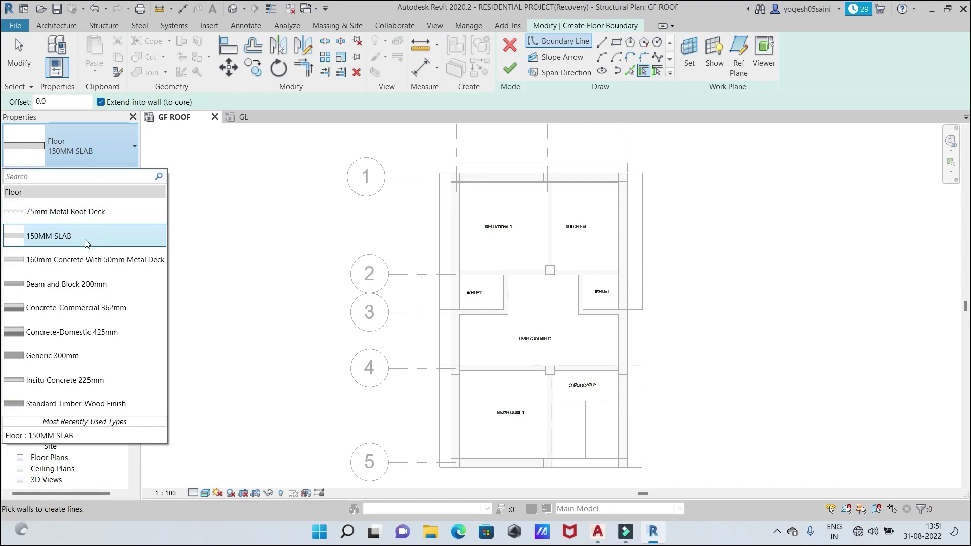
{"action": "left_click", "coordinate": [176, 165]}
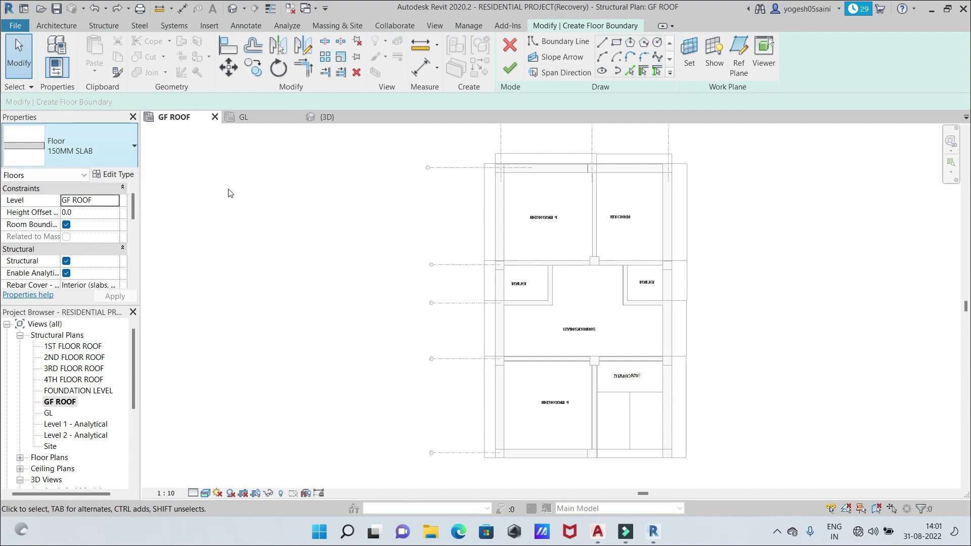
{"action": "scroll", "coordinate": [653, 258], "scroll_direction": "up", "scroll_amount": 2}
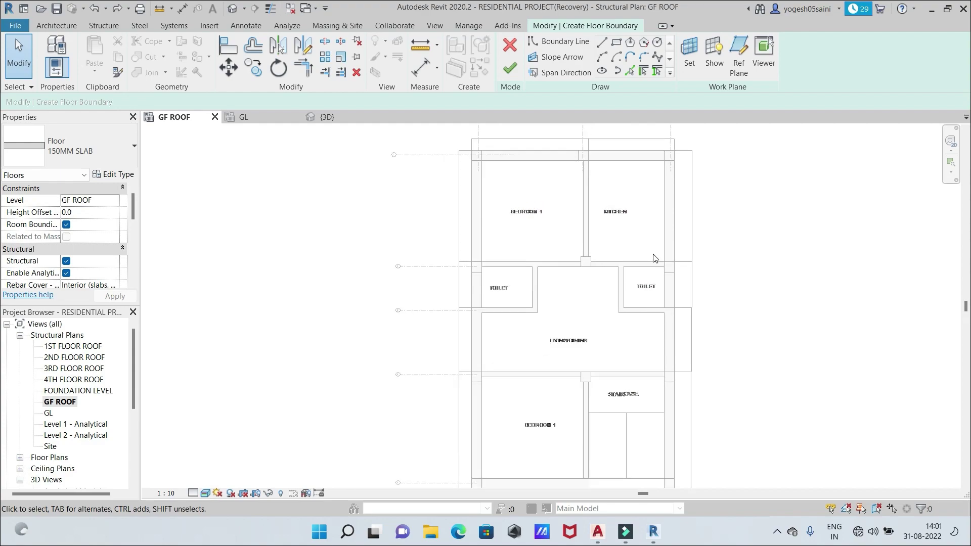
{"action": "scroll", "coordinate": [642, 232], "scroll_direction": "down", "scroll_amount": 2}
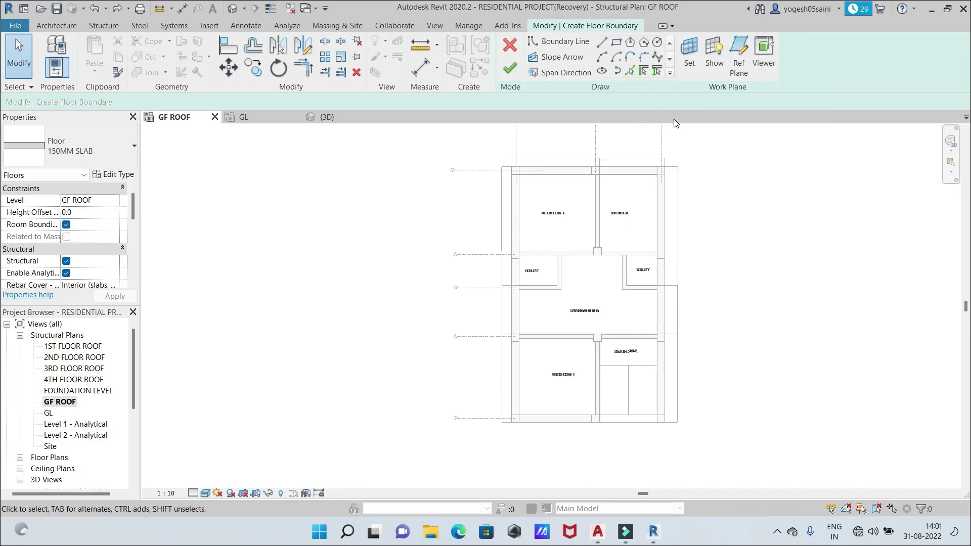
{"action": "scroll", "coordinate": [708, 181], "scroll_direction": "up", "scroll_amount": 1}
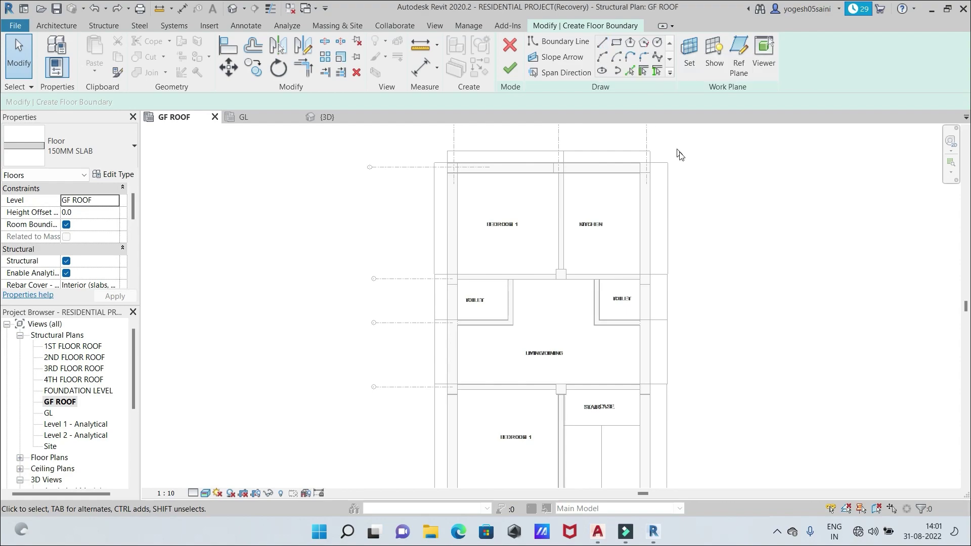
{"action": "scroll", "coordinate": [749, 279], "scroll_direction": "down", "scroll_amount": 1}
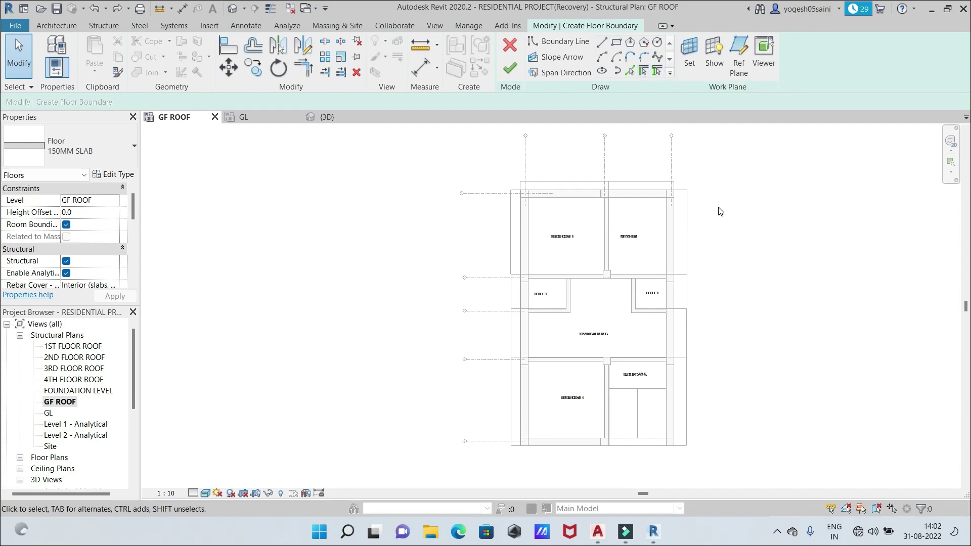
{"action": "scroll", "coordinate": [720, 211], "scroll_direction": "up", "scroll_amount": 2}
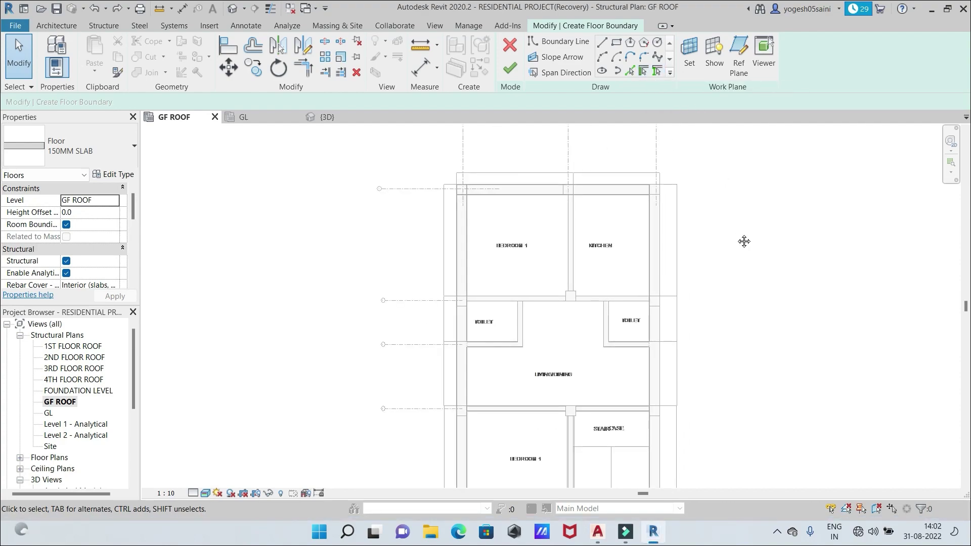
{"action": "middle_click_drag", "start_coordinate": [744, 242], "coordinate": [752, 198]}
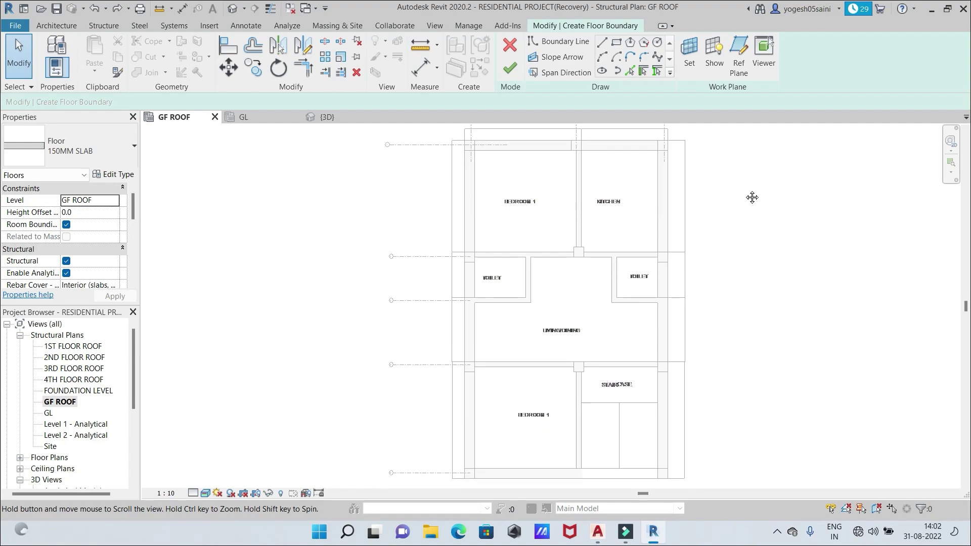
Sketch a straight 6000 mm floor boundary line along the outer wall edge above the kitchen and upper bedroom
{"action": "left_click", "coordinate": [602, 44]}
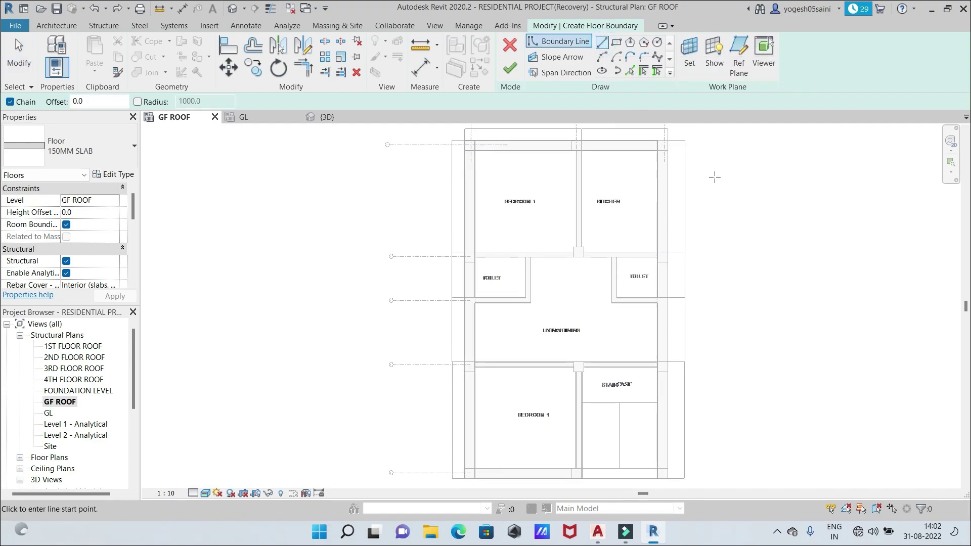
{"action": "scroll", "coordinate": [720, 166], "scroll_direction": "up", "scroll_amount": 4}
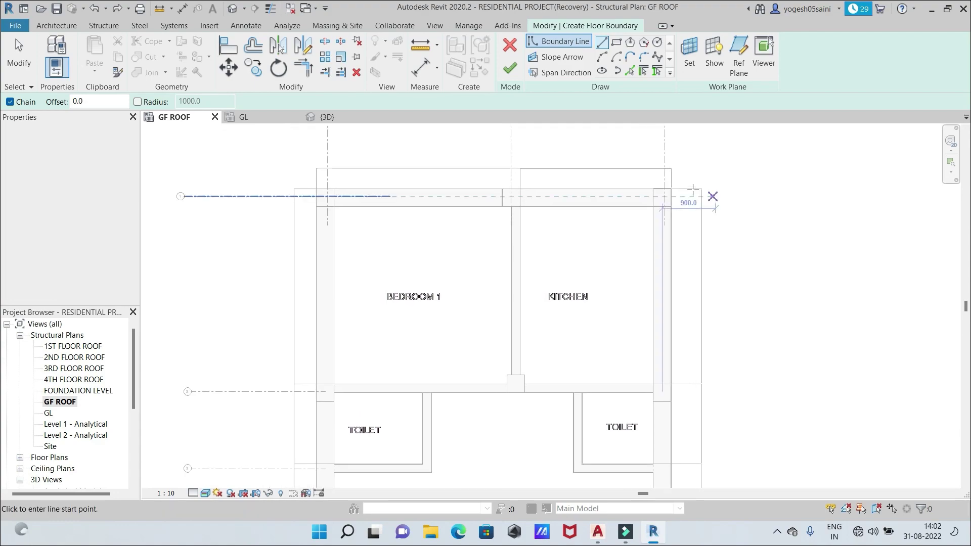
{"action": "scroll", "coordinate": [675, 189], "scroll_direction": "up", "scroll_amount": 1}
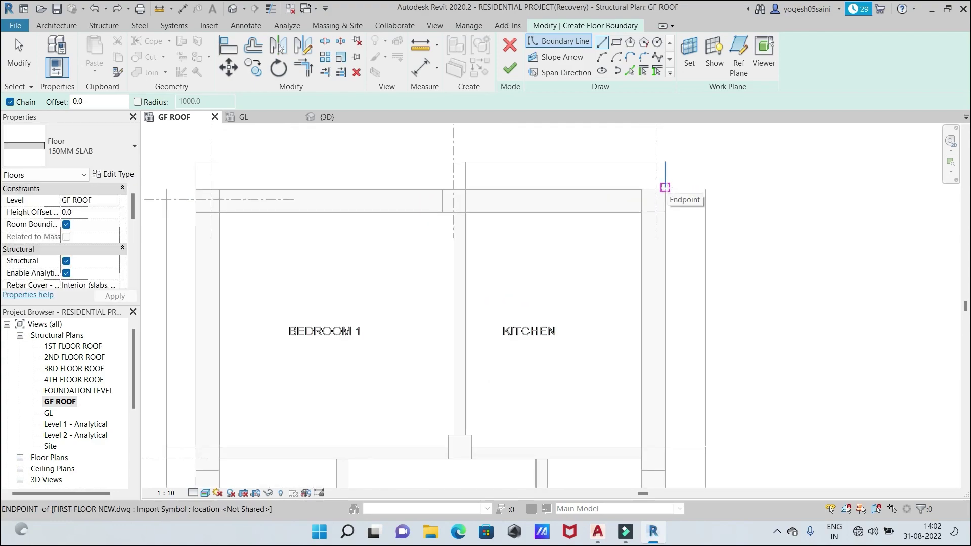
{"action": "left_click", "coordinate": [665, 187]}
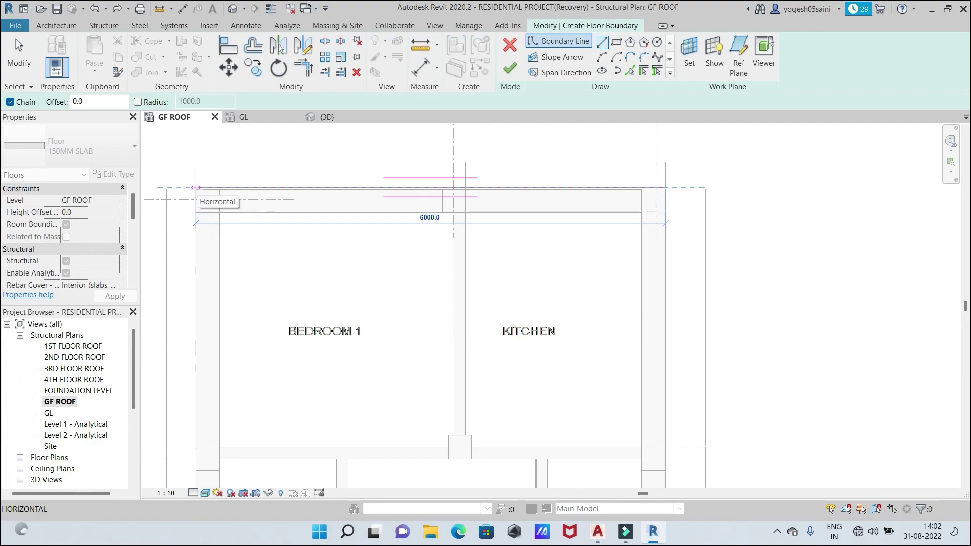
{"action": "left_click", "coordinate": [196, 187]}
Continue the boundary down the full outer edge on the bedroom side, then 3500 mm along the lower bedroom's bottom wall
{"action": "scroll", "coordinate": [196, 188], "scroll_direction": "down", "scroll_amount": 2}
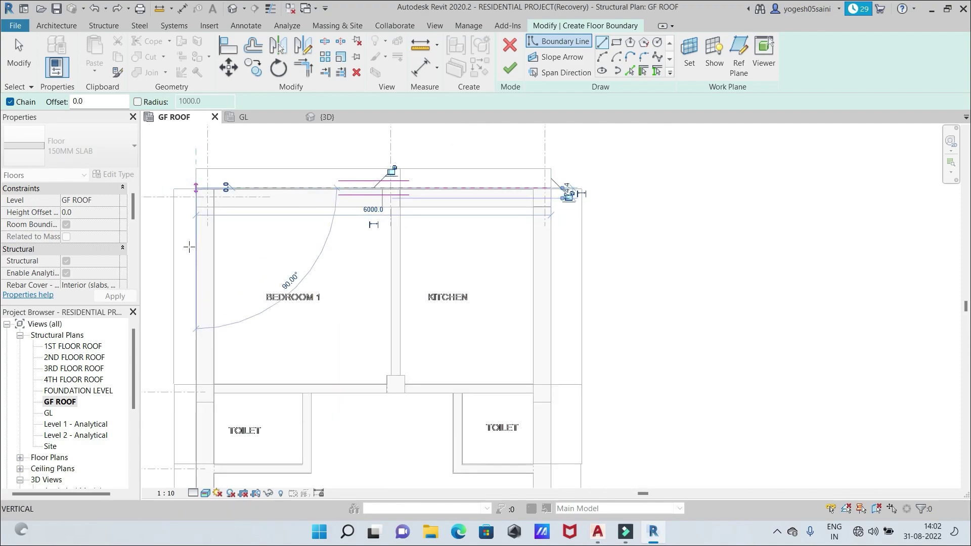
{"action": "middle_click_drag", "start_coordinate": [206, 267], "coordinate": [320, 149]}
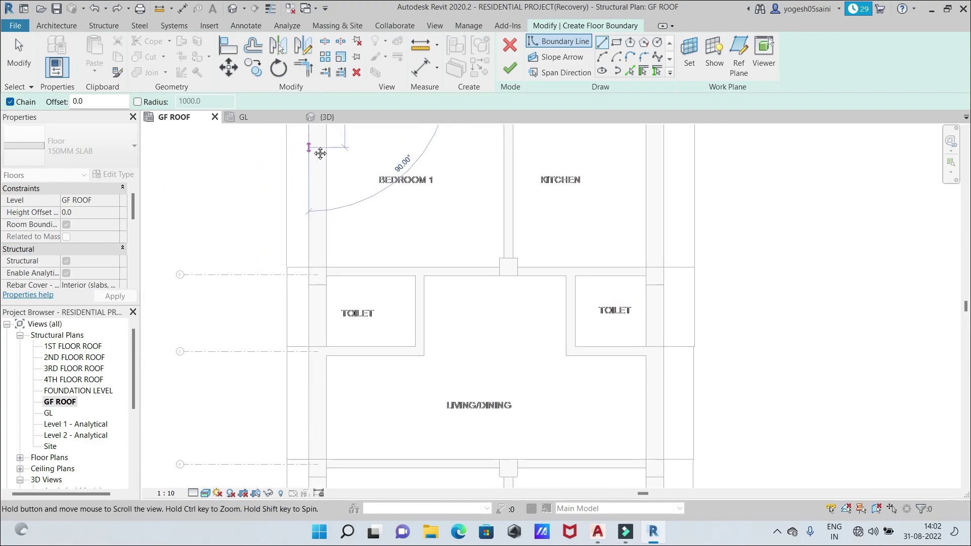
{"action": "scroll", "coordinate": [304, 374], "scroll_direction": "down", "scroll_amount": 2}
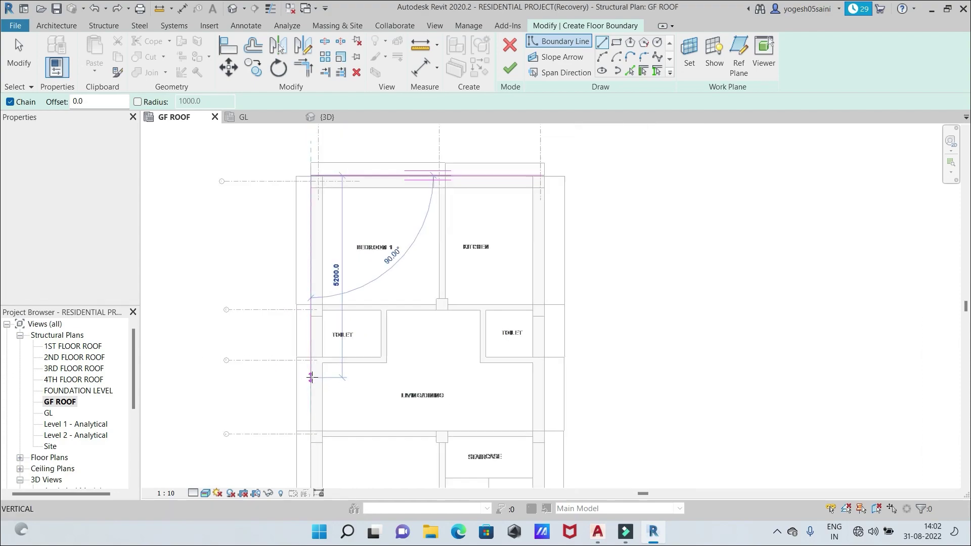
{"action": "scroll", "coordinate": [358, 293], "scroll_direction": "down", "scroll_amount": 1}
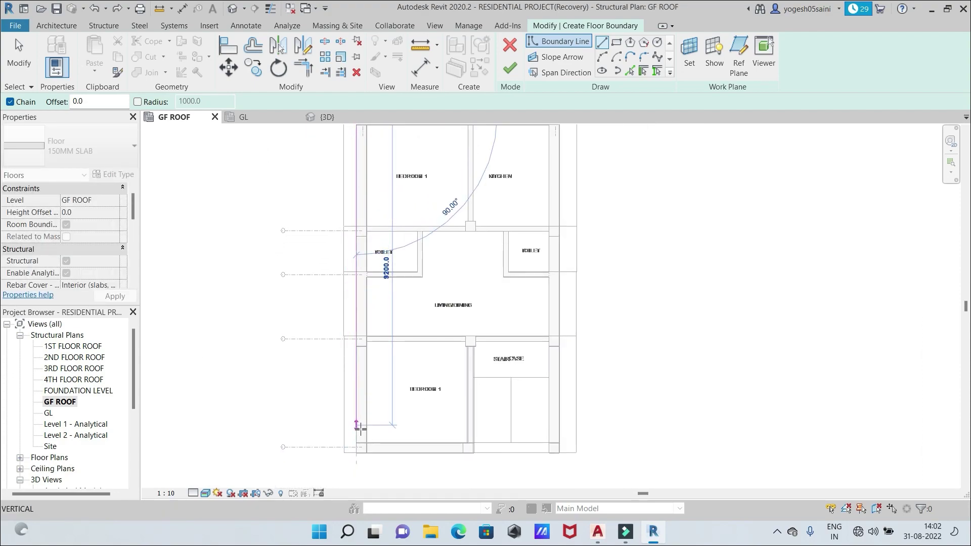
{"action": "left_click", "coordinate": [357, 451]}
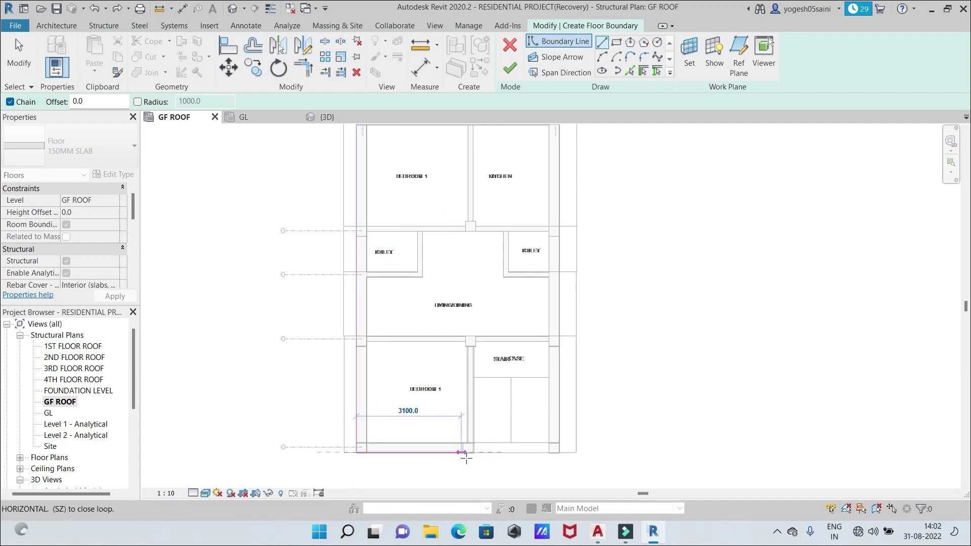
{"action": "scroll", "coordinate": [472, 453], "scroll_direction": "up", "scroll_amount": 4}
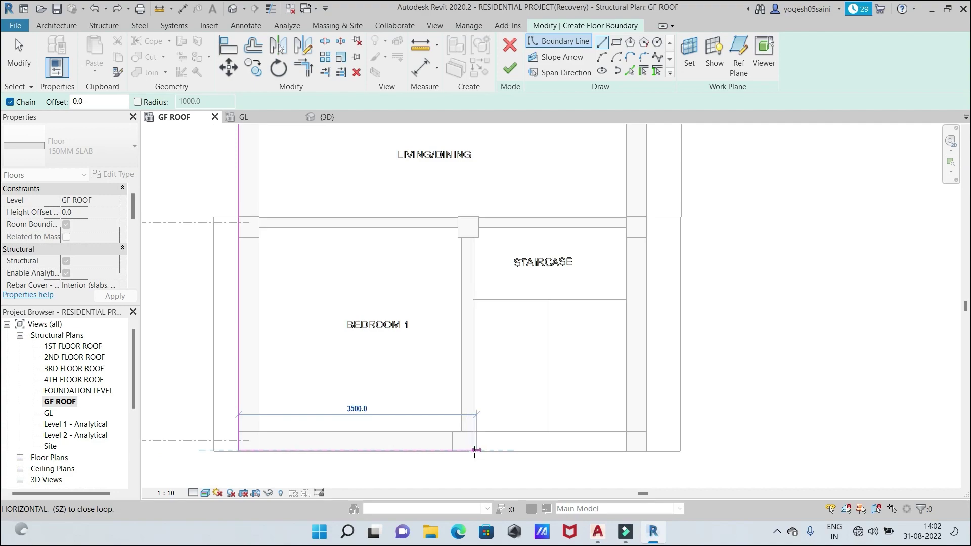
{"action": "left_click", "coordinate": [474, 450]}
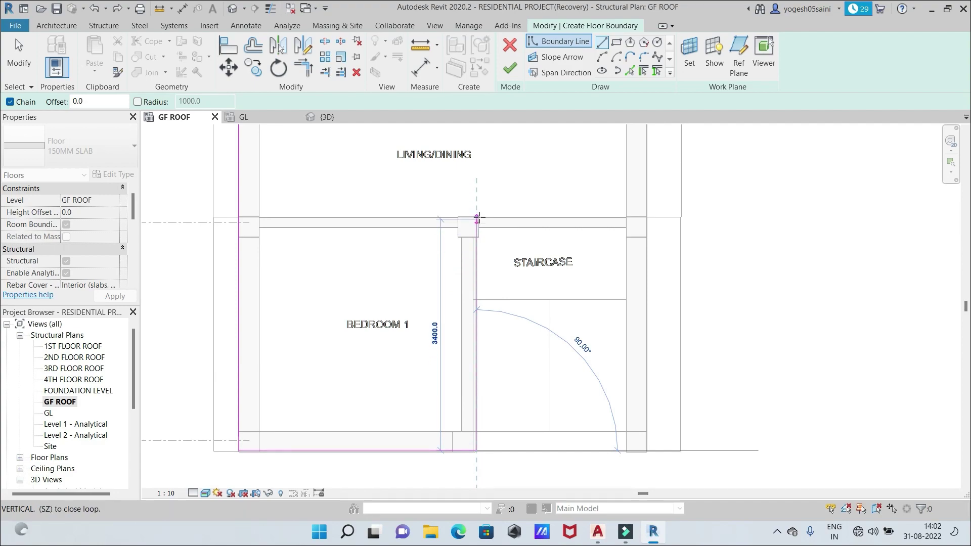
Route the boundary around the staircase opening: 3400 mm up, 2200 mm across, back down, and 300 mm to the outer corner
{"action": "left_click", "coordinate": [476, 219]}
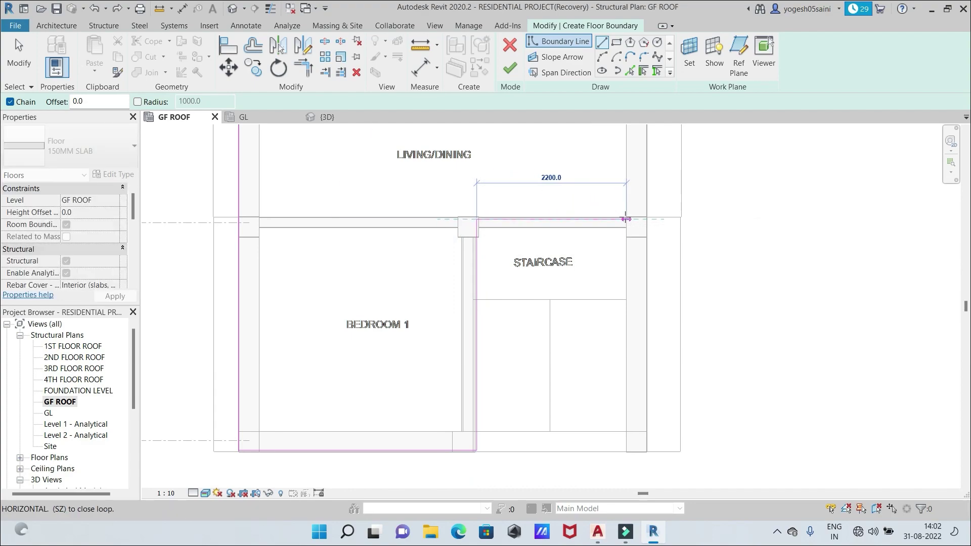
{"action": "left_click", "coordinate": [625, 219]}
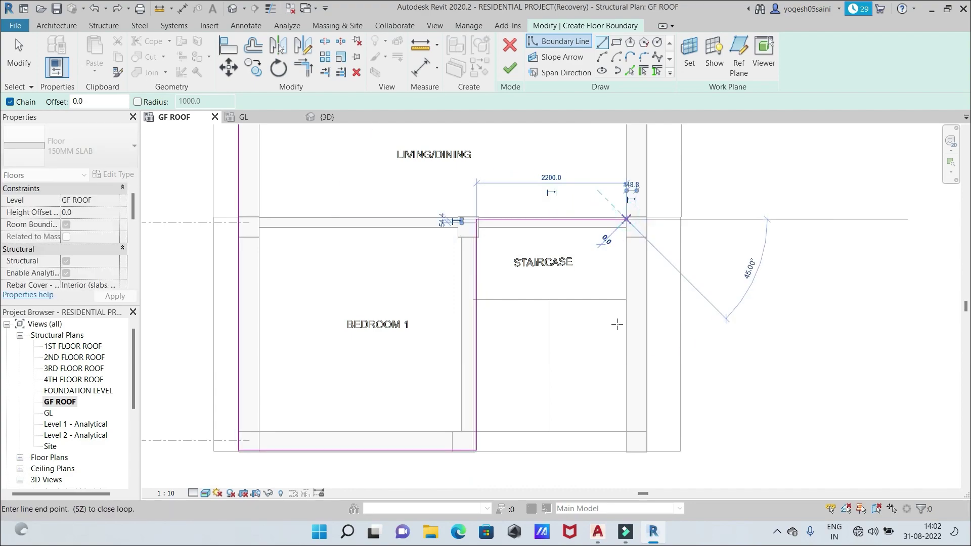
{"action": "left_click", "coordinate": [626, 450]}
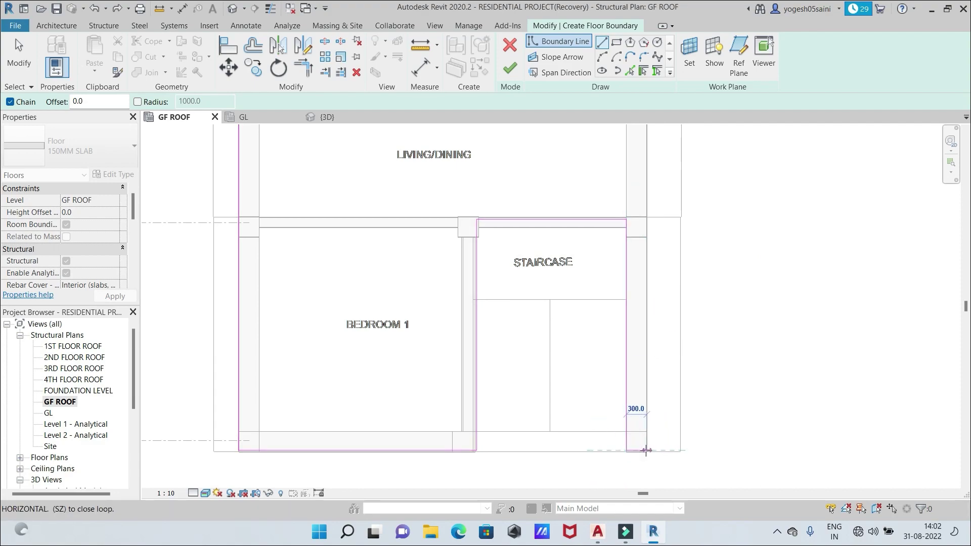
{"action": "left_click", "coordinate": [646, 450]}
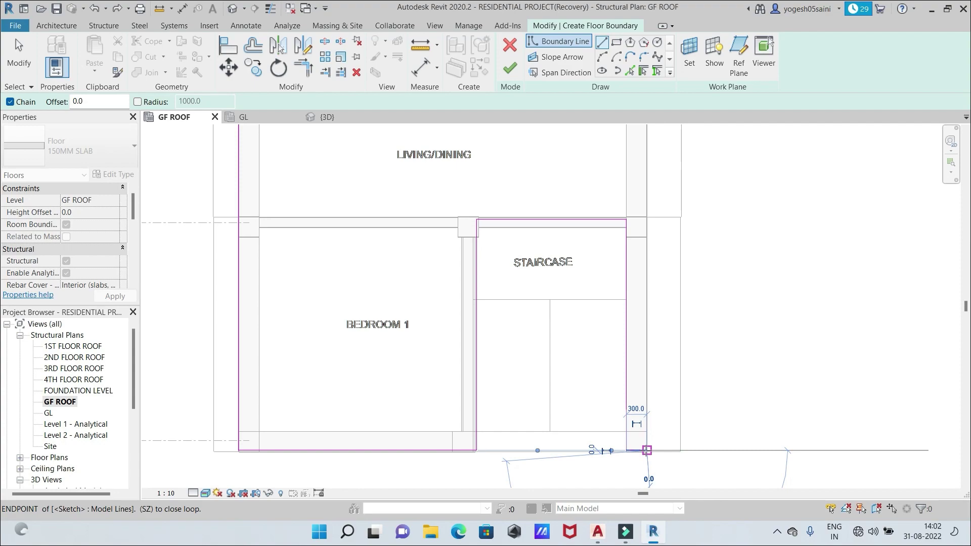
{"action": "scroll", "coordinate": [647, 450], "scroll_direction": "down", "scroll_amount": 2}
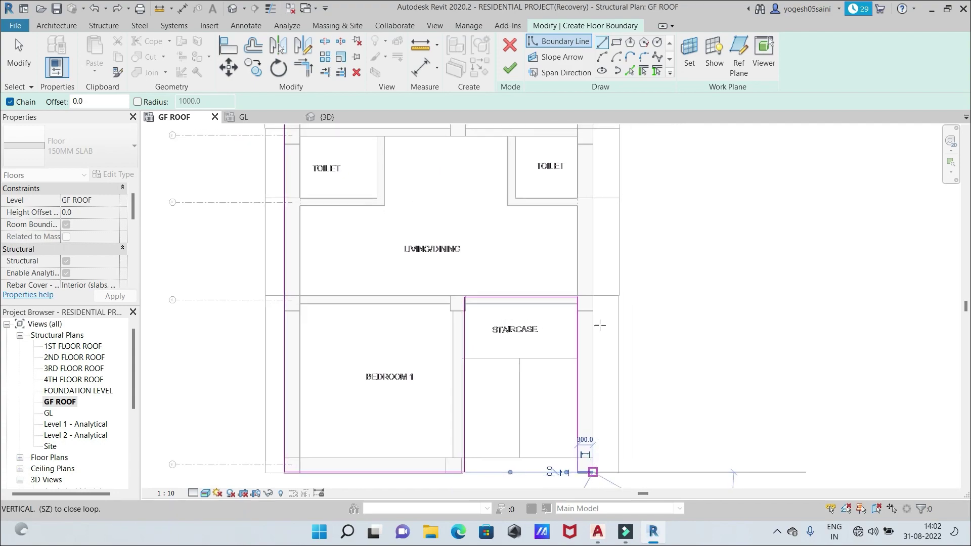
Close the floor boundary by sketching up the full outer edge on the staircase and kitchen side to the starting corner, and end line drawing
{"action": "mouse_move", "coordinate": [600, 282]}
{"action": "middle_mouse_down"}
{"action": "mouse_move", "coordinate": [596, 347]}
{"action": "mouse_move", "coordinate": [594, 318]}
{"action": "middle_mouse_up"}
{"action": "middle_click_drag", "start_coordinate": [607, 182], "coordinate": [590, 326]}
{"action": "left_click", "coordinate": [589, 275]}
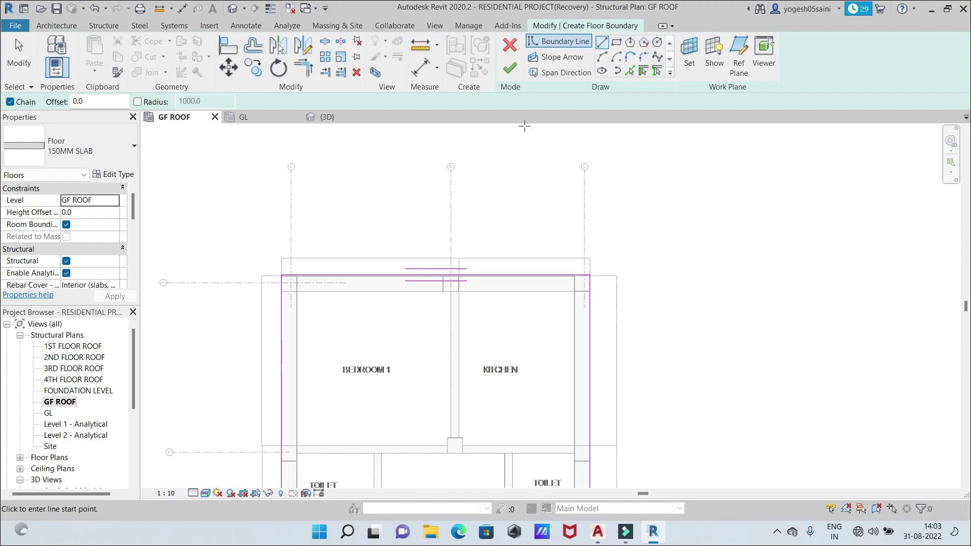
{"action": "scroll", "coordinate": [640, 224], "scroll_direction": "down", "scroll_amount": 3}
{"action": "middle_click_drag", "start_coordinate": [685, 271], "coordinate": [710, 250]}
{"action": "scroll", "coordinate": [689, 237], "scroll_direction": "down", "scroll_amount": 3}
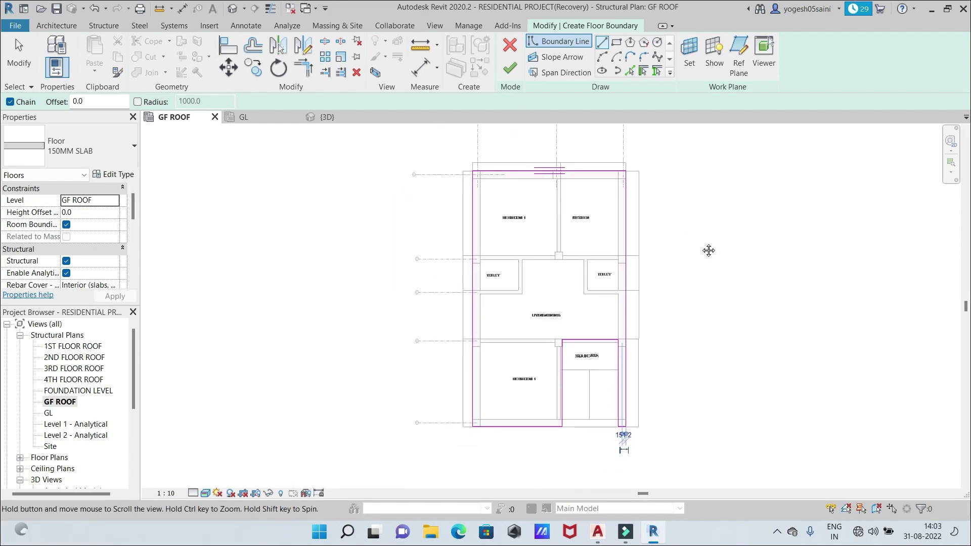
{"action": "scroll", "coordinate": [650, 359], "scroll_direction": "up", "scroll_amount": 2}
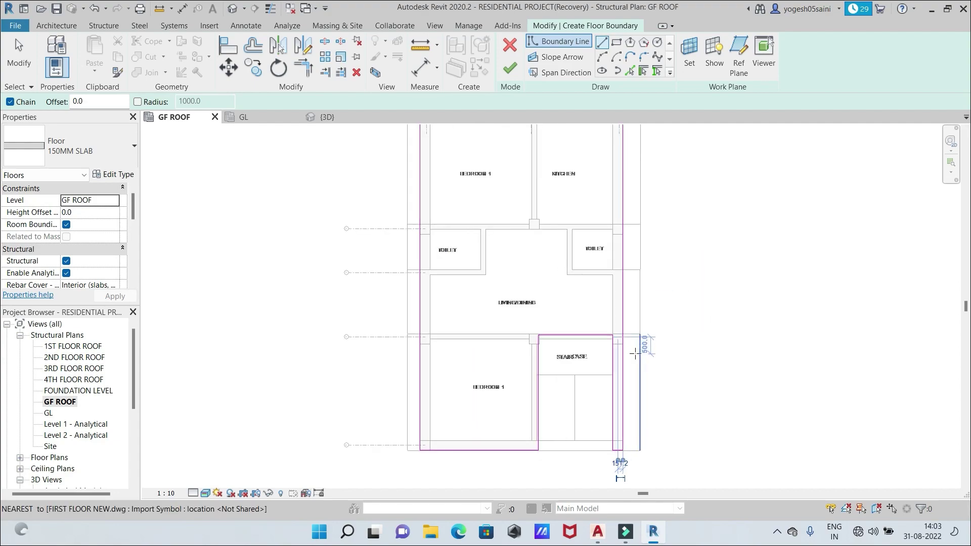
{"action": "scroll", "coordinate": [650, 365], "scroll_direction": "down", "scroll_amount": 1}
{"action": "right_click", "coordinate": [704, 328]}
{"action": "left_click", "coordinate": [707, 336]}
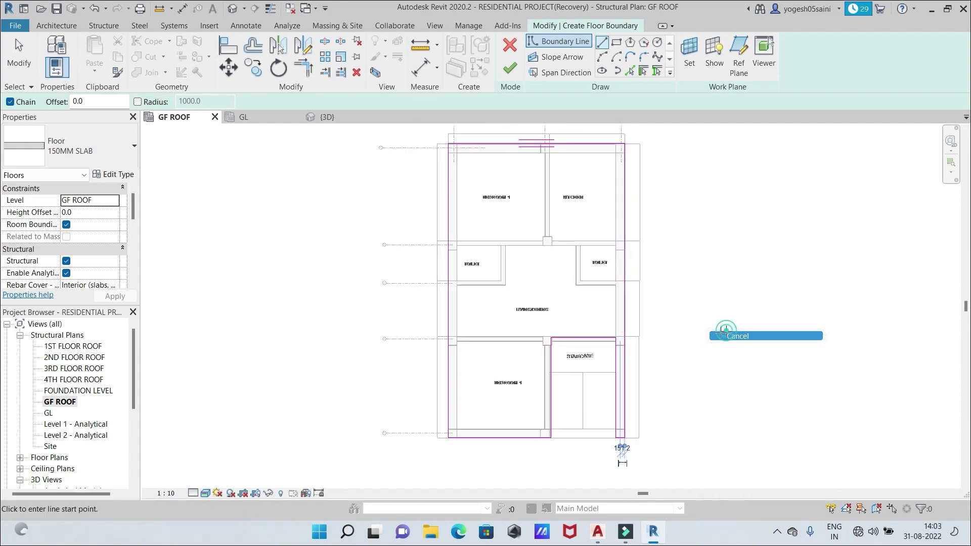
{"action": "right_click", "coordinate": [707, 337]}
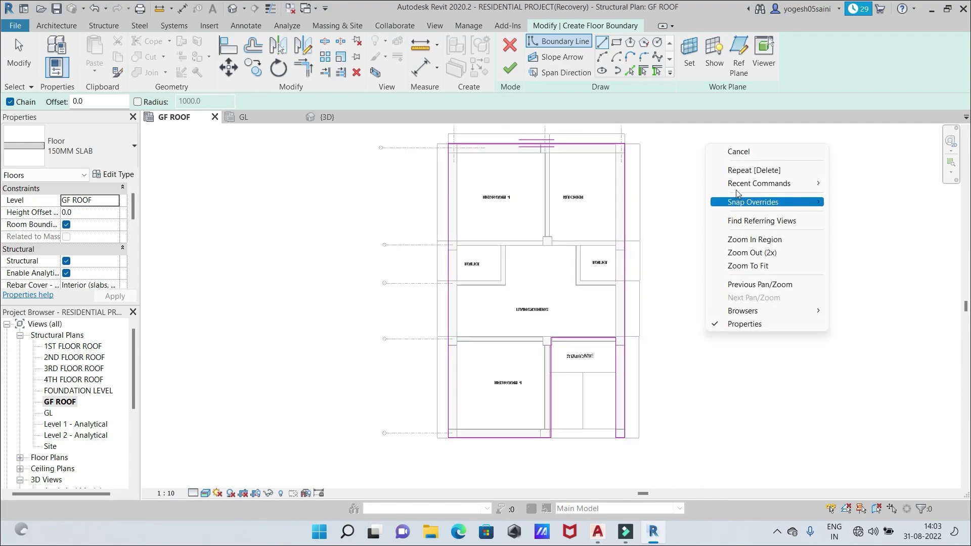
{"action": "left_click", "coordinate": [736, 151]}
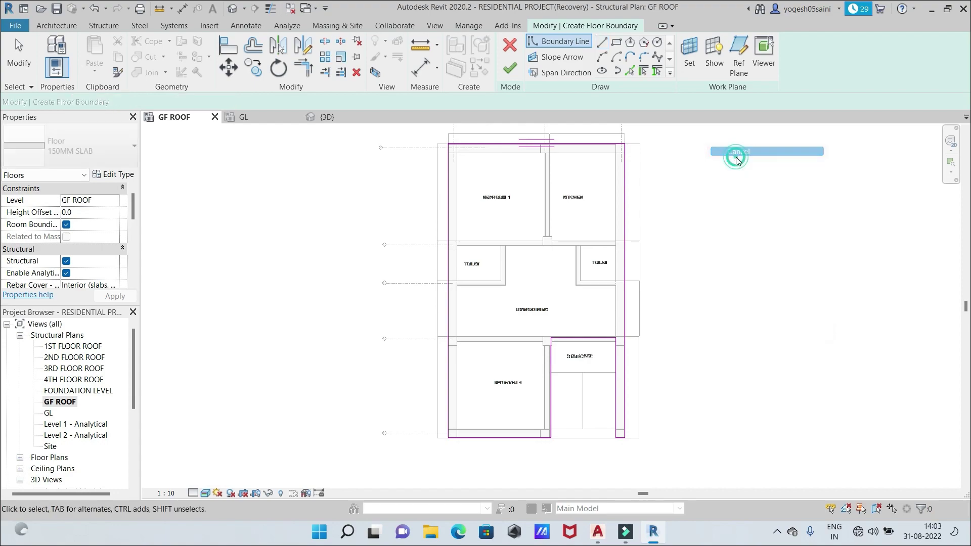
Finish the GF ROOF floor sketch and accept the overlap warnings without unjoining any elements
{"action": "left_click", "coordinate": [511, 75]}
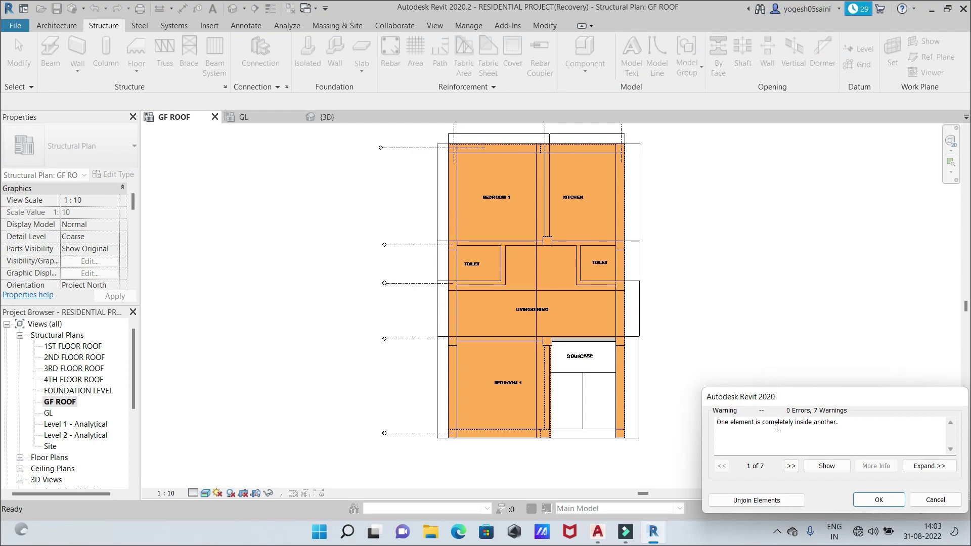
{"action": "left_click", "coordinate": [876, 500]}
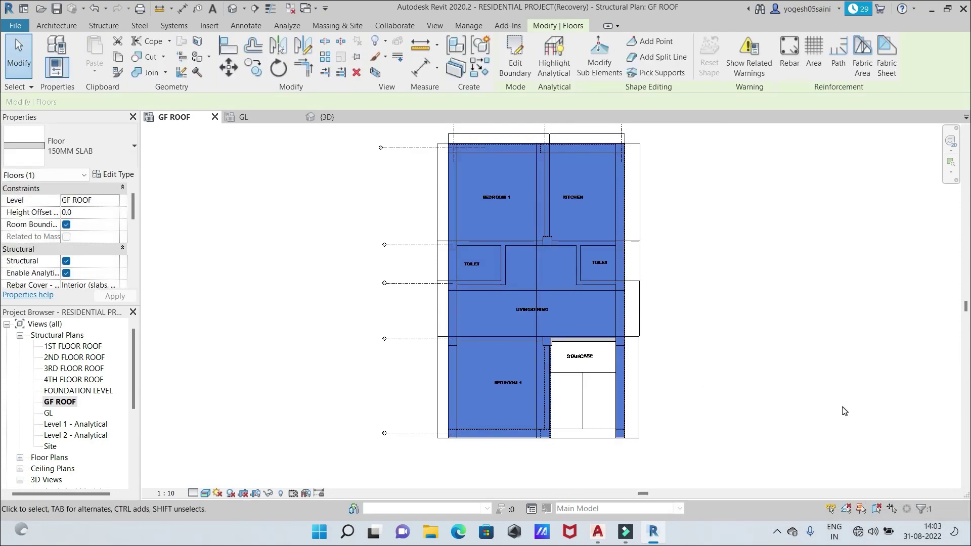
{"action": "scroll", "coordinate": [746, 288], "scroll_direction": "up", "scroll_amount": 2}
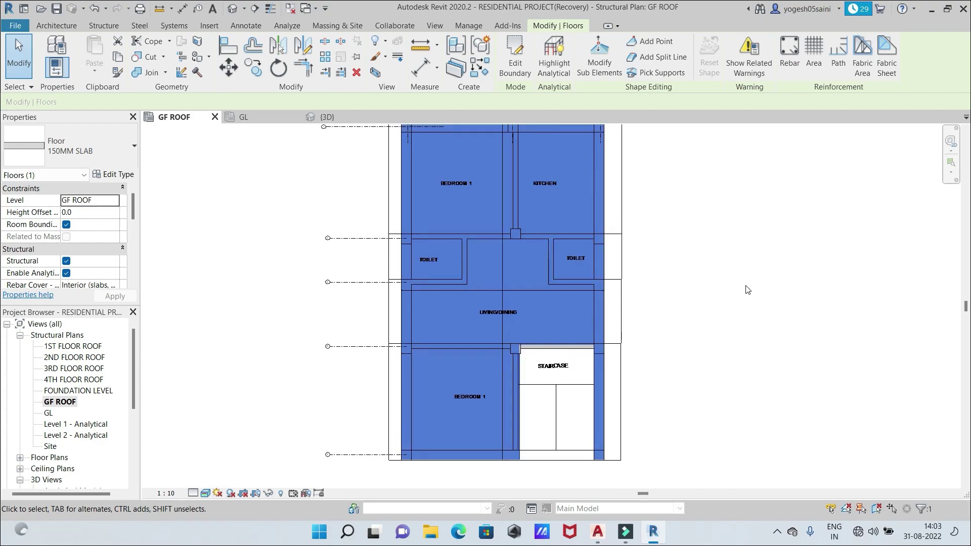
{"action": "scroll", "coordinate": [746, 289], "scroll_direction": "down", "scroll_amount": 3}
Examine the new roof slab in the 3D view, trying different visual styles on the structure
{"action": "left_click", "coordinate": [353, 118]}
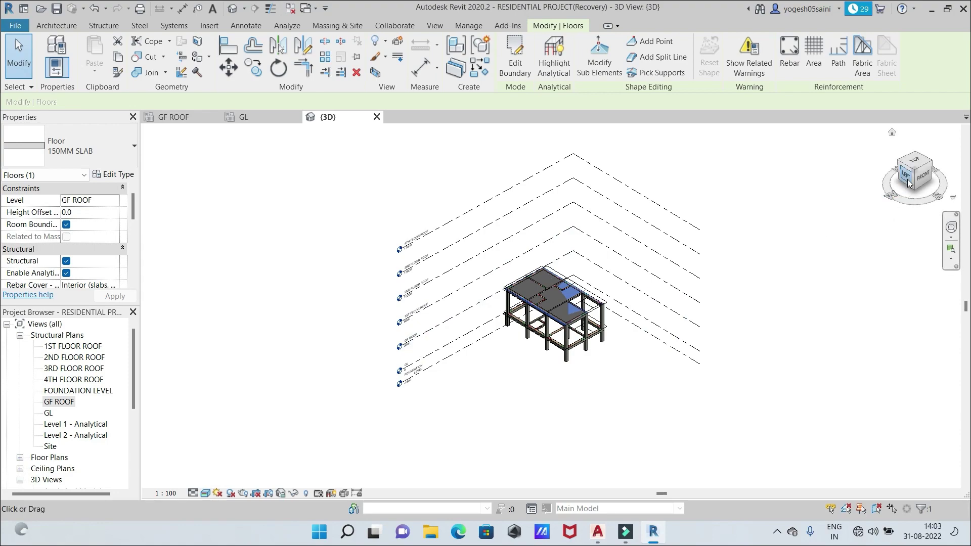
{"action": "left_click_drag", "start_coordinate": [913, 175], "coordinate": [908, 177]}
{"action": "scroll", "coordinate": [539, 332], "scroll_direction": "up", "scroll_amount": 5}
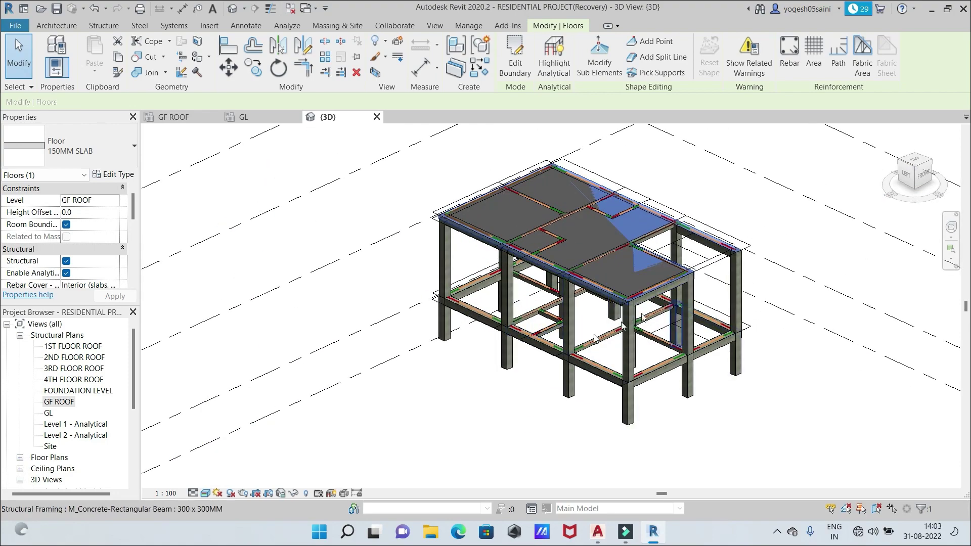
{"action": "left_click", "coordinate": [202, 493]}
{"action": "left_click", "coordinate": [216, 470]}
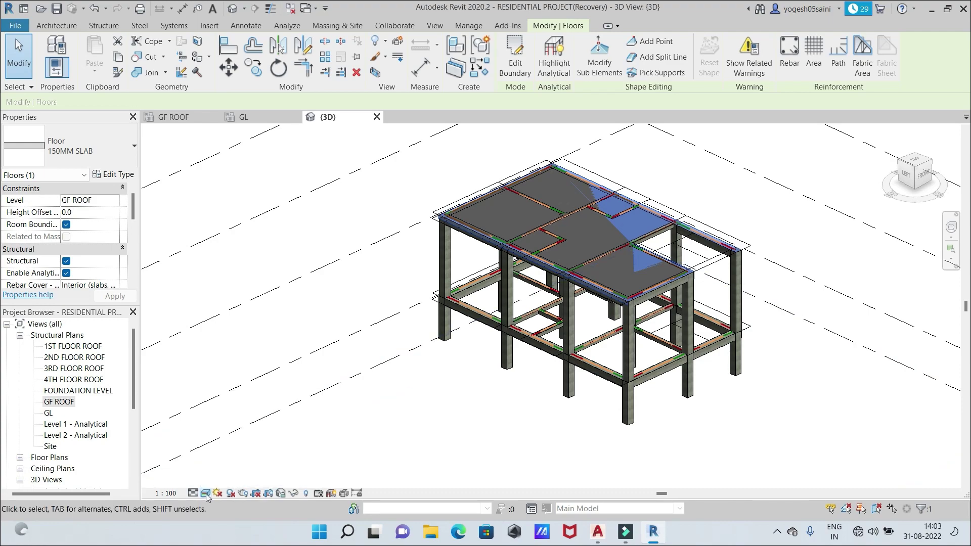
{"action": "left_click", "coordinate": [206, 494]}
{"action": "left_click", "coordinate": [221, 461]}
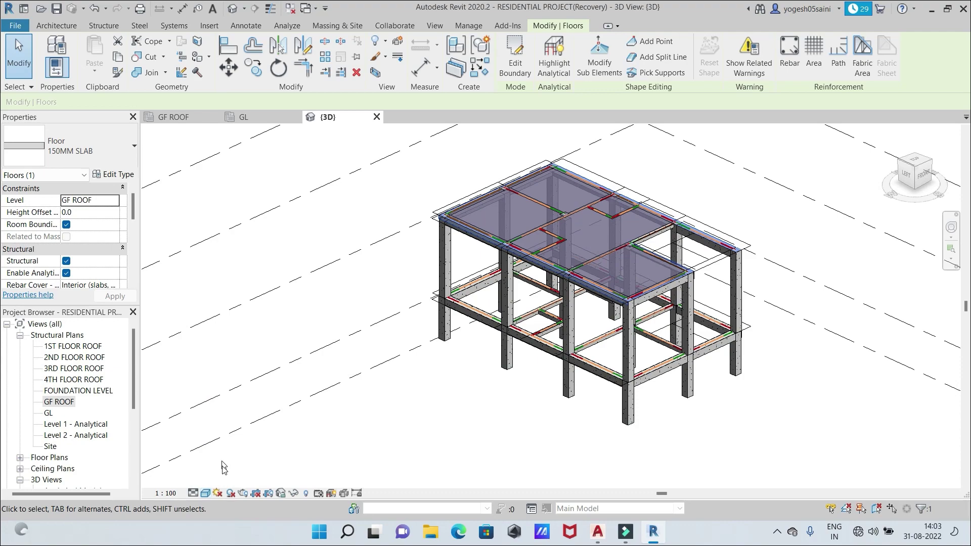
{"action": "scroll", "coordinate": [503, 386], "scroll_direction": "up", "scroll_amount": 4}
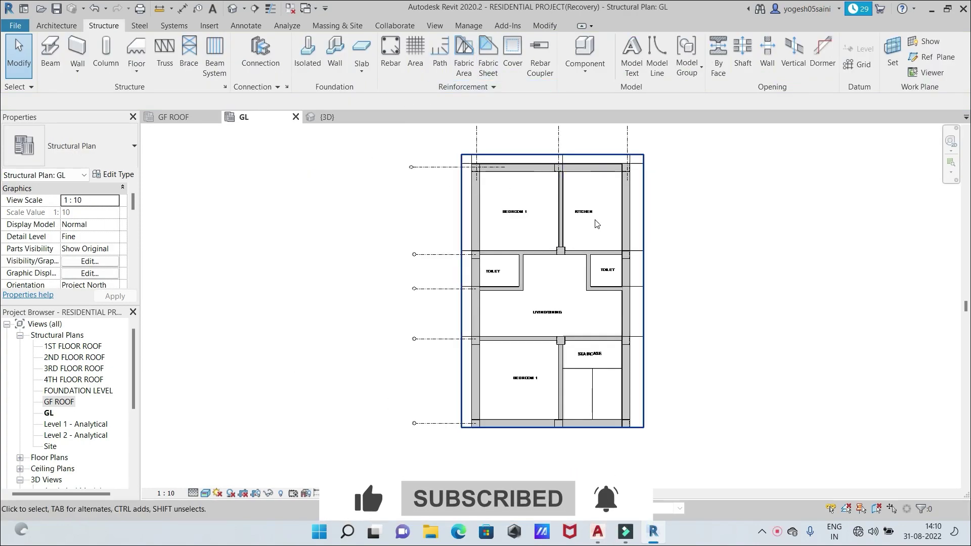
Start a 150MM SLAB structural floor on the GL plan and sketch a straight boundary line along the outer edge above the kitchen and upper bedroom
{"action": "scroll", "coordinate": [596, 224], "scroll_direction": "up", "scroll_amount": 2}
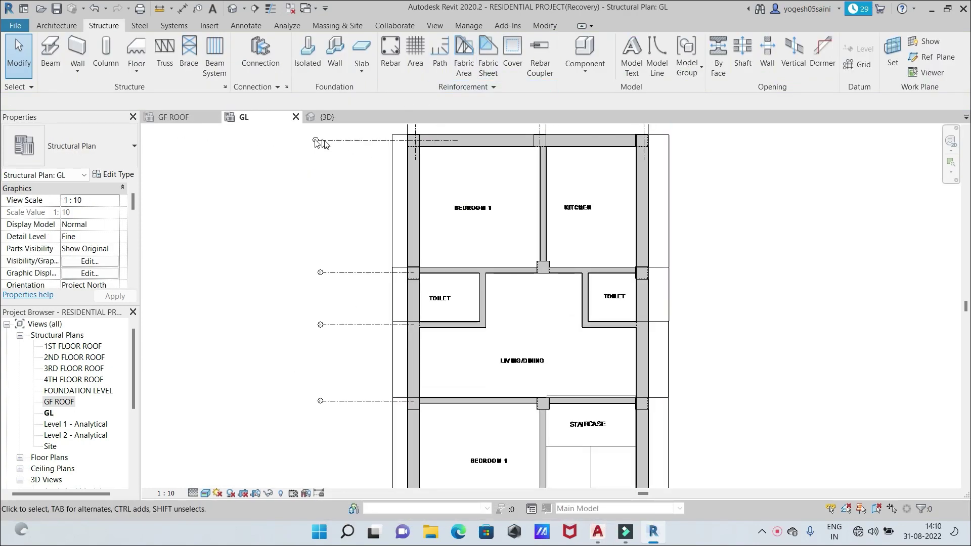
{"action": "scroll", "coordinate": [472, 177], "scroll_direction": "down", "scroll_amount": 2}
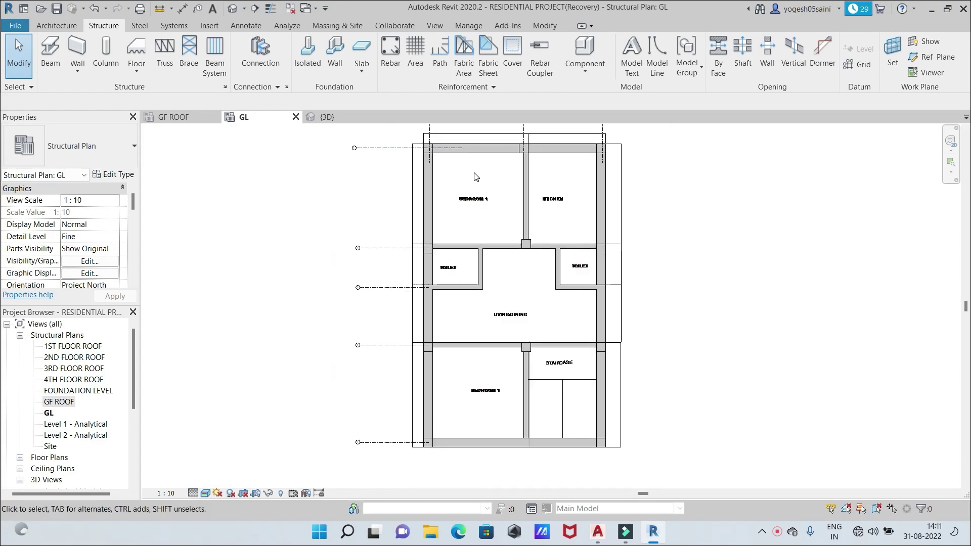
{"action": "left_click", "coordinate": [135, 74]}
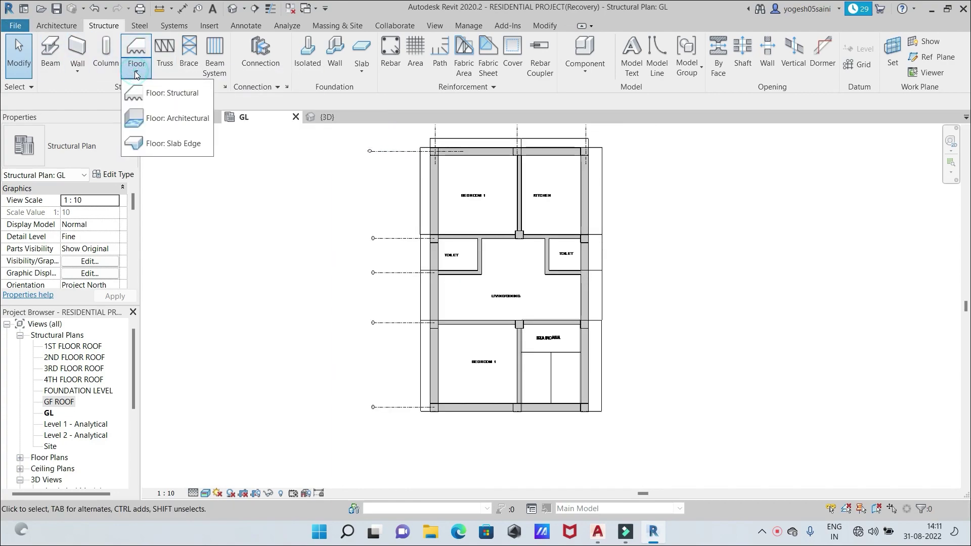
{"action": "left_click", "coordinate": [168, 97]}
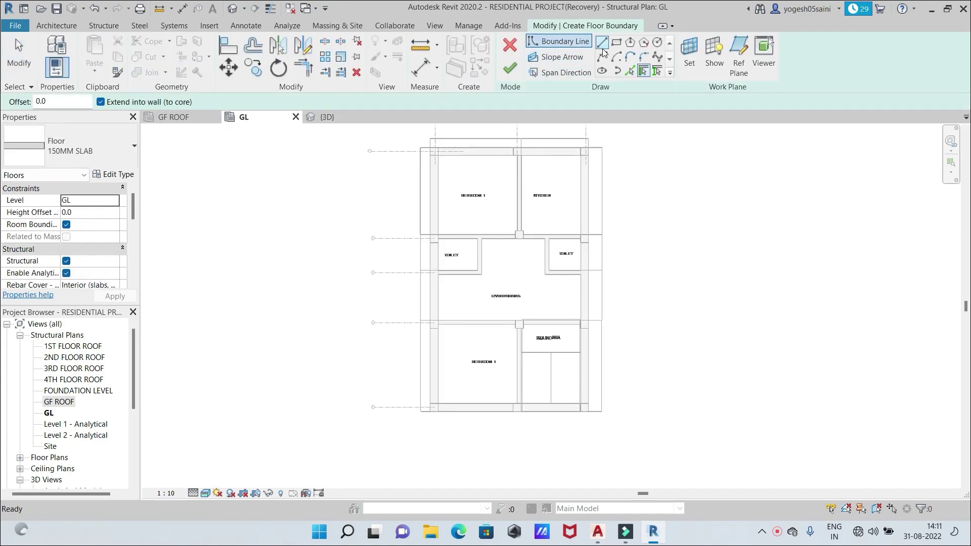
{"action": "left_click", "coordinate": [602, 42]}
{"action": "scroll", "coordinate": [627, 157], "scroll_direction": "up", "scroll_amount": 2}
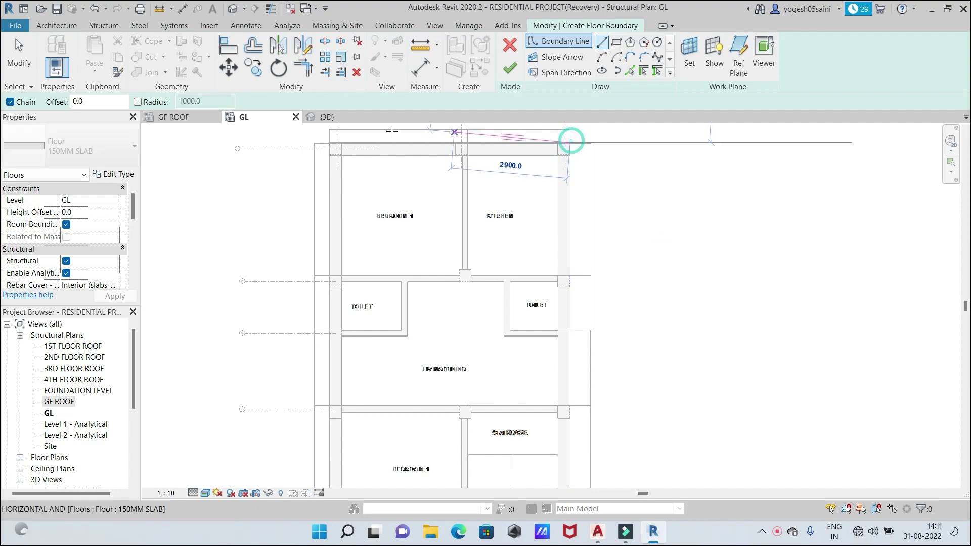
{"action": "left_click", "coordinate": [332, 141]}
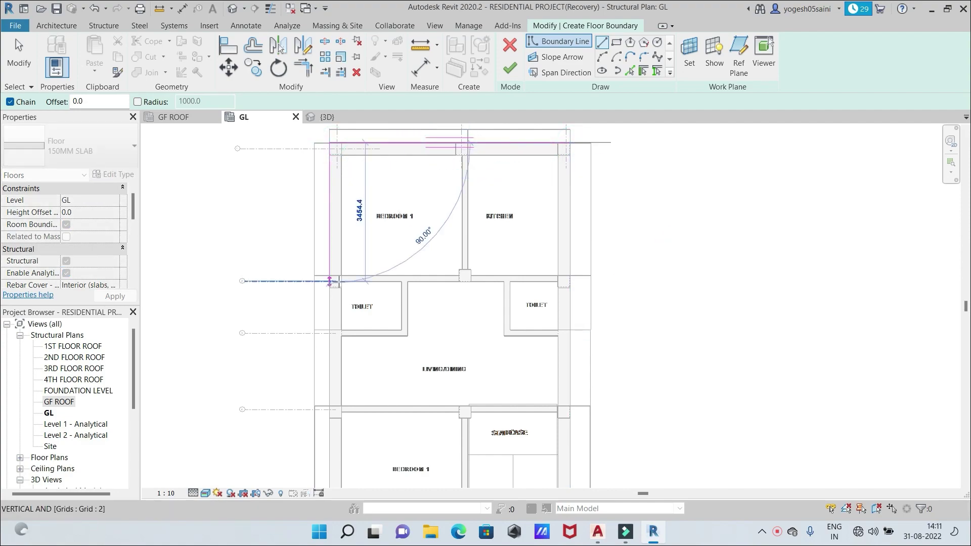
Continue the GL boundary down the outer edge on the bedroom side, then about 3450 mm along the lower bedroom's bottom wall to the staircase
{"action": "scroll", "coordinate": [337, 273], "scroll_direction": "down", "scroll_amount": 5}
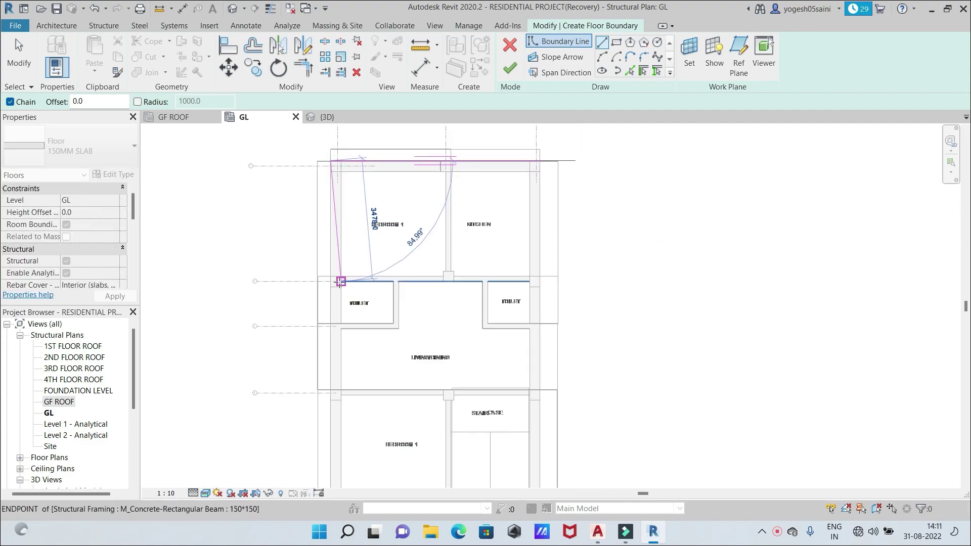
{"action": "left_click", "coordinate": [329, 394]}
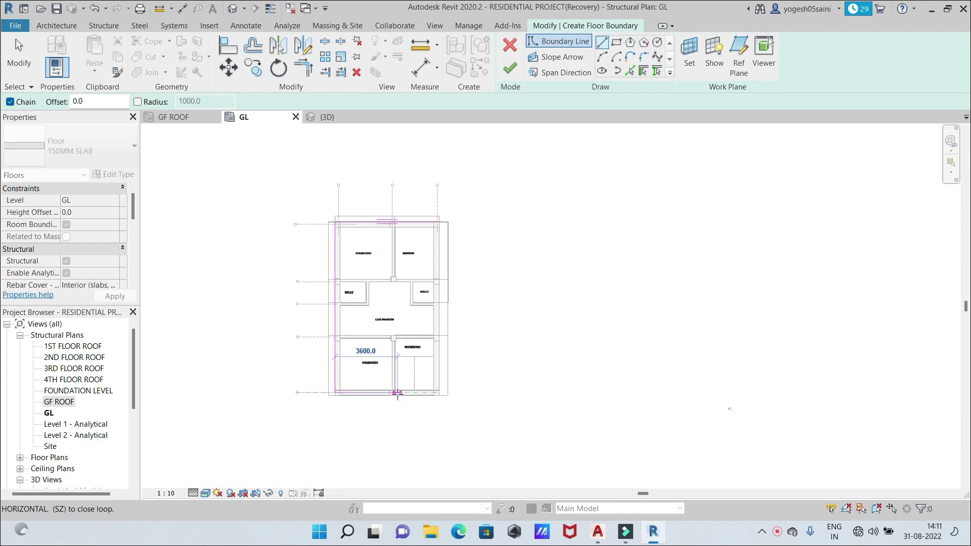
{"action": "scroll", "coordinate": [396, 393], "scroll_direction": "up", "scroll_amount": 6}
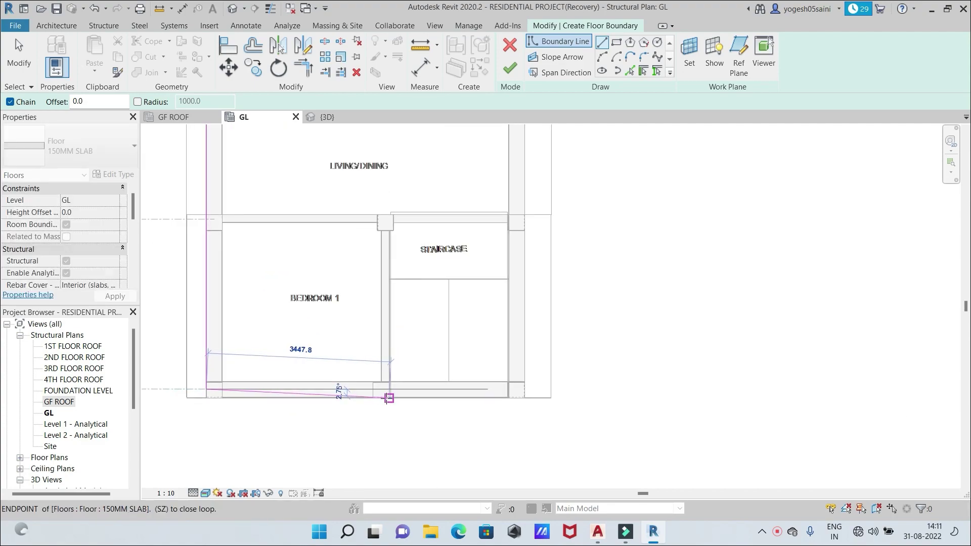
{"action": "left_click", "coordinate": [388, 398]}
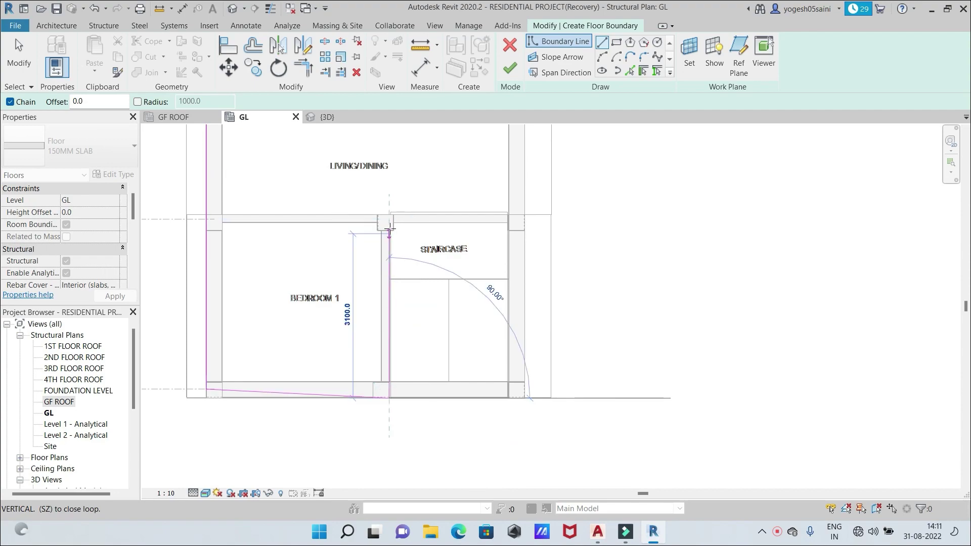
Route the GL boundary around the staircase opening: up its bedroom-side wall, 2255 mm across, back down, and out to the outer corner
{"action": "left_click", "coordinate": [391, 218]}
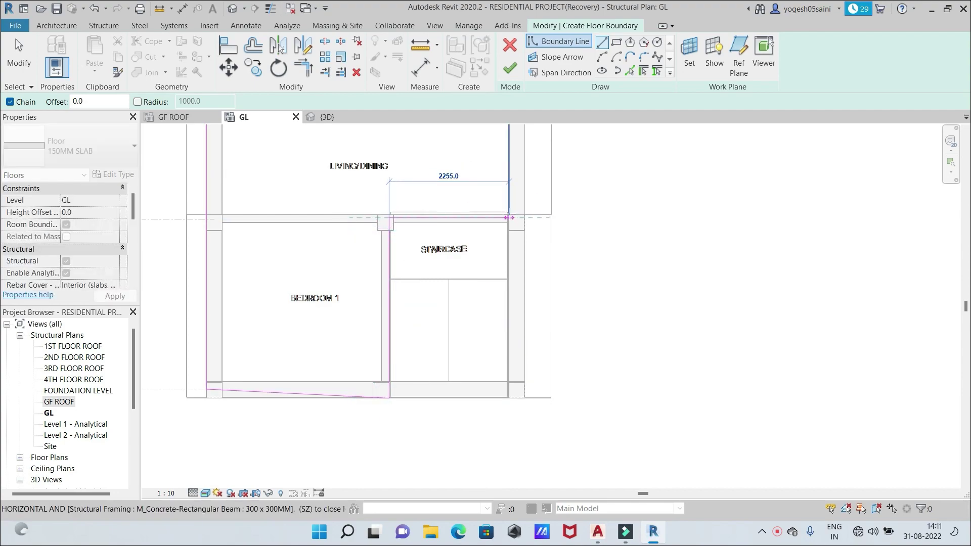
{"action": "left_click", "coordinate": [510, 218]}
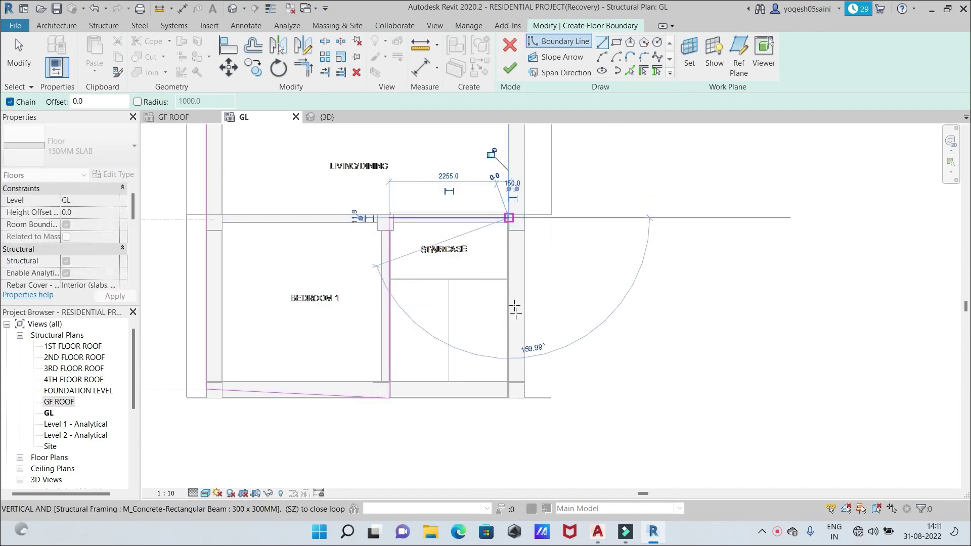
{"action": "left_click", "coordinate": [509, 397]}
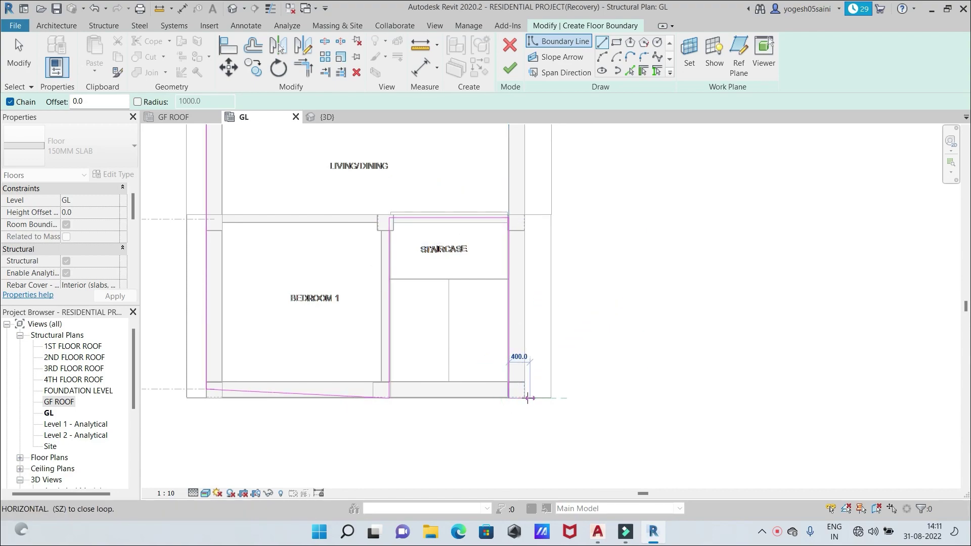
{"action": "left_click", "coordinate": [525, 397]}
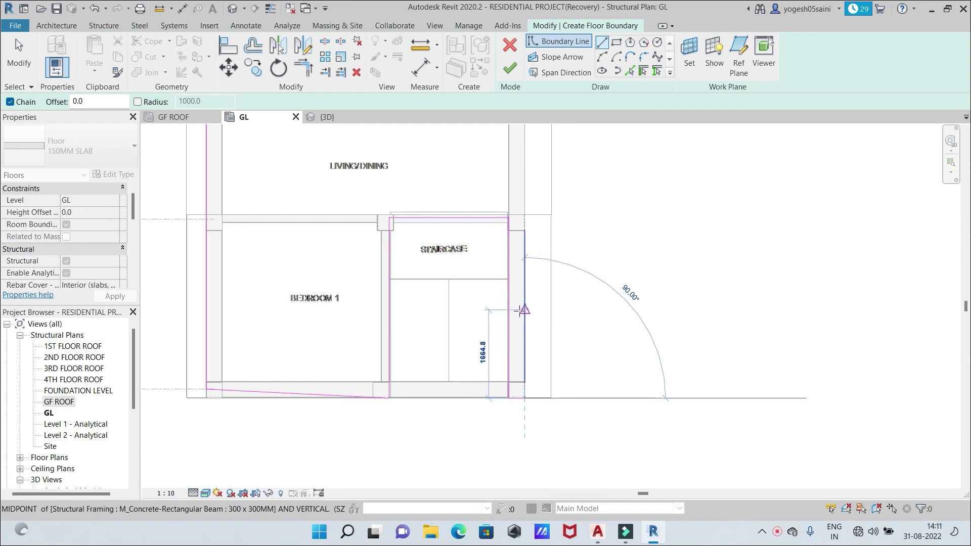
Close the GL boundary up the outer edge past the toilet and kitchen to the starting corner, and end the line chain
{"action": "scroll", "coordinate": [527, 455], "scroll_direction": "down", "scroll_amount": 4}
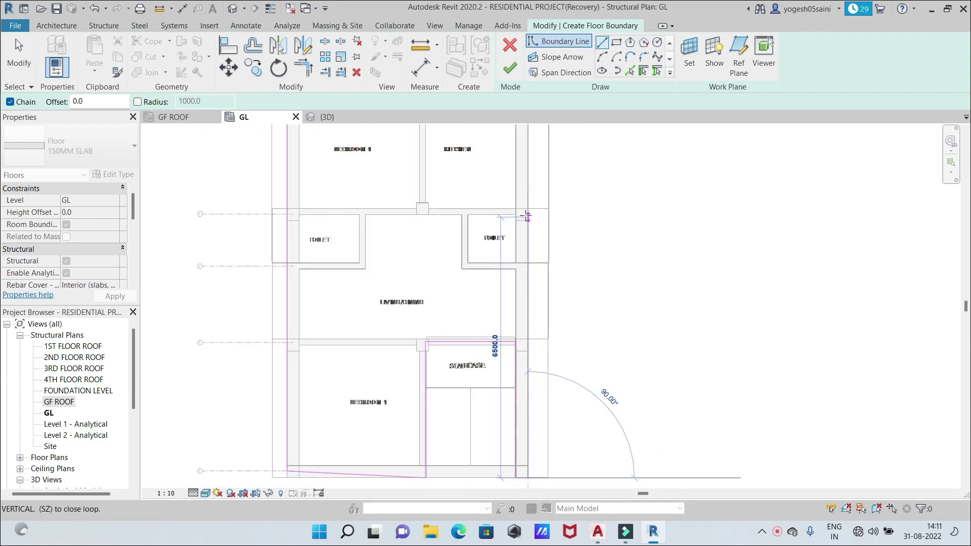
{"action": "scroll", "coordinate": [527, 215], "scroll_direction": "down", "scroll_amount": 1}
{"action": "middle_click_drag", "start_coordinate": [532, 216], "coordinate": [507, 332]}
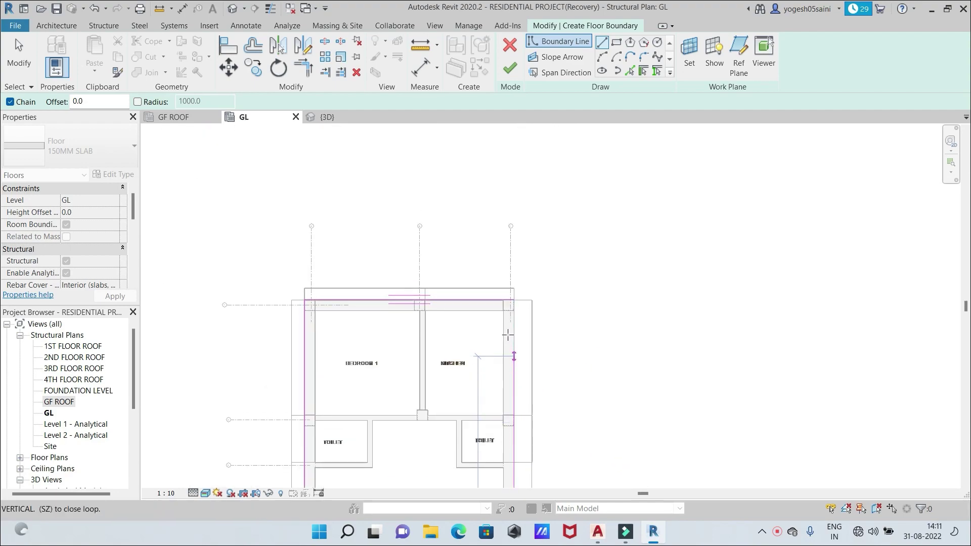
{"action": "left_click", "coordinate": [512, 300]}
{"action": "right_click", "coordinate": [513, 302]}
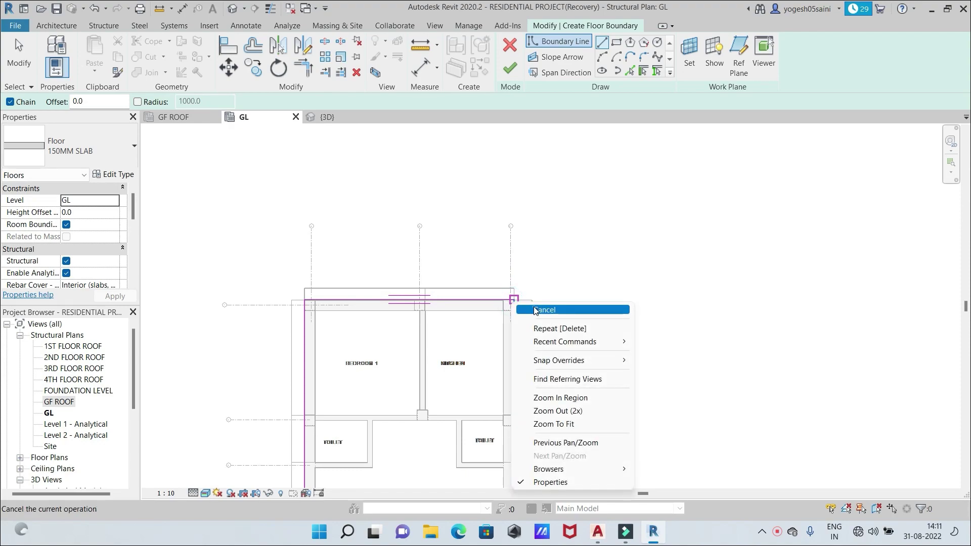
{"action": "left_click", "coordinate": [535, 310]}
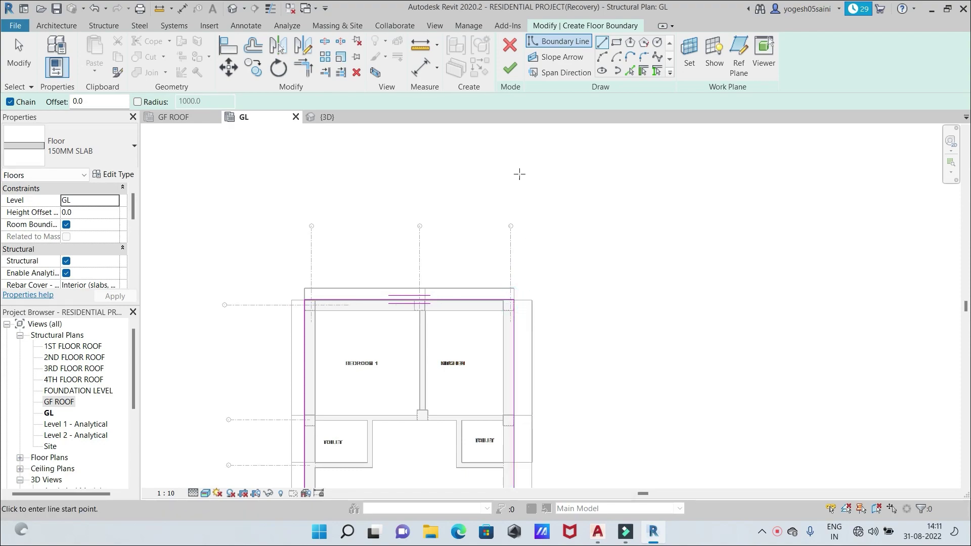
Finish the GL floor sketch, accepting the overlap warnings, and show the model in the 3D view
{"action": "left_click", "coordinate": [512, 68]}
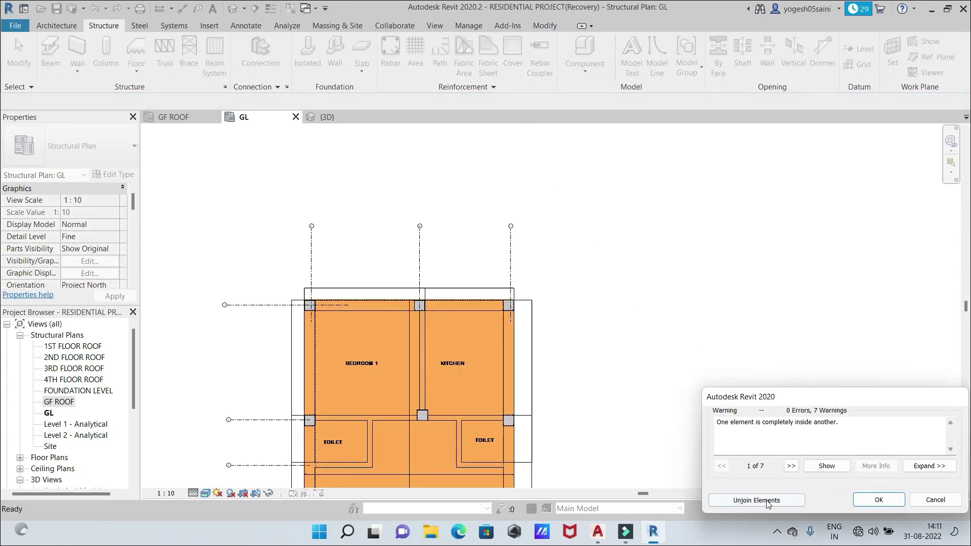
{"action": "left_click", "coordinate": [879, 500]}
{"action": "scroll", "coordinate": [629, 277], "scroll_direction": "down", "scroll_amount": 2}
{"action": "scroll", "coordinate": [637, 290], "scroll_direction": "down", "scroll_amount": 3}
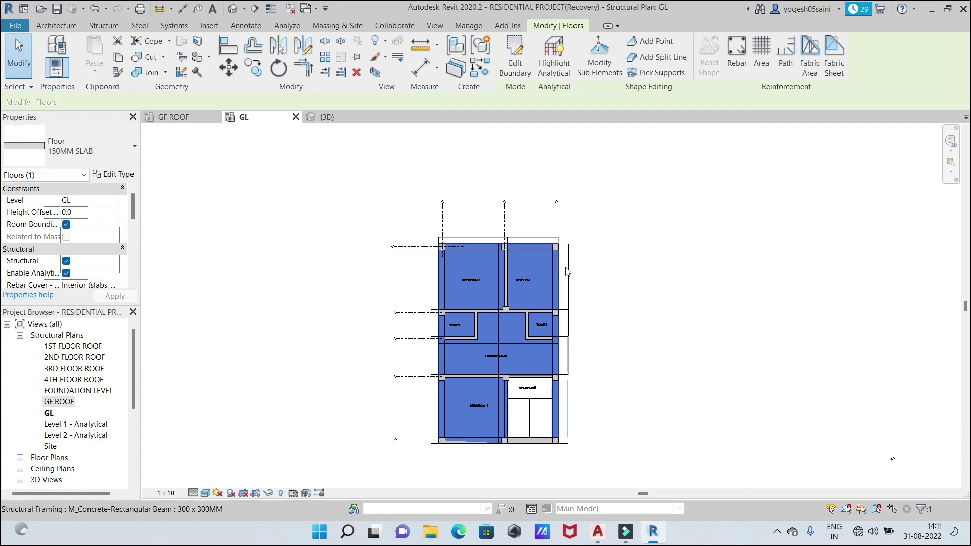
{"action": "left_click", "coordinate": [326, 116]}
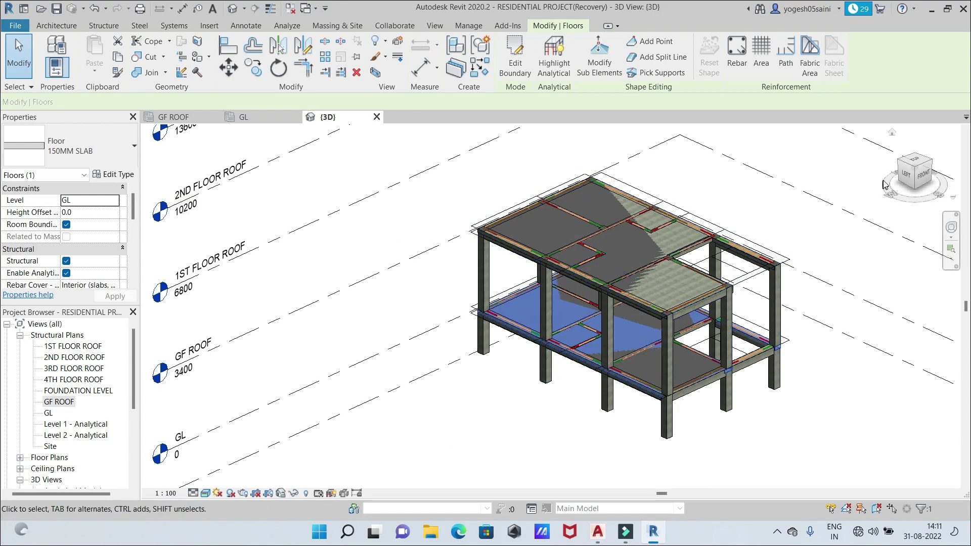
{"action": "left_click_drag", "start_coordinate": [905, 174], "coordinate": [939, 167]}
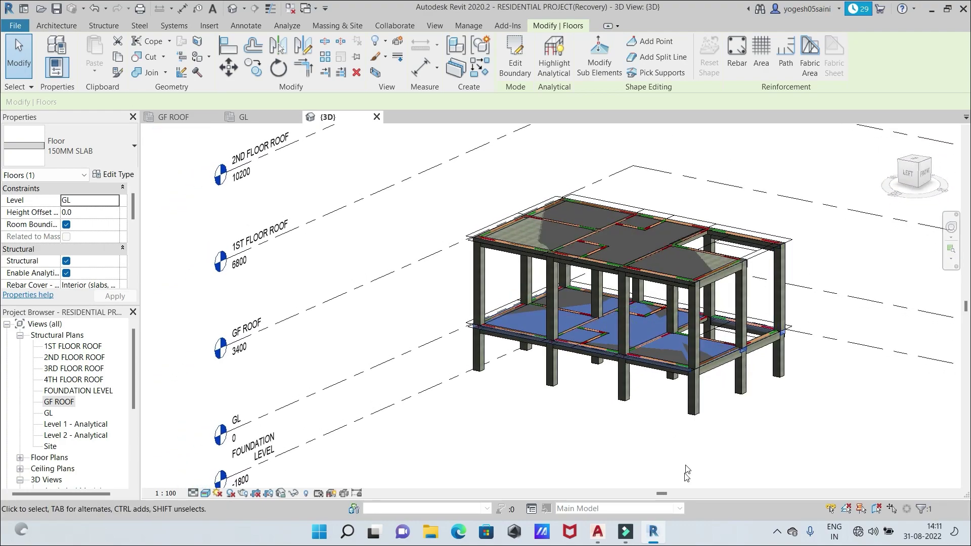
{"action": "left_click", "coordinate": [713, 420]}
{"action": "scroll", "coordinate": [715, 409], "scroll_direction": "up", "scroll_amount": 2}
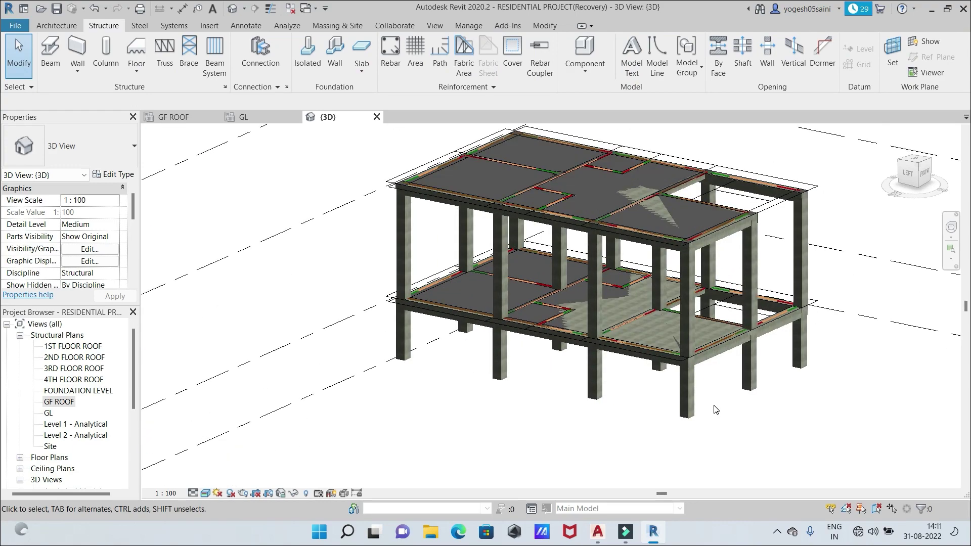
{"action": "mouse_move", "coordinate": [741, 406]}
{"action": "middle_mouse_down"}
{"action": "mouse_move", "coordinate": [744, 433]}
{"action": "mouse_move", "coordinate": [754, 419]}
{"action": "middle_mouse_up"}
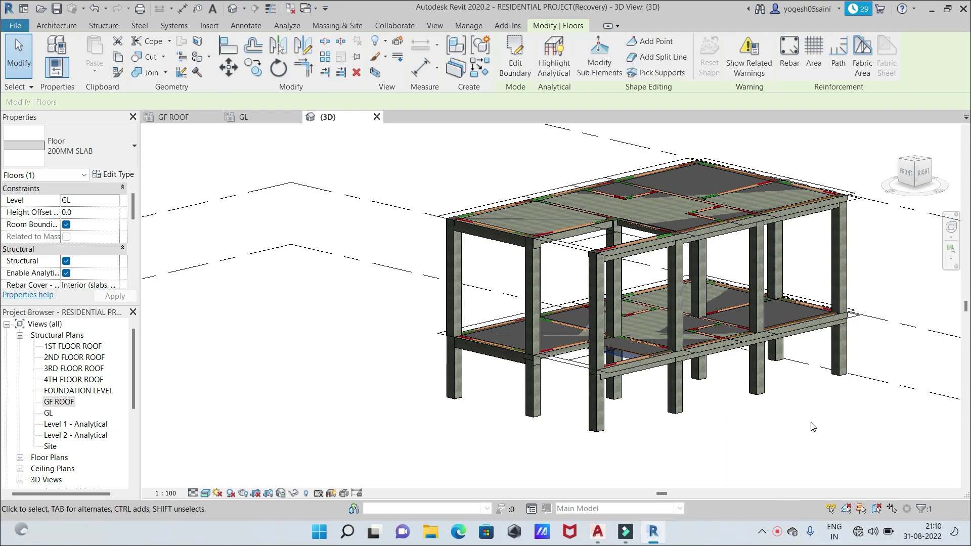
{"action": "middle_click_drag", "start_coordinate": [813, 427], "coordinate": [729, 438]}
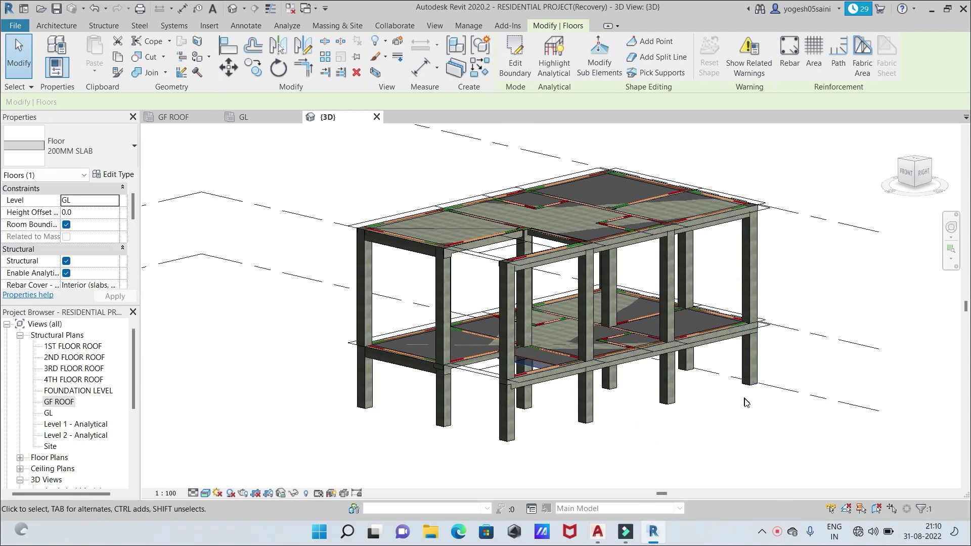
Delete the 200MM SLAB floor at the upper end of the staircase in the GL plan
{"action": "left_click", "coordinate": [262, 118]}
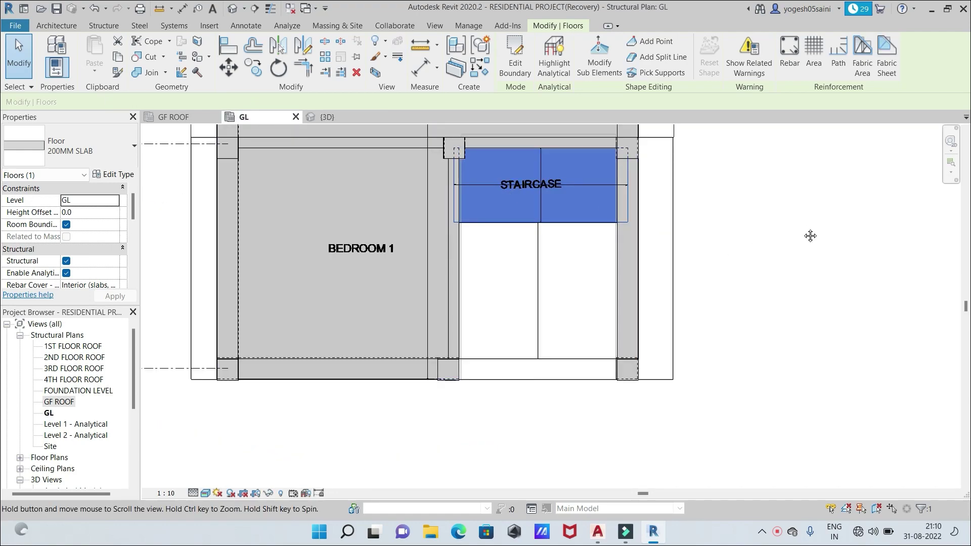
{"action": "middle_click_drag", "start_coordinate": [809, 234], "coordinate": [789, 290]}
{"action": "left_click", "coordinate": [767, 283]}
{"action": "scroll", "coordinate": [702, 292], "scroll_direction": "down", "scroll_amount": 2}
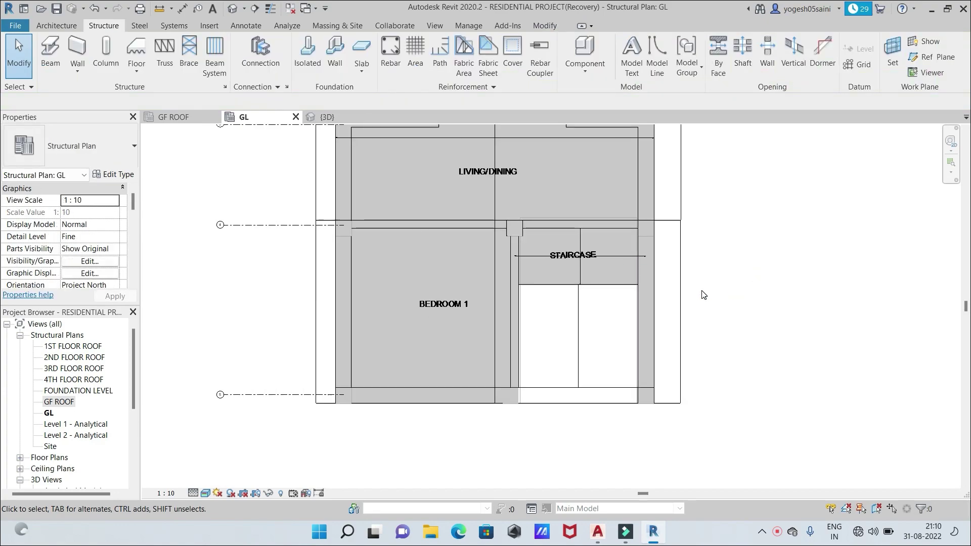
{"action": "right_click", "coordinate": [599, 286]}
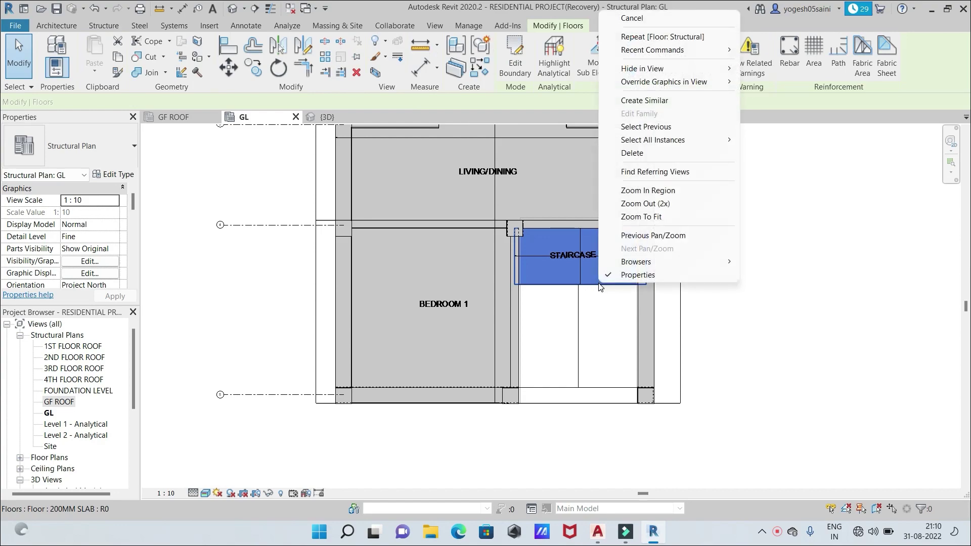
{"action": "left_click", "coordinate": [631, 152]}
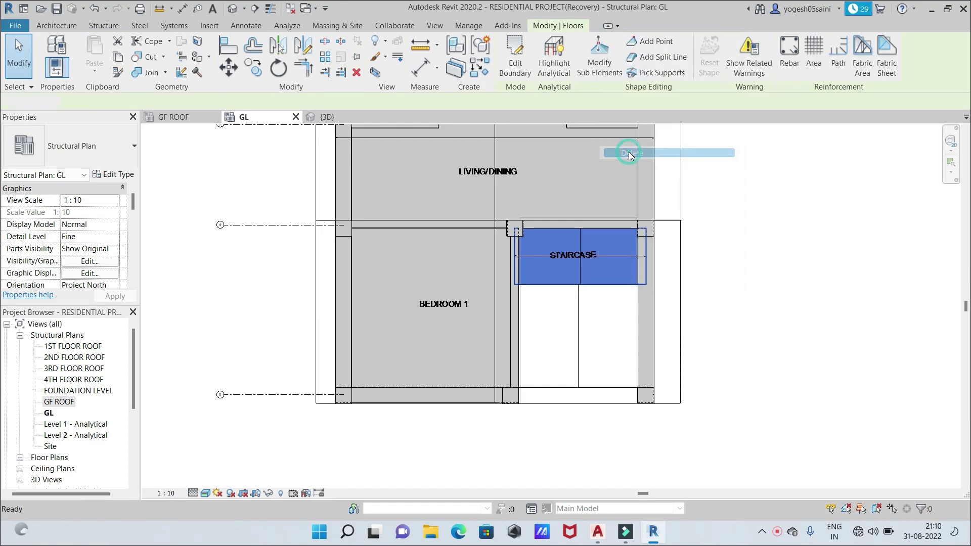
Start a new structural floor on the GL level with the floor type 200MM SLAB
{"action": "scroll", "coordinate": [809, 250], "scroll_direction": "down", "scroll_amount": 3}
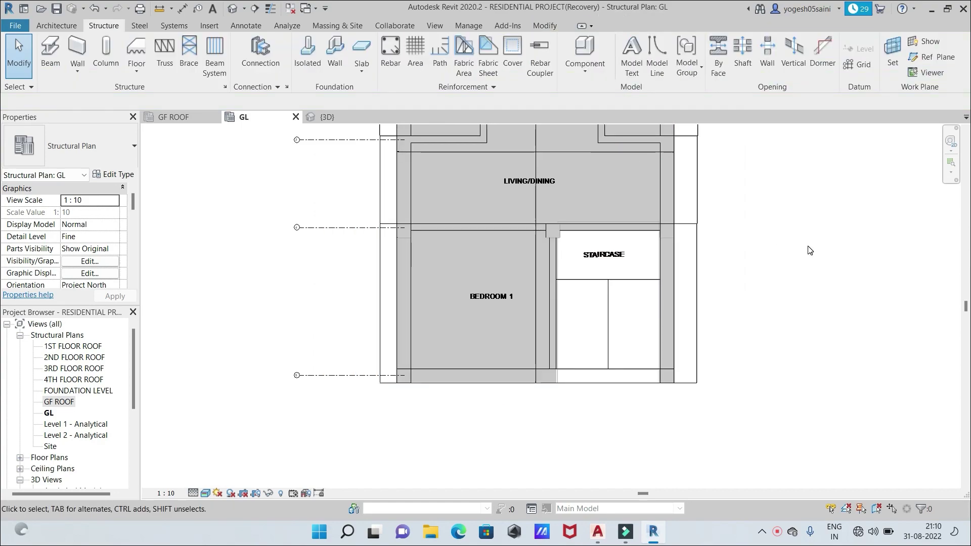
{"action": "middle_click_drag", "start_coordinate": [811, 249], "coordinate": [722, 319]}
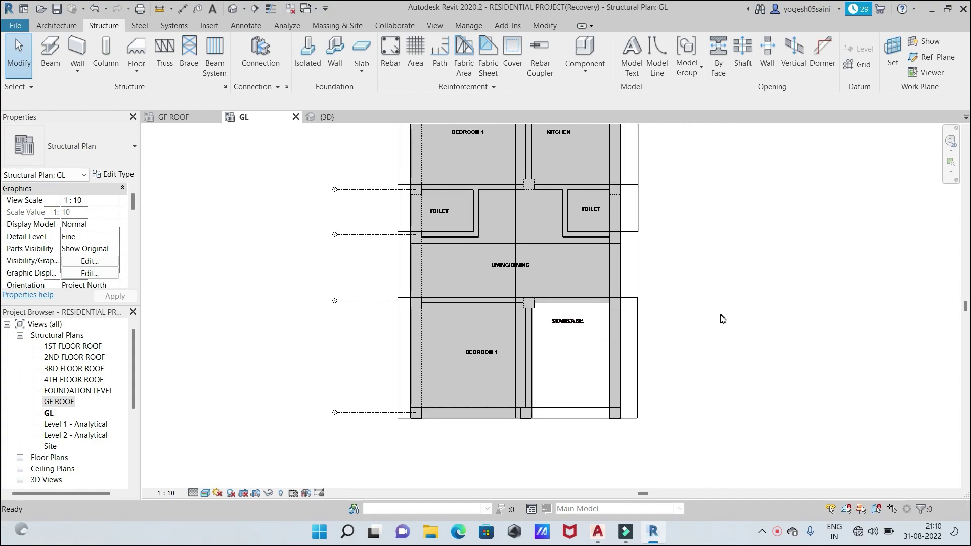
{"action": "scroll", "coordinate": [750, 267], "scroll_direction": "down", "scroll_amount": 2}
{"action": "middle_click_drag", "start_coordinate": [752, 266], "coordinate": [705, 299]}
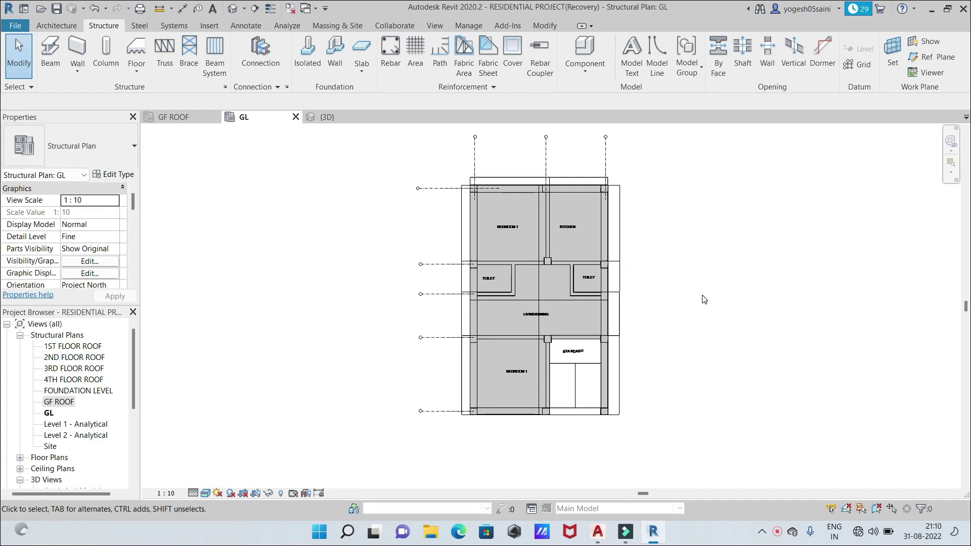
{"action": "left_click", "coordinate": [135, 75]}
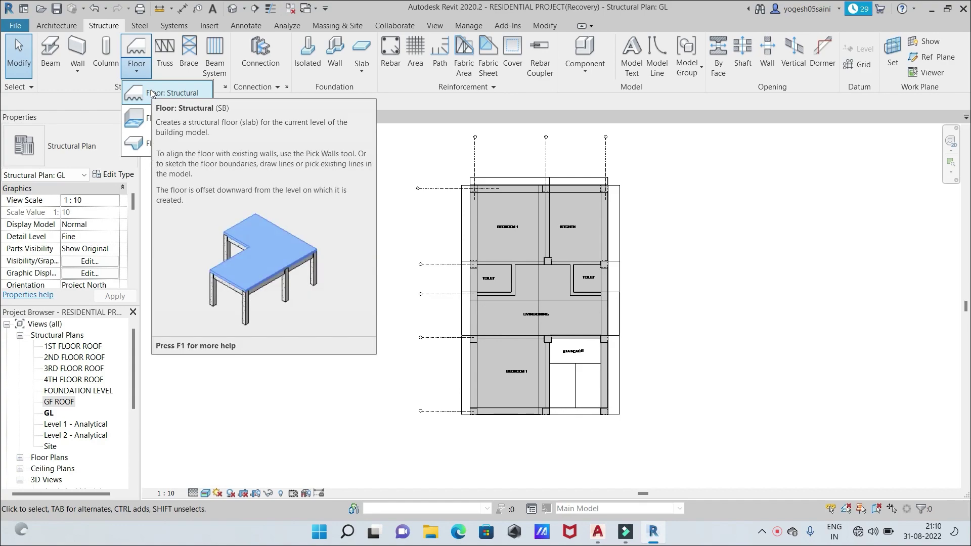
{"action": "left_click", "coordinate": [153, 92]}
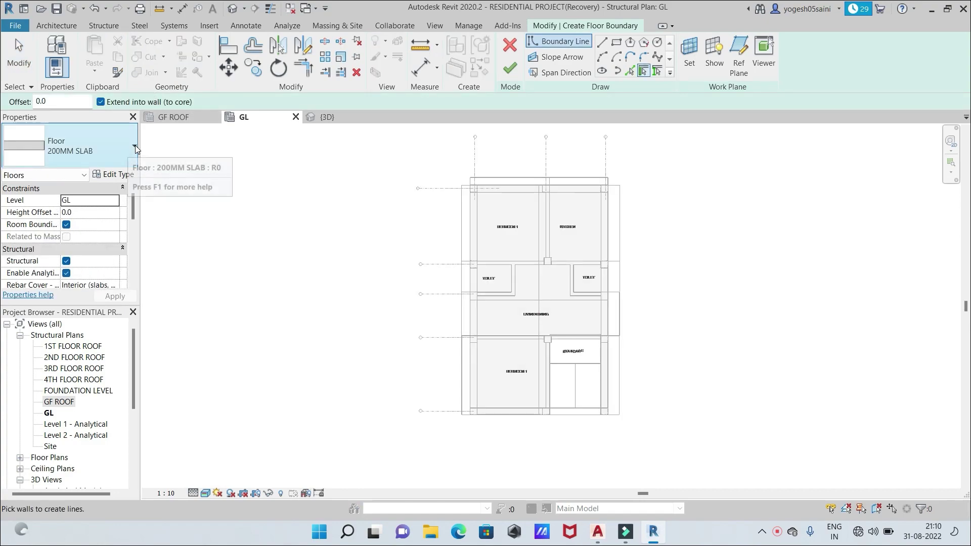
{"action": "left_click", "coordinate": [135, 145]}
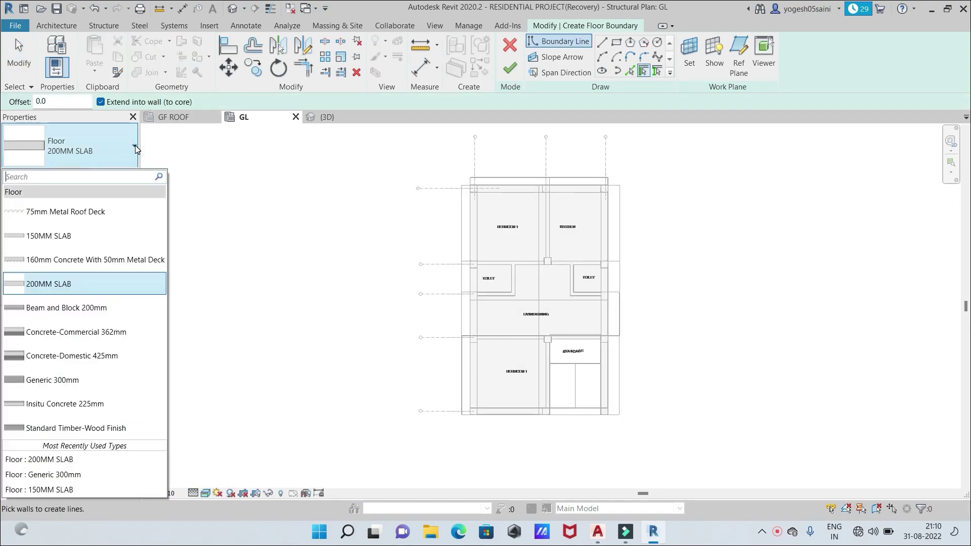
{"action": "left_click", "coordinate": [95, 284]}
Sketch a rectangular slab boundary about 2479 by 1050 mm over the staircase landing, between the beam centrelines, and finish the floor
{"action": "scroll", "coordinate": [655, 345], "scroll_direction": "up", "scroll_amount": 5}
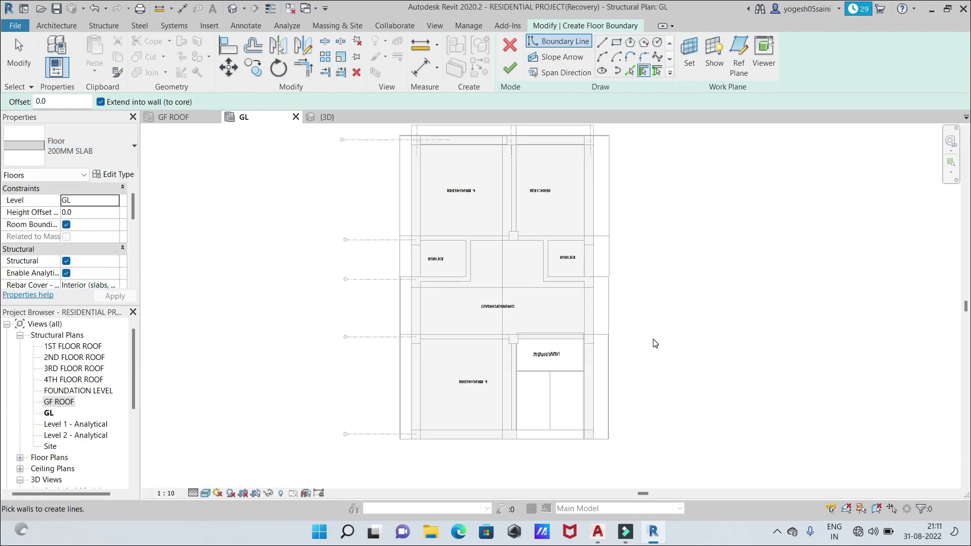
{"action": "mouse_move", "coordinate": [648, 341]}
{"action": "middle_mouse_down"}
{"action": "mouse_move", "coordinate": [671, 281]}
{"action": "mouse_move", "coordinate": [658, 281]}
{"action": "middle_mouse_up"}
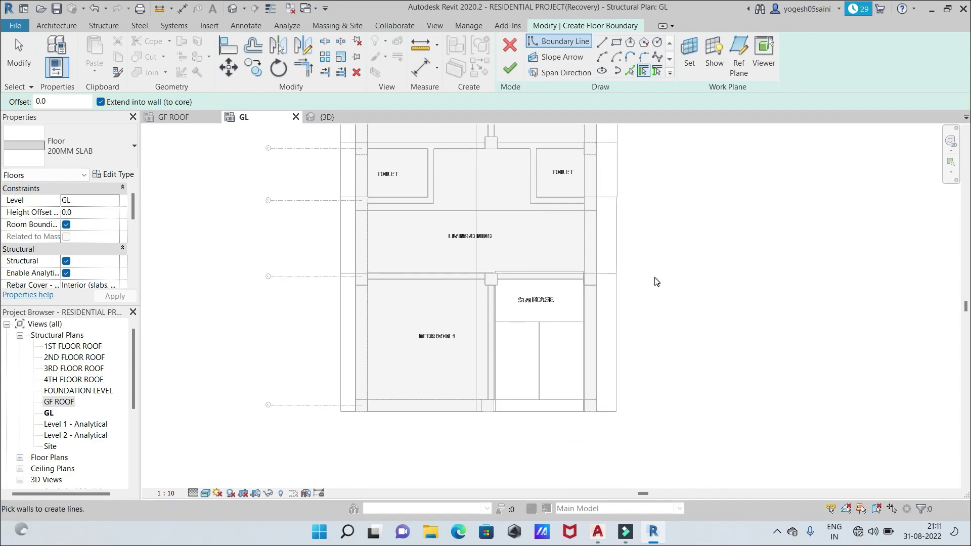
{"action": "scroll", "coordinate": [658, 273], "scroll_direction": "up", "scroll_amount": 1}
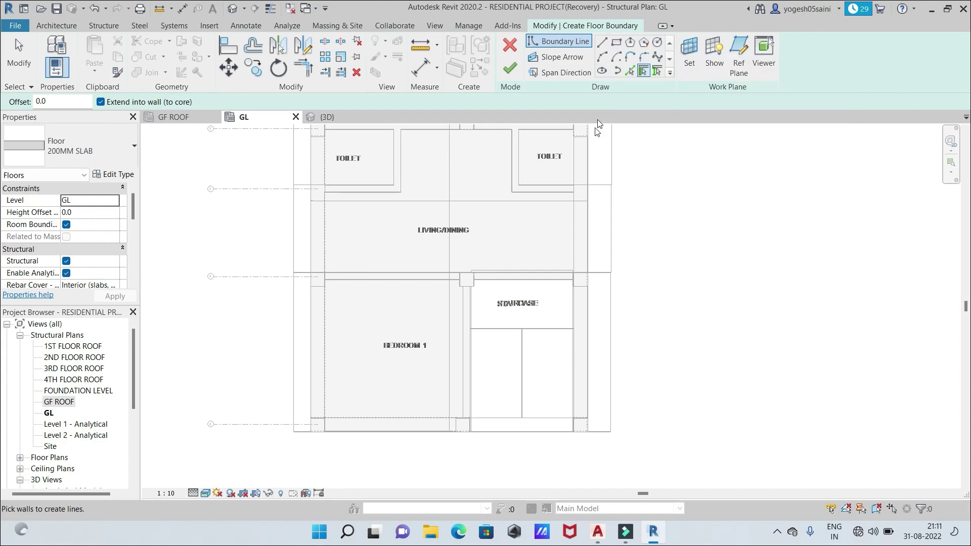
{"action": "scroll", "coordinate": [497, 296], "scroll_direction": "up", "scroll_amount": 4}
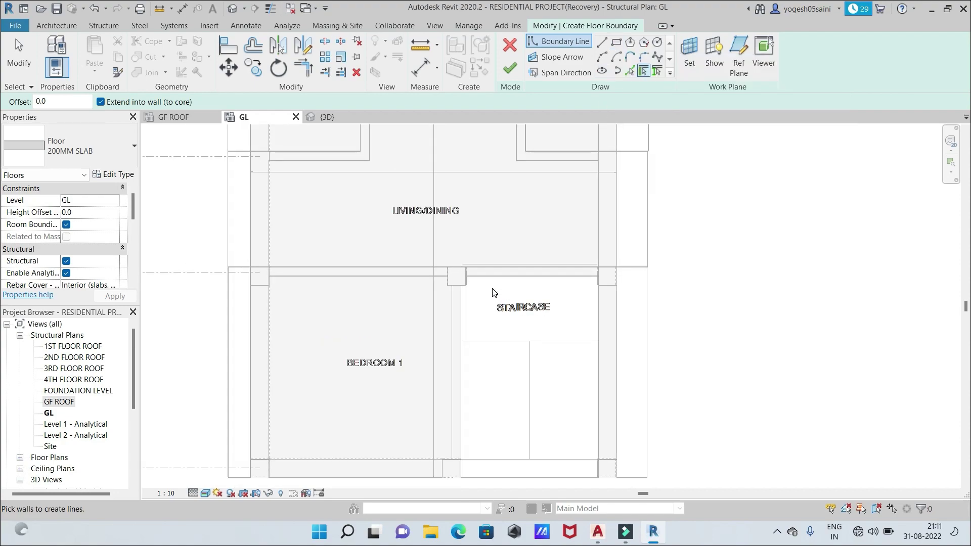
{"action": "left_click", "coordinate": [616, 43]}
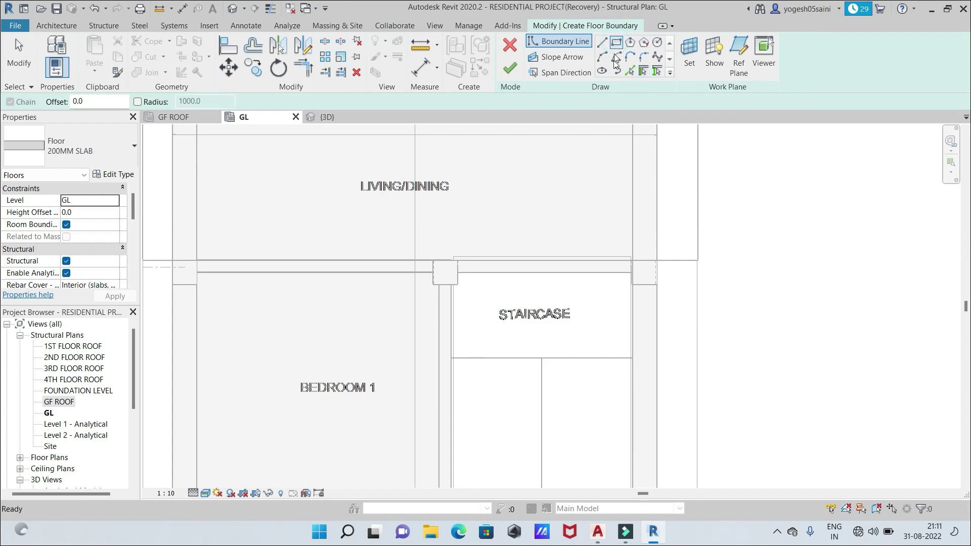
{"action": "left_click", "coordinate": [445, 274]}
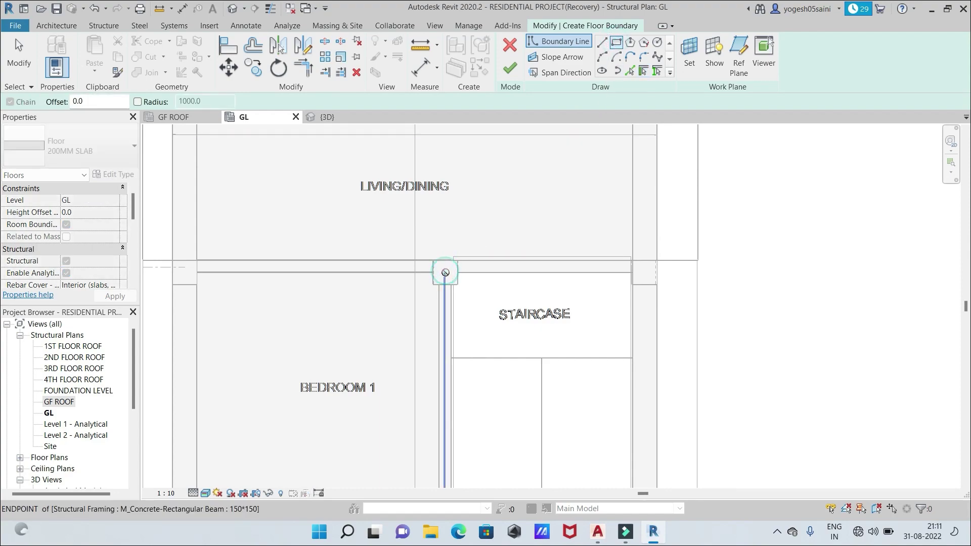
{"action": "left_click", "coordinate": [645, 357]}
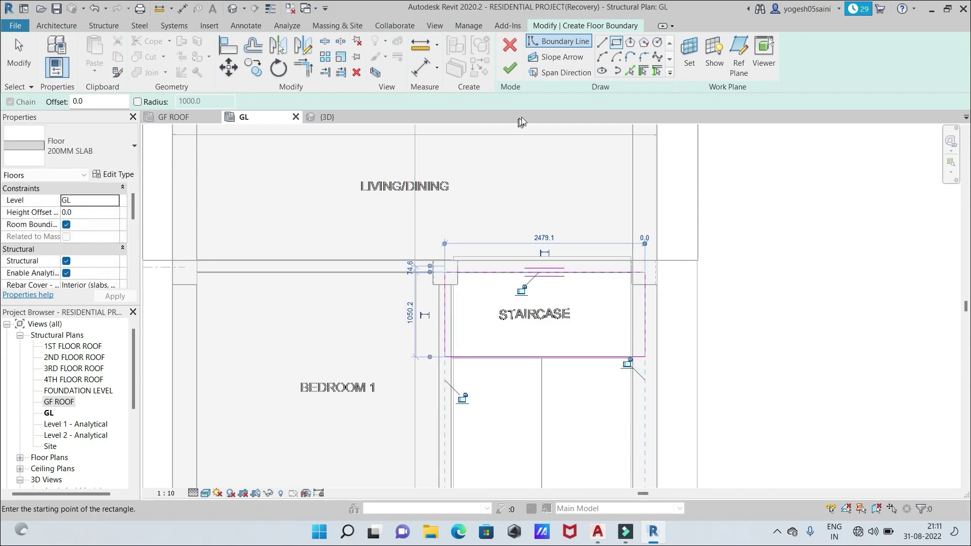
{"action": "left_click", "coordinate": [510, 69]}
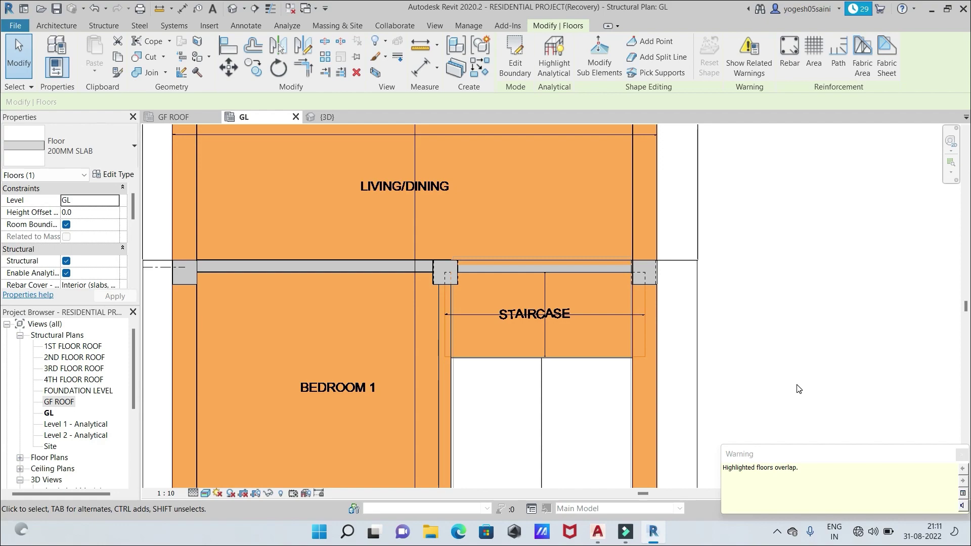
Select the new 200MM SLAB floor at the staircase landing and open its boundary for editing
{"action": "scroll", "coordinate": [798, 389], "scroll_direction": "up", "scroll_amount": 3}
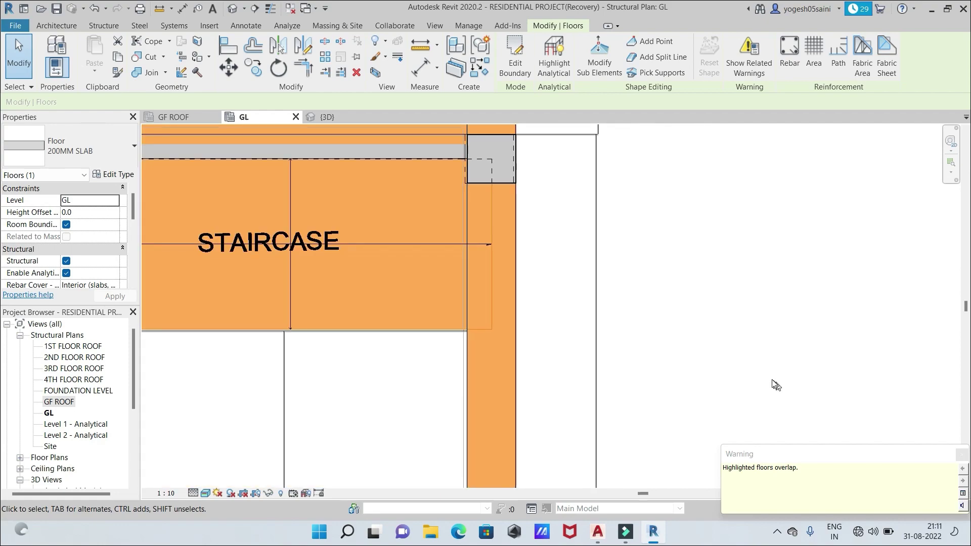
{"action": "scroll", "coordinate": [763, 373], "scroll_direction": "up", "scroll_amount": 1}
{"action": "scroll", "coordinate": [719, 358], "scroll_direction": "down", "scroll_amount": 3}
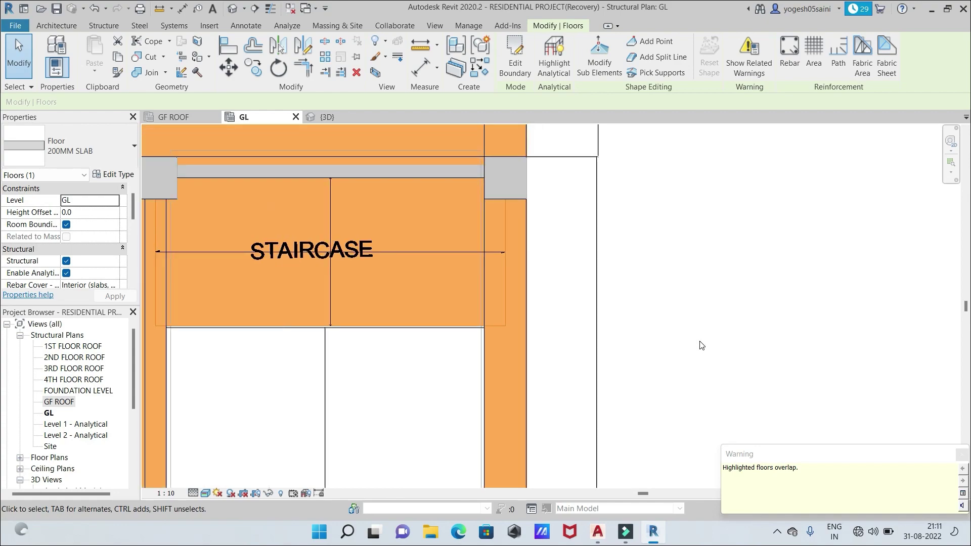
{"action": "middle_click_drag", "start_coordinate": [717, 354], "coordinate": [757, 341]}
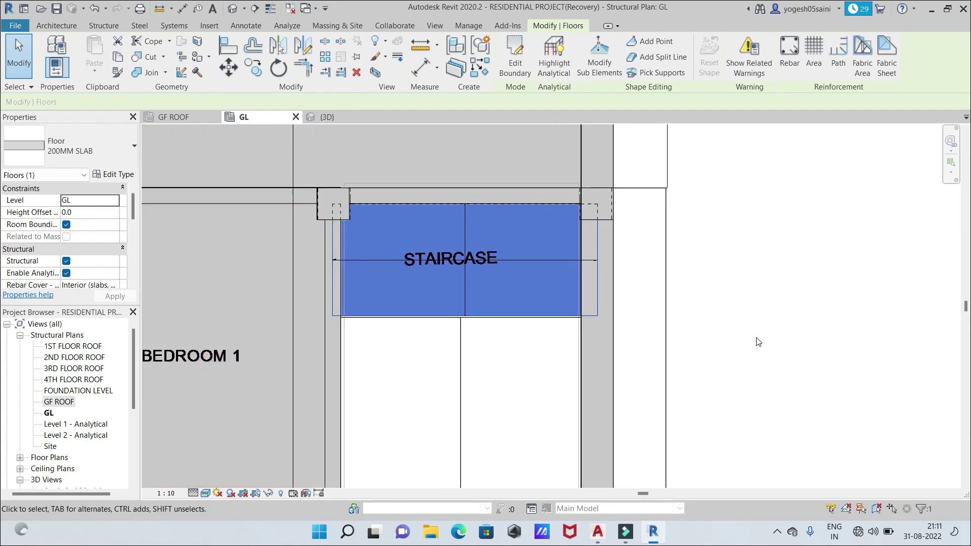
{"action": "left_click", "coordinate": [517, 309]}
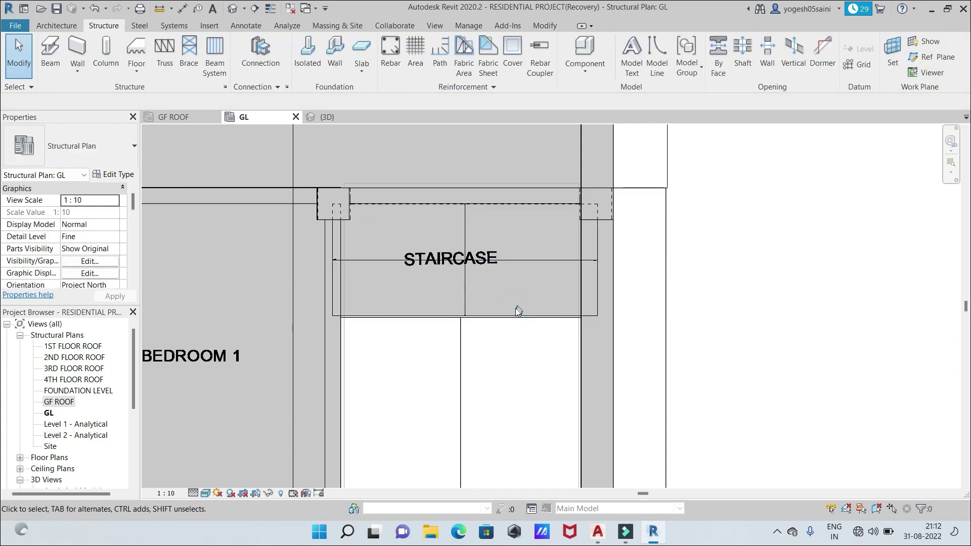
{"action": "left_click", "coordinate": [506, 316]}
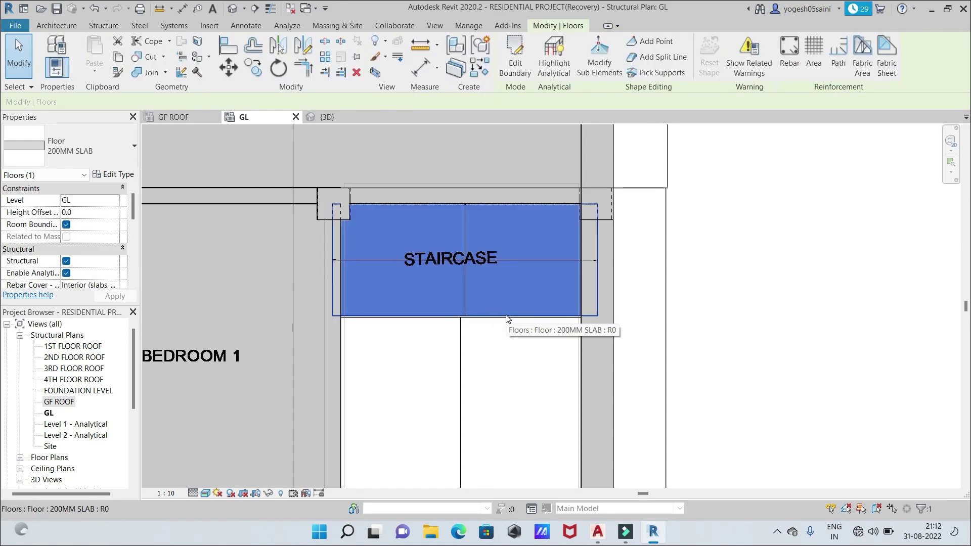
{"action": "left_click", "coordinate": [515, 290]}
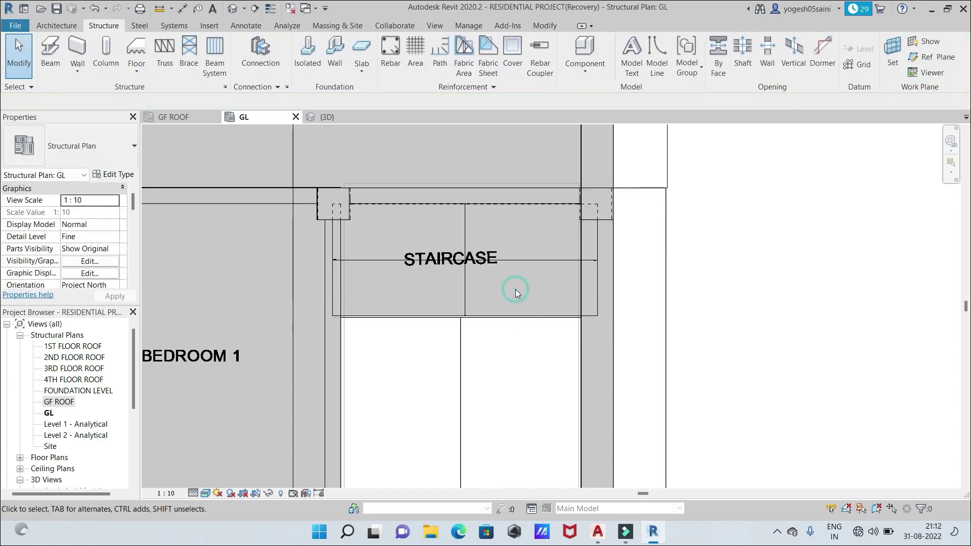
{"action": "left_click", "coordinate": [508, 317]}
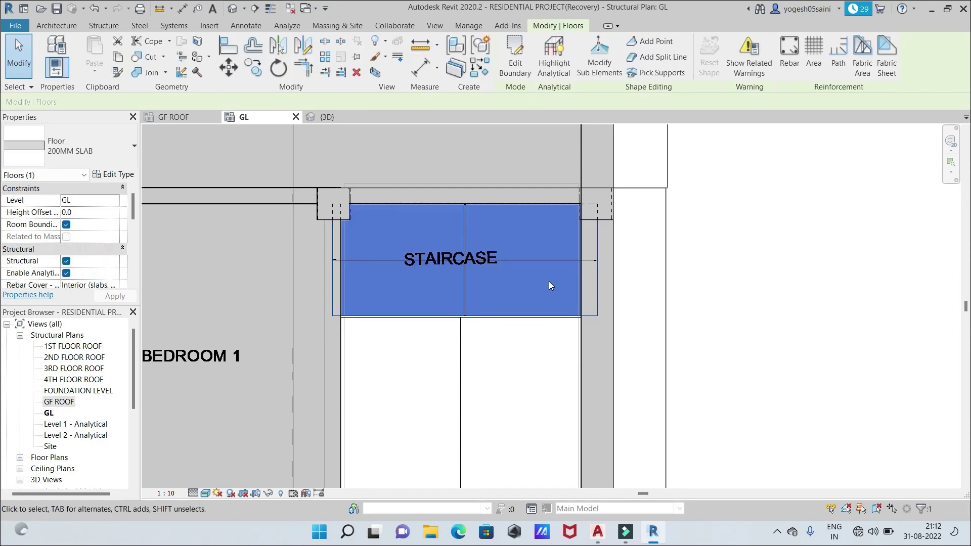
{"action": "left_click", "coordinate": [514, 56]}
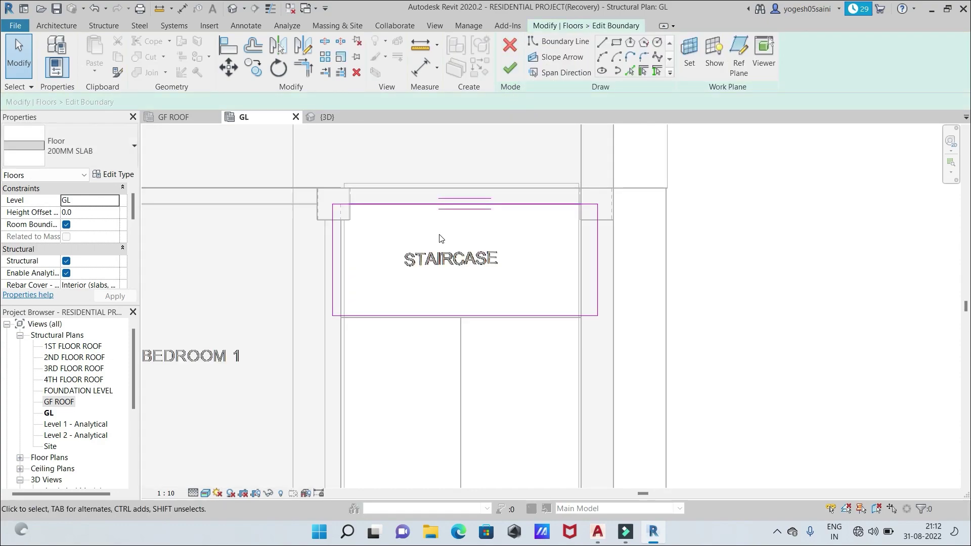
Move the landing boundary's bedroom-side line about 76.5 mm inward to the beam's staircase face
{"action": "left_click", "coordinate": [333, 271]}
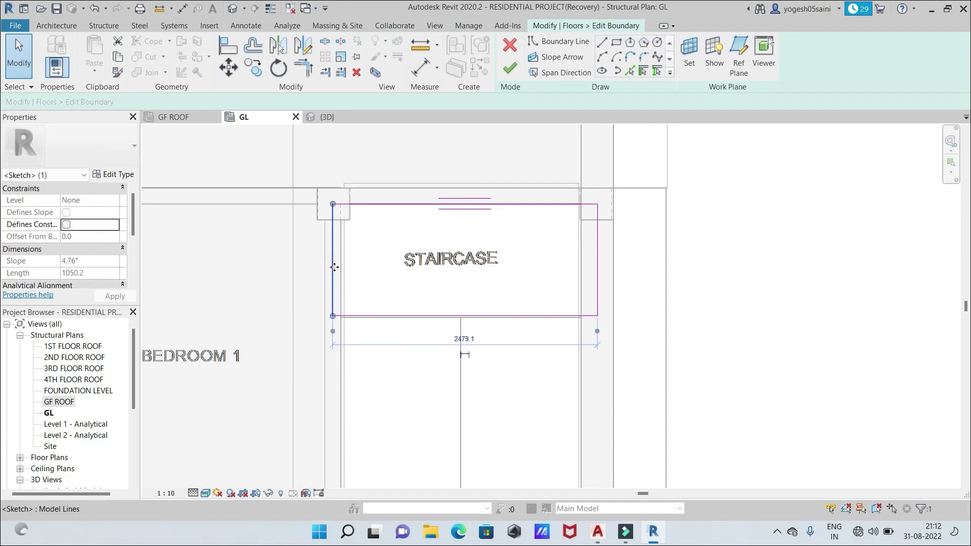
{"action": "left_click_drag", "start_coordinate": [333, 204], "coordinate": [334, 203]}
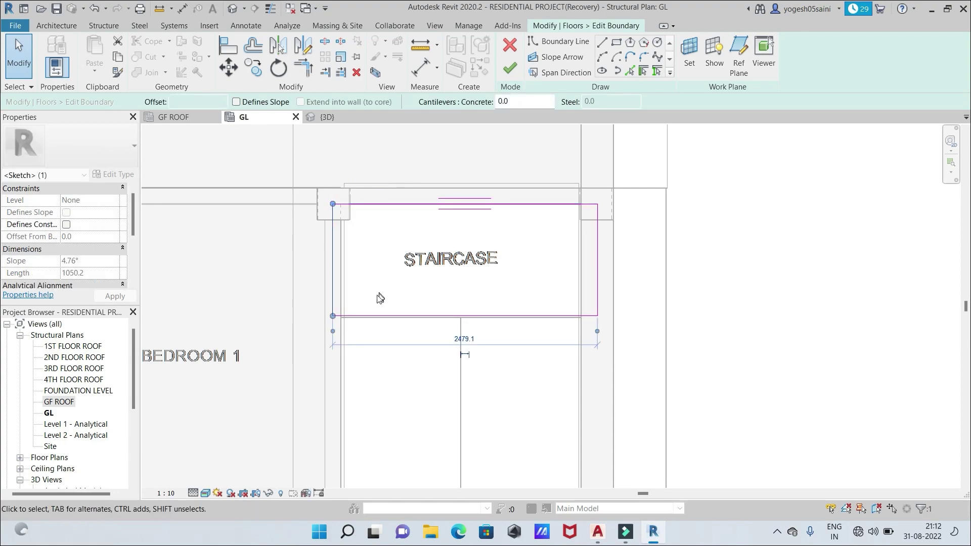
{"action": "left_click", "coordinate": [332, 285]}
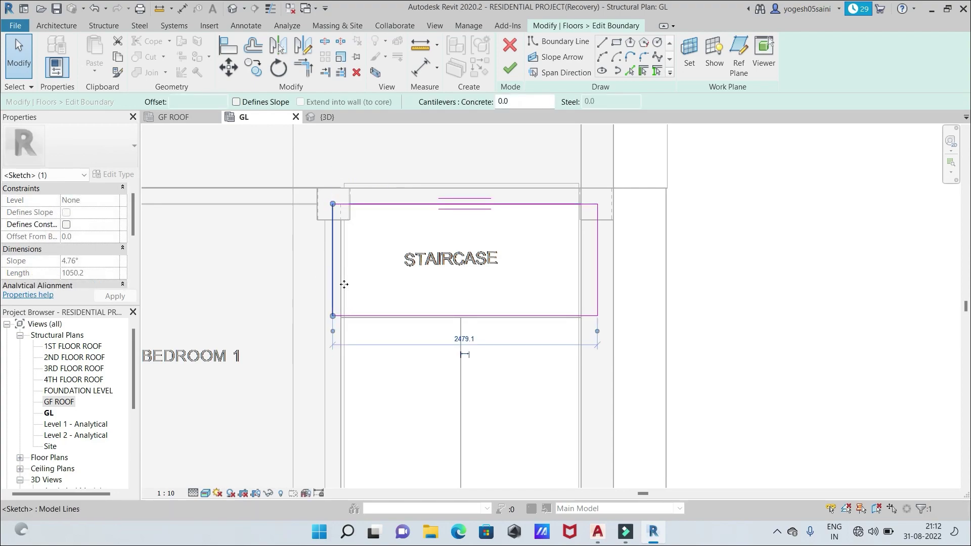
{"action": "left_click_drag", "start_coordinate": [348, 284], "coordinate": [345, 285]}
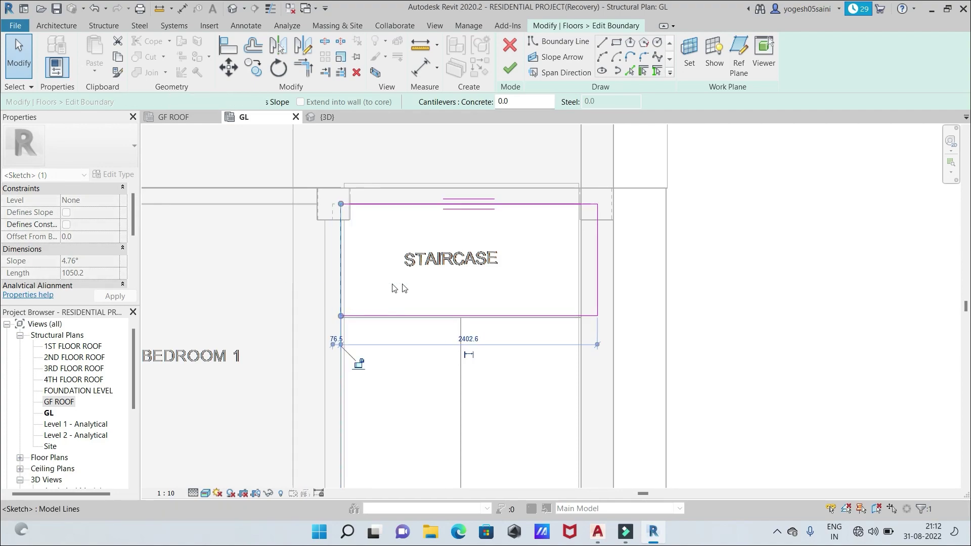
Move the staircase landing's outer boundary line about 152.6 mm inward to the outer beam's staircase face and finish the floor edit
{"action": "left_click", "coordinate": [597, 256]}
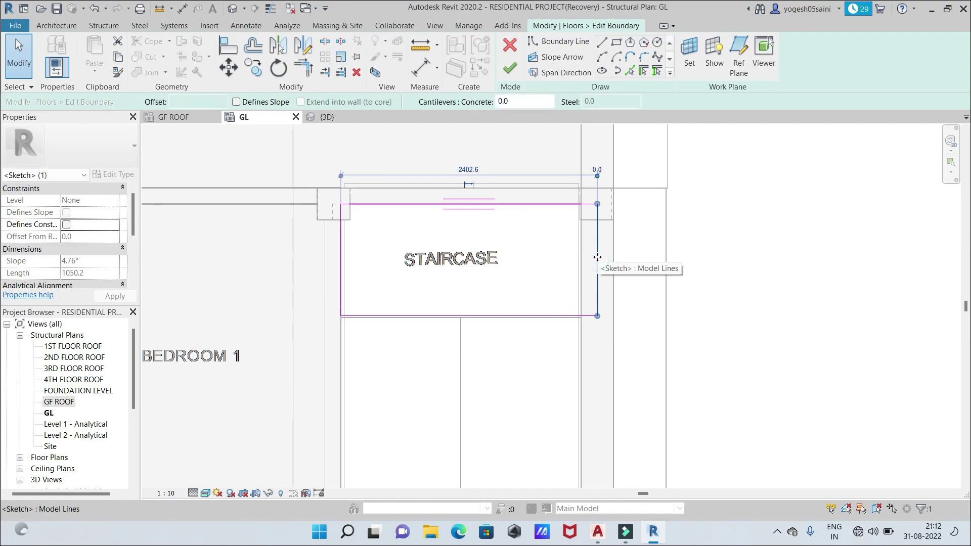
{"action": "left_click_drag", "start_coordinate": [597, 256], "coordinate": [577, 260]}
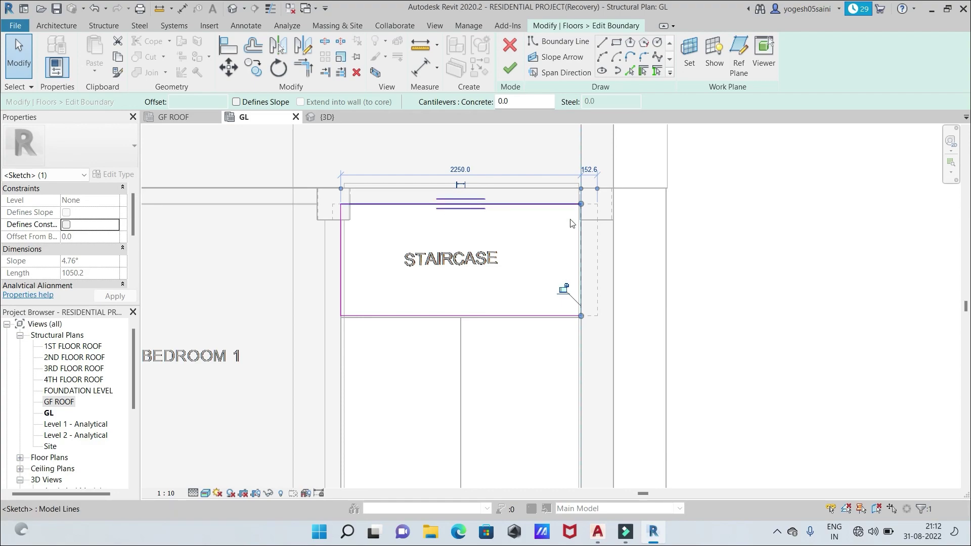
{"action": "left_click", "coordinate": [509, 73]}
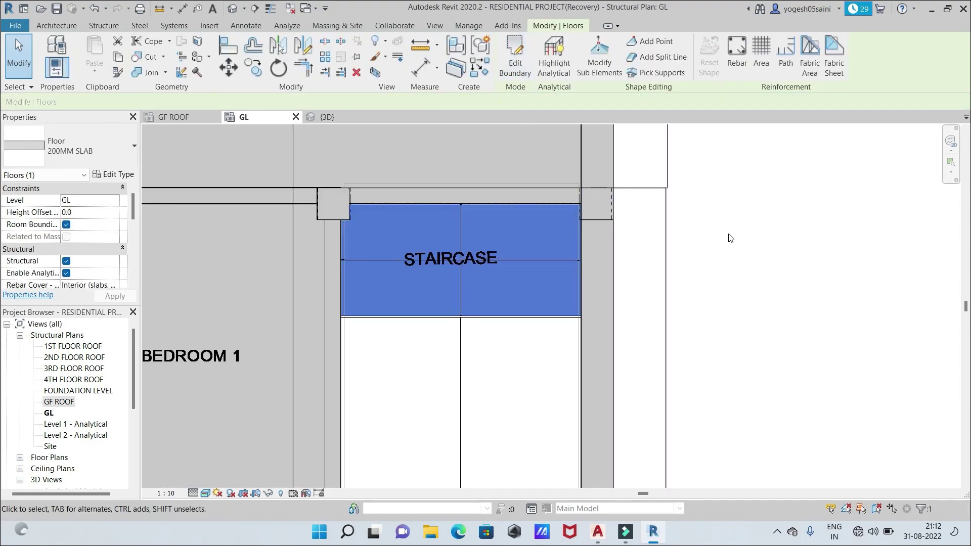
Inspect the staircase landing slab and how it sits between the beams in the 3D view
{"action": "scroll", "coordinate": [730, 238], "scroll_direction": "down", "scroll_amount": 5}
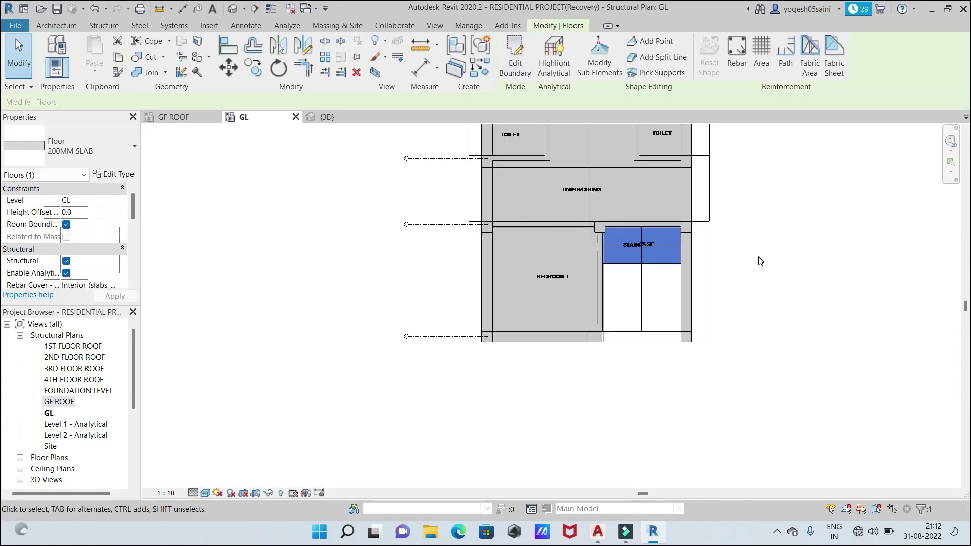
{"action": "middle_click_drag", "start_coordinate": [761, 261], "coordinate": [704, 280]}
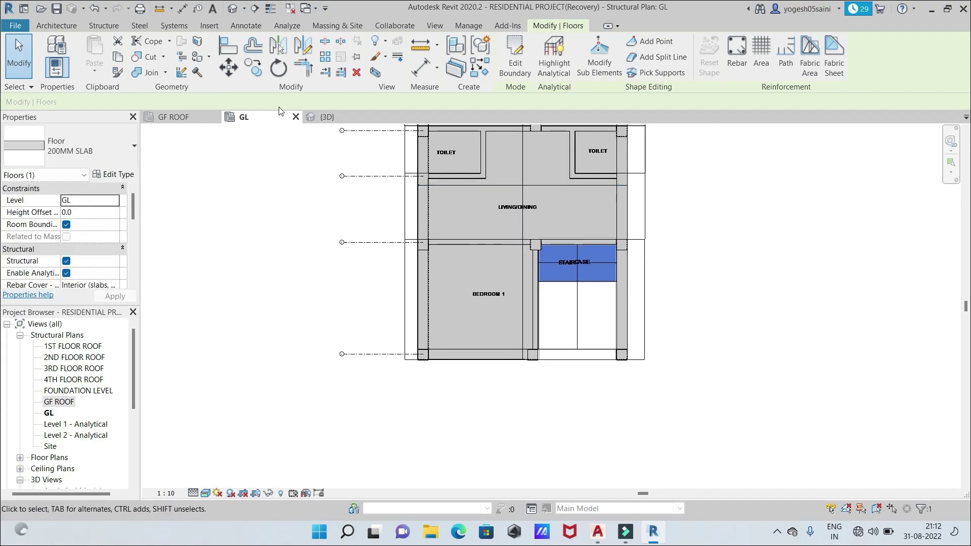
{"action": "left_click", "coordinate": [329, 117]}
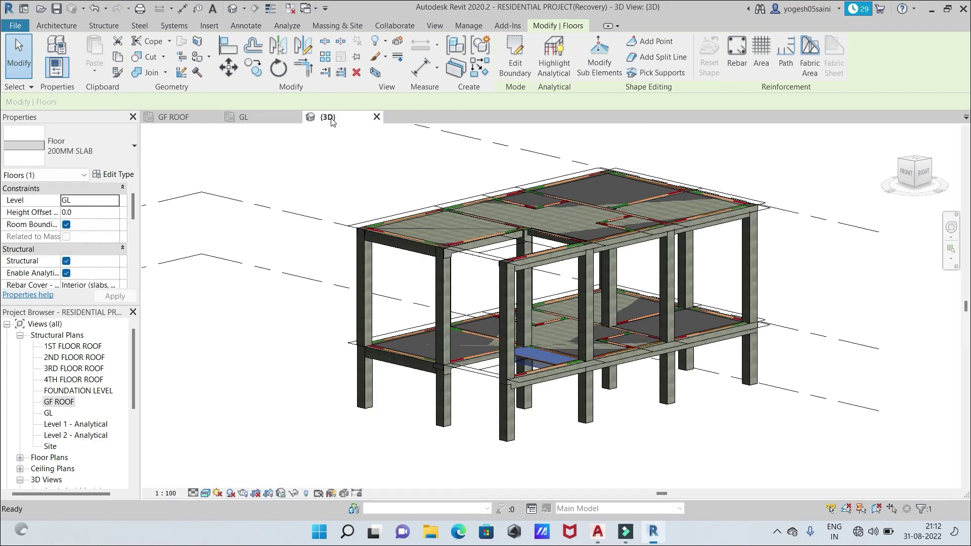
{"action": "scroll", "coordinate": [566, 367], "scroll_direction": "up", "scroll_amount": 3}
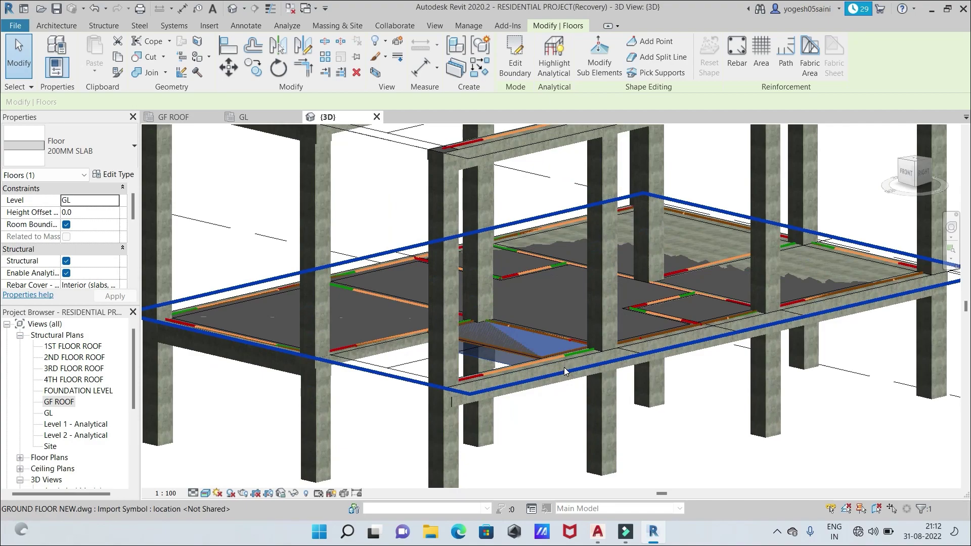
{"action": "left_click", "coordinate": [708, 417]}
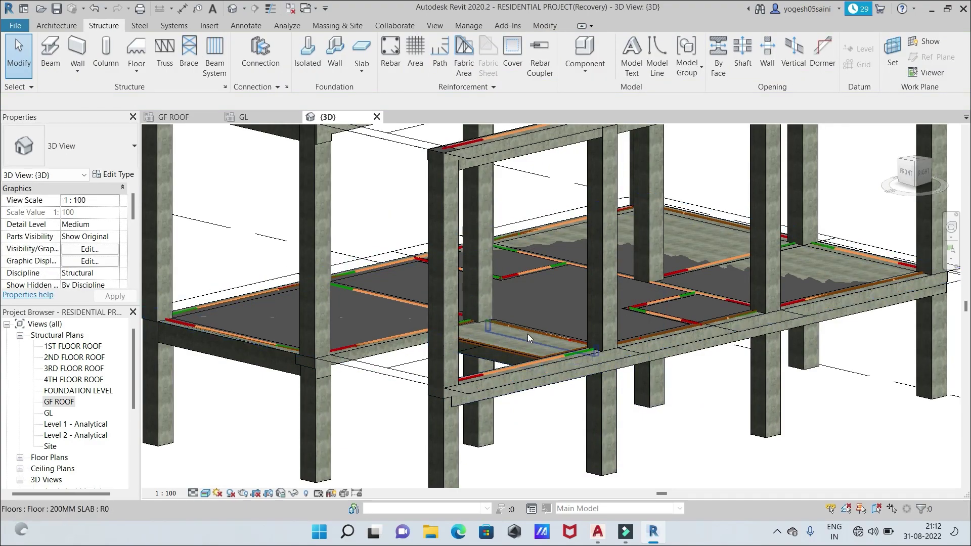
{"action": "scroll", "coordinate": [567, 429], "scroll_direction": "down", "scroll_amount": 3}
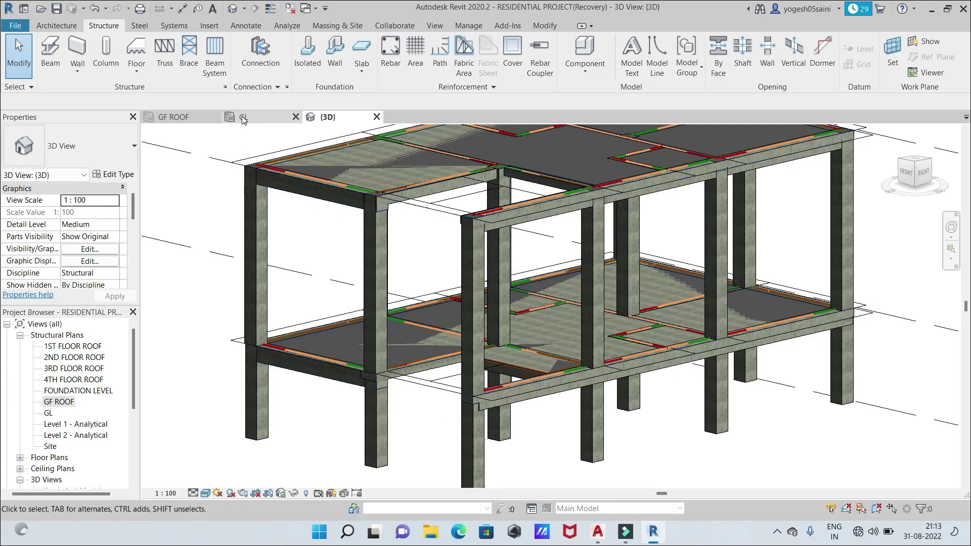
Return to the GL plan and start a new structural floor of type 200MM SLAB
{"action": "left_click", "coordinate": [257, 116]}
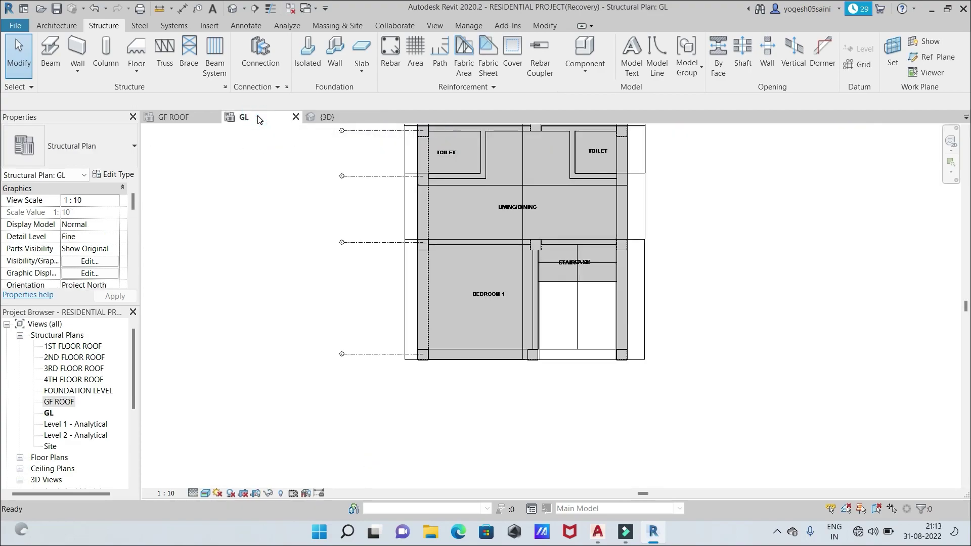
{"action": "scroll", "coordinate": [680, 301], "scroll_direction": "up", "scroll_amount": 1}
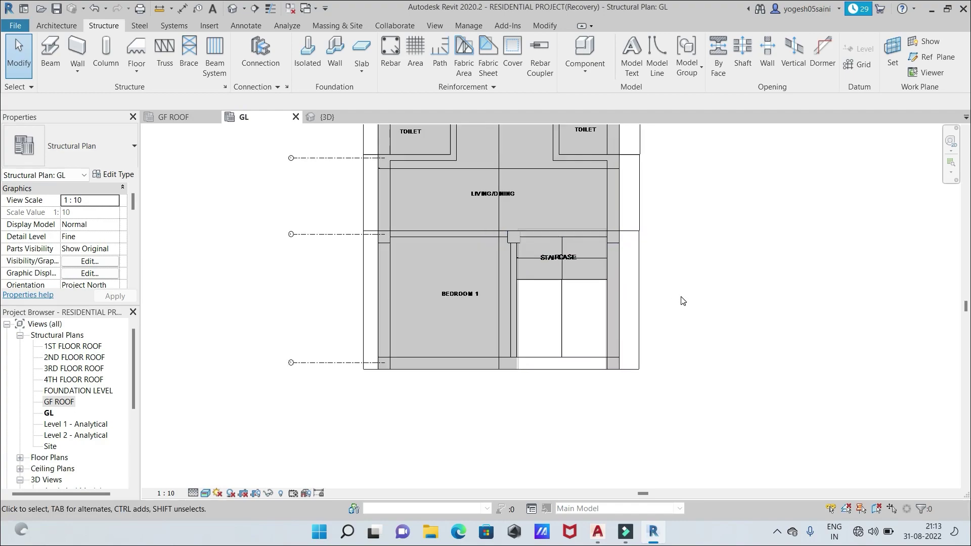
{"action": "scroll", "coordinate": [667, 306], "scroll_direction": "down", "scroll_amount": 1}
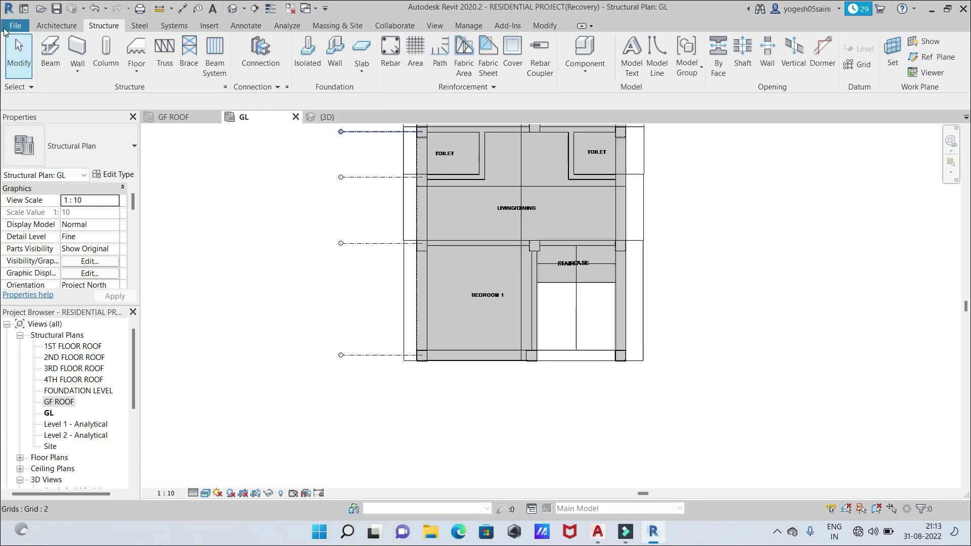
{"action": "left_click", "coordinate": [136, 70]}
{"action": "left_click", "coordinate": [156, 94]}
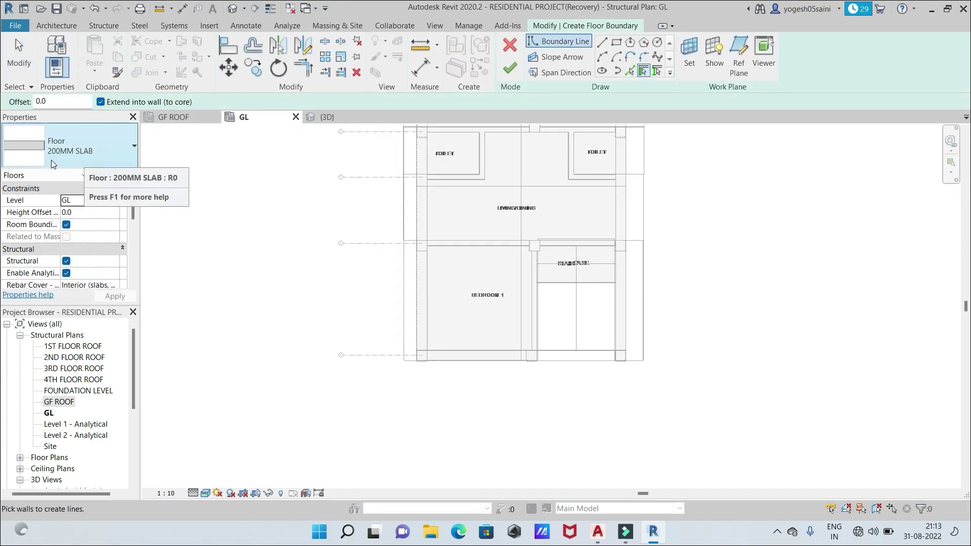
Sketch a rectangular slab boundary about 2600 by 1200 mm outside the staircase opening, starting from the front beam's endpoint, and finish the floor
{"action": "left_click", "coordinate": [616, 42]}
{"action": "scroll", "coordinate": [554, 404], "scroll_direction": "up", "scroll_amount": 1}
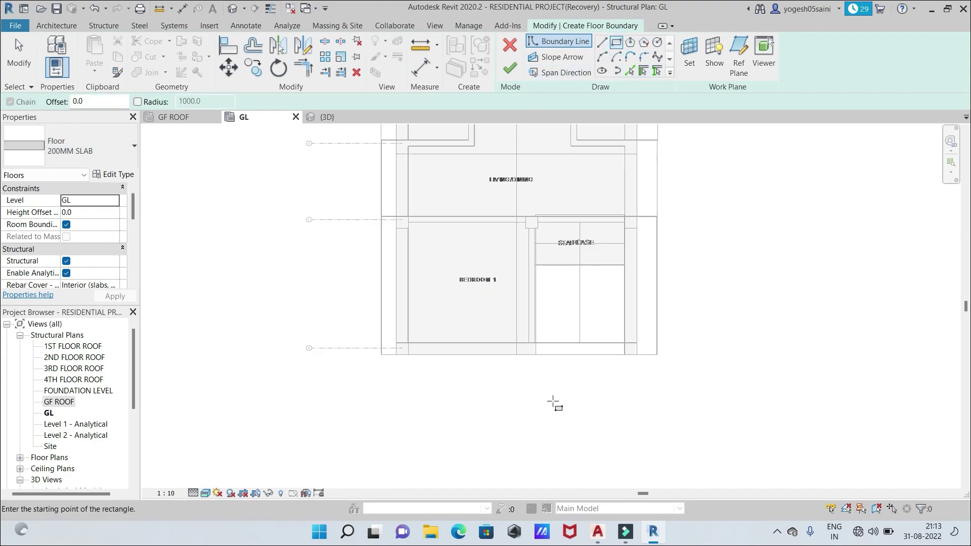
{"action": "scroll", "coordinate": [554, 405], "scroll_direction": "up", "scroll_amount": 1}
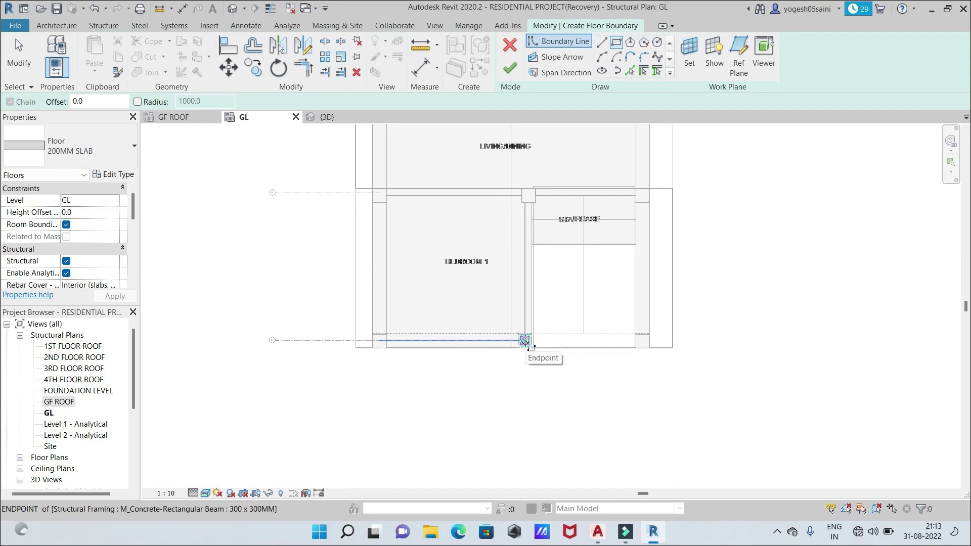
{"action": "left_click", "coordinate": [525, 341]}
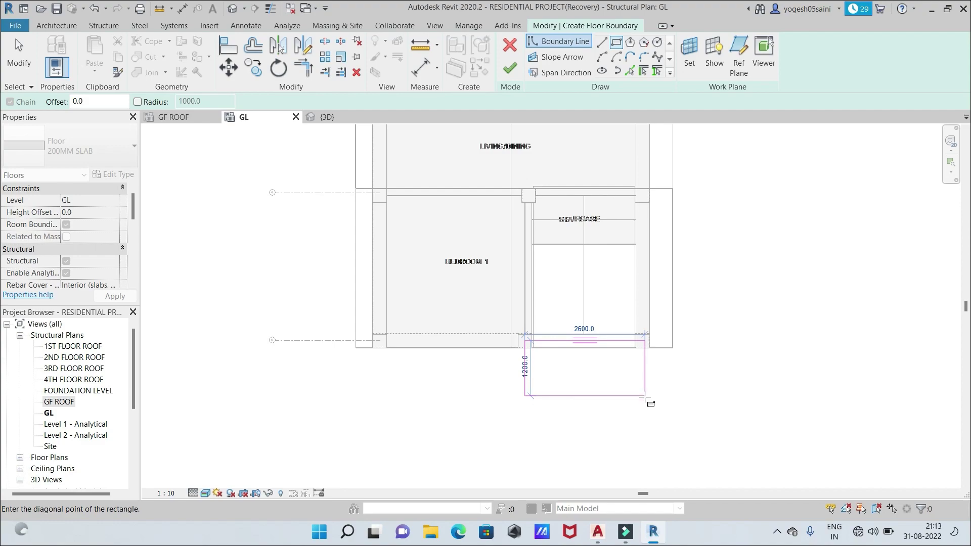
{"action": "left_click", "coordinate": [645, 396]}
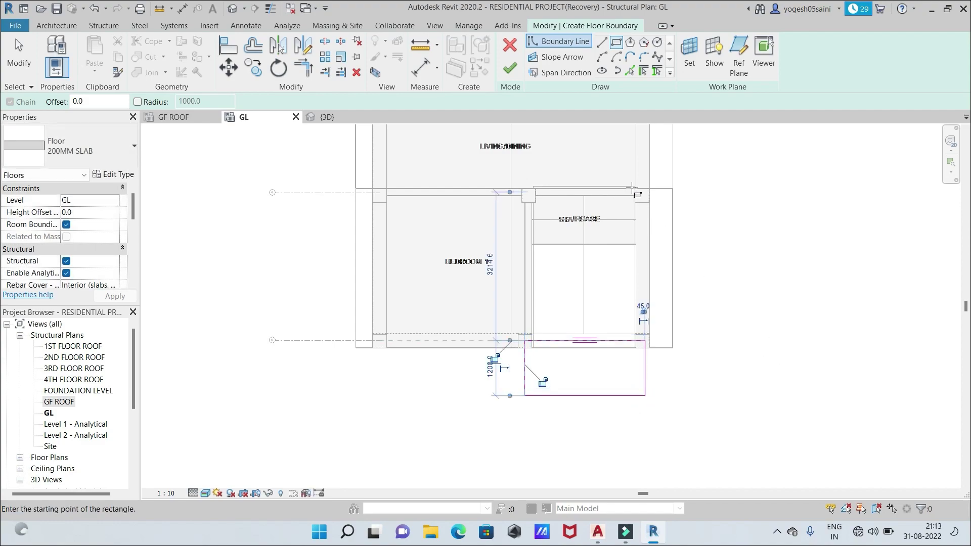
{"action": "left_click", "coordinate": [515, 72]}
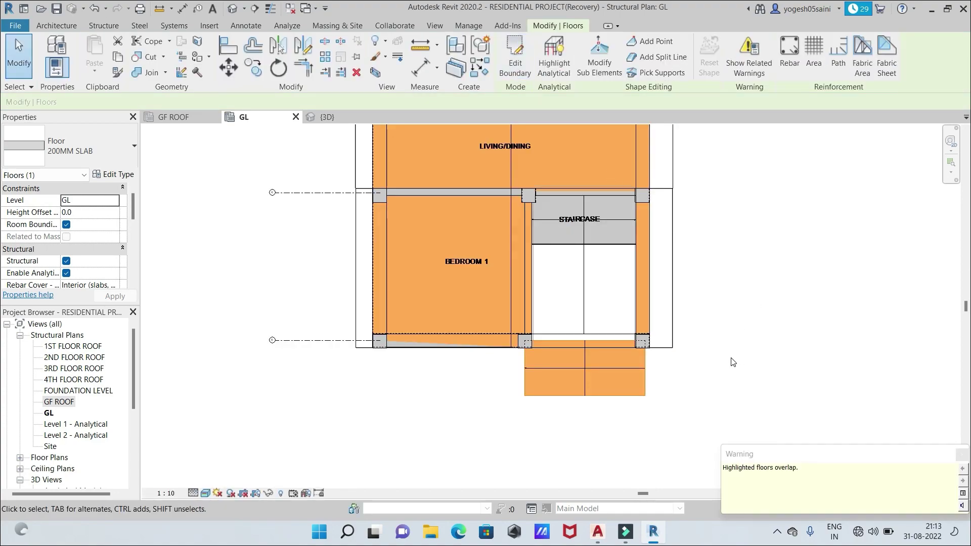
{"action": "left_click", "coordinate": [709, 372]}
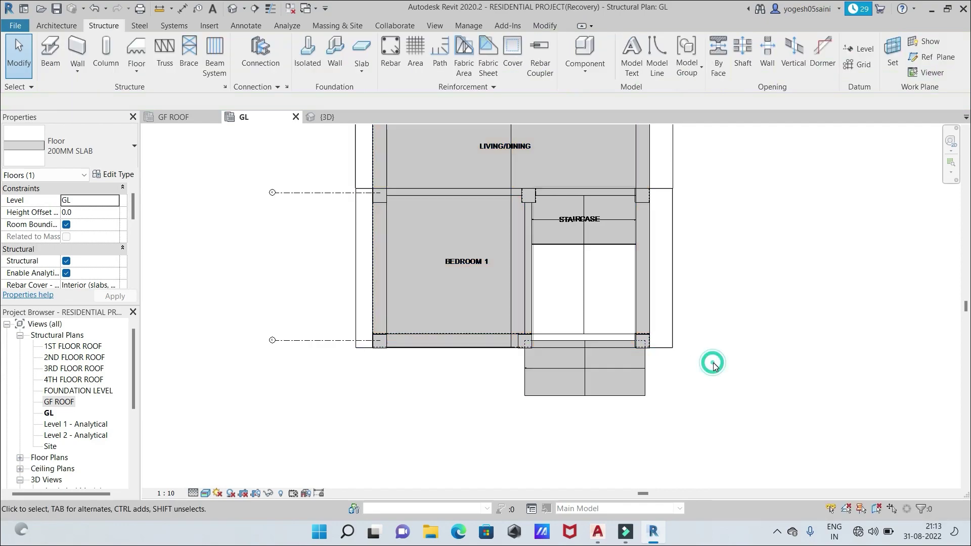
Open the new entrance slab's boundary for editing and move its bedroom-side line about 176 mm inward
{"action": "left_click", "coordinate": [626, 391]}
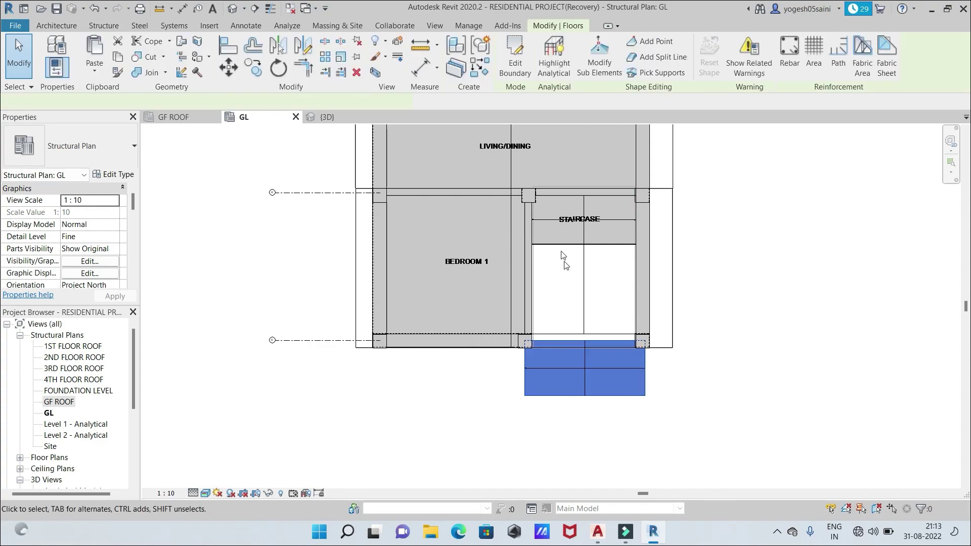
{"action": "left_click", "coordinate": [515, 68]}
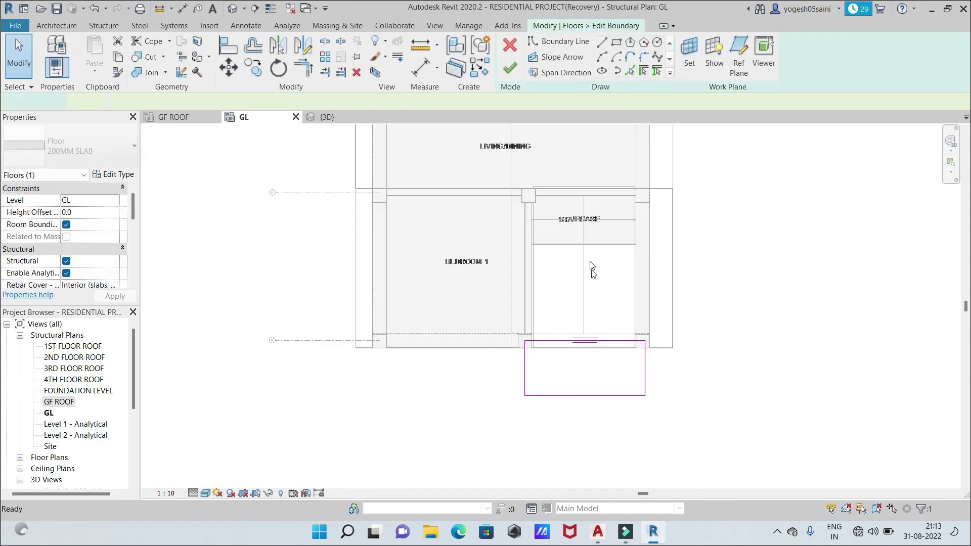
{"action": "left_click", "coordinate": [526, 375]}
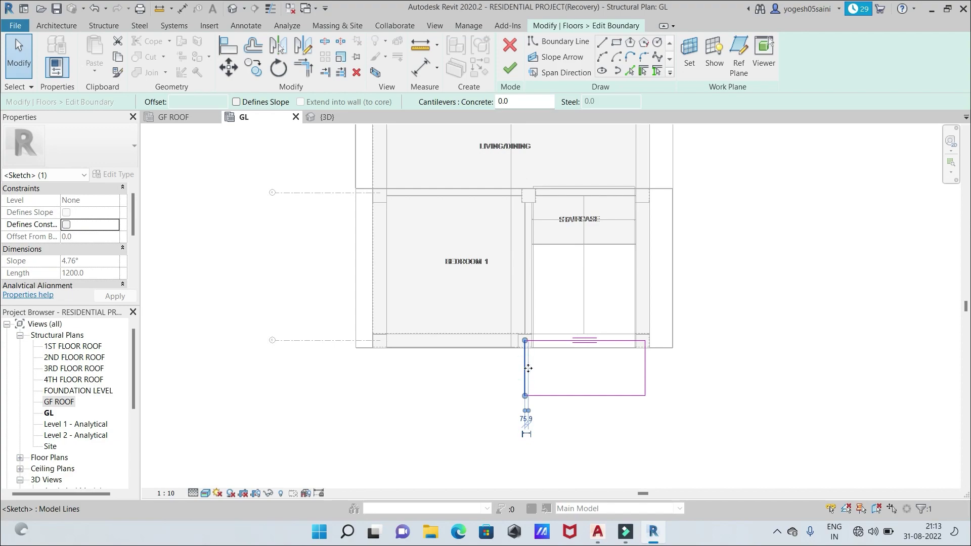
{"action": "left_click_drag", "start_coordinate": [540, 369], "coordinate": [531, 372]}
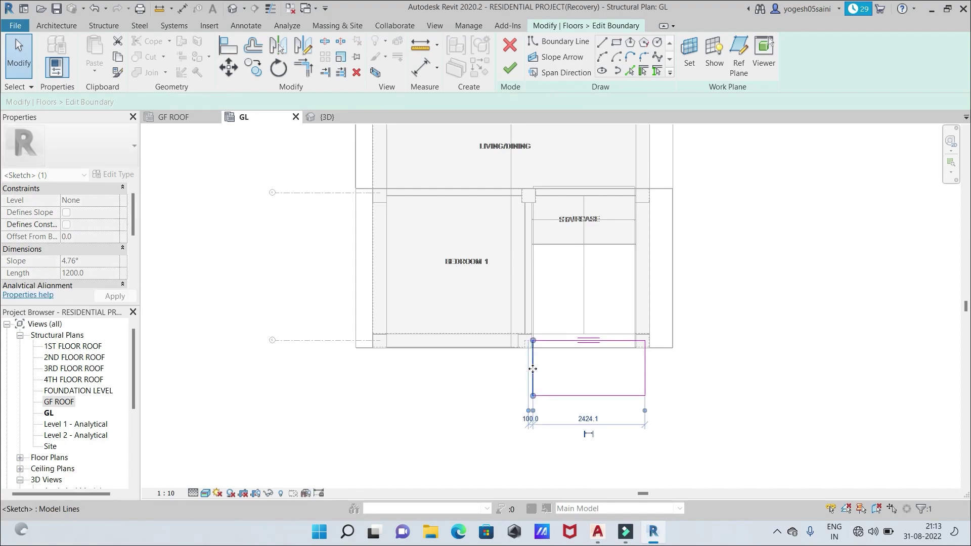
Move the entrance slab's outer side line inward to the corner column's inner face, making the slab about 2219 mm wide
{"action": "left_click", "coordinate": [645, 375]}
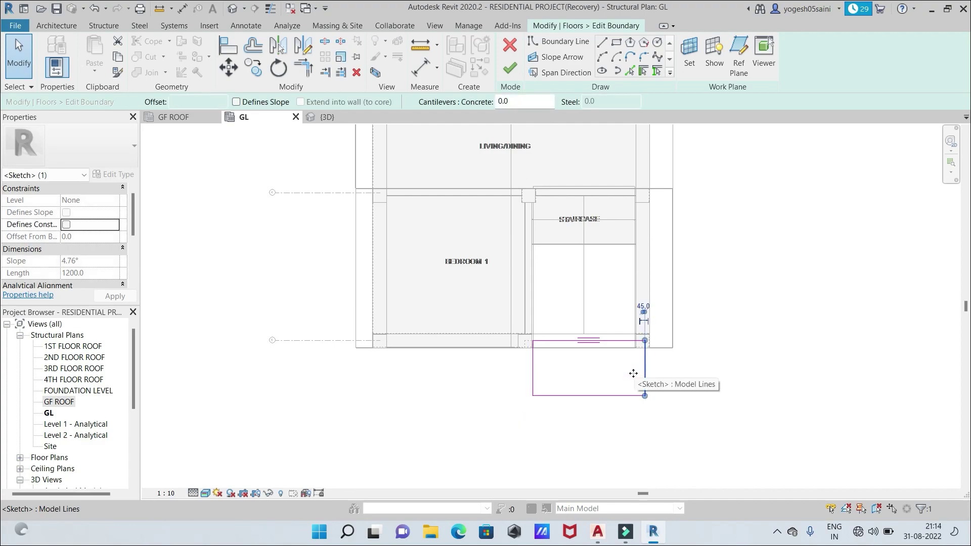
{"action": "left_click_drag", "start_coordinate": [630, 374], "coordinate": [637, 375]}
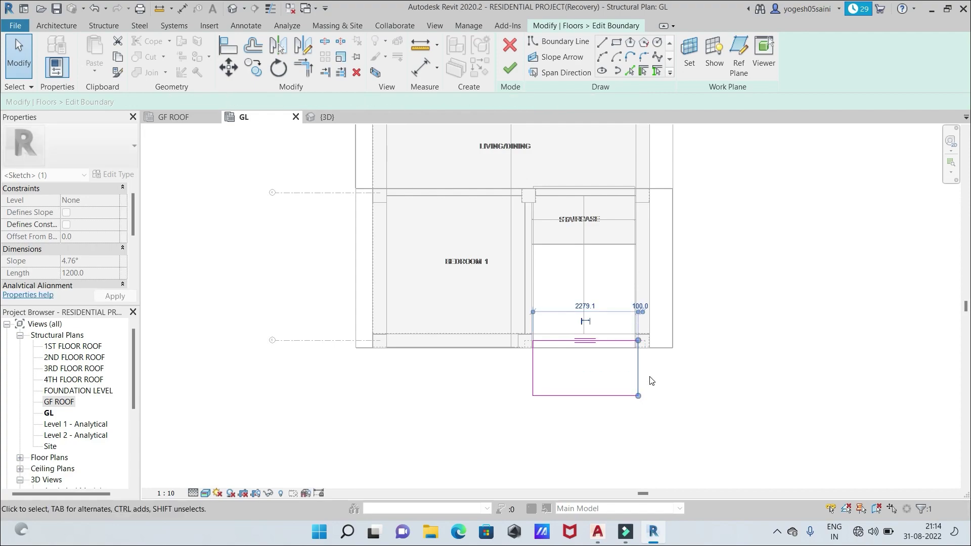
{"action": "scroll", "coordinate": [650, 382], "scroll_direction": "up", "scroll_amount": 2}
{"action": "scroll", "coordinate": [651, 381], "scroll_direction": "up", "scroll_amount": 2}
{"action": "left_click", "coordinate": [623, 373]}
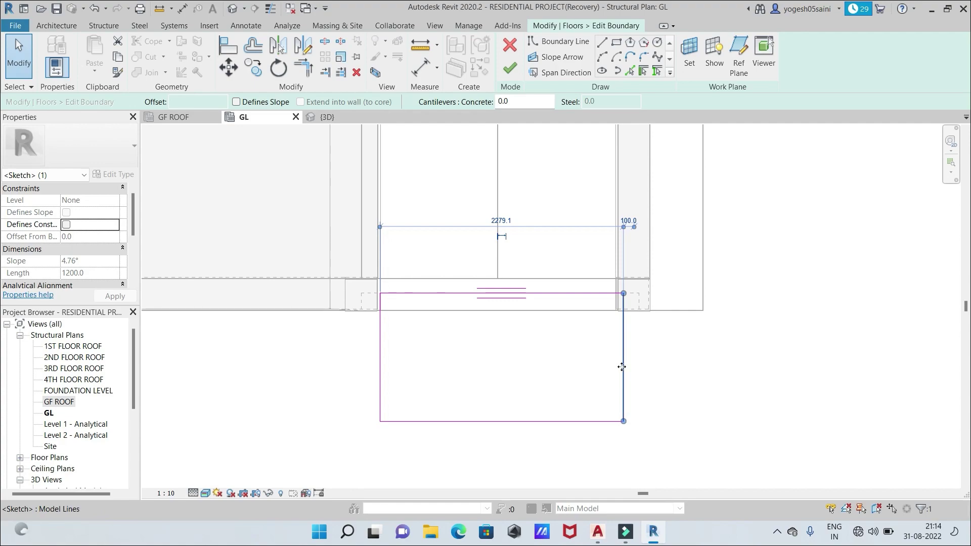
{"action": "left_click_drag", "start_coordinate": [624, 368], "coordinate": [612, 372]}
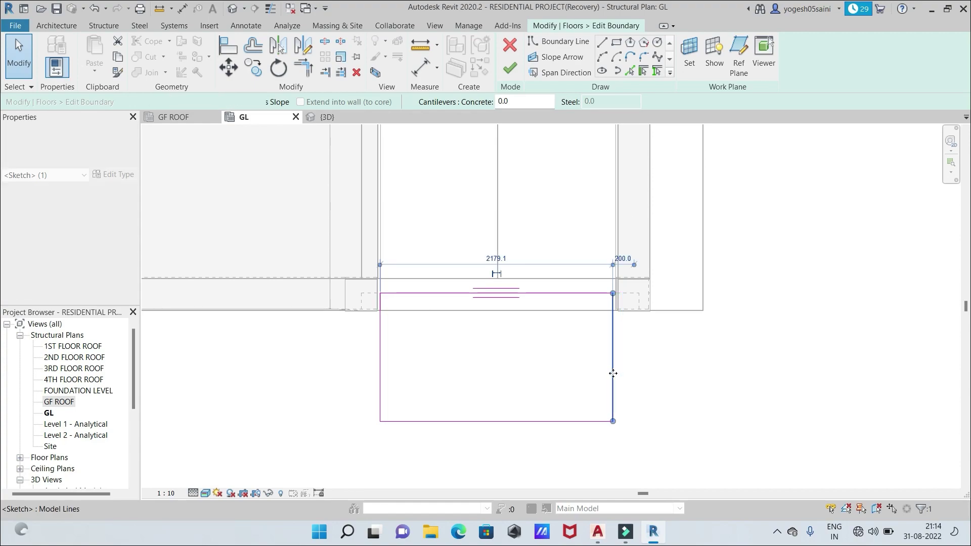
{"action": "scroll", "coordinate": [615, 370], "scroll_direction": "up", "scroll_amount": 2}
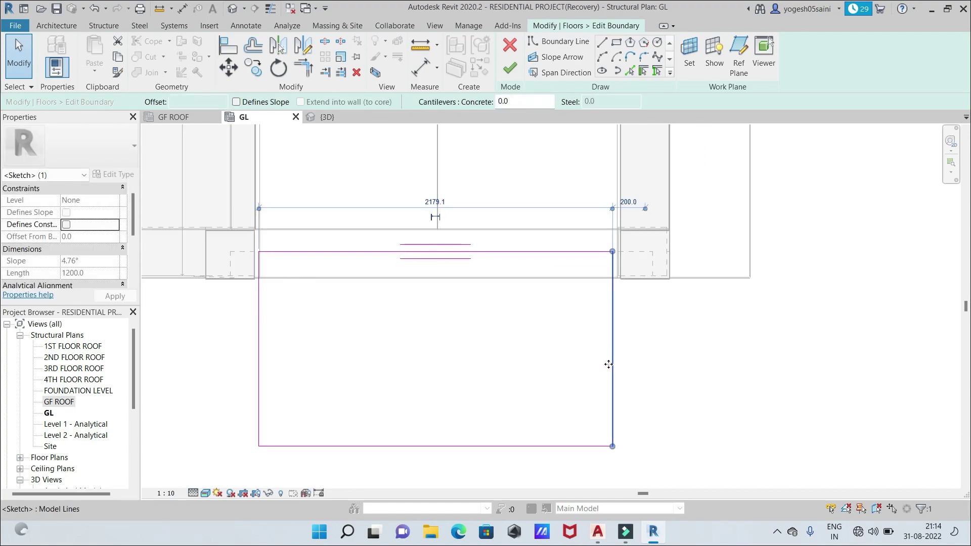
{"action": "left_click", "coordinate": [614, 366]}
{"action": "left_click_drag", "start_coordinate": [624, 366], "coordinate": [619, 365]}
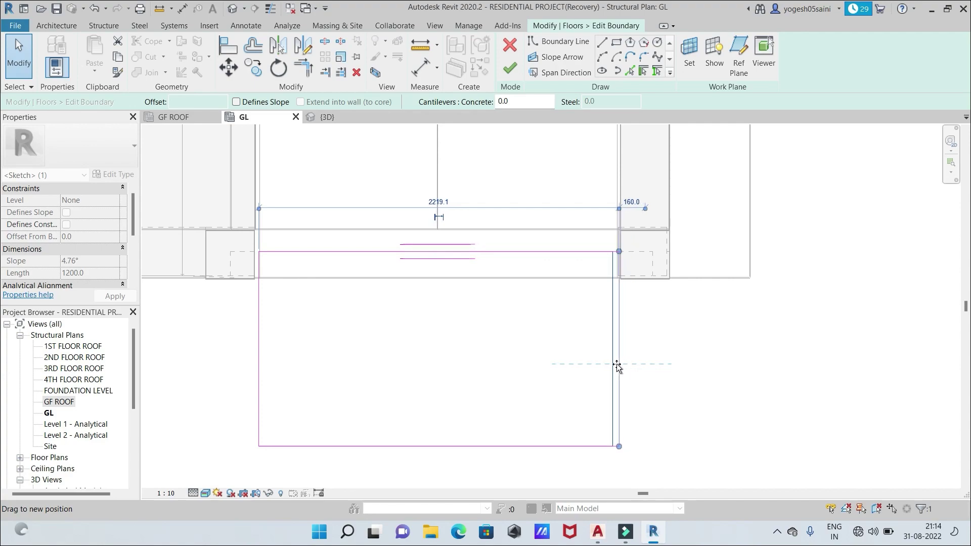
Move the entrance slab's building-side line about 159 mm outward to the front beam's outer face, finish the edit and view the slab in 3D
{"action": "left_click", "coordinate": [346, 251]}
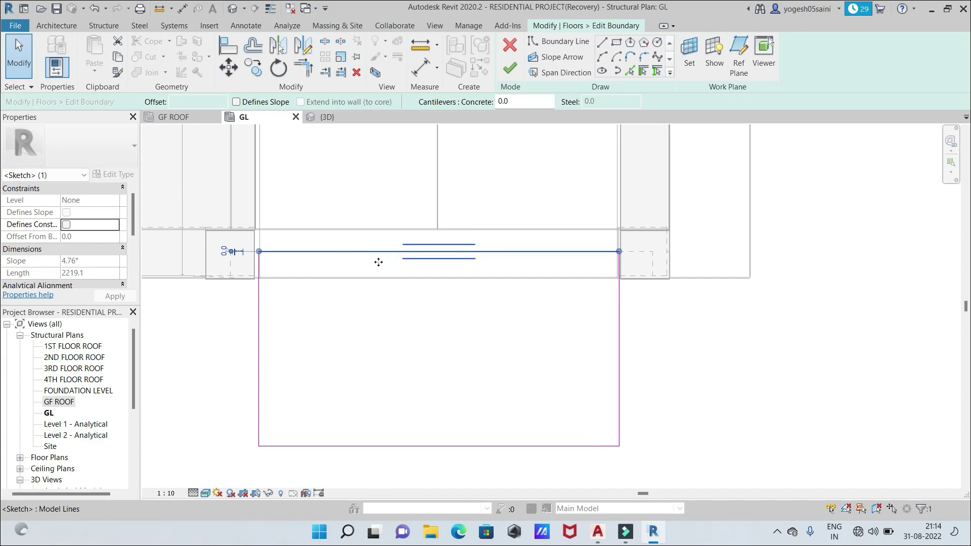
{"action": "left_click_drag", "start_coordinate": [378, 269], "coordinate": [378, 273]}
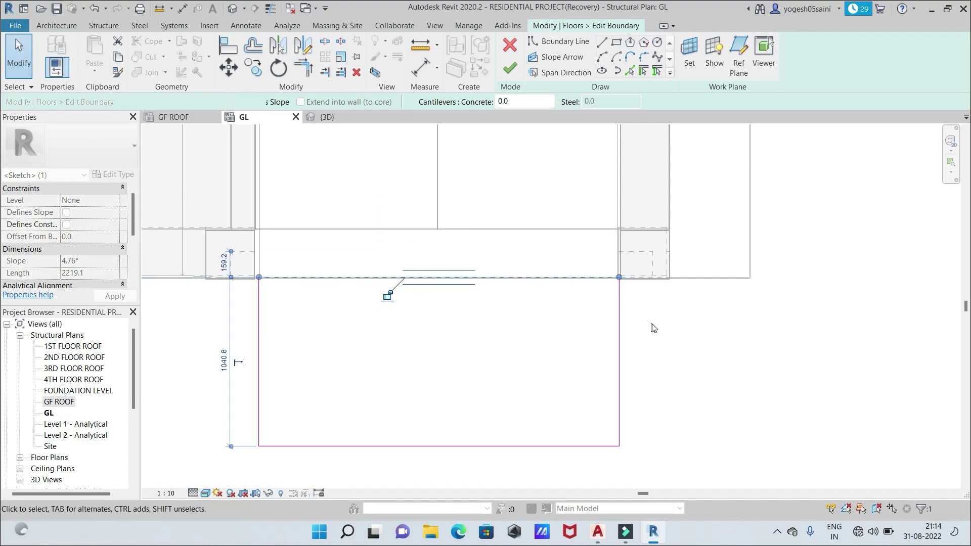
{"action": "scroll", "coordinate": [658, 331], "scroll_direction": "down", "scroll_amount": 2}
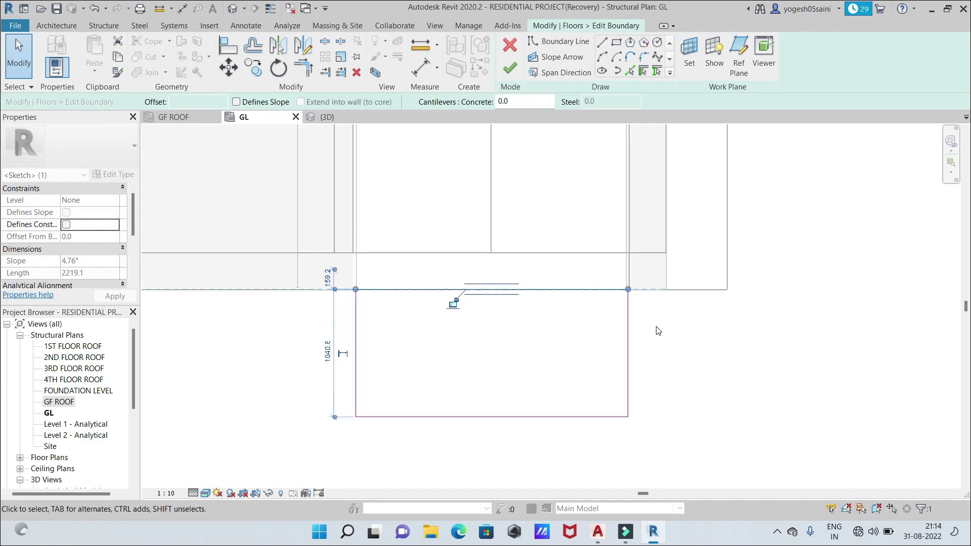
{"action": "left_click", "coordinate": [510, 74]}
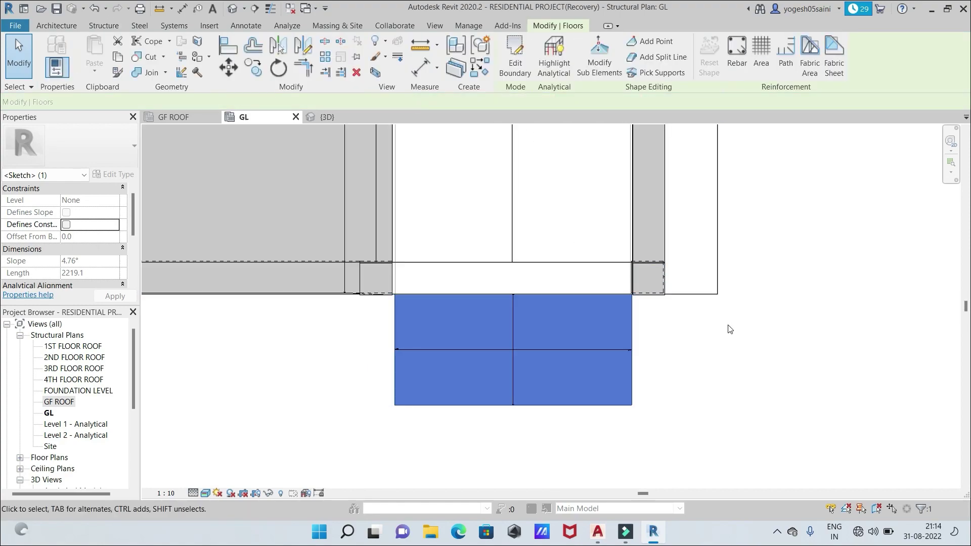
{"action": "left_click", "coordinate": [339, 120]}
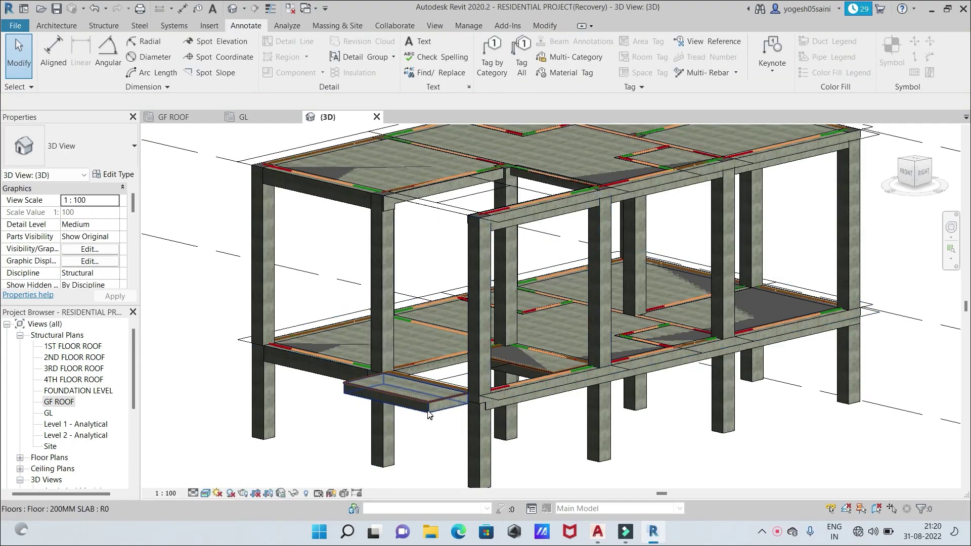
{"action": "scroll", "coordinate": [434, 412], "scroll_direction": "up", "scroll_amount": 3}
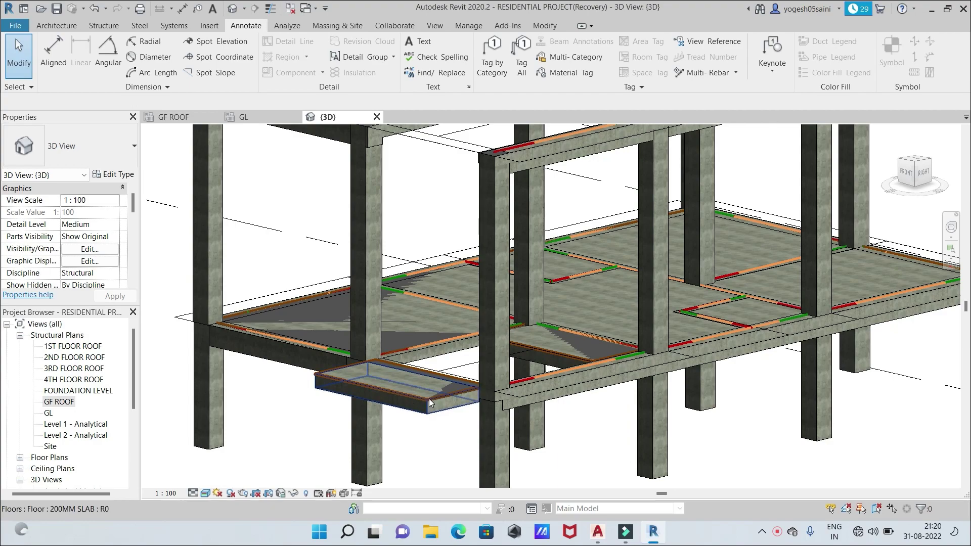
Set the height offset of the 200 mm slab outside the staircase entrance to 1700 mm above GL
{"action": "scroll", "coordinate": [419, 345], "scroll_direction": "down", "scroll_amount": 2}
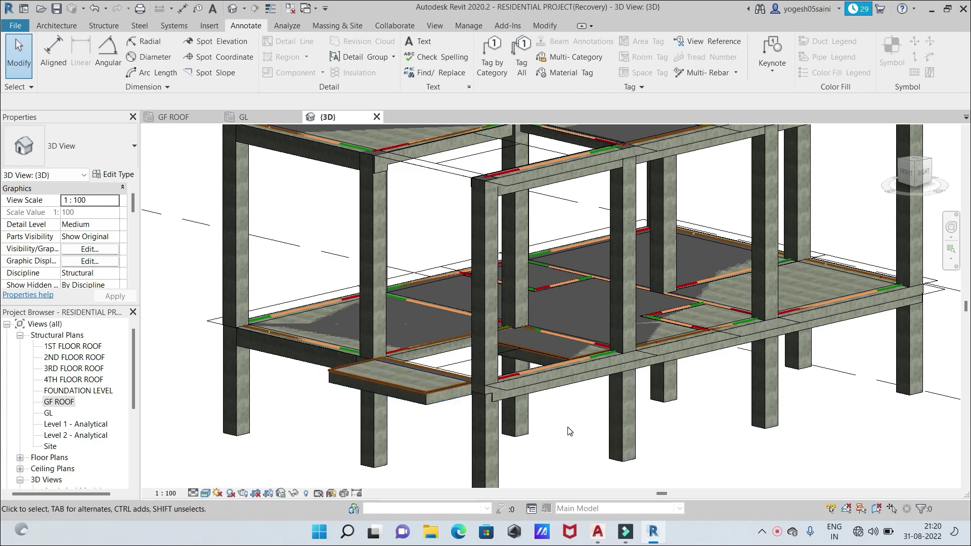
{"action": "scroll", "coordinate": [570, 432], "scroll_direction": "down", "scroll_amount": 2}
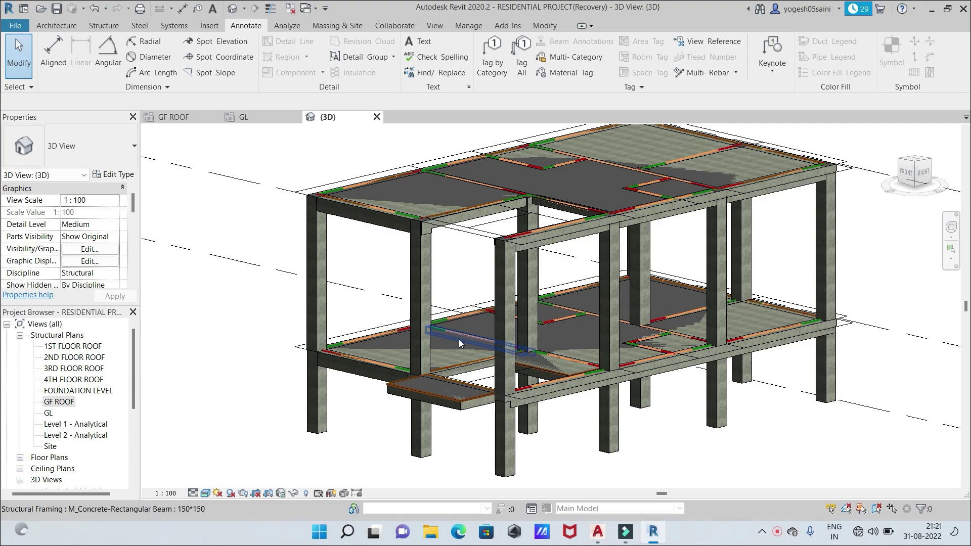
{"action": "scroll", "coordinate": [460, 339], "scroll_direction": "up", "scroll_amount": 1}
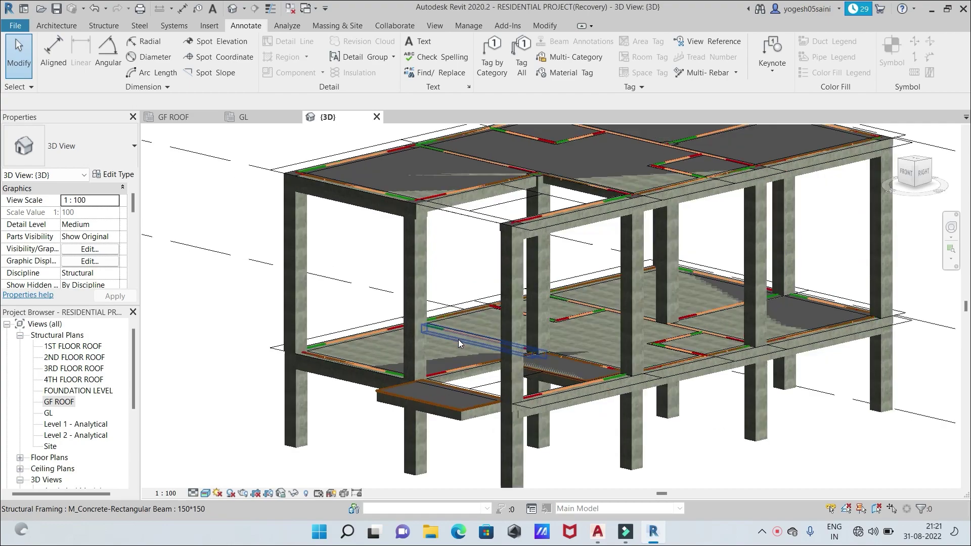
{"action": "left_click", "coordinate": [435, 415]}
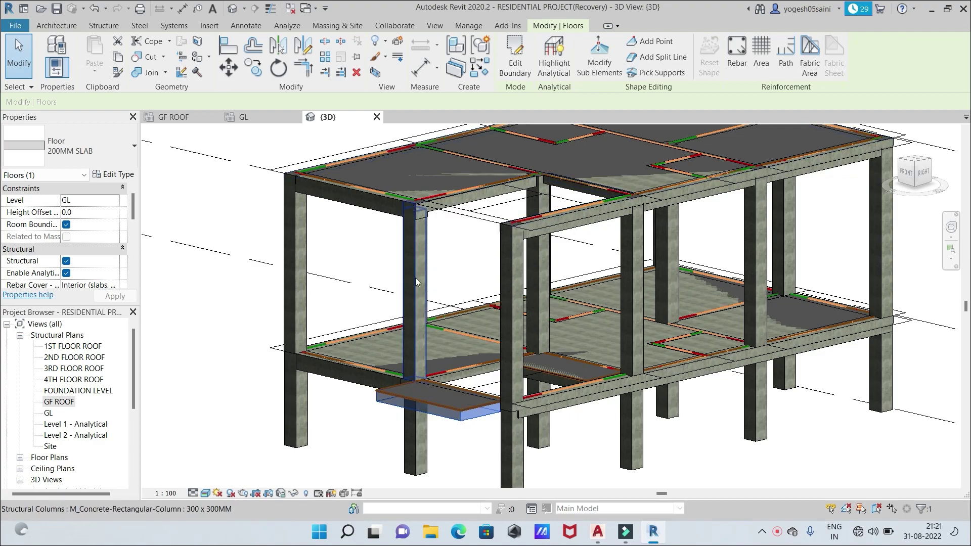
{"action": "left_click", "coordinate": [76, 212]}
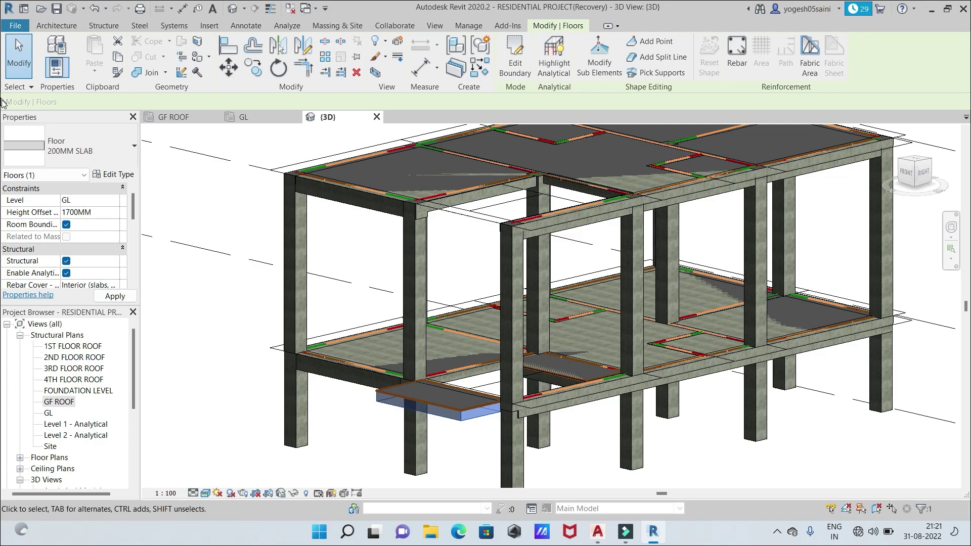
{"action": "key", "text": "Return"}
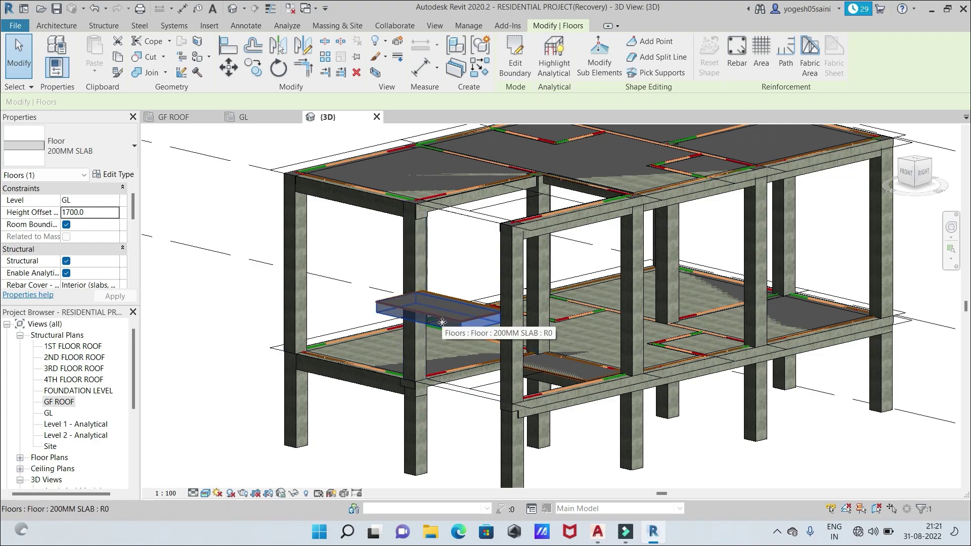
{"action": "key", "text": "Escape"}
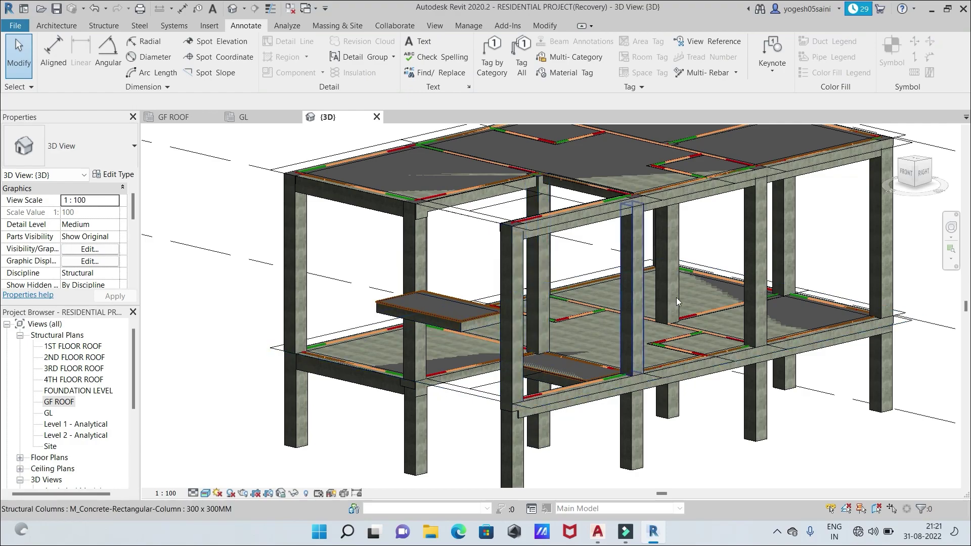
{"action": "left_click_drag", "start_coordinate": [918, 178], "coordinate": [949, 179]}
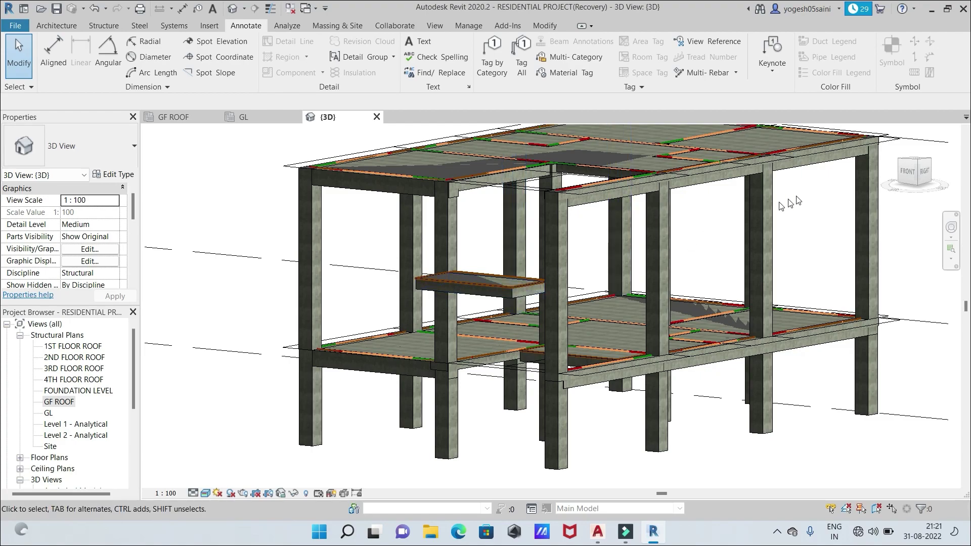
{"action": "left_click_drag", "start_coordinate": [926, 178], "coordinate": [901, 183]}
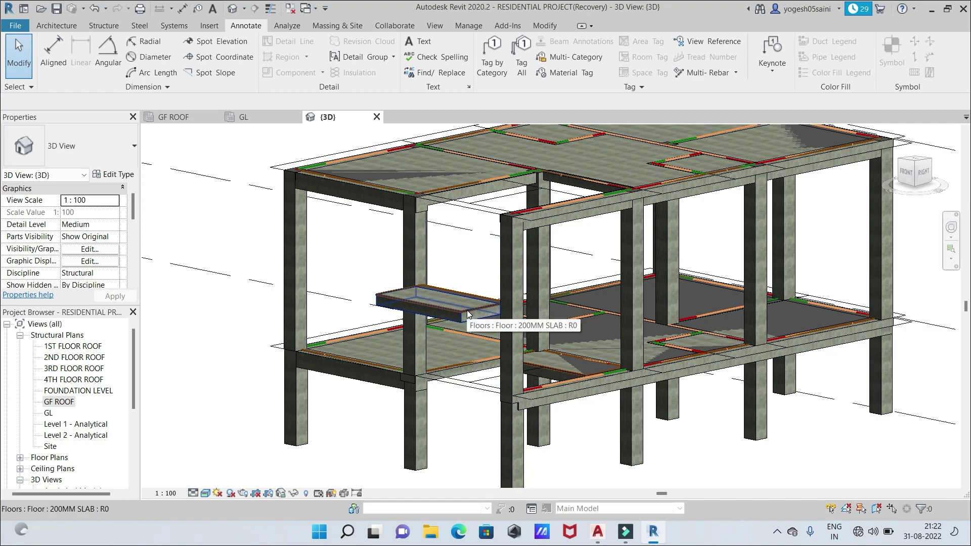
In the GL plan, place a 300 x 300MM concrete beam between the midpoints of the two front columns of the staircase bay
{"action": "left_click", "coordinate": [244, 118]}
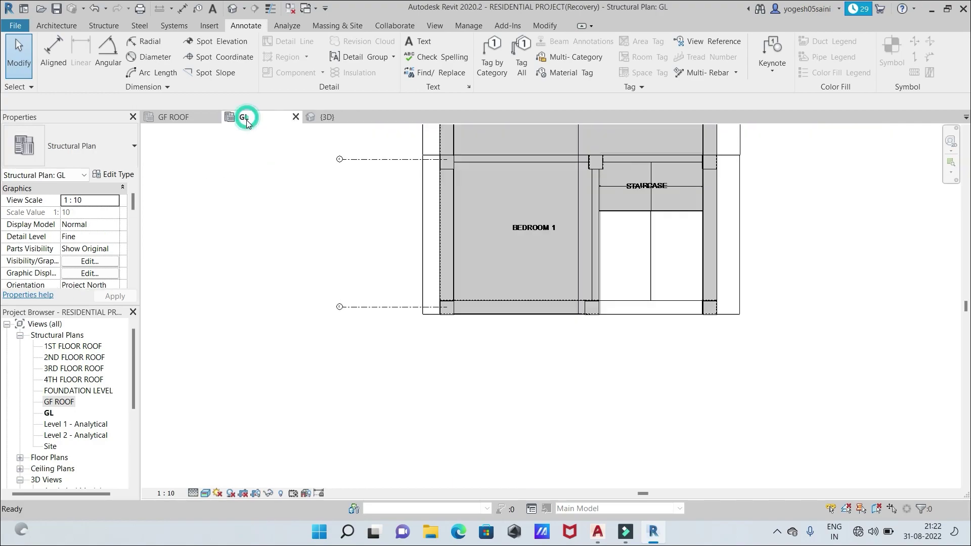
{"action": "middle_click_drag", "start_coordinate": [650, 275], "coordinate": [616, 328]}
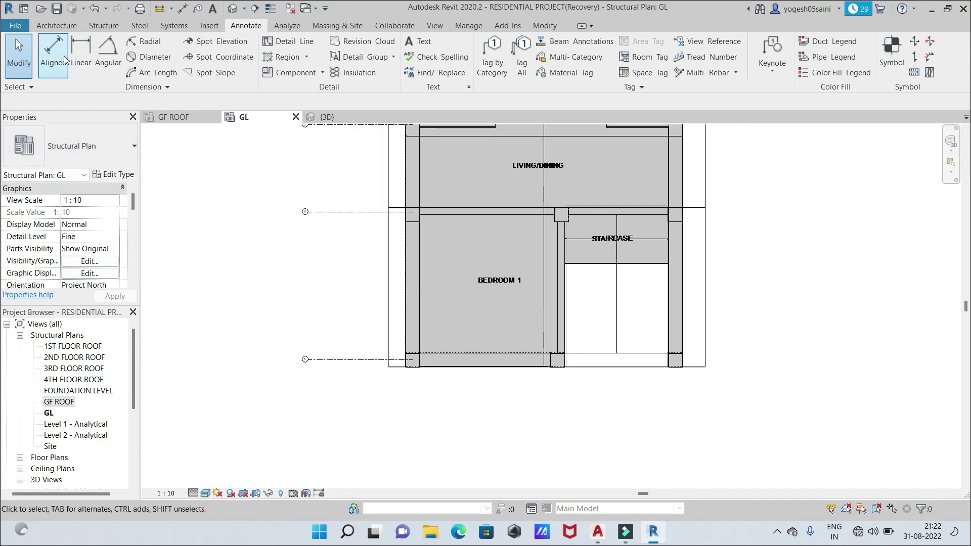
{"action": "left_click", "coordinate": [107, 25]}
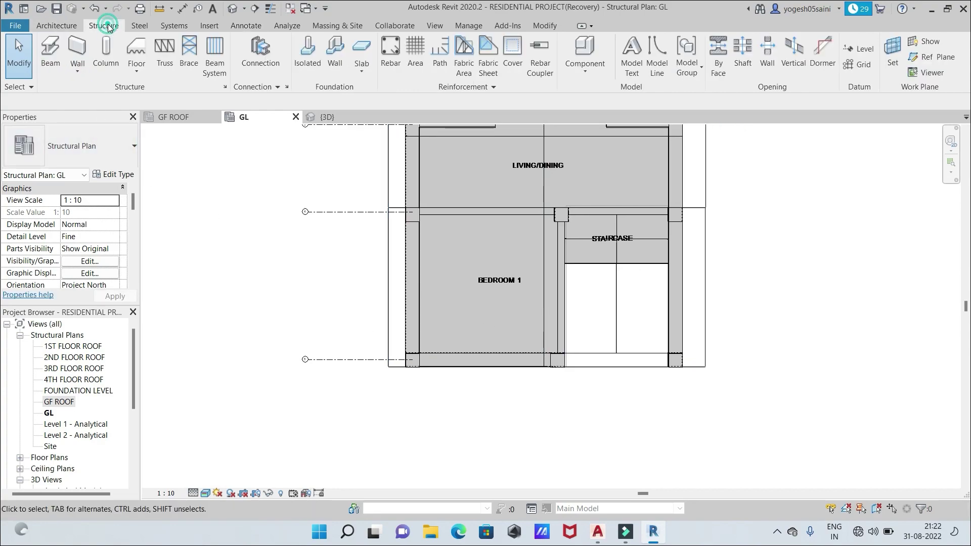
{"action": "left_click", "coordinate": [50, 60]}
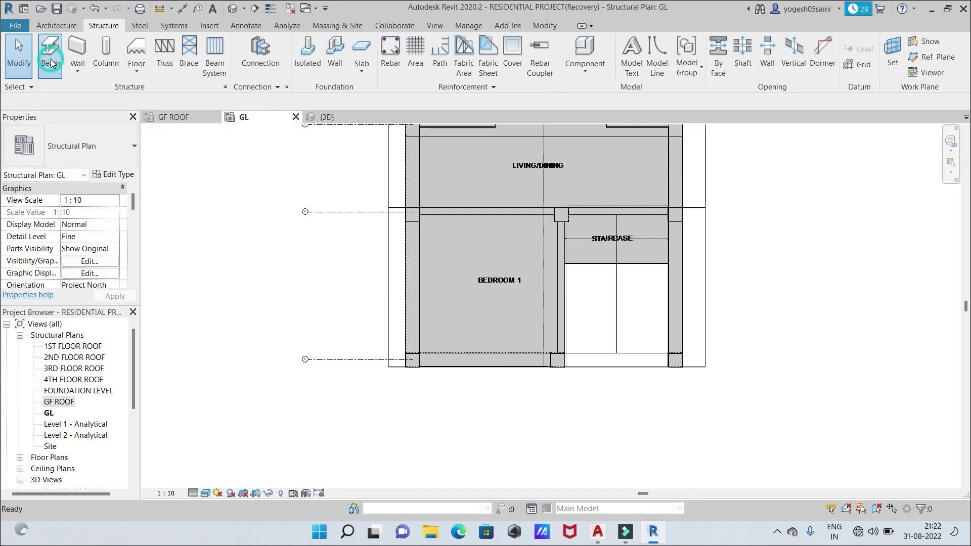
{"action": "left_click", "coordinate": [133, 147]}
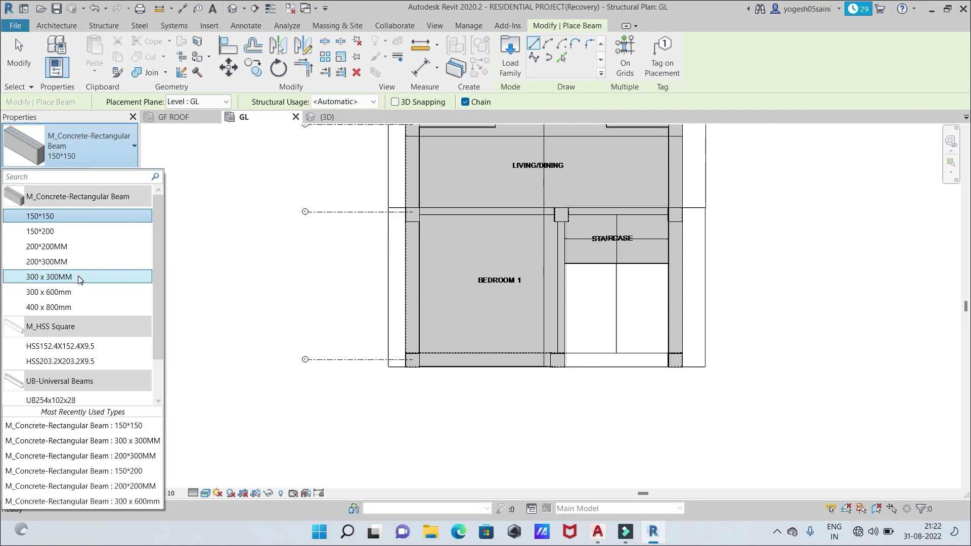
{"action": "left_click", "coordinate": [78, 276]}
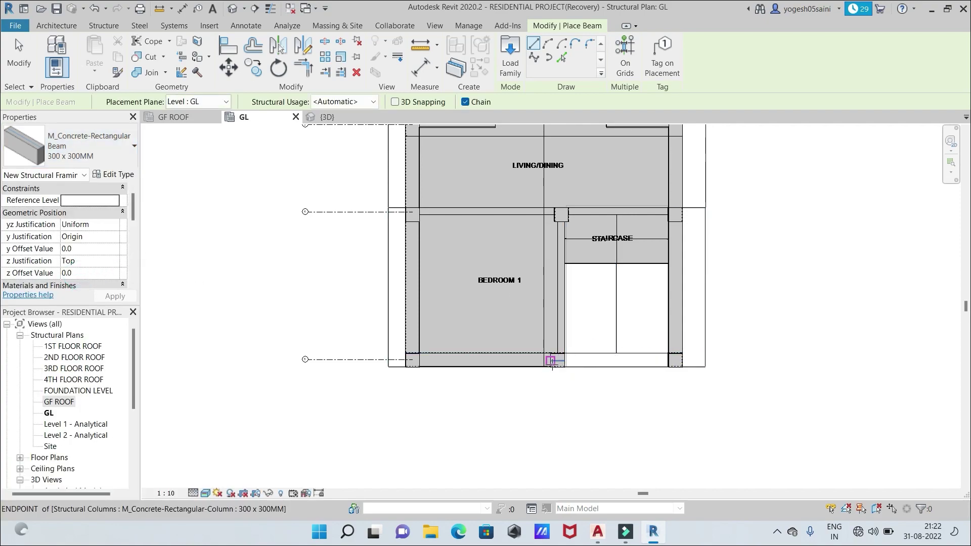
{"action": "left_click", "coordinate": [557, 363]}
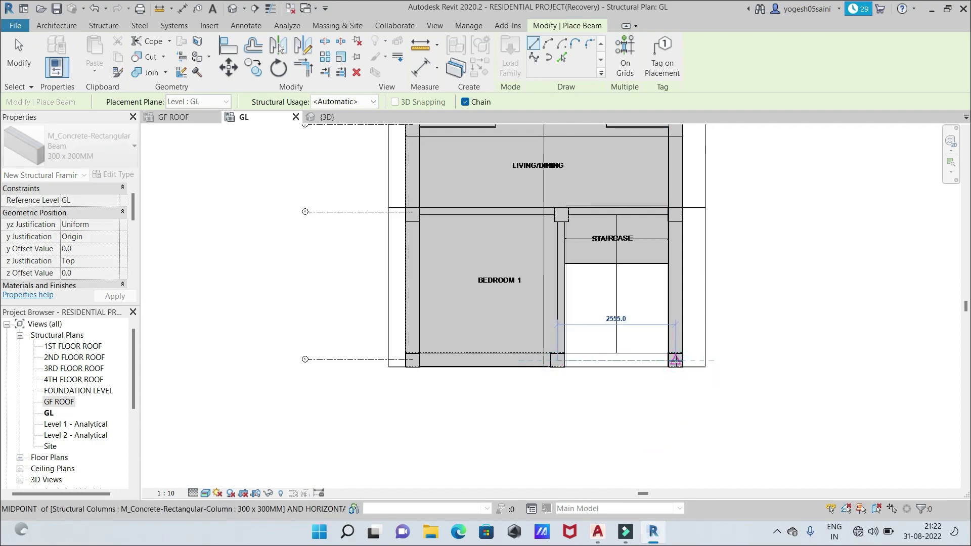
{"action": "left_click", "coordinate": [676, 361]}
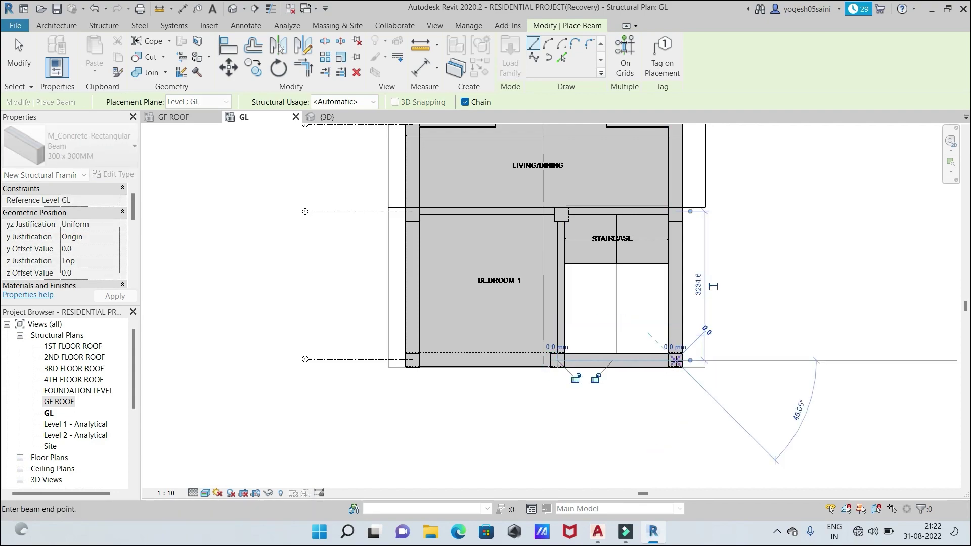
{"action": "right_click", "coordinate": [602, 333]}
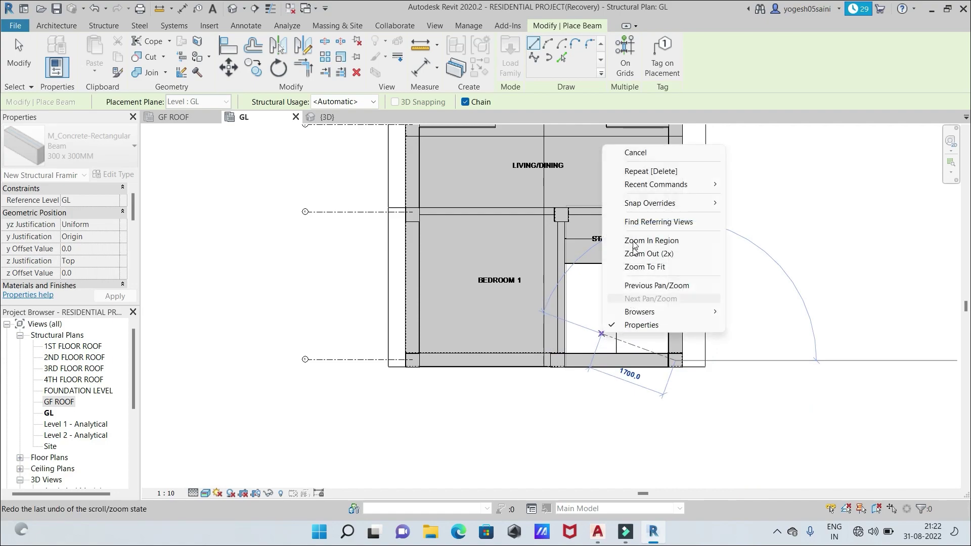
{"action": "left_click", "coordinate": [636, 153]}
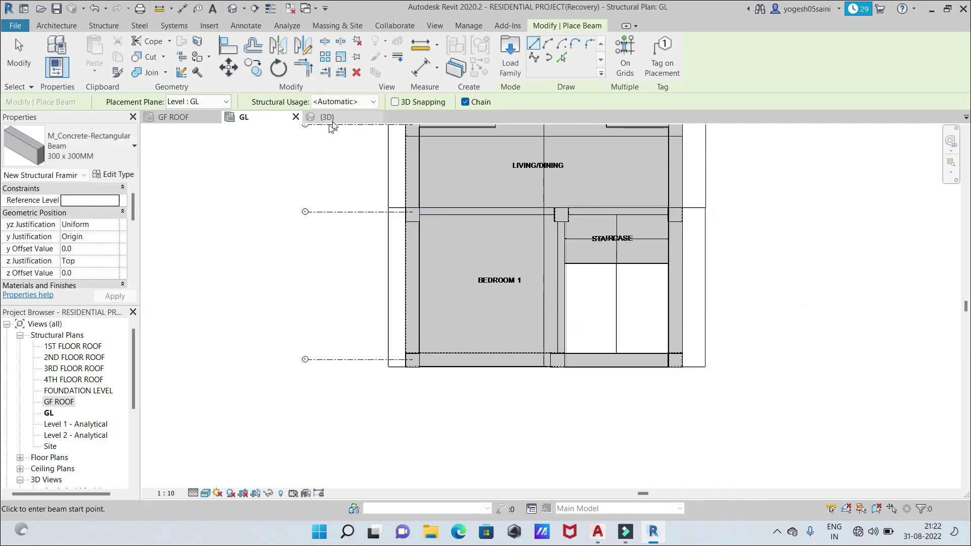
{"action": "right_click", "coordinate": [301, 182]}
{"action": "left_click", "coordinate": [327, 190]}
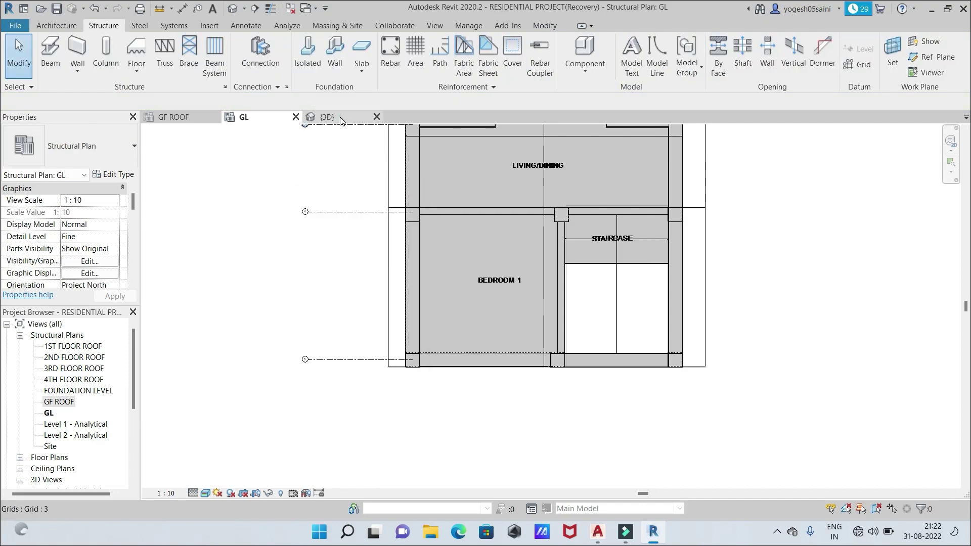
In the 3D view, set the new front staircase beam's z offset to 1700 mm so it supports the raised slab
{"action": "left_click", "coordinate": [335, 118]}
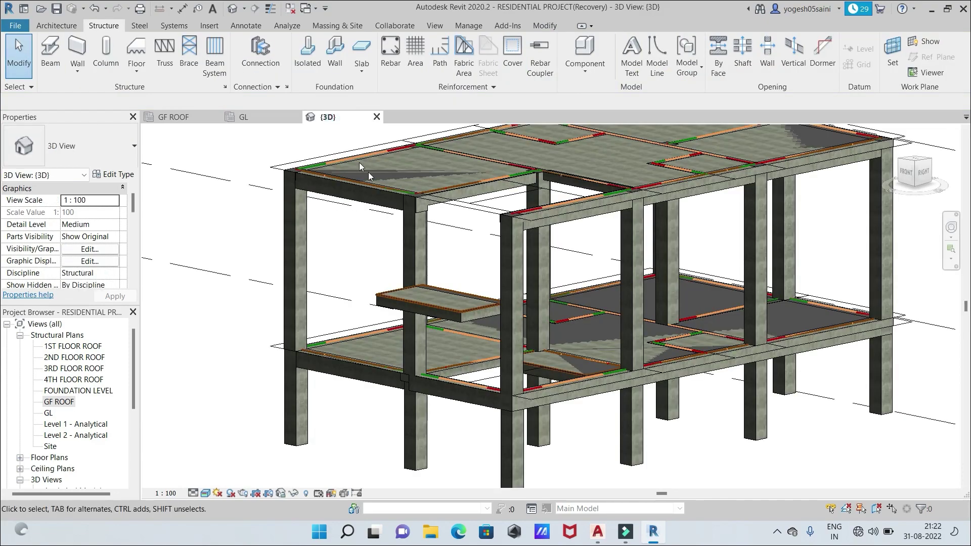
{"action": "left_click", "coordinate": [458, 389]}
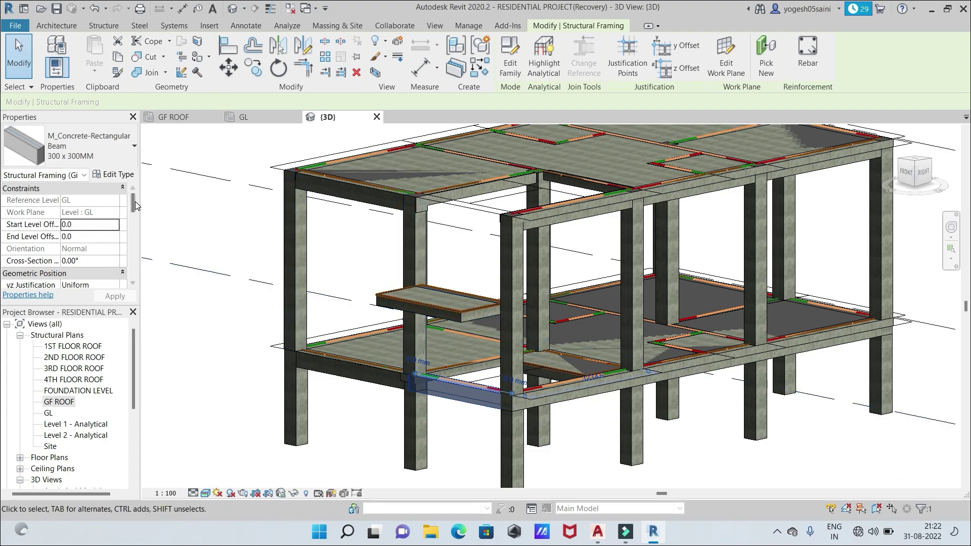
{"action": "left_click_drag", "start_coordinate": [132, 202], "coordinate": [133, 217]}
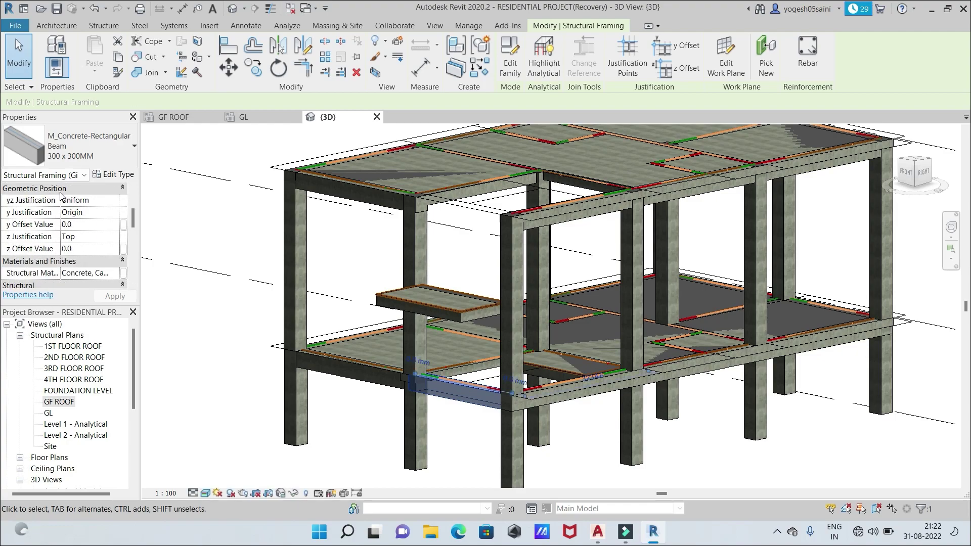
{"action": "left_click", "coordinate": [83, 249]}
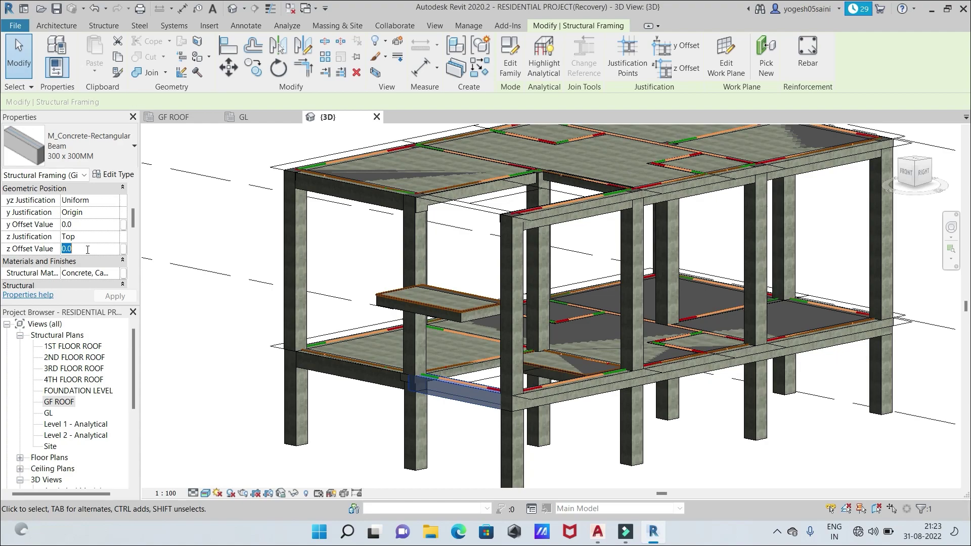
{"action": "type", "text": "1"}
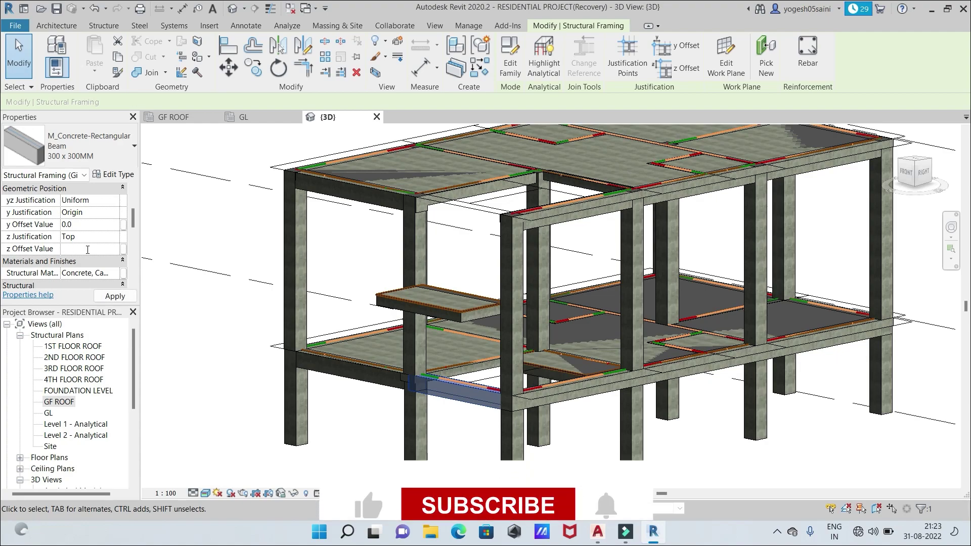
{"action": "type", "text": "700M"}
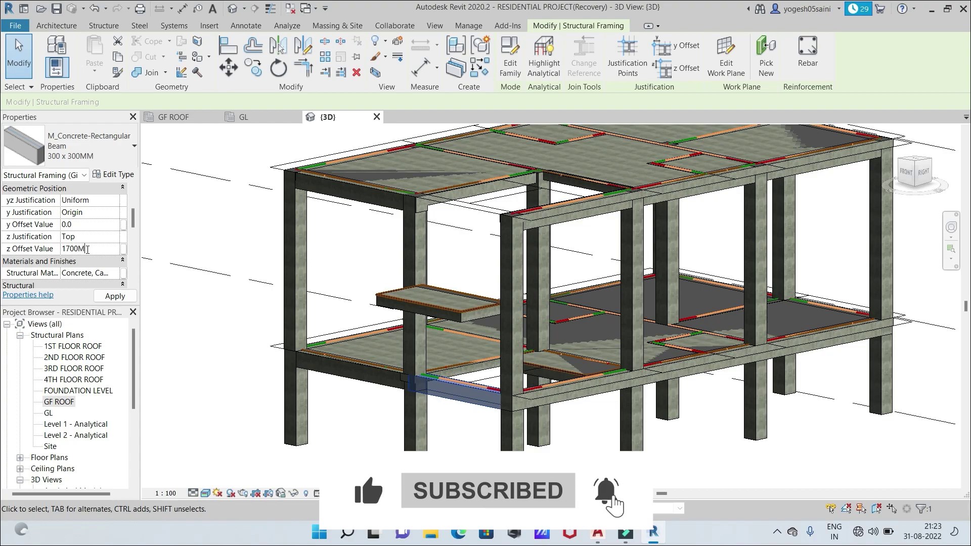
{"action": "type", "text": "M"}
{"action": "left_click", "coordinate": [115, 297]}
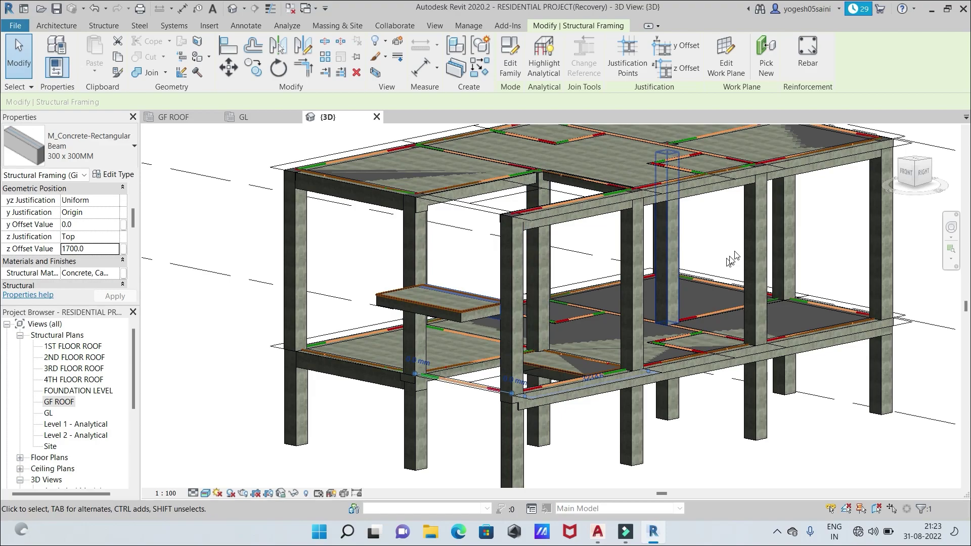
{"action": "mouse_move", "coordinate": [930, 181]}
{"action": "left_mouse_down"}
{"action": "mouse_move", "coordinate": [892, 187]}
{"action": "mouse_move", "coordinate": [887, 175]}
{"action": "mouse_move", "coordinate": [930, 190]}
{"action": "left_mouse_up"}
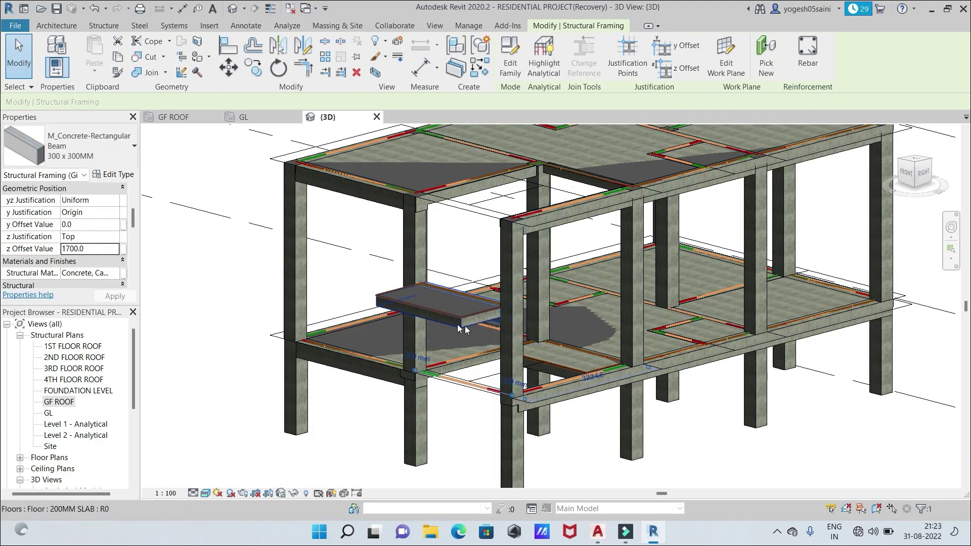
{"action": "scroll", "coordinate": [475, 329], "scroll_direction": "up", "scroll_amount": 2}
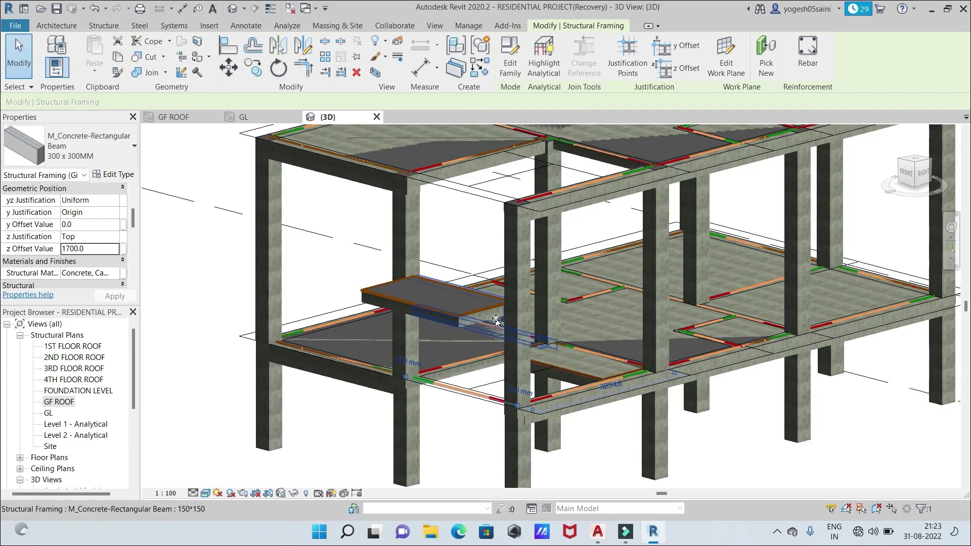
Open the South elevation and check the 300 x 300MM beam below the GL staircase slab against the 3D view
{"action": "scroll", "coordinate": [577, 330], "scroll_direction": "down", "scroll_amount": 2}
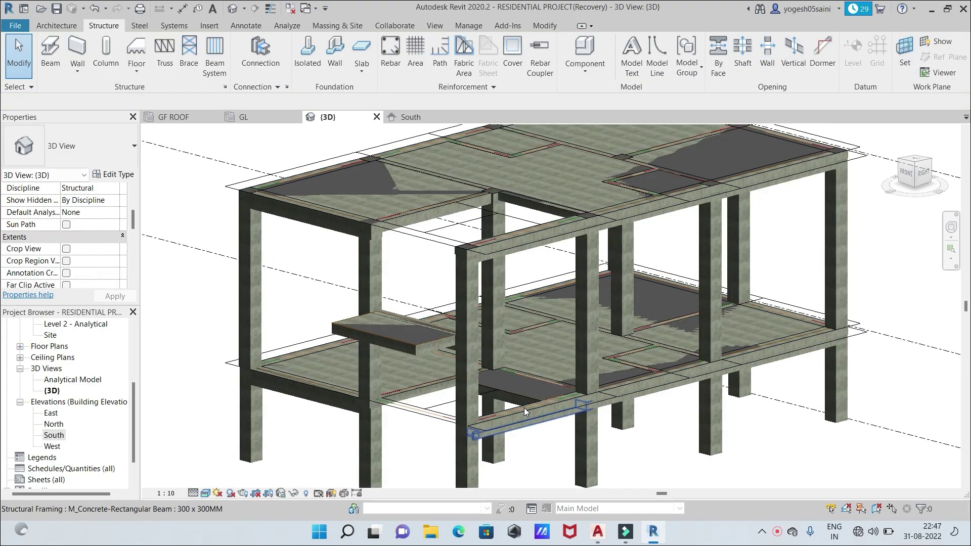
{"action": "scroll", "coordinate": [524, 408], "scroll_direction": "up", "scroll_amount": 1}
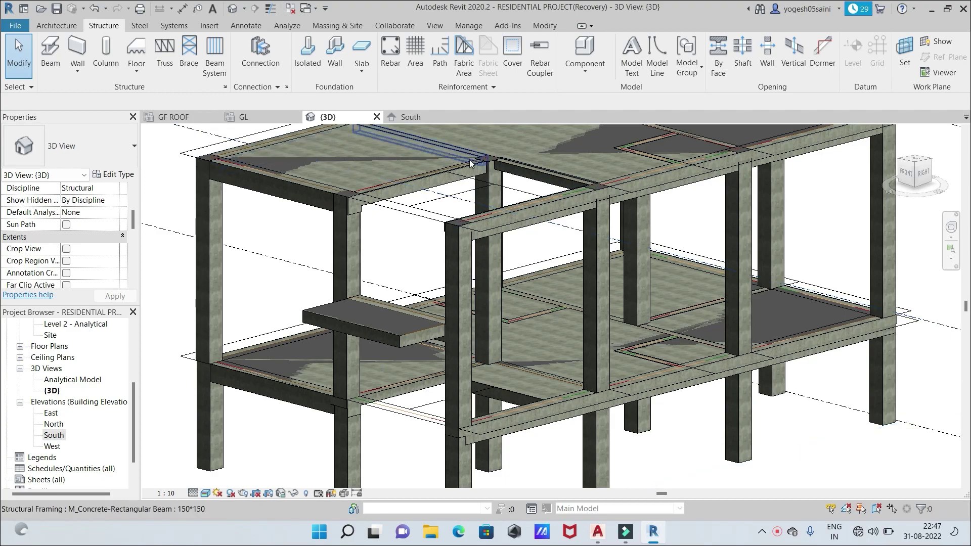
{"action": "scroll", "coordinate": [551, 263], "scroll_direction": "down", "scroll_amount": 1}
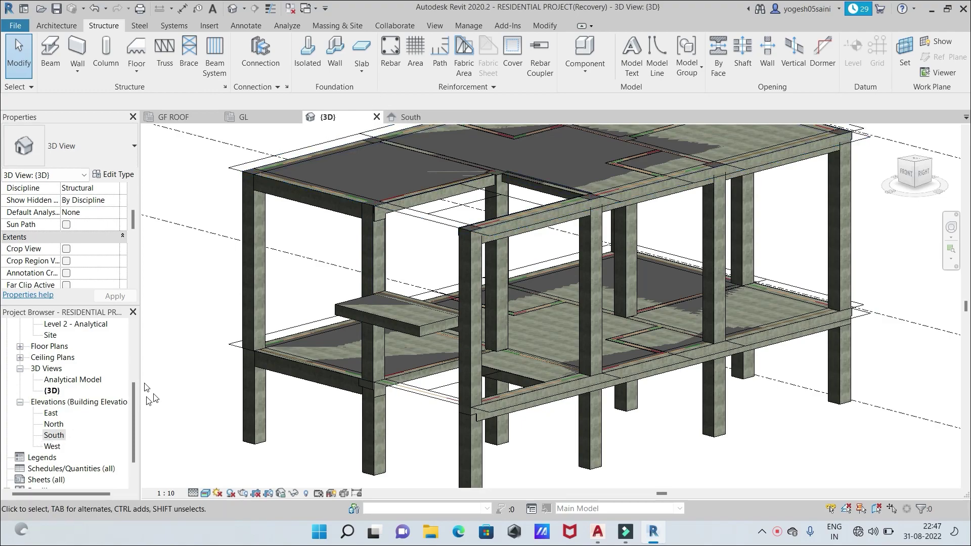
{"action": "double_click", "coordinate": [53, 436]}
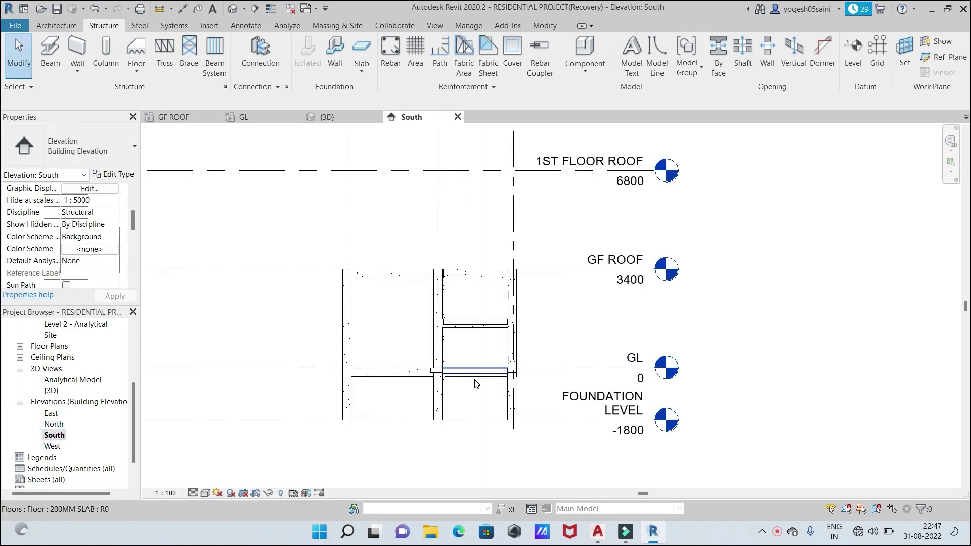
{"action": "scroll", "coordinate": [475, 383], "scroll_direction": "up", "scroll_amount": 2}
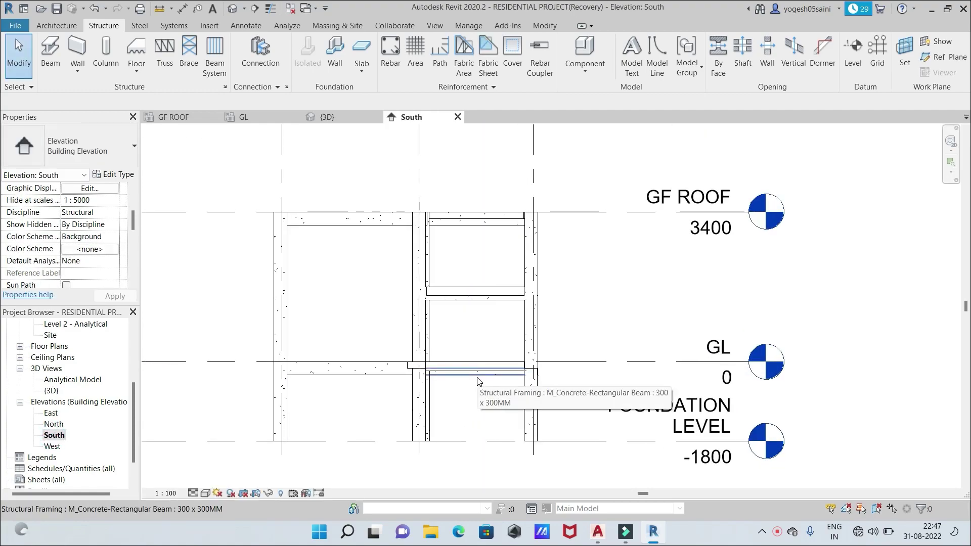
{"action": "left_click", "coordinate": [479, 382]}
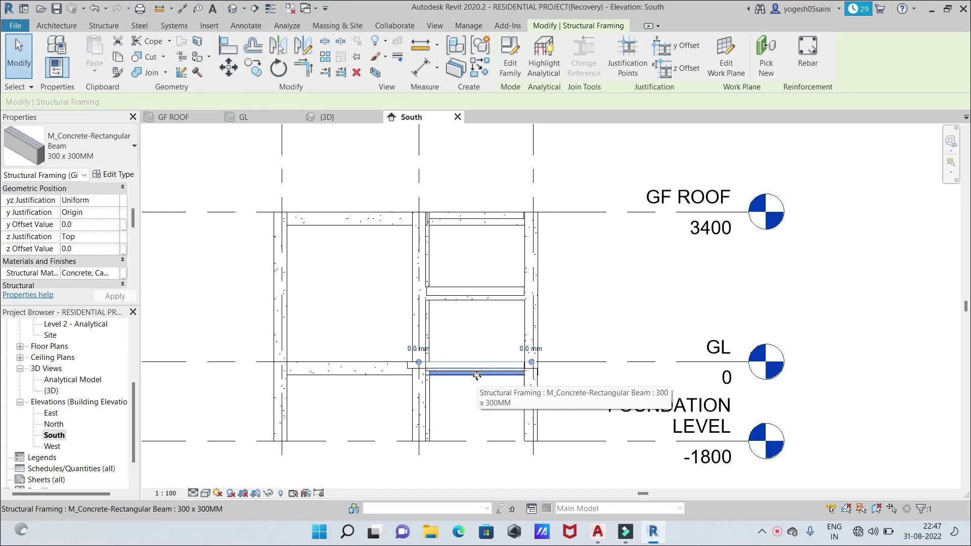
{"action": "left_click", "coordinate": [327, 119]}
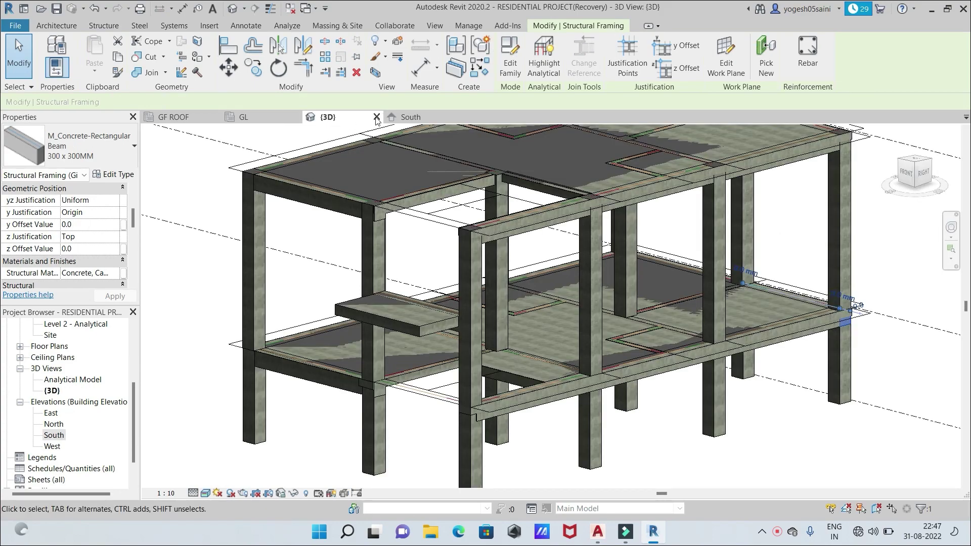
{"action": "key", "text": "ctrl+Tab"}
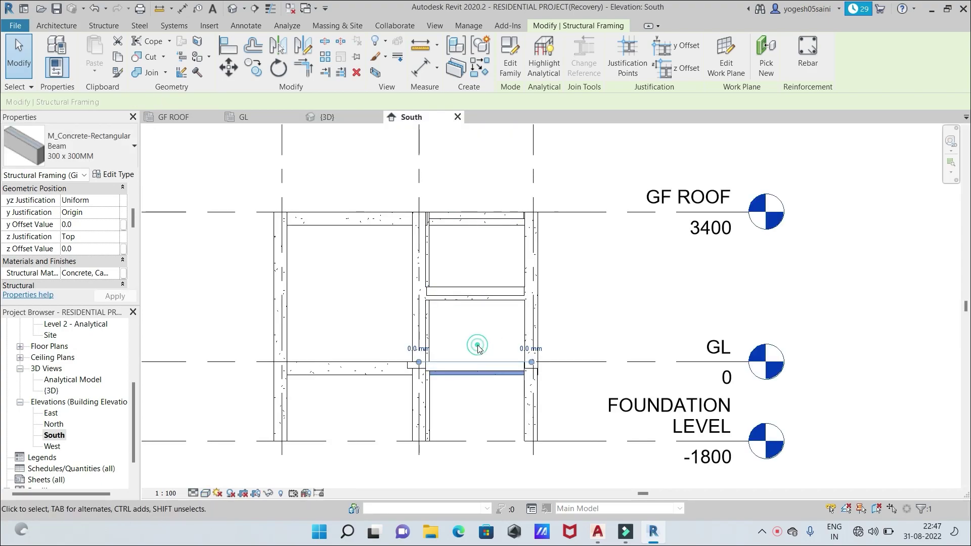
{"action": "key", "text": "Escape"}
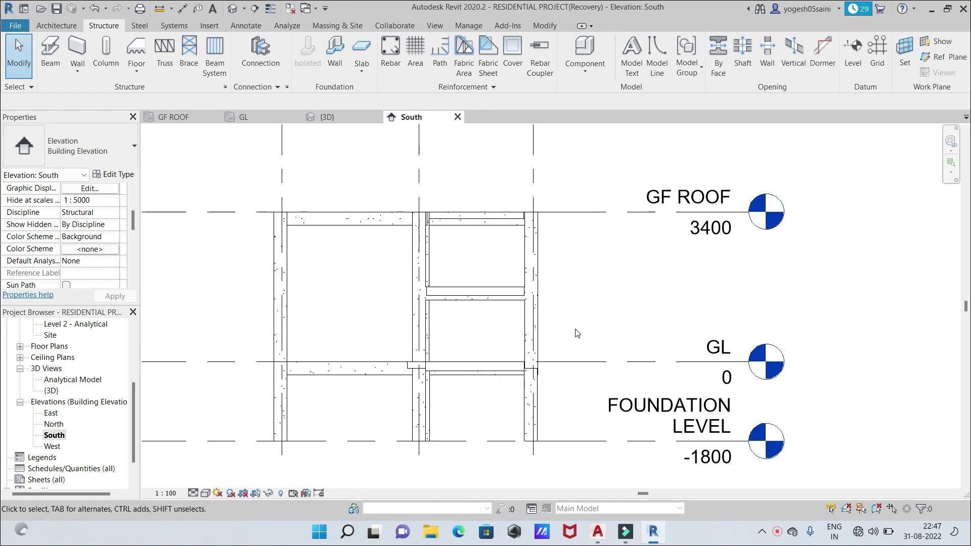
In the South elevation, copy the 200 mm staircase slab at GL vertically upward by 3300 mm, just below GF ROOF
{"action": "left_click", "coordinate": [575, 330]}
{"action": "left_click", "coordinate": [477, 368]}
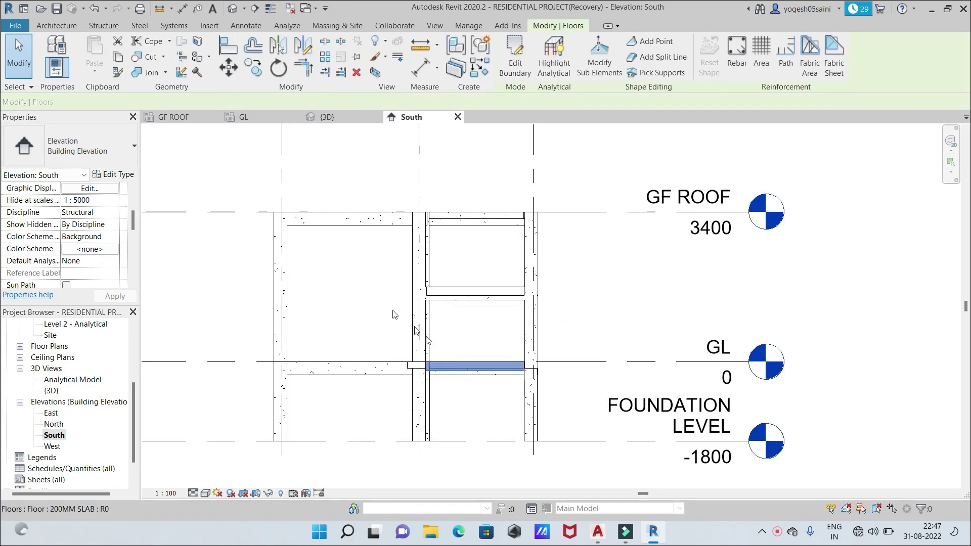
{"action": "left_click", "coordinate": [336, 117]}
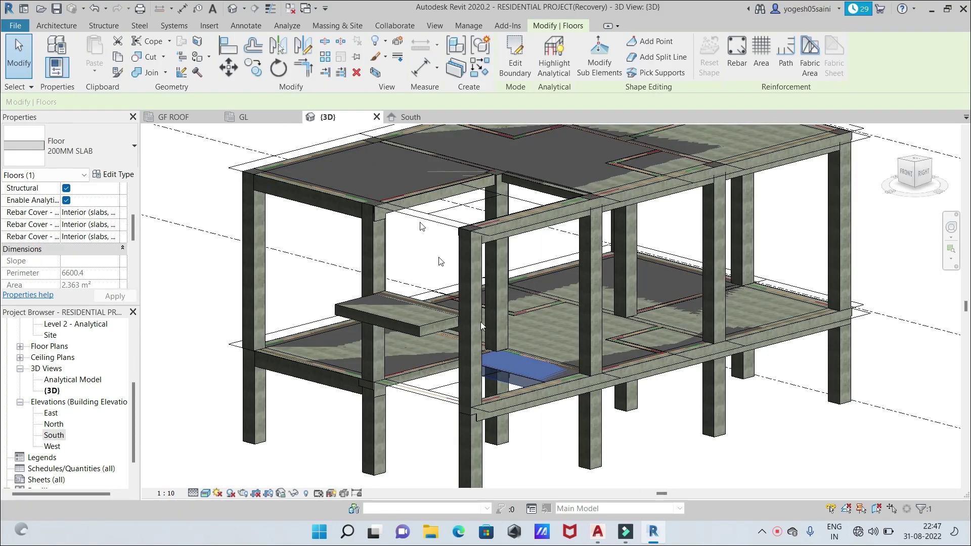
{"action": "left_click", "coordinate": [419, 120]}
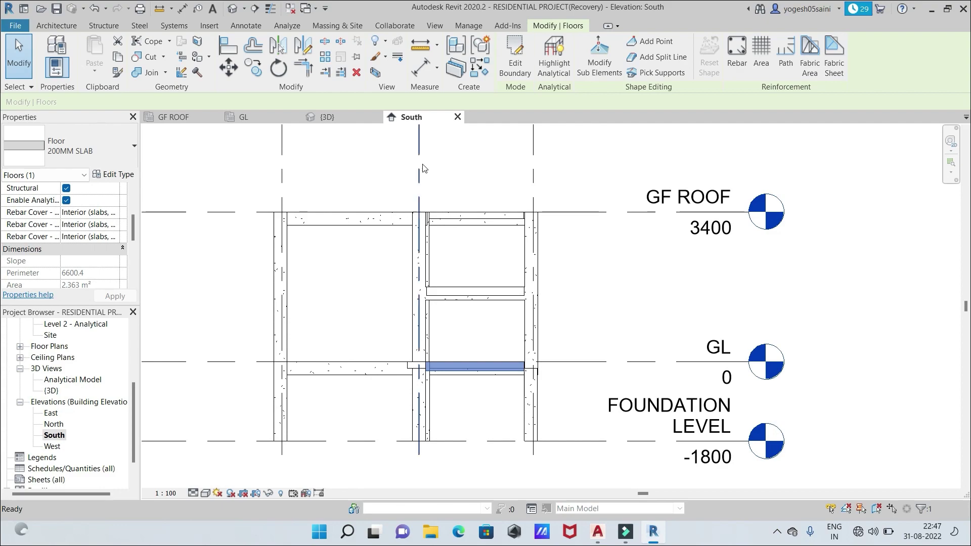
{"action": "scroll", "coordinate": [500, 343], "scroll_direction": "up", "scroll_amount": 3}
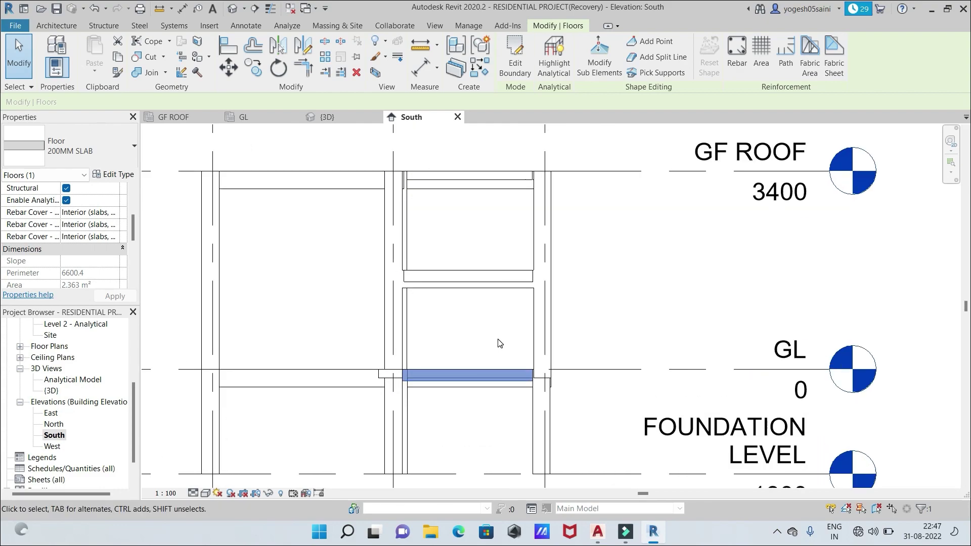
{"action": "left_click", "coordinate": [252, 68]}
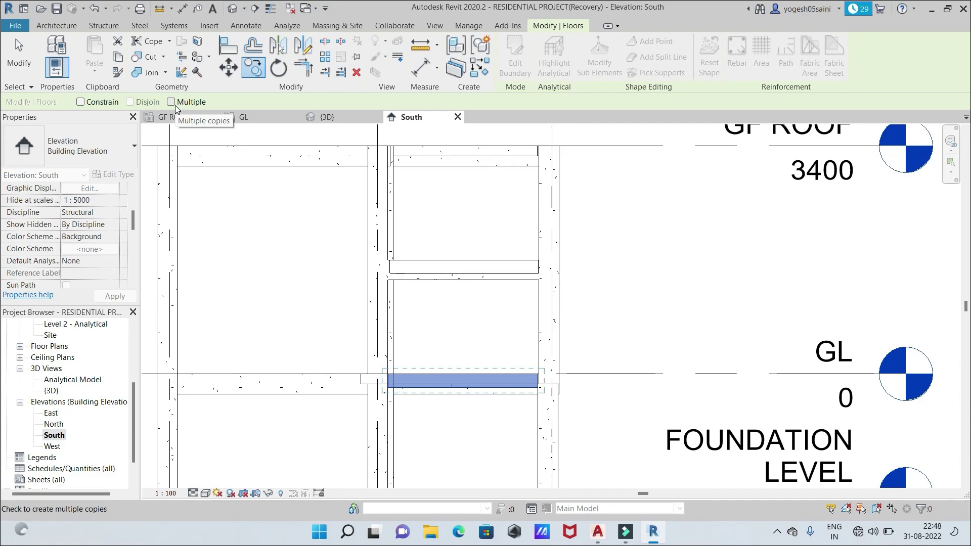
{"action": "left_click", "coordinate": [538, 374]}
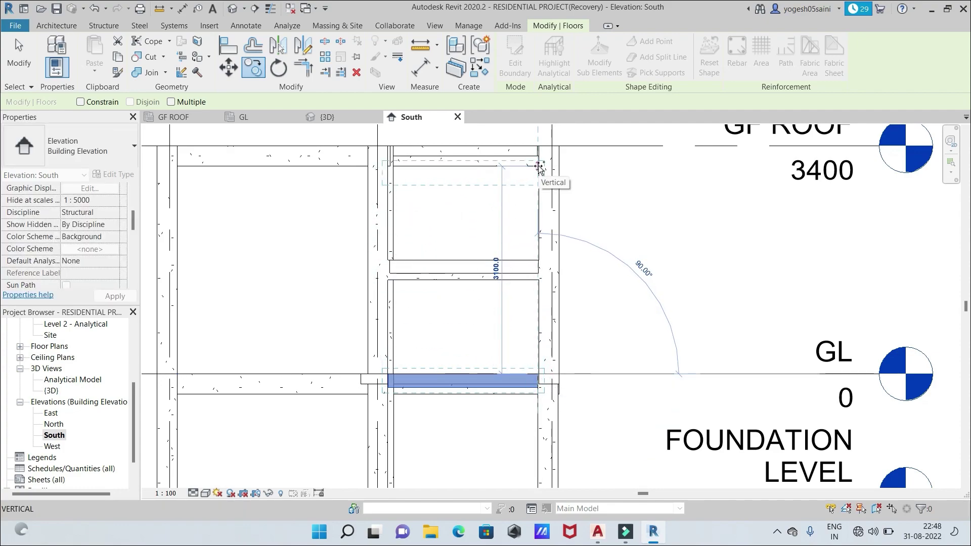
{"action": "scroll", "coordinate": [539, 164], "scroll_direction": "up", "scroll_amount": 2}
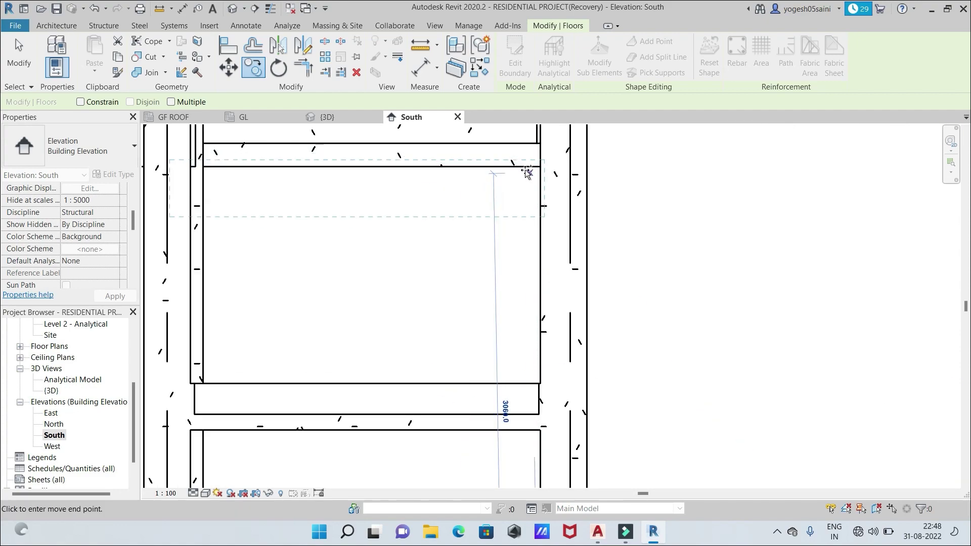
{"action": "scroll", "coordinate": [526, 177], "scroll_direction": "down", "scroll_amount": 3}
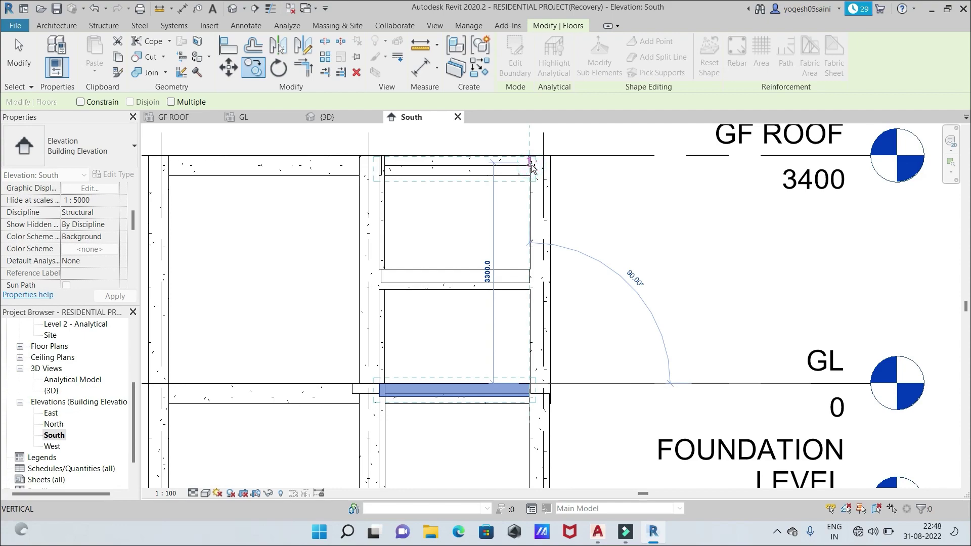
{"action": "left_click", "coordinate": [531, 164]}
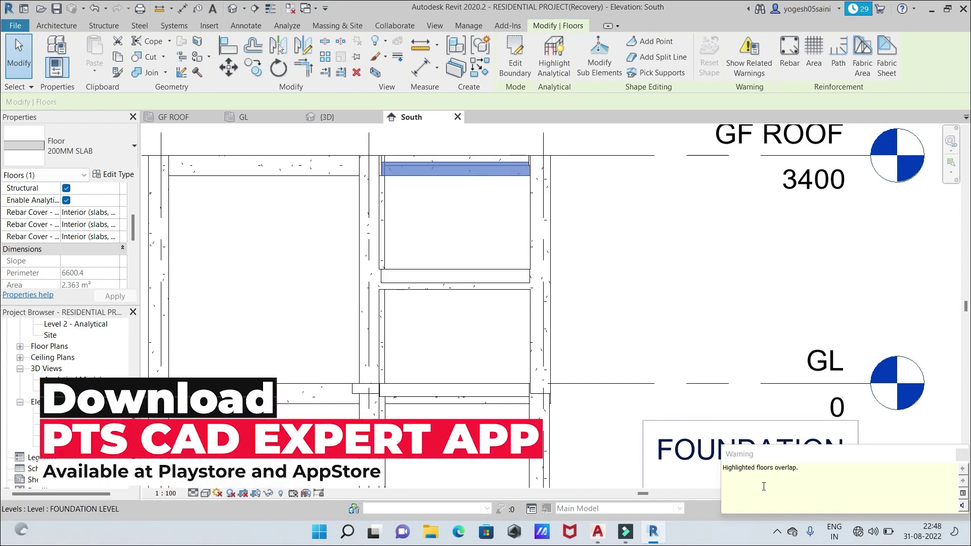
In the 3D view, examine how the copied 200 mm staircase slab sits against the GF ROOF beams and the surrounding 150 mm slab
{"action": "left_click", "coordinate": [348, 125]}
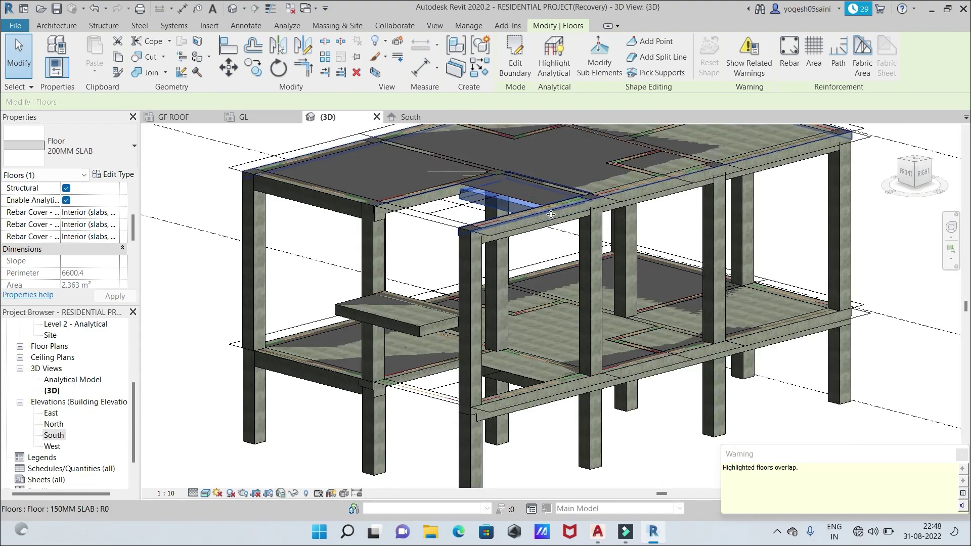
{"action": "scroll", "coordinate": [559, 208], "scroll_direction": "up", "scroll_amount": 3}
{"action": "scroll", "coordinate": [554, 205], "scroll_direction": "down", "scroll_amount": 3}
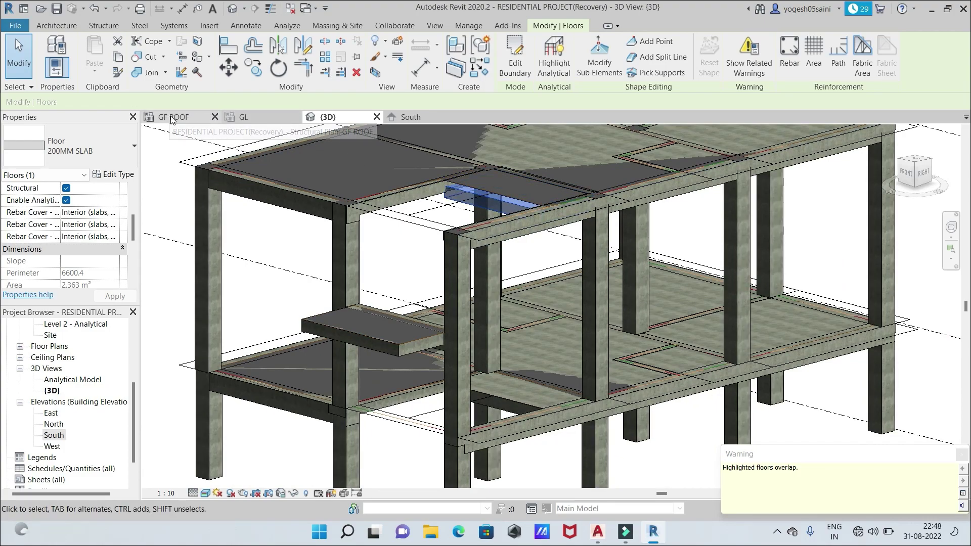
{"action": "left_click", "coordinate": [815, 244]}
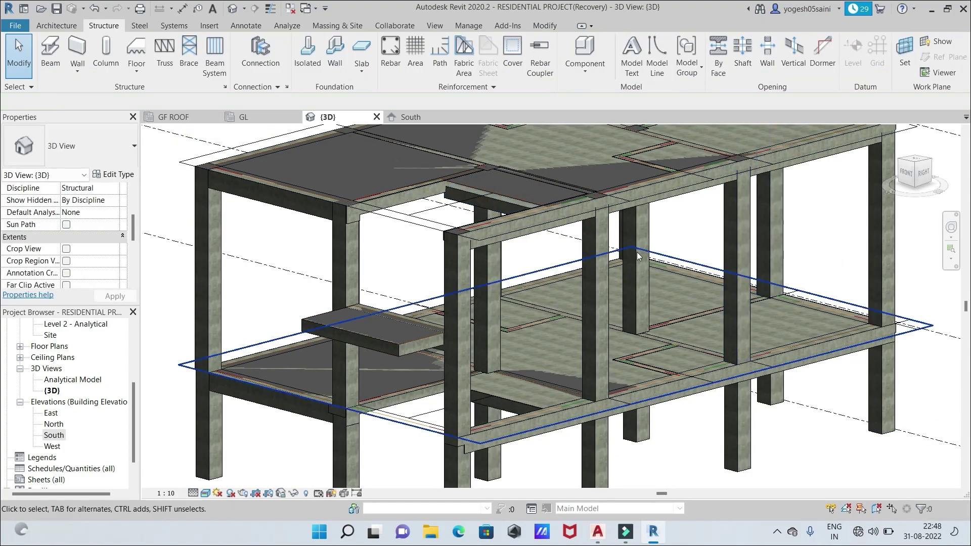
{"action": "scroll", "coordinate": [500, 212], "scroll_direction": "up", "scroll_amount": 2}
{"action": "scroll", "coordinate": [506, 210], "scroll_direction": "up", "scroll_amount": 3}
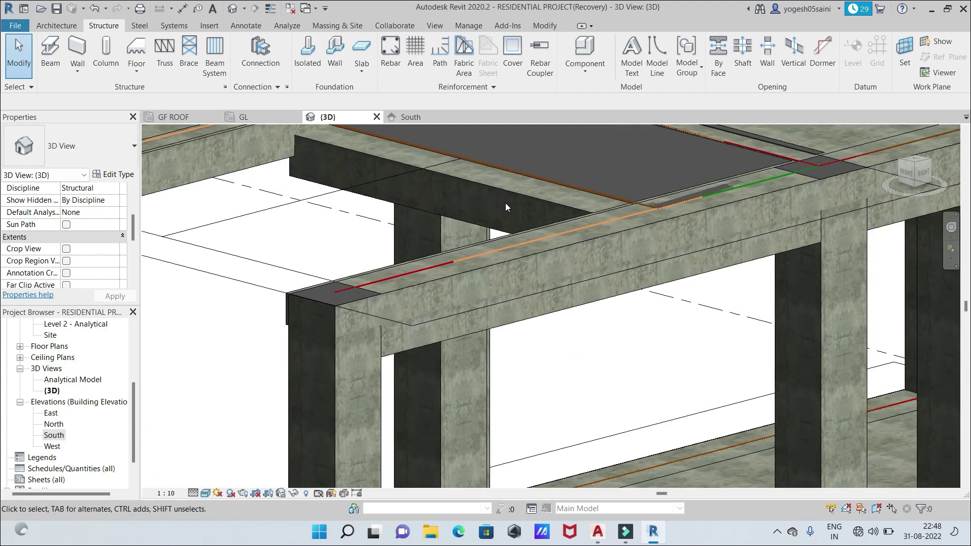
{"action": "scroll", "coordinate": [509, 202], "scroll_direction": "down", "scroll_amount": 3}
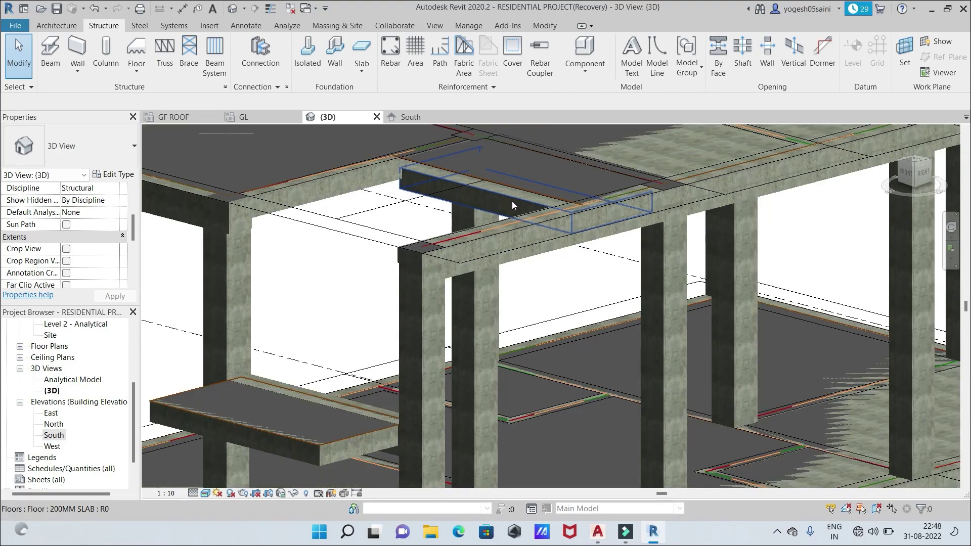
{"action": "scroll", "coordinate": [512, 202], "scroll_direction": "down", "scroll_amount": 1}
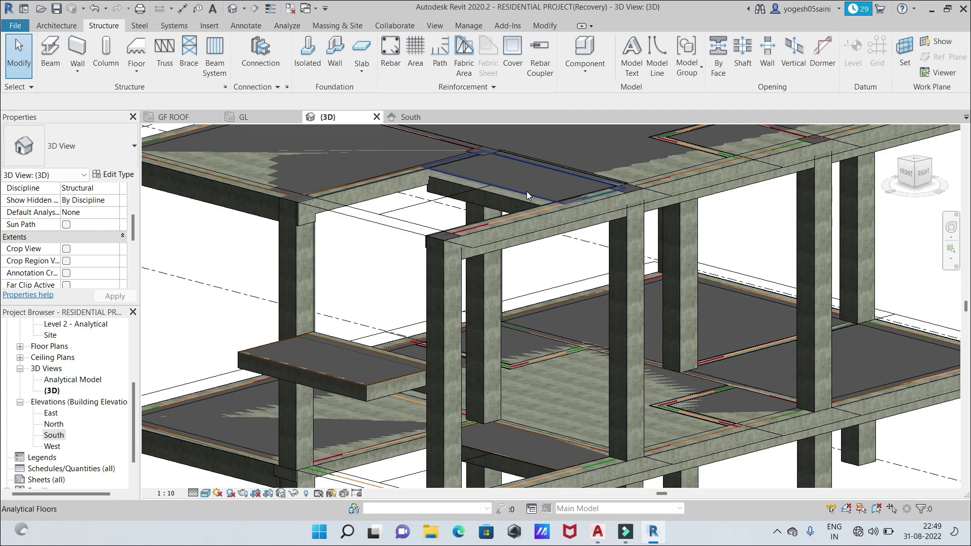
{"action": "scroll", "coordinate": [527, 191], "scroll_direction": "down", "scroll_amount": 1}
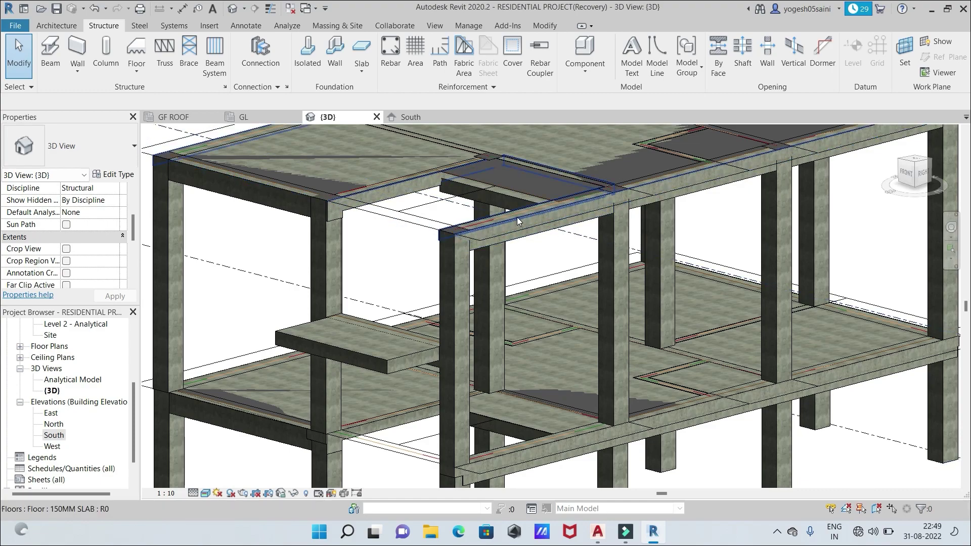
{"action": "scroll", "coordinate": [517, 217], "scroll_direction": "up", "scroll_amount": 2}
{"action": "scroll", "coordinate": [511, 210], "scroll_direction": "up", "scroll_amount": 1}
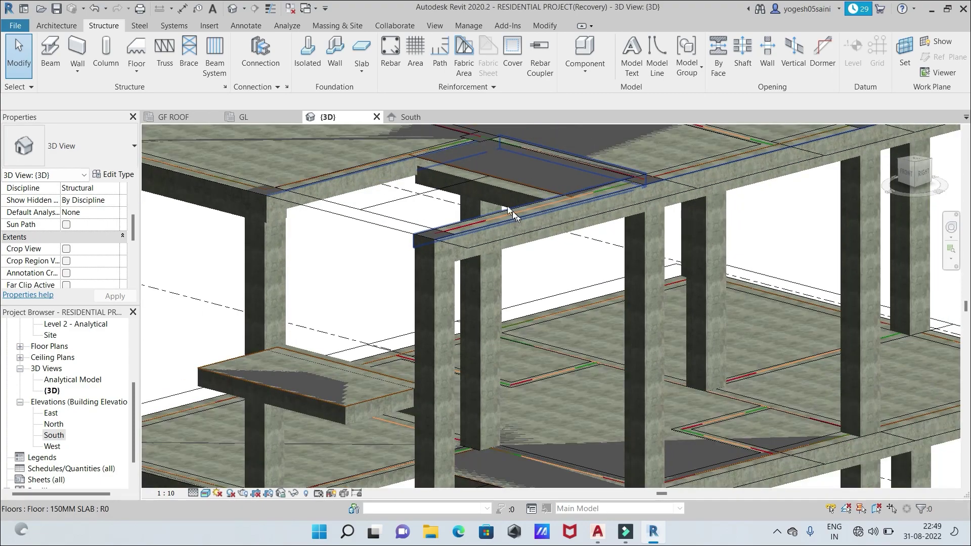
{"action": "left_click", "coordinate": [473, 179]}
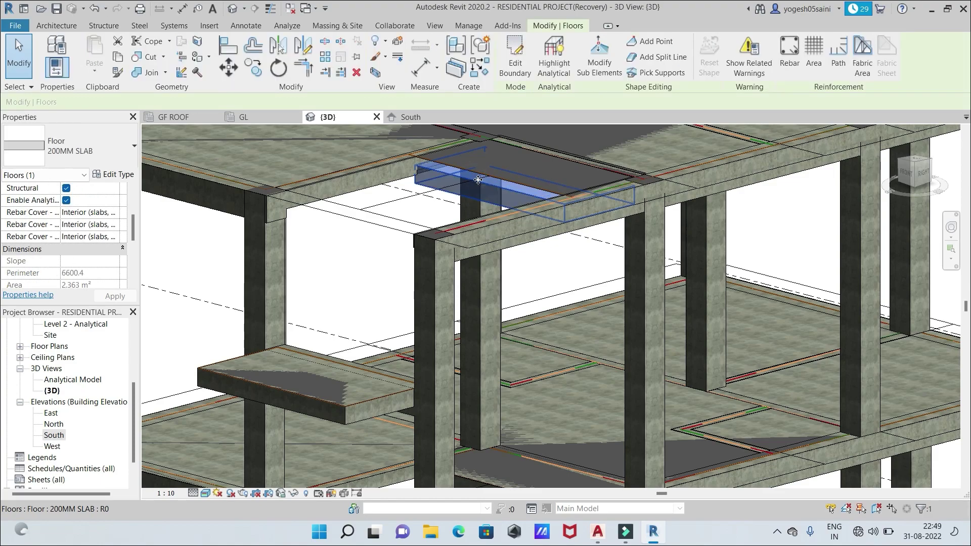
{"action": "left_click", "coordinate": [554, 188]}
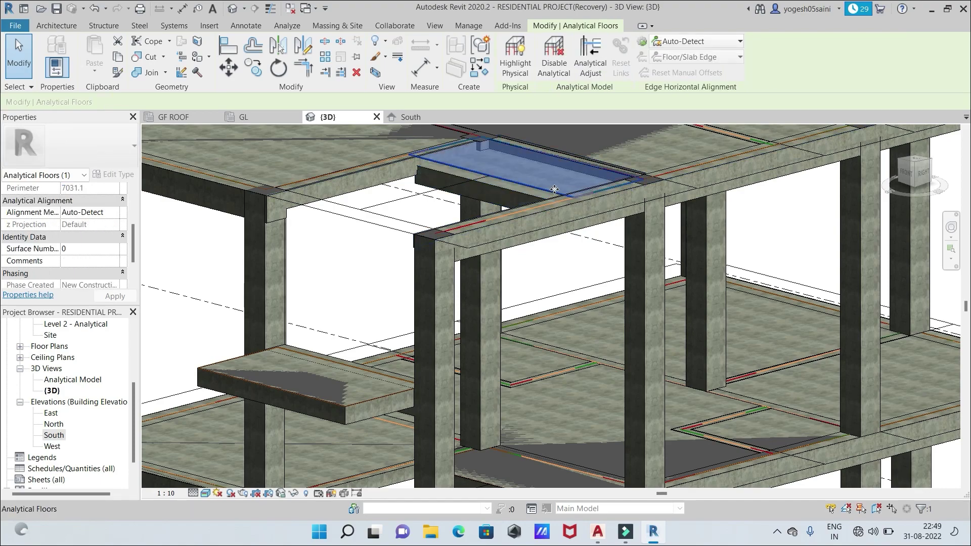
{"action": "left_click", "coordinate": [497, 193]}
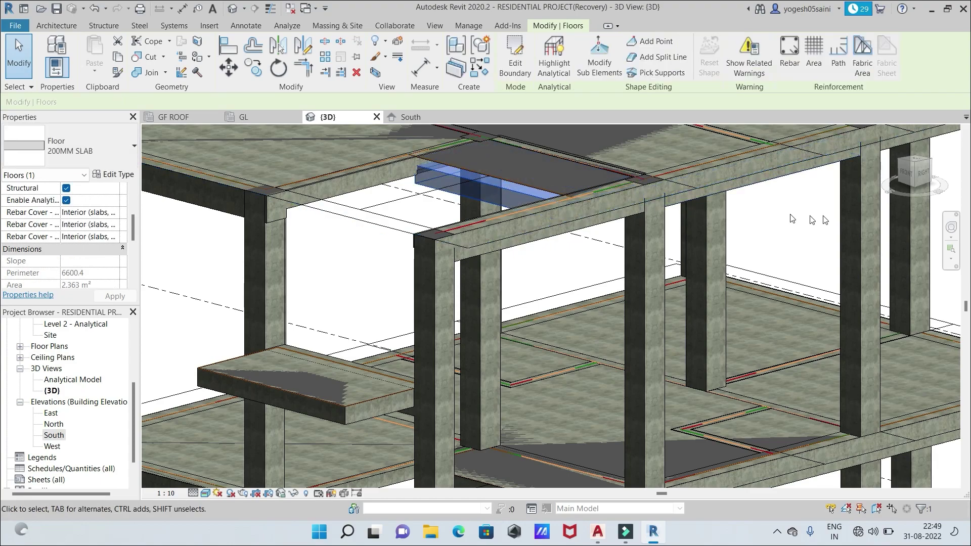
{"action": "left_click", "coordinate": [787, 233]}
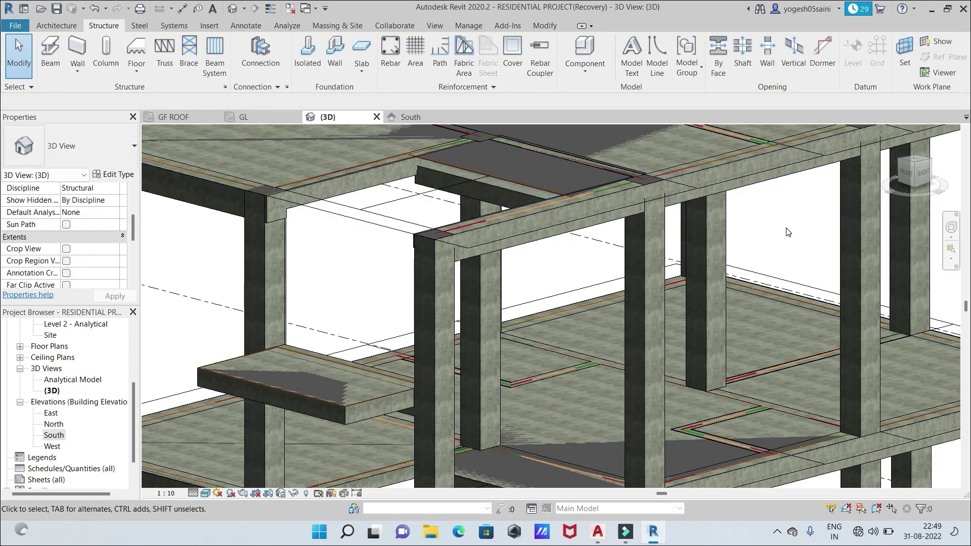
In the GF ROOF plan, edit the 200 mm staircase slab's boundary, moving its Bedroom 1 side edge inward to make it about 2220 mm wide
{"action": "left_click", "coordinate": [923, 173]}
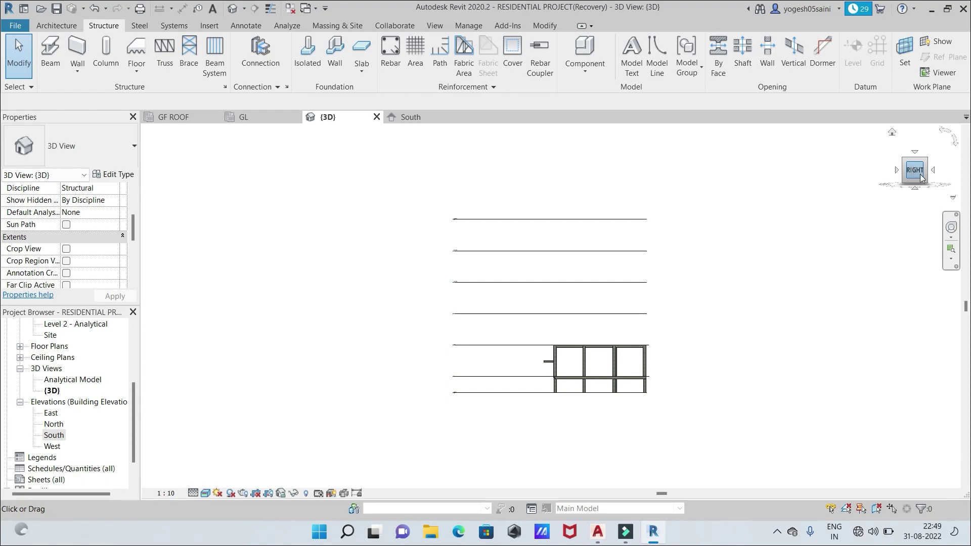
{"action": "left_click_drag", "start_coordinate": [922, 177], "coordinate": [748, 191]}
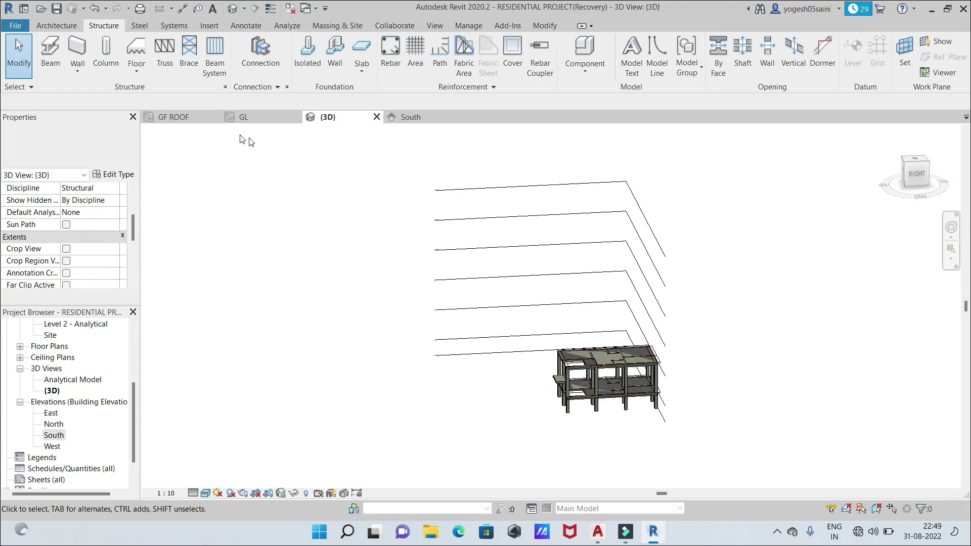
{"action": "left_click", "coordinate": [173, 117]}
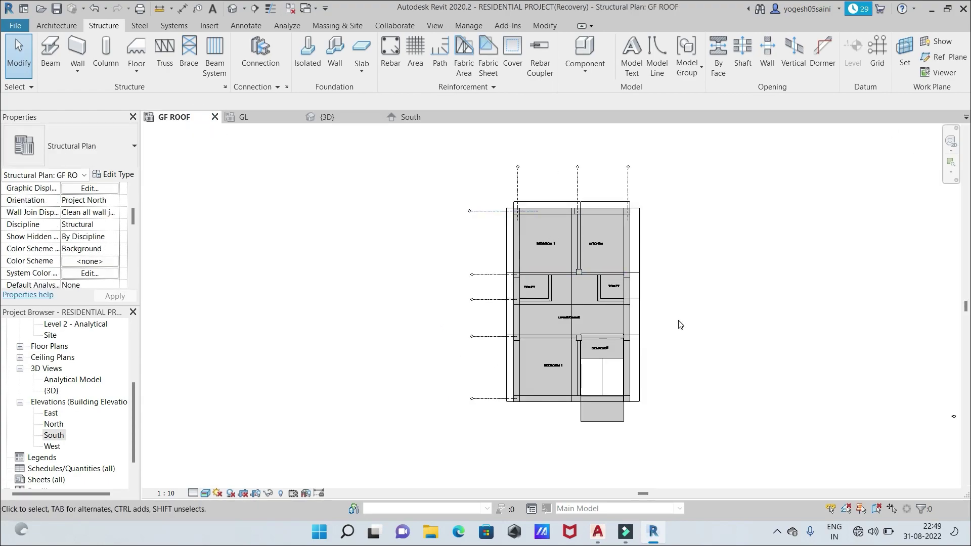
{"action": "scroll", "coordinate": [680, 320], "scroll_direction": "up", "scroll_amount": 4}
{"action": "middle_click_drag", "start_coordinate": [612, 340], "coordinate": [704, 217]}
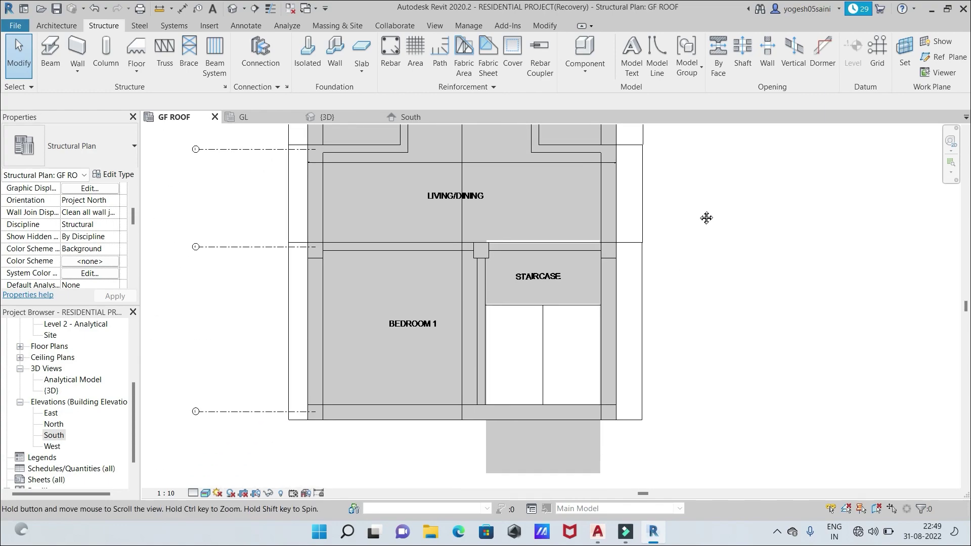
{"action": "left_click", "coordinate": [559, 289]}
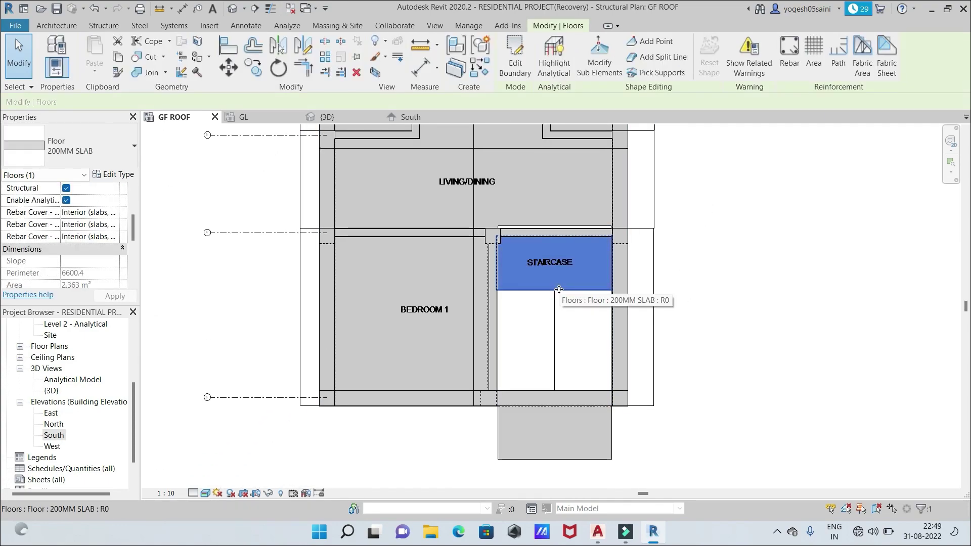
{"action": "left_click", "coordinate": [518, 54]}
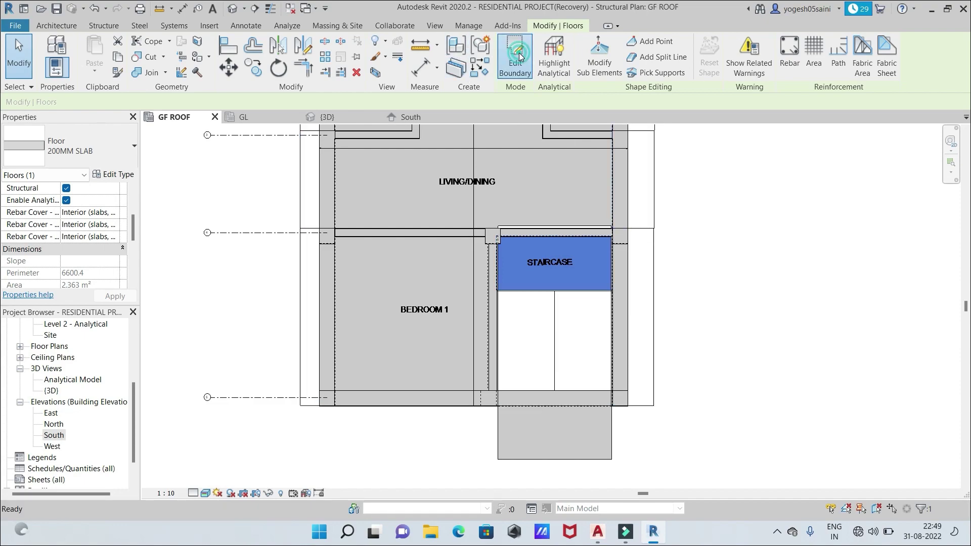
{"action": "scroll", "coordinate": [581, 245], "scroll_direction": "up", "scroll_amount": 3}
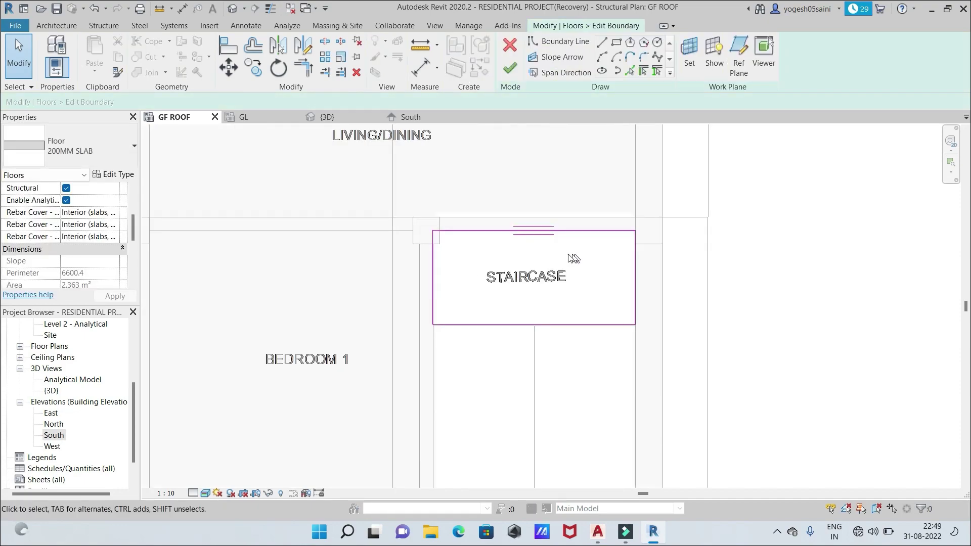
{"action": "left_click", "coordinate": [432, 273]}
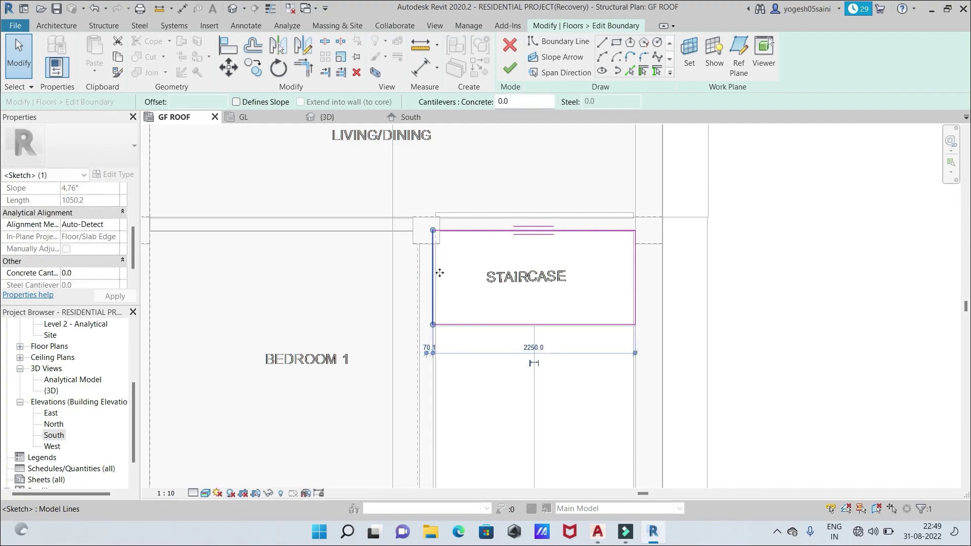
{"action": "left_click_drag", "start_coordinate": [450, 273], "coordinate": [443, 276]}
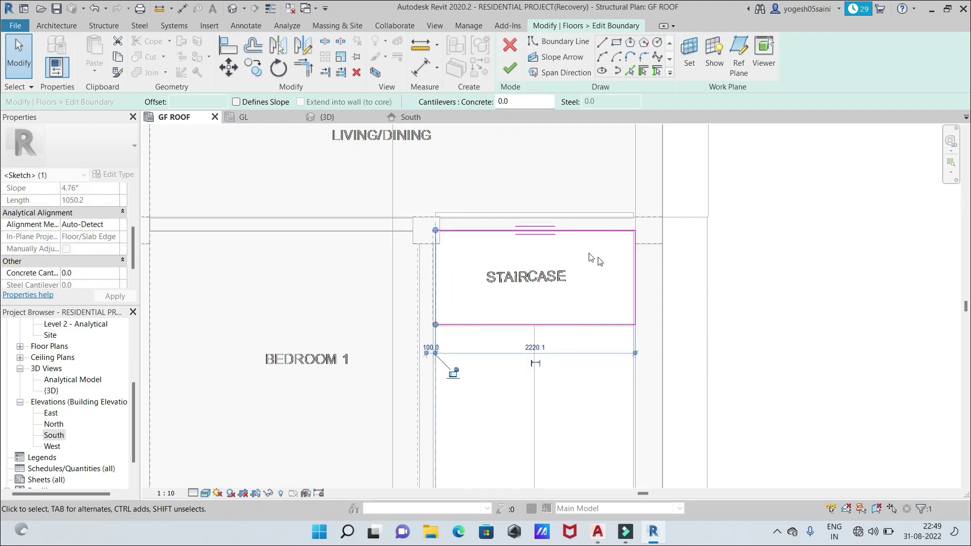
{"action": "scroll", "coordinate": [638, 294], "scroll_direction": "up", "scroll_amount": 2}
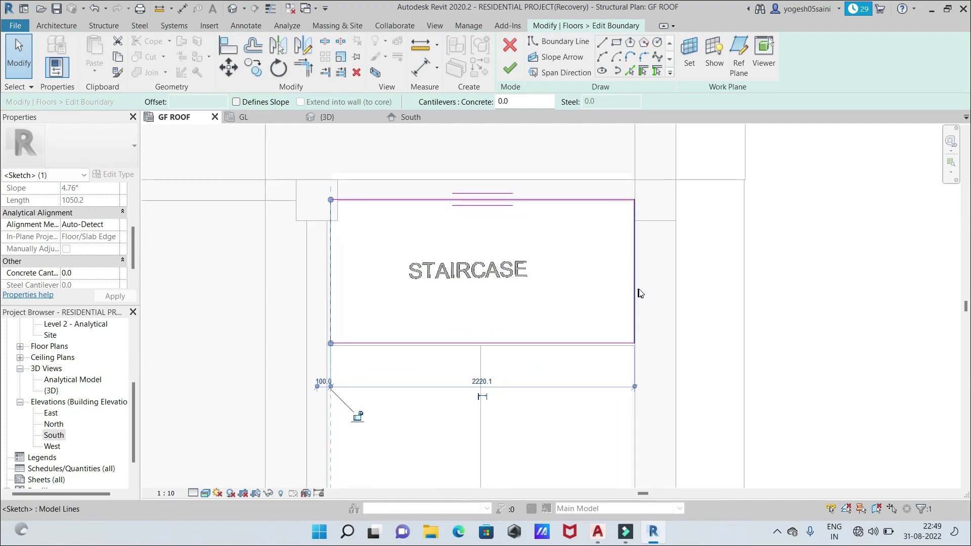
{"action": "left_click", "coordinate": [510, 70]}
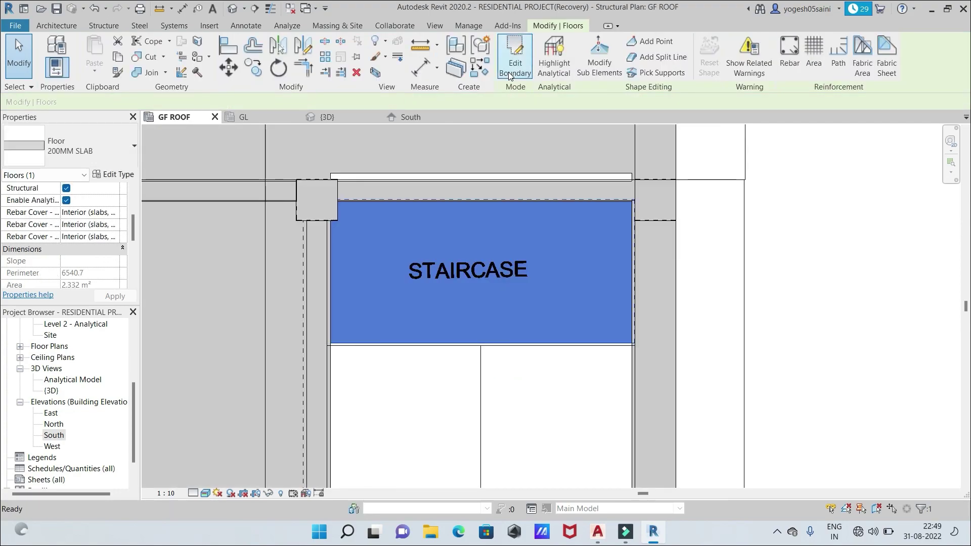
In the 3D view, examine the staircase slabs at GL, 1700 mm and just below GF ROOF
{"action": "scroll", "coordinate": [725, 273], "scroll_direction": "down", "scroll_amount": 1}
{"action": "scroll", "coordinate": [724, 273], "scroll_direction": "down", "scroll_amount": 1}
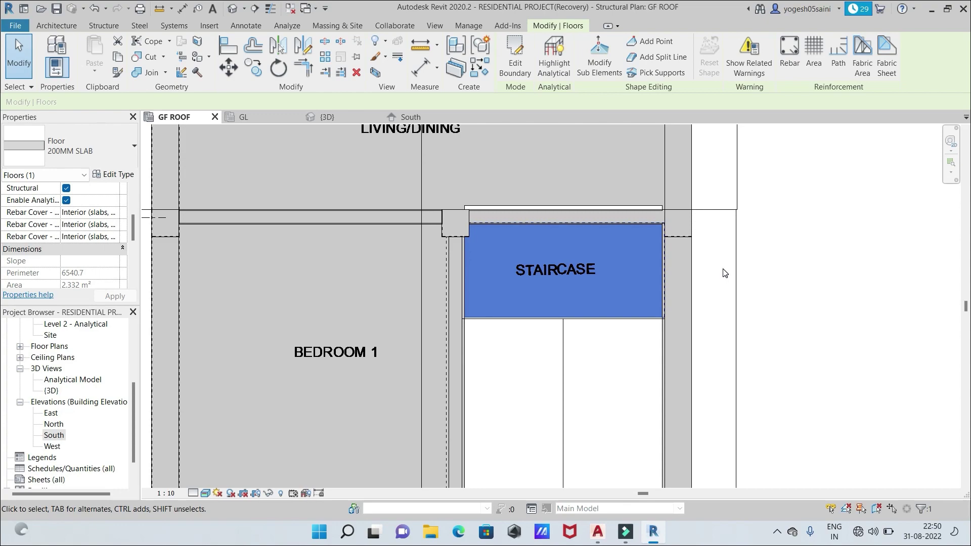
{"action": "scroll", "coordinate": [797, 280], "scroll_direction": "down", "scroll_amount": 2}
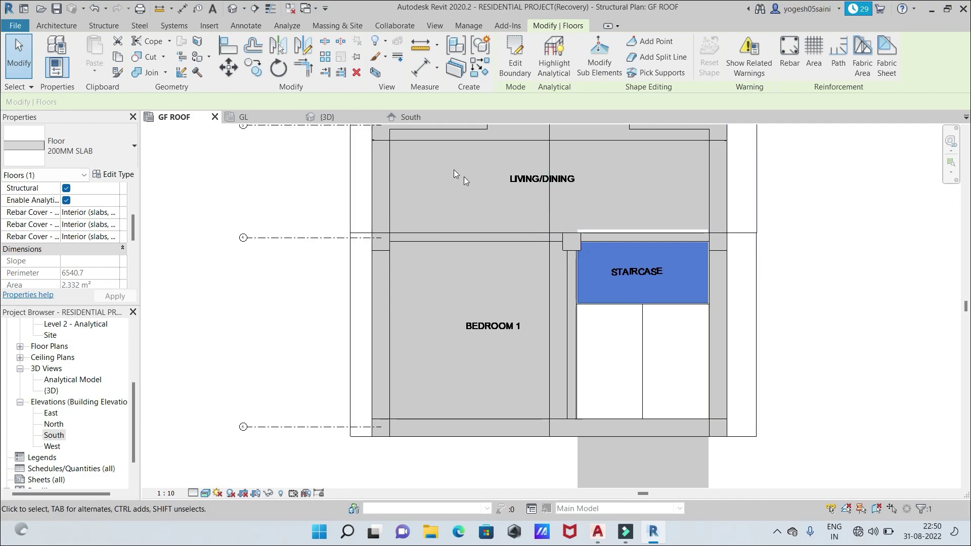
{"action": "left_click", "coordinate": [336, 118]}
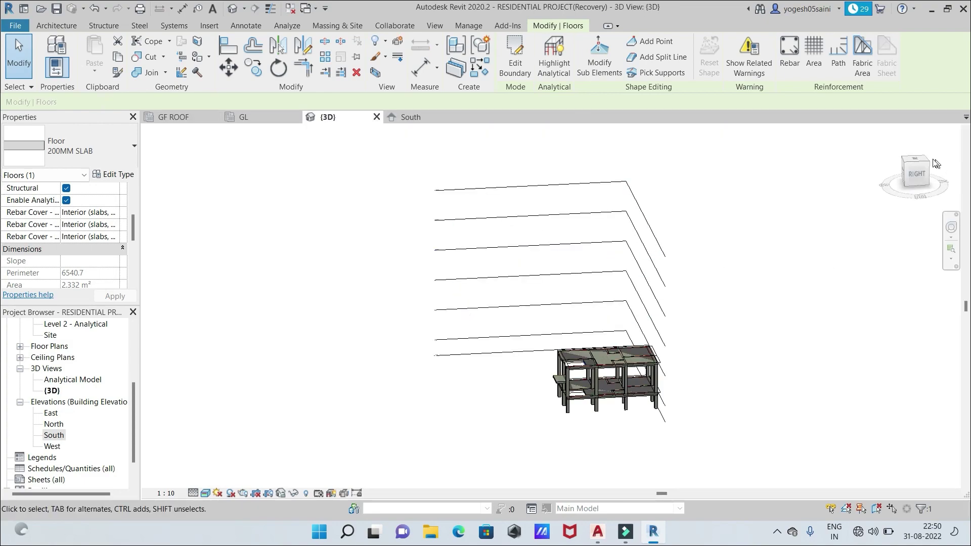
{"action": "left_click_drag", "start_coordinate": [930, 187], "coordinate": [957, 178]}
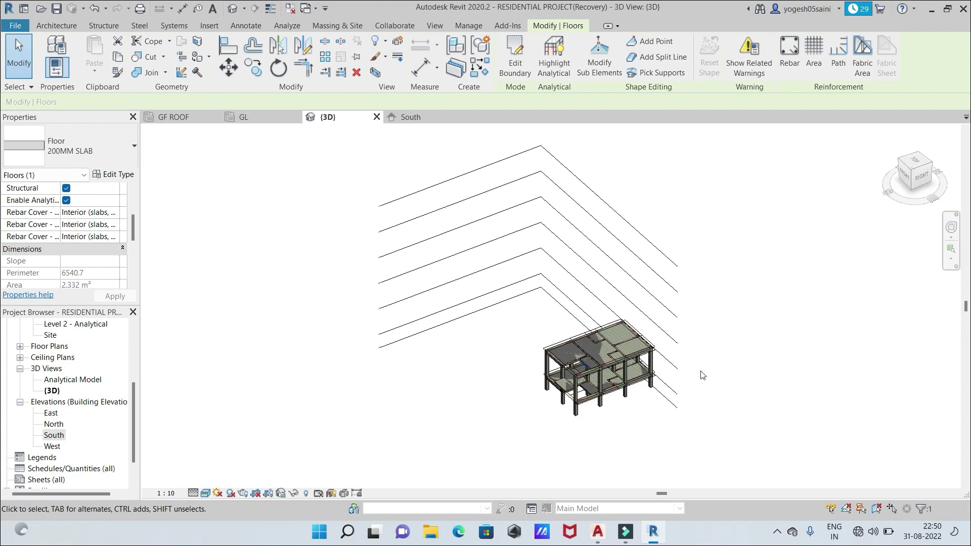
{"action": "scroll", "coordinate": [698, 380], "scroll_direction": "up", "scroll_amount": 5}
{"action": "scroll", "coordinate": [788, 297], "scroll_direction": "up", "scroll_amount": 3}
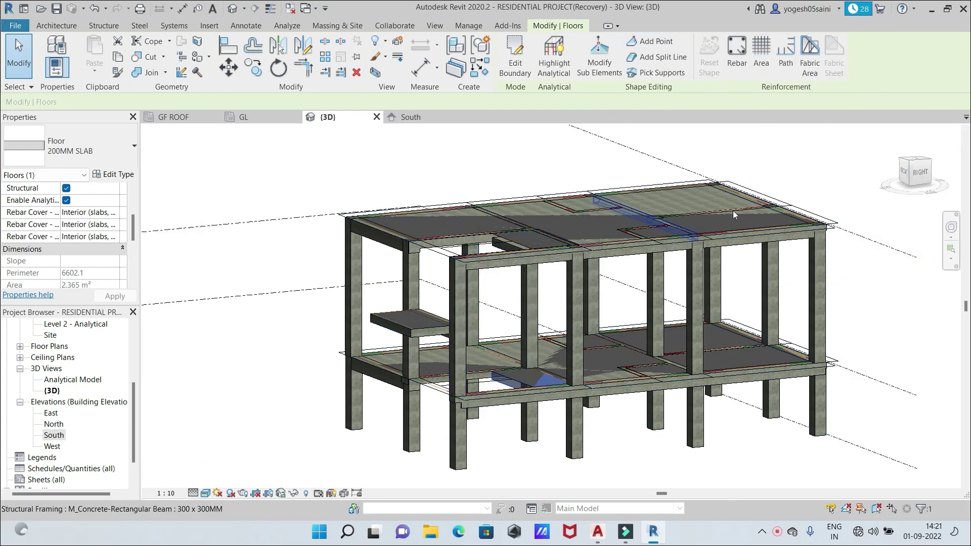
{"action": "left_click_drag", "start_coordinate": [916, 177], "coordinate": [574, 347]}
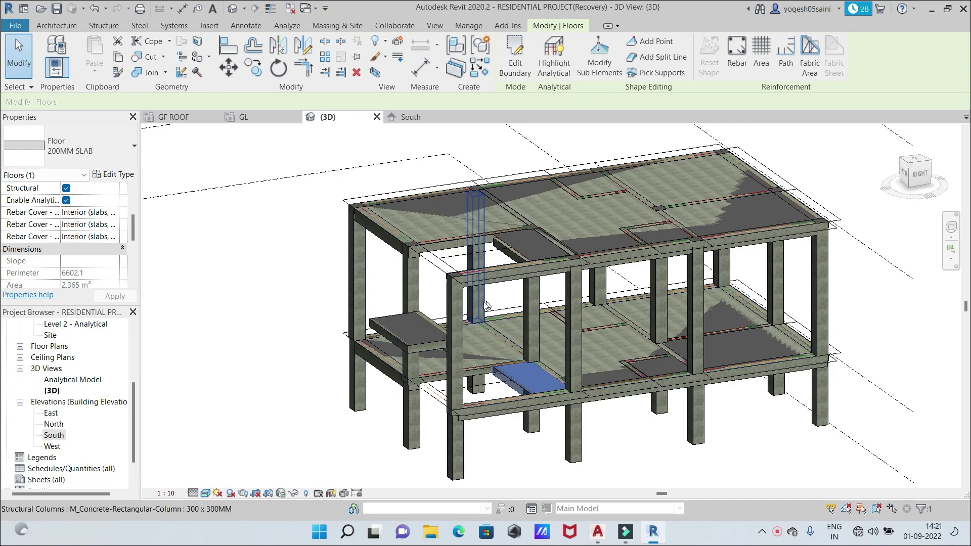
In the GL plan, start a 200MM SLAB floor and sketch a rectangle about 1093 x 1949 mm over the stair flight beside Bedroom 1
{"action": "left_click", "coordinate": [259, 119]}
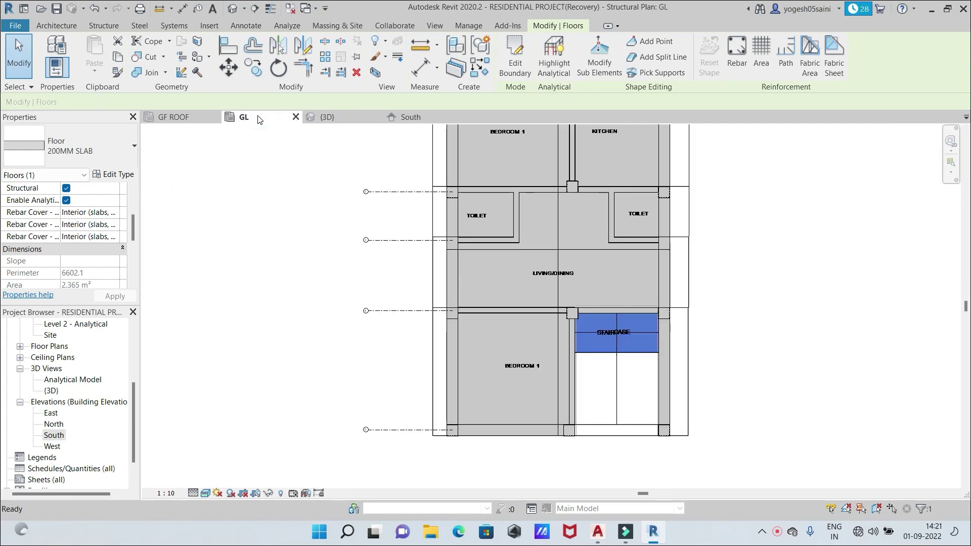
{"action": "scroll", "coordinate": [722, 309], "scroll_direction": "up", "scroll_amount": 1}
{"action": "left_click", "coordinate": [722, 309]}
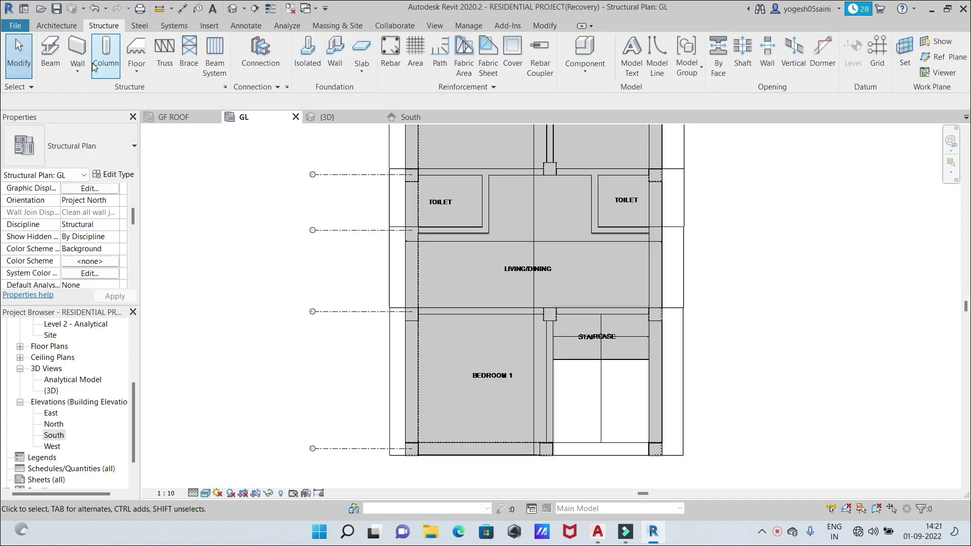
{"action": "left_click", "coordinate": [133, 62]}
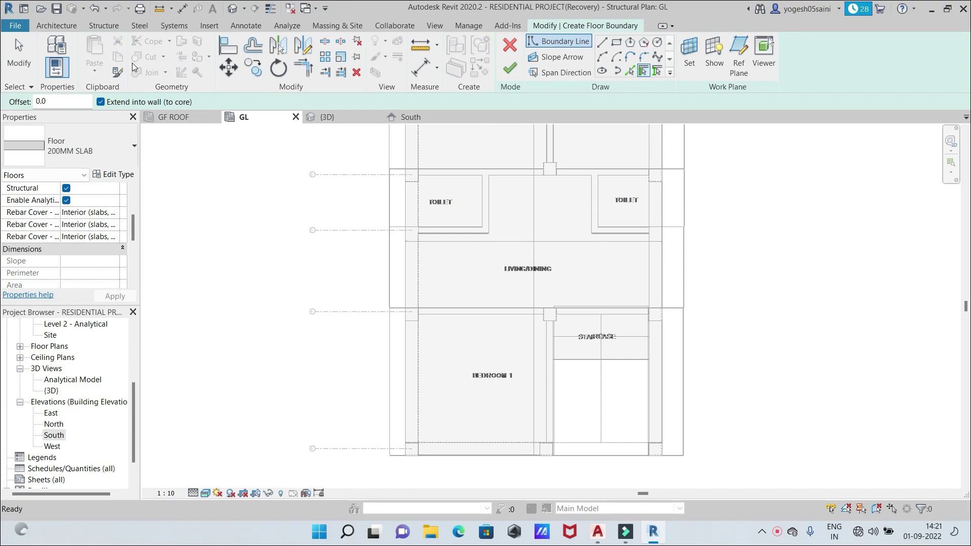
{"action": "left_click", "coordinate": [103, 26]}
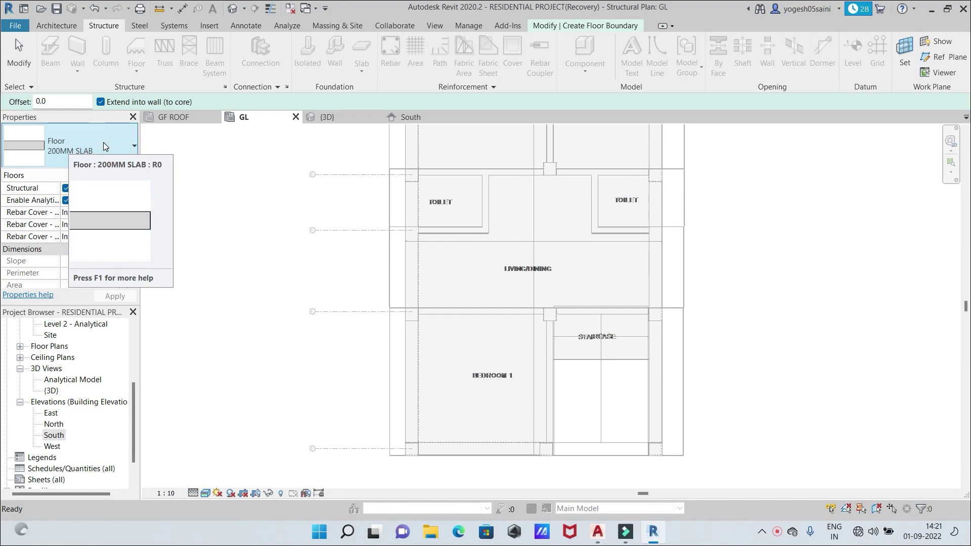
{"action": "left_click", "coordinate": [19, 57]}
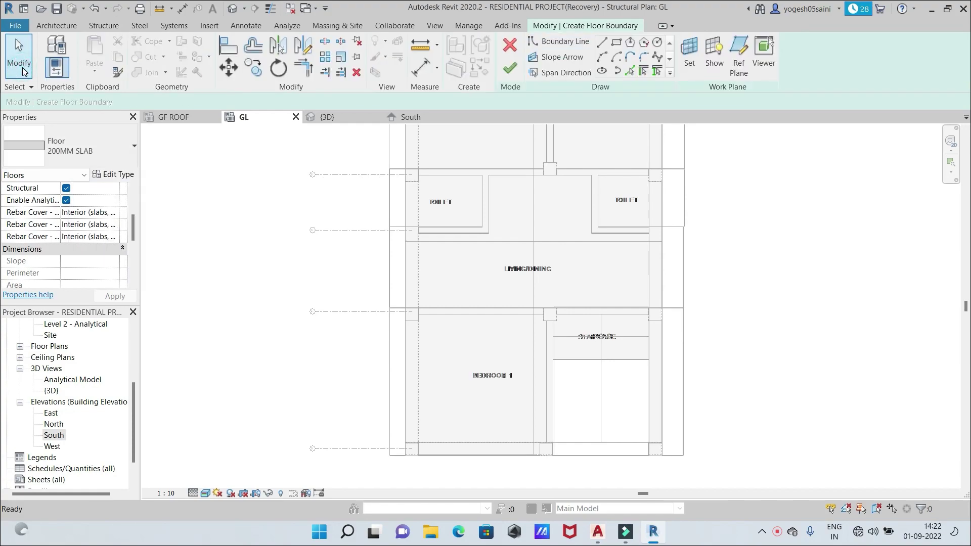
{"action": "left_click", "coordinate": [617, 43]}
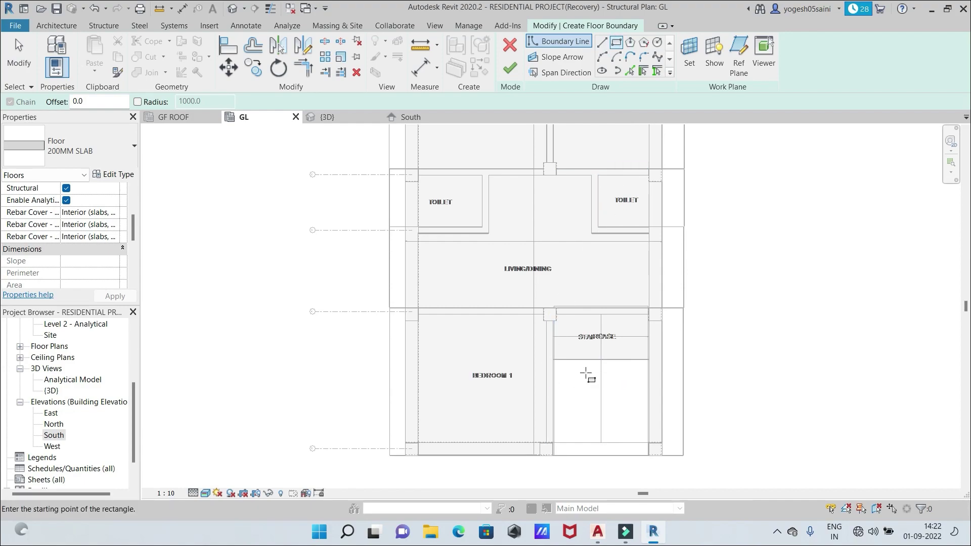
{"action": "scroll", "coordinate": [586, 374], "scroll_direction": "up", "scroll_amount": 2}
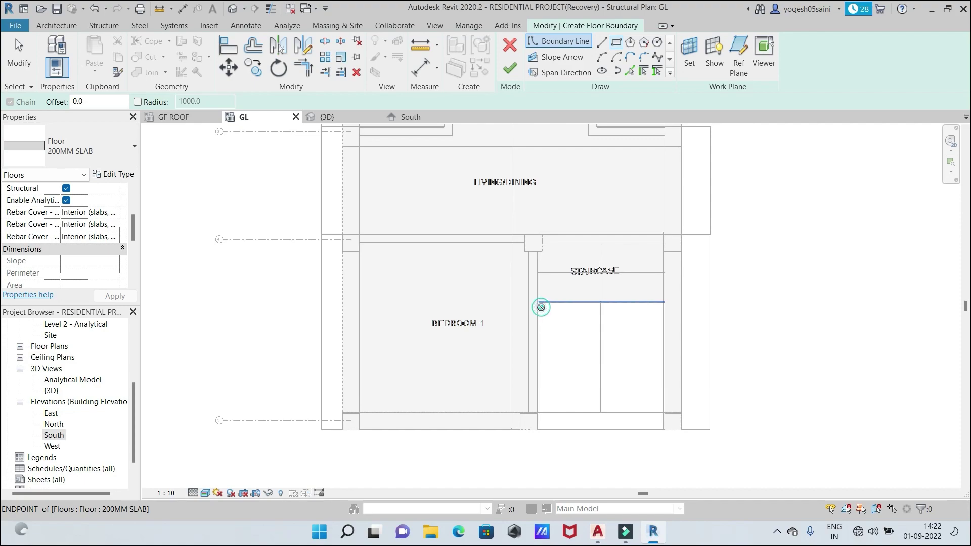
{"action": "left_click", "coordinate": [539, 302]}
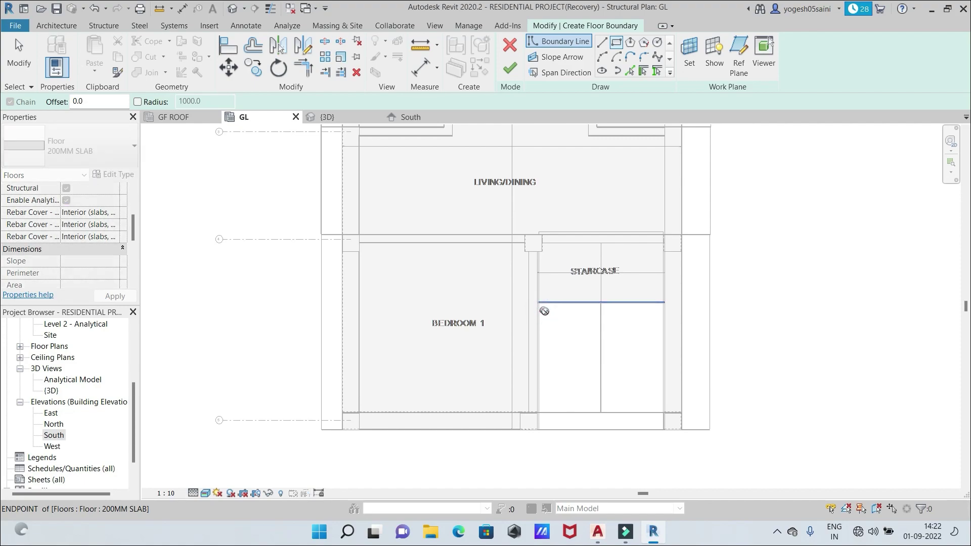
{"action": "left_click", "coordinate": [601, 413]}
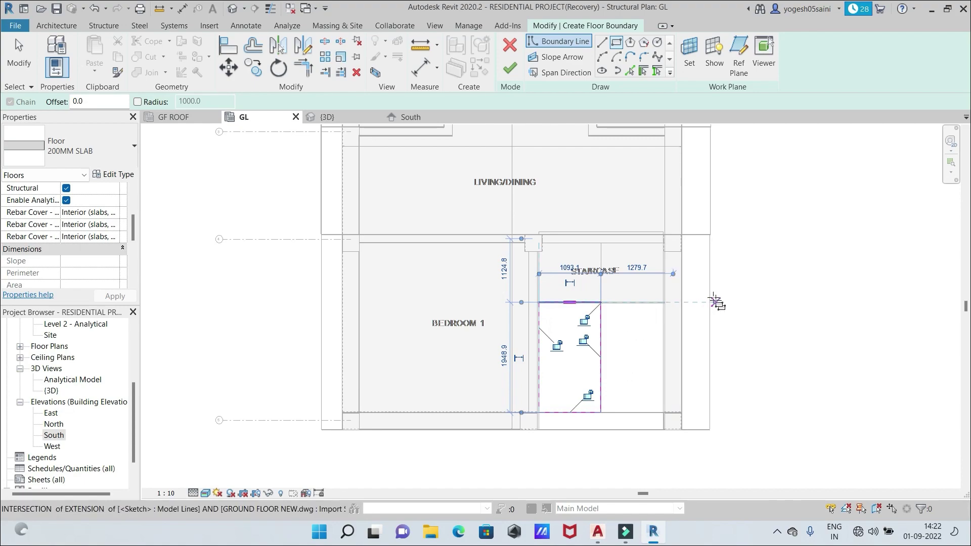
Set the GL plan's view scale to 1:100 and leave the rectangle sketching tool
{"action": "left_click", "coordinate": [170, 495]}
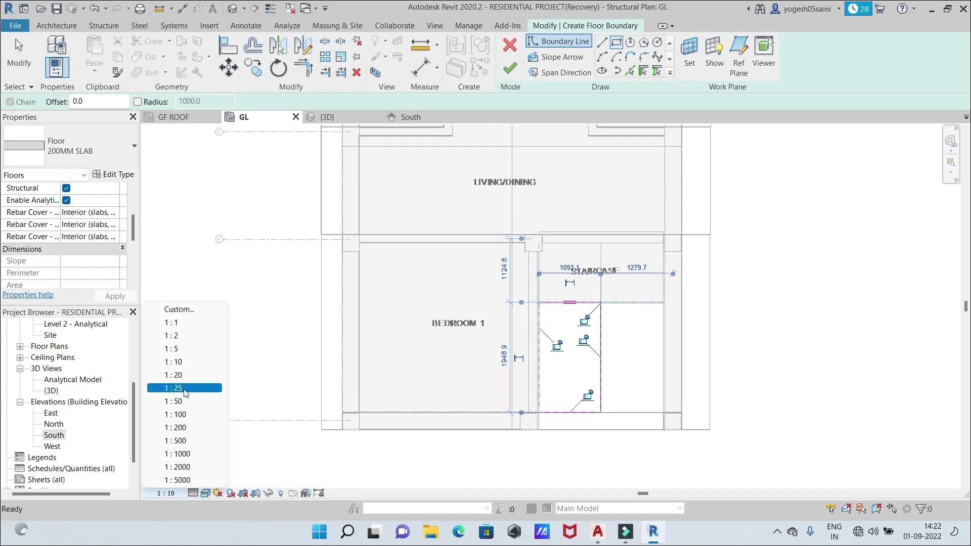
{"action": "left_click", "coordinate": [192, 416]}
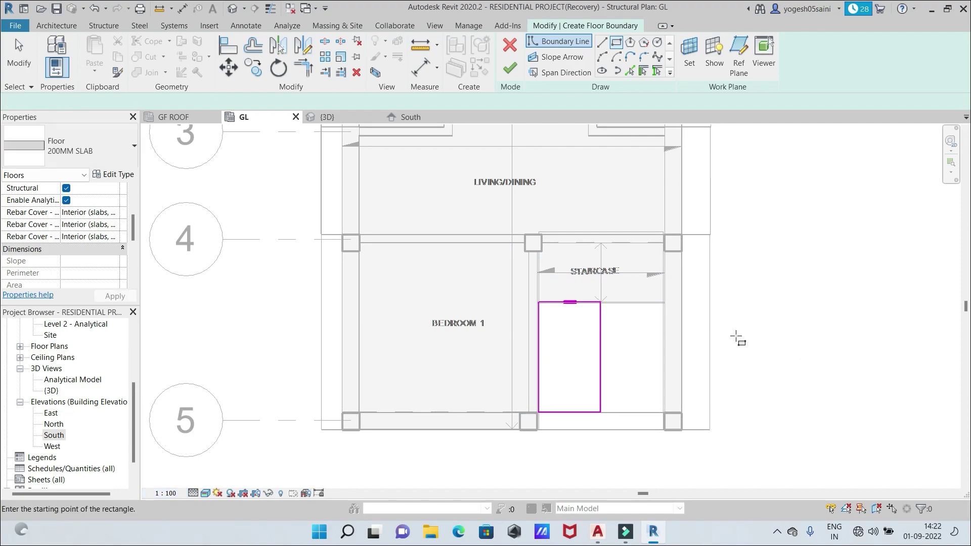
{"action": "scroll", "coordinate": [736, 340], "scroll_direction": "up", "scroll_amount": 1}
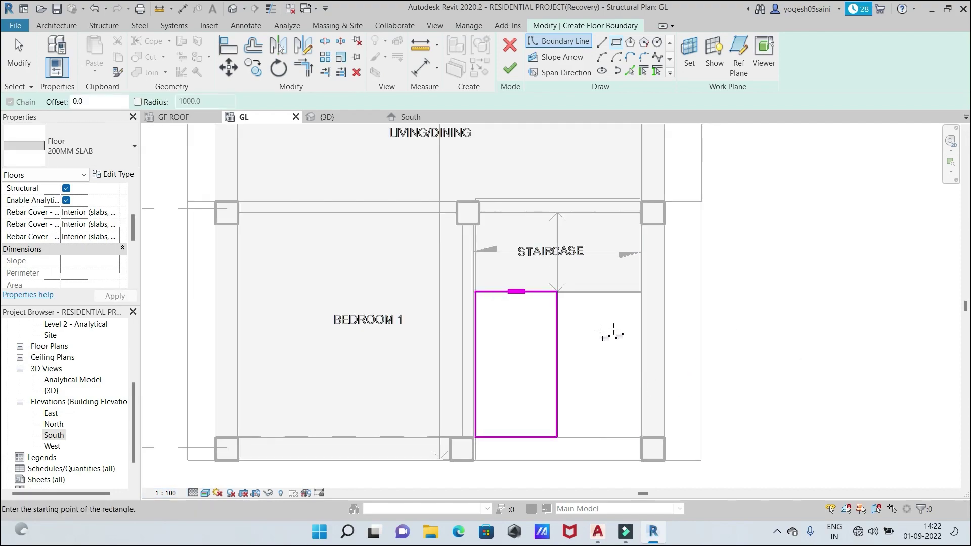
{"action": "right_click", "coordinate": [795, 302]}
{"action": "left_click", "coordinate": [809, 310]}
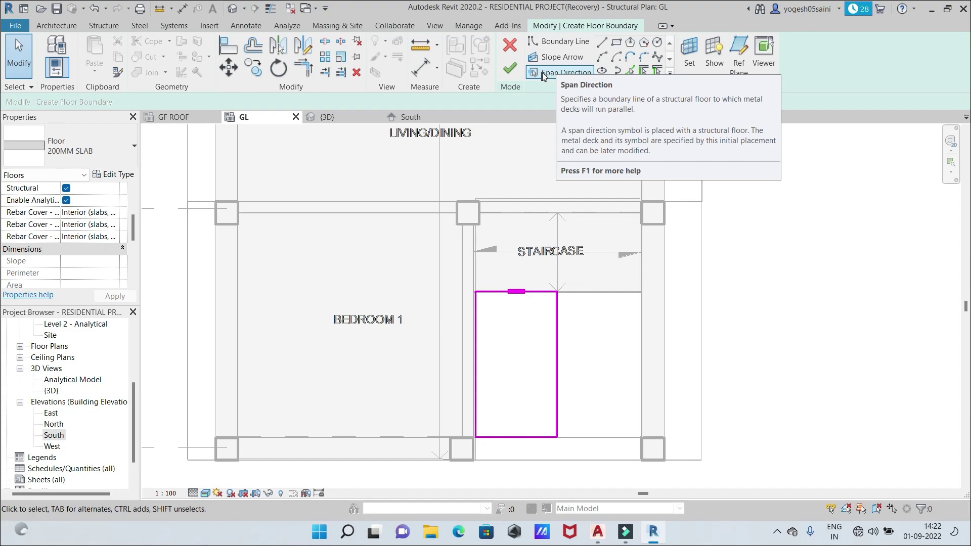
Set the new flight slab's span direction parallel to its long edge along the staircase centre line
{"action": "left_click", "coordinate": [551, 74]}
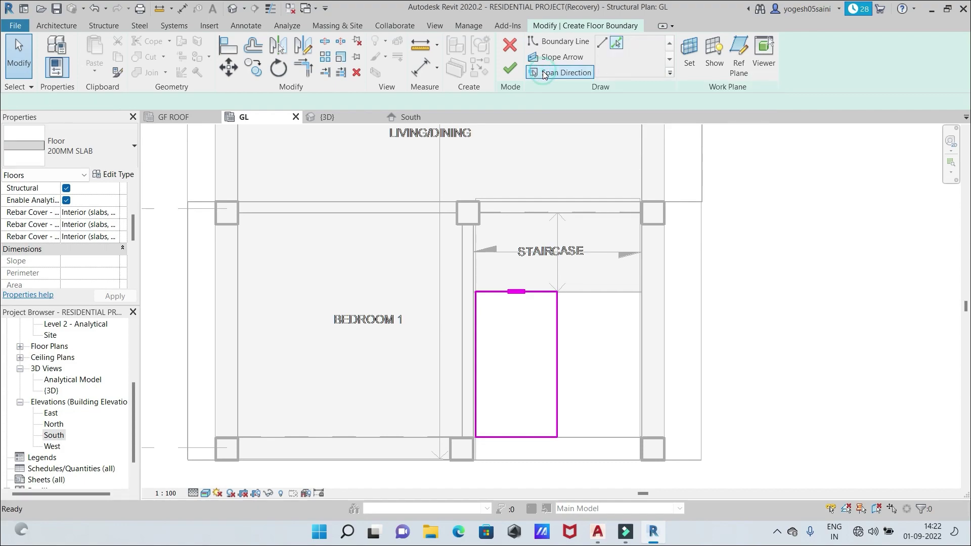
{"action": "left_click", "coordinate": [558, 354]}
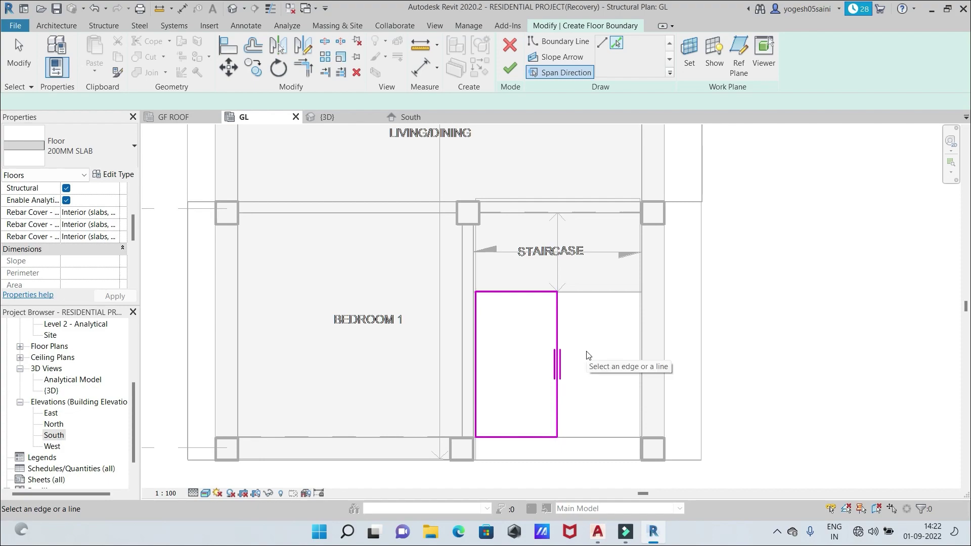
{"action": "scroll", "coordinate": [589, 356], "scroll_direction": "up", "scroll_amount": 1}
{"action": "scroll", "coordinate": [589, 356], "scroll_direction": "down", "scroll_amount": 1}
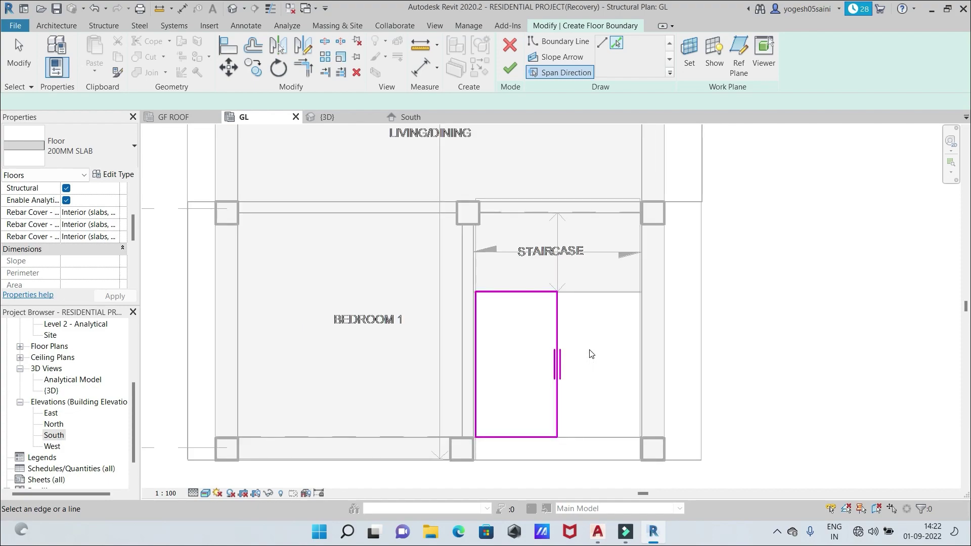
Draw a slope arrow about 1949 mm long through the flight sketch, from the landing-side edge's midpoint to the opposite edge's midpoint
{"action": "left_click", "coordinate": [556, 58]}
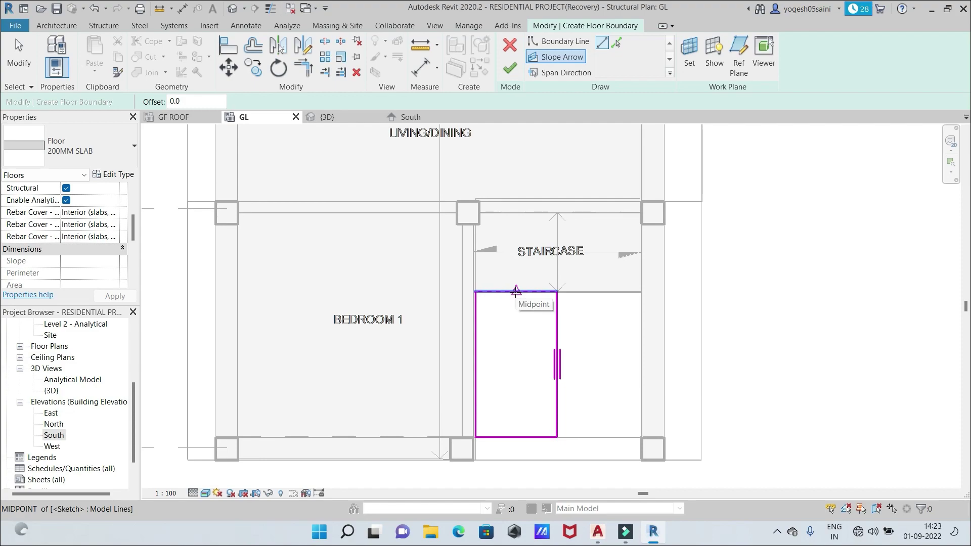
{"action": "left_click", "coordinate": [516, 291]}
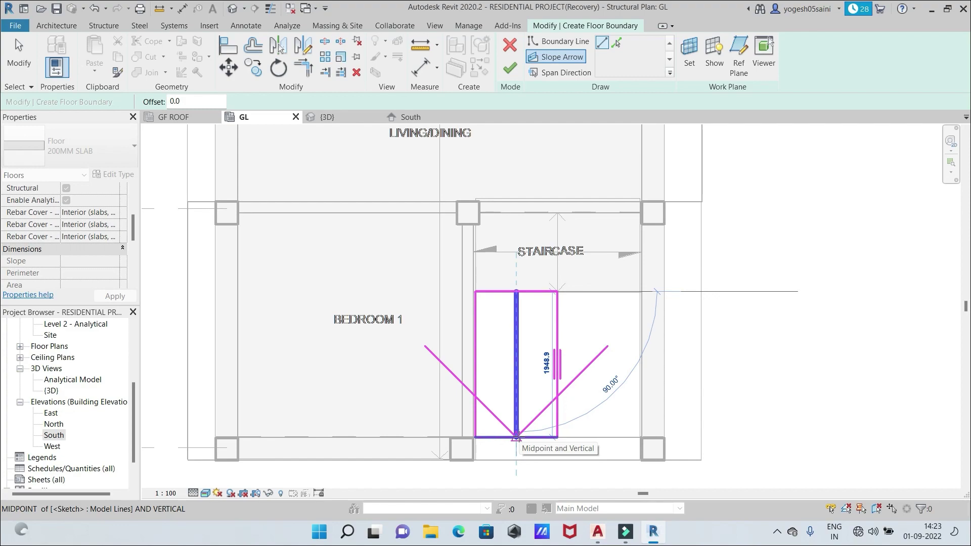
{"action": "left_click", "coordinate": [516, 437]}
{"action": "key", "text": "Escape"}
{"action": "key", "text": "Escape"}
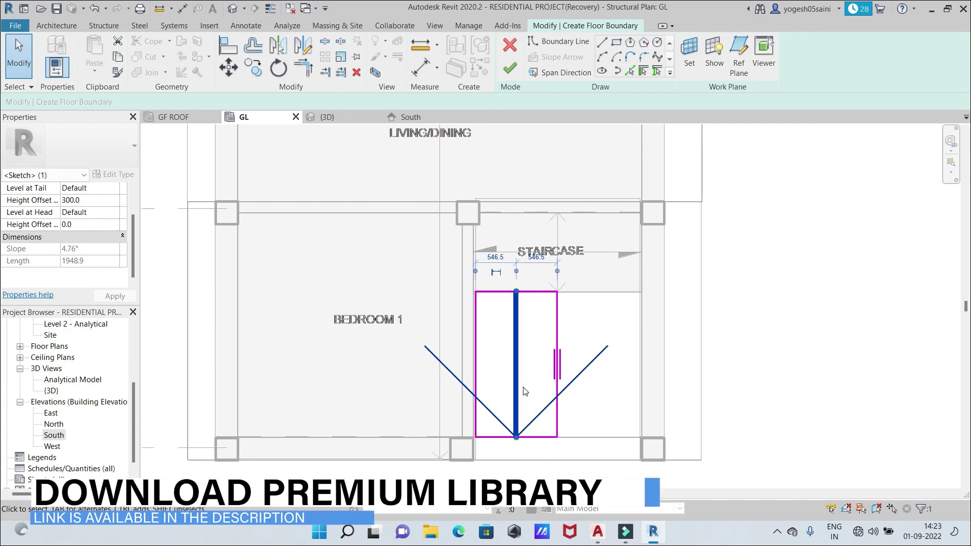
Set the slope arrow's tail to level GL with a height offset of 0
{"action": "scroll", "coordinate": [542, 391], "scroll_direction": "up", "scroll_amount": 1}
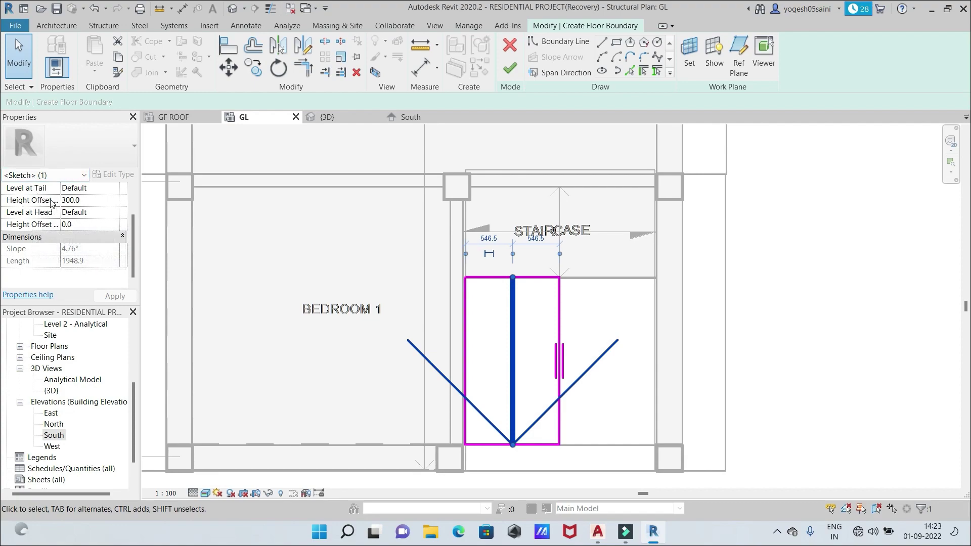
{"action": "left_click", "coordinate": [115, 202]}
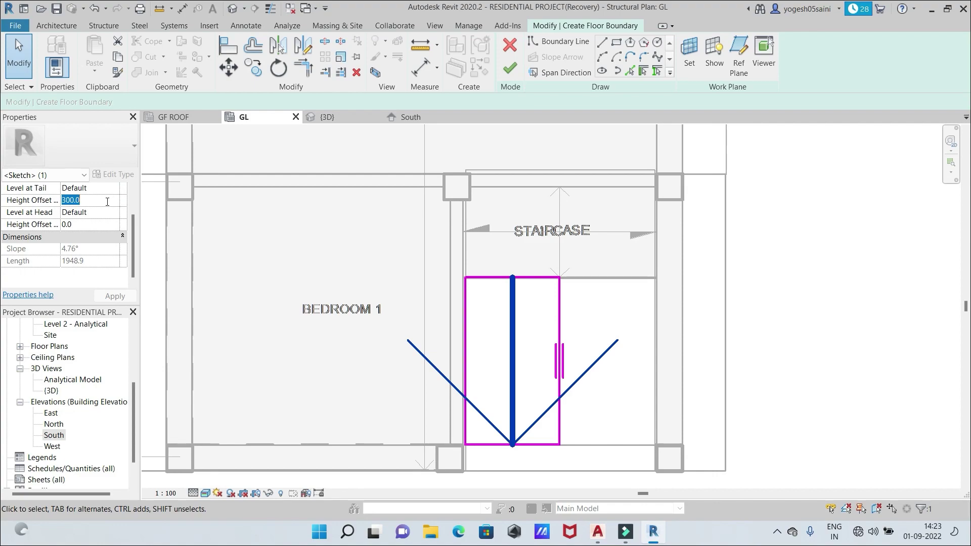
{"action": "type", "text": "00"}
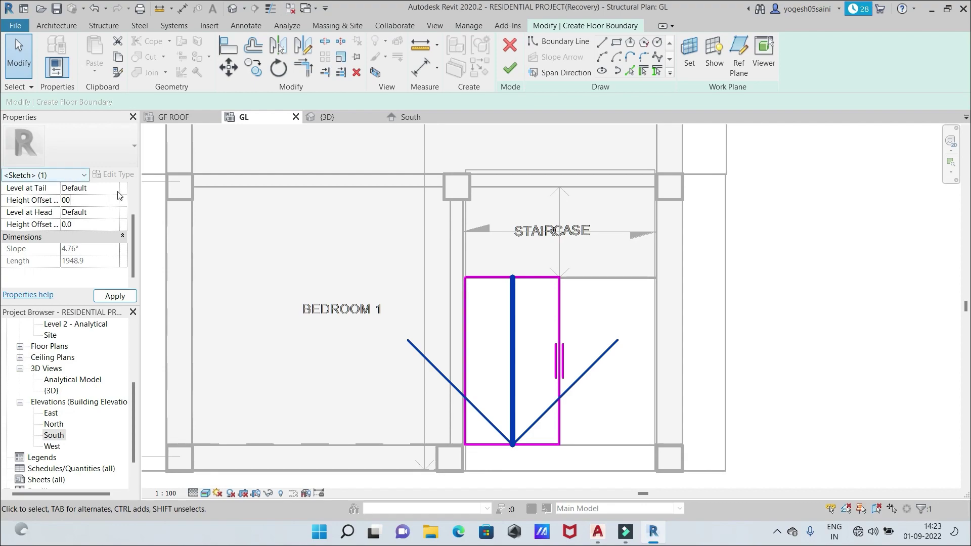
{"action": "left_click", "coordinate": [116, 189]}
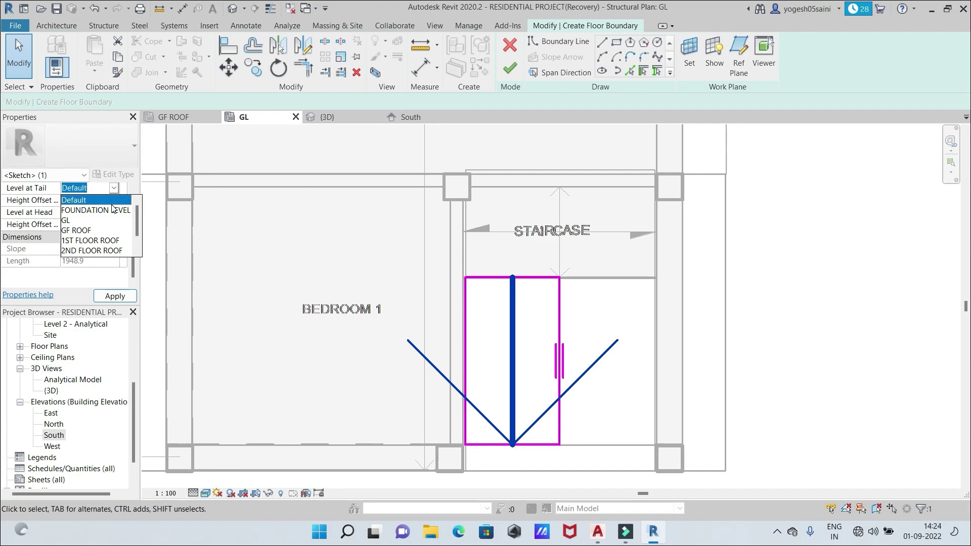
{"action": "left_click", "coordinate": [73, 222]}
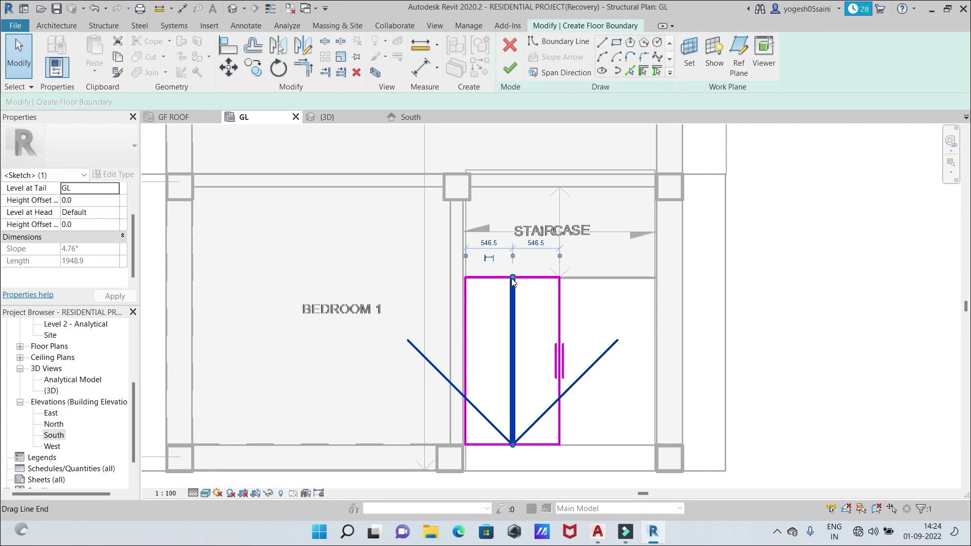
Set the slope arrow's head to level GL with a height offset of 1700 mm
{"action": "left_click", "coordinate": [117, 215]}
{"action": "left_click", "coordinate": [115, 212]}
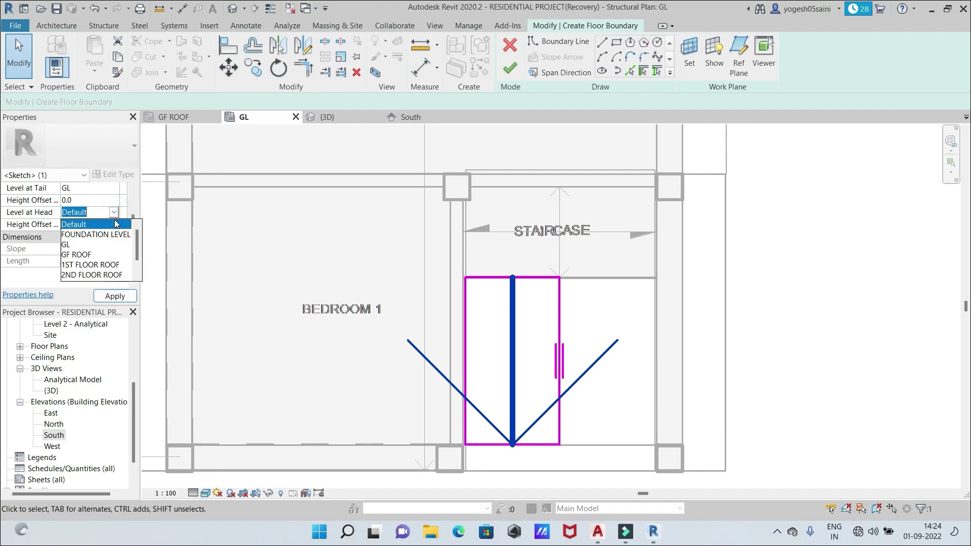
{"action": "left_click", "coordinate": [67, 245]}
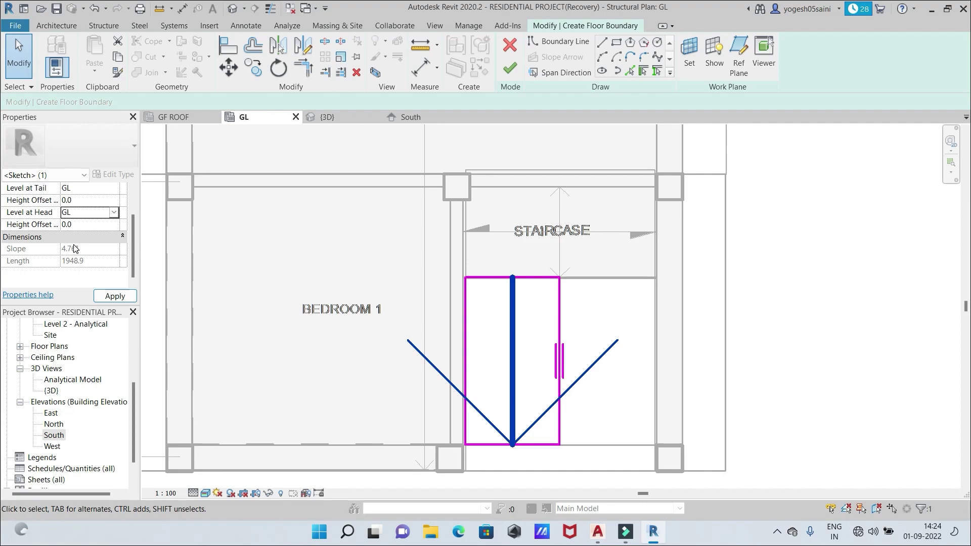
{"action": "key", "text": "Return"}
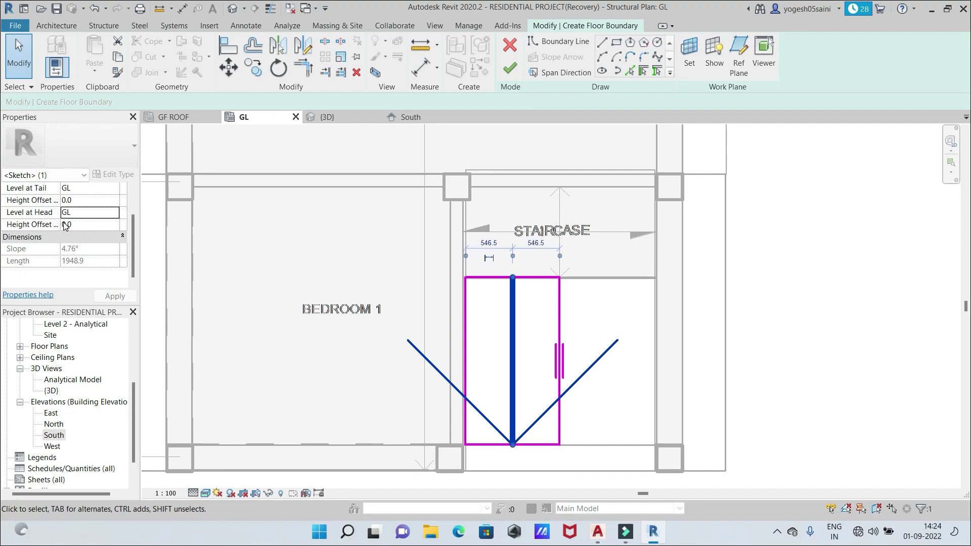
{"action": "left_click", "coordinate": [92, 224]}
{"action": "type", "text": "17"}
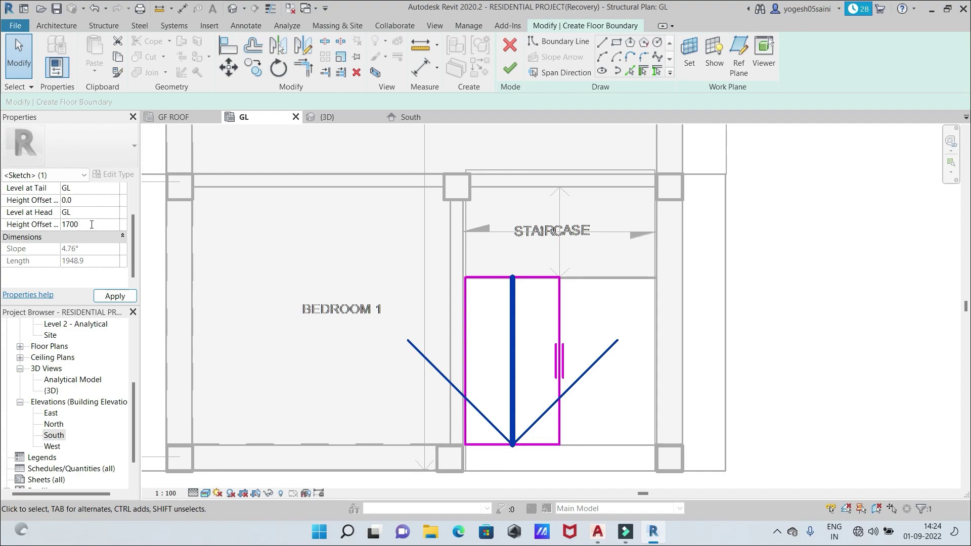
{"action": "type", "text": "00MM"}
{"action": "key", "text": "Return"}
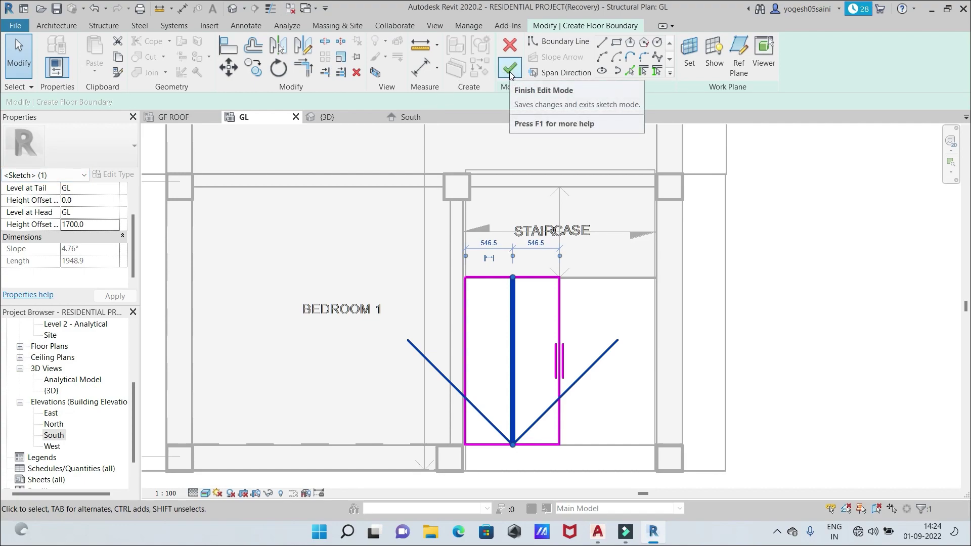
Finish the sloped flight slab and inspect it in the 3D view from the building's right side
{"action": "left_click", "coordinate": [509, 71]}
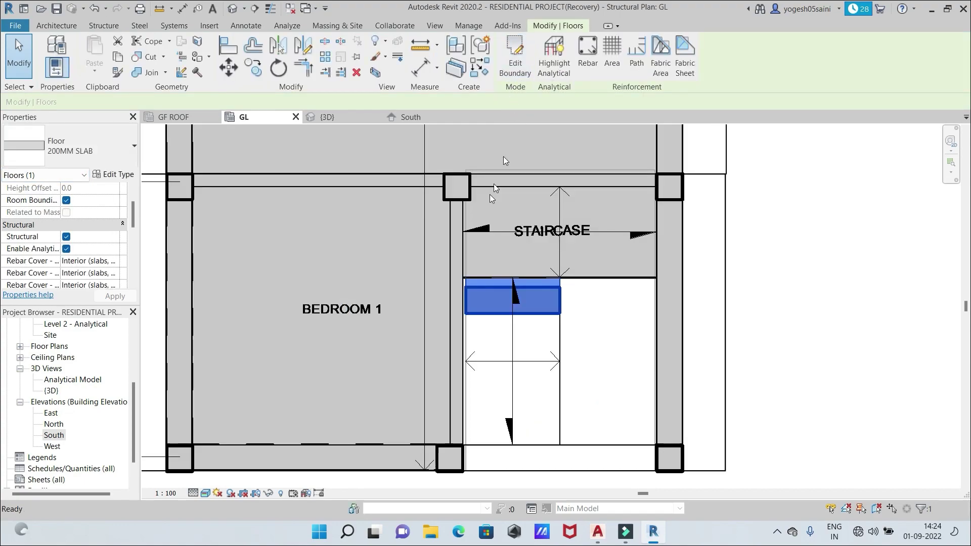
{"action": "left_click", "coordinate": [339, 118]}
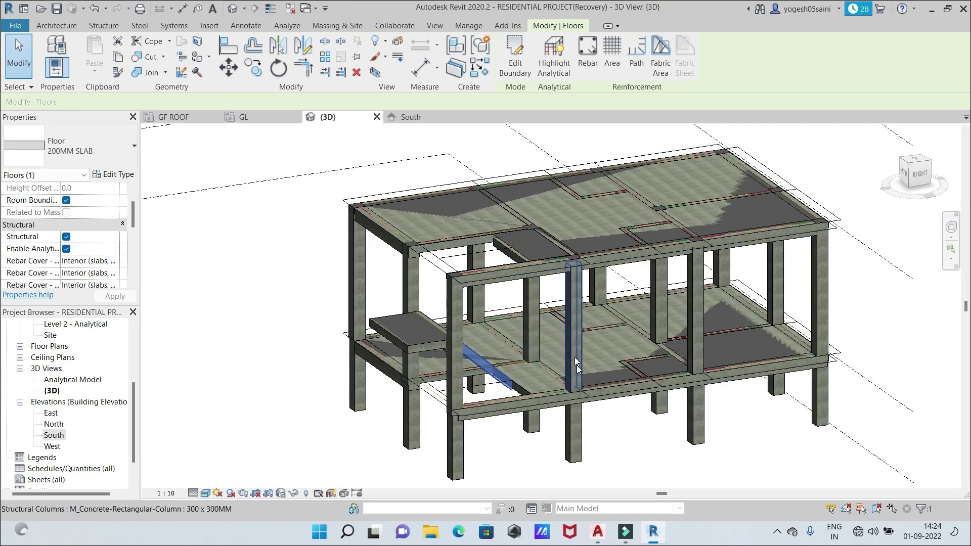
{"action": "left_click", "coordinate": [915, 182]}
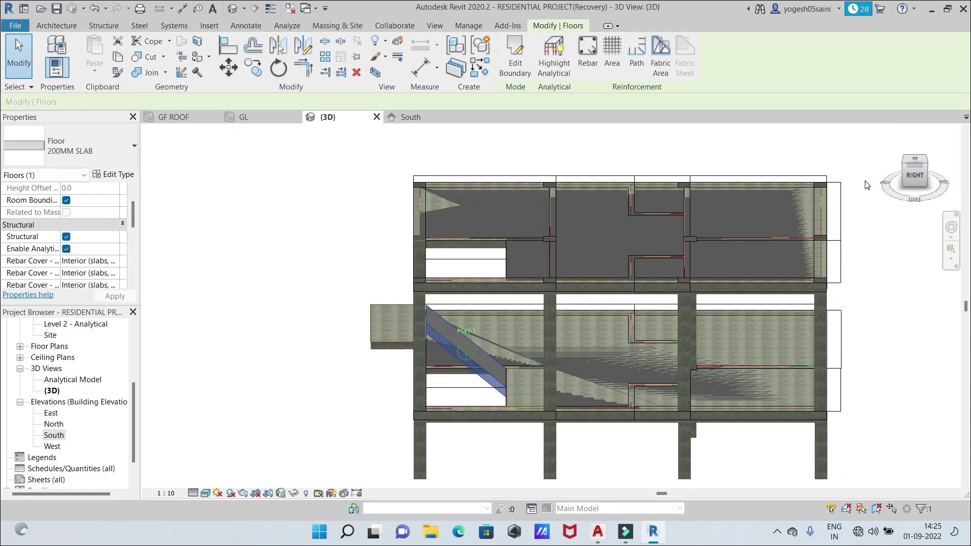
{"action": "left_click_drag", "start_coordinate": [905, 181], "coordinate": [920, 178]}
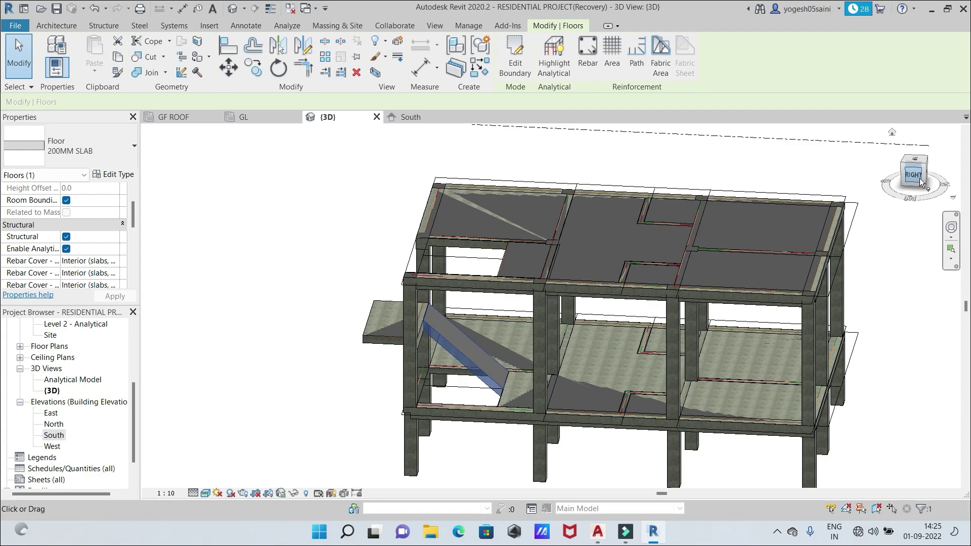
{"action": "scroll", "coordinate": [839, 336], "scroll_direction": "down", "scroll_amount": 2}
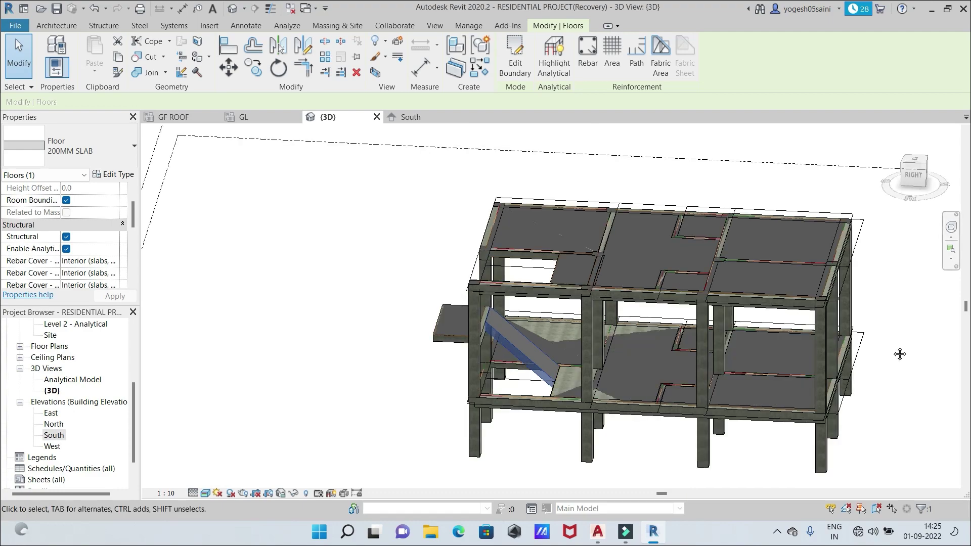
{"action": "middle_click_drag", "start_coordinate": [900, 354], "coordinate": [837, 304]}
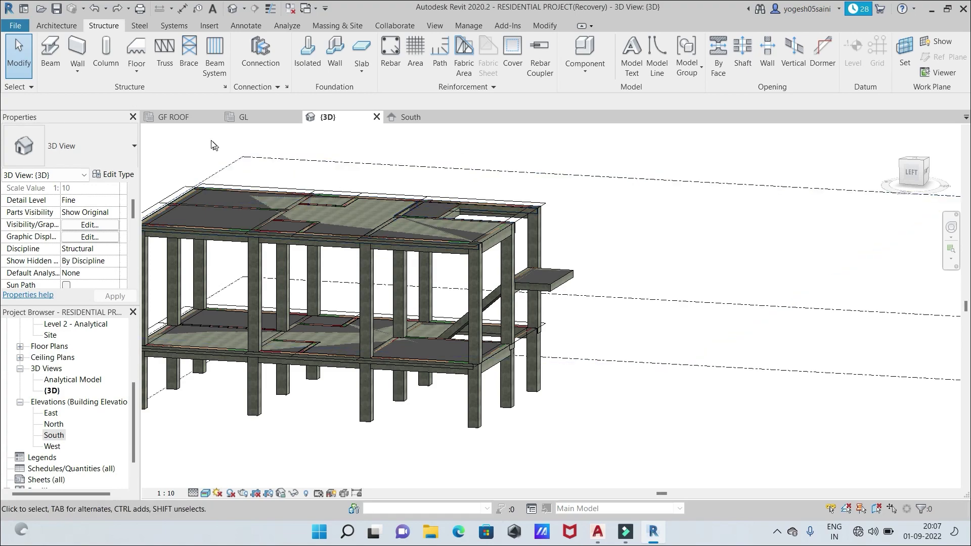
In the GF ROOF plan, start a 200MM SLAB structural floor and sketch a rectangle about 1107 x 1960 mm over the staircase's open half
{"action": "left_click", "coordinate": [179, 121]}
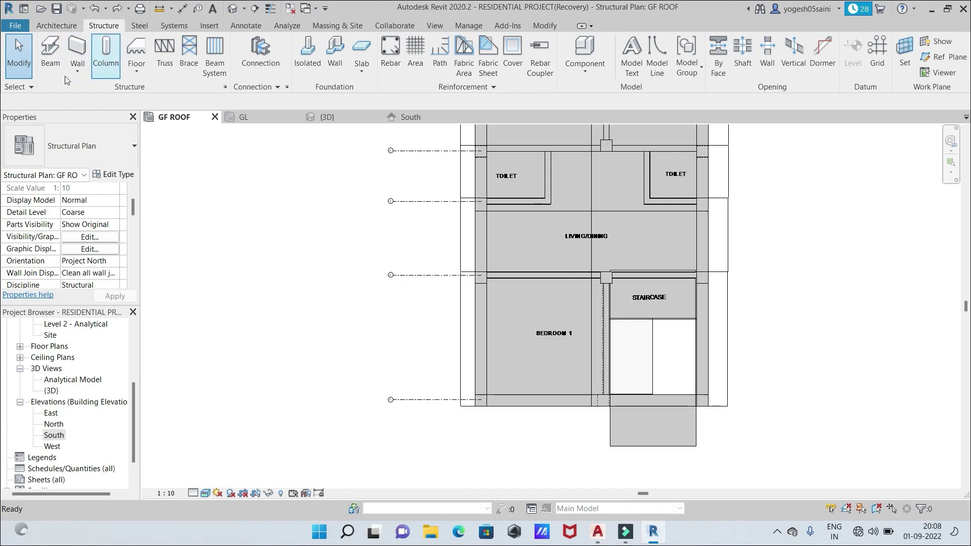
{"action": "left_click", "coordinate": [136, 68]}
{"action": "left_click", "coordinate": [165, 92]}
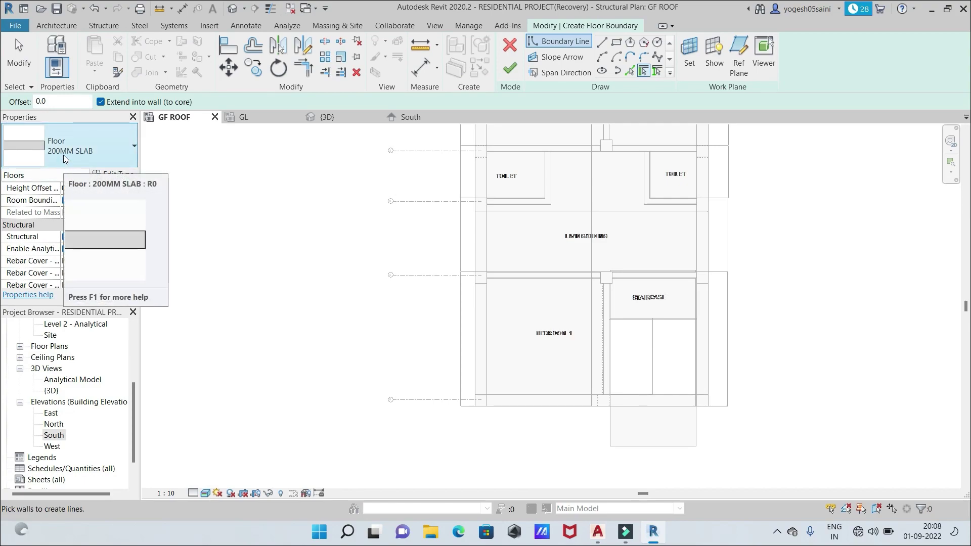
{"action": "left_click", "coordinate": [616, 42]}
{"action": "scroll", "coordinate": [666, 324], "scroll_direction": "up", "scroll_amount": 2}
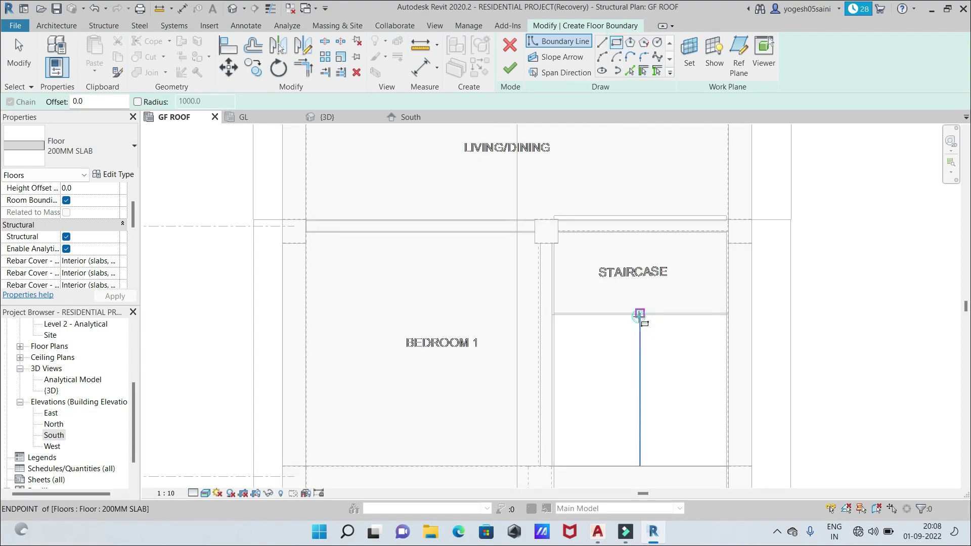
{"action": "left_click", "coordinate": [639, 313]}
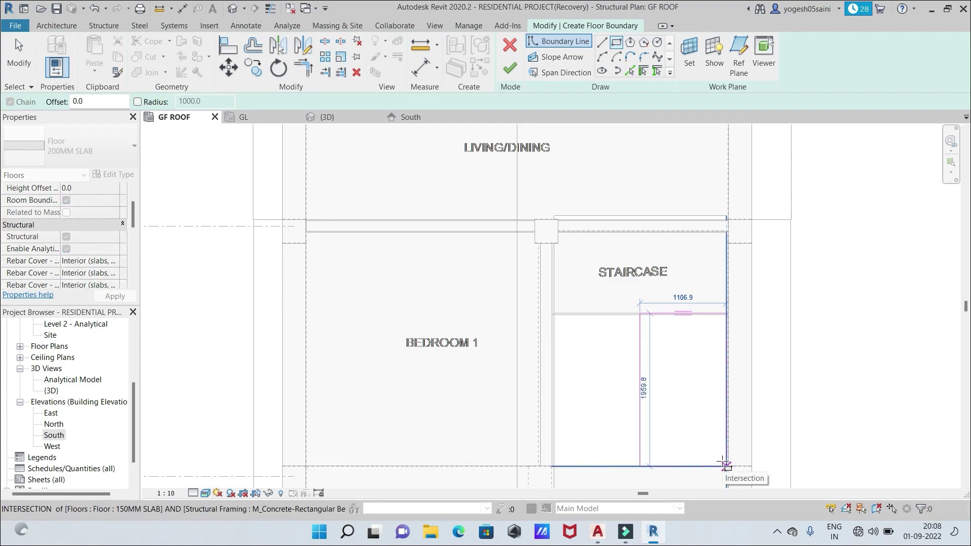
{"action": "left_click", "coordinate": [725, 466]}
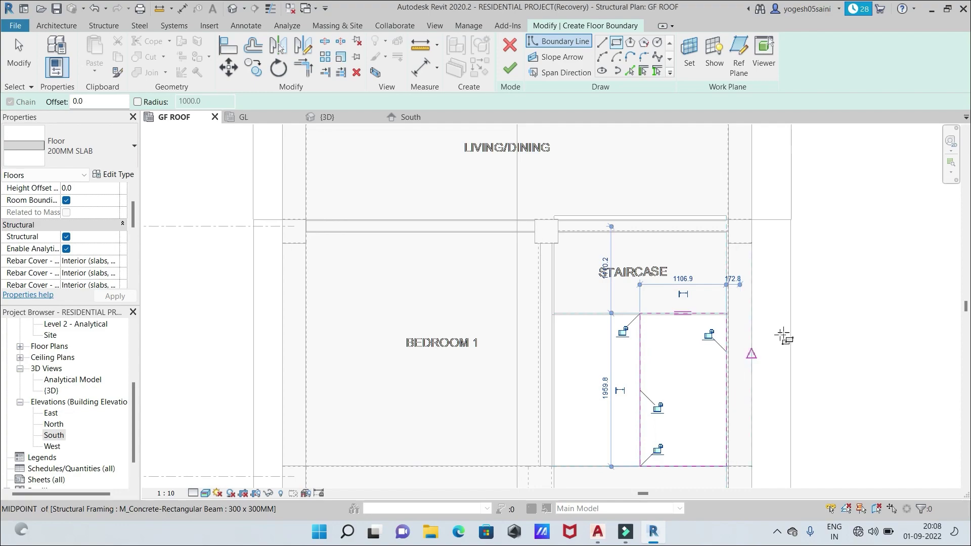
{"action": "right_click", "coordinate": [816, 326]}
{"action": "left_click", "coordinate": [829, 328]}
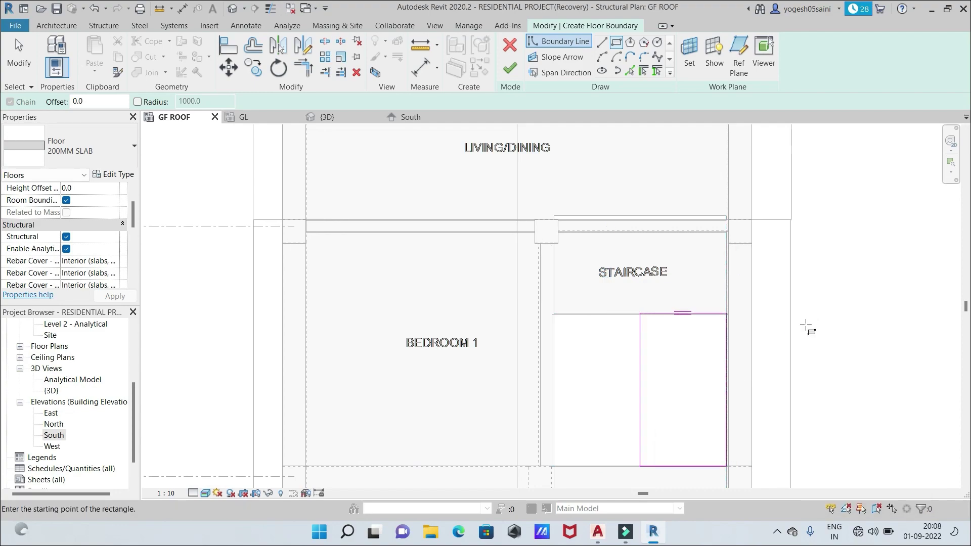
{"action": "scroll", "coordinate": [635, 201], "scroll_direction": "up", "scroll_amount": 1}
{"action": "scroll", "coordinate": [713, 264], "scroll_direction": "down", "scroll_amount": 3}
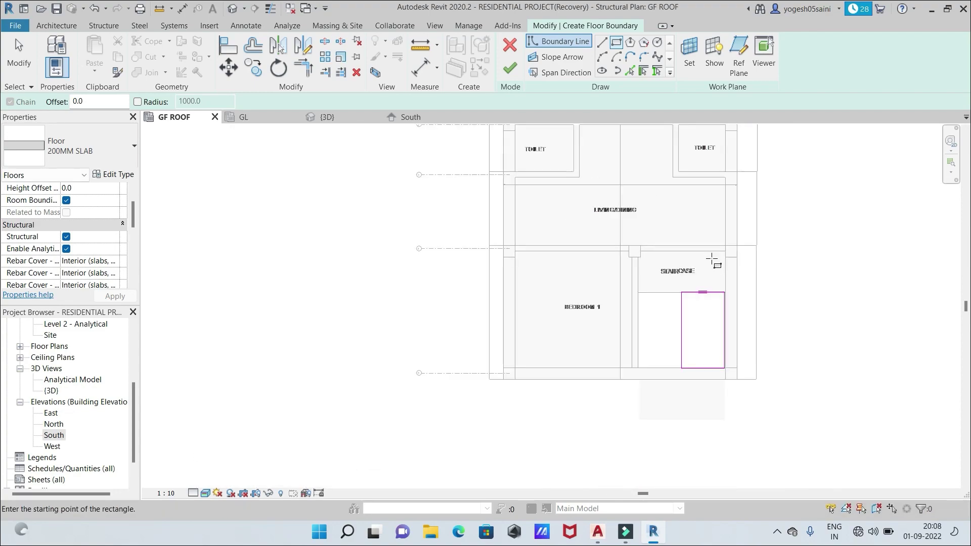
Set the second flight slab's span direction parallel to its long edge beside the outer beam
{"action": "left_click", "coordinate": [563, 74]}
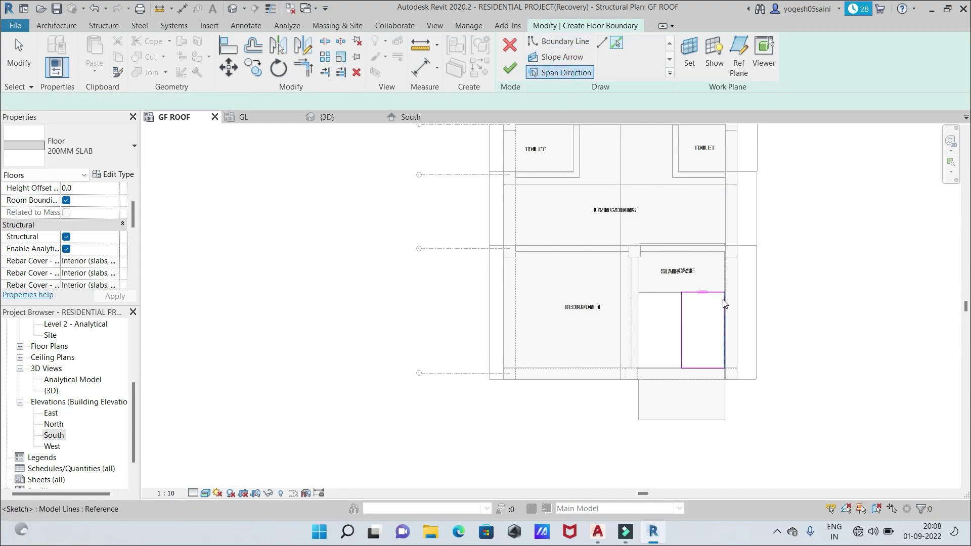
{"action": "scroll", "coordinate": [725, 300], "scroll_direction": "up", "scroll_amount": 2}
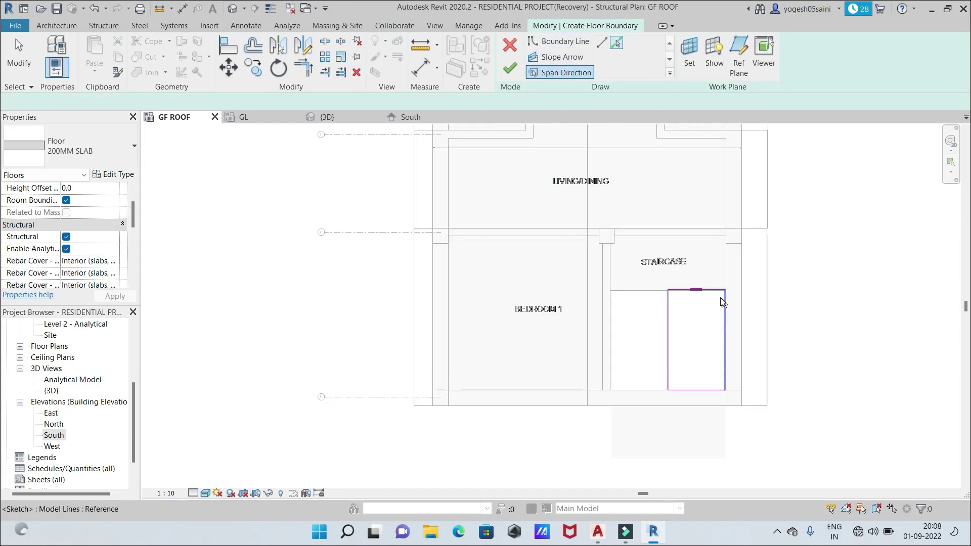
{"action": "left_click", "coordinate": [726, 336]}
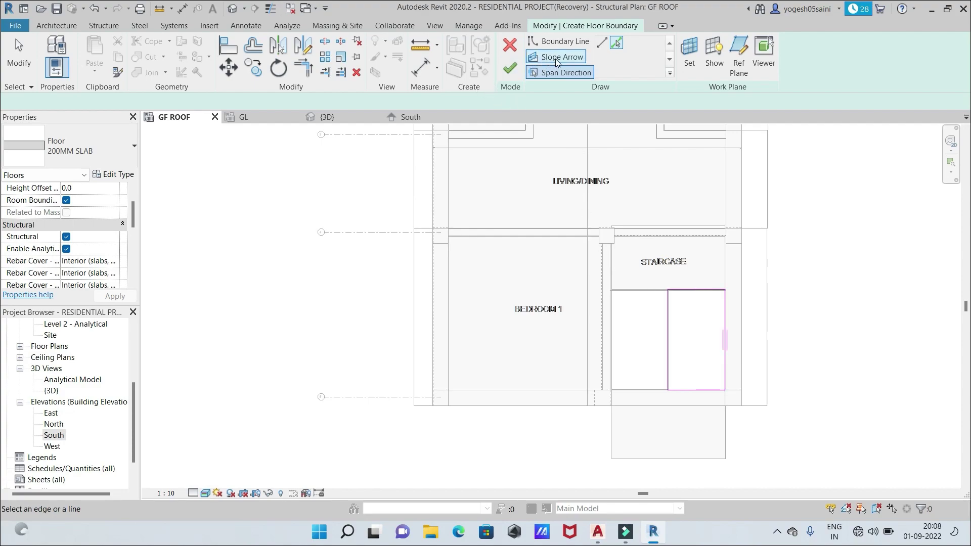
Draw a slope arrow about 1960 mm long through the second flight sketch, from the landing-side edge's midpoint to the opposite edge's midpoint
{"action": "left_click", "coordinate": [602, 43]}
{"action": "left_click", "coordinate": [562, 56]}
{"action": "scroll", "coordinate": [724, 302], "scroll_direction": "up", "scroll_amount": 2}
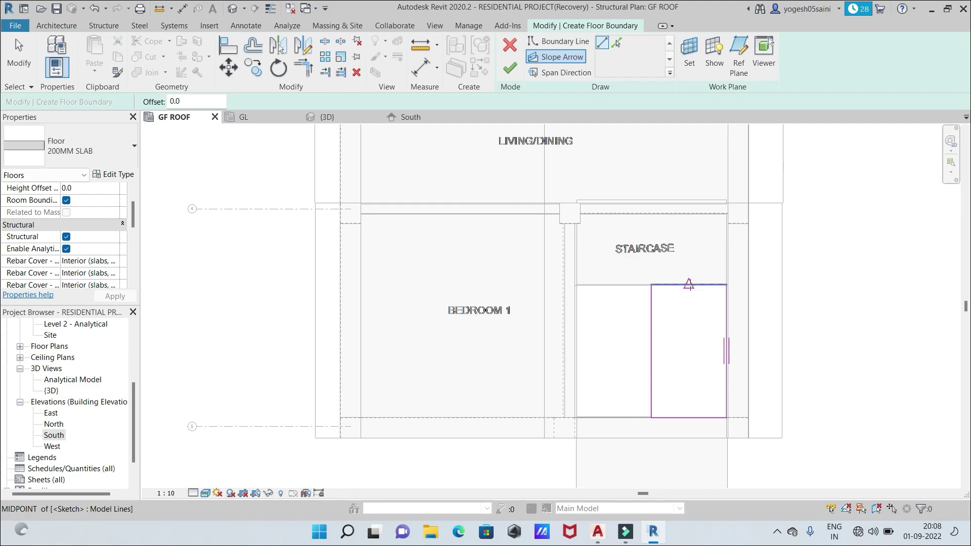
{"action": "left_click", "coordinate": [689, 285]}
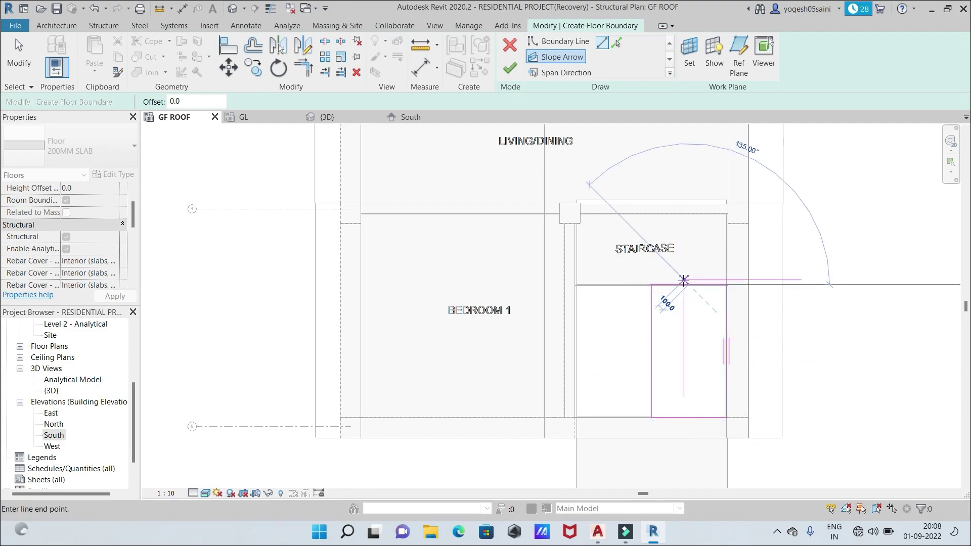
{"action": "left_click", "coordinate": [692, 422]}
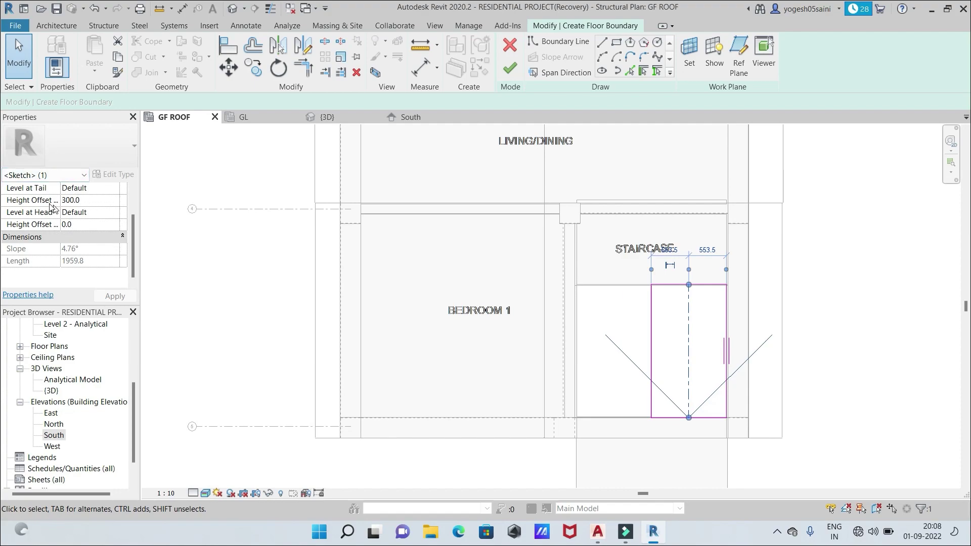
Set the second flight's slope arrow tail to level GF ROOF with a height offset of 0
{"action": "left_click_drag", "start_coordinate": [133, 237], "coordinate": [132, 214]}
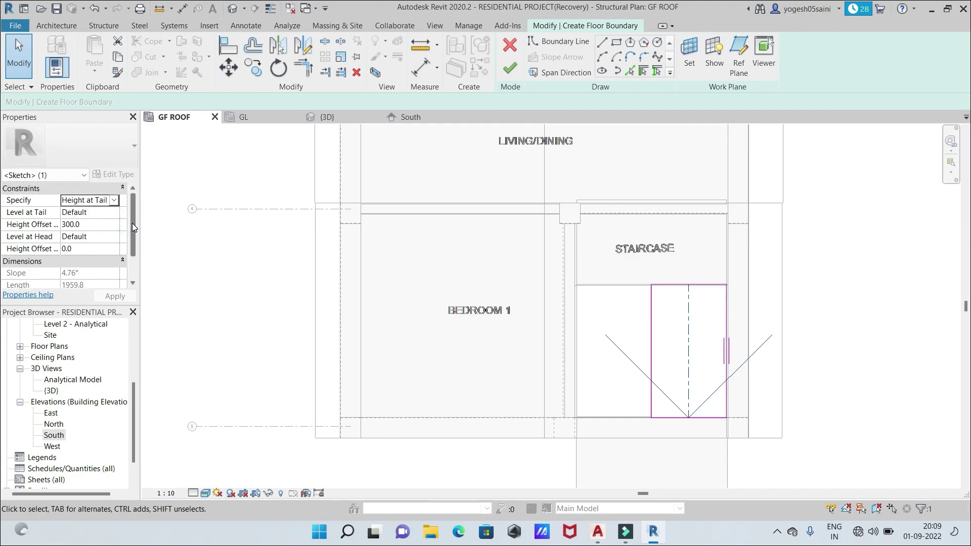
{"action": "left_click", "coordinate": [96, 213]}
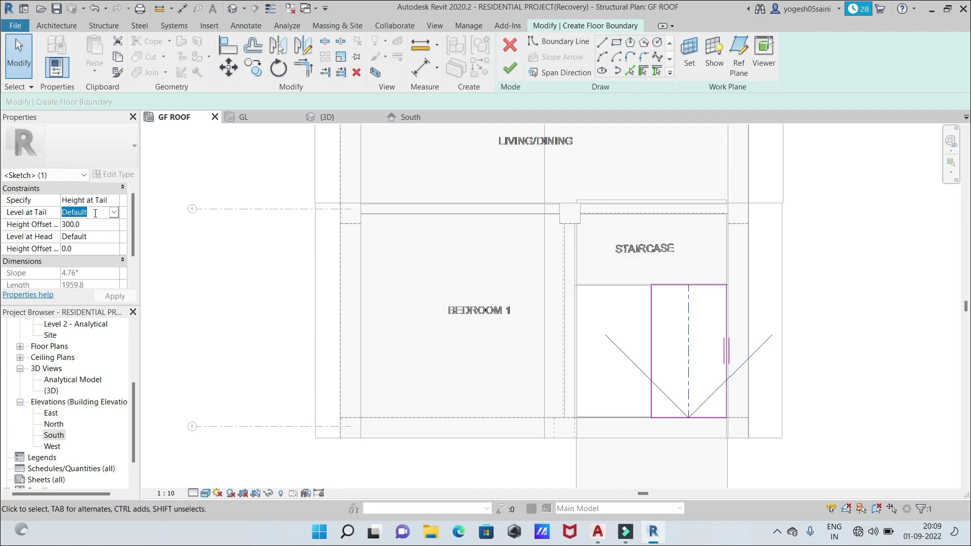
{"action": "left_click", "coordinate": [113, 213]}
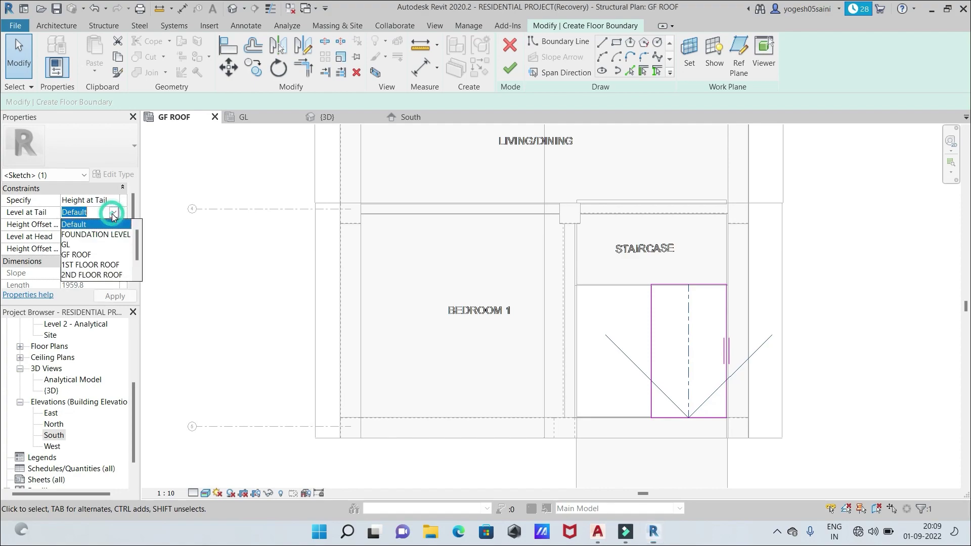
{"action": "left_click", "coordinate": [77, 255]}
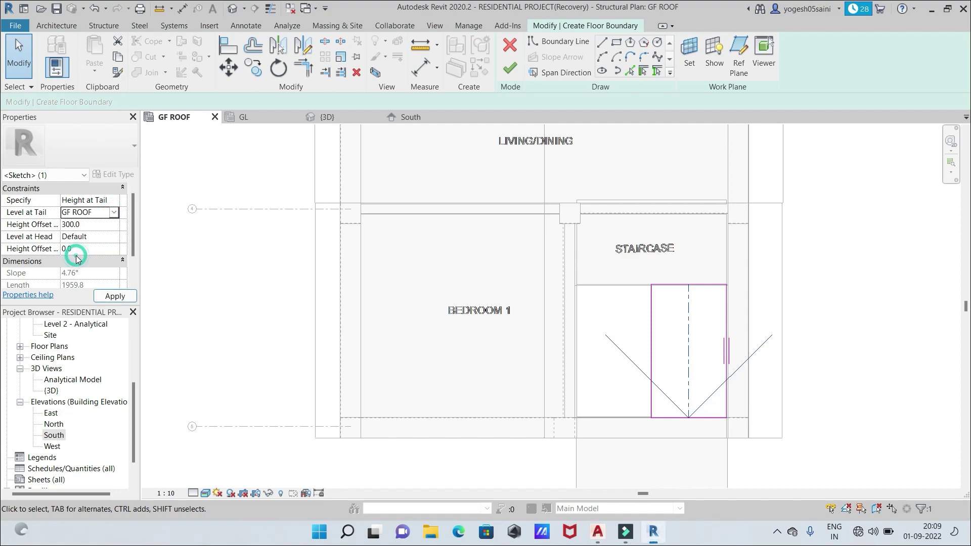
{"action": "left_click", "coordinate": [106, 225]}
{"action": "key", "text": "BackSpace"}
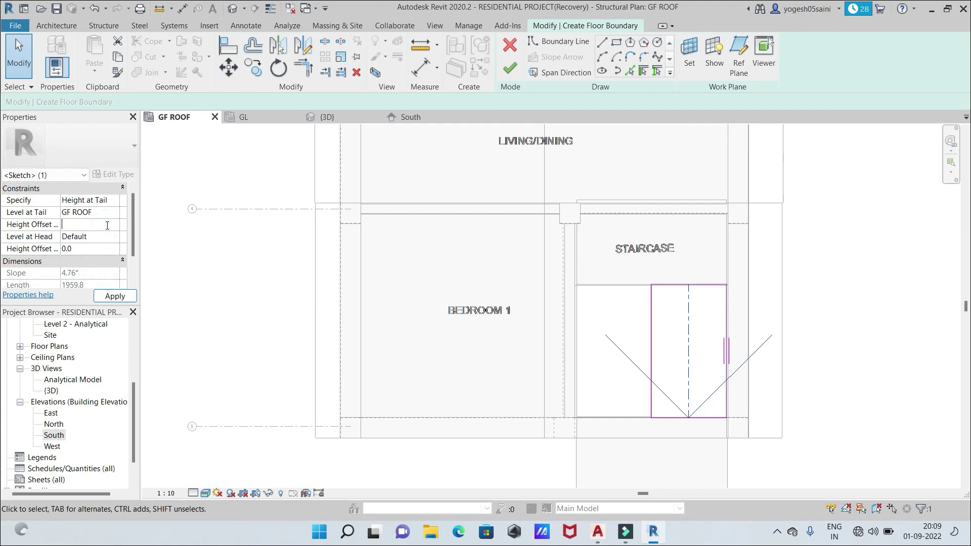
{"action": "key", "text": "Return"}
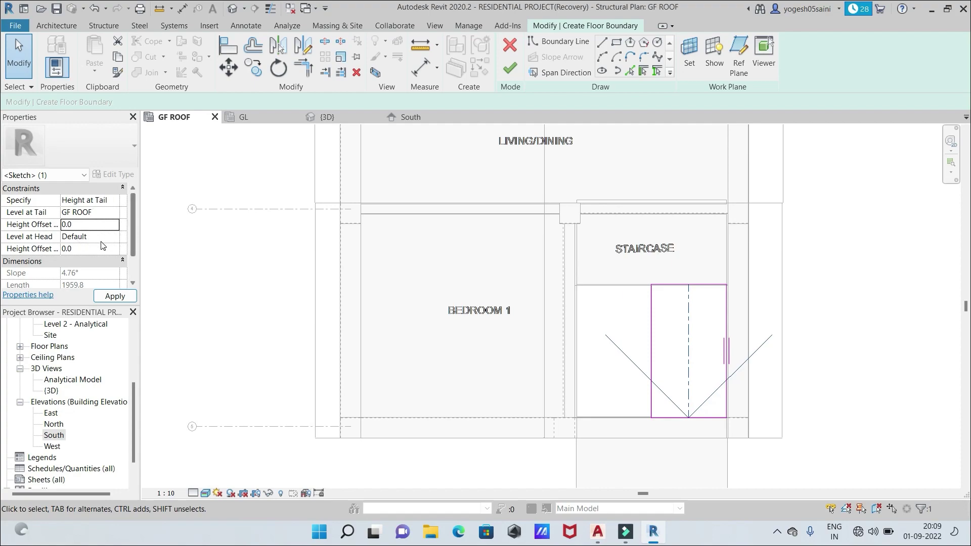
Set the slope arrow's head to level GF ROOF with a height offset of -1700, and finish the second flight slab
{"action": "left_click", "coordinate": [112, 237]}
{"action": "left_click", "coordinate": [114, 236]}
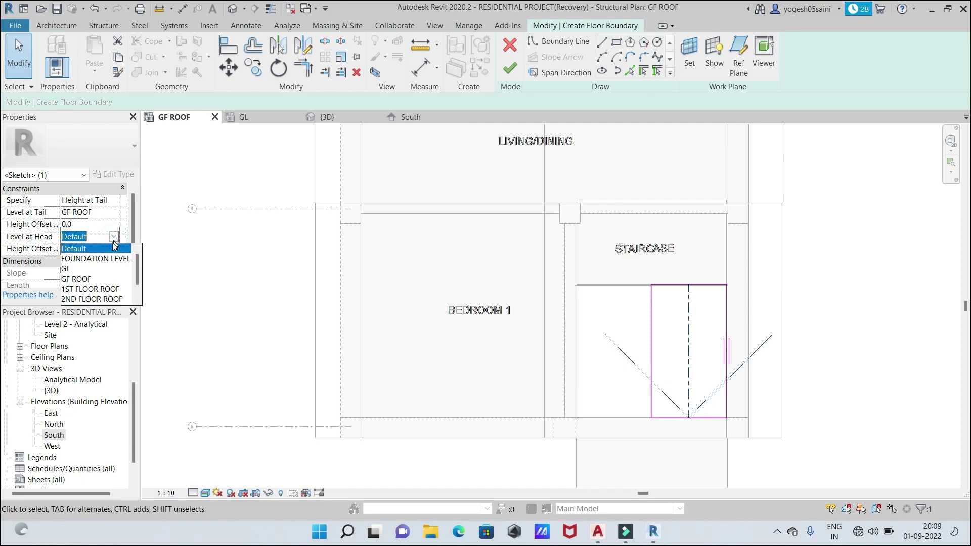
{"action": "left_click", "coordinate": [76, 281]}
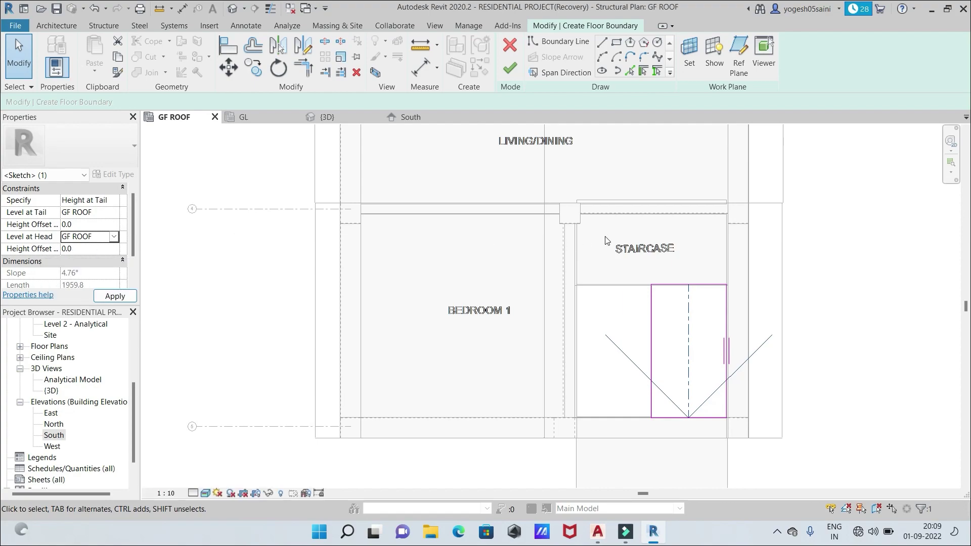
{"action": "left_click", "coordinate": [686, 285]}
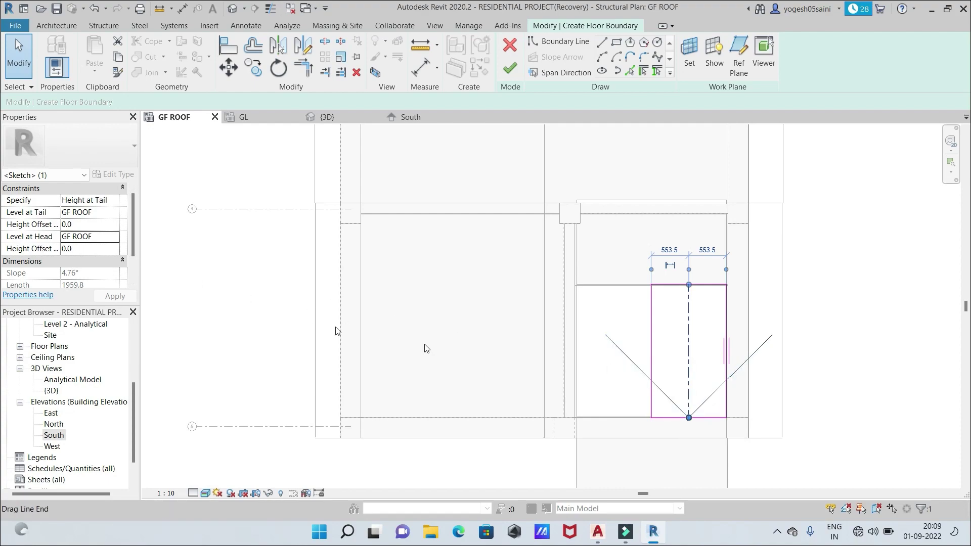
{"action": "left_click", "coordinate": [81, 250]}
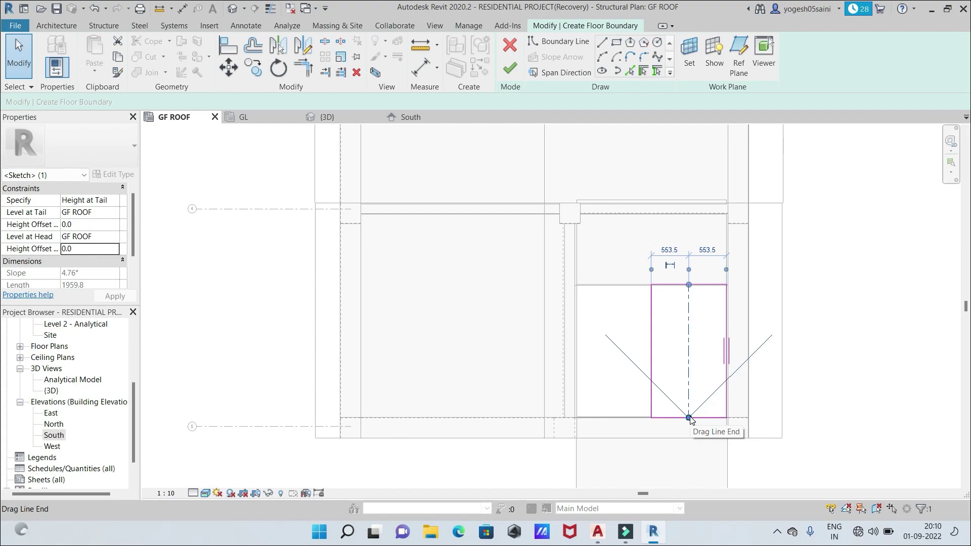
{"action": "left_click", "coordinate": [75, 249]}
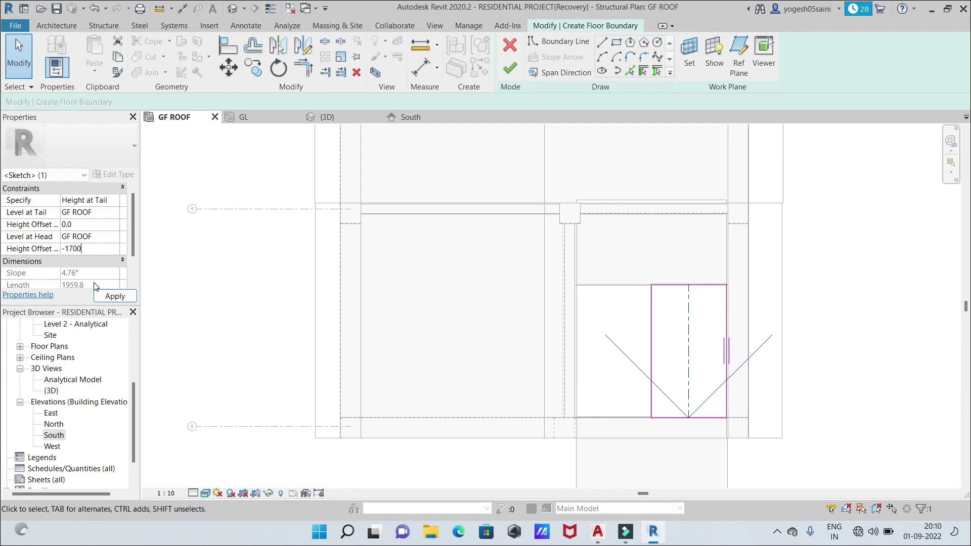
{"action": "type", "text": "-1700"}
{"action": "left_click", "coordinate": [115, 296]}
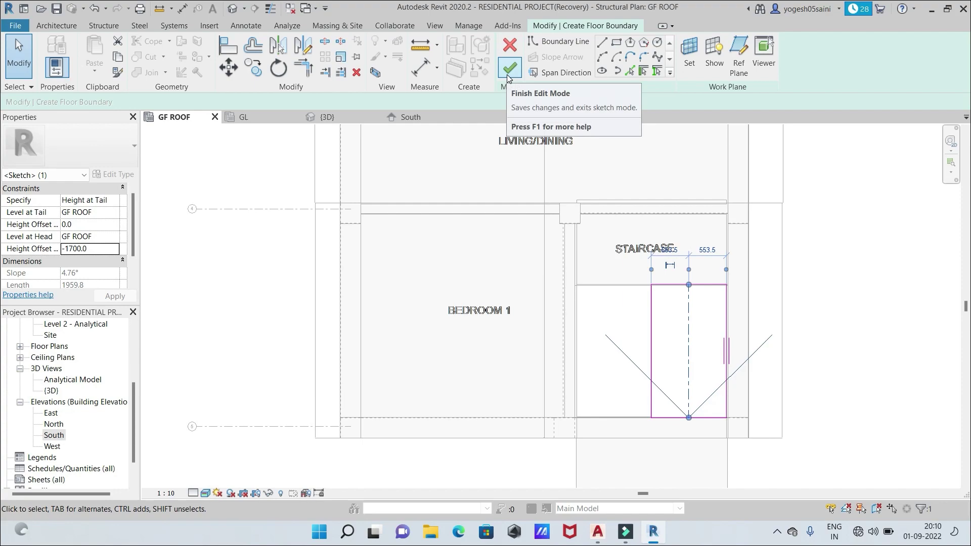
{"action": "left_click", "coordinate": [509, 77]}
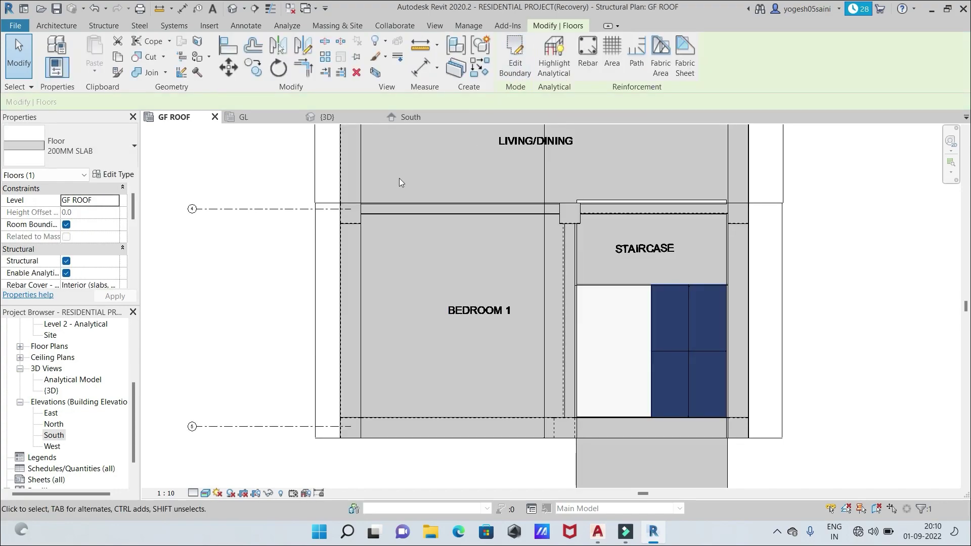
Inspect in the 3D view how both sloped flight slabs meet the staircase landings and the GF ROOF slab
{"action": "left_click", "coordinate": [336, 120]}
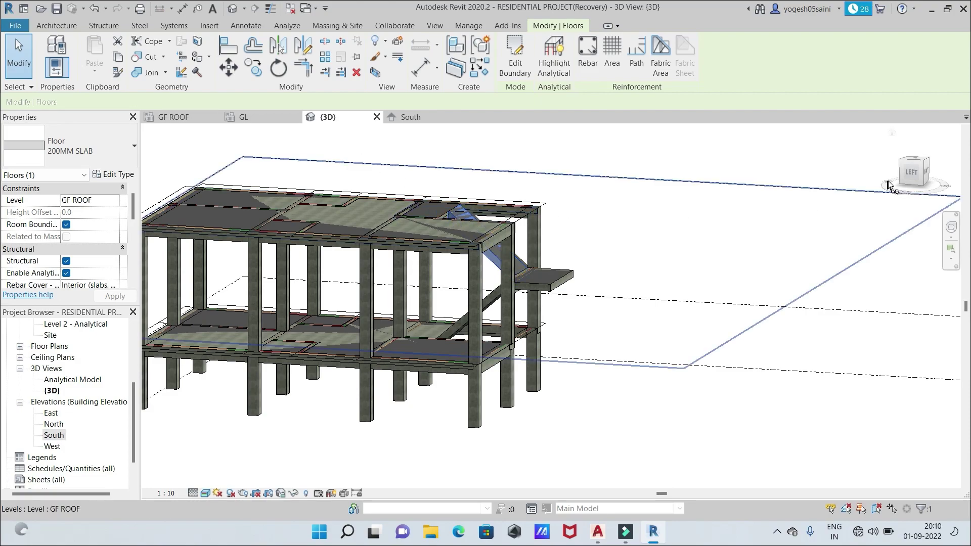
{"action": "left_click", "coordinate": [706, 258]}
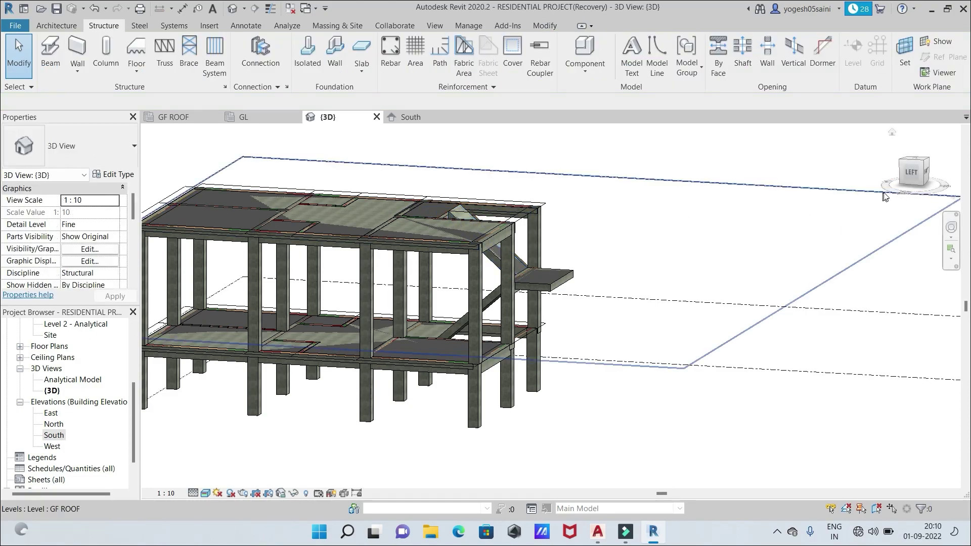
{"action": "mouse_move", "coordinate": [905, 183]}
{"action": "left_mouse_down"}
{"action": "mouse_move", "coordinate": [878, 193]}
{"action": "mouse_move", "coordinate": [895, 178]}
{"action": "mouse_move", "coordinate": [881, 189]}
{"action": "mouse_move", "coordinate": [942, 192]}
{"action": "left_mouse_up"}
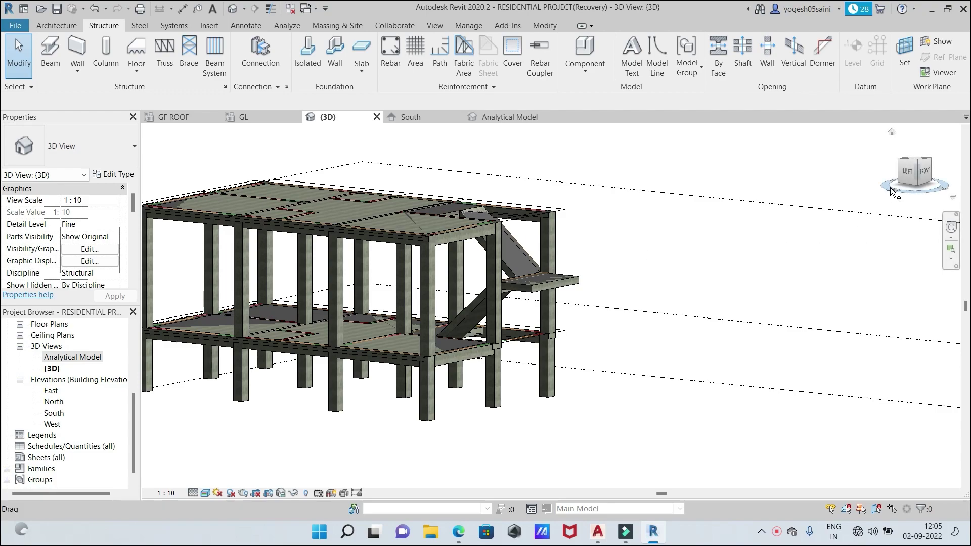
{"action": "left_click_drag", "start_coordinate": [909, 185], "coordinate": [924, 197]}
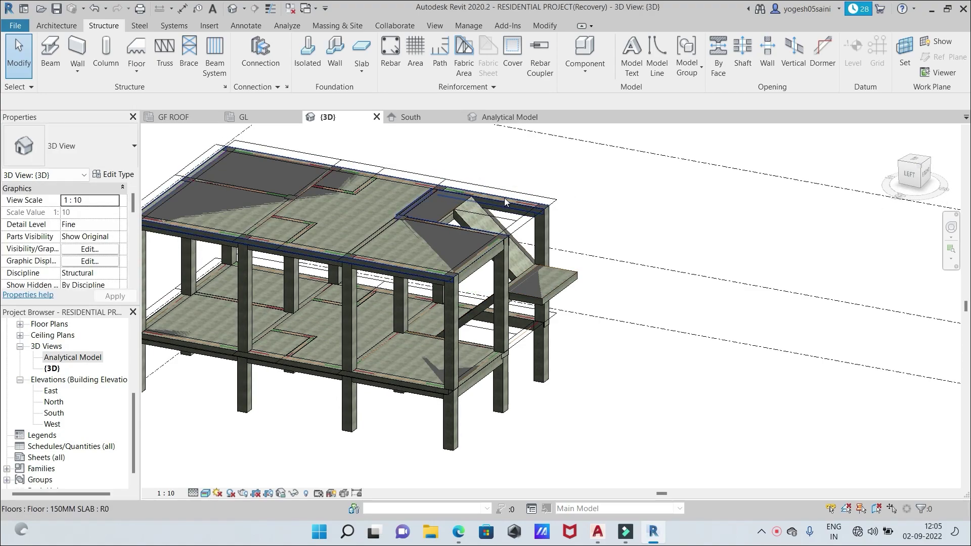
{"action": "scroll", "coordinate": [612, 205], "scroll_direction": "up", "scroll_amount": 4}
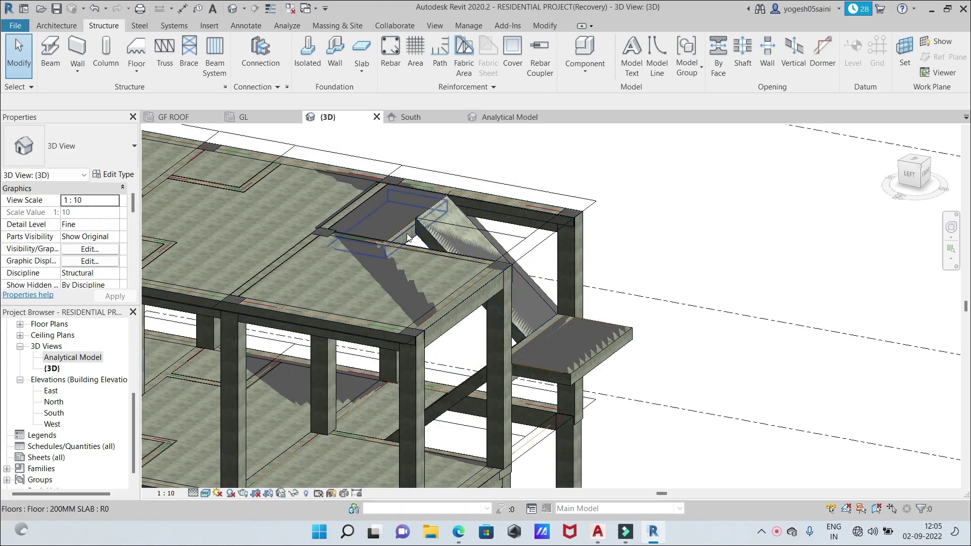
{"action": "scroll", "coordinate": [430, 207], "scroll_direction": "down", "scroll_amount": 3}
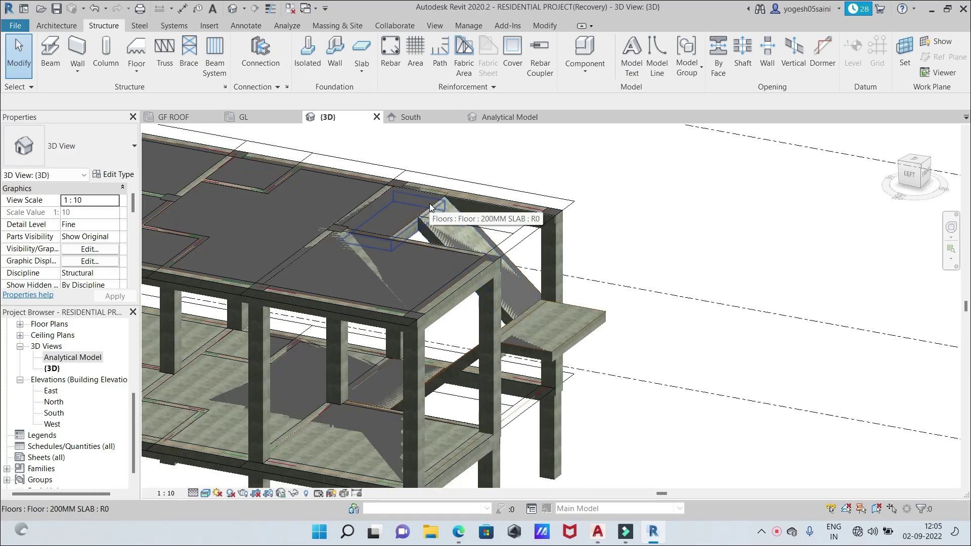
{"action": "scroll", "coordinate": [429, 210], "scroll_direction": "down", "scroll_amount": 1}
{"action": "scroll", "coordinate": [428, 213], "scroll_direction": "up", "scroll_amount": 4}
{"action": "scroll", "coordinate": [431, 216], "scroll_direction": "up", "scroll_amount": 4}
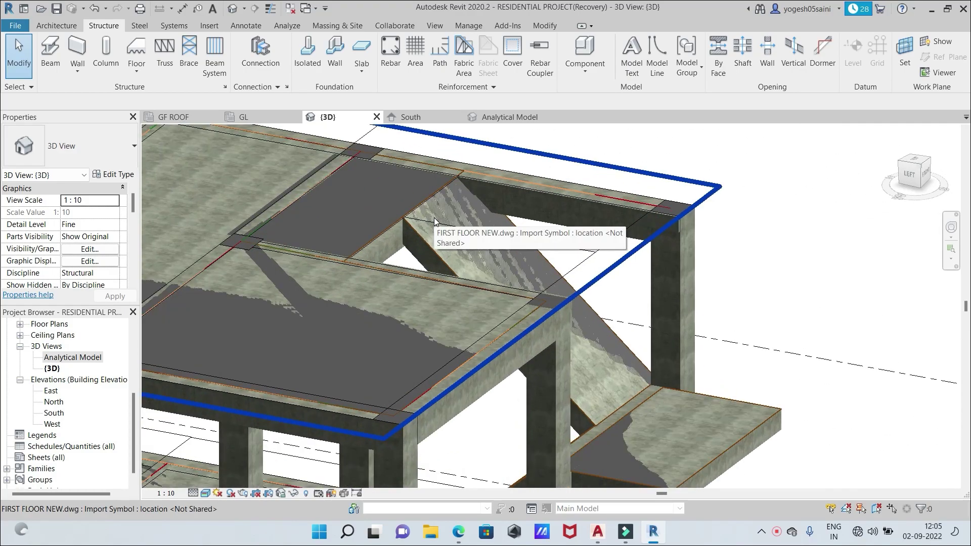
{"action": "scroll", "coordinate": [433, 219], "scroll_direction": "up", "scroll_amount": 2}
{"action": "scroll", "coordinate": [434, 217], "scroll_direction": "down", "scroll_amount": 6}
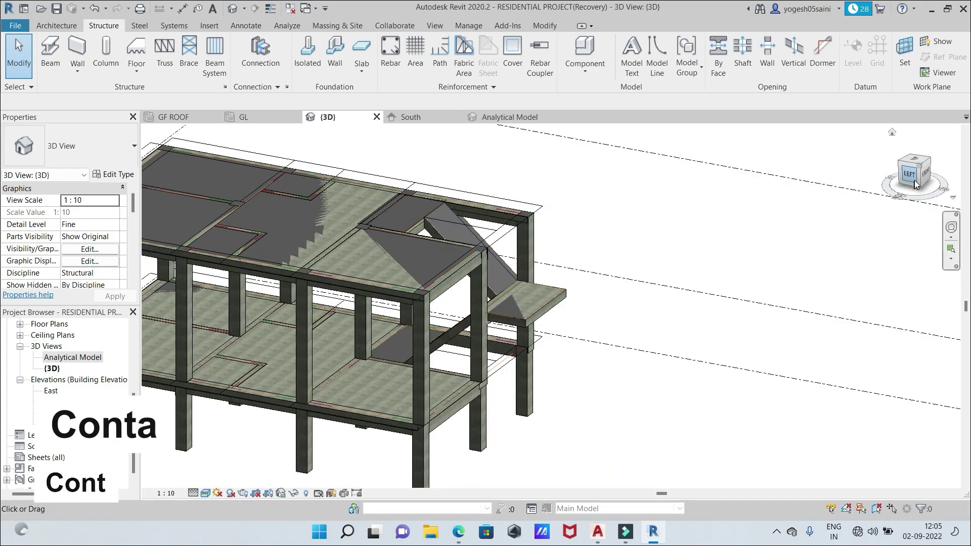
{"action": "mouse_move", "coordinate": [922, 177]}
{"action": "left_mouse_down"}
{"action": "mouse_move", "coordinate": [944, 178]}
{"action": "mouse_move", "coordinate": [165, 173]}
{"action": "mouse_move", "coordinate": [210, 180]}
{"action": "left_mouse_up"}
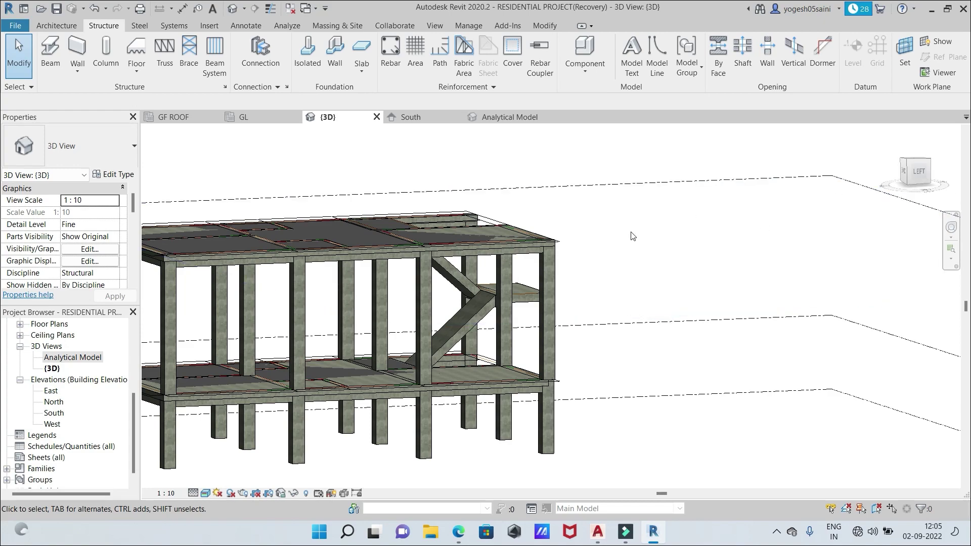
{"action": "scroll", "coordinate": [627, 243], "scroll_direction": "up", "scroll_amount": 3}
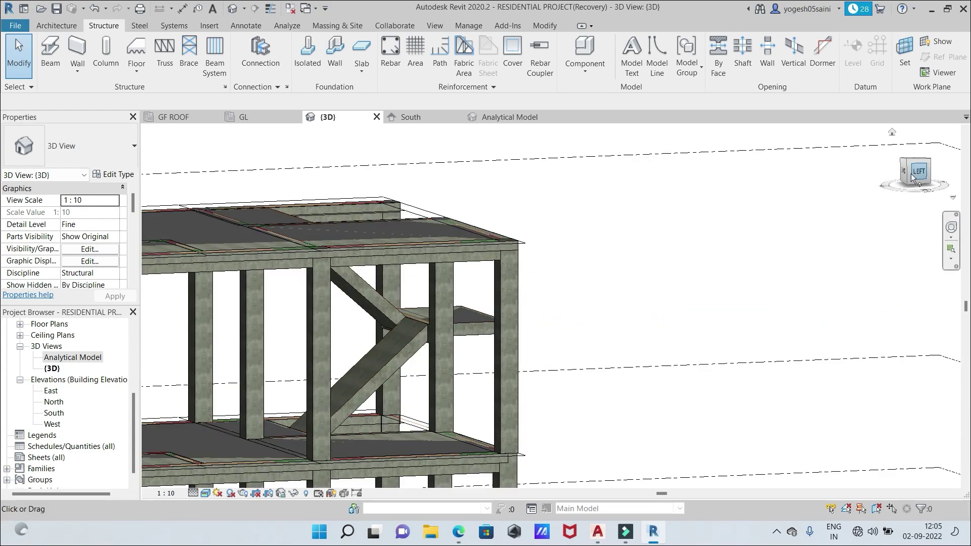
{"action": "left_click_drag", "start_coordinate": [915, 180], "coordinate": [919, 186]}
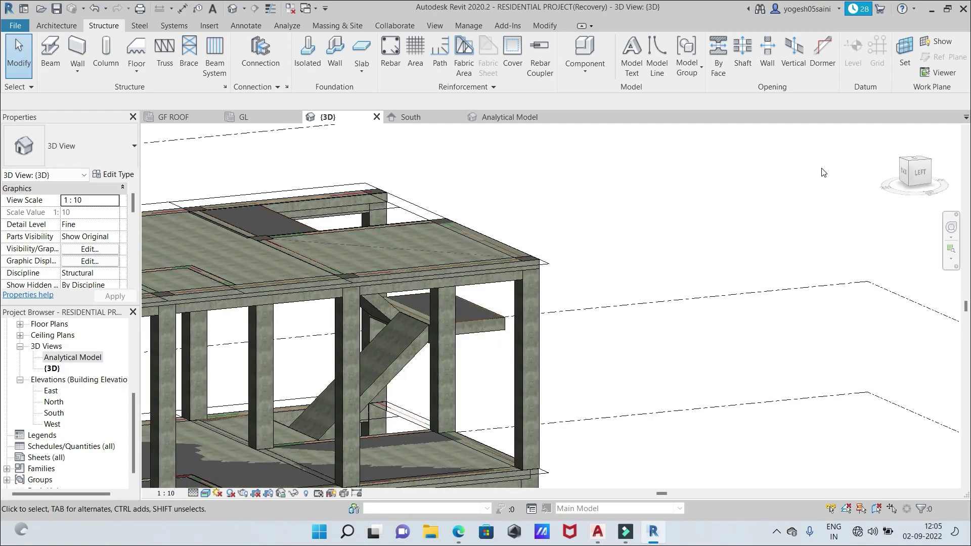
Examine the Analytical Model view for how the flight slabs connect to the mid-landing and the floor slabs on both levels
{"action": "left_click", "coordinate": [509, 117]}
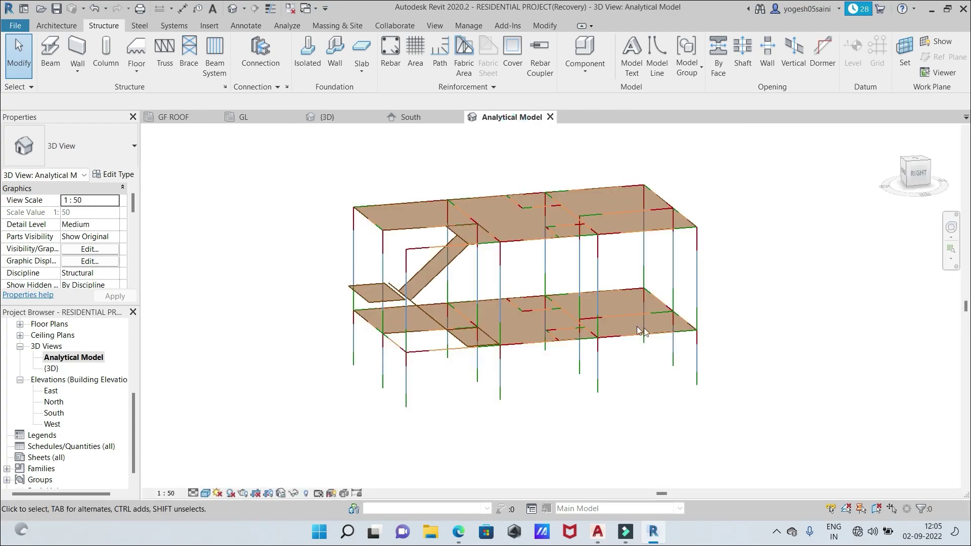
{"action": "left_click_drag", "start_coordinate": [907, 181], "coordinate": [901, 185]}
{"action": "left_click", "coordinate": [906, 178]}
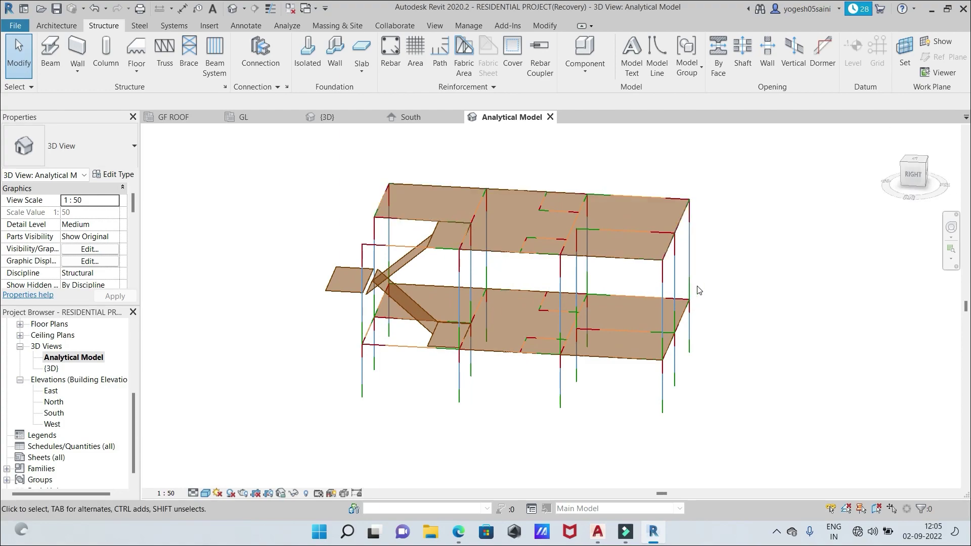
{"action": "scroll", "coordinate": [718, 281], "scroll_direction": "up", "scroll_amount": 1}
{"action": "middle_click_drag", "start_coordinate": [743, 284], "coordinate": [842, 291]}
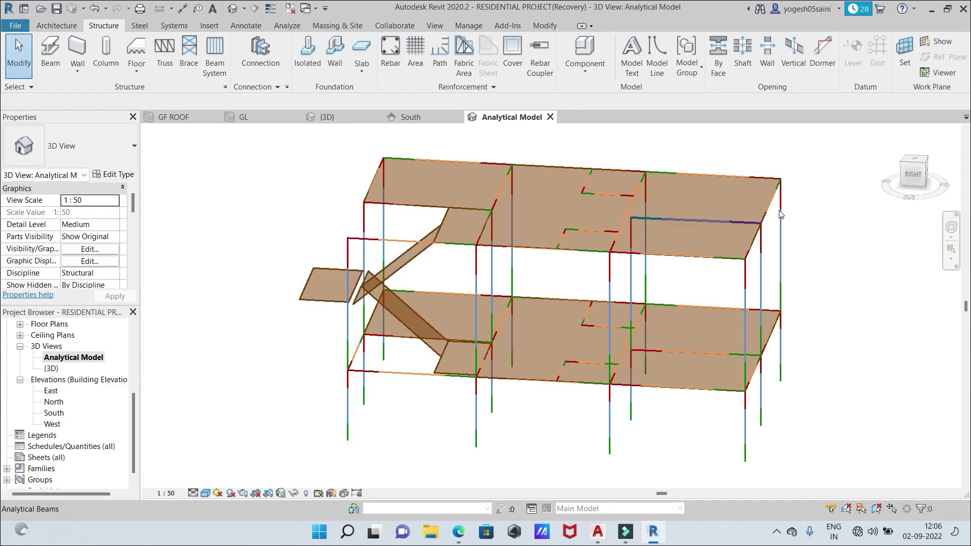
{"action": "mouse_move", "coordinate": [893, 195]}
{"action": "left_mouse_down"}
{"action": "mouse_move", "coordinate": [175, 181]}
{"action": "mouse_move", "coordinate": [205, 181]}
{"action": "left_mouse_up"}
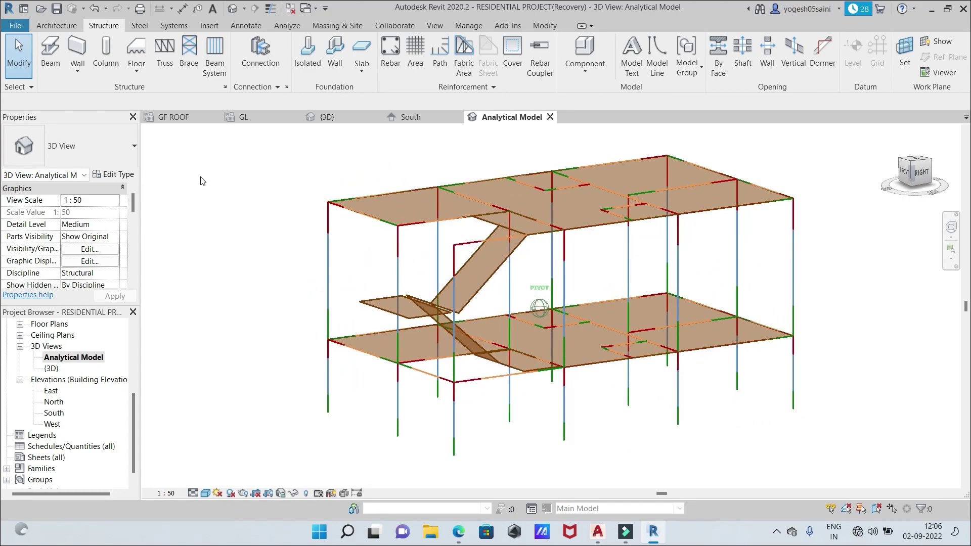
{"action": "left_click_drag", "start_coordinate": [894, 197], "coordinate": [454, 199]}
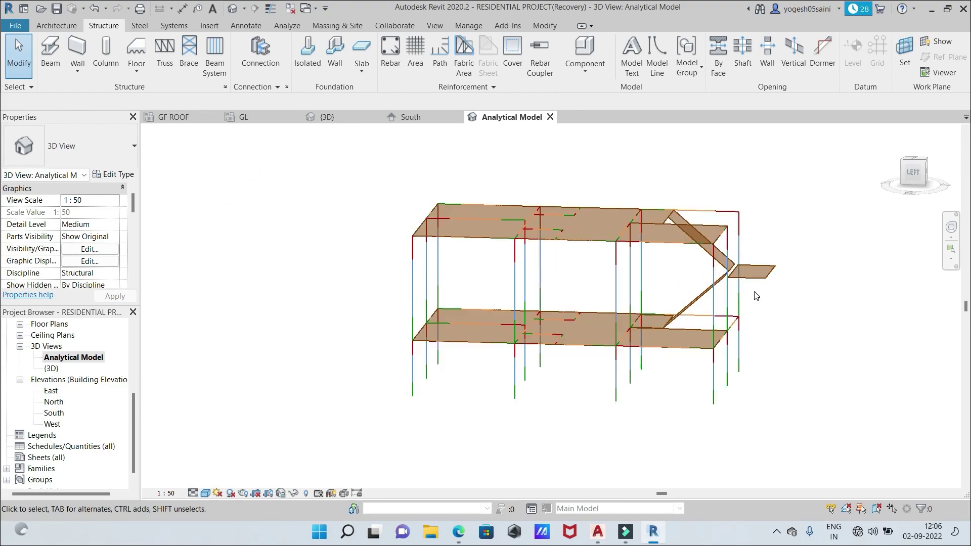
{"action": "scroll", "coordinate": [755, 298], "scroll_direction": "up", "scroll_amount": 4}
{"action": "middle_click_drag", "start_coordinate": [772, 303], "coordinate": [774, 354]}
{"action": "scroll", "coordinate": [781, 268], "scroll_direction": "down", "scroll_amount": 1}
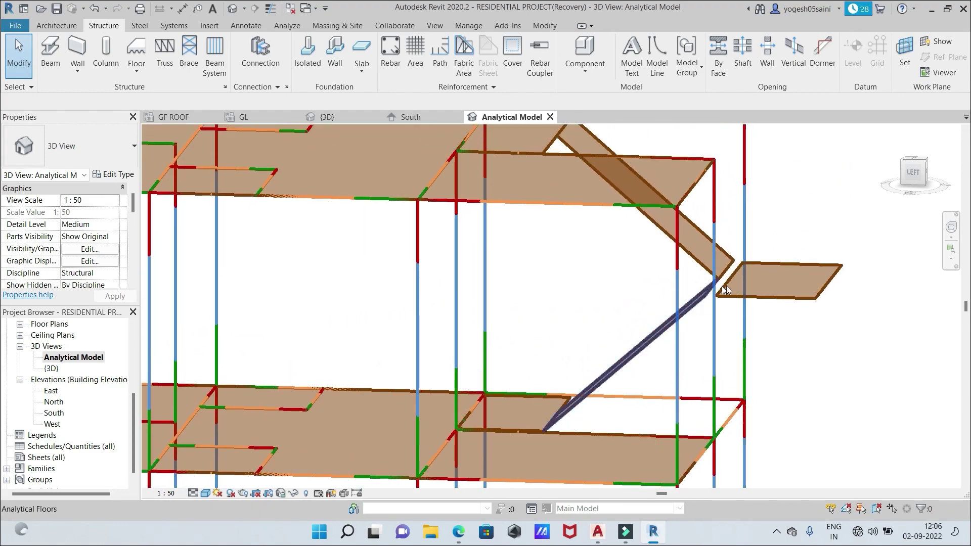
{"action": "middle_click_drag", "start_coordinate": [784, 225], "coordinate": [809, 353]}
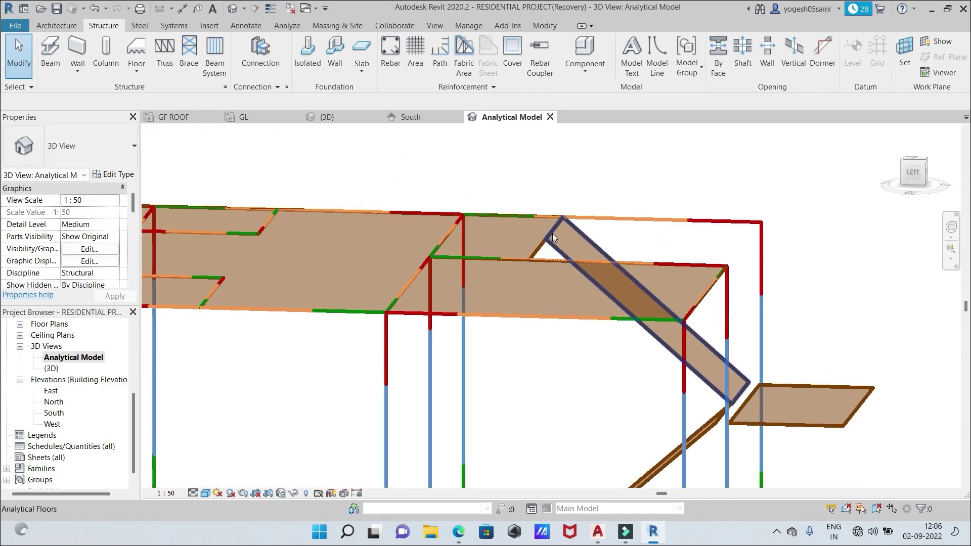
{"action": "scroll", "coordinate": [552, 233], "scroll_direction": "down", "scroll_amount": 4}
{"action": "scroll", "coordinate": [639, 336], "scroll_direction": "up", "scroll_amount": 5}
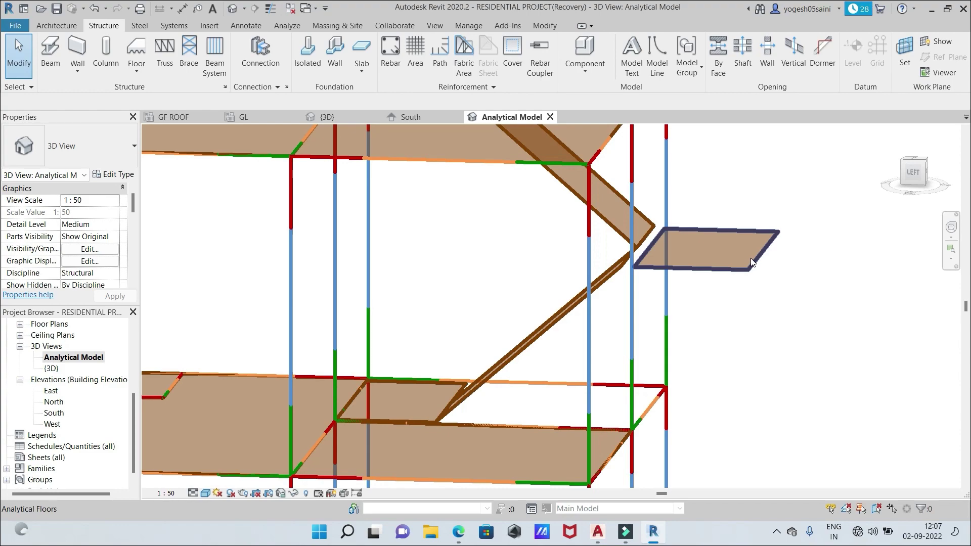
Return to the physical 3D model and inspect the staircase from the building's left and right sides
{"action": "left_click", "coordinate": [322, 118]}
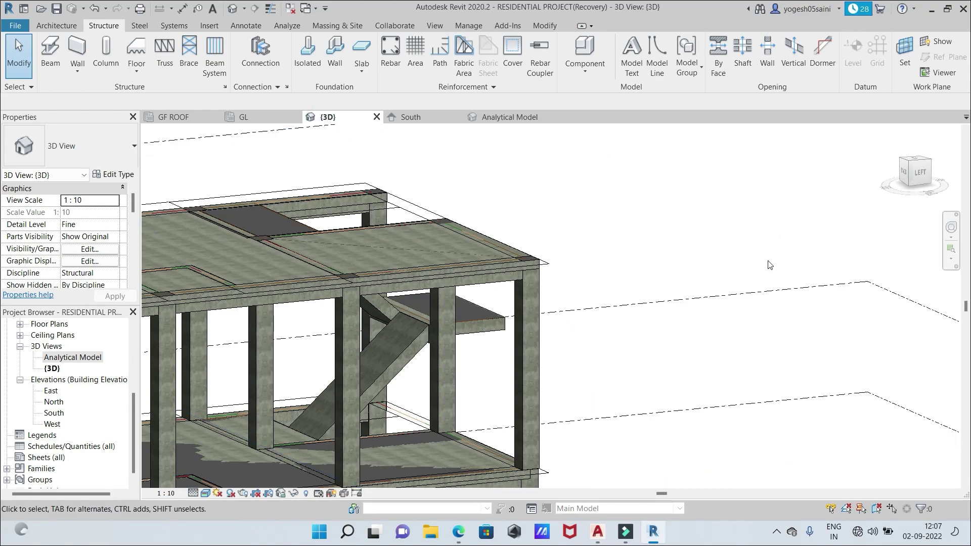
{"action": "left_click", "coordinate": [910, 175]}
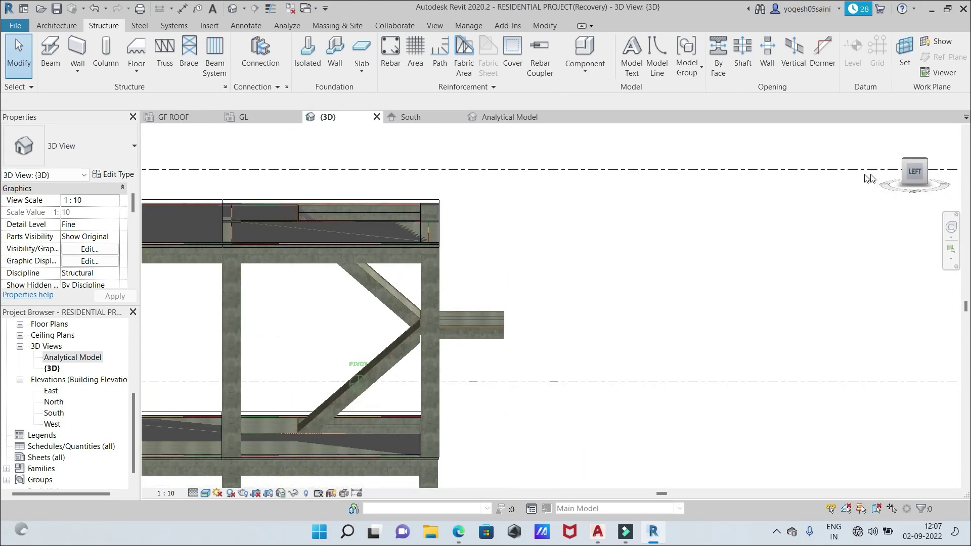
{"action": "middle_click_drag", "start_coordinate": [869, 178], "coordinate": [506, 282], "text": "shift"}
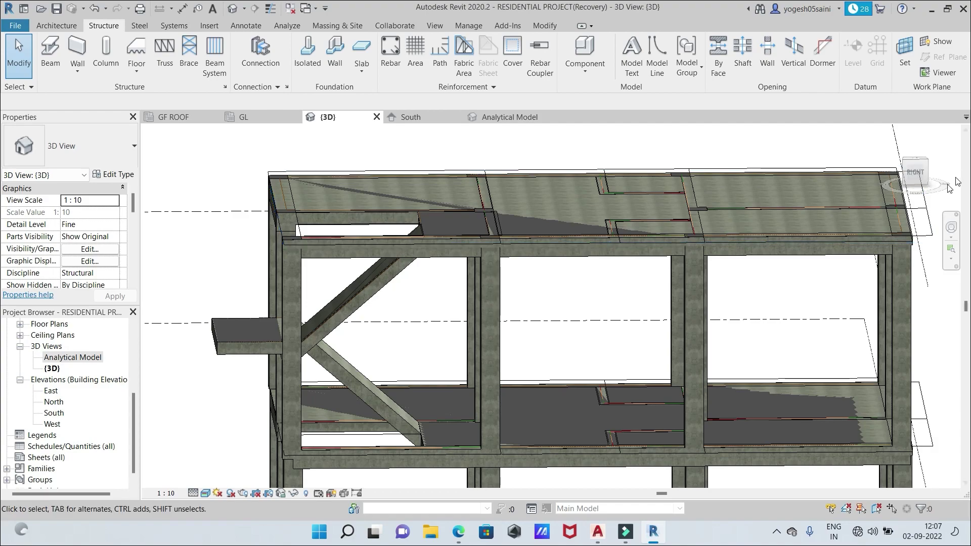
Open the boundary sketch of the sloped 200 mm flight slab beside the staircase opening in the GF ROOF plan
{"action": "scroll", "coordinate": [387, 336], "scroll_direction": "up", "scroll_amount": 5}
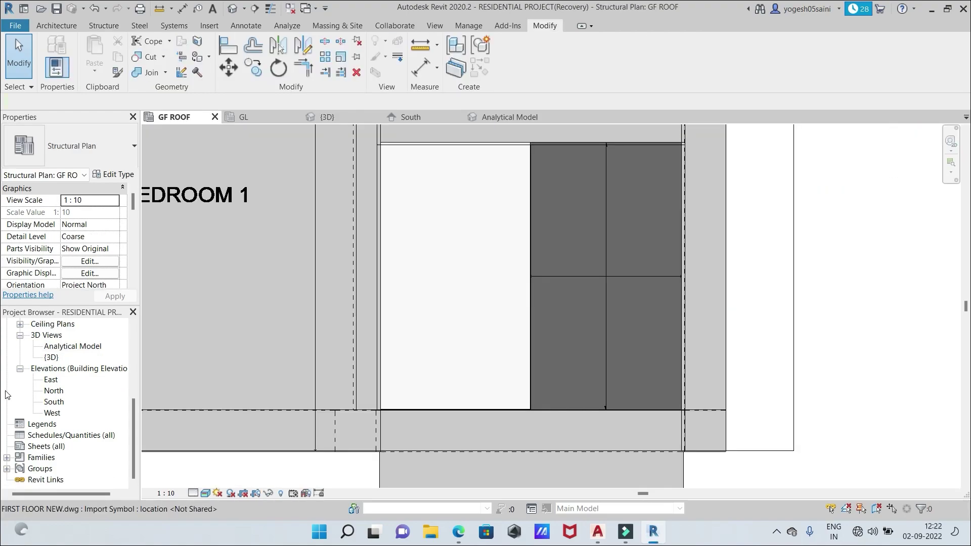
{"action": "scroll", "coordinate": [494, 223], "scroll_direction": "down", "scroll_amount": 5}
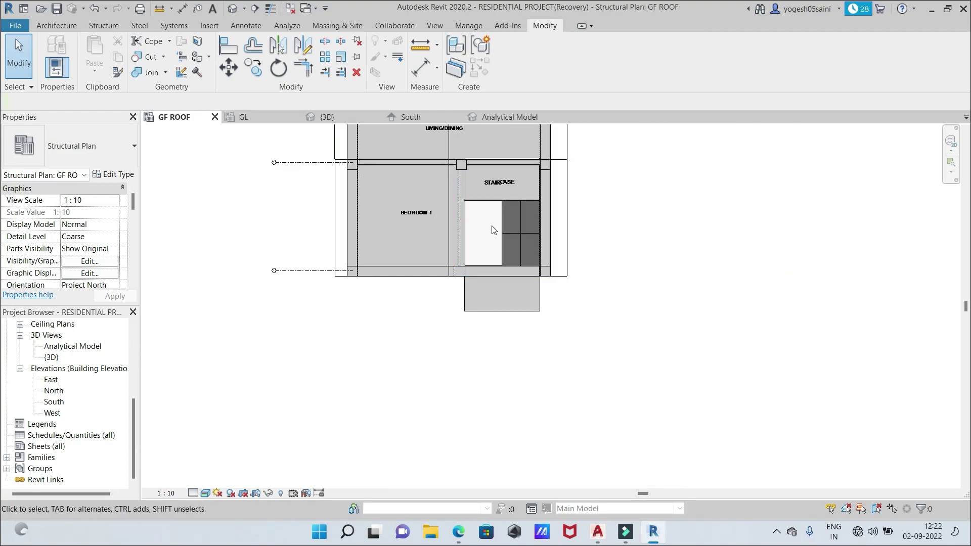
{"action": "scroll", "coordinate": [575, 199], "scroll_direction": "up", "scroll_amount": 3}
{"action": "middle_click_drag", "start_coordinate": [636, 236], "coordinate": [806, 256]}
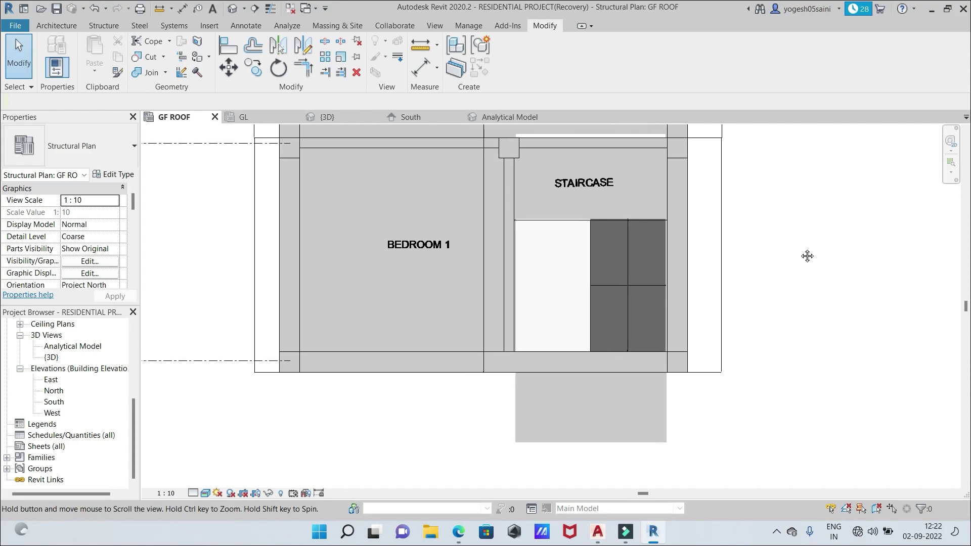
{"action": "scroll", "coordinate": [804, 254], "scroll_direction": "up", "scroll_amount": 2}
{"action": "scroll", "coordinate": [803, 255], "scroll_direction": "down", "scroll_amount": 1}
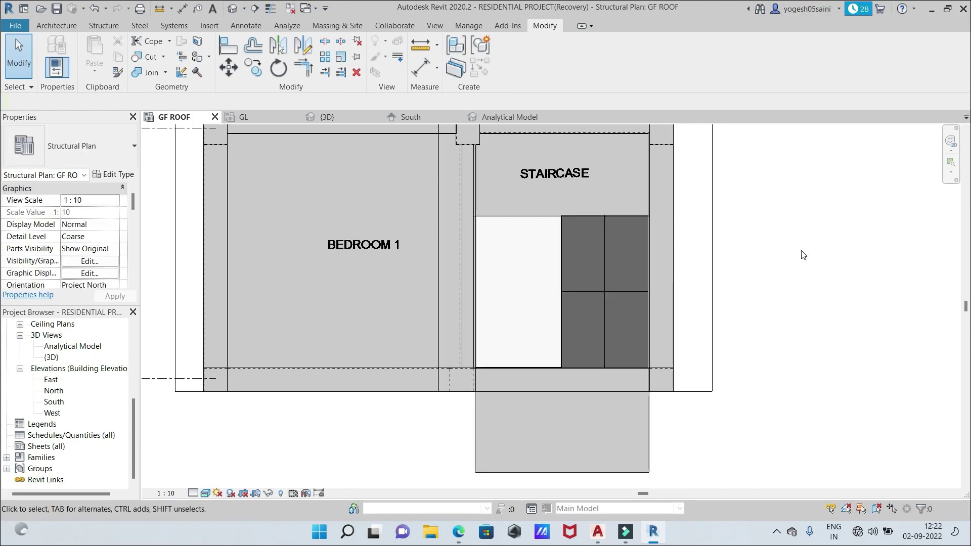
{"action": "left_click", "coordinate": [560, 339]}
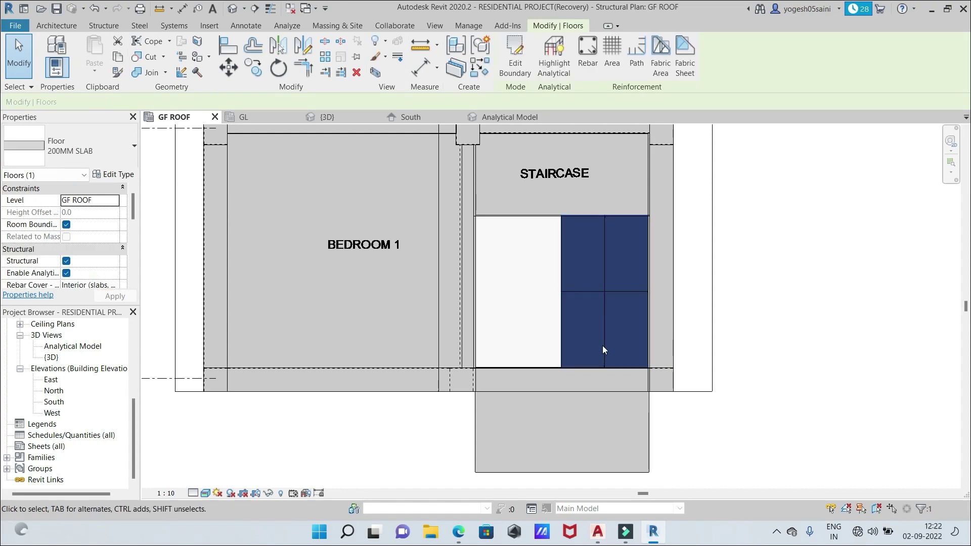
{"action": "scroll", "coordinate": [602, 345], "scroll_direction": "up", "scroll_amount": 1}
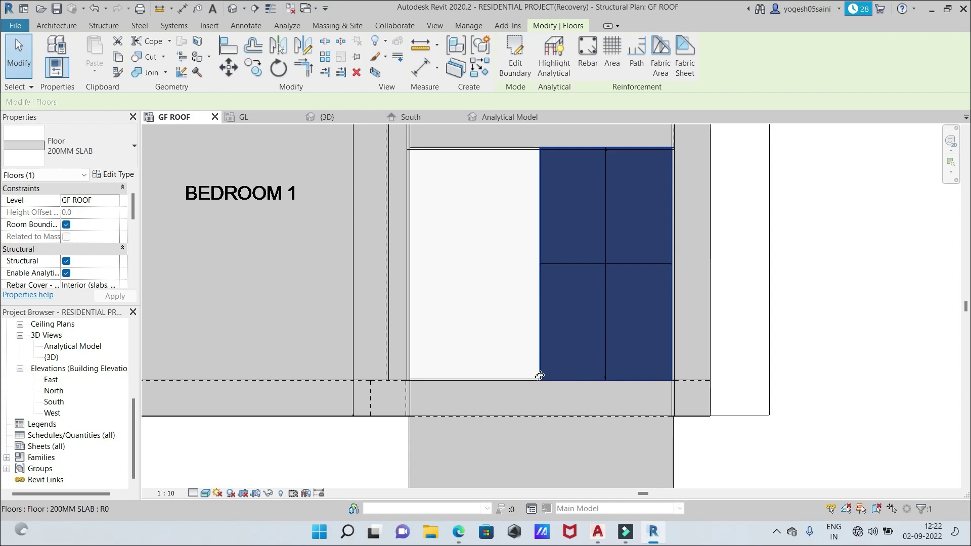
{"action": "left_click", "coordinate": [599, 335]}
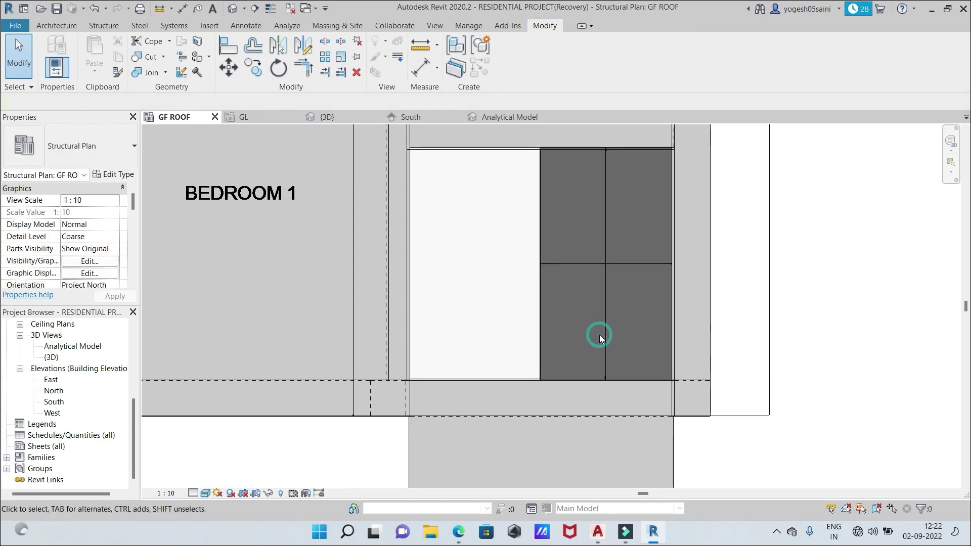
{"action": "left_click", "coordinate": [541, 360]}
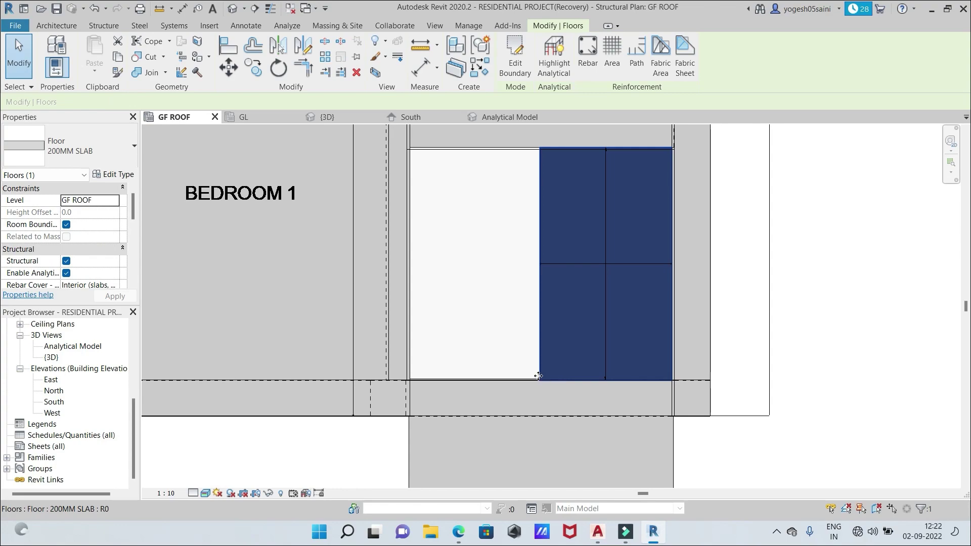
{"action": "double_click", "coordinate": [583, 380]}
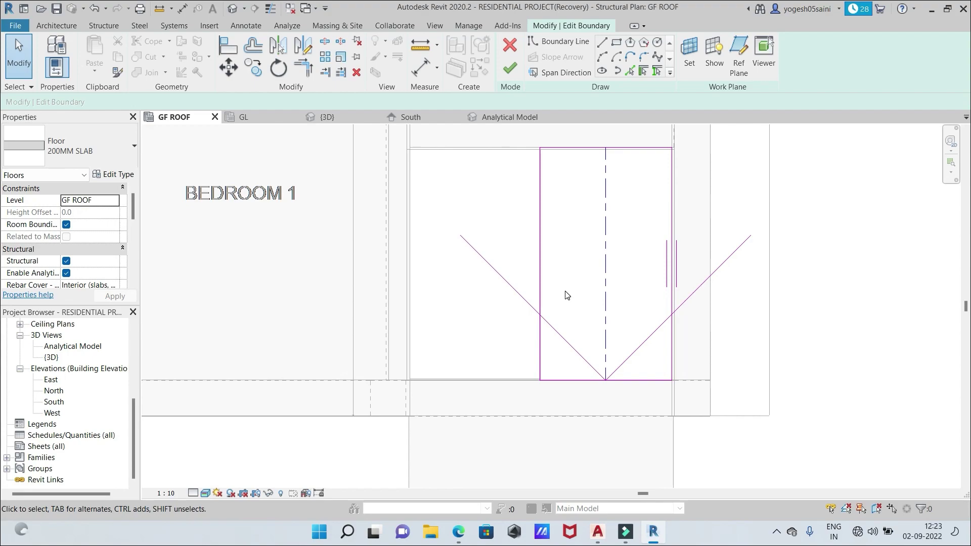
Compare with the Analytical Model view, stretch the flight boundary's landing-side edge to a length of about 2010 mm, and finish the sketch
{"action": "scroll", "coordinate": [565, 295], "scroll_direction": "up", "scroll_amount": 3}
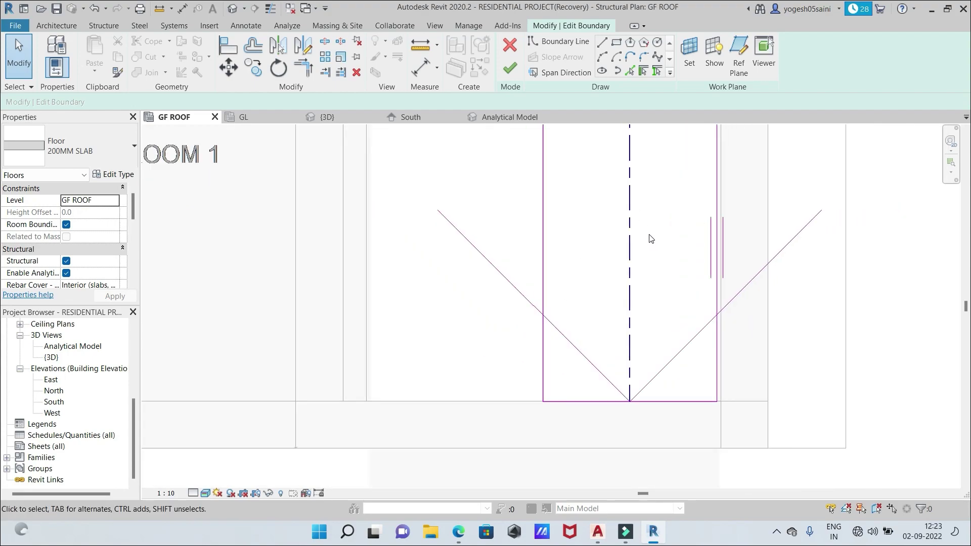
{"action": "scroll", "coordinate": [651, 239], "scroll_direction": "down", "scroll_amount": 2}
{"action": "middle_click_drag", "start_coordinate": [664, 243], "coordinate": [641, 268]}
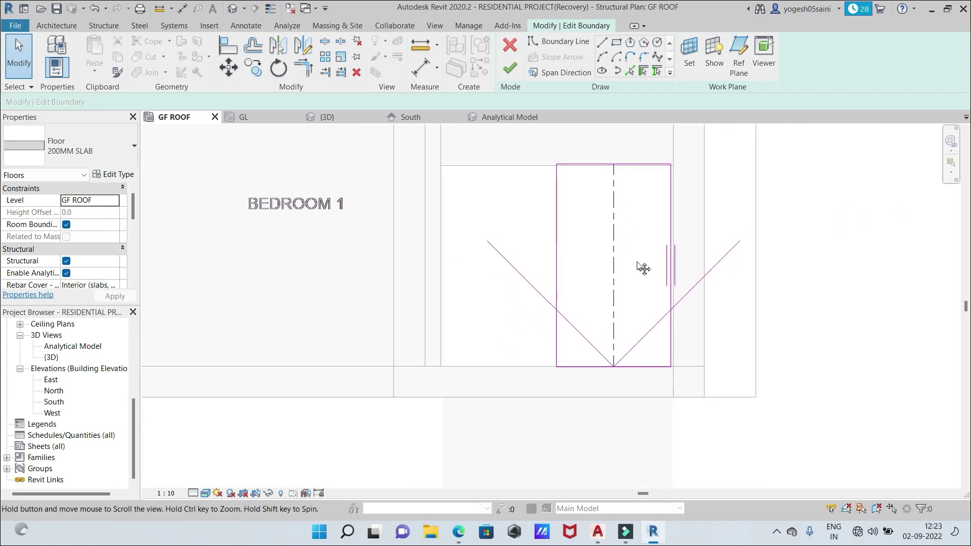
{"action": "left_click", "coordinate": [586, 367]}
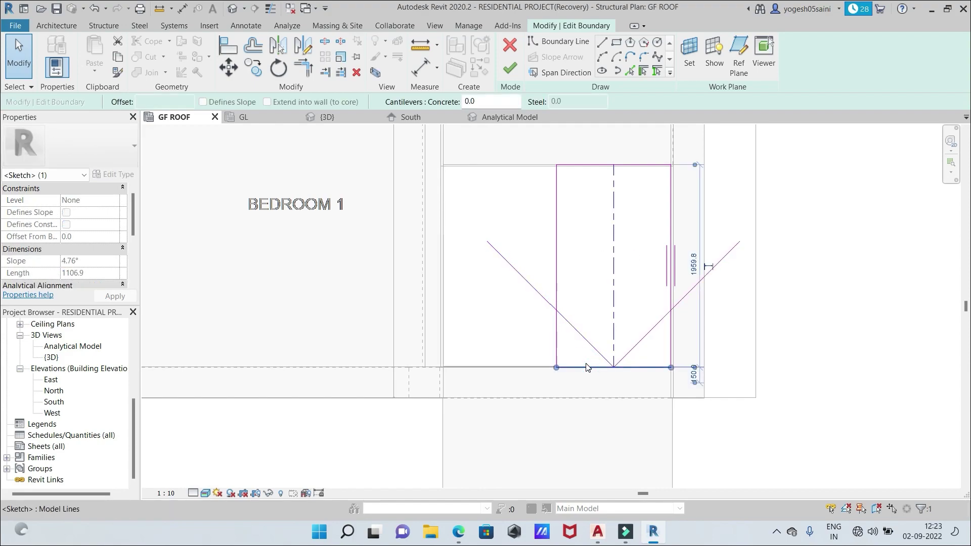
{"action": "left_click", "coordinate": [489, 118]}
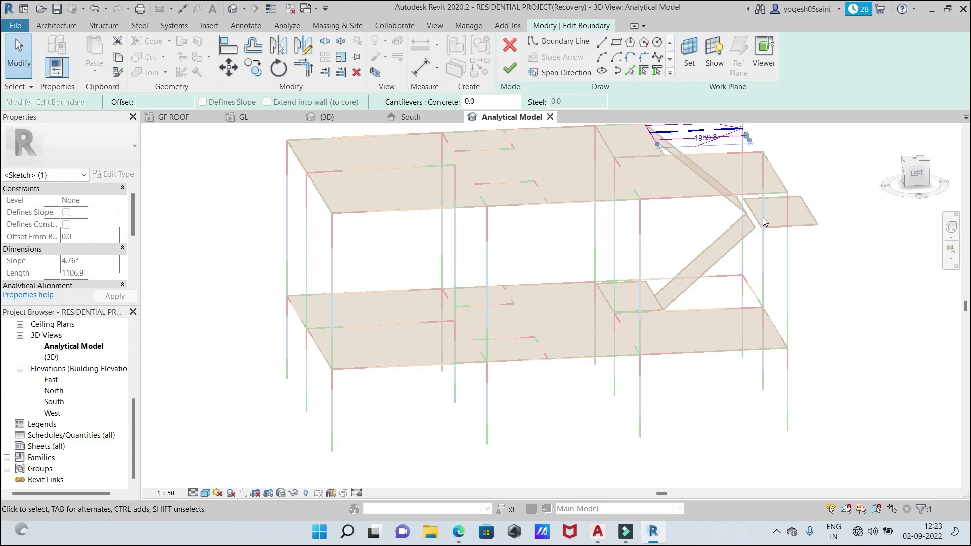
{"action": "scroll", "coordinate": [764, 222], "scroll_direction": "up", "scroll_amount": 2}
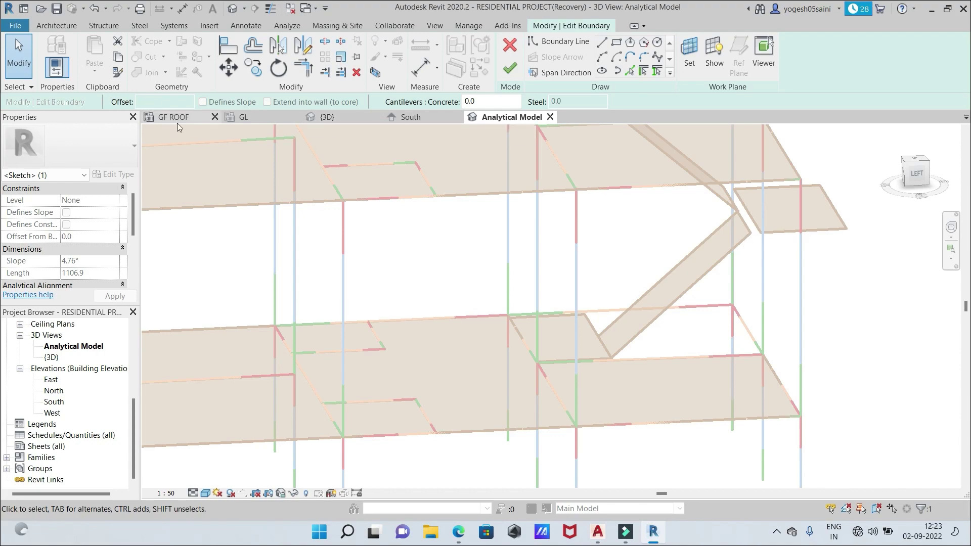
{"action": "left_click", "coordinate": [190, 117]}
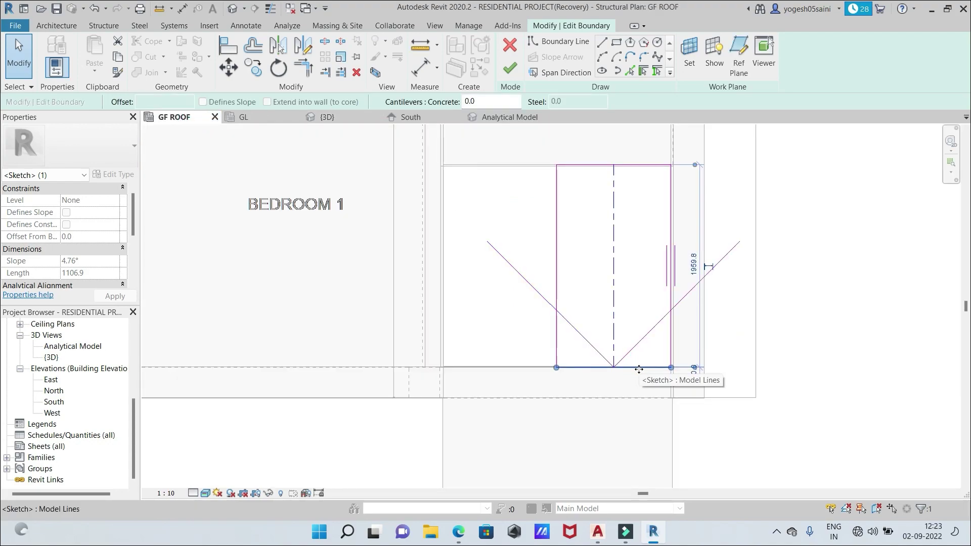
{"action": "left_click_drag", "start_coordinate": [642, 379], "coordinate": [645, 375]}
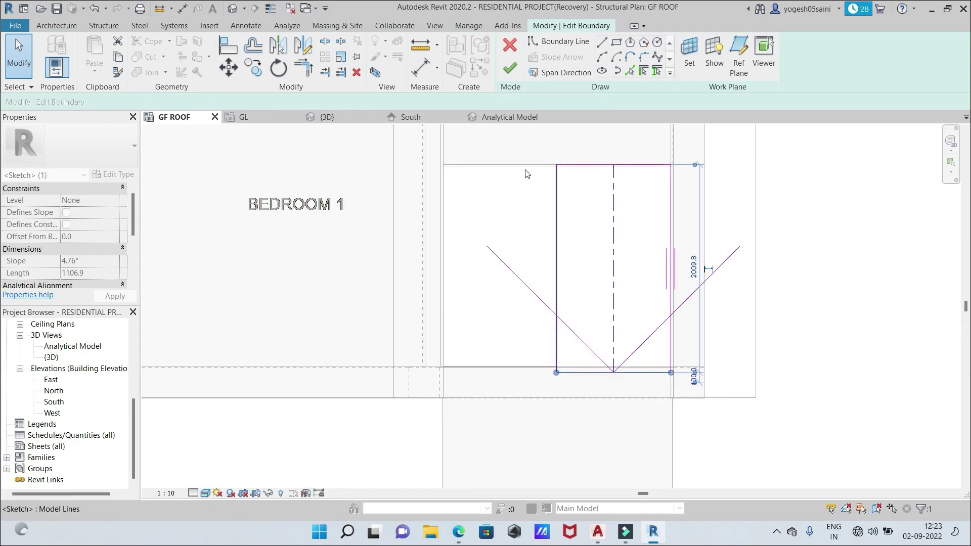
{"action": "left_click", "coordinate": [511, 74]}
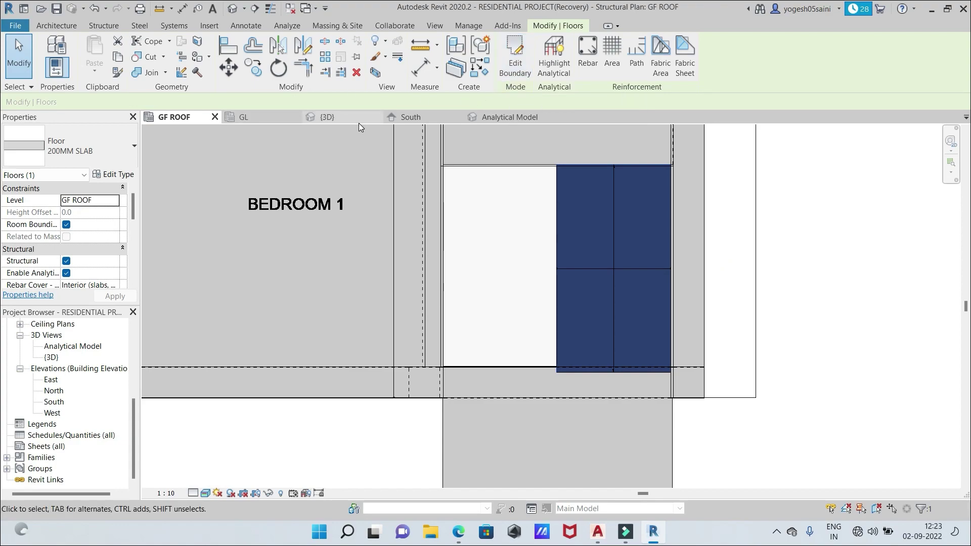
Edit the boundary of the upper flight slab in the GF ROOF plan, extending its lower edge to about 60 mm from the beam's centreline
{"action": "left_click", "coordinate": [505, 117]}
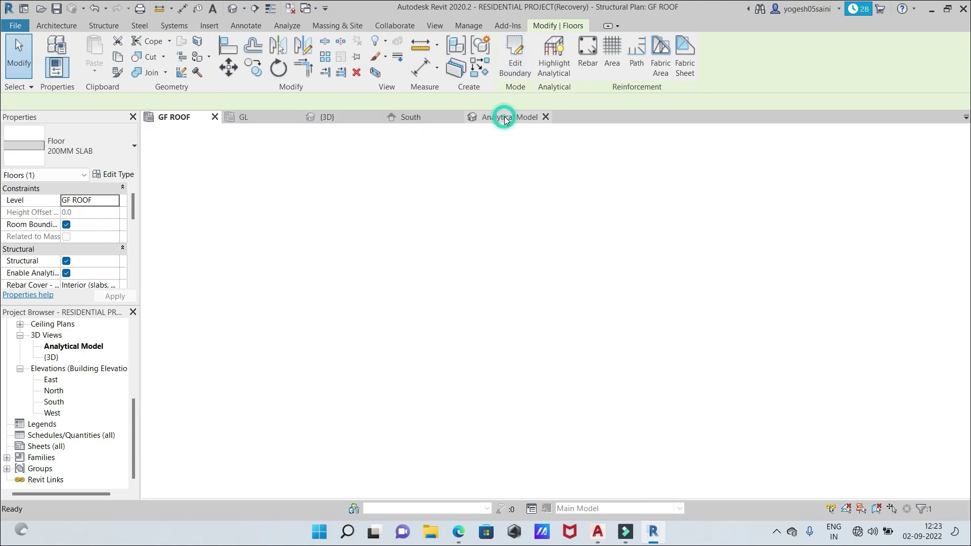
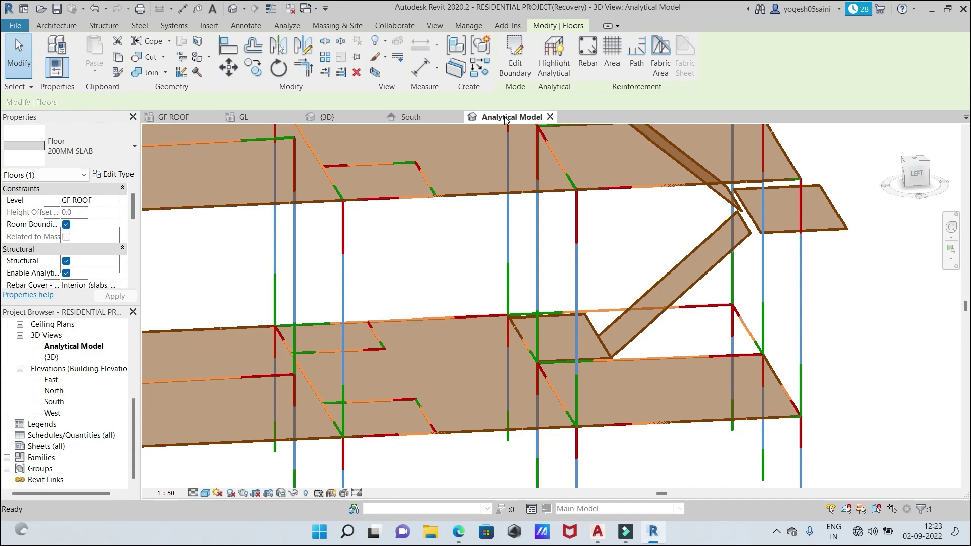
{"action": "left_click", "coordinate": [182, 119]}
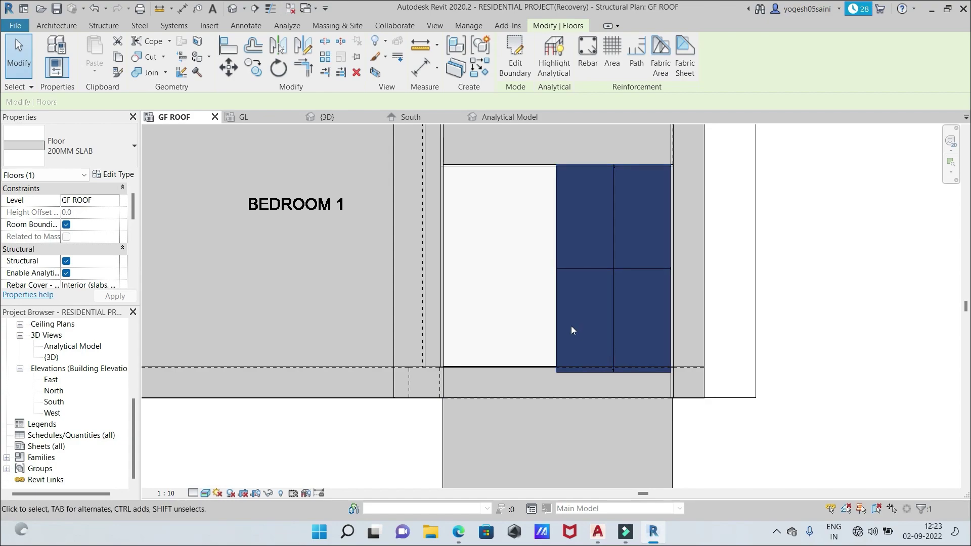
{"action": "double_click", "coordinate": [590, 373]}
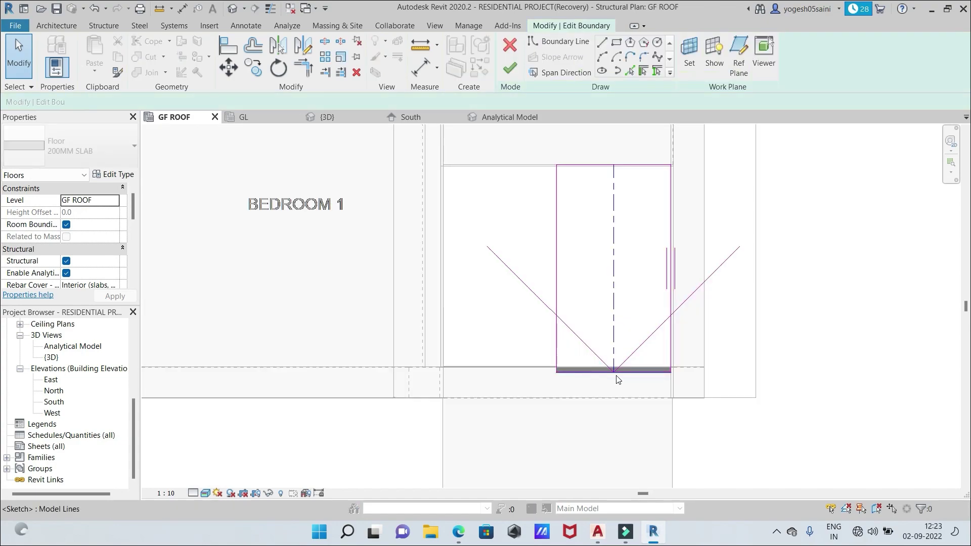
{"action": "scroll", "coordinate": [604, 369], "scroll_direction": "up", "scroll_amount": 4}
{"action": "left_click", "coordinate": [372, 314]}
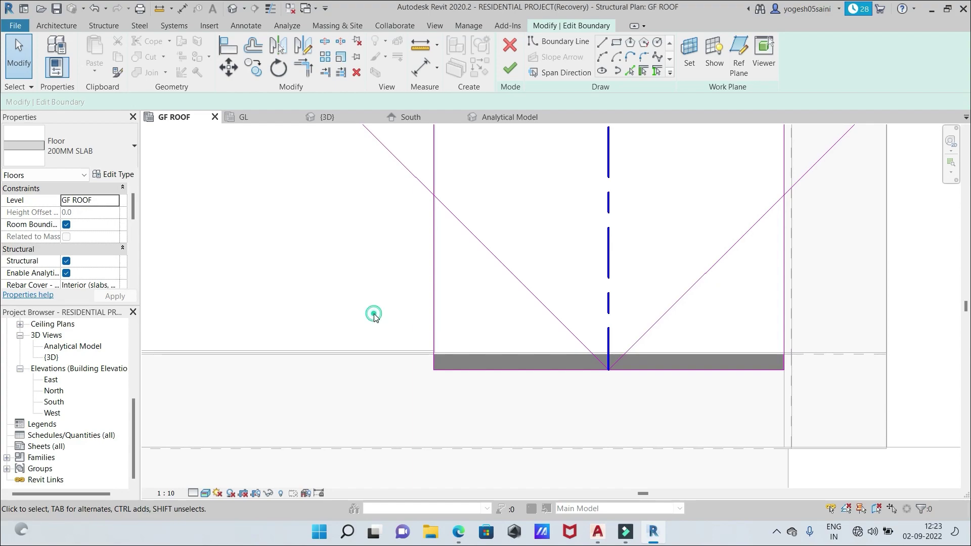
{"action": "left_click", "coordinate": [487, 371]}
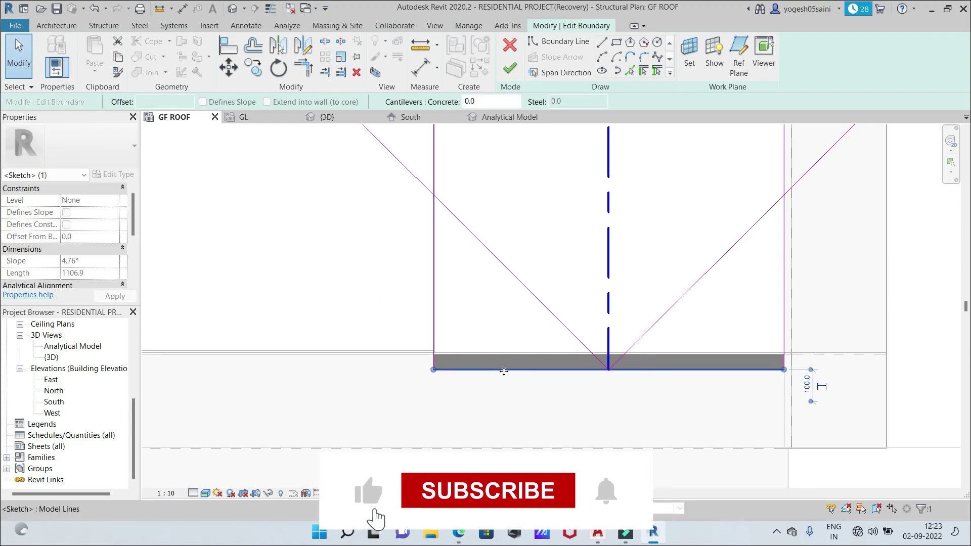
{"action": "left_click", "coordinate": [503, 372]}
{"action": "left_click_drag", "start_coordinate": [503, 384], "coordinate": [506, 392]}
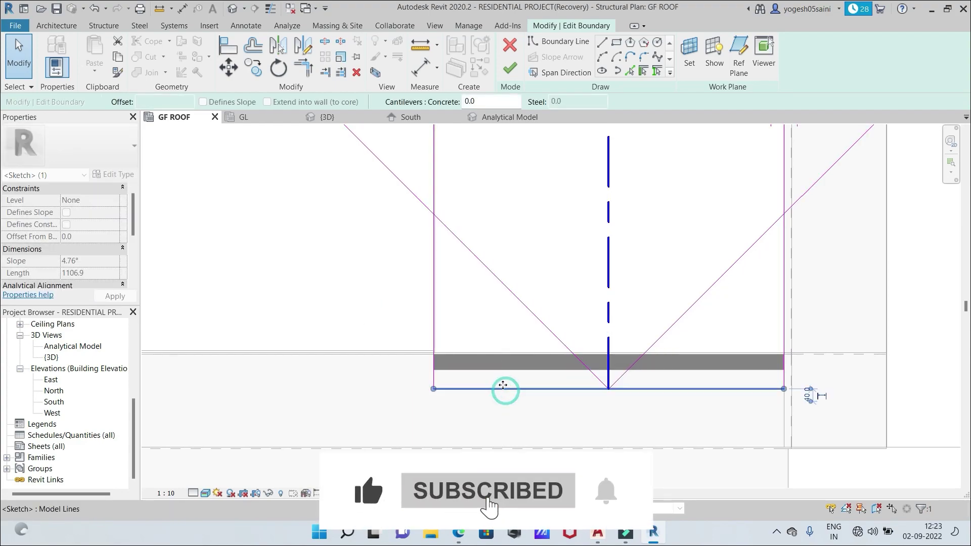
{"action": "left_click", "coordinate": [501, 385]}
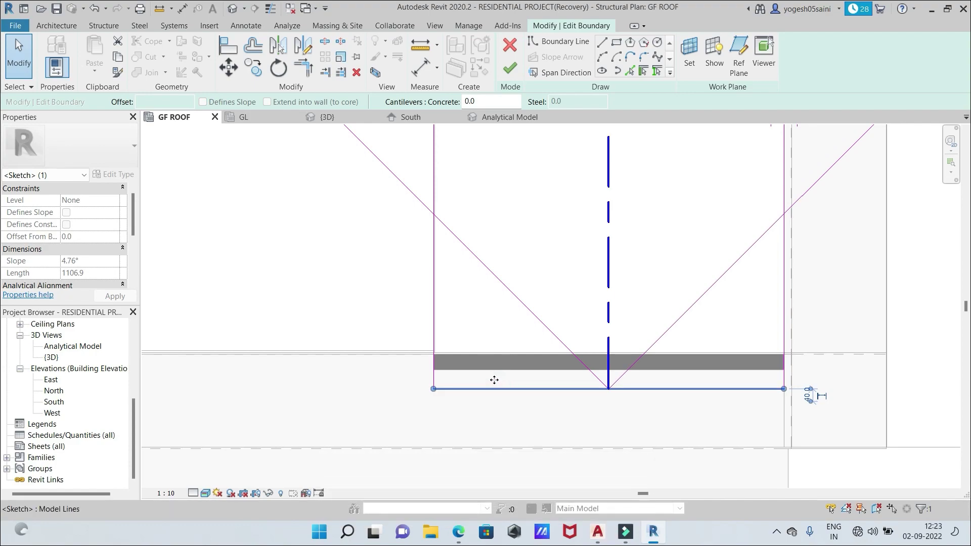
{"action": "left_click_drag", "start_coordinate": [493, 372], "coordinate": [498, 380]}
{"action": "left_click", "coordinate": [295, 147]}
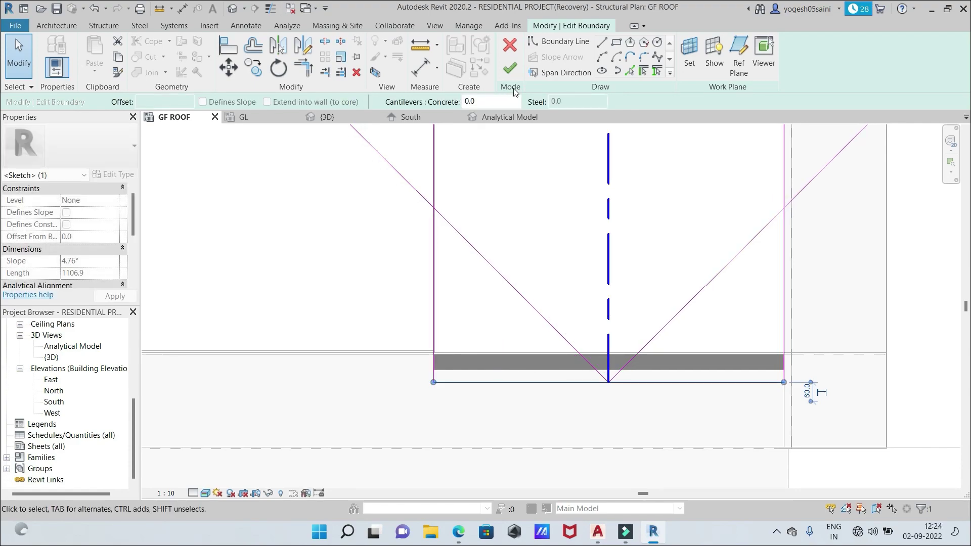
{"action": "left_click", "coordinate": [510, 71]}
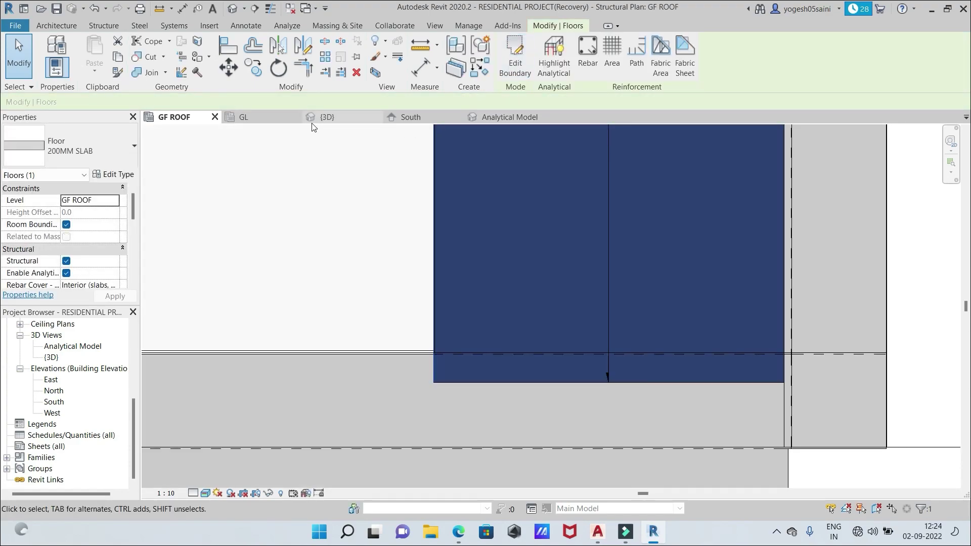
Examine where the upper flight slab meets the landing slab in the Analytical Model view from the left side and at an angle
{"action": "left_click", "coordinate": [517, 117]}
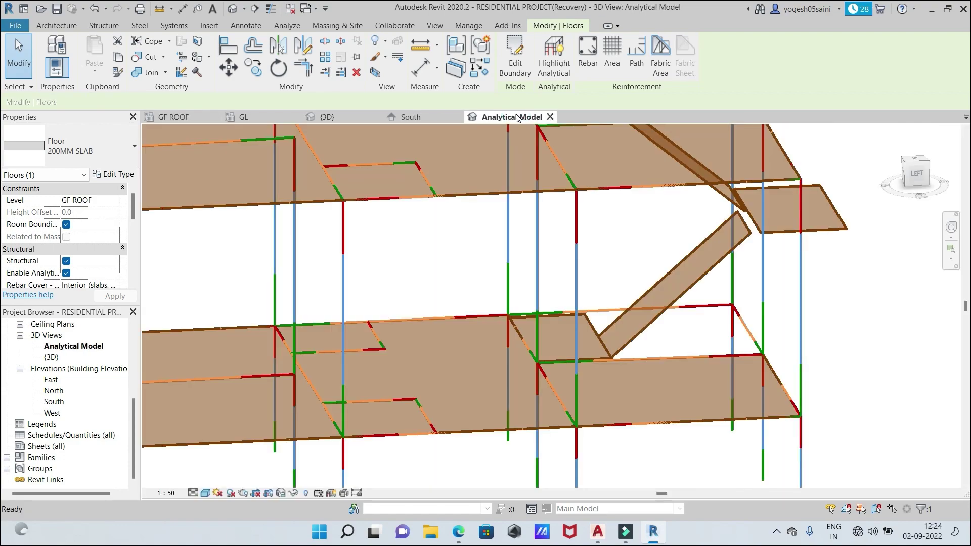
{"action": "left_click", "coordinate": [916, 175]}
{"action": "mouse_move", "coordinate": [890, 191]}
{"action": "left_mouse_down"}
{"action": "mouse_move", "coordinate": [861, 197]}
{"action": "mouse_move", "coordinate": [915, 185]}
{"action": "mouse_move", "coordinate": [898, 188]}
{"action": "left_mouse_up"}
{"action": "left_click", "coordinate": [906, 180]}
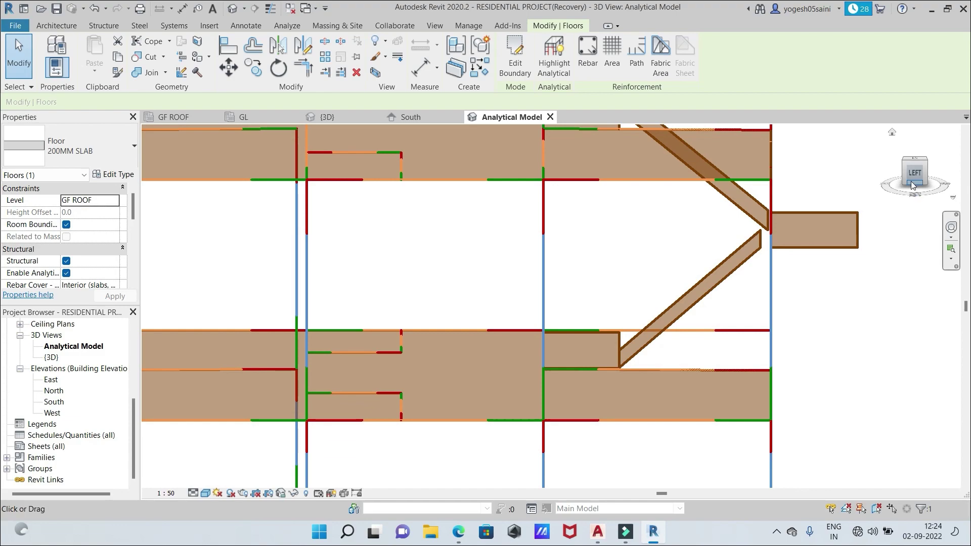
{"action": "left_click_drag", "start_coordinate": [914, 185], "coordinate": [933, 186]}
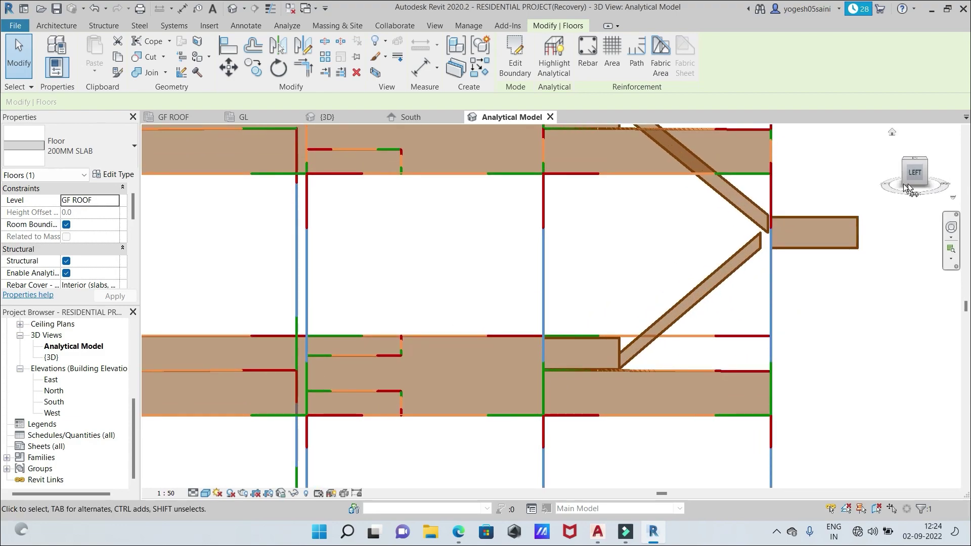
{"action": "mouse_move", "coordinate": [916, 179]}
{"action": "left_mouse_down"}
{"action": "mouse_move", "coordinate": [956, 184]}
{"action": "mouse_move", "coordinate": [902, 193]}
{"action": "left_mouse_up"}
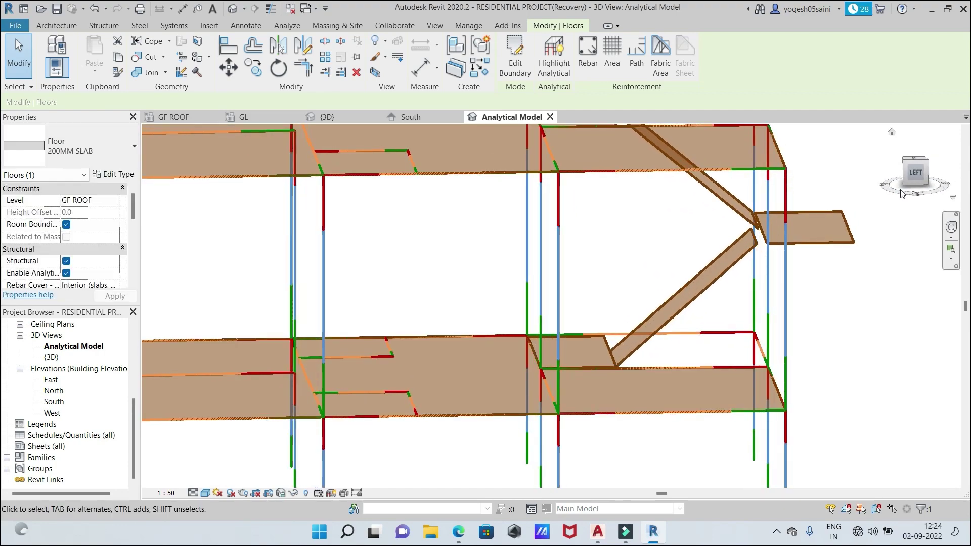
Extend the lower boundary edge of the upper flight slab in the GF ROOF plan to about 40 mm from the beam's centreline
{"action": "left_click", "coordinate": [203, 117]}
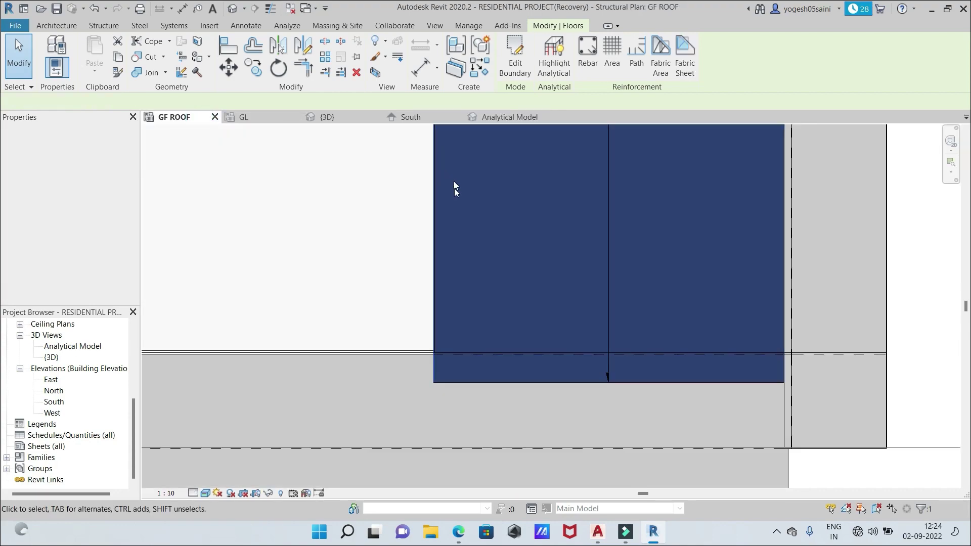
{"action": "double_click", "coordinate": [515, 383]}
{"action": "left_click", "coordinate": [517, 384]}
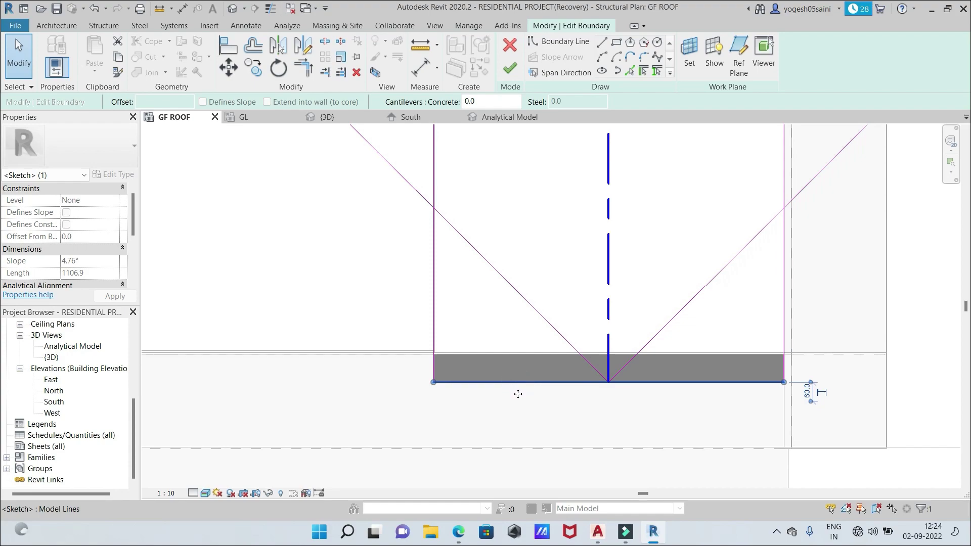
{"action": "mouse_move", "coordinate": [518, 385]}
{"action": "left_mouse_down"}
{"action": "mouse_move", "coordinate": [520, 403]}
{"action": "mouse_move", "coordinate": [522, 394]}
{"action": "left_mouse_up"}
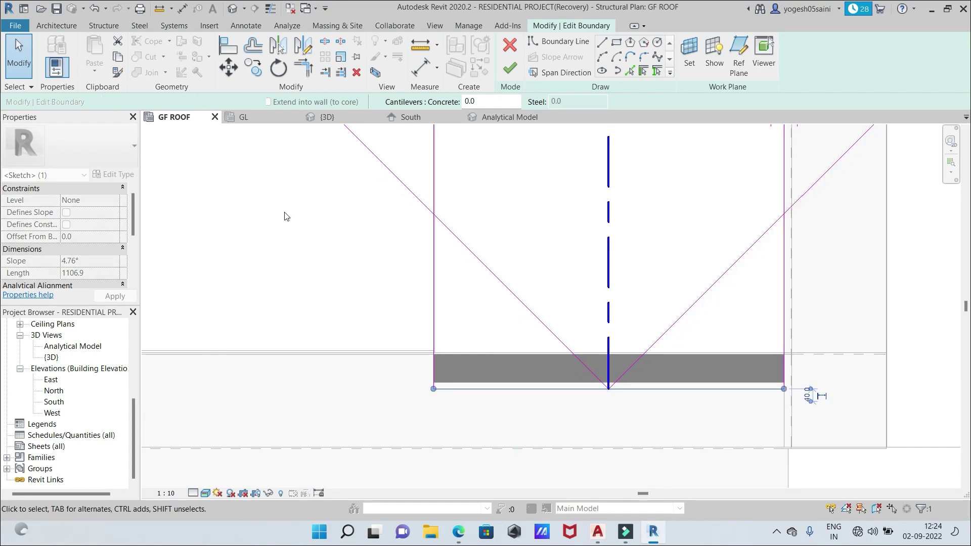
{"action": "left_click", "coordinate": [515, 75]}
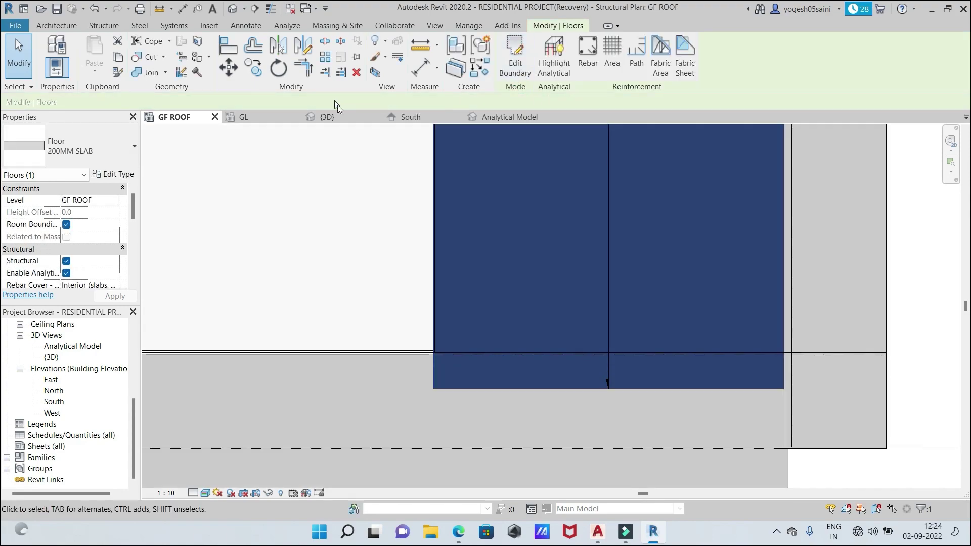
{"action": "left_click", "coordinate": [509, 118]}
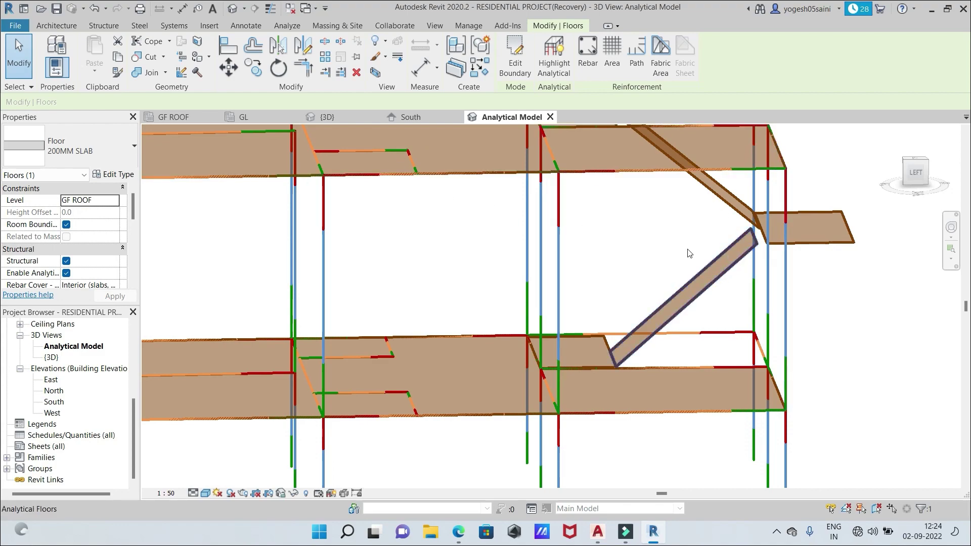
Edit the GL-level flight slab's boundary in the GF ROOF plan, extending its lower edge to about 61 mm from the beam's centreline
{"action": "left_click", "coordinate": [169, 119]}
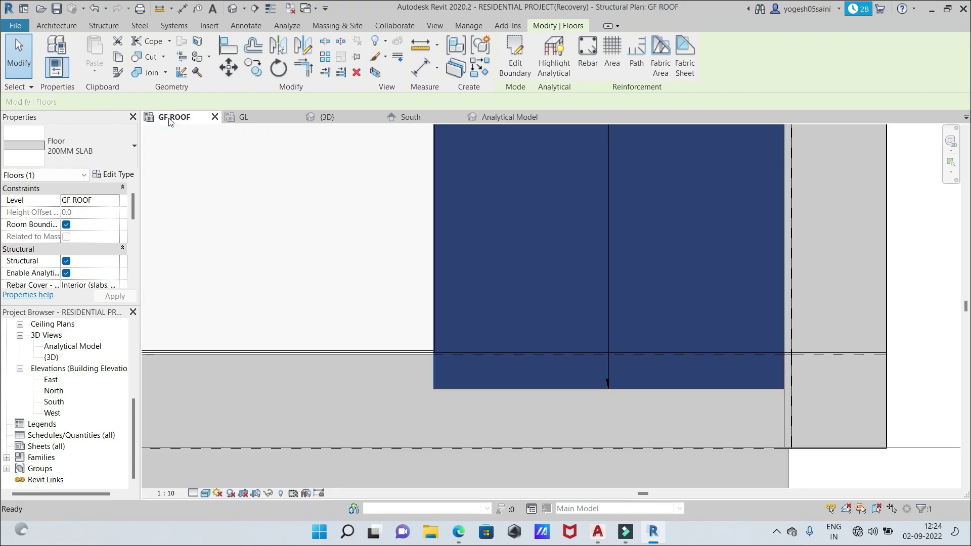
{"action": "left_click", "coordinate": [394, 224]}
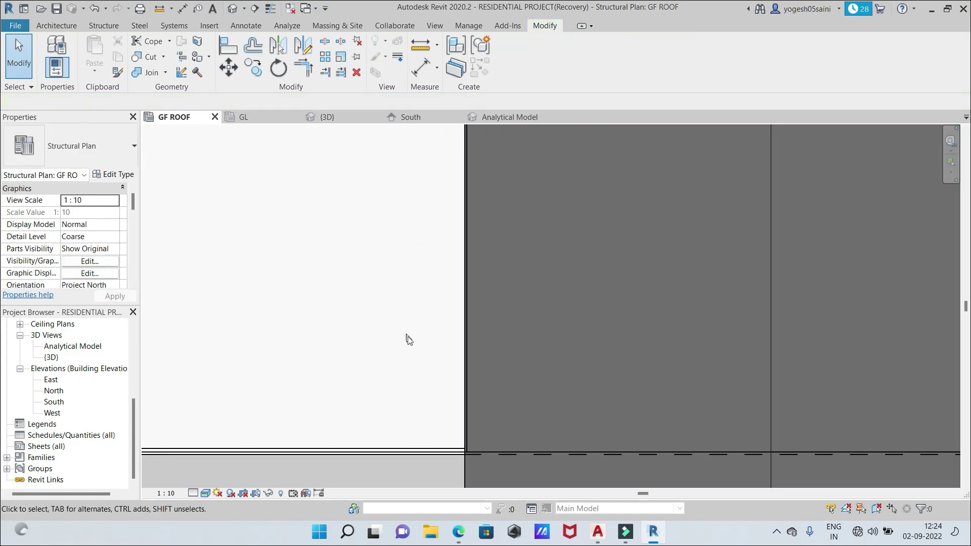
{"action": "scroll", "coordinate": [408, 339], "scroll_direction": "down", "scroll_amount": 3}
{"action": "left_click", "coordinate": [318, 228]}
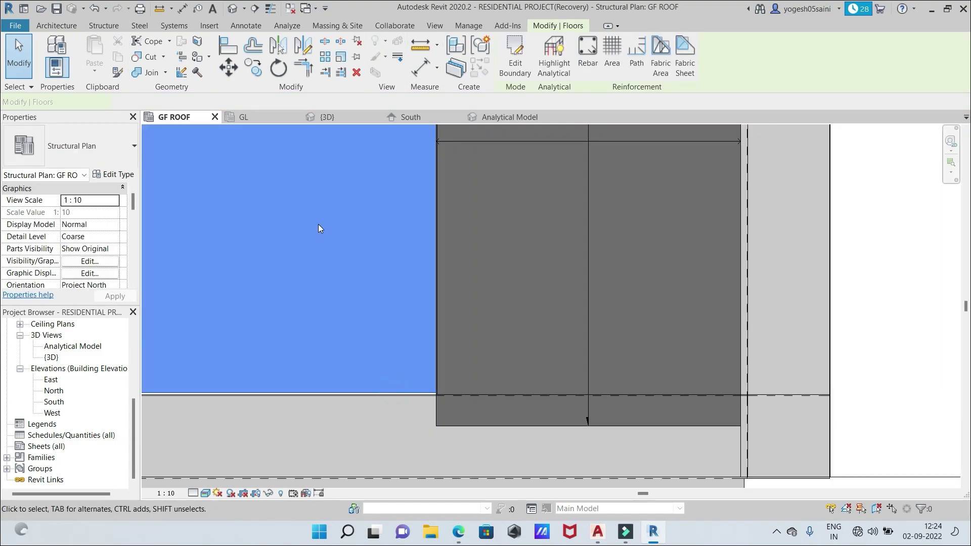
{"action": "scroll", "coordinate": [319, 228], "scroll_direction": "down", "scroll_amount": 2}
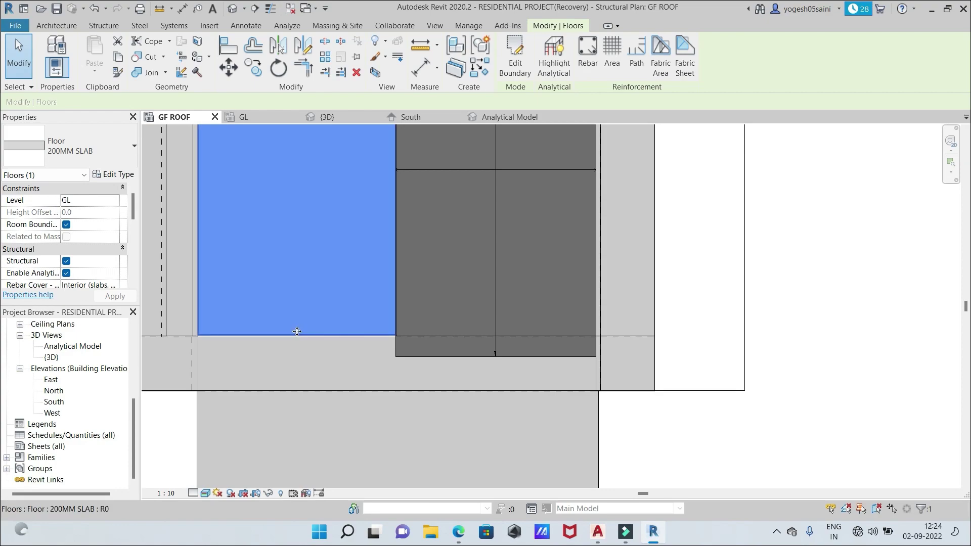
{"action": "double_click", "coordinate": [297, 332]}
{"action": "middle_click_drag", "start_coordinate": [339, 260], "coordinate": [431, 313]}
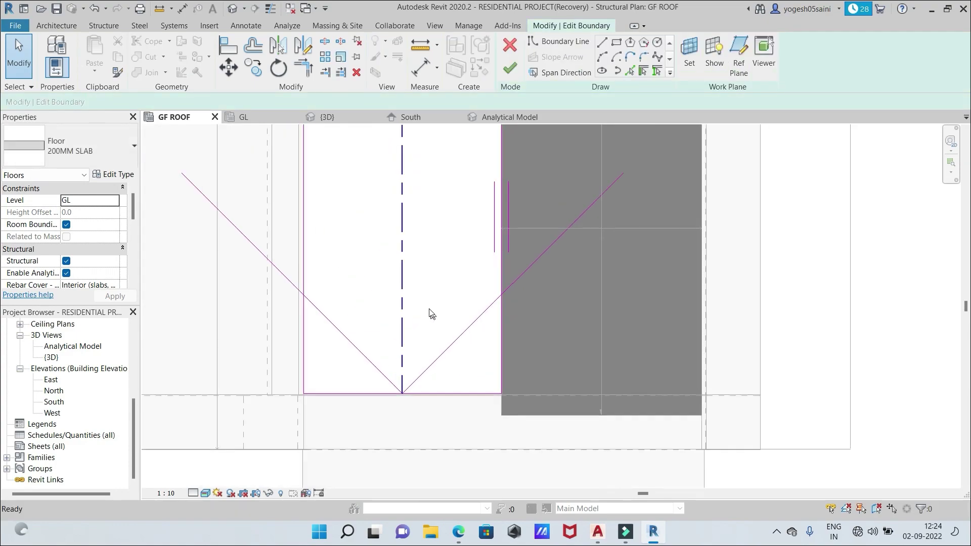
{"action": "left_click", "coordinate": [461, 393]}
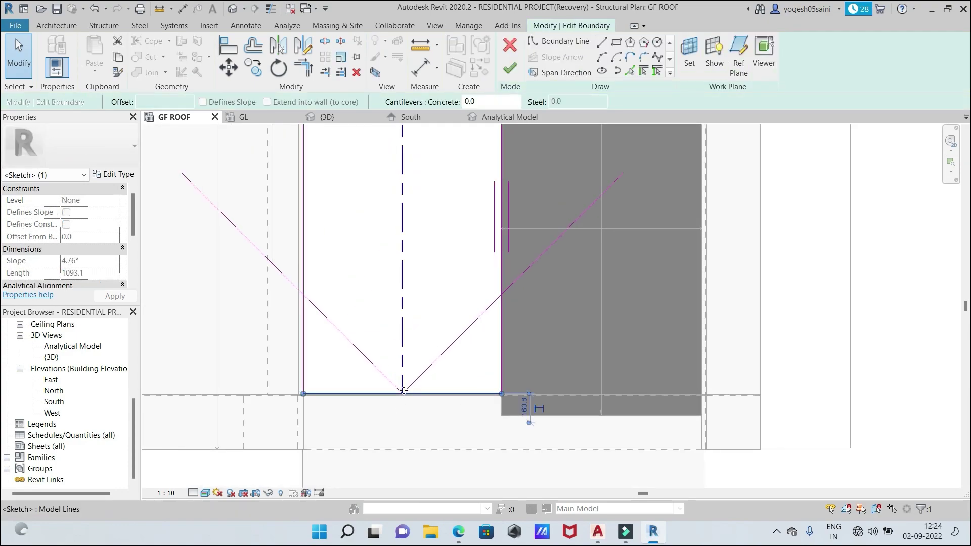
{"action": "left_click", "coordinate": [405, 394]}
{"action": "left_click_drag", "start_coordinate": [406, 409], "coordinate": [409, 414]}
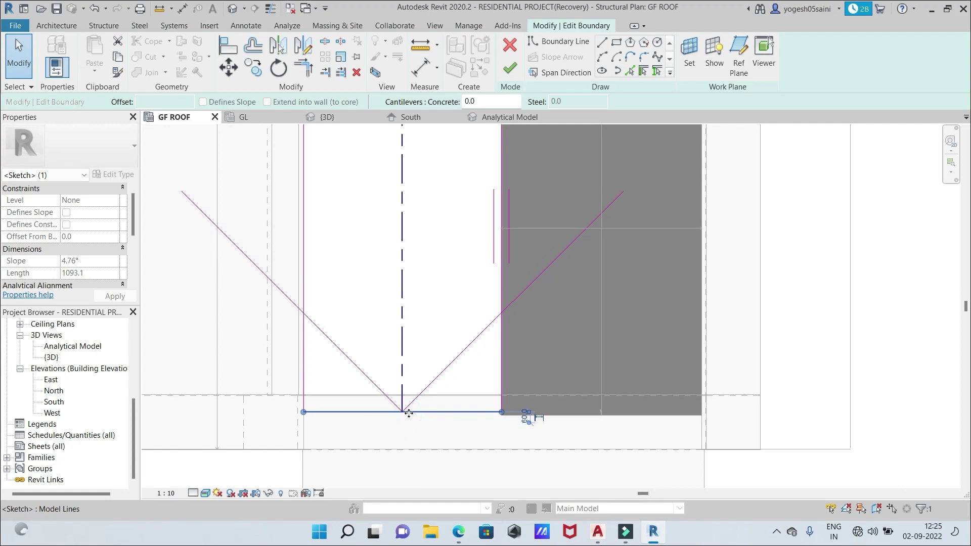
{"action": "left_click", "coordinate": [516, 66]}
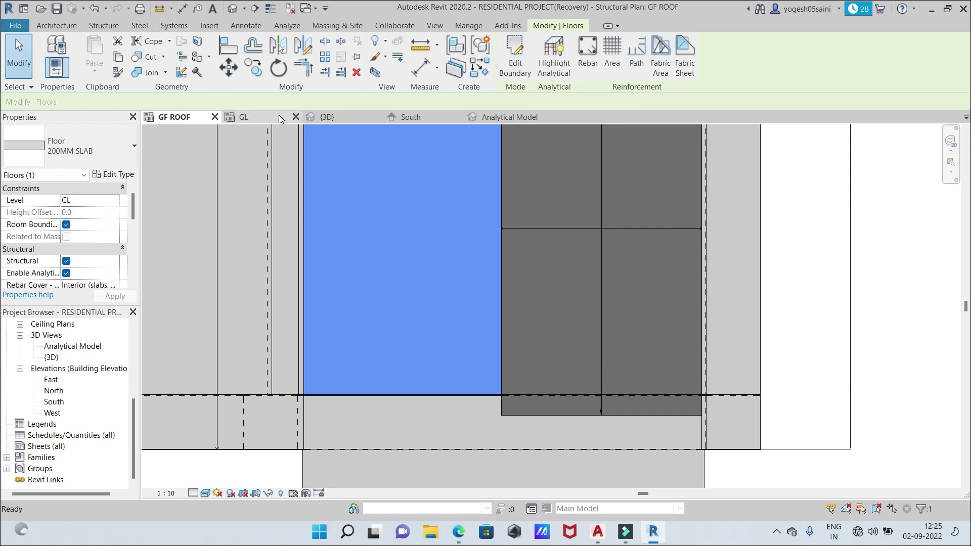
Set the Analytical Model view's scale to 1:10 and examine the joint between the two flight slabs and the landing
{"action": "left_click", "coordinate": [508, 117]}
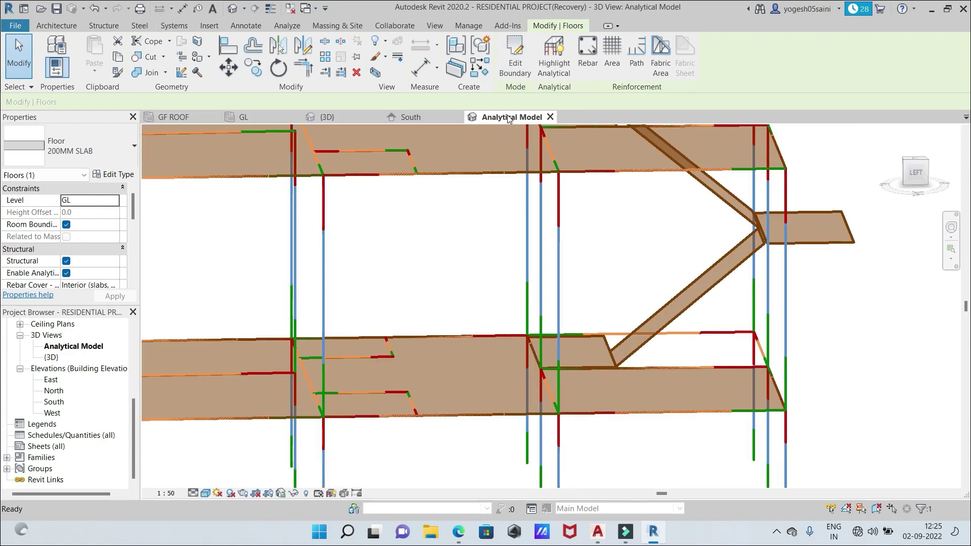
{"action": "scroll", "coordinate": [852, 215], "scroll_direction": "up", "scroll_amount": 5}
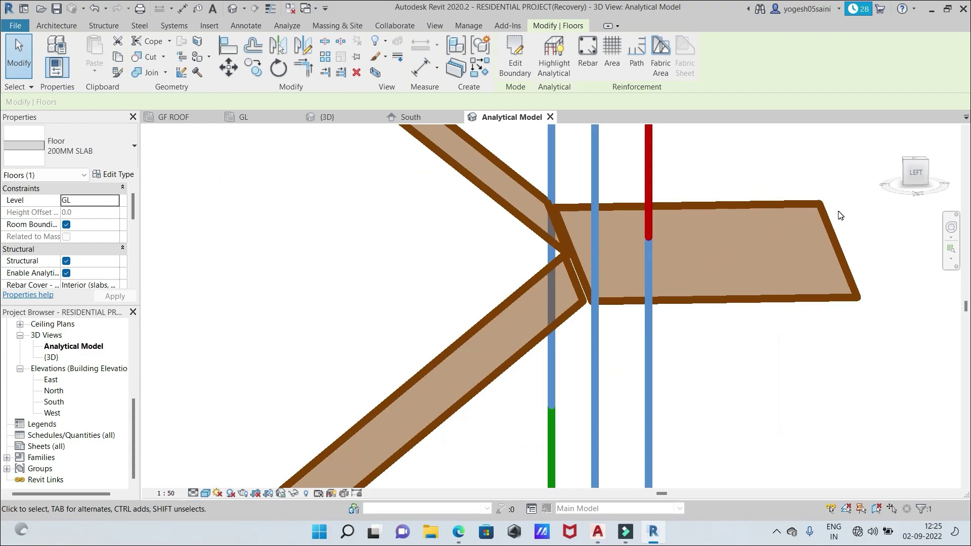
{"action": "scroll", "coordinate": [820, 215], "scroll_direction": "down", "scroll_amount": 2}
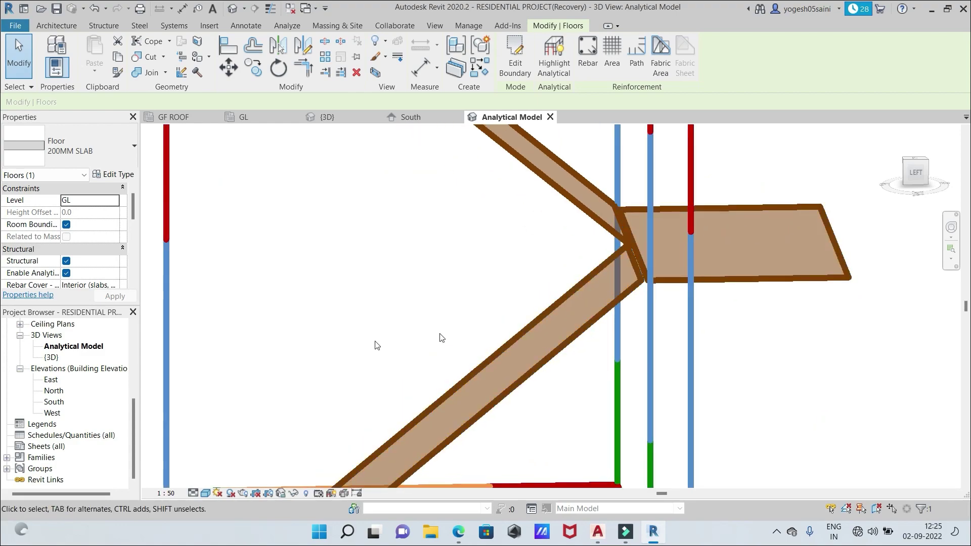
{"action": "left_click", "coordinate": [166, 493]}
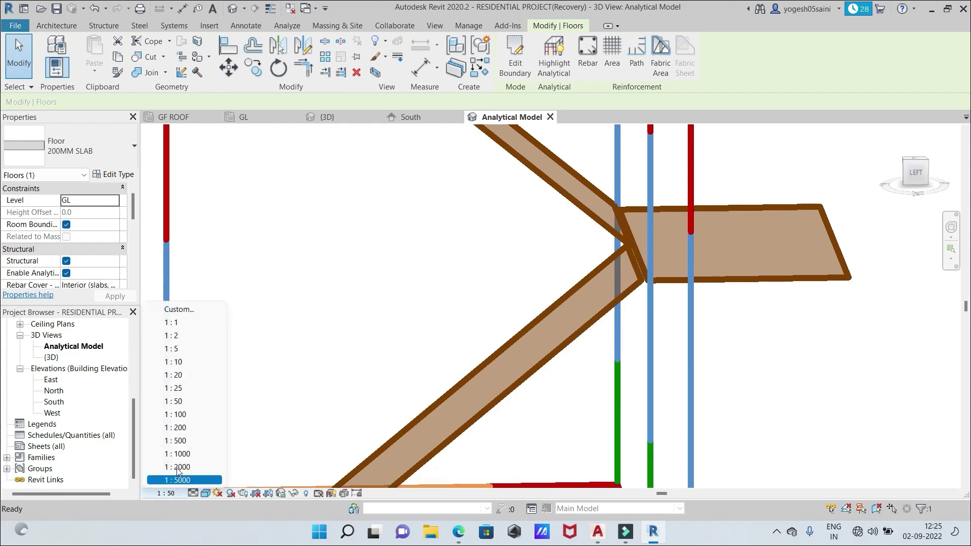
{"action": "left_click", "coordinate": [175, 363]}
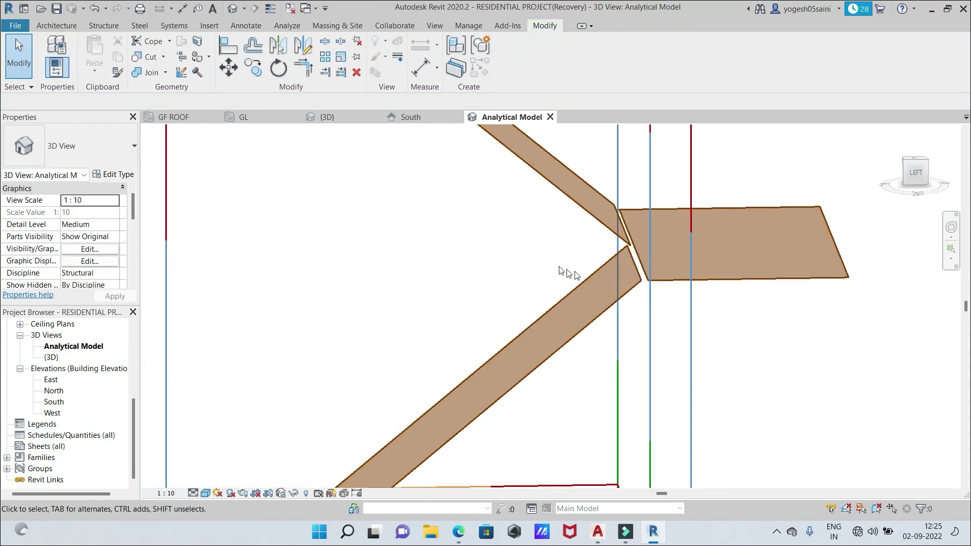
{"action": "scroll", "coordinate": [655, 269], "scroll_direction": "down", "scroll_amount": 2}
{"action": "scroll", "coordinate": [637, 262], "scroll_direction": "up", "scroll_amount": 4}
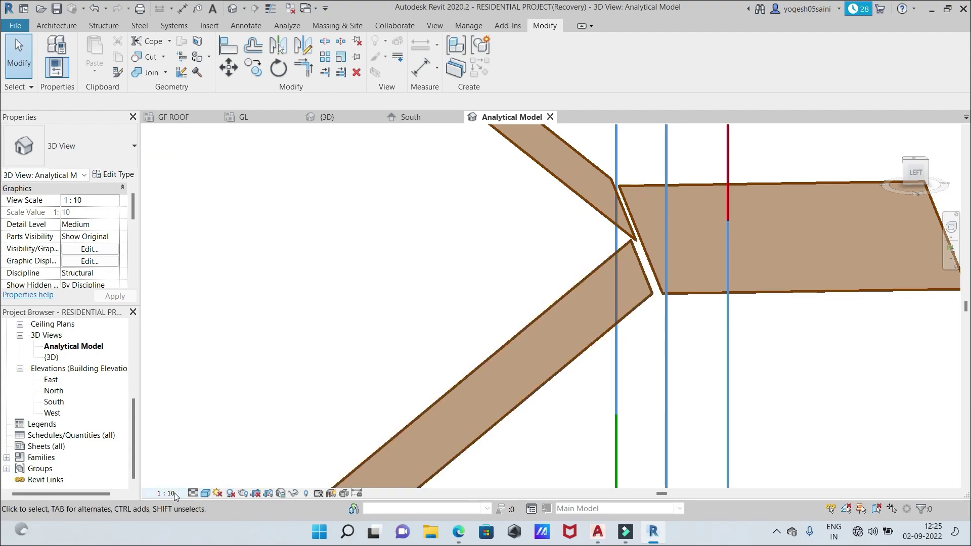
{"action": "scroll", "coordinate": [628, 251], "scroll_direction": "up", "scroll_amount": 2}
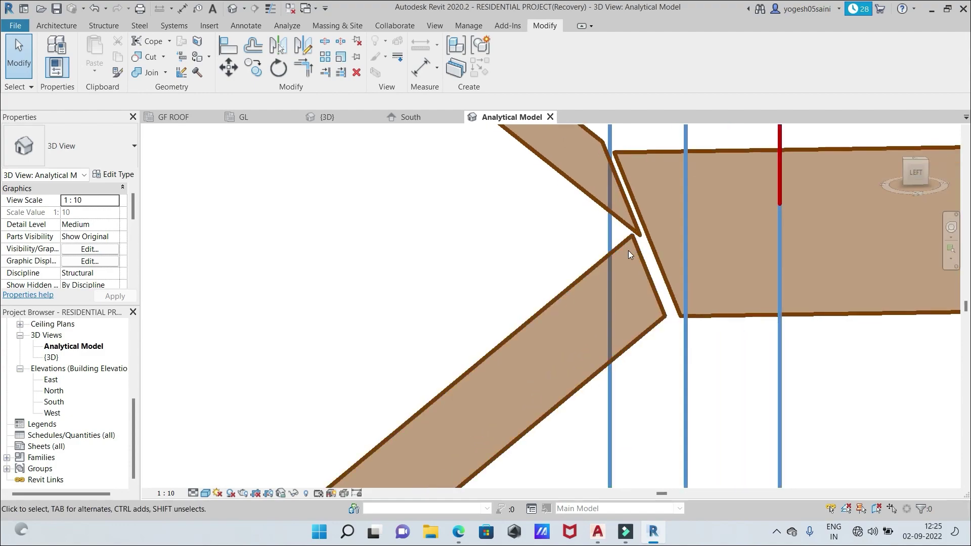
{"action": "scroll", "coordinate": [629, 250], "scroll_direction": "down", "scroll_amount": 2}
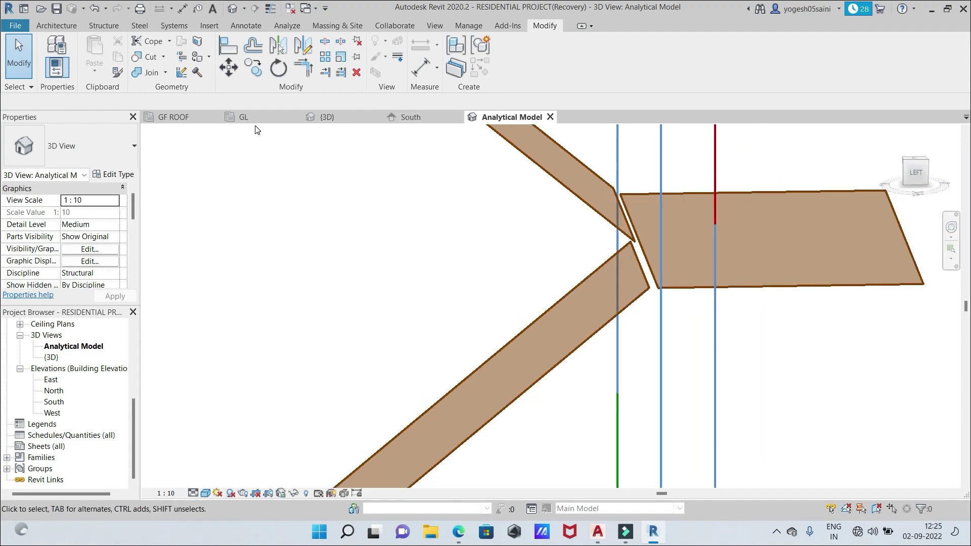
Extend the upper flight slab's lower boundary edge slightly further into the beam in the GF ROOF plan
{"action": "left_click", "coordinate": [173, 116]}
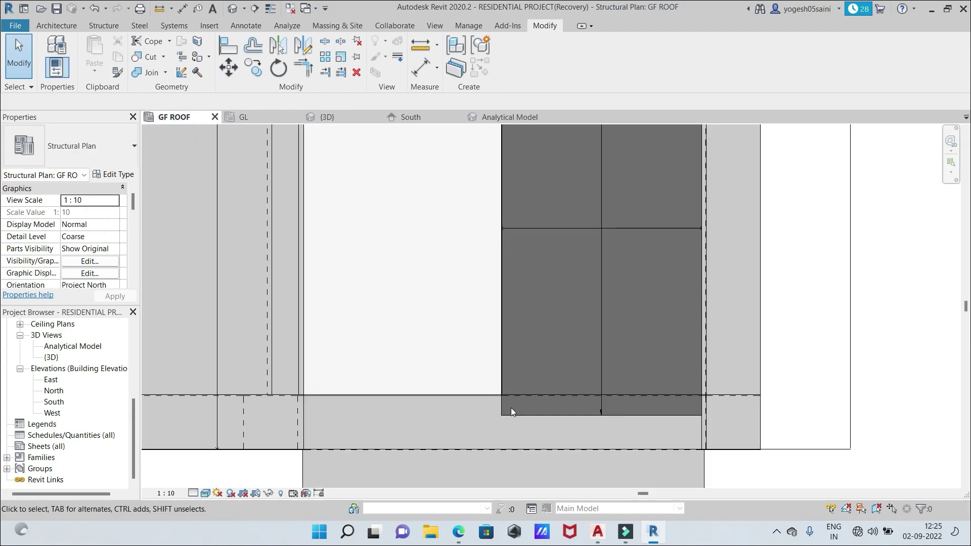
{"action": "left_click", "coordinate": [527, 414]}
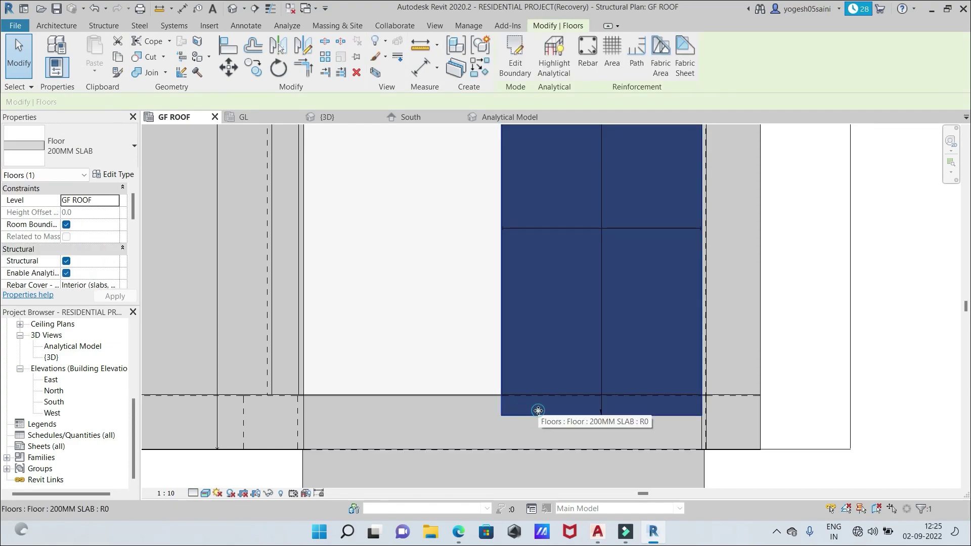
{"action": "double_click", "coordinate": [538, 410]}
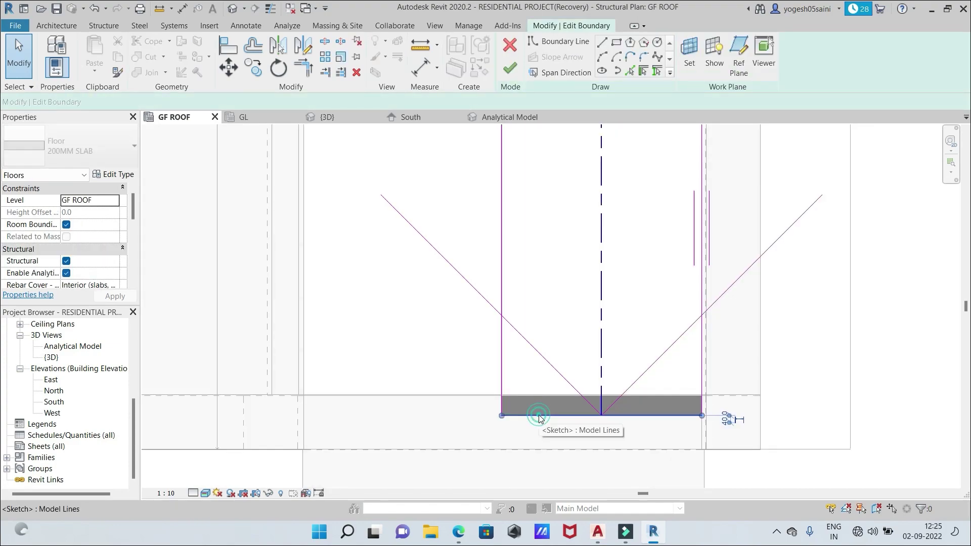
{"action": "left_click", "coordinate": [539, 415]}
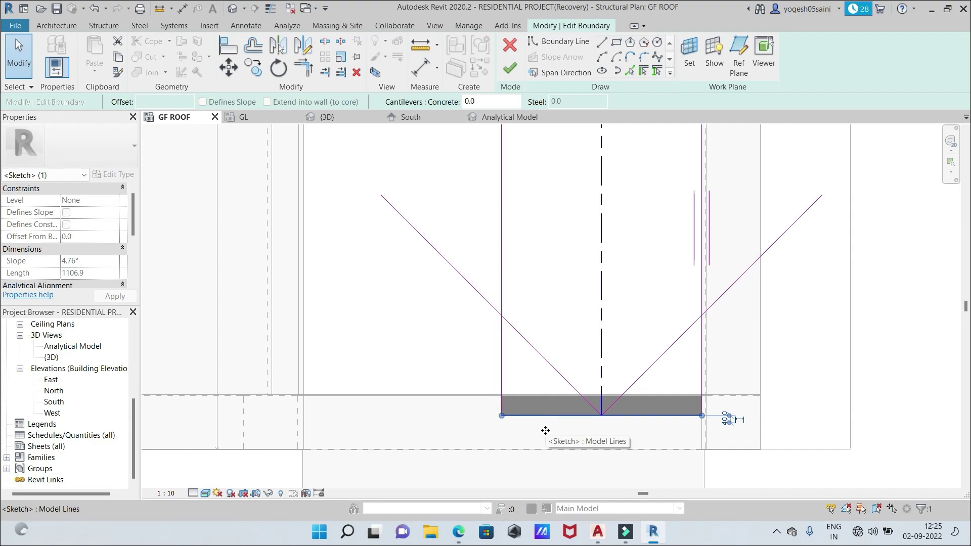
{"action": "left_click_drag", "start_coordinate": [546, 430], "coordinate": [545, 424]}
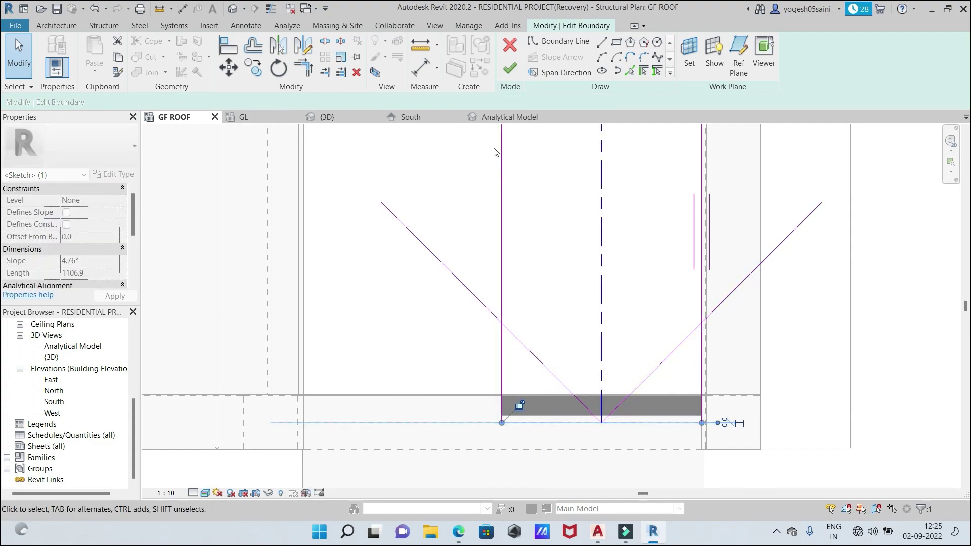
{"action": "left_click", "coordinate": [513, 66]}
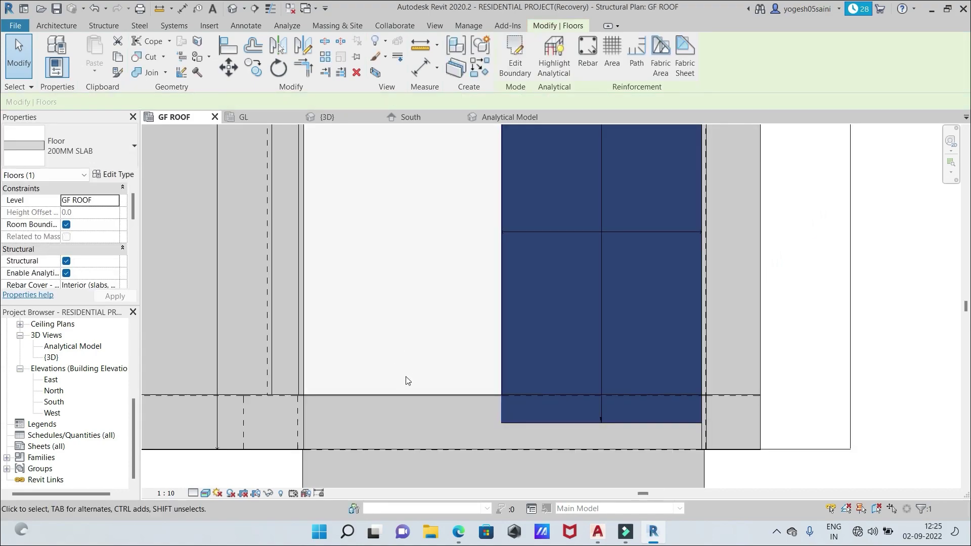
{"action": "left_click", "coordinate": [301, 317]}
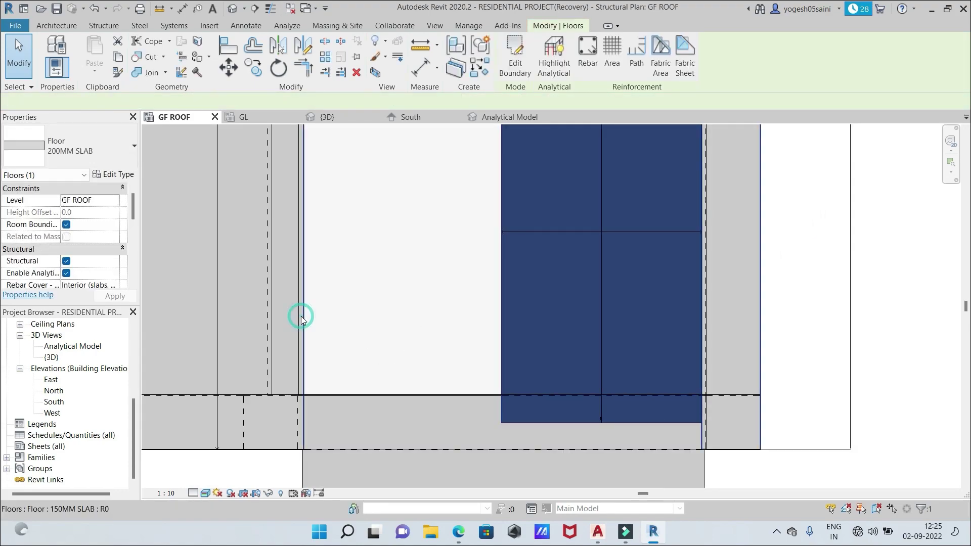
{"action": "left_click", "coordinate": [383, 326]}
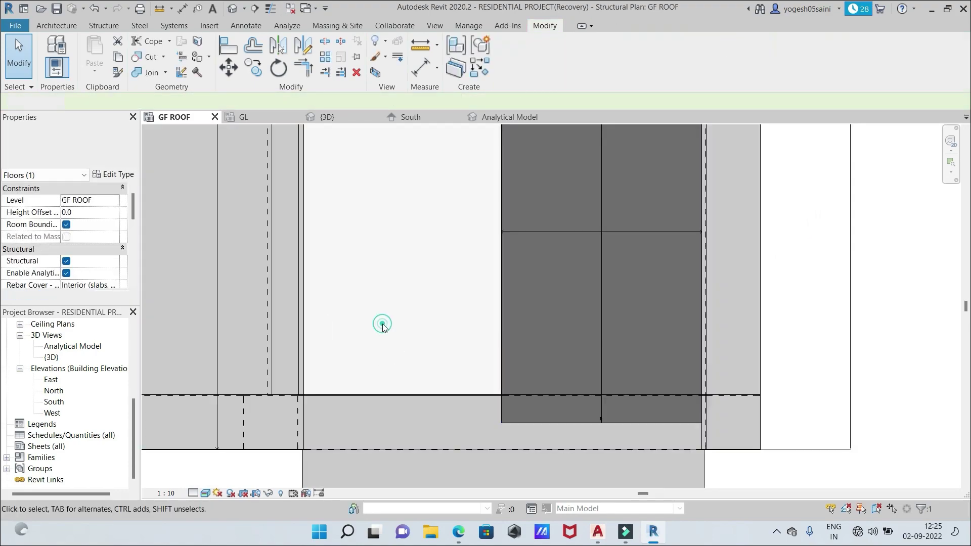
{"action": "left_click", "coordinate": [435, 391]}
{"action": "double_click", "coordinate": [436, 392]}
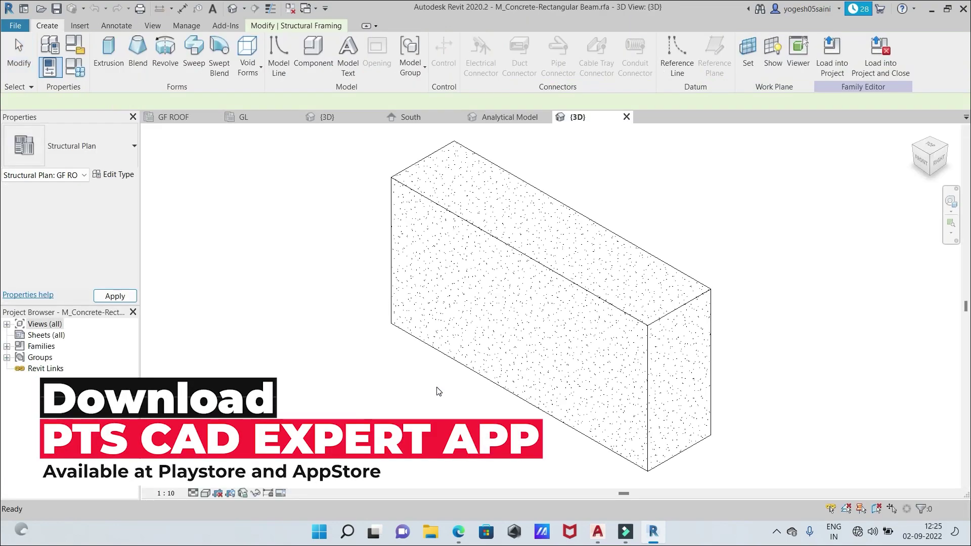
{"action": "left_click", "coordinate": [627, 117]}
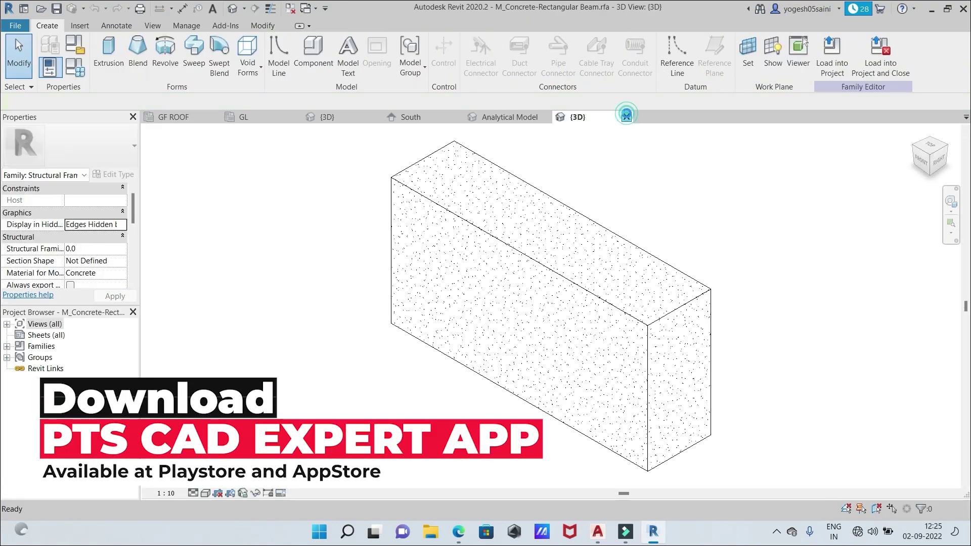
{"action": "left_click", "coordinate": [516, 273]}
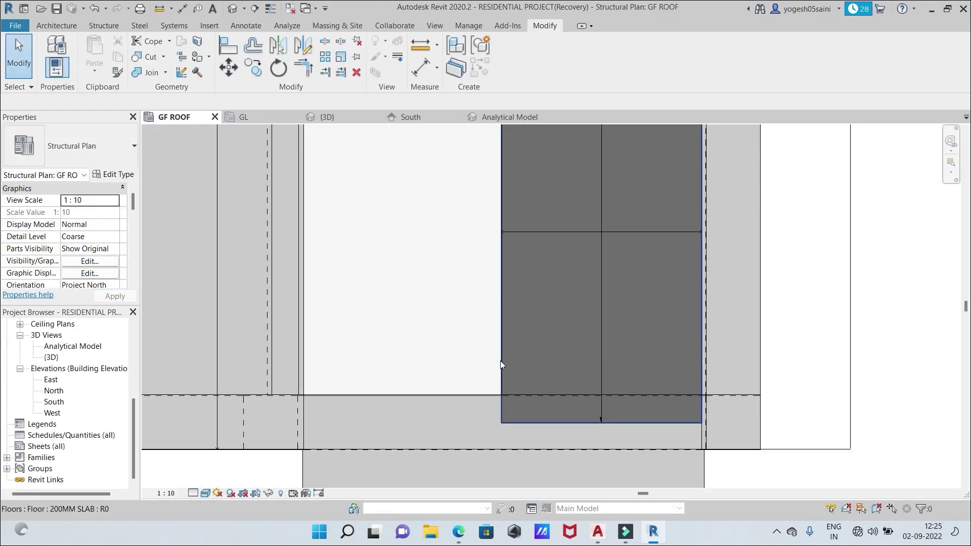
Look for the lower flight slab's edges around the stair opening beside the upper flight in the GF ROOF plan
{"action": "left_click", "coordinate": [310, 335]}
{"action": "left_click", "coordinate": [345, 316]}
{"action": "scroll", "coordinate": [414, 240], "scroll_direction": "down", "scroll_amount": 1}
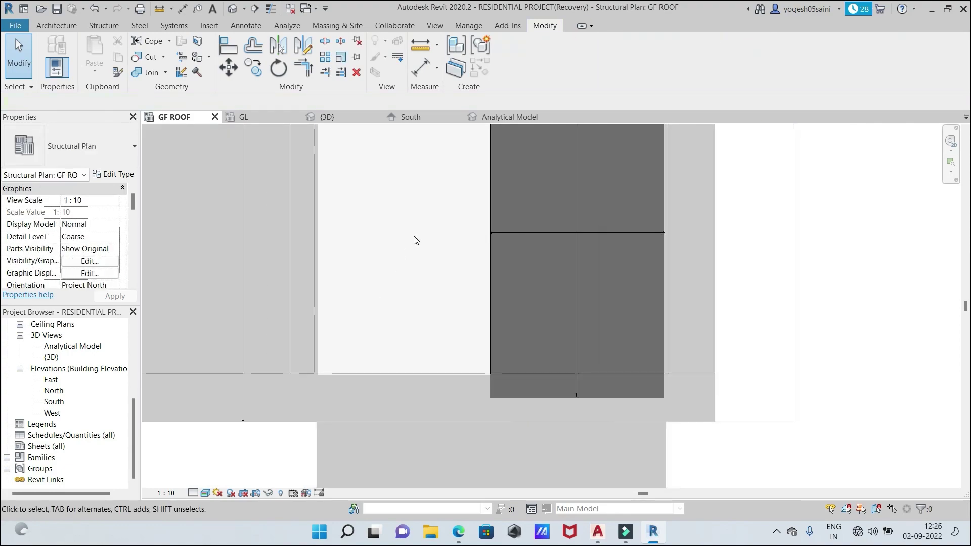
{"action": "scroll", "coordinate": [414, 240], "scroll_direction": "down", "scroll_amount": 3}
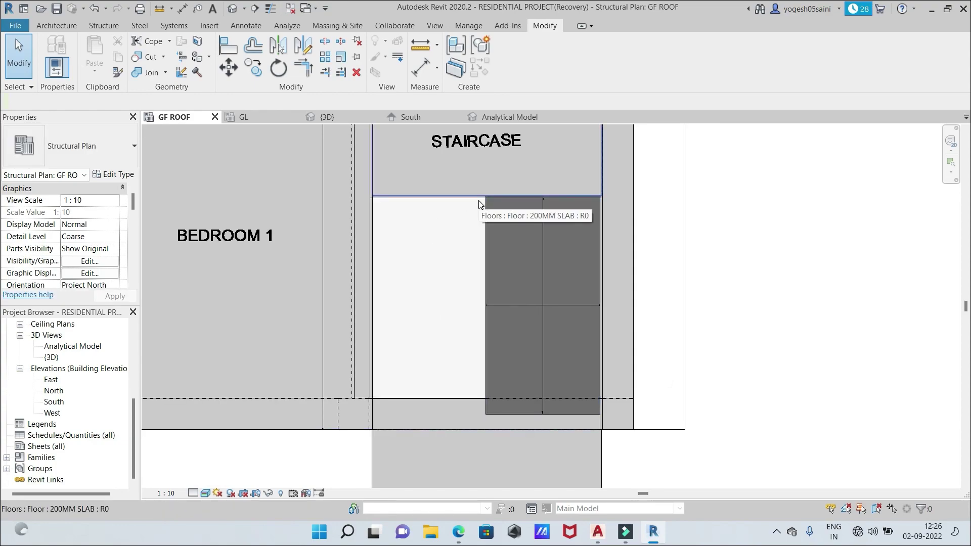
{"action": "scroll", "coordinate": [479, 203], "scroll_direction": "up", "scroll_amount": 3}
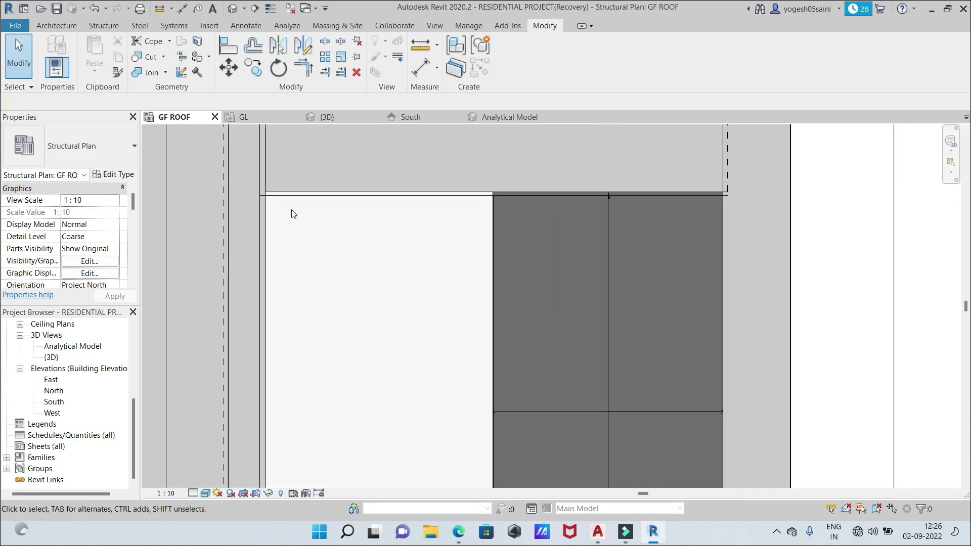
{"action": "scroll", "coordinate": [273, 200], "scroll_direction": "up", "scroll_amount": 3}
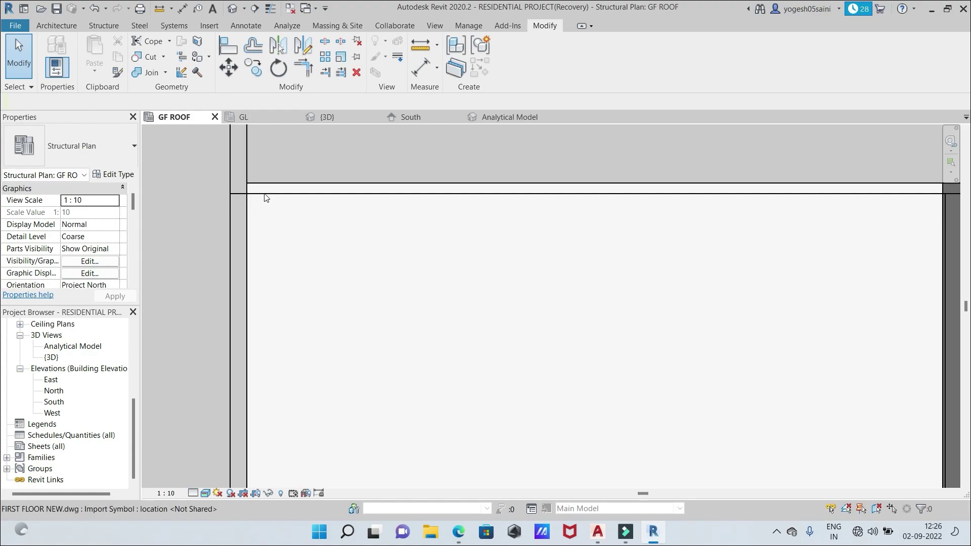
{"action": "scroll", "coordinate": [373, 223], "scroll_direction": "down", "scroll_amount": 3}
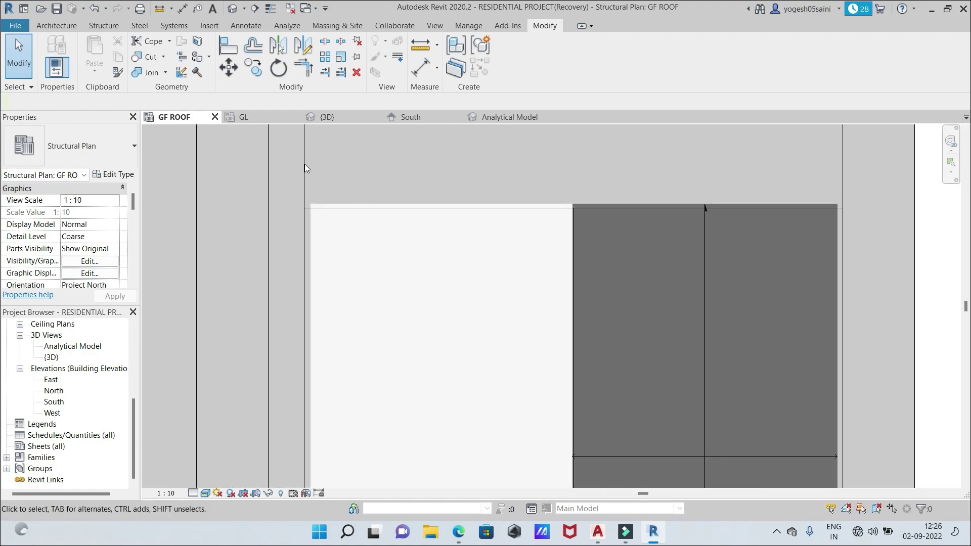
Examine the joint between both flight slabs and the landing in the Analytical Model view, straight from the left and at an angle
{"action": "left_click", "coordinate": [495, 117]}
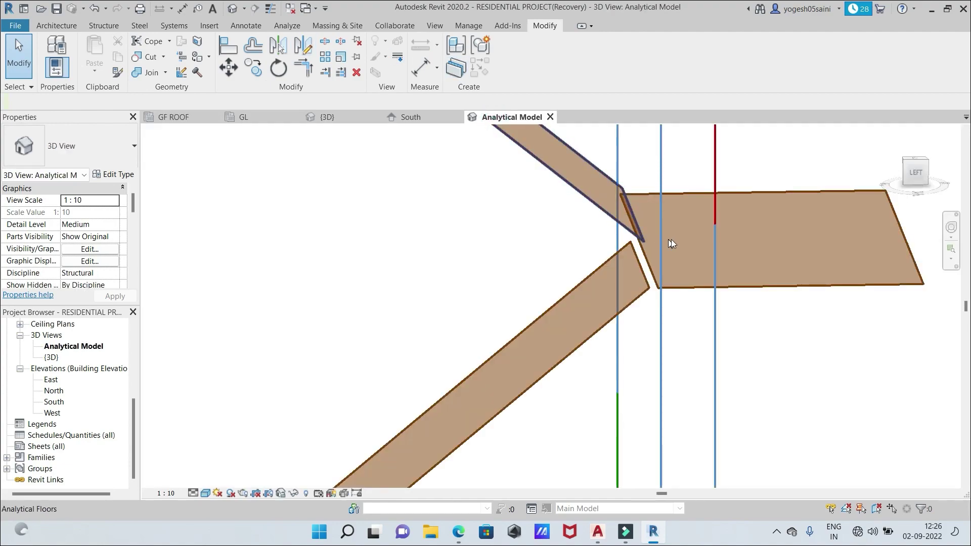
{"action": "left_click", "coordinate": [905, 171]}
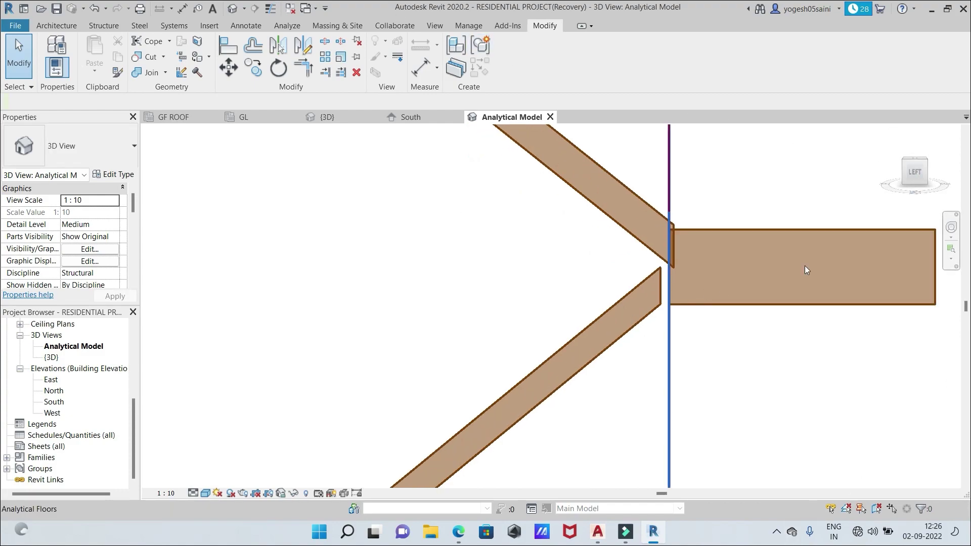
{"action": "left_click_drag", "start_coordinate": [925, 183], "coordinate": [932, 189]}
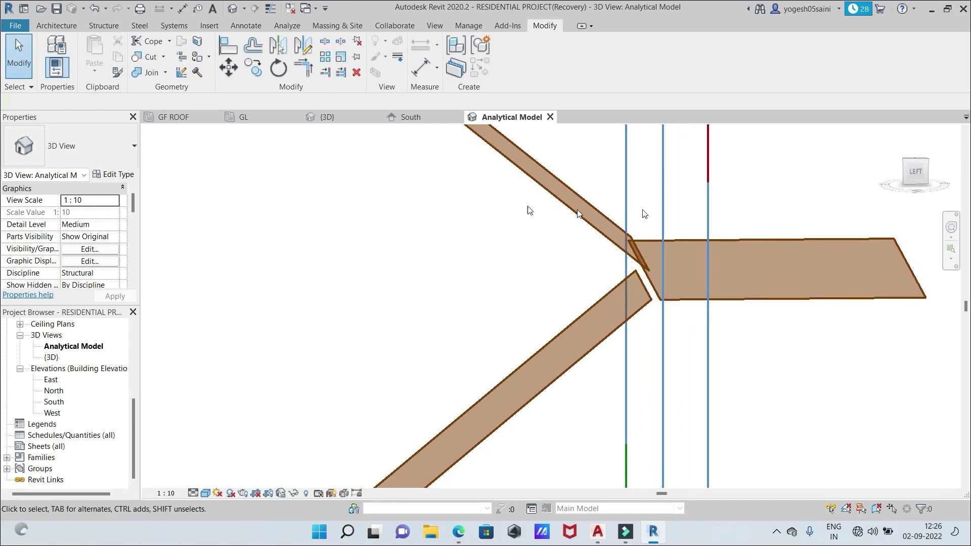
Edit the upper flight slab's boundary in the GF ROOF plan, pulling its lower edge back 40 mm
{"action": "left_click", "coordinate": [179, 119]}
{"action": "scroll", "coordinate": [634, 397], "scroll_direction": "down", "scroll_amount": 3}
{"action": "middle_click_drag", "start_coordinate": [632, 397], "coordinate": [582, 326]}
{"action": "left_click", "coordinate": [582, 374]}
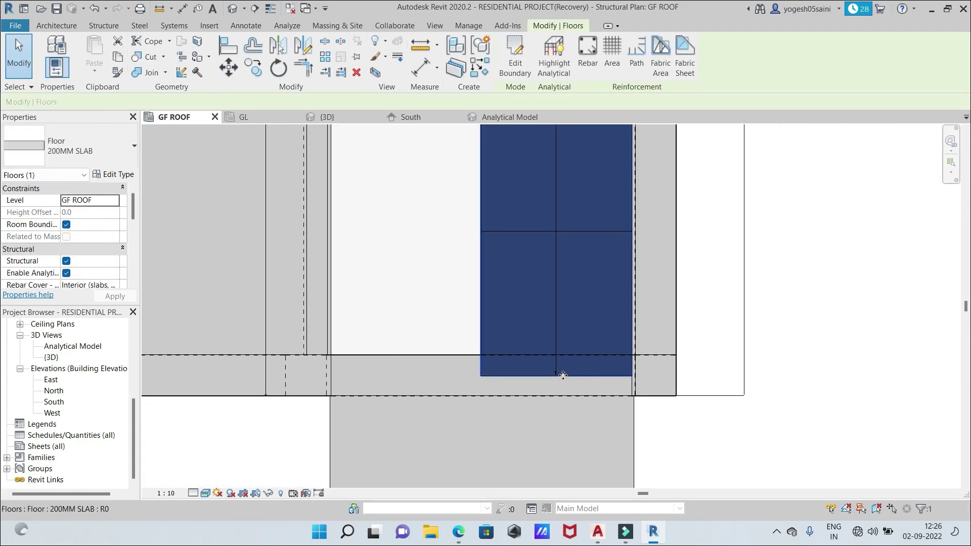
{"action": "scroll", "coordinate": [575, 365], "scroll_direction": "up", "scroll_amount": 2}
{"action": "double_click", "coordinate": [554, 378]}
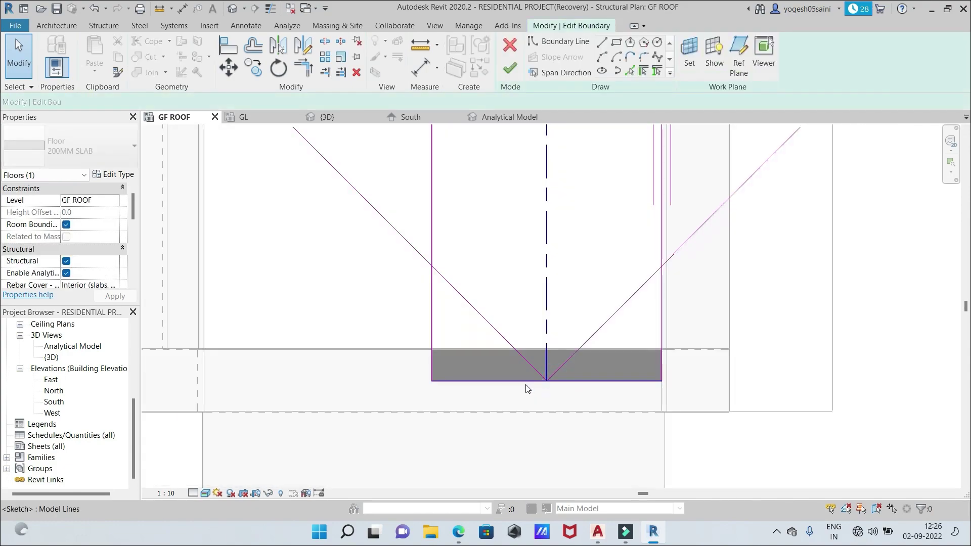
{"action": "left_click", "coordinate": [516, 381]}
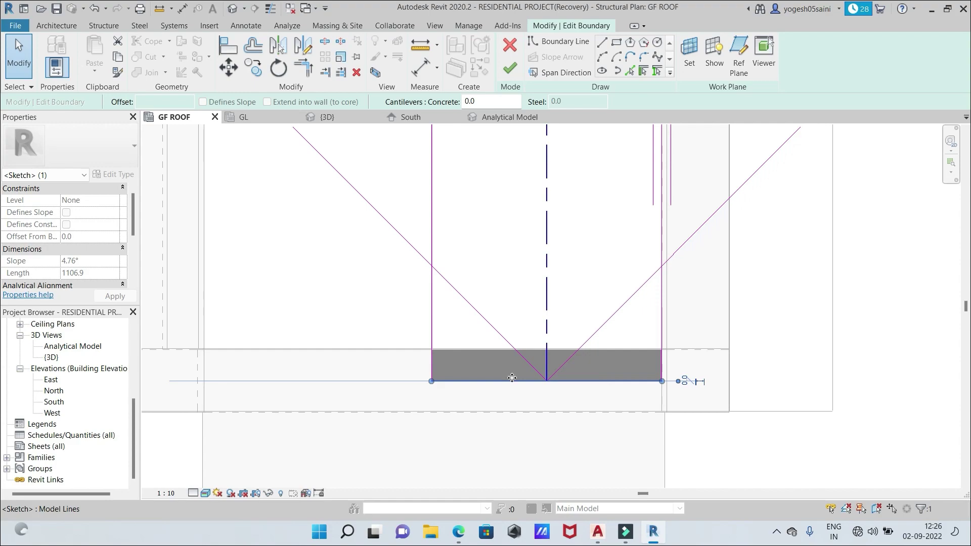
{"action": "left_click_drag", "start_coordinate": [515, 396], "coordinate": [511, 377]}
{"action": "scroll", "coordinate": [511, 377], "scroll_direction": "up", "scroll_amount": 4}
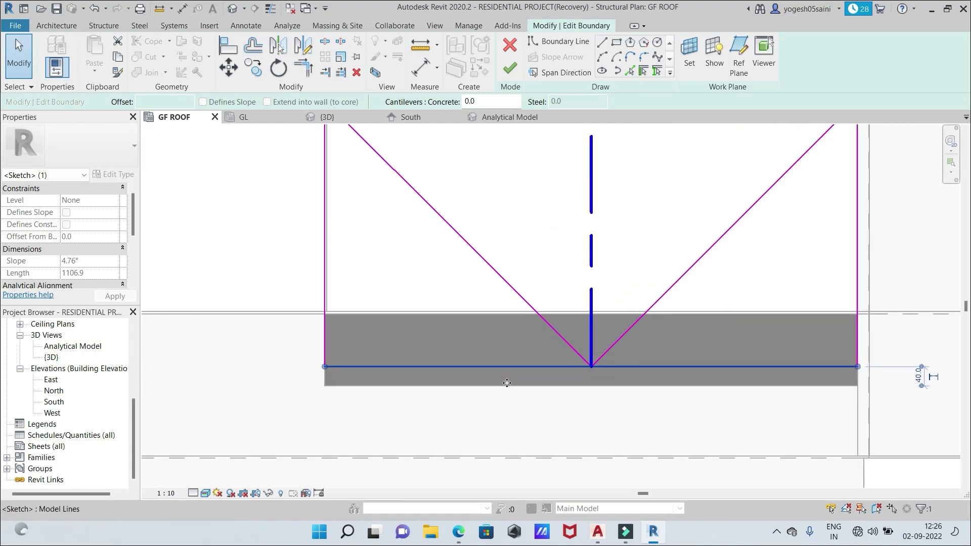
{"action": "left_click", "coordinate": [507, 384]}
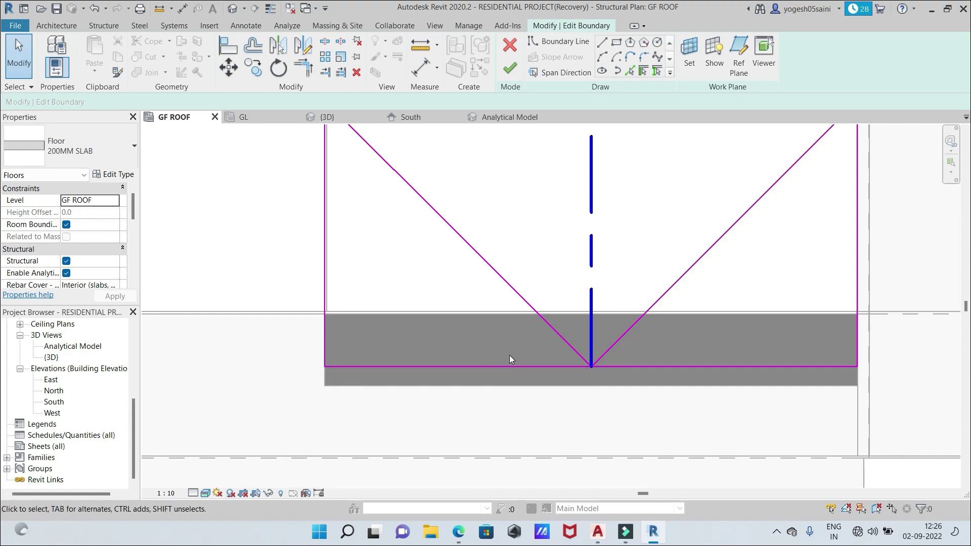
Move the upper flight slab's lower boundary edge slightly outward again and finish the boundary edit
{"action": "scroll", "coordinate": [505, 356], "scroll_direction": "up", "scroll_amount": 2}
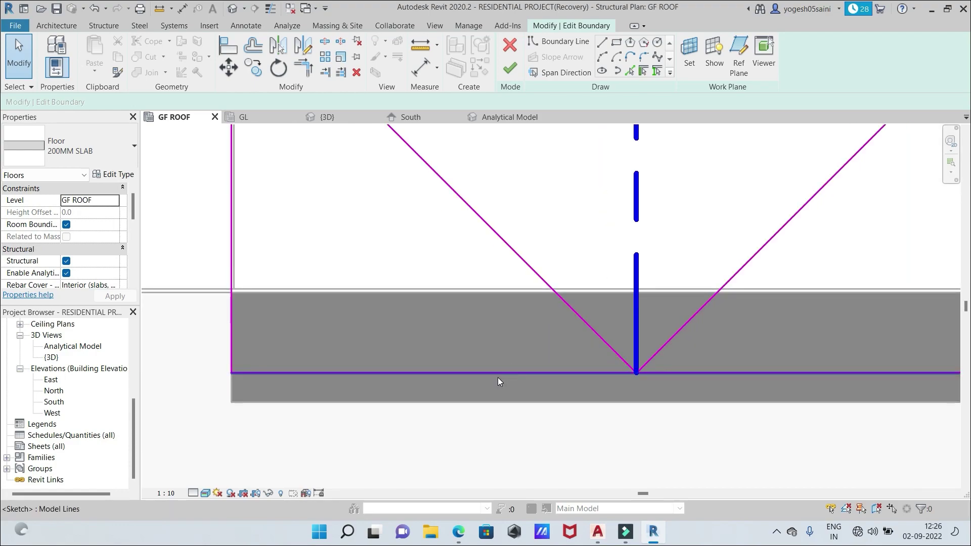
{"action": "left_click", "coordinate": [498, 374]}
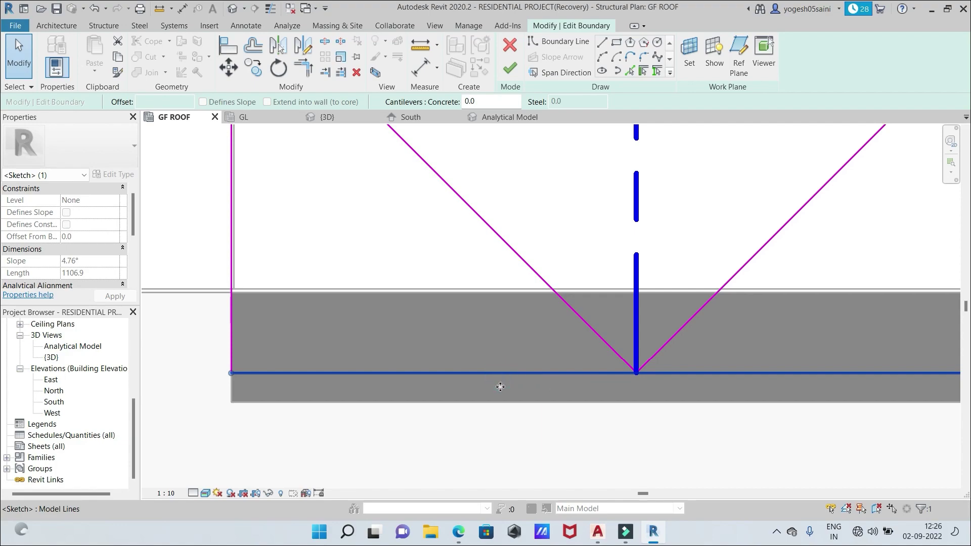
{"action": "left_click_drag", "start_coordinate": [500, 388], "coordinate": [505, 393]}
{"action": "left_click", "coordinate": [509, 70]}
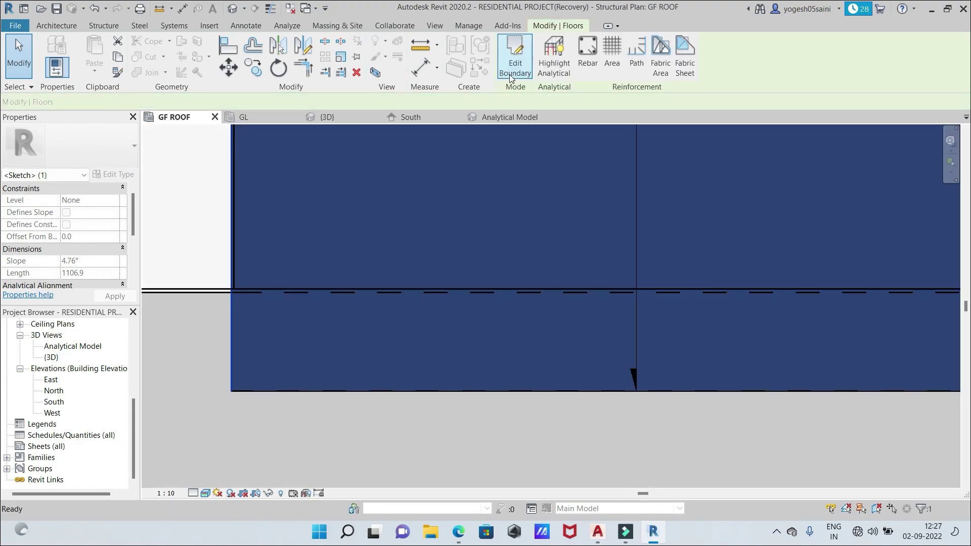
Check the gap between the lower flight slab and landing in the Analytical Model view, and inspect the lower flight's end in the GF ROOF plan
{"action": "left_click", "coordinate": [495, 117]}
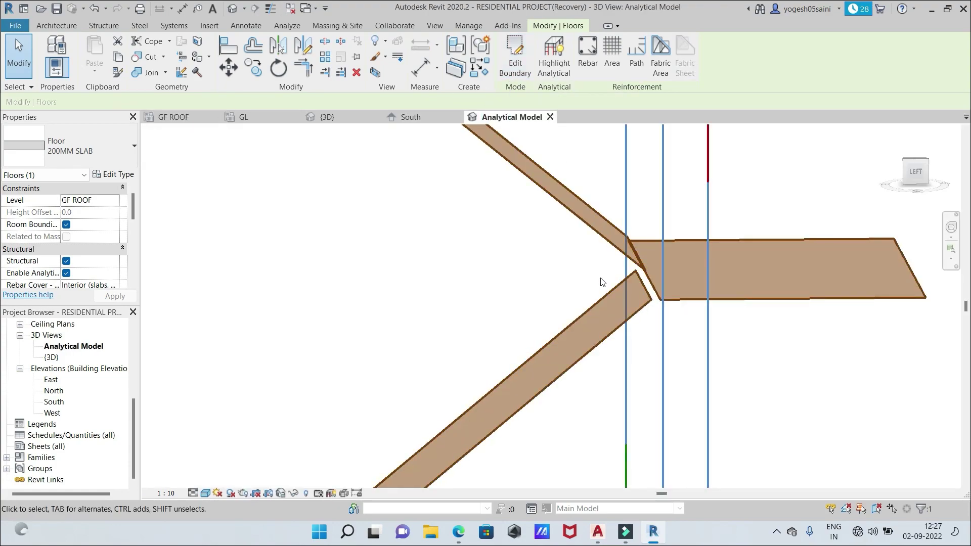
{"action": "left_click", "coordinate": [614, 284]}
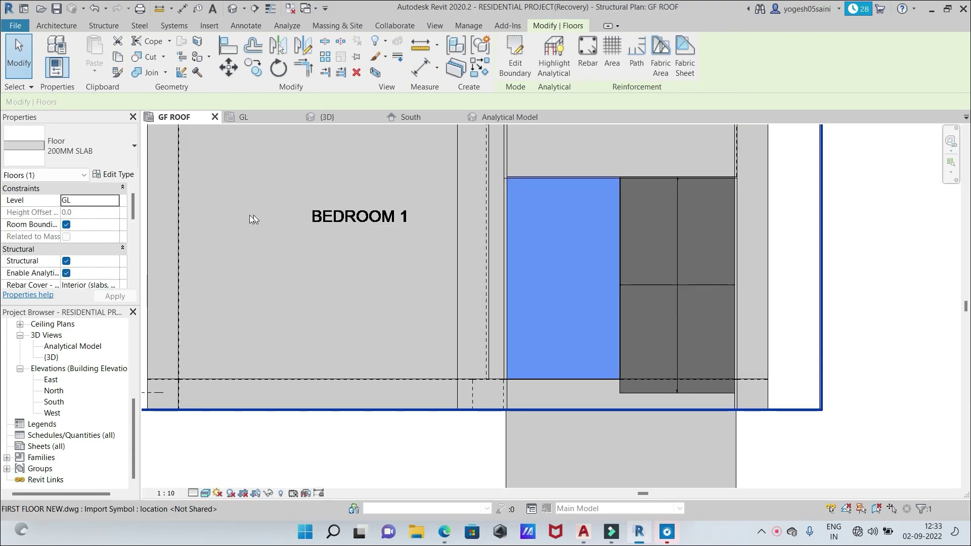
{"action": "scroll", "coordinate": [599, 272], "scroll_direction": "up", "scroll_amount": 2}
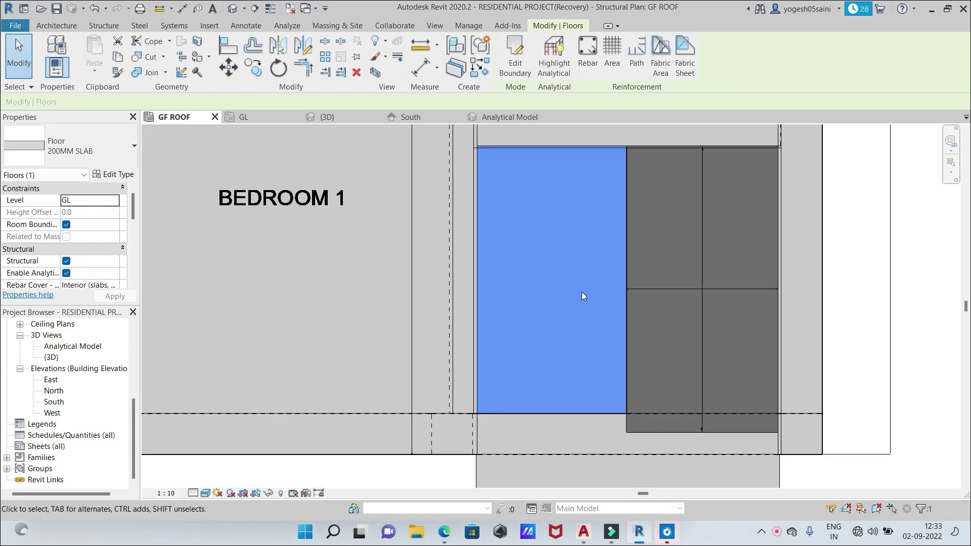
{"action": "middle_click_drag", "start_coordinate": [593, 267], "coordinate": [602, 162]}
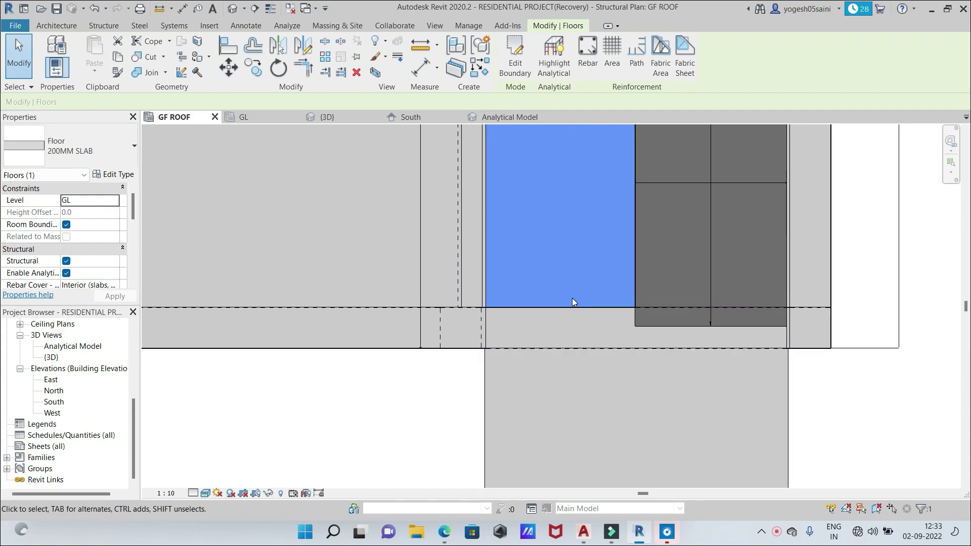
{"action": "scroll", "coordinate": [575, 287], "scroll_direction": "up", "scroll_amount": 2}
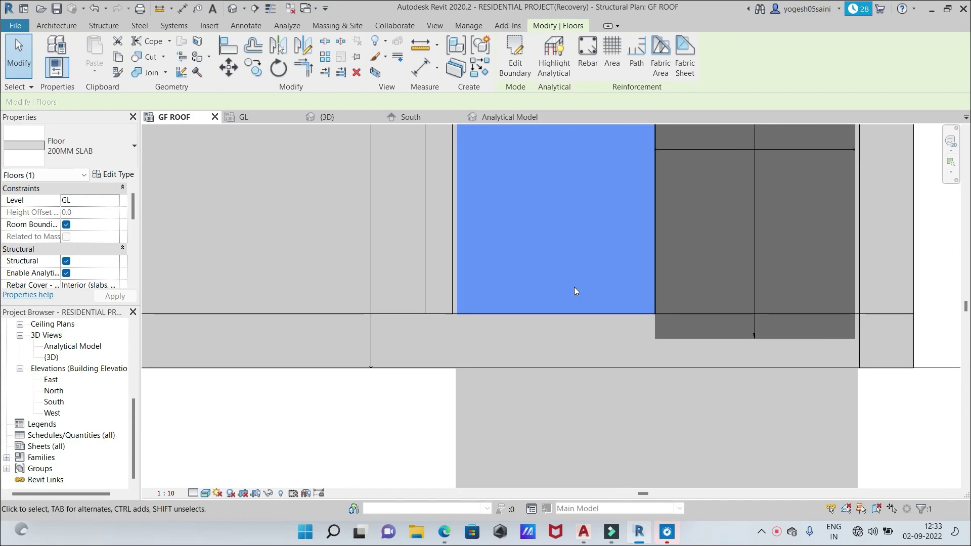
{"action": "left_click", "coordinate": [535, 309]}
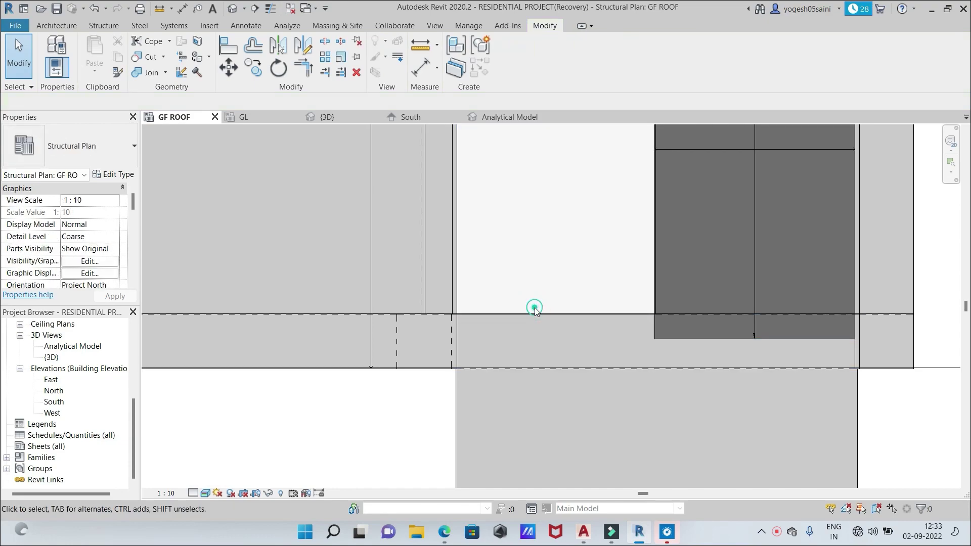
Select the lower flight slab in the {3D} view, open its boundary in the GF ROOF plan and move its lower edge slightly outward
{"action": "left_click", "coordinate": [257, 116]}
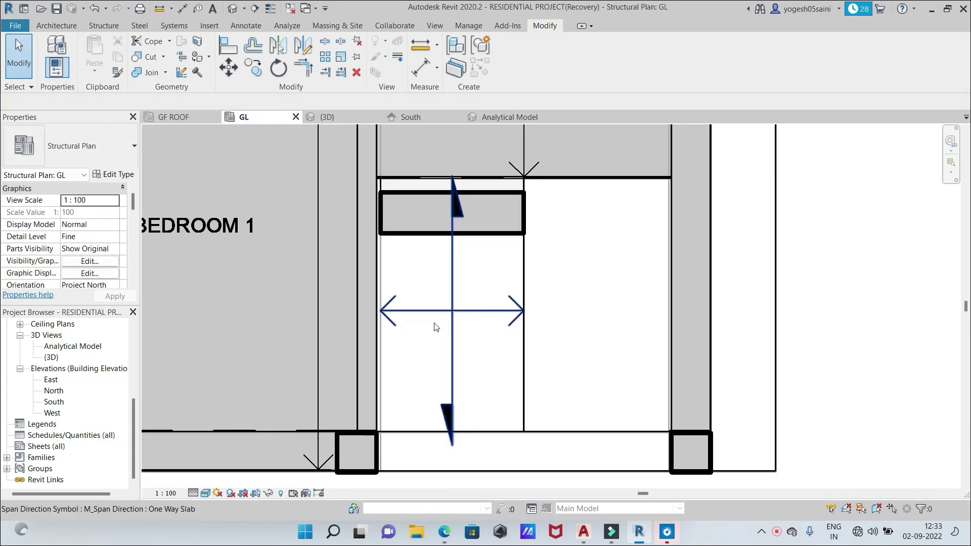
{"action": "left_click", "coordinate": [331, 116]}
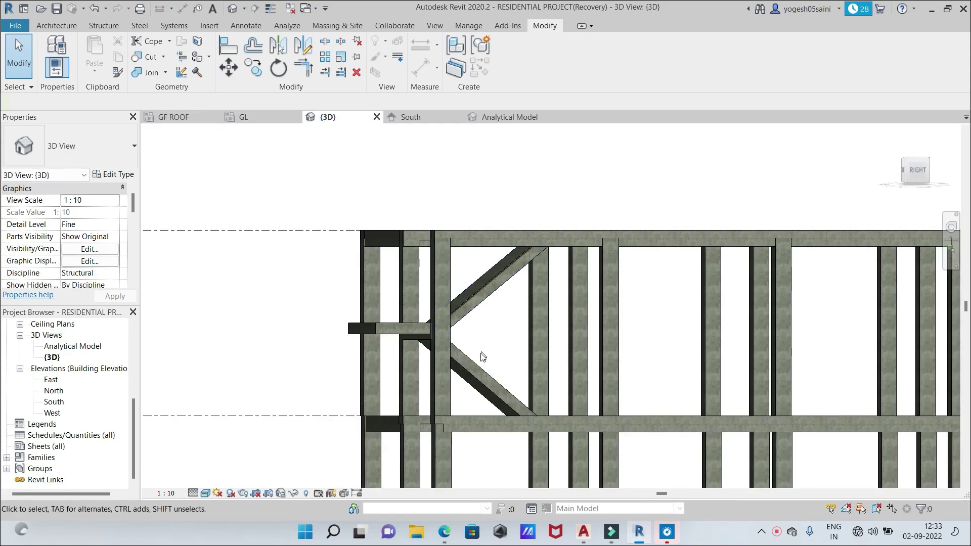
{"action": "left_click", "coordinate": [474, 364]}
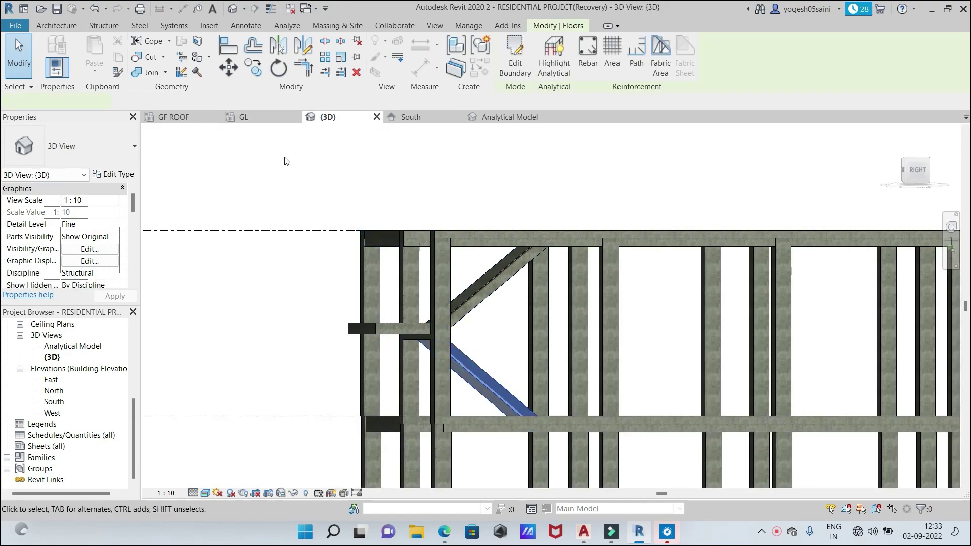
{"action": "left_click", "coordinate": [203, 117]}
{"action": "left_click", "coordinate": [515, 56]}
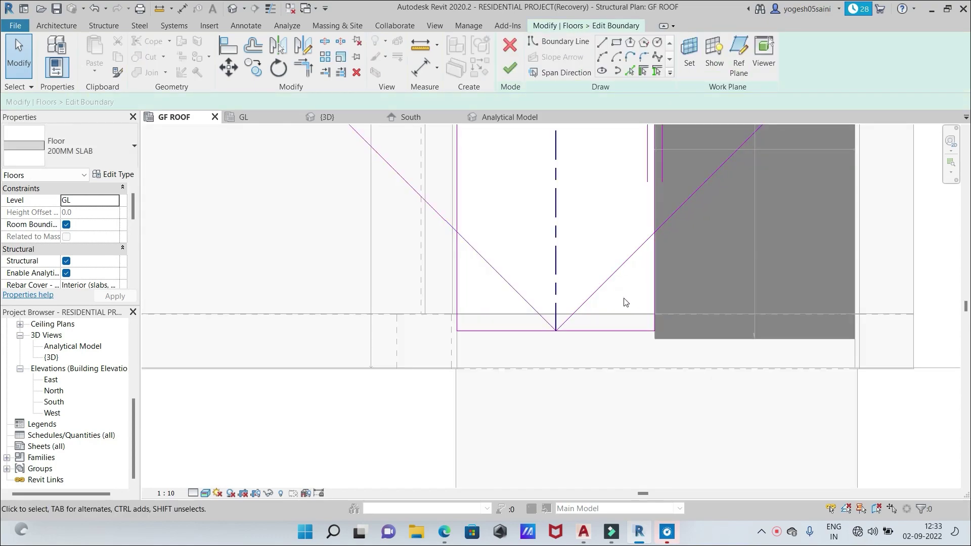
{"action": "left_click", "coordinate": [609, 331]}
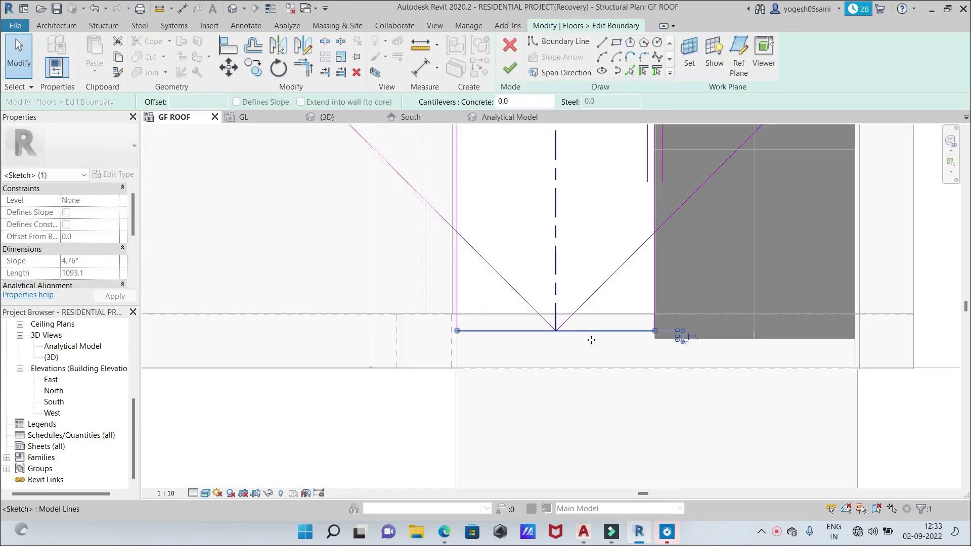
{"action": "mouse_move", "coordinate": [591, 344]}
{"action": "left_mouse_down"}
{"action": "mouse_move", "coordinate": [598, 351]}
{"action": "mouse_move", "coordinate": [602, 337]}
{"action": "left_mouse_up"}
{"action": "scroll", "coordinate": [626, 349], "scroll_direction": "up", "scroll_amount": 3}
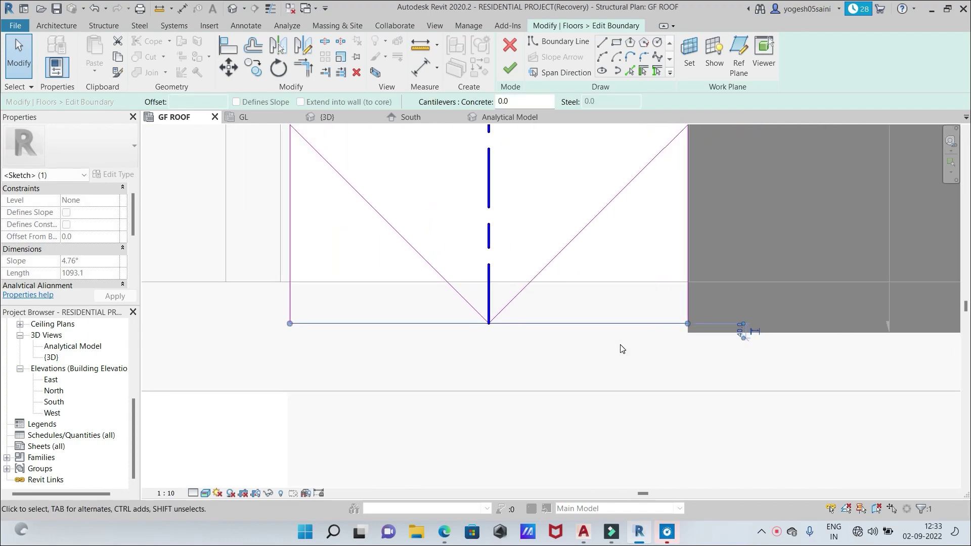
{"action": "middle_click_drag", "start_coordinate": [612, 349], "coordinate": [507, 358]}
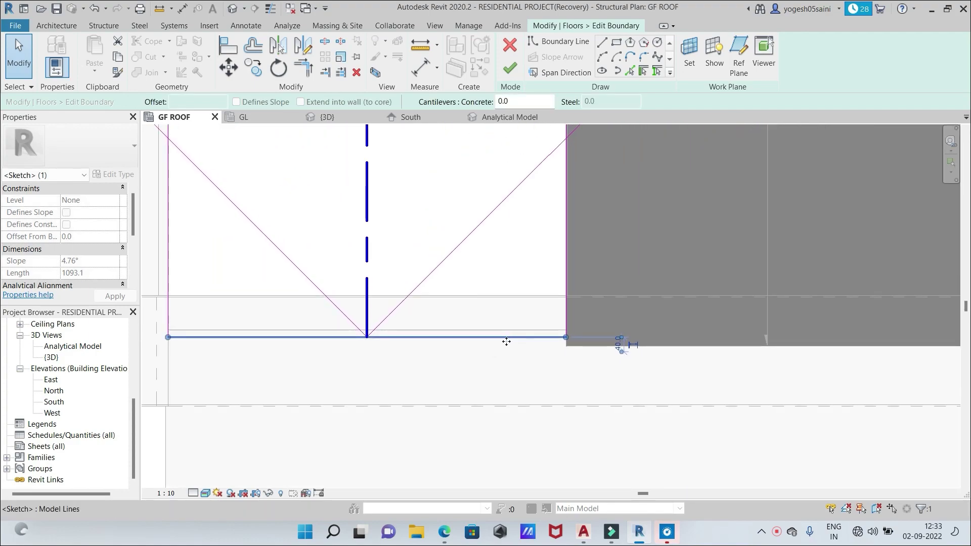
{"action": "scroll", "coordinate": [533, 349], "scroll_direction": "down", "scroll_amount": 1}
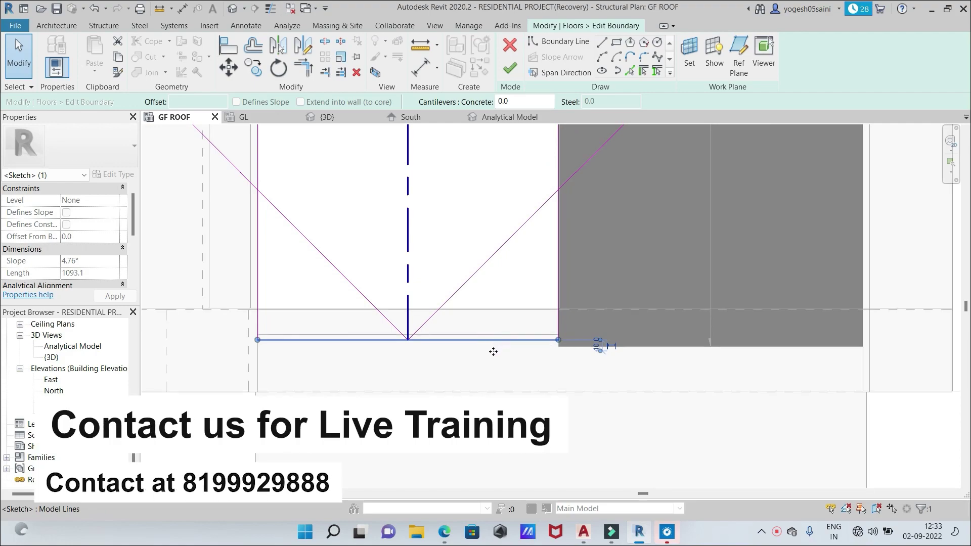
Try moving the lower flight slab's lower boundary edge out past the end of the upper flight, and bring it back
{"action": "key", "text": "Down"}
{"action": "key", "text": "Down"}
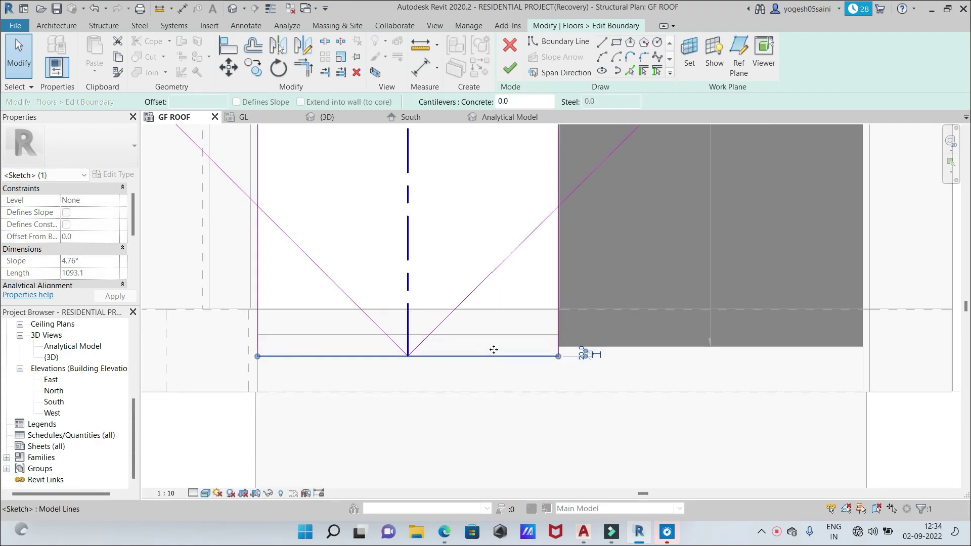
{"action": "key", "text": "Up"}
{"action": "key", "text": "Up"}
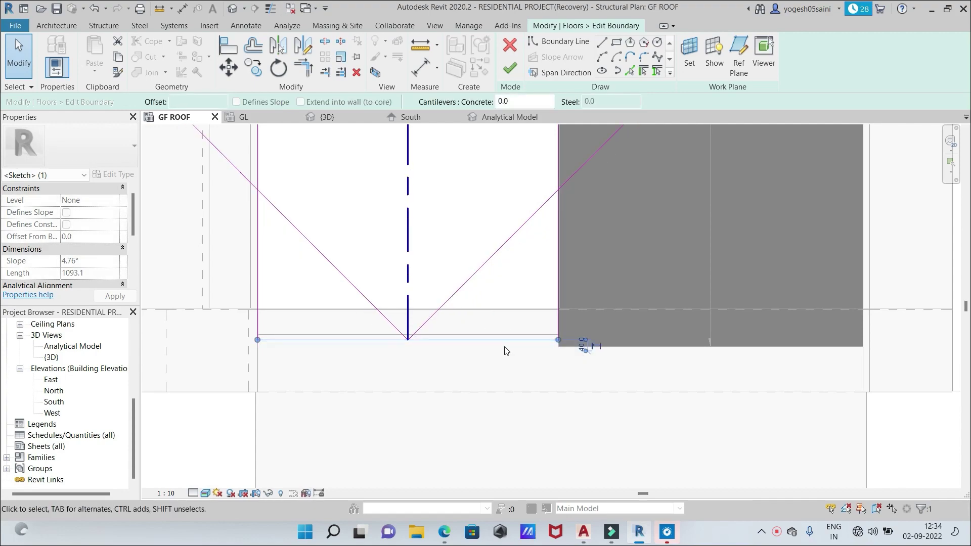
Move the lower flight slab's lower boundary edge about 20 mm outward and finish the boundary edit
{"action": "scroll", "coordinate": [499, 344], "scroll_direction": "up", "scroll_amount": 2}
{"action": "left_click", "coordinate": [492, 335]}
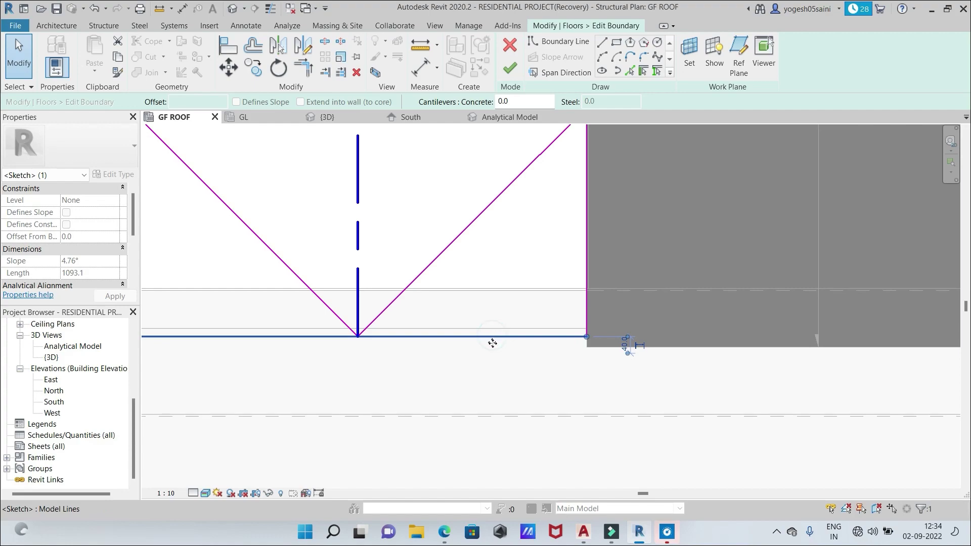
{"action": "left_click_drag", "start_coordinate": [493, 350], "coordinate": [503, 346]}
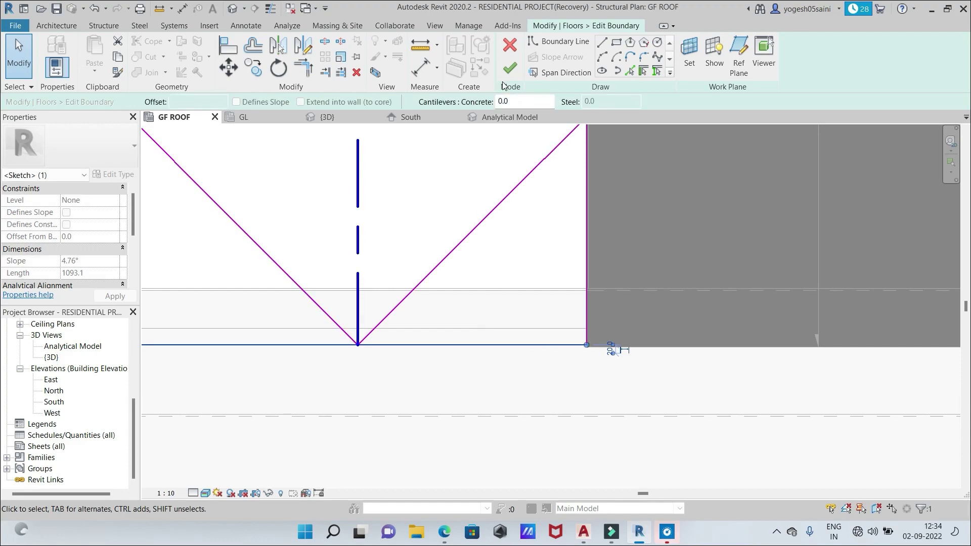
{"action": "left_click", "coordinate": [508, 73]}
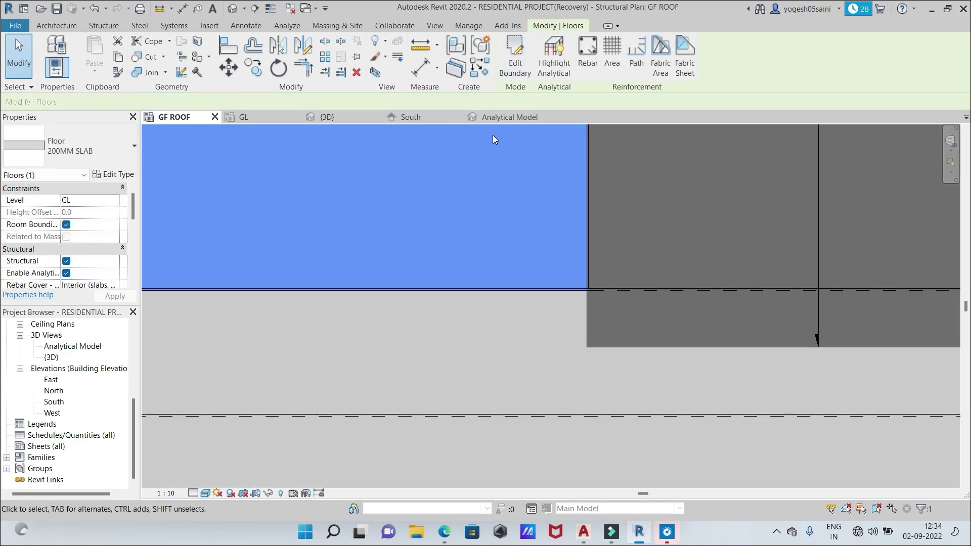
Examine the joint between both flight slabs and the landing slab in the Analytical Model view, up close and within the whole frame
{"action": "left_click", "coordinate": [496, 119]}
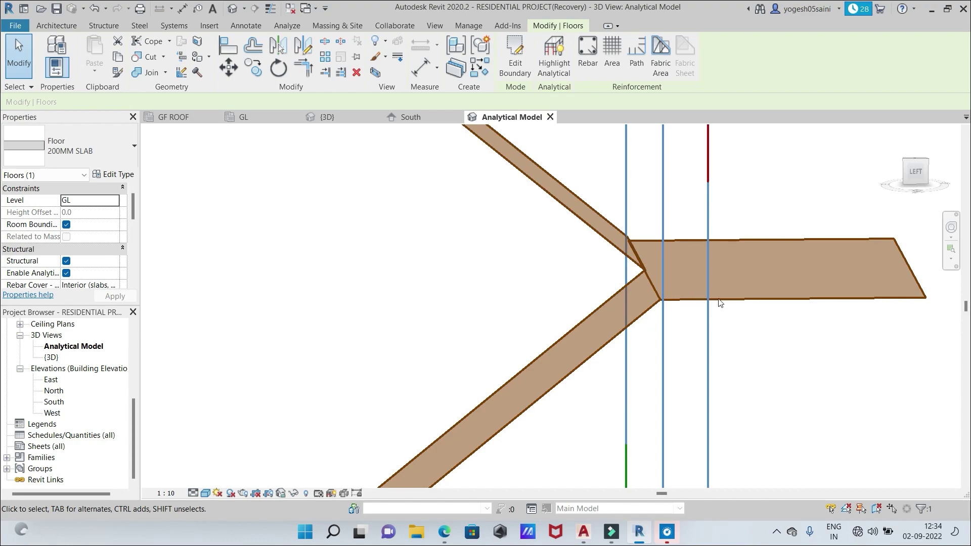
{"action": "scroll", "coordinate": [801, 333], "scroll_direction": "down", "scroll_amount": 5}
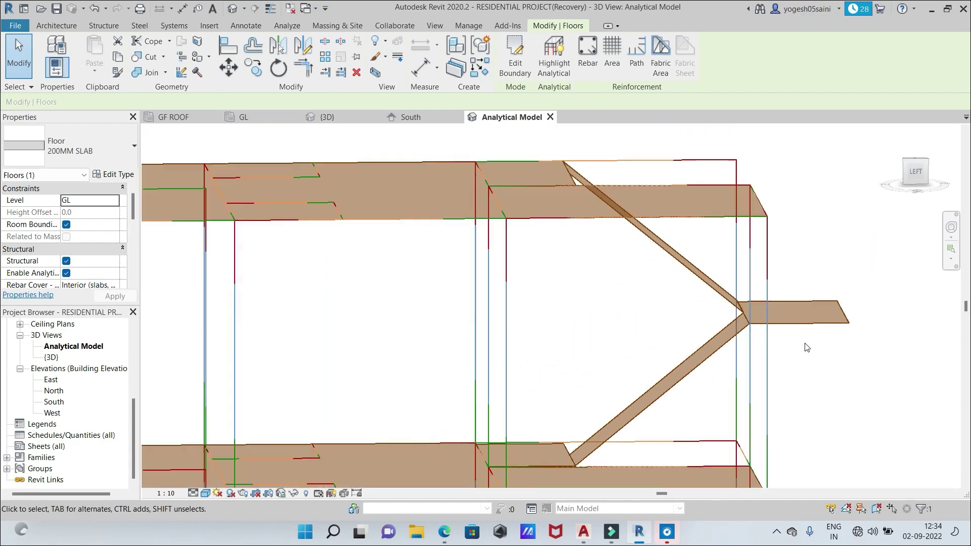
{"action": "scroll", "coordinate": [691, 358], "scroll_direction": "up", "scroll_amount": 4}
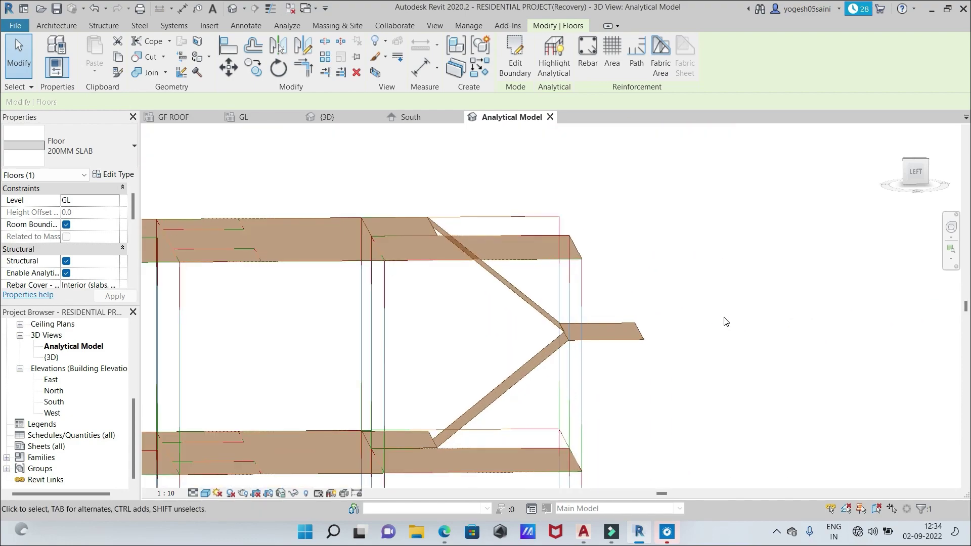
{"action": "scroll", "coordinate": [722, 323], "scroll_direction": "up", "scroll_amount": 2}
{"action": "scroll", "coordinate": [626, 294], "scroll_direction": "up", "scroll_amount": 2}
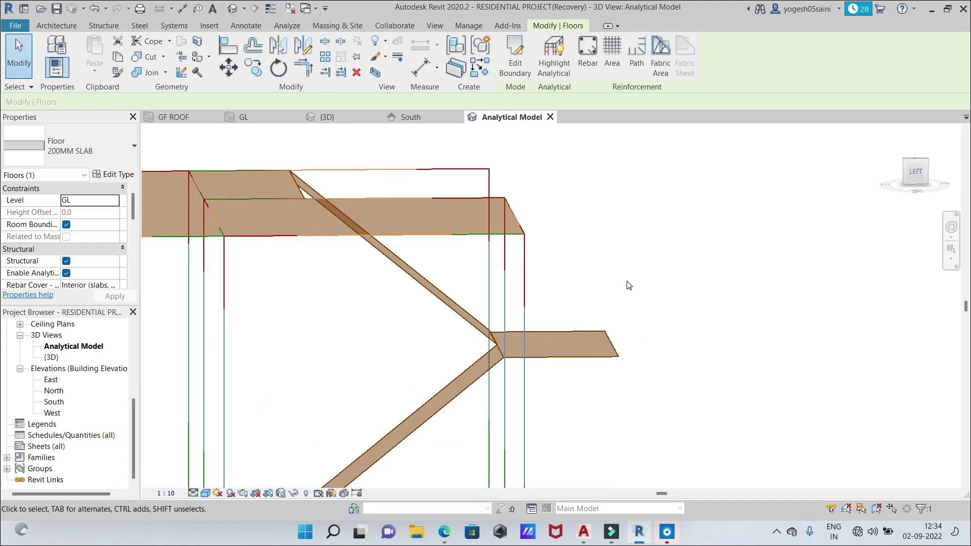
{"action": "scroll", "coordinate": [648, 262], "scroll_direction": "down", "scroll_amount": 4}
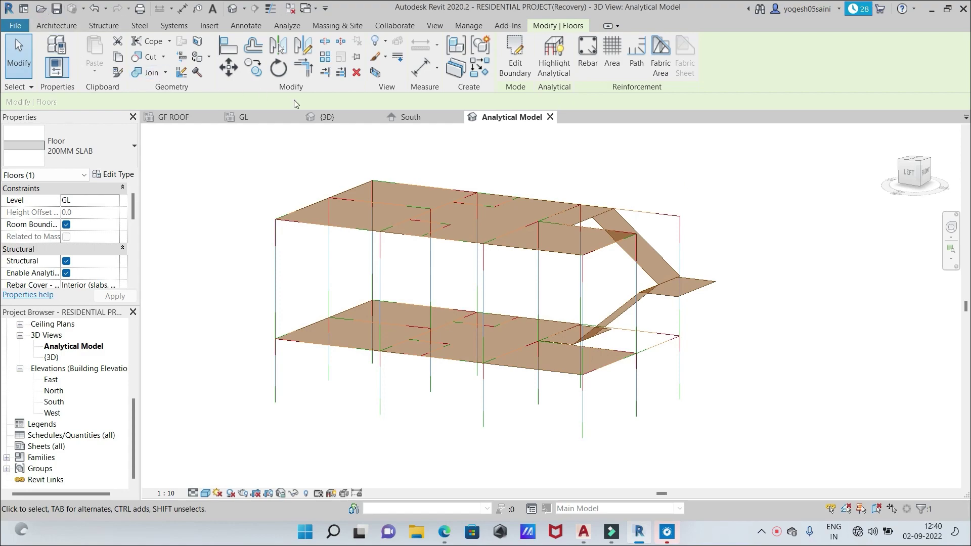
Compare the staircase slabs in the {3D} view with their analytical surfaces in the Analytical Model view from the left-front angle
{"action": "left_click", "coordinate": [331, 117]}
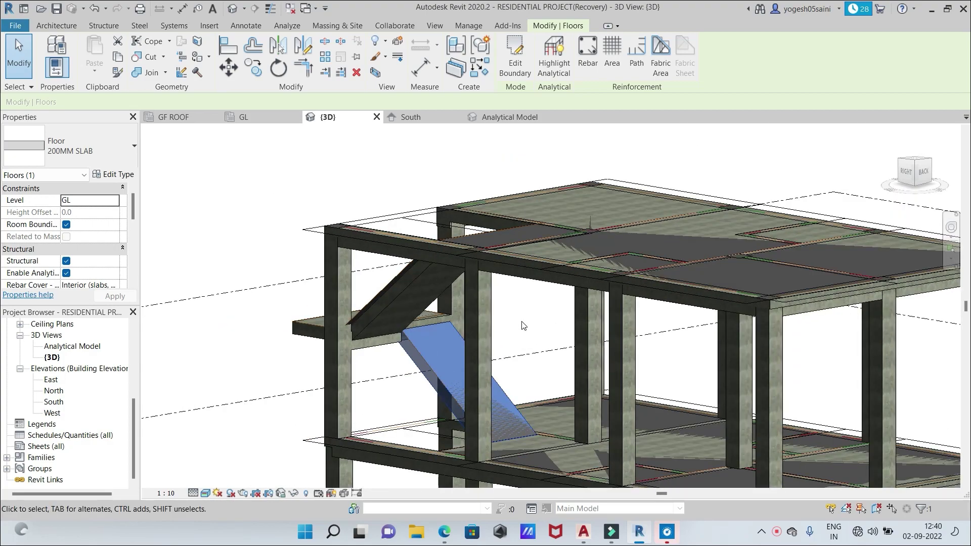
{"action": "left_click", "coordinate": [526, 319]}
{"action": "middle_click_drag", "start_coordinate": [521, 321], "coordinate": [496, 299], "text": "shift"}
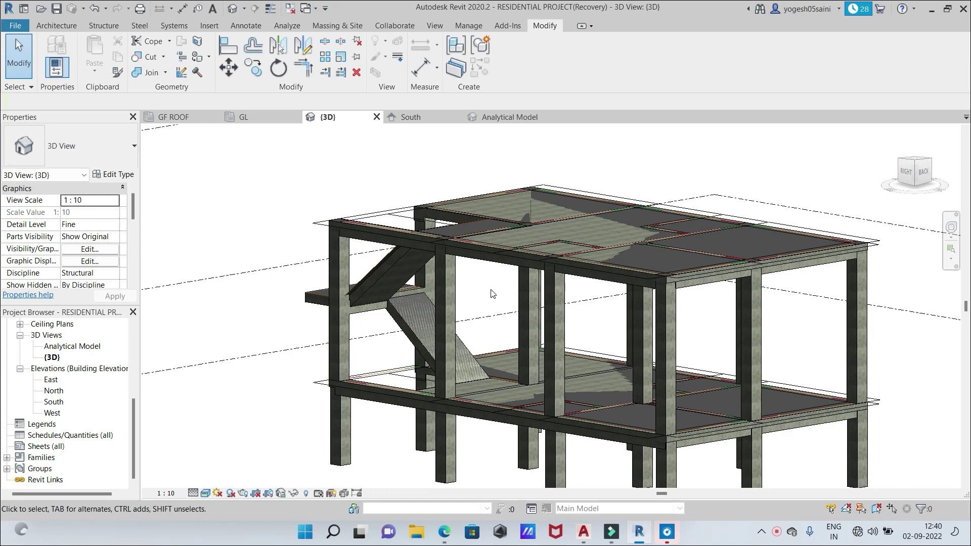
{"action": "left_click", "coordinate": [493, 117]}
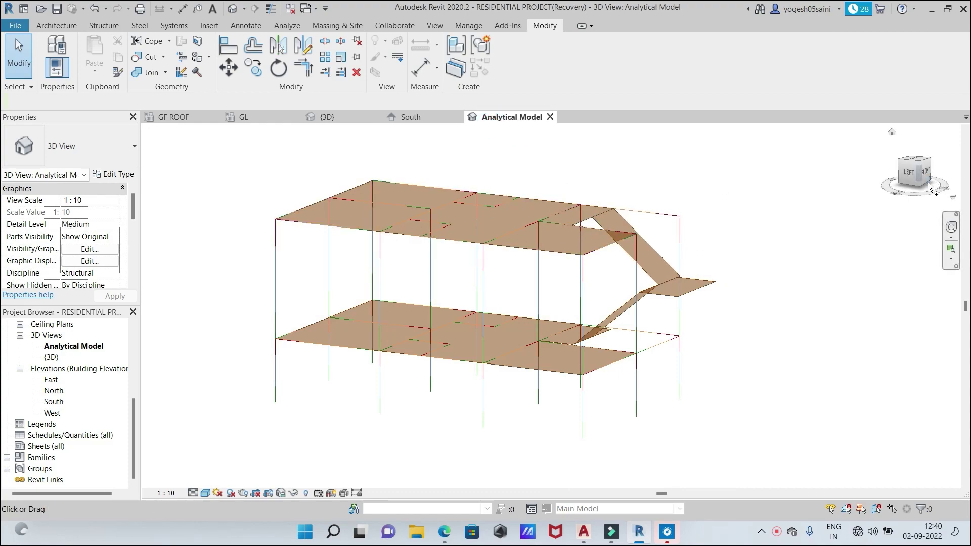
{"action": "left_click_drag", "start_coordinate": [929, 187], "coordinate": [822, 188]}
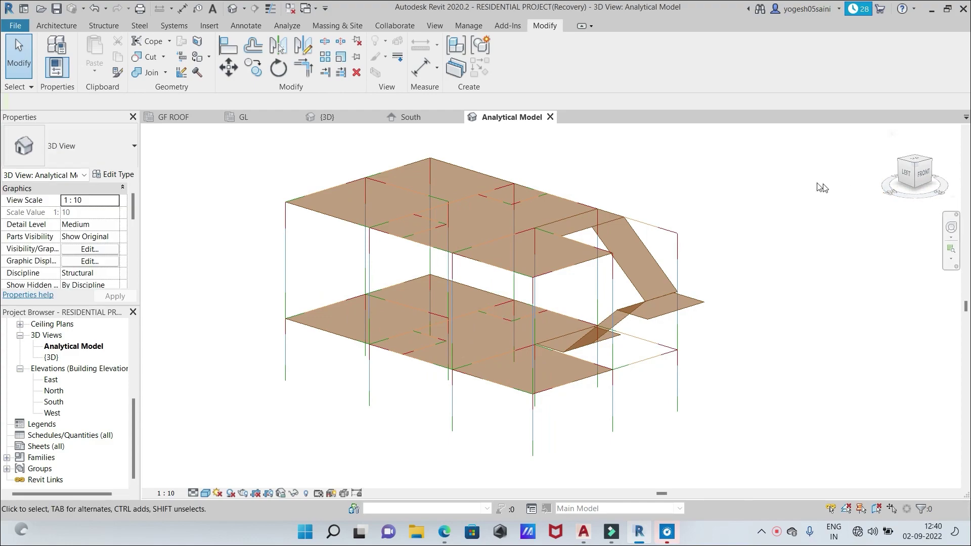
{"action": "scroll", "coordinate": [669, 188], "scroll_direction": "up", "scroll_amount": 3}
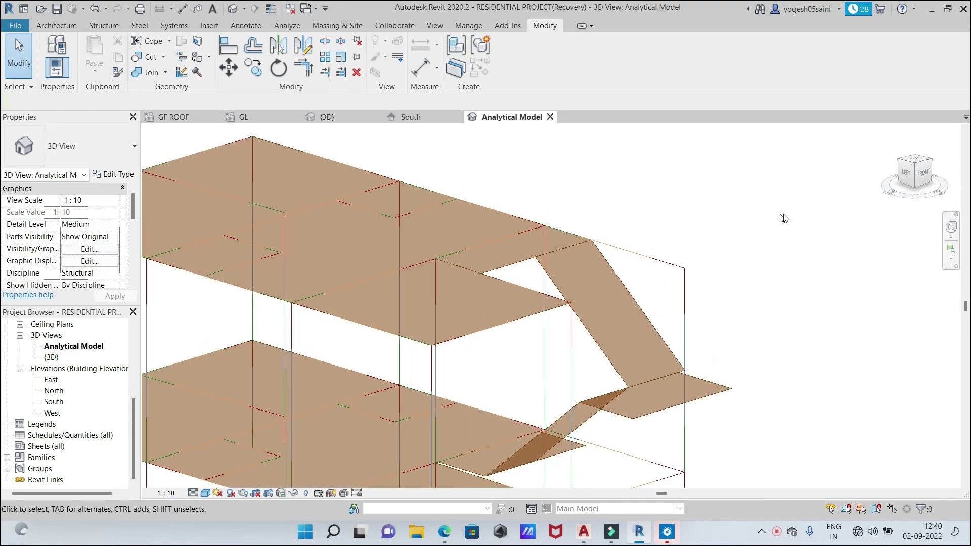
{"action": "middle_click_drag", "start_coordinate": [783, 218], "coordinate": [802, 178]}
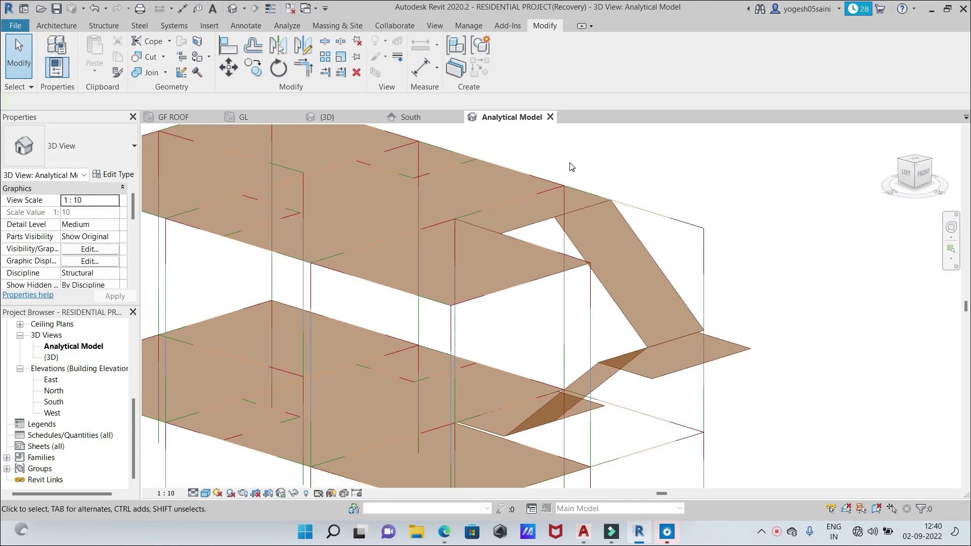
{"action": "left_click", "coordinate": [323, 118]}
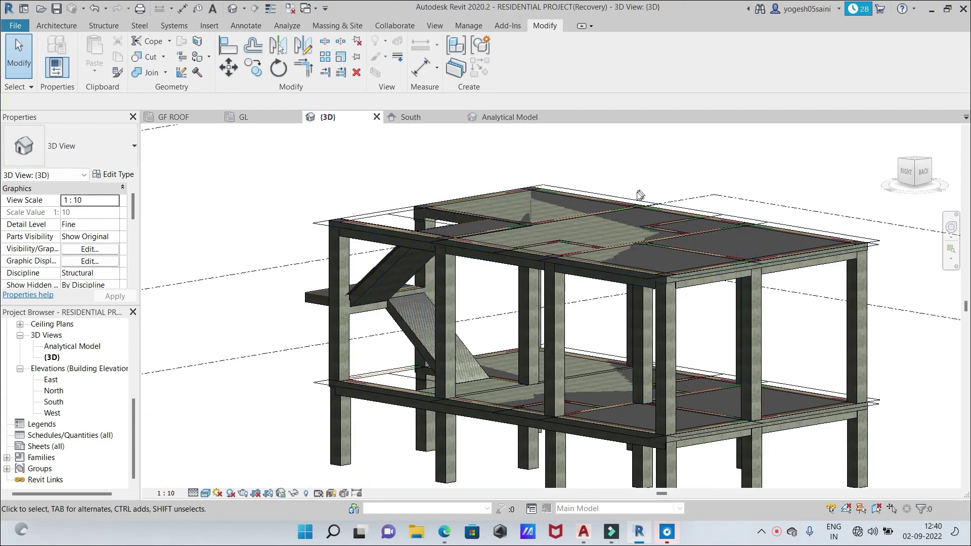
{"action": "left_click", "coordinate": [506, 120]}
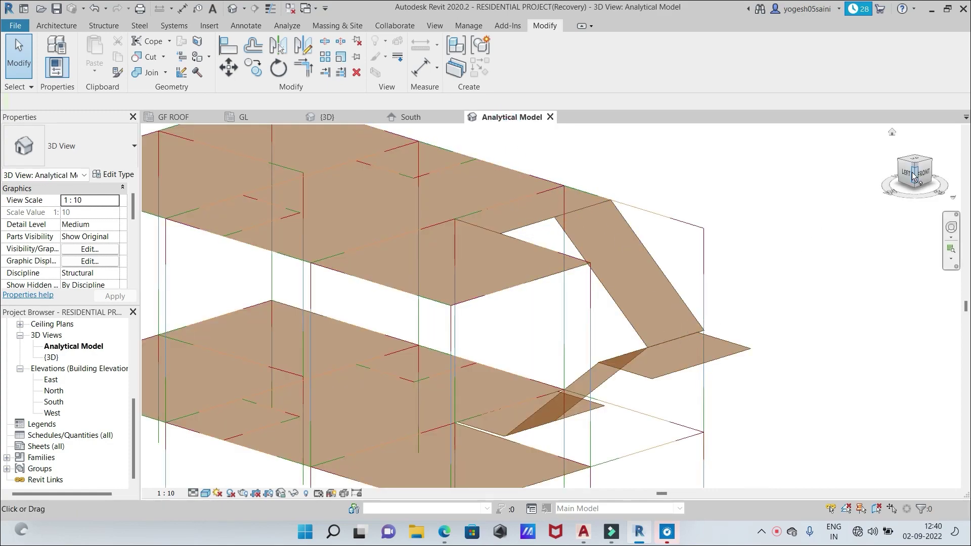
{"action": "left_click_drag", "start_coordinate": [917, 174], "coordinate": [928, 178]}
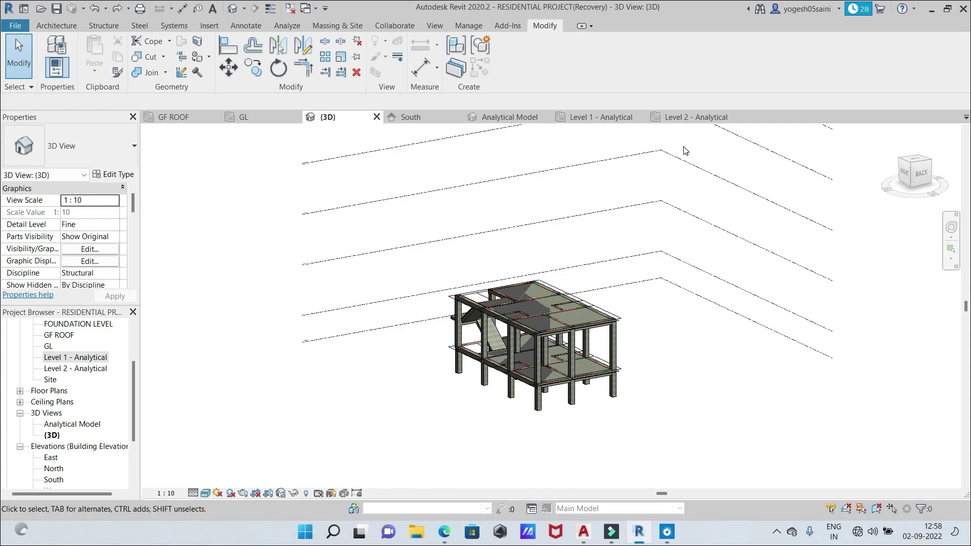
Look over the building frame and the level lines stacked above it in the {3D} view
{"action": "scroll", "coordinate": [613, 270], "scroll_direction": "down", "scroll_amount": 2}
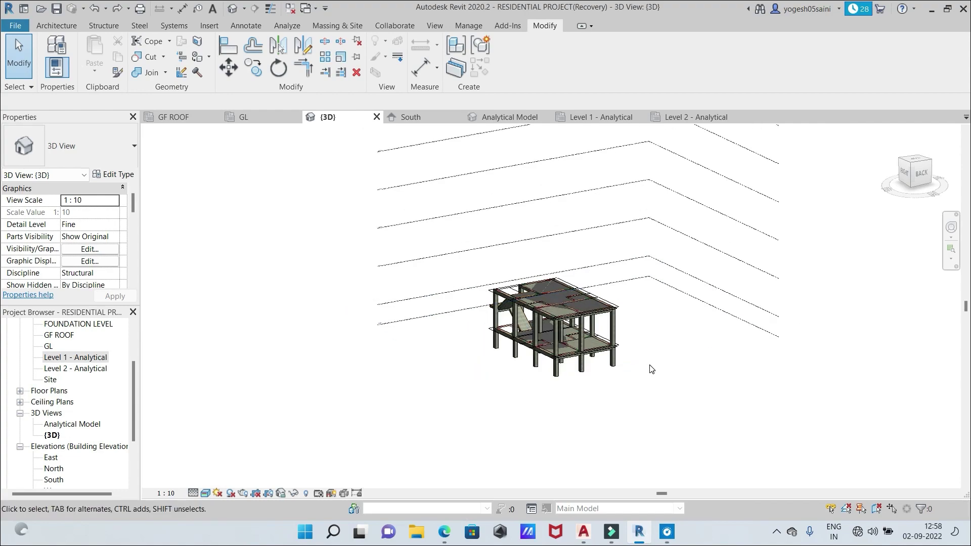
{"action": "middle_click_drag", "start_coordinate": [652, 370], "coordinate": [681, 440]}
{"action": "scroll", "coordinate": [499, 249], "scroll_direction": "up", "scroll_amount": 2}
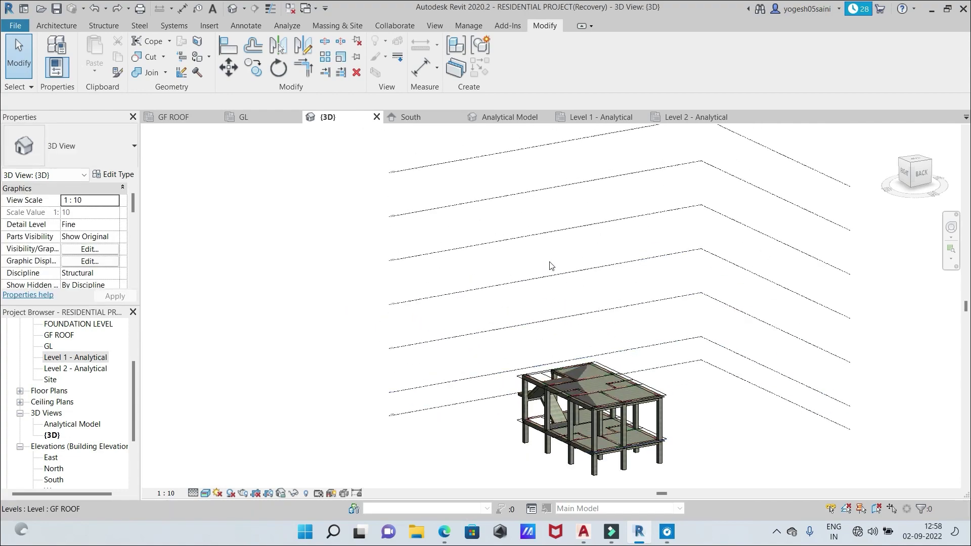
Examine the 3RD FLOOR ROOF level head and the level lines stacked above the building frame in the {3D} view
{"action": "scroll", "coordinate": [451, 220], "scroll_direction": "up", "scroll_amount": 5}
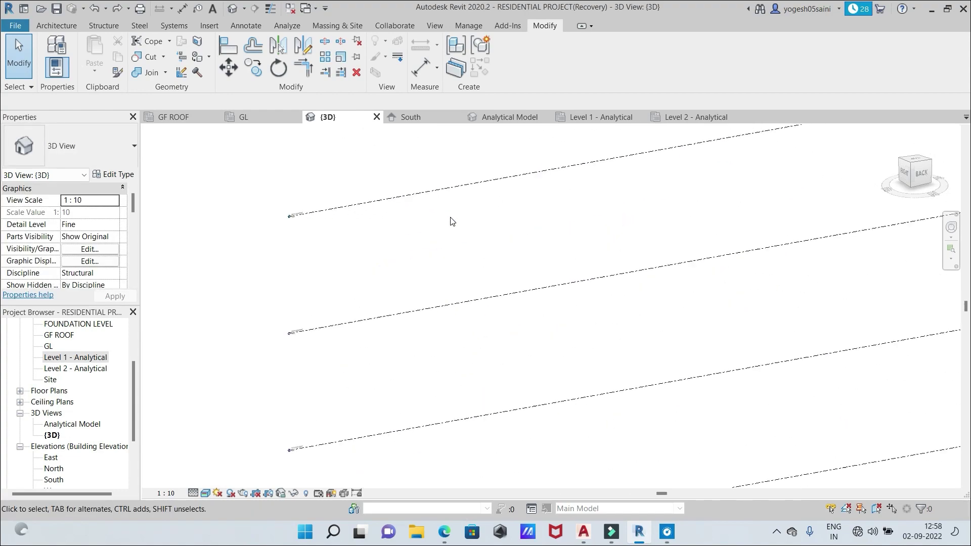
{"action": "scroll", "coordinate": [447, 219], "scroll_direction": "up", "scroll_amount": 3}
{"action": "middle_click_drag", "start_coordinate": [441, 220], "coordinate": [669, 283]}
{"action": "scroll", "coordinate": [393, 299], "scroll_direction": "up", "scroll_amount": 3}
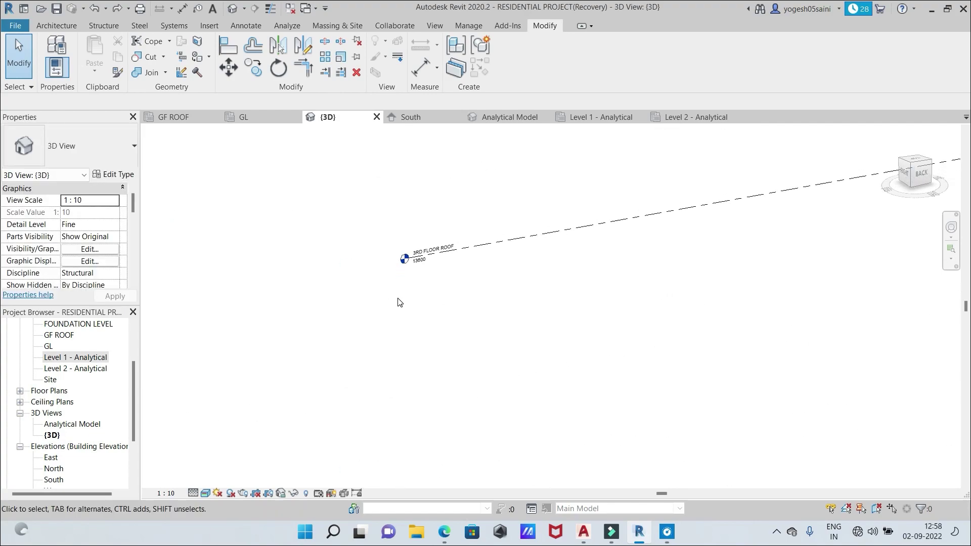
{"action": "scroll", "coordinate": [408, 300], "scroll_direction": "up", "scroll_amount": 1}
{"action": "scroll", "coordinate": [623, 299], "scroll_direction": "down", "scroll_amount": 5}
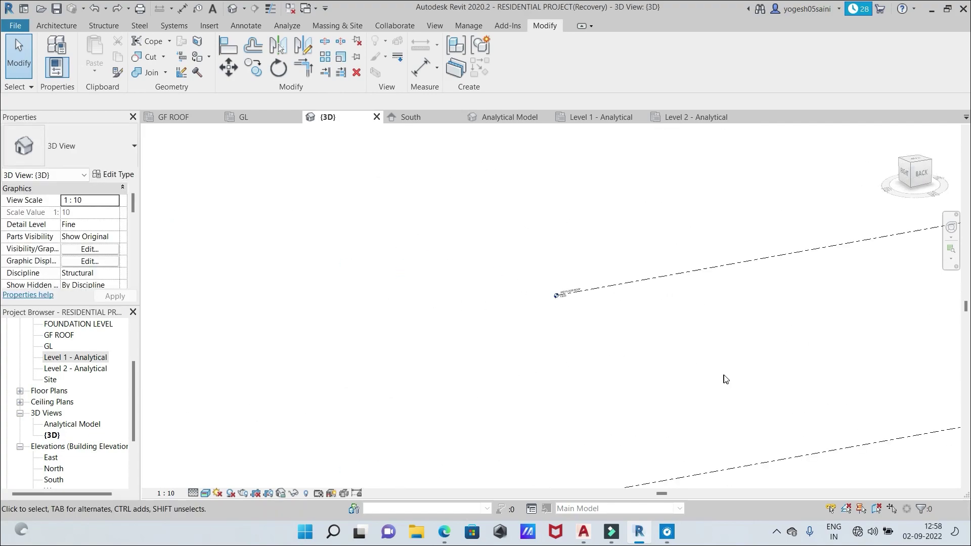
{"action": "middle_click_drag", "start_coordinate": [763, 392], "coordinate": [544, 255]}
{"action": "scroll", "coordinate": [533, 256], "scroll_direction": "down", "scroll_amount": 5}
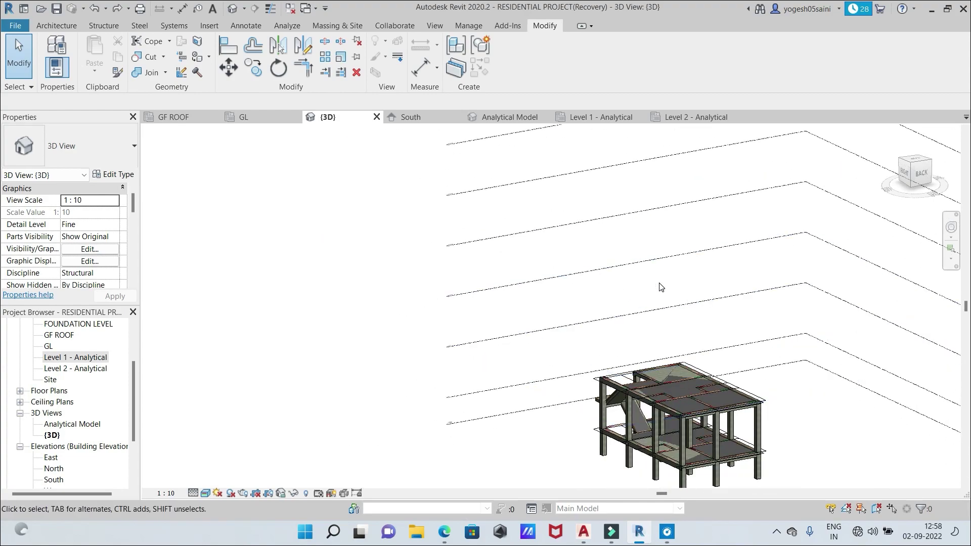
{"action": "scroll", "coordinate": [659, 287], "scroll_direction": "down", "scroll_amount": 2}
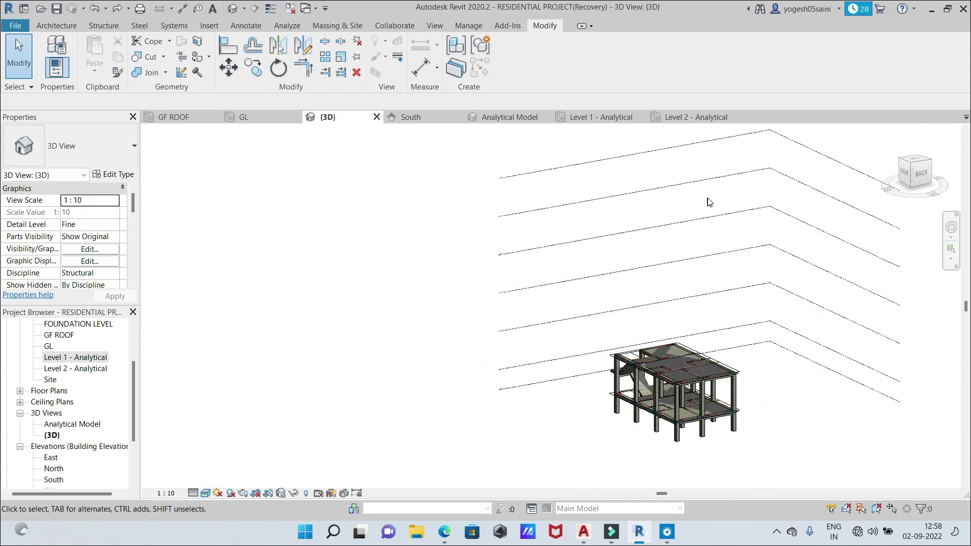
{"action": "middle_click_drag", "start_coordinate": [763, 411], "coordinate": [719, 388]}
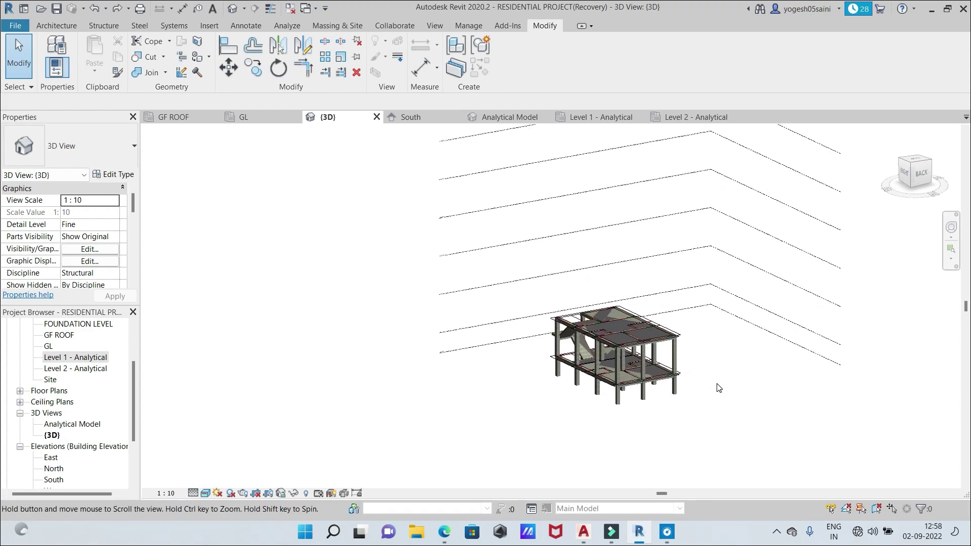
Check the Level 1 and Level 2 analytical plans and rename the Level 1 - Analytical structural plan as GL- Analytical
{"action": "double_click", "coordinate": [81, 358]}
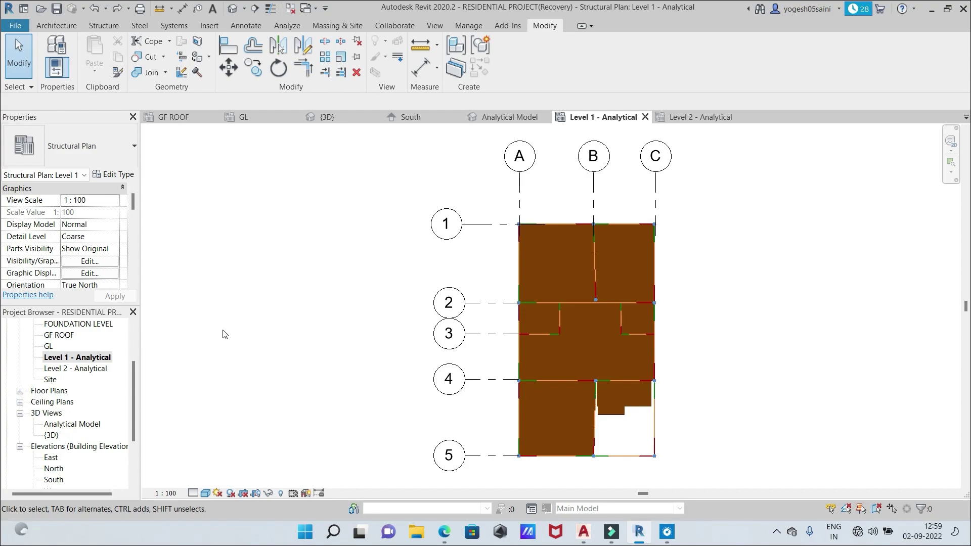
{"action": "double_click", "coordinate": [92, 369]}
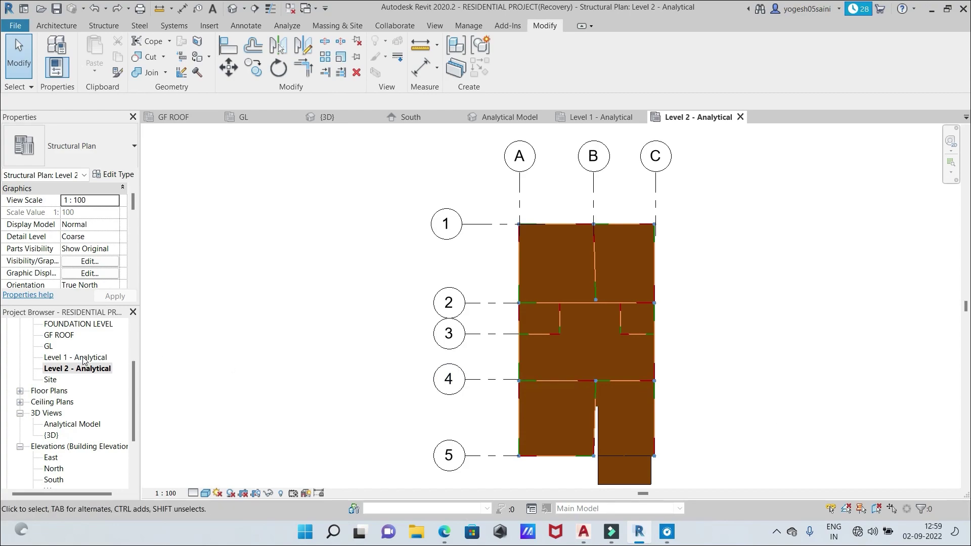
{"action": "right_click", "coordinate": [84, 361]}
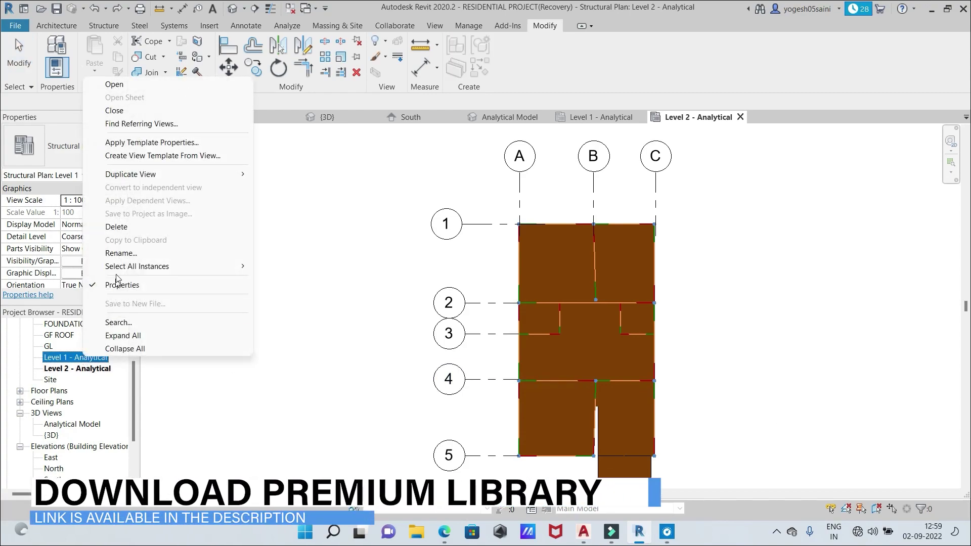
{"action": "left_click", "coordinate": [121, 253]}
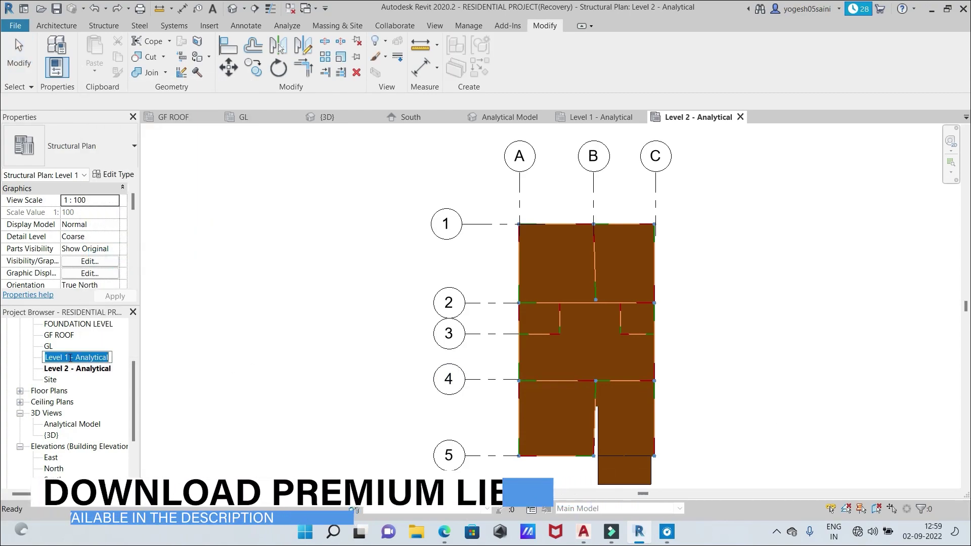
{"action": "left_click", "coordinate": [101, 357]}
{"action": "key", "text": "BackSpace"}
{"action": "key", "text": "BackSpace"}
{"action": "key", "text": "BackSpace"}
{"action": "key", "text": "BackSpace"}
{"action": "key", "text": "BackSpace"}
{"action": "key", "text": "BackSpace"}
{"action": "key", "text": "BackSpace"}
{"action": "key", "text": "BackSpace"}
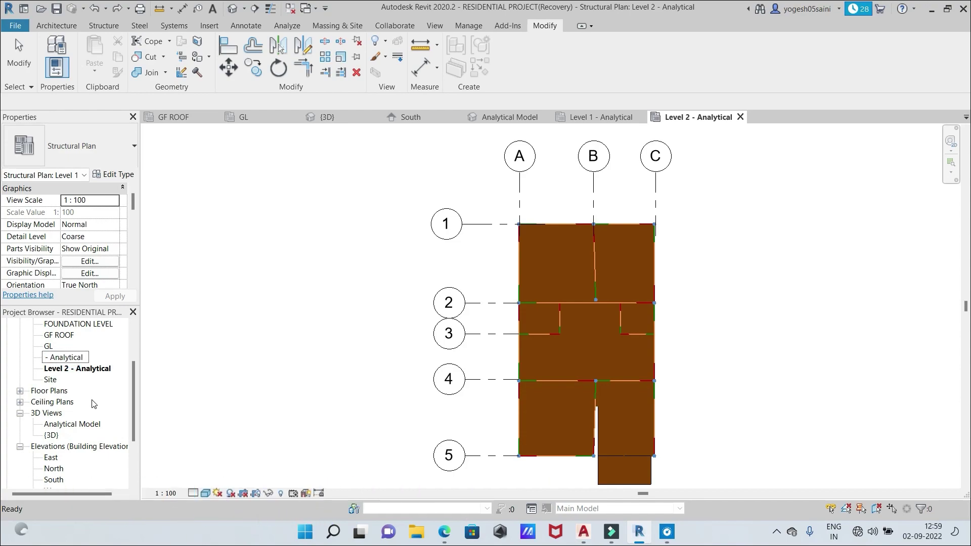
{"action": "type", "text": "GL"}
{"action": "left_click", "coordinate": [169, 350]}
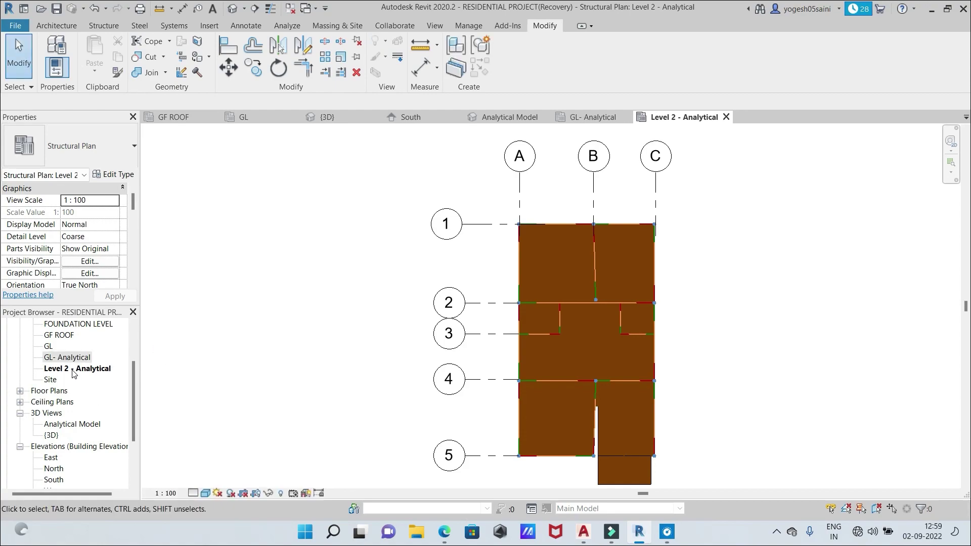
Rename the Level 2 - Analytical structural plan as GF ROOF - Analytical
{"action": "right_click", "coordinate": [74, 372]}
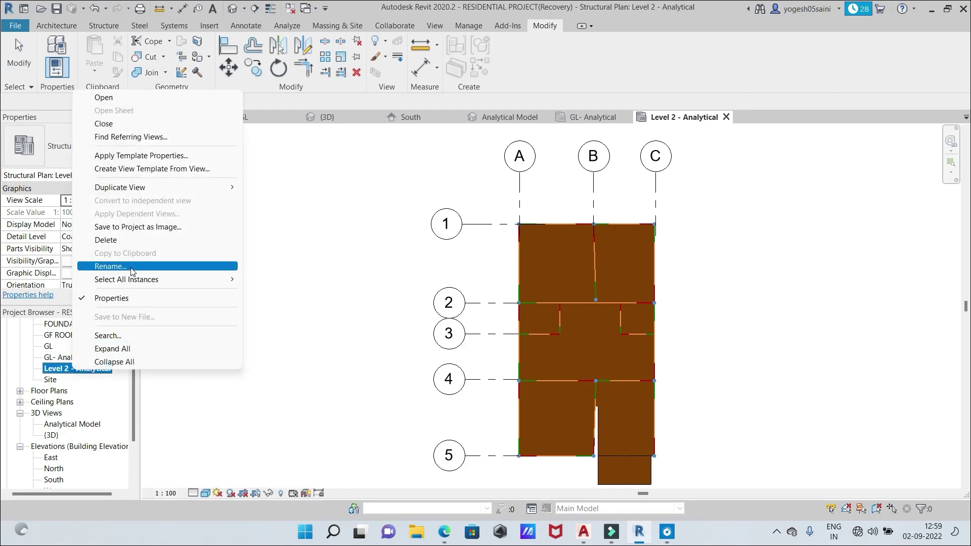
{"action": "left_click", "coordinate": [110, 267]}
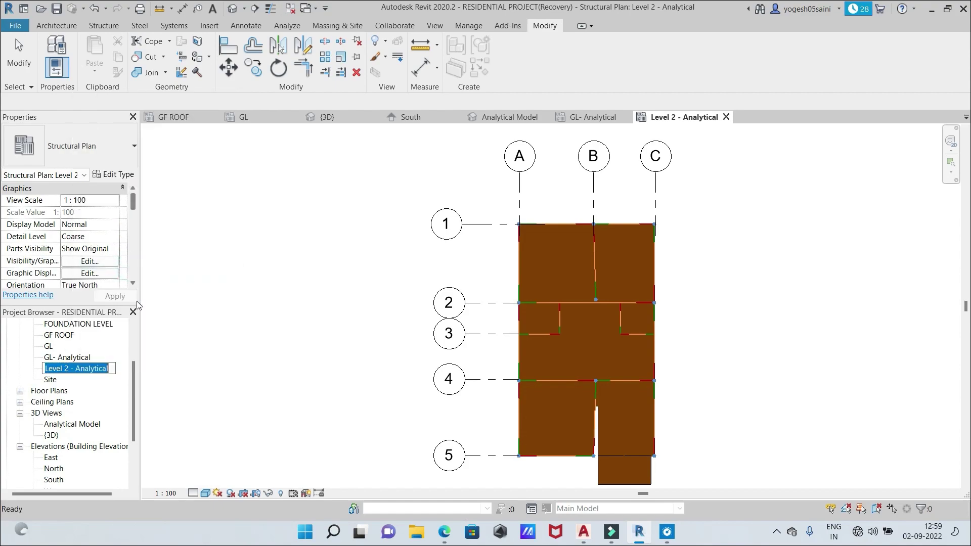
{"action": "left_click", "coordinate": [69, 367]}
{"action": "key", "text": "BackSpace"}
{"action": "key", "text": "BackSpace"}
{"action": "key", "text": "BackSpace"}
{"action": "key", "text": "BackSpace"}
{"action": "key", "text": "BackSpace"}
{"action": "key", "text": "BackSpace"}
{"action": "key", "text": "BackSpace"}
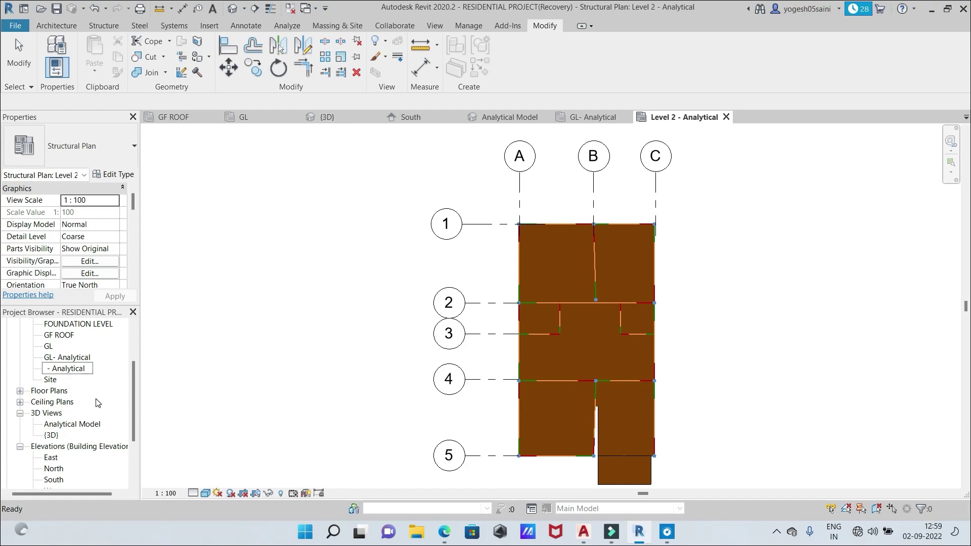
{"action": "type", "text": "GF ROOF"}
{"action": "left_click", "coordinate": [213, 378]}
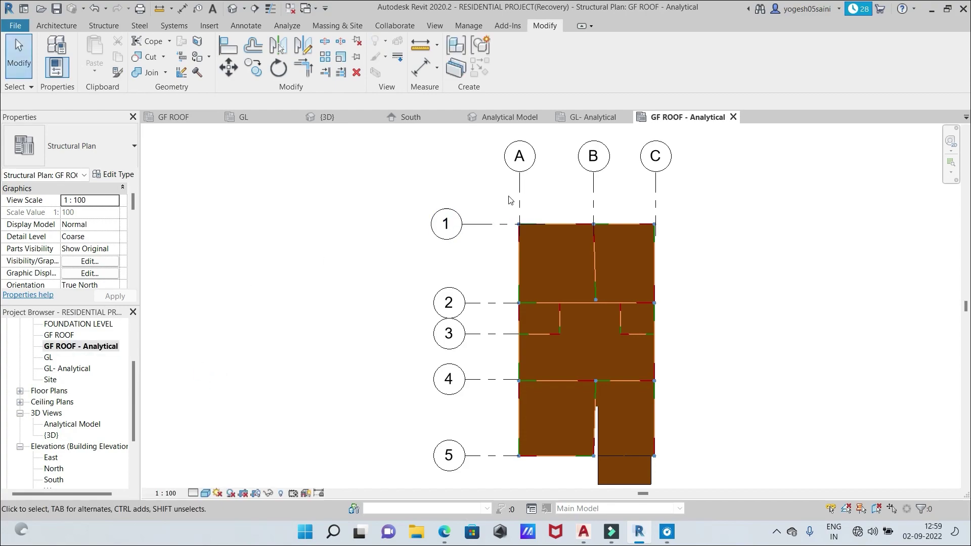
Review the building frame and staircase in the {3D} view from the back and left sides
{"action": "scroll", "coordinate": [342, 318], "scroll_direction": "down", "scroll_amount": 1}
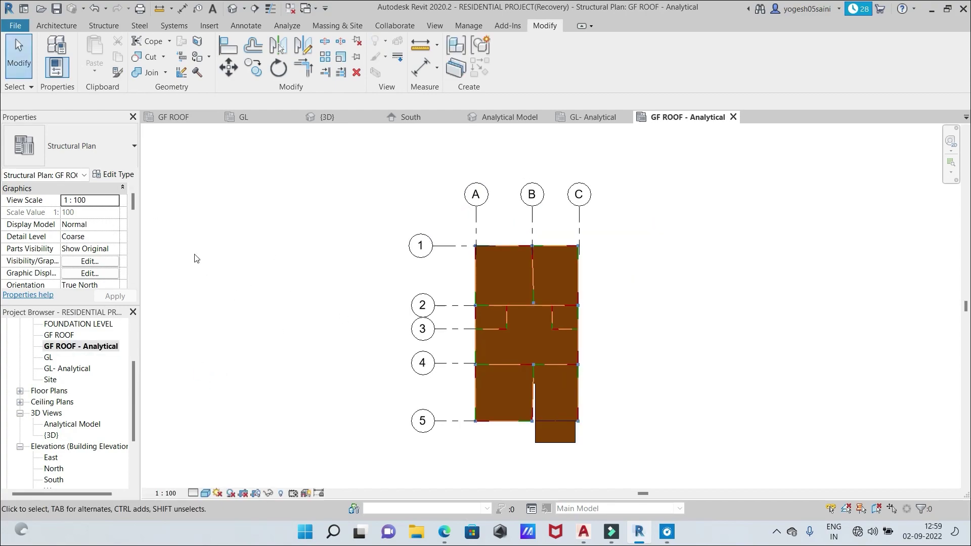
{"action": "left_click", "coordinate": [335, 117]}
{"action": "scroll", "coordinate": [717, 384], "scroll_direction": "up", "scroll_amount": 1}
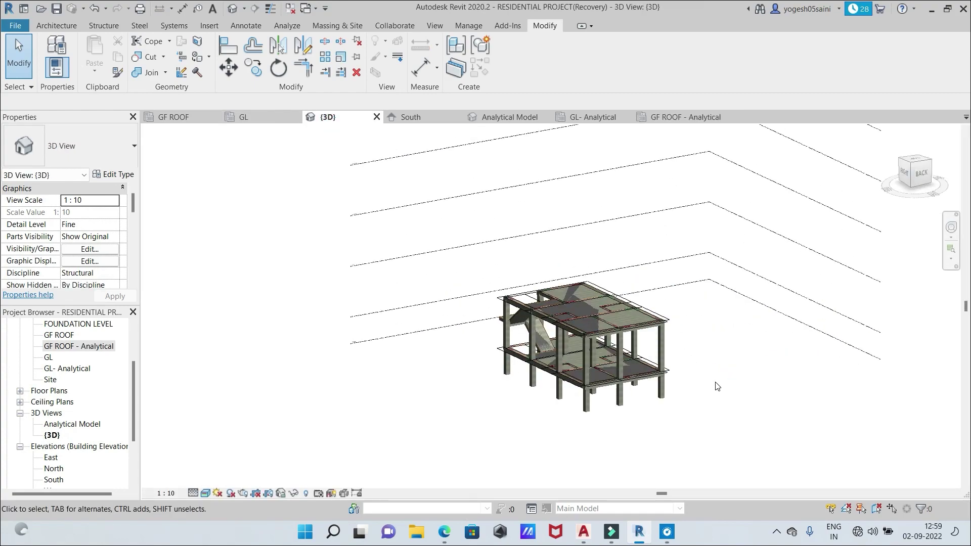
{"action": "middle_click_drag", "start_coordinate": [701, 323], "coordinate": [710, 389]}
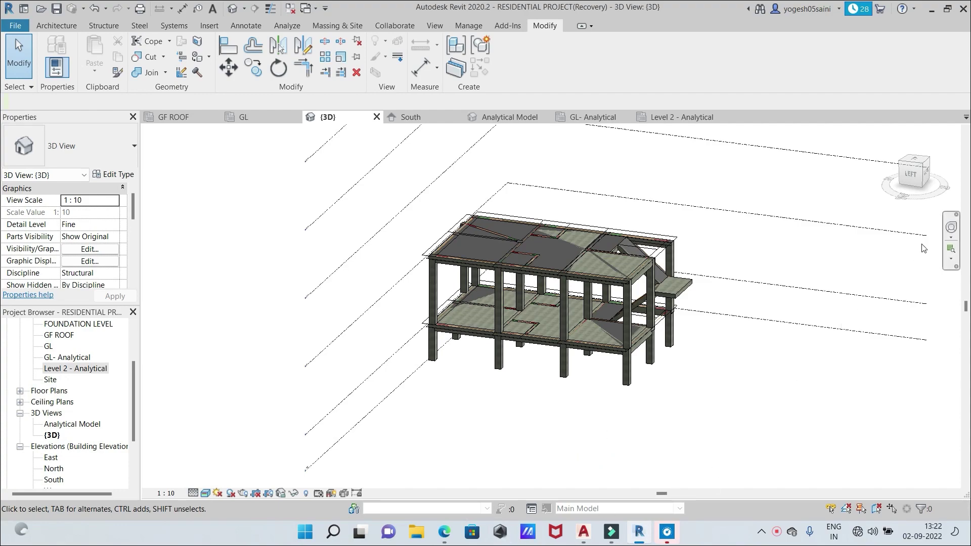
{"action": "left_click", "coordinate": [914, 176]}
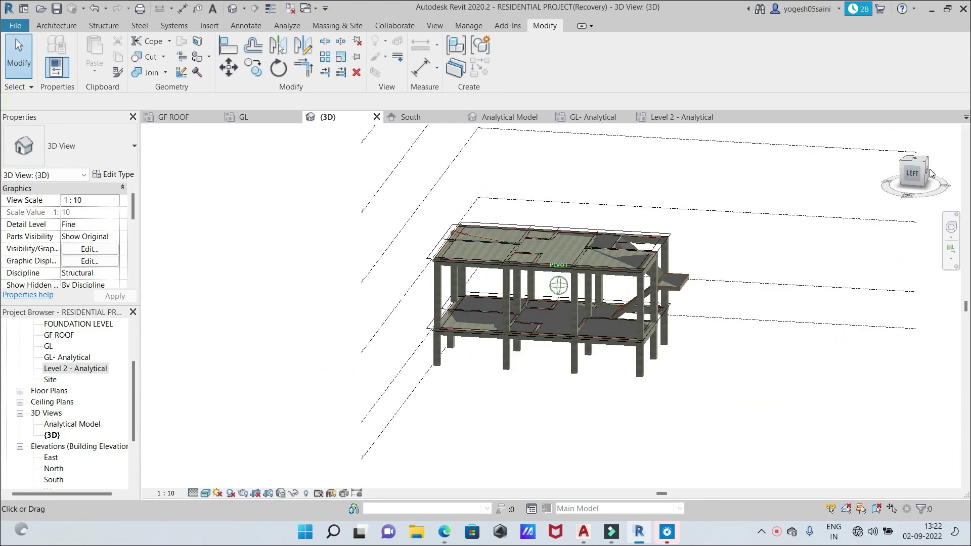
{"action": "left_click_drag", "start_coordinate": [920, 173], "coordinate": [868, 171]}
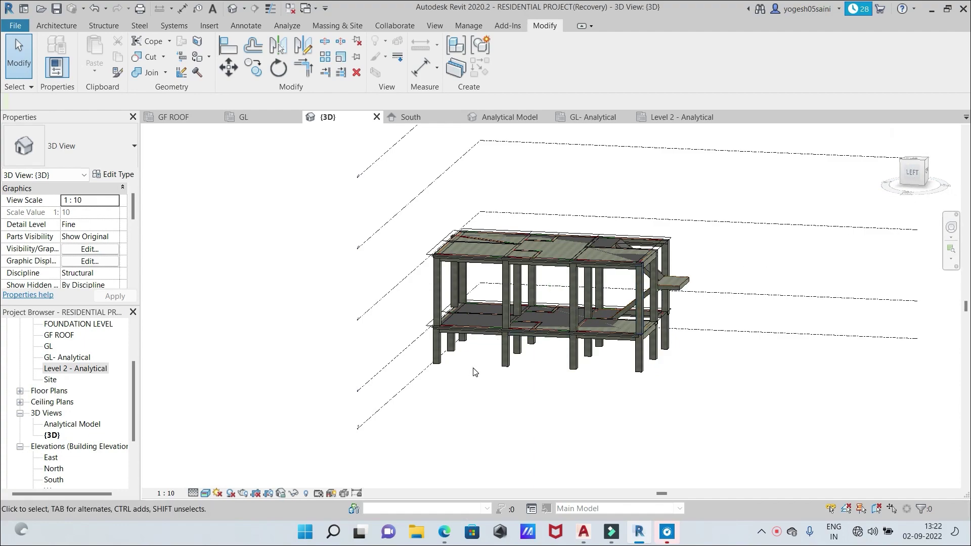
{"action": "left_click_drag", "start_coordinate": [924, 175], "coordinate": [938, 175]}
{"action": "left_click", "coordinate": [916, 173]}
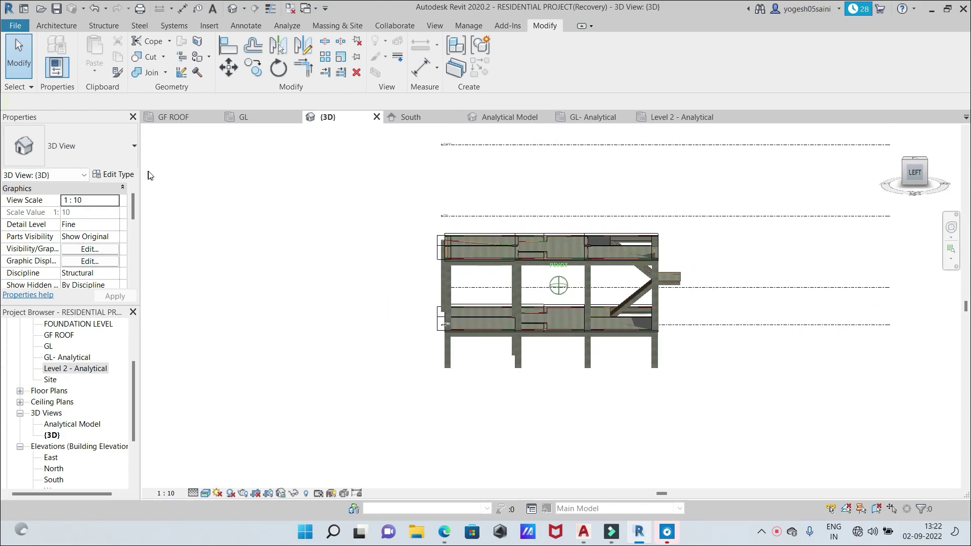
{"action": "mouse_move", "coordinate": [919, 172]}
{"action": "left_mouse_down"}
{"action": "mouse_move", "coordinate": [952, 175]}
{"action": "mouse_move", "coordinate": [960, 205]}
{"action": "mouse_move", "coordinate": [932, 186]}
{"action": "left_mouse_up"}
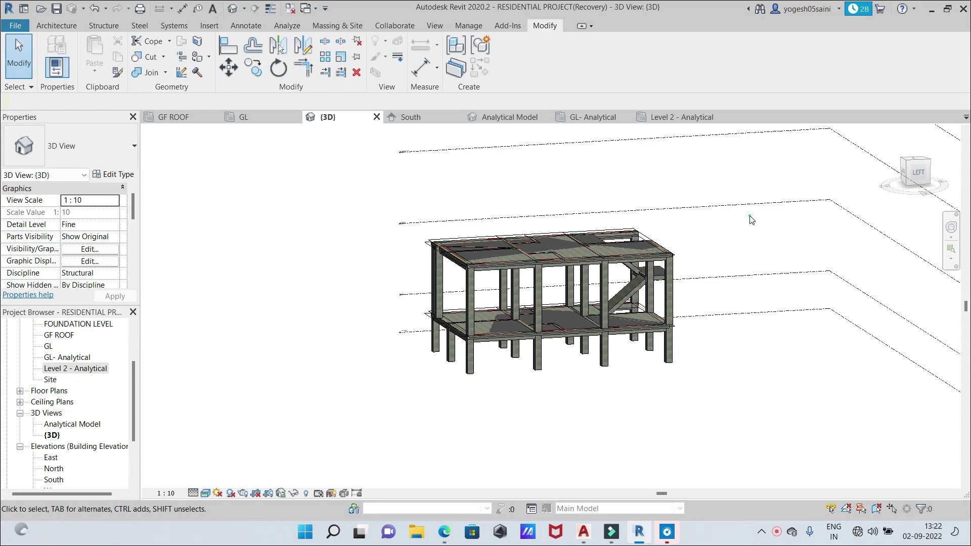
{"action": "left_click_drag", "start_coordinate": [750, 216], "coordinate": [410, 292]}
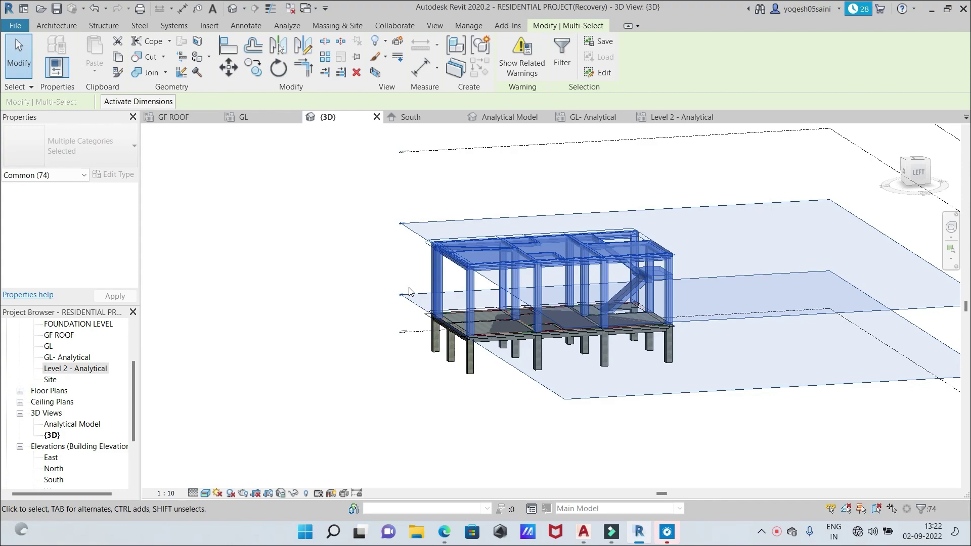
{"action": "scroll", "coordinate": [620, 327], "scroll_direction": "up", "scroll_amount": 3}
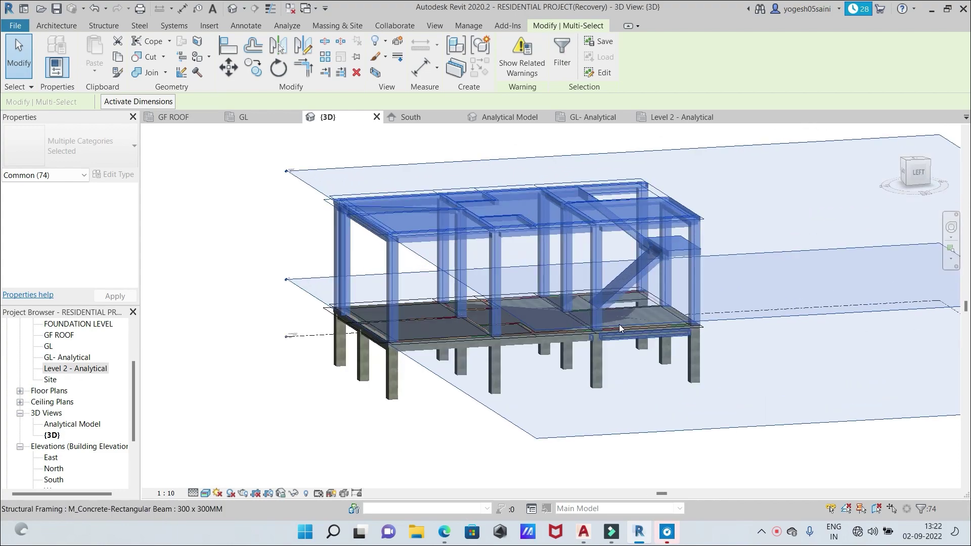
{"action": "scroll", "coordinate": [619, 324], "scroll_direction": "up", "scroll_amount": 1}
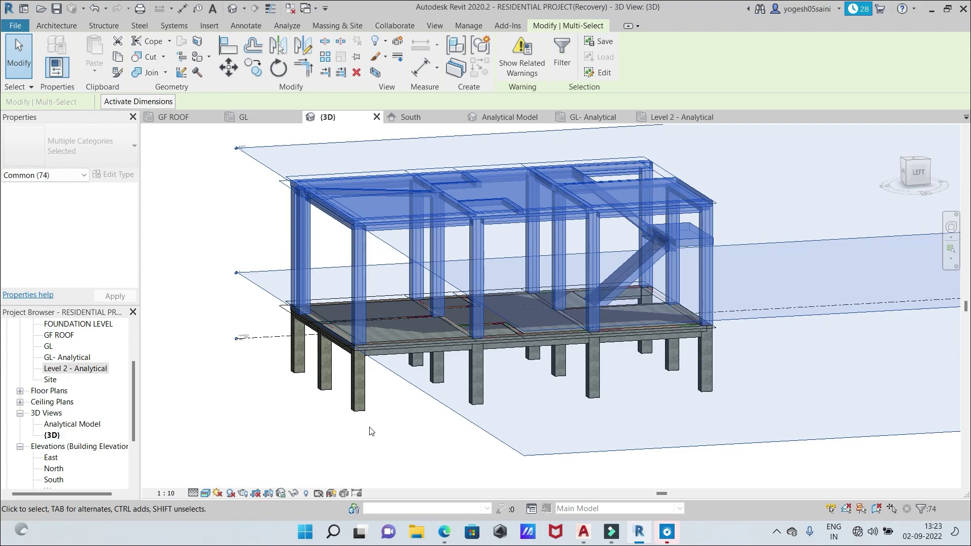
{"action": "scroll", "coordinate": [372, 430], "scroll_direction": "down", "scroll_amount": 1}
{"action": "scroll", "coordinate": [372, 431], "scroll_direction": "down", "scroll_amount": 1}
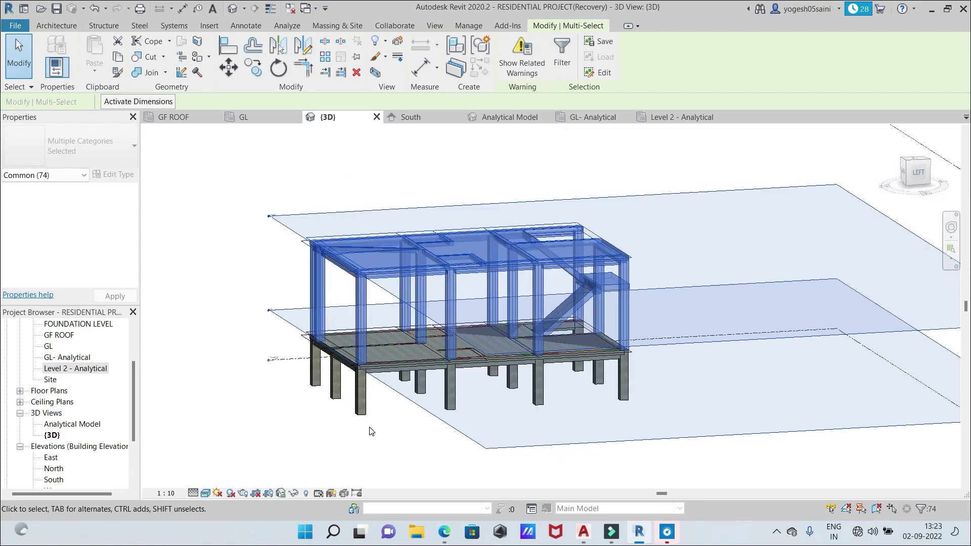
{"action": "scroll", "coordinate": [372, 431], "scroll_direction": "down", "scroll_amount": 1}
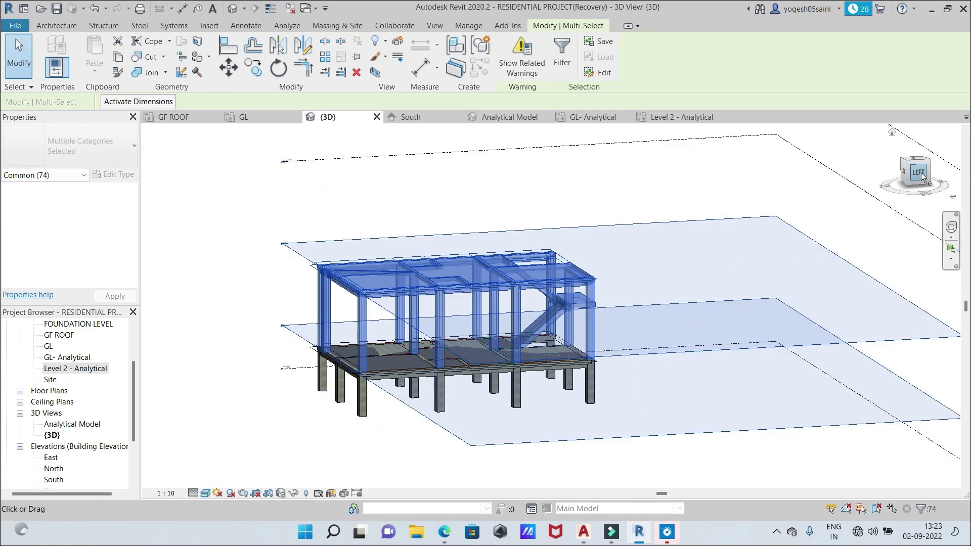
{"action": "mouse_move", "coordinate": [914, 173]}
{"action": "left_mouse_down"}
{"action": "mouse_move", "coordinate": [902, 174]}
{"action": "mouse_move", "coordinate": [904, 191]}
{"action": "mouse_move", "coordinate": [883, 195]}
{"action": "left_mouse_up"}
{"action": "left_click", "coordinate": [904, 174]}
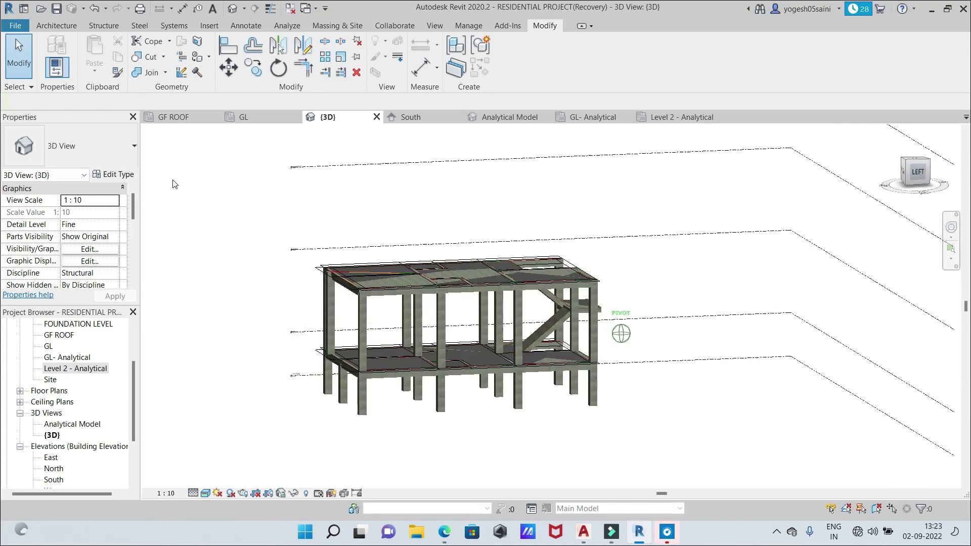
Select the storey's columns, roof beams, slabs and staircase above the lower floor, leaving out the GF ROOF level and the level below it
{"action": "left_click_drag", "start_coordinate": [172, 180], "coordinate": [177, 210]}
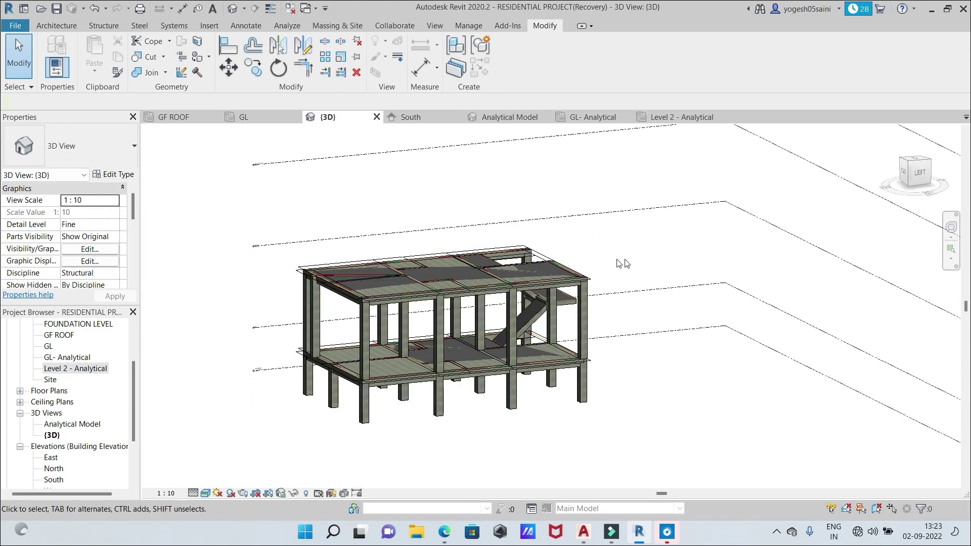
{"action": "left_click_drag", "start_coordinate": [643, 232], "coordinate": [271, 311]}
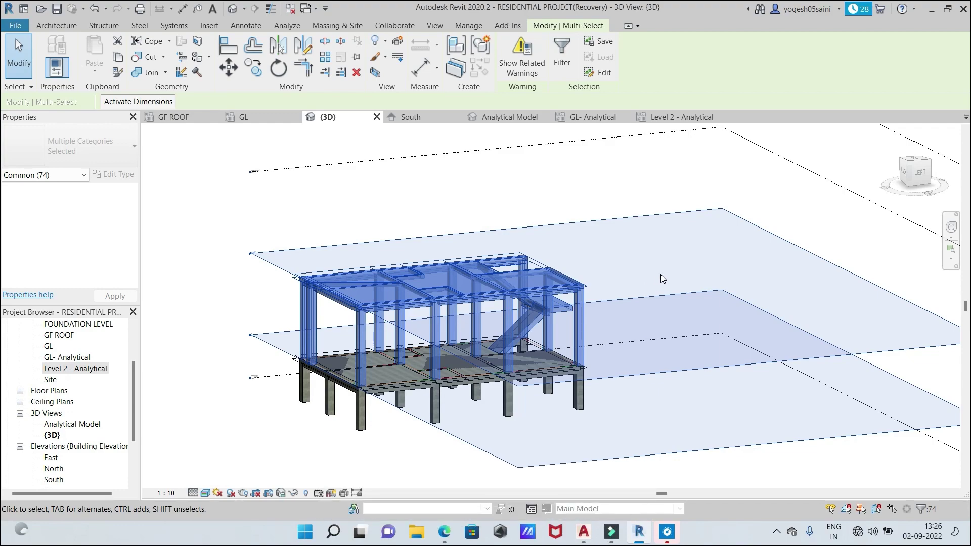
{"action": "left_click", "coordinate": [673, 213], "text": "shift"}
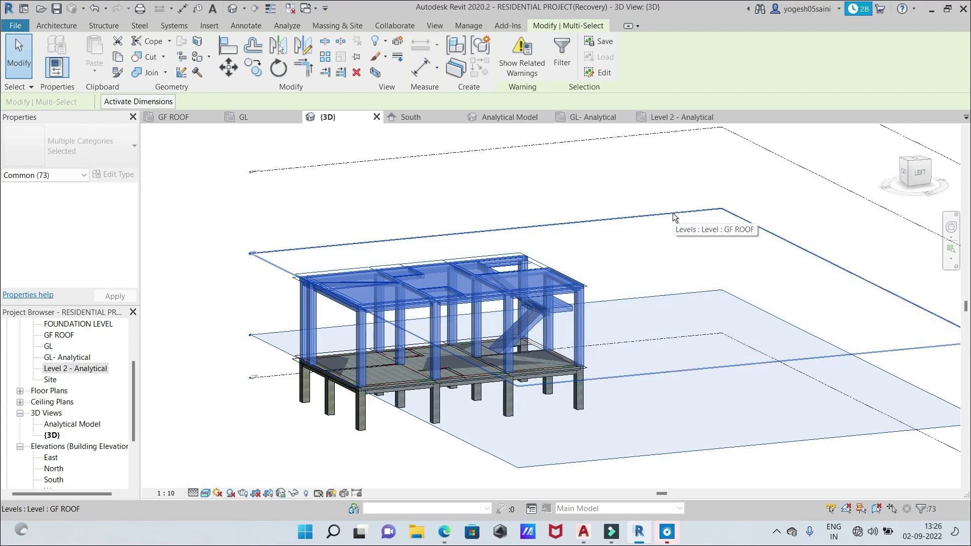
{"action": "left_click", "coordinate": [688, 298], "text": "shift"}
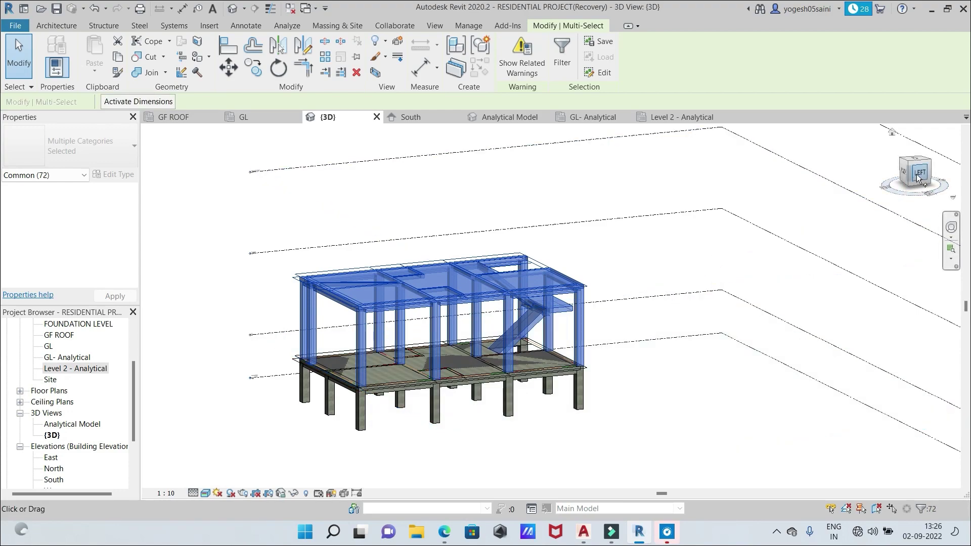
{"action": "mouse_move", "coordinate": [923, 183]}
{"action": "left_mouse_down"}
{"action": "mouse_move", "coordinate": [794, 191]}
{"action": "mouse_move", "coordinate": [809, 176]}
{"action": "left_mouse_up"}
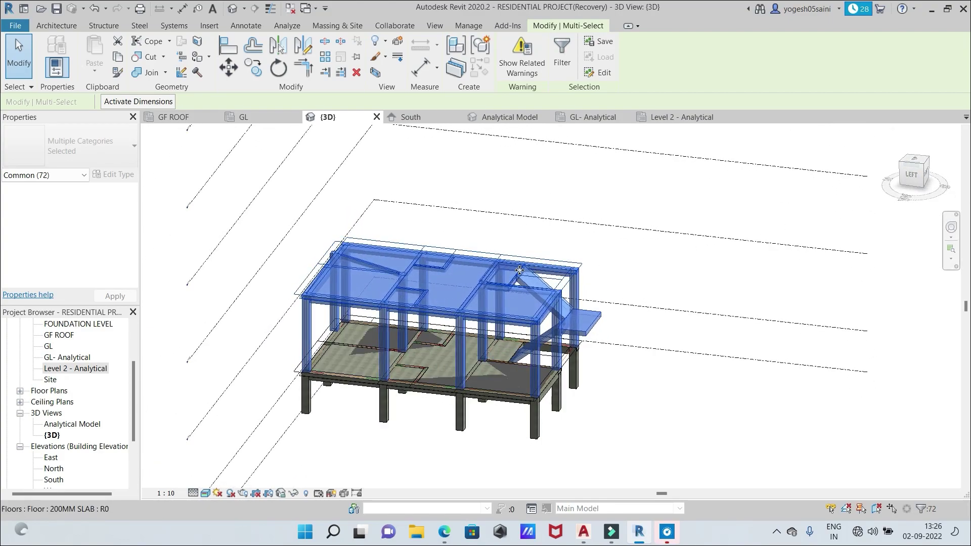
{"action": "scroll", "coordinate": [553, 272], "scroll_direction": "up", "scroll_amount": 5}
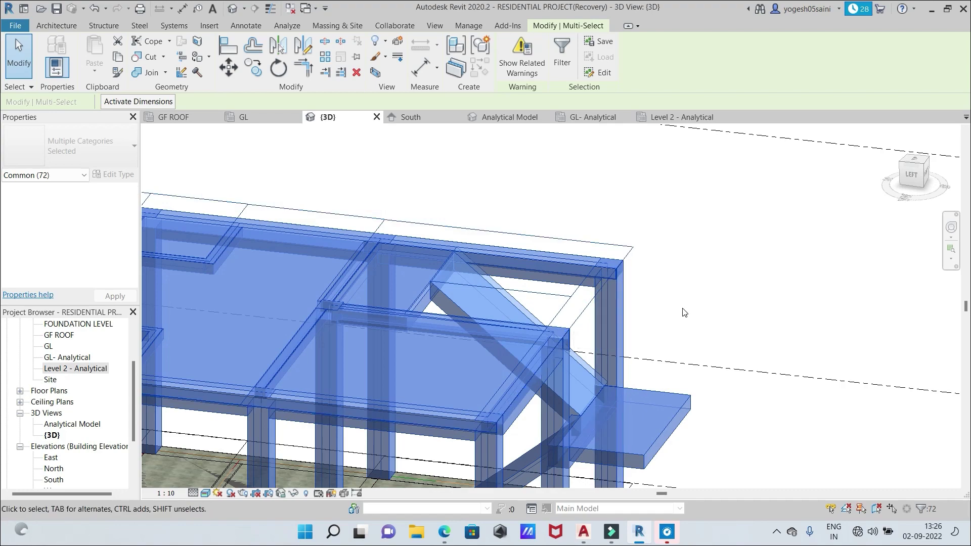
Remove the stray element beside the stair opening from the selection and copy the remaining selected storey elements to the clipboard
{"action": "left_click", "coordinate": [585, 310], "text": "shift"}
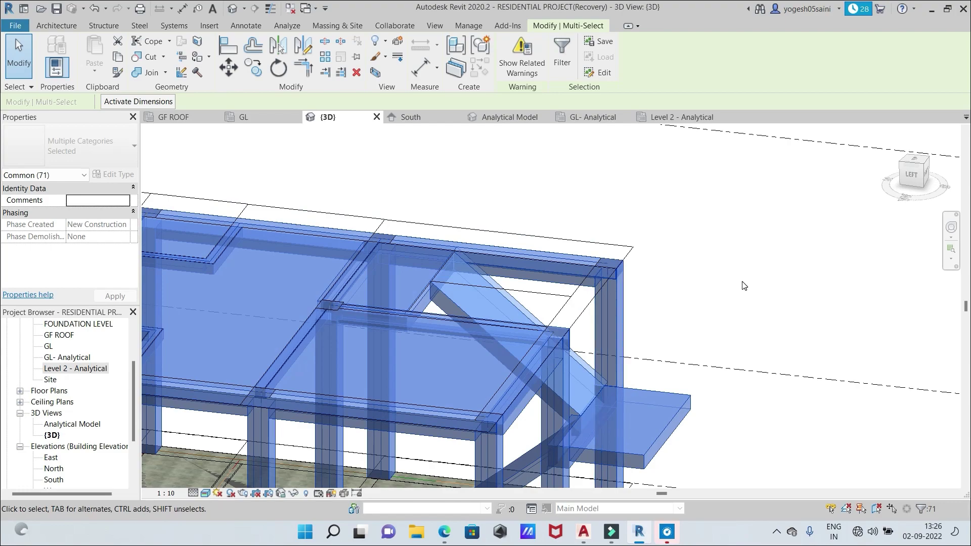
{"action": "scroll", "coordinate": [744, 285], "scroll_direction": "down", "scroll_amount": 3}
{"action": "scroll", "coordinate": [744, 286], "scroll_direction": "up", "scroll_amount": 2}
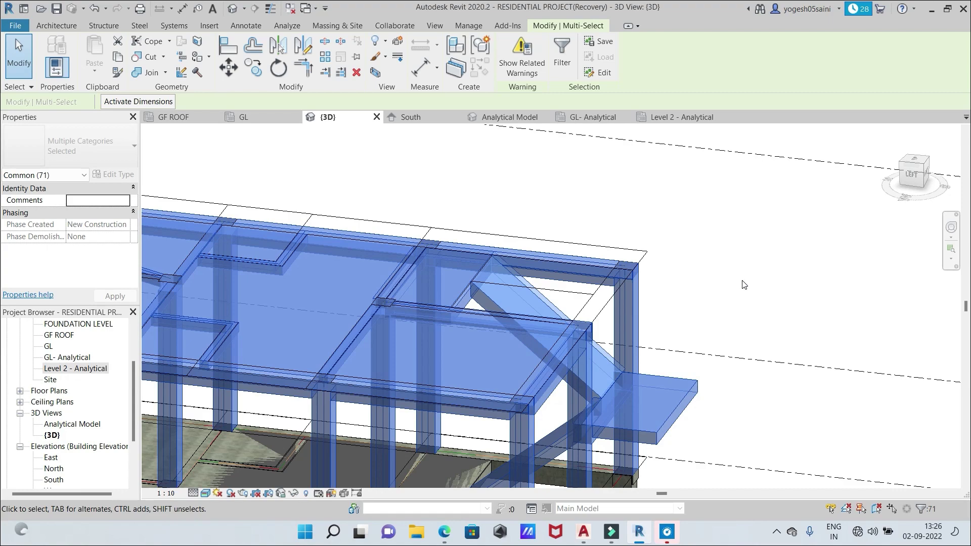
{"action": "scroll", "coordinate": [743, 284], "scroll_direction": "down", "scroll_amount": 3}
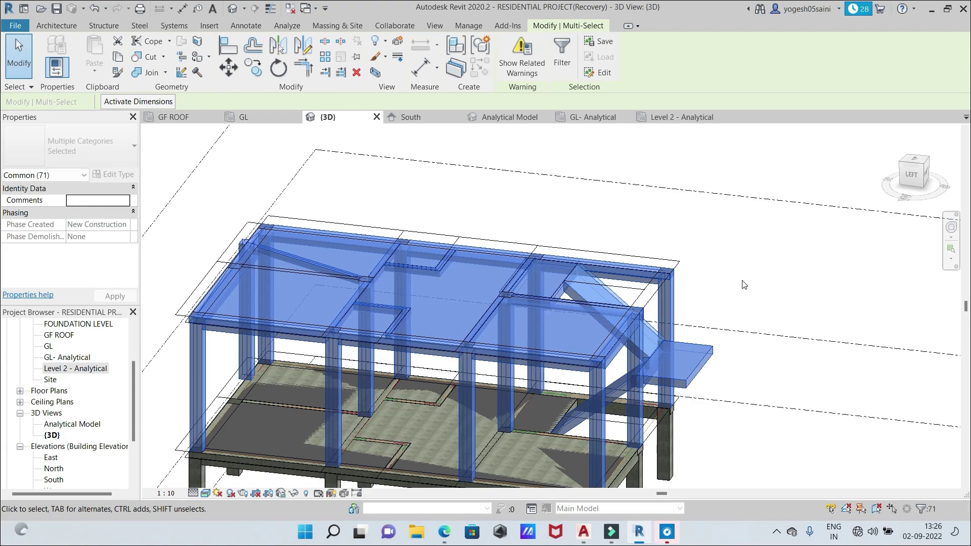
{"action": "scroll", "coordinate": [743, 284], "scroll_direction": "down", "scroll_amount": 3}
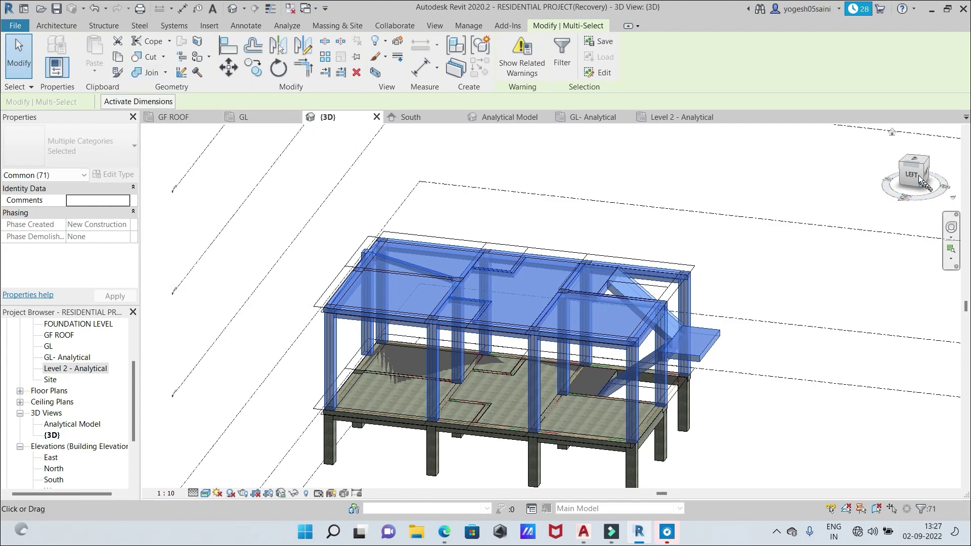
{"action": "left_click_drag", "start_coordinate": [918, 174], "coordinate": [918, 168]}
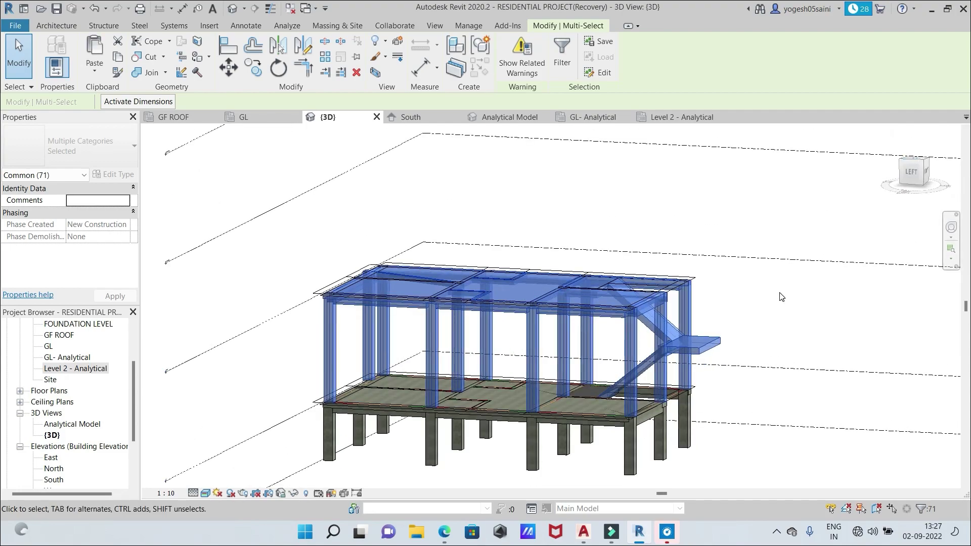
{"action": "scroll", "coordinate": [779, 296], "scroll_direction": "down", "scroll_amount": 3}
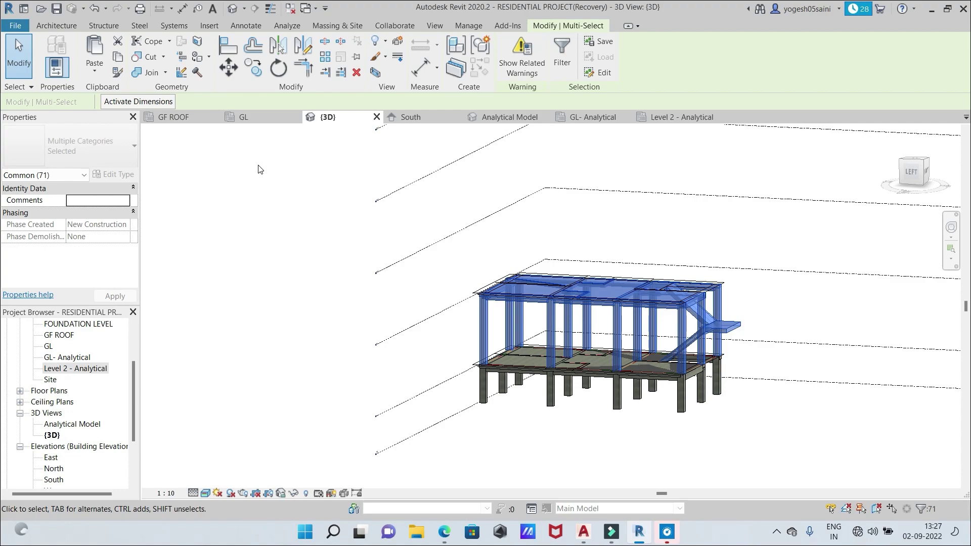
Paste the copied storey aligned to the levels GF ROOF, 1ST FLOOR ROOF, 2ND FLOOR ROOF and 3RD FLOOR ROOF, dismissing the save reminder without saving
{"action": "left_click", "coordinate": [94, 71]}
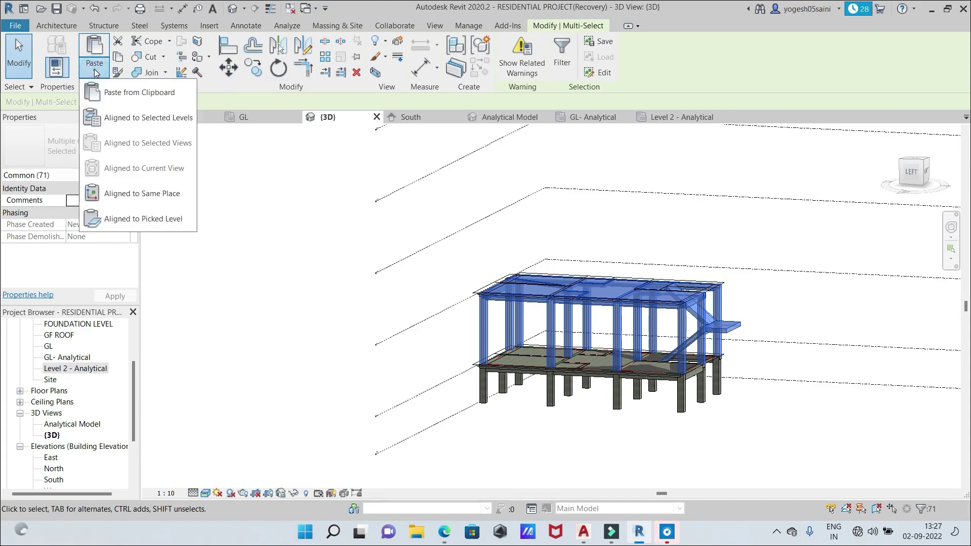
{"action": "left_click", "coordinate": [123, 117]}
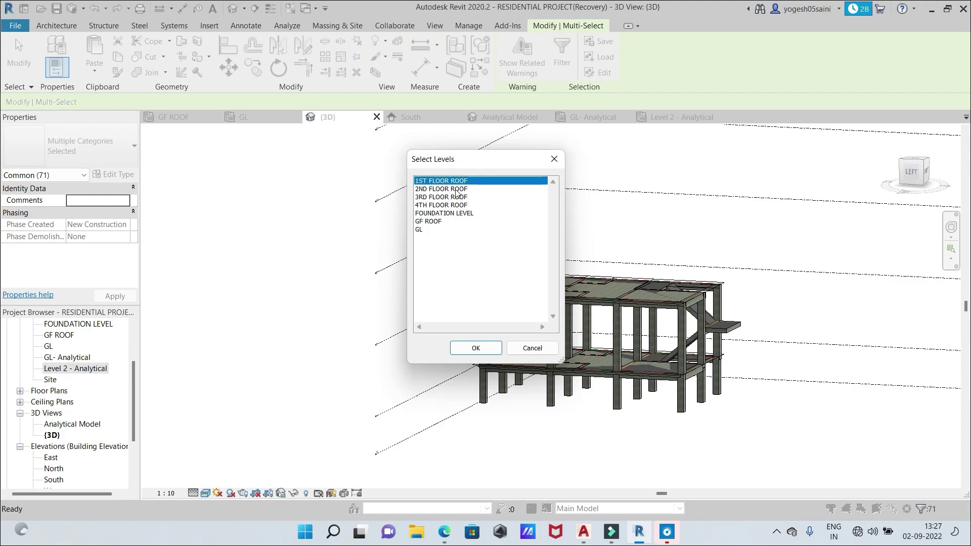
{"action": "left_click", "coordinate": [431, 223], "text": "ctrl"}
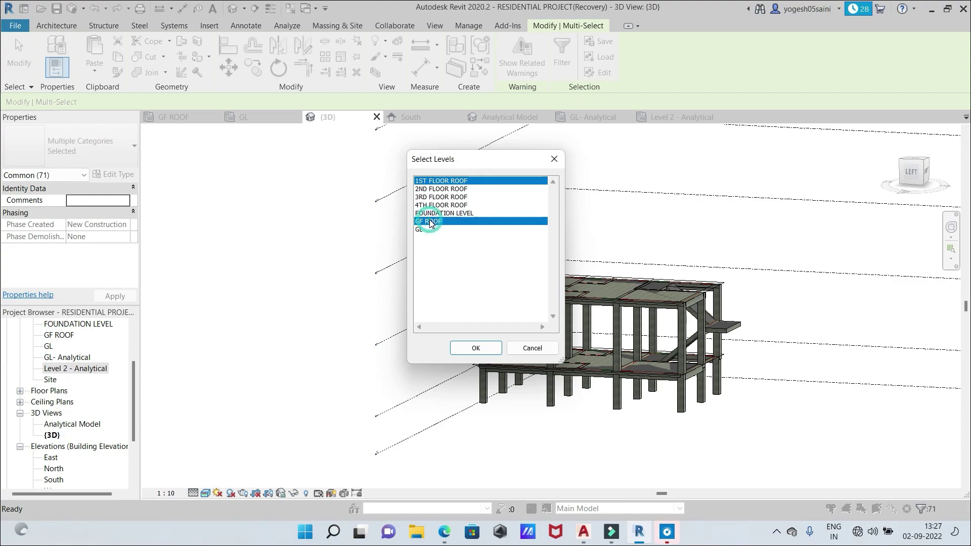
{"action": "left_click", "coordinate": [438, 190], "text": "ctrl"}
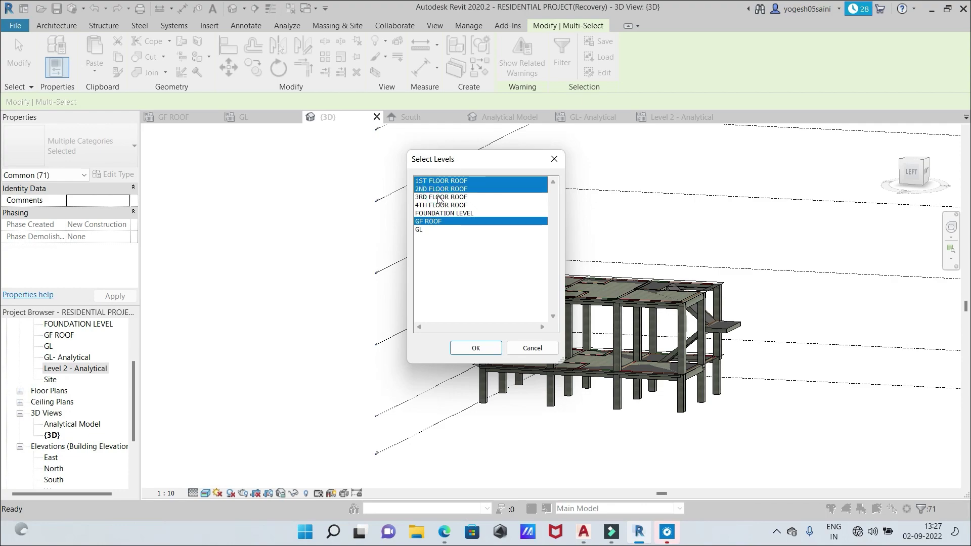
{"action": "left_click", "coordinate": [439, 198], "text": "ctrl"}
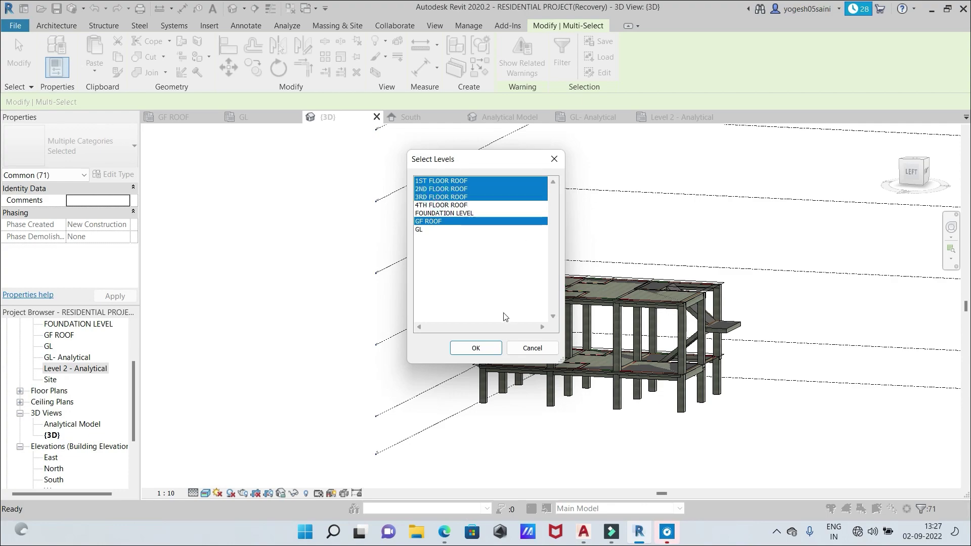
{"action": "left_click", "coordinate": [476, 348]}
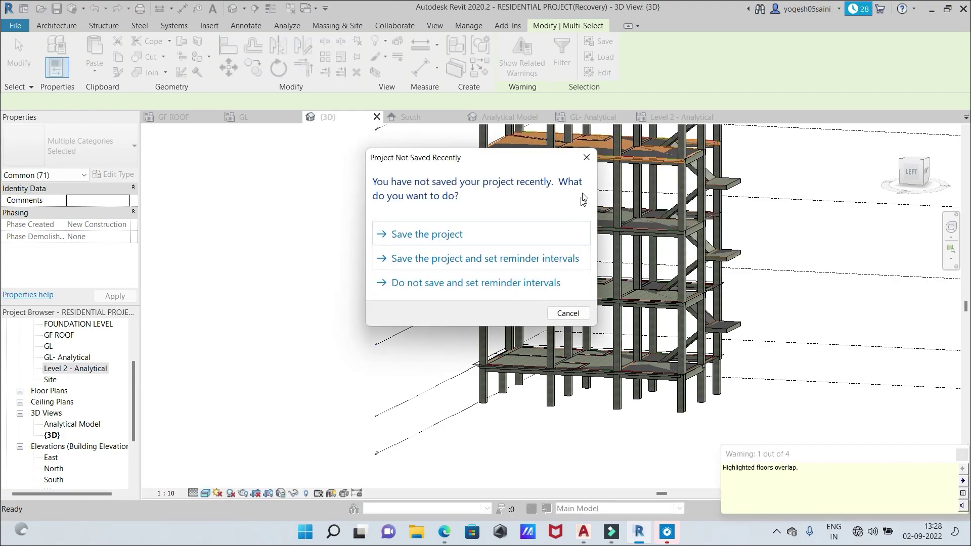
{"action": "left_click", "coordinate": [587, 157]}
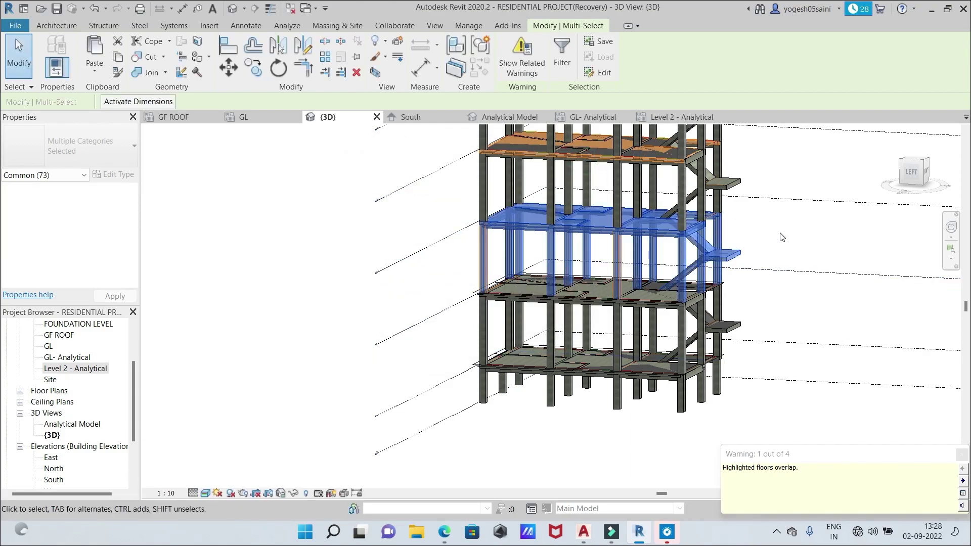
Inspect the pasted storeys, their slabs and the staircase in the {3D} view, from close up to the full building height
{"action": "scroll", "coordinate": [734, 250], "scroll_direction": "down", "scroll_amount": 2}
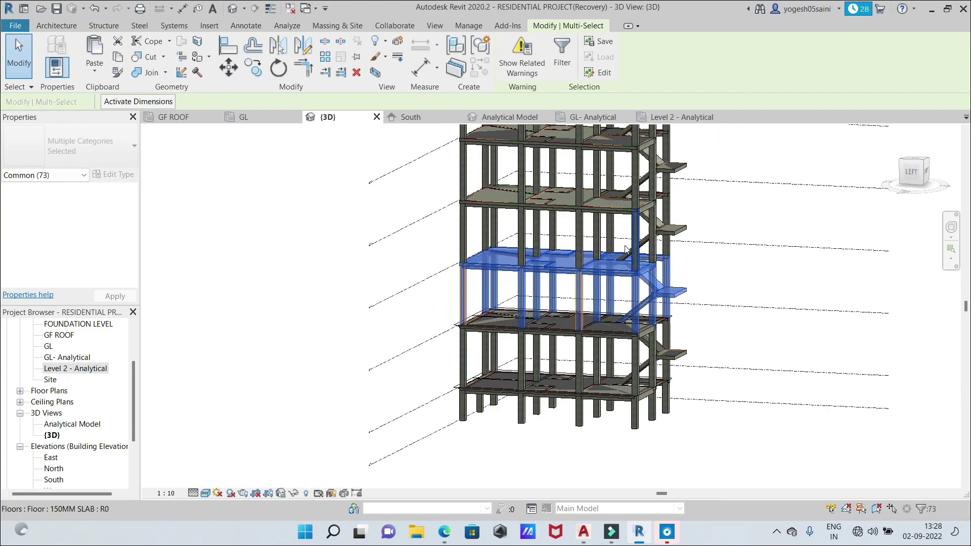
{"action": "scroll", "coordinate": [624, 248], "scroll_direction": "up", "scroll_amount": 3}
{"action": "scroll", "coordinate": [749, 179], "scroll_direction": "down", "scroll_amount": 2}
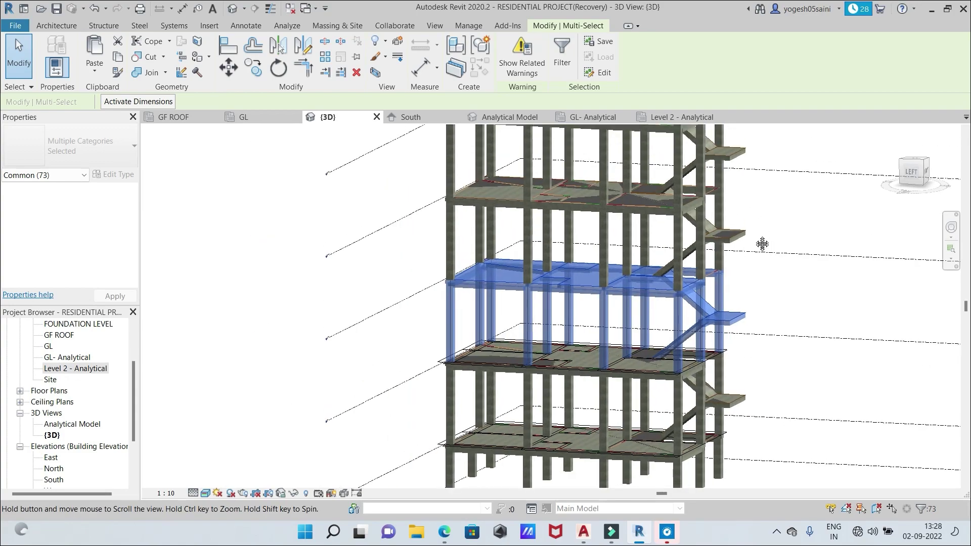
{"action": "left_click", "coordinate": [580, 242]}
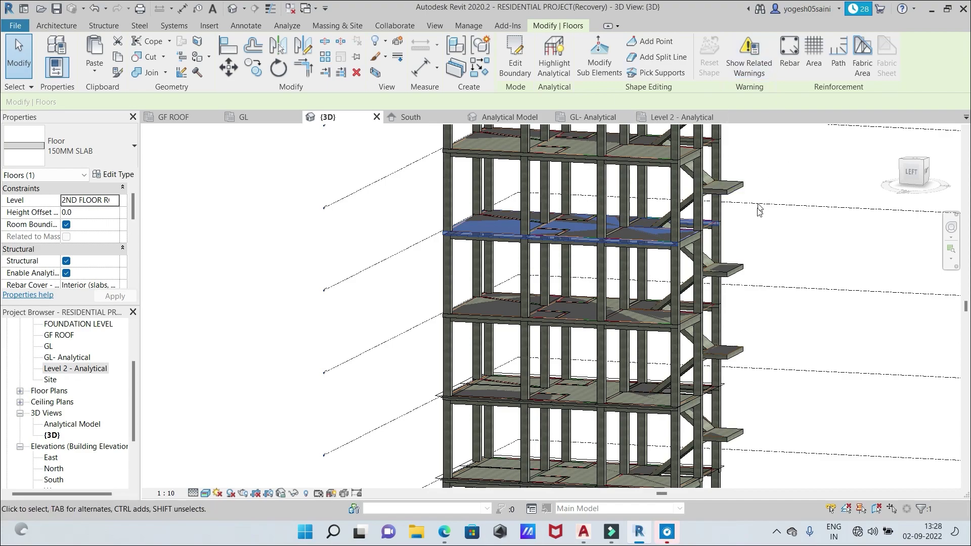
{"action": "left_click", "coordinate": [773, 230]}
{"action": "scroll", "coordinate": [774, 230], "scroll_direction": "down", "scroll_amount": 2}
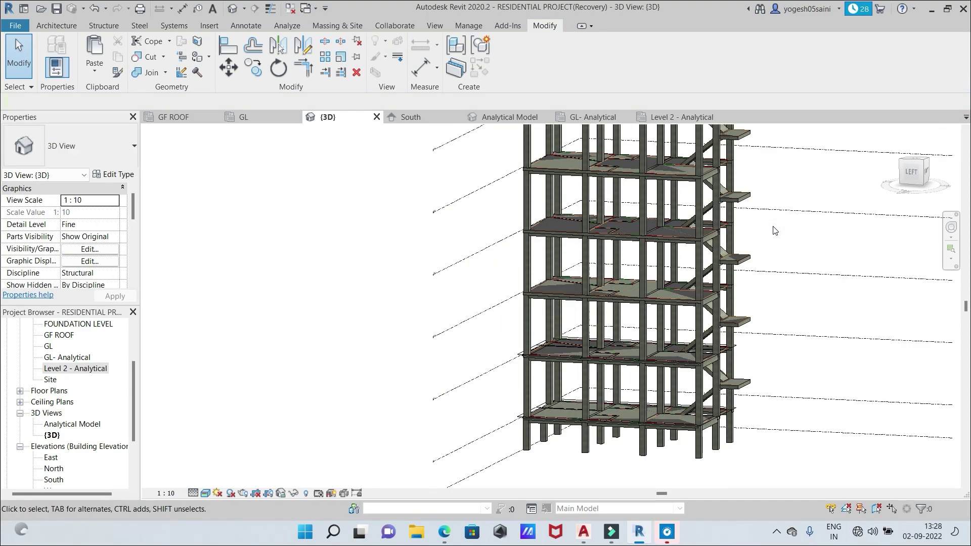
{"action": "scroll", "coordinate": [775, 230], "scroll_direction": "down", "scroll_amount": 1}
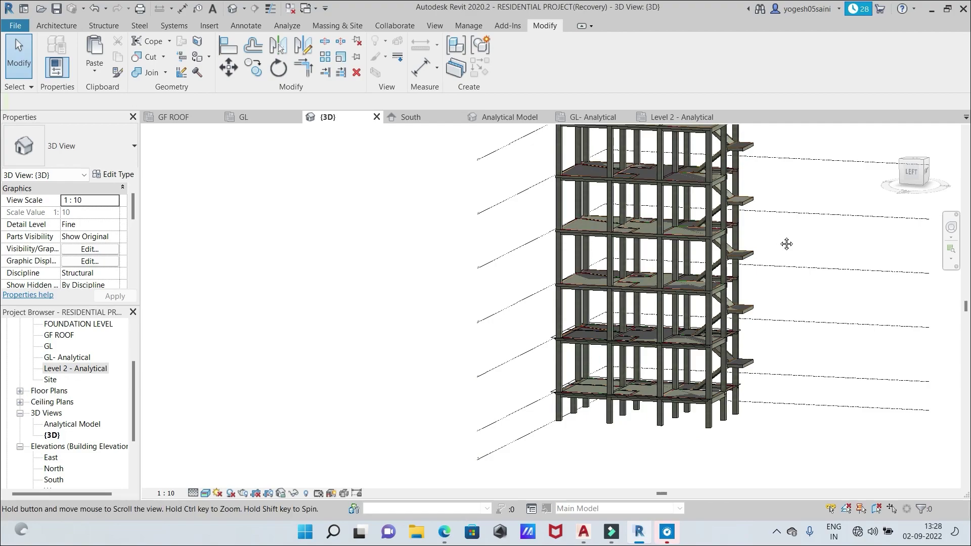
{"action": "middle_click_drag", "start_coordinate": [786, 243], "coordinate": [688, 233]}
{"action": "mouse_move", "coordinate": [862, 159]}
{"action": "middle_mouse_down", "text": "shift"}
{"action": "mouse_move", "coordinate": [866, 185]}
{"action": "mouse_move", "coordinate": [944, 184]}
{"action": "mouse_move", "coordinate": [936, 186]}
{"action": "middle_mouse_up", "text": "shift"}
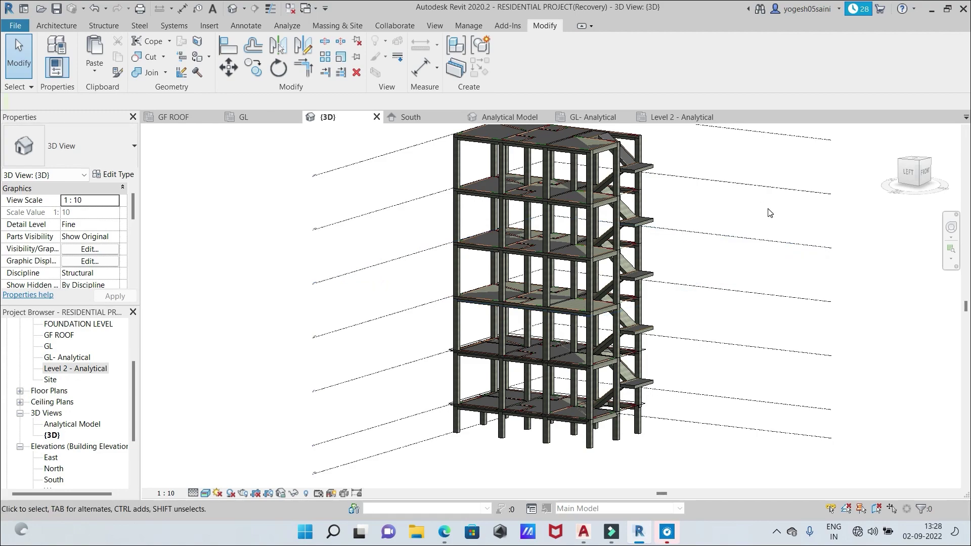
{"action": "scroll", "coordinate": [782, 225], "scroll_direction": "up", "scroll_amount": 1}
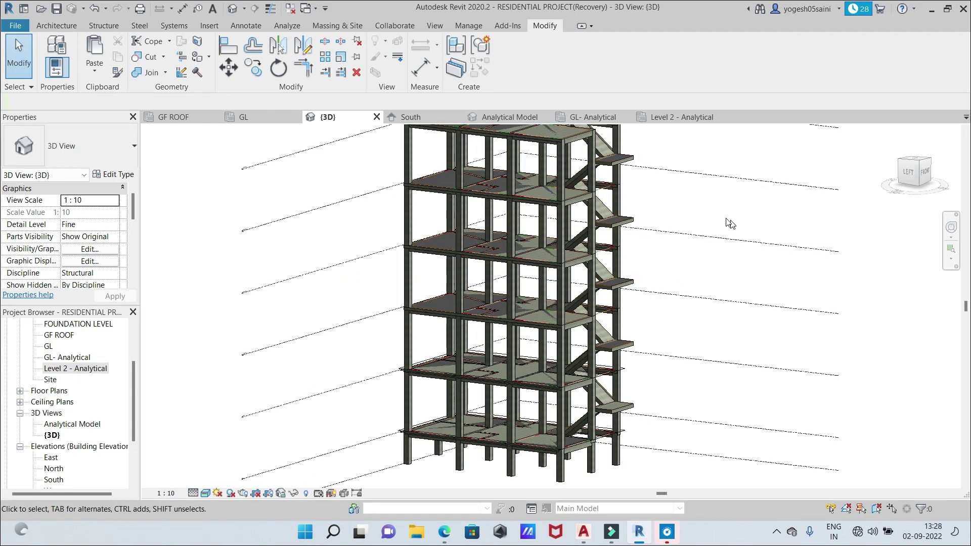
{"action": "scroll", "coordinate": [817, 234], "scroll_direction": "down", "scroll_amount": 2}
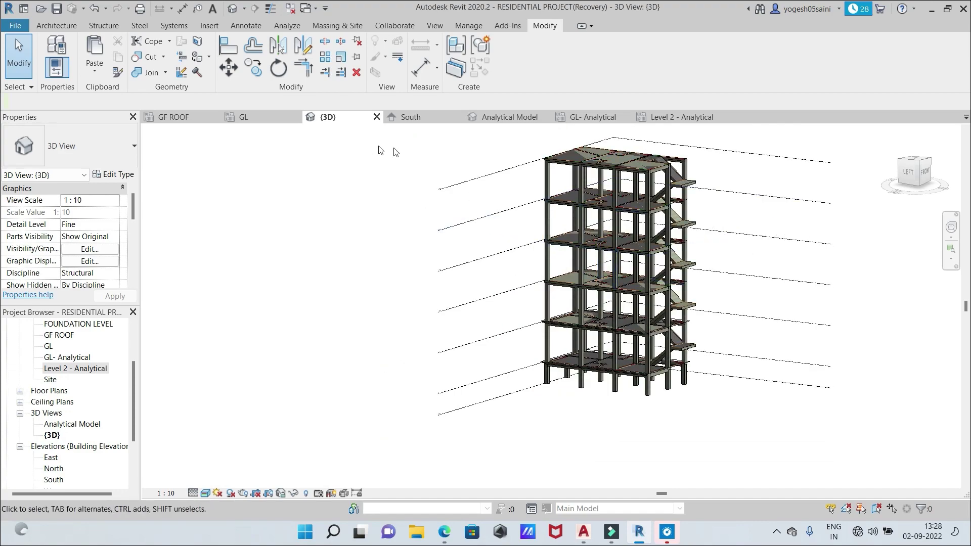
Examine the slabs, columns and stair flights of all storeys in the Analytical Model view
{"action": "left_click", "coordinate": [505, 121]}
{"action": "scroll", "coordinate": [821, 245], "scroll_direction": "down", "scroll_amount": 6}
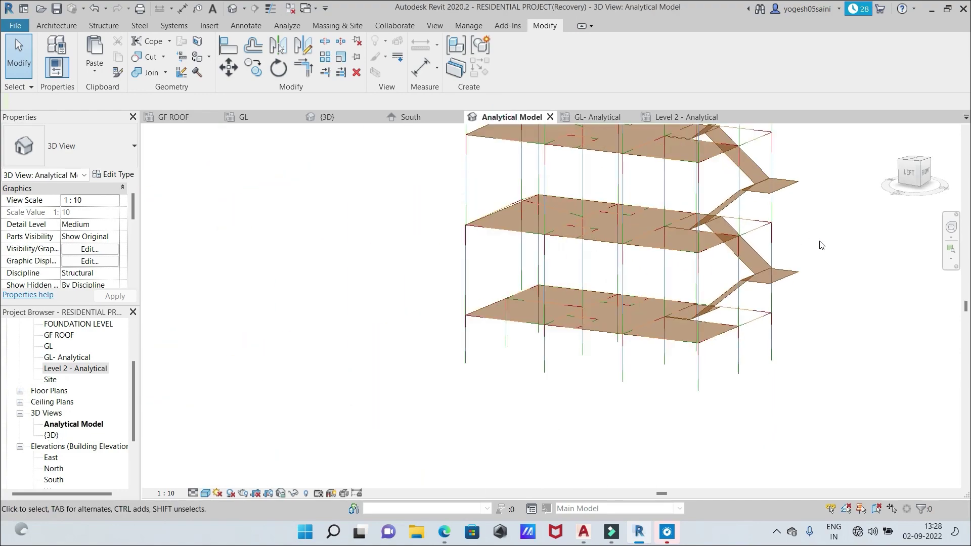
{"action": "middle_click_drag", "start_coordinate": [821, 246], "coordinate": [707, 338]}
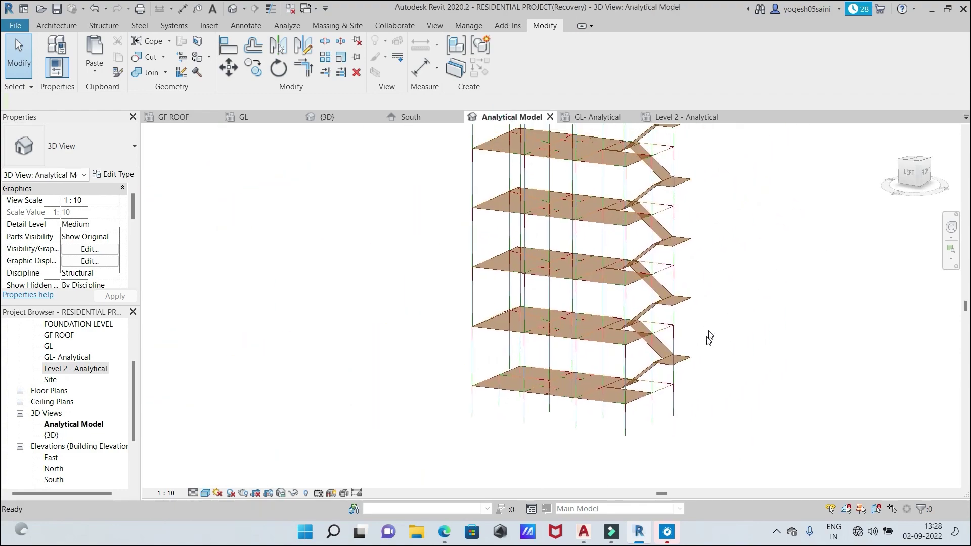
{"action": "scroll", "coordinate": [755, 275], "scroll_direction": "down", "scroll_amount": 3}
{"action": "middle_click_drag", "start_coordinate": [761, 278], "coordinate": [732, 308]}
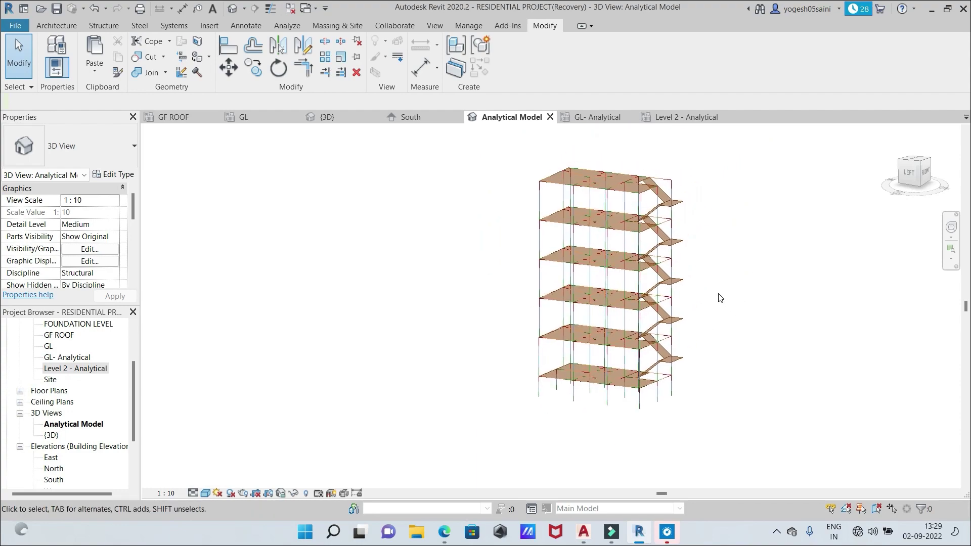
{"action": "scroll", "coordinate": [721, 297], "scroll_direction": "up", "scroll_amount": 5}
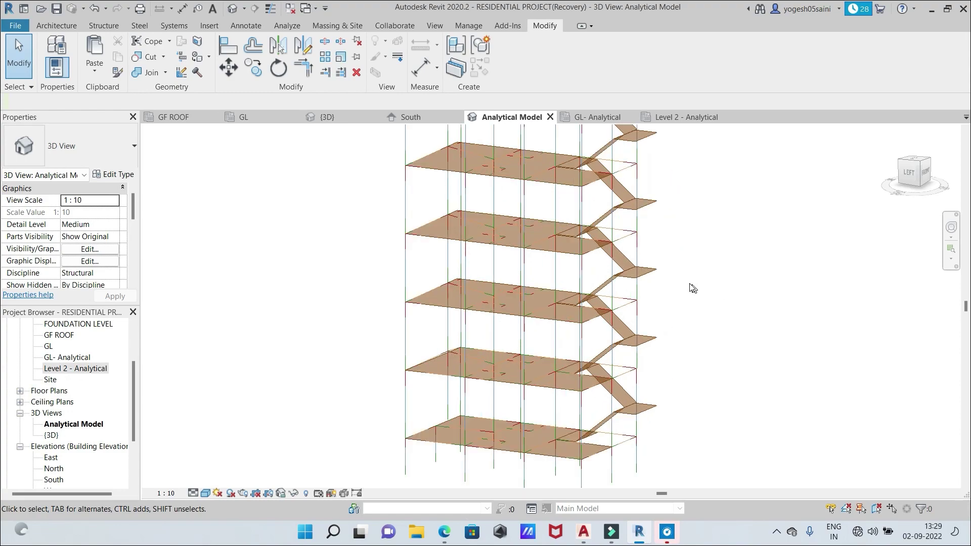
{"action": "scroll", "coordinate": [678, 271], "scroll_direction": "up", "scroll_amount": 3}
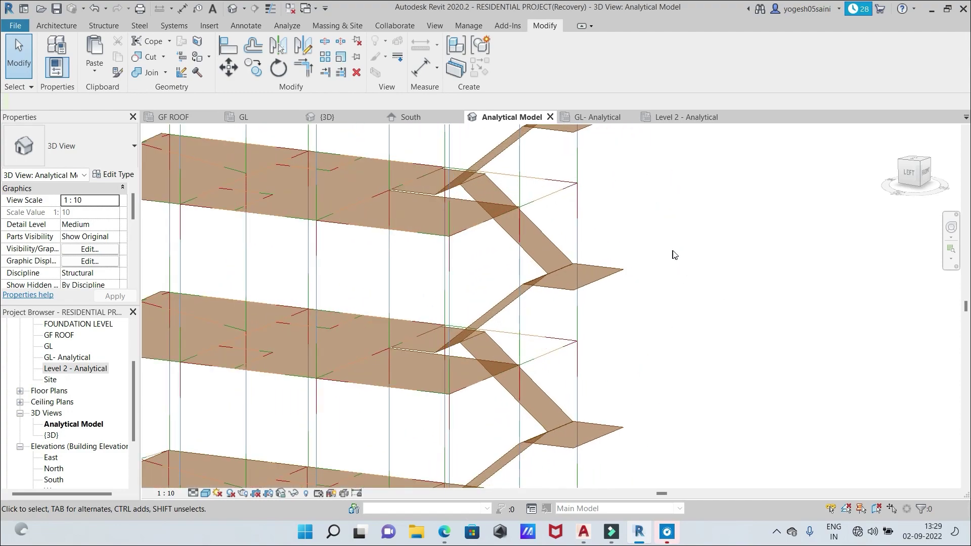
{"action": "middle_click_drag", "start_coordinate": [674, 254], "coordinate": [726, 317]}
{"action": "scroll", "coordinate": [739, 254], "scroll_direction": "down", "scroll_amount": 4}
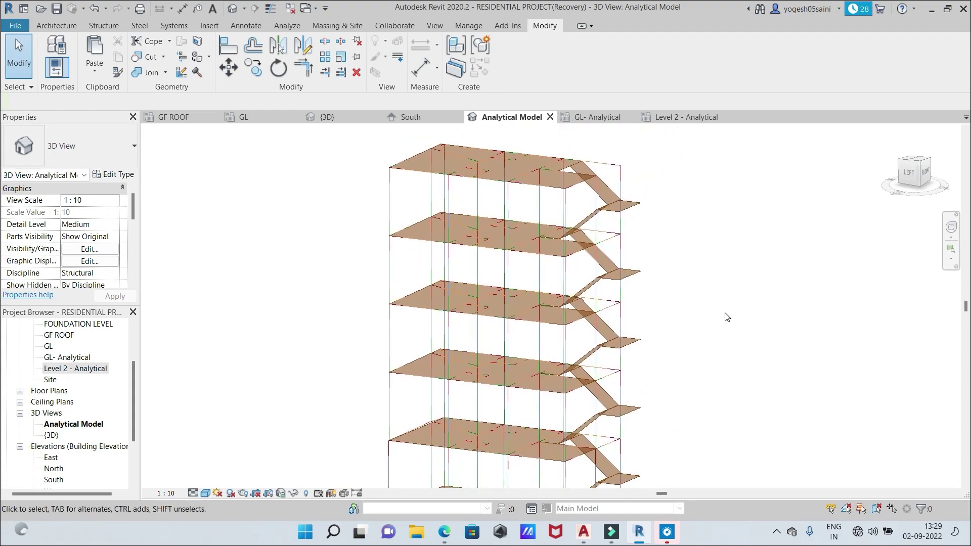
{"action": "scroll", "coordinate": [695, 282], "scroll_direction": "up", "scroll_amount": 1}
{"action": "scroll", "coordinate": [695, 282], "scroll_direction": "up", "scroll_amount": 1}
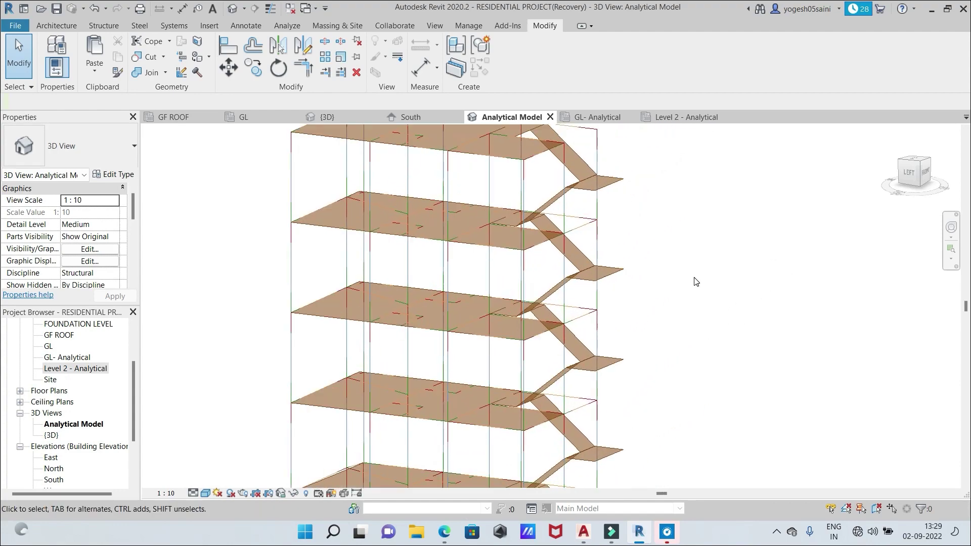
{"action": "scroll", "coordinate": [673, 282], "scroll_direction": "down", "scroll_amount": 3}
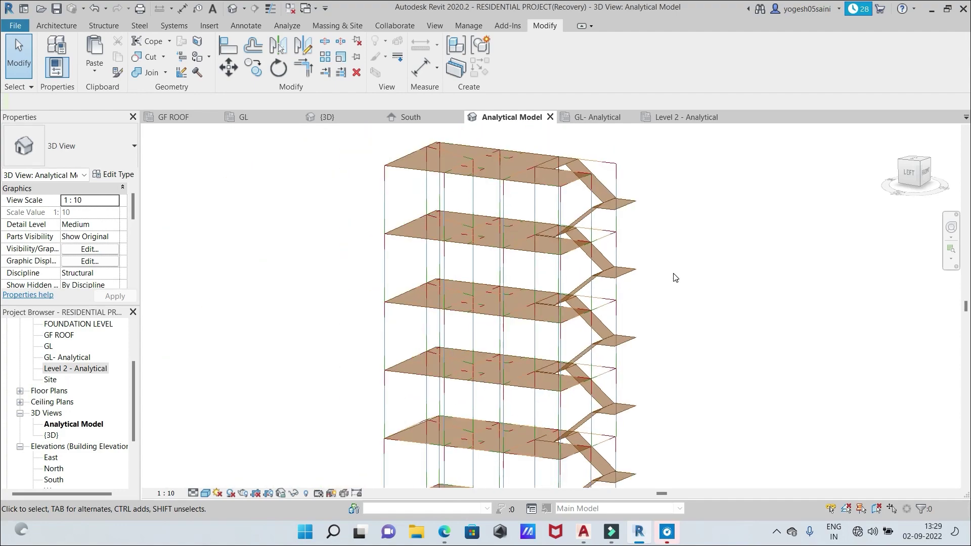
{"action": "middle_click_drag", "start_coordinate": [700, 296], "coordinate": [675, 265]}
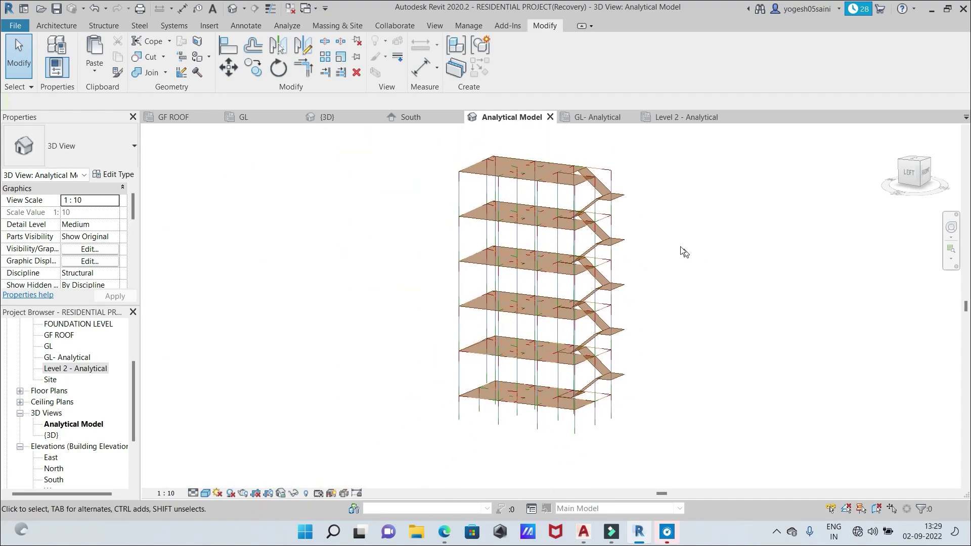
Return to the {3D} view and review the stair landings and the whole frame from the left-front corner
{"action": "left_click", "coordinate": [327, 118]}
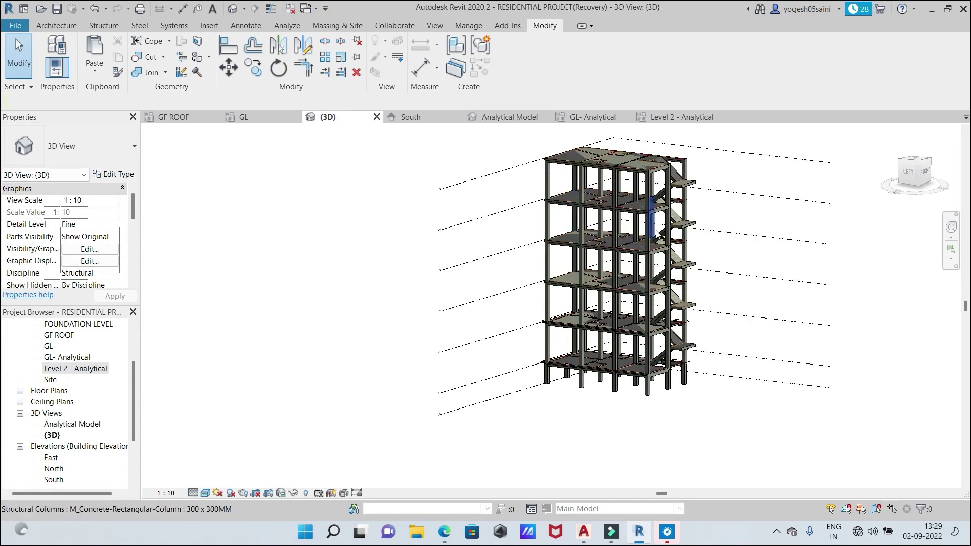
{"action": "scroll", "coordinate": [671, 231], "scroll_direction": "up", "scroll_amount": 5}
{"action": "scroll", "coordinate": [759, 210], "scroll_direction": "up", "scroll_amount": 2}
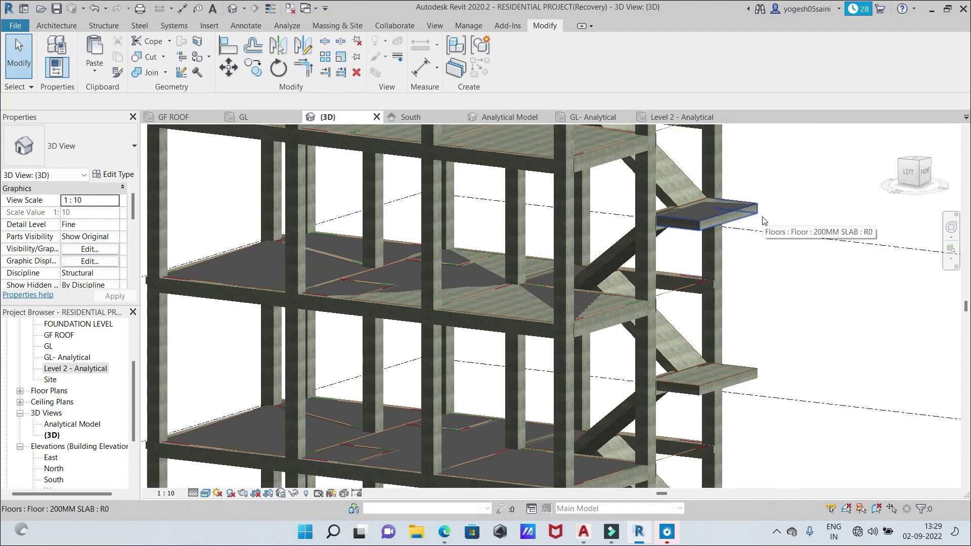
{"action": "scroll", "coordinate": [794, 293], "scroll_direction": "down", "scroll_amount": 2}
{"action": "scroll", "coordinate": [794, 293], "scroll_direction": "down", "scroll_amount": 5}
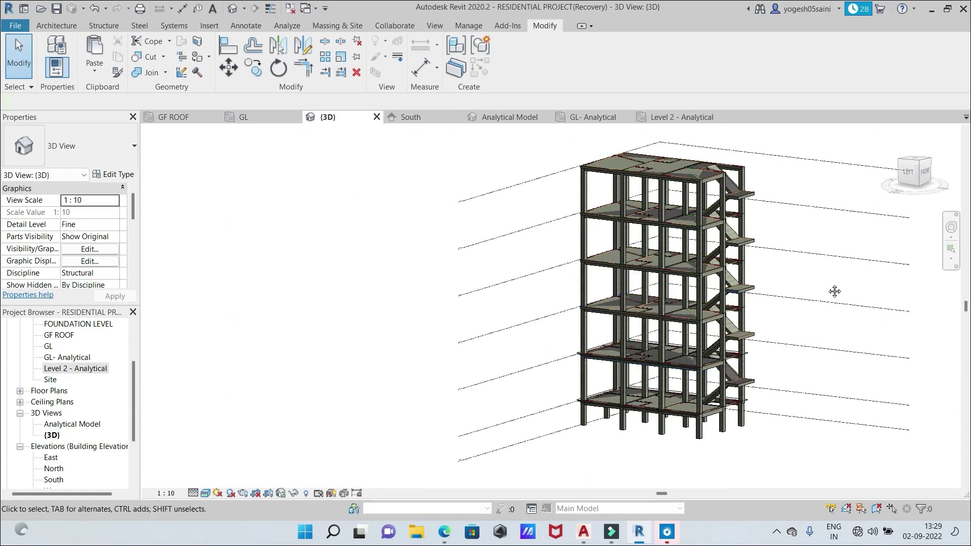
{"action": "middle_click_drag", "start_coordinate": [835, 290], "coordinate": [793, 306]}
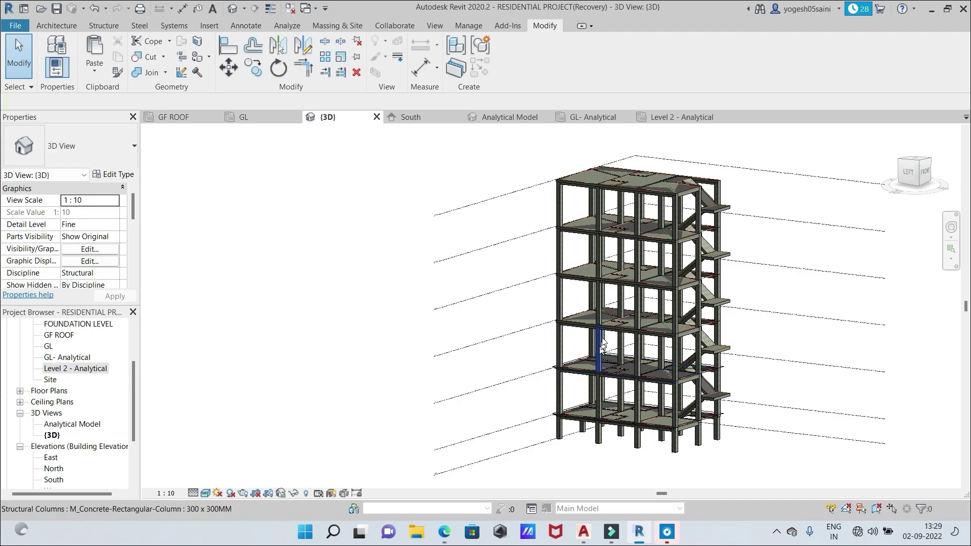
{"action": "left_click_drag", "start_coordinate": [906, 187], "coordinate": [920, 190]}
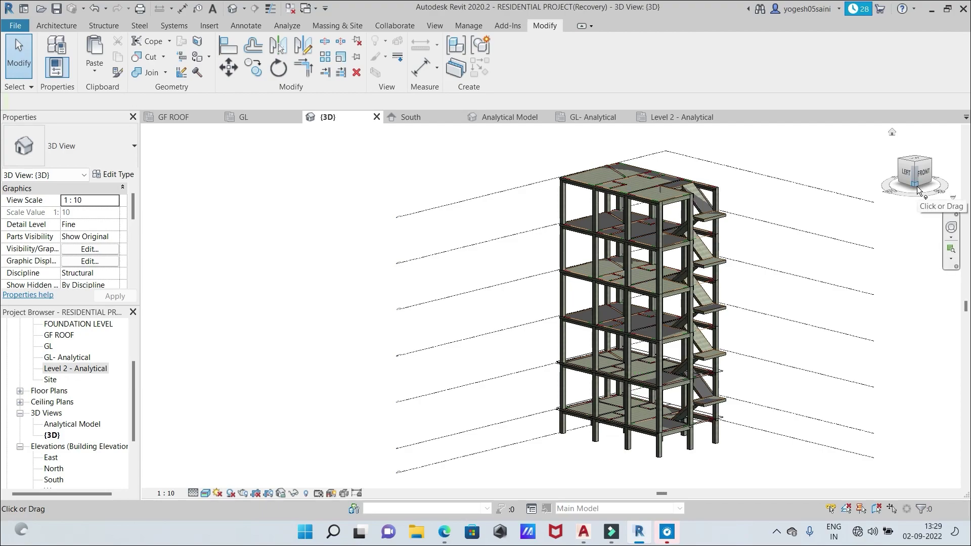
Inspect the multi-storey frame from the front and both front corners, closing in on the top slab and upper stair flights
{"action": "left_click", "coordinate": [919, 177]}
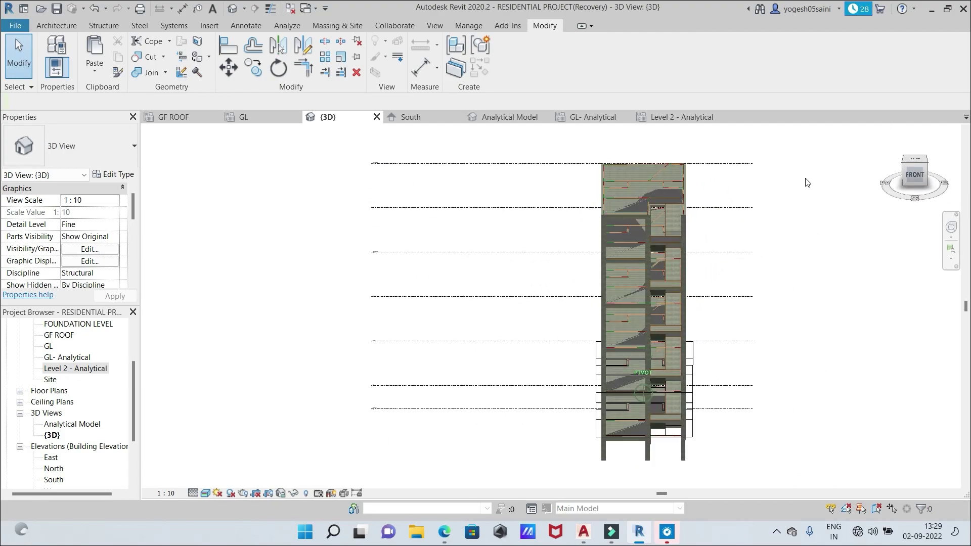
{"action": "mouse_move", "coordinate": [806, 182]}
{"action": "middle_mouse_down", "text": "shift"}
{"action": "mouse_move", "coordinate": [719, 177]}
{"action": "mouse_move", "coordinate": [733, 180]}
{"action": "middle_mouse_up", "text": "shift"}
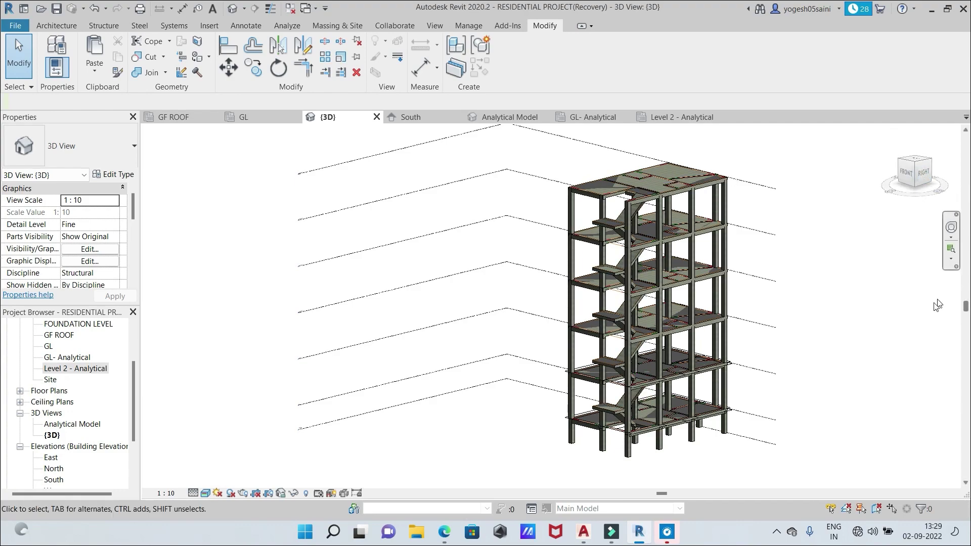
{"action": "scroll", "coordinate": [813, 365], "scroll_direction": "up", "scroll_amount": 2}
{"action": "scroll", "coordinate": [834, 327], "scroll_direction": "up", "scroll_amount": 3}
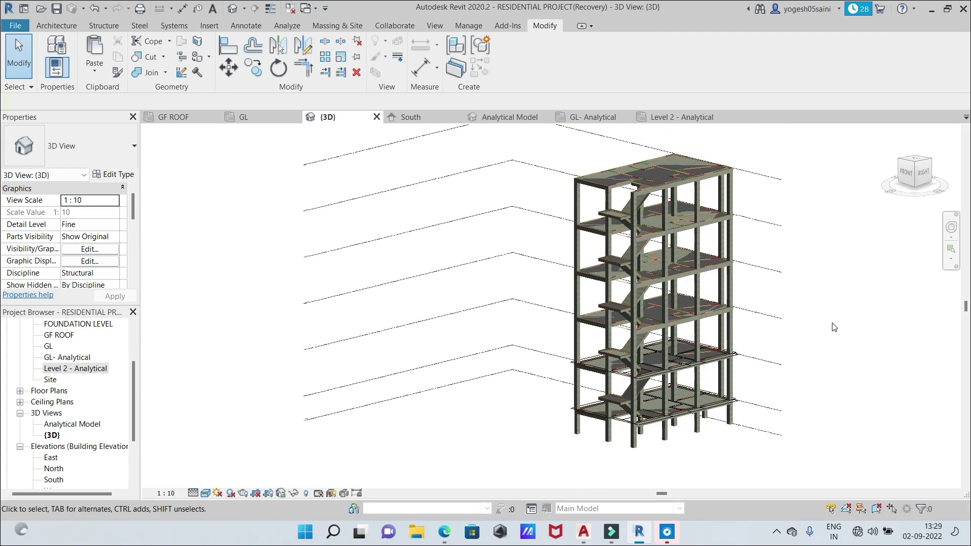
{"action": "scroll", "coordinate": [827, 326], "scroll_direction": "down", "scroll_amount": 1}
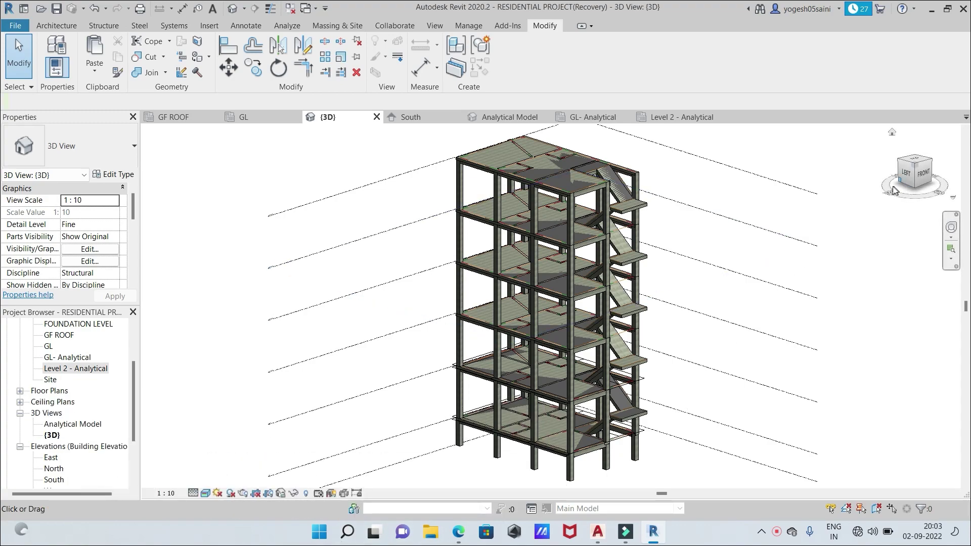
{"action": "left_click_drag", "start_coordinate": [891, 195], "coordinate": [918, 200]}
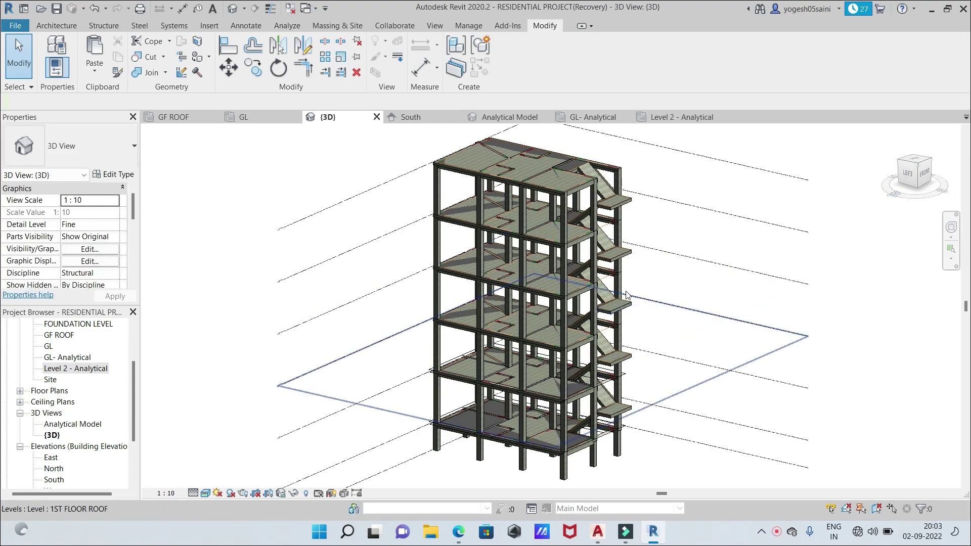
{"action": "scroll", "coordinate": [626, 248], "scroll_direction": "up", "scroll_amount": 5}
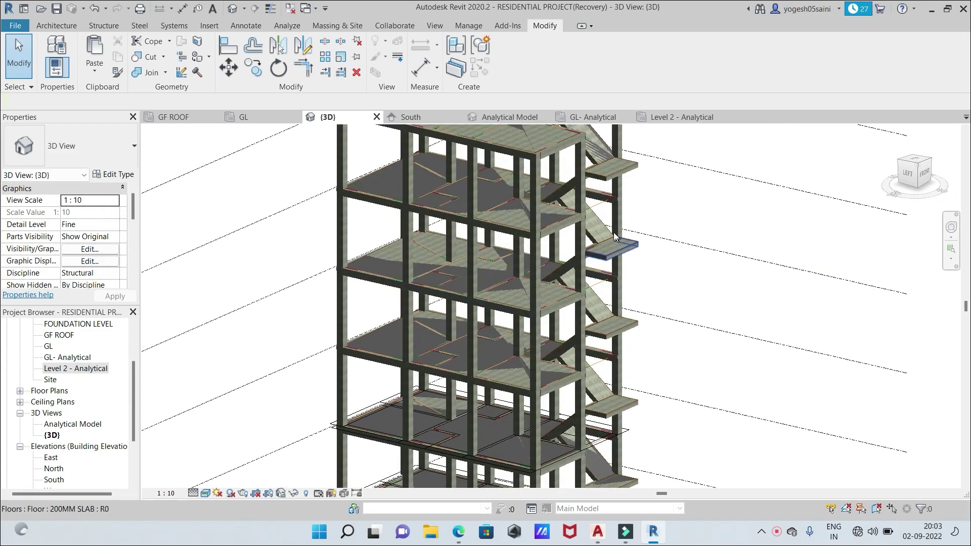
{"action": "middle_click_drag", "start_coordinate": [654, 182], "coordinate": [734, 386]}
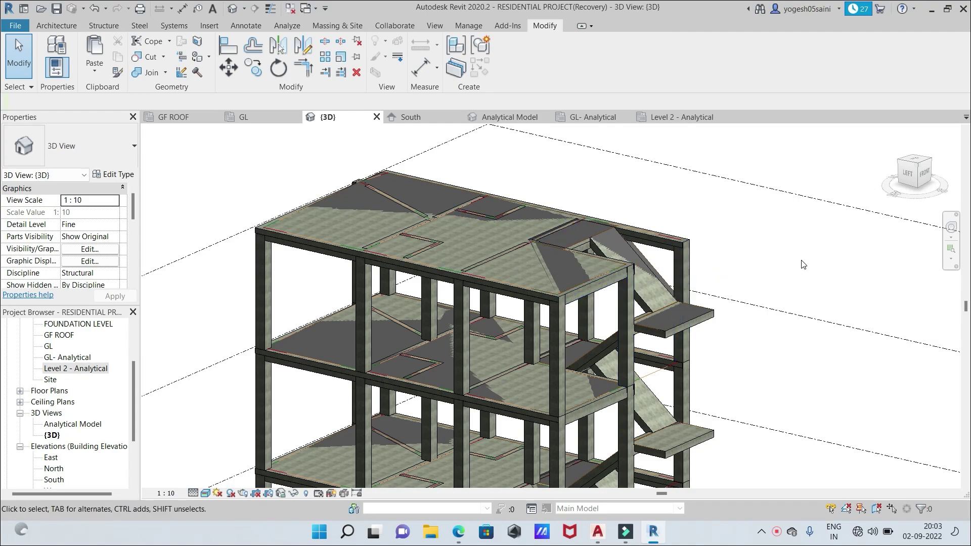
{"action": "scroll", "coordinate": [803, 264], "scroll_direction": "down", "scroll_amount": 1}
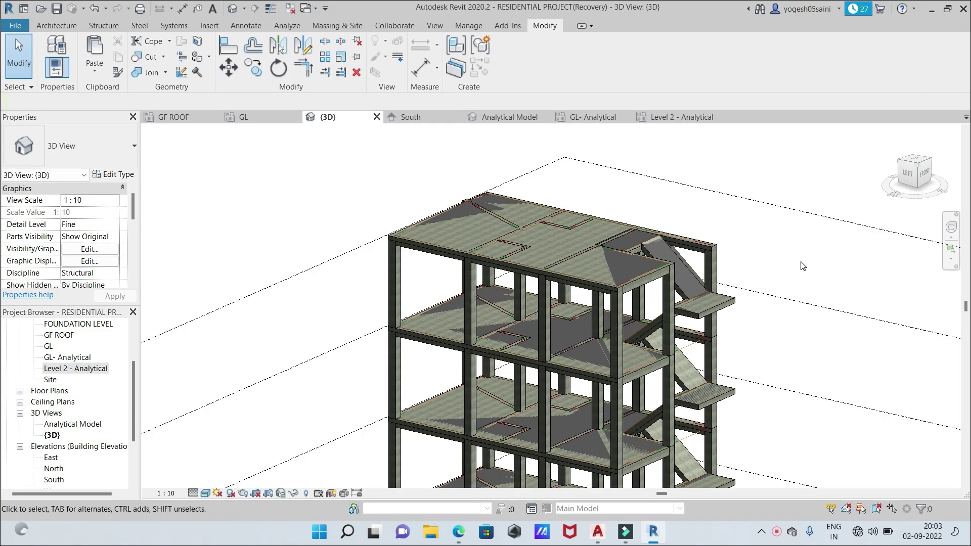
{"action": "middle_click_drag", "start_coordinate": [803, 264], "coordinate": [748, 283]}
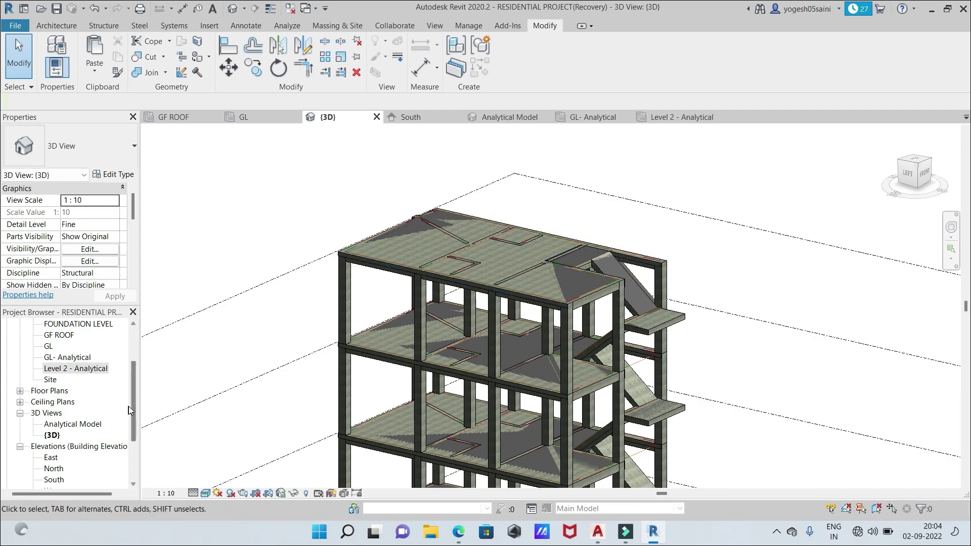
Open the South elevation and review the building's levels from FOUNDATION LEVEL up to 4TH FLOOR ROOF
{"action": "left_click_drag", "start_coordinate": [133, 411], "coordinate": [134, 438]}
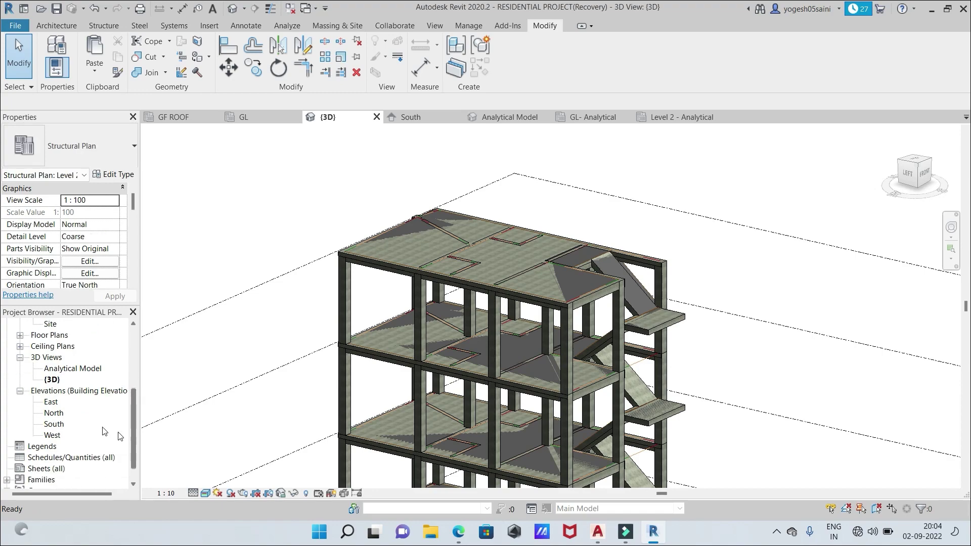
{"action": "left_click", "coordinate": [53, 423]}
{"action": "double_click", "coordinate": [54, 424]}
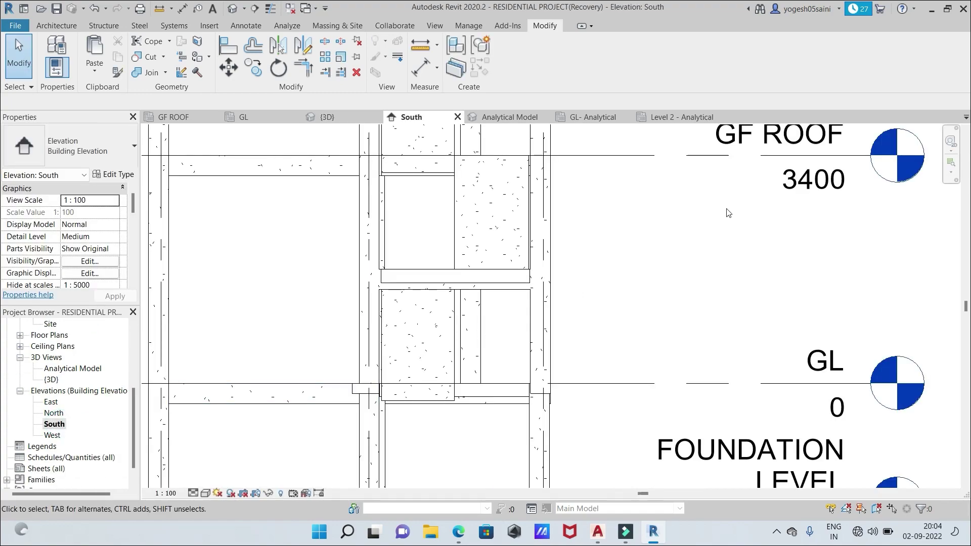
{"action": "scroll", "coordinate": [738, 207], "scroll_direction": "down", "scroll_amount": 3}
{"action": "middle_click_drag", "start_coordinate": [722, 265], "coordinate": [689, 327]}
{"action": "scroll", "coordinate": [689, 328], "scroll_direction": "down", "scroll_amount": 1}
{"action": "scroll", "coordinate": [675, 279], "scroll_direction": "down", "scroll_amount": 2}
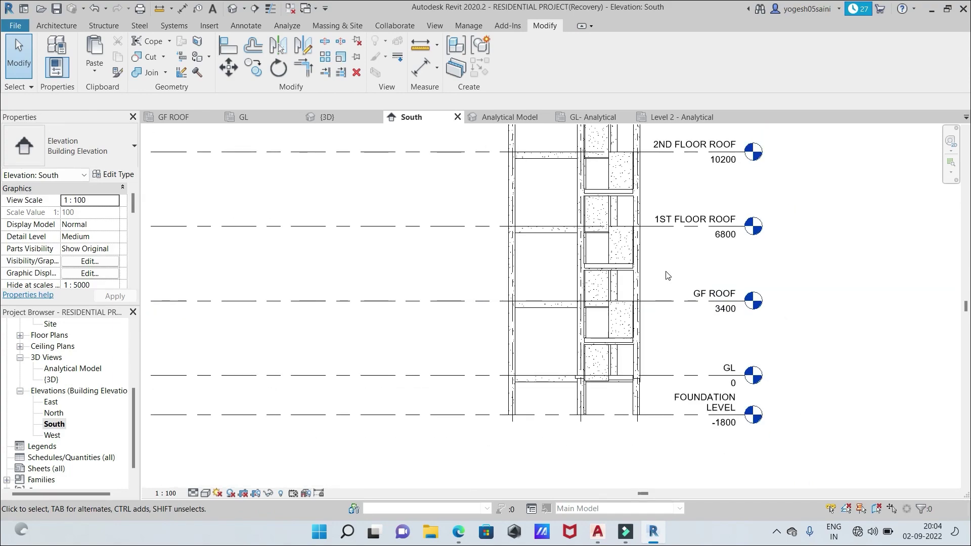
{"action": "scroll", "coordinate": [667, 276], "scroll_direction": "down", "scroll_amount": 4}
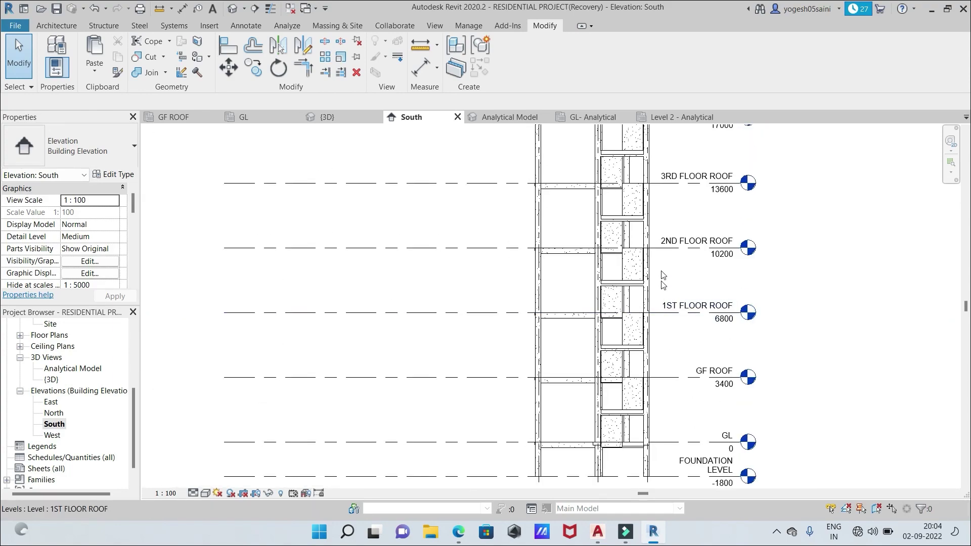
{"action": "scroll", "coordinate": [664, 263], "scroll_direction": "down", "scroll_amount": 2}
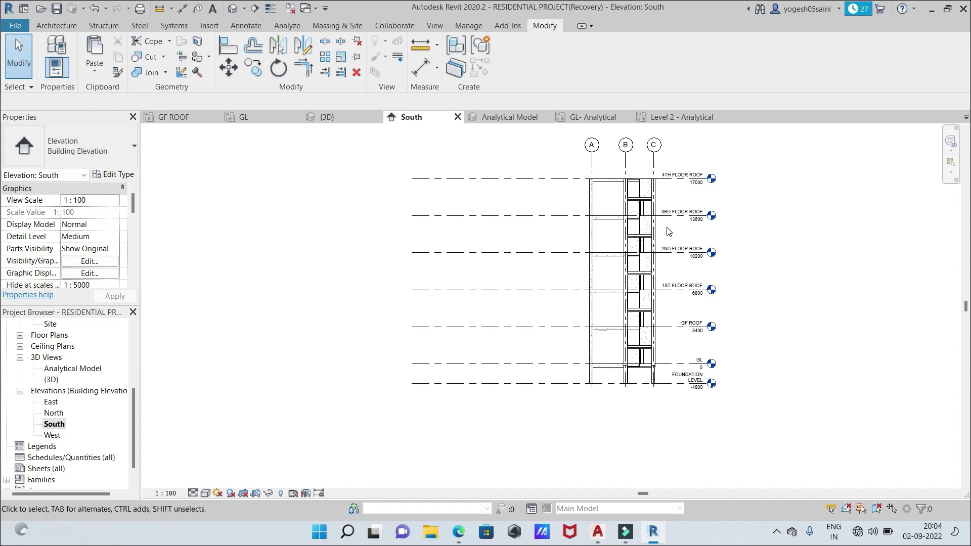
{"action": "scroll", "coordinate": [669, 232], "scroll_direction": "up", "scroll_amount": 1}
{"action": "middle_click_drag", "start_coordinate": [665, 228], "coordinate": [660, 291]}
{"action": "scroll", "coordinate": [658, 283], "scroll_direction": "up", "scroll_amount": 2}
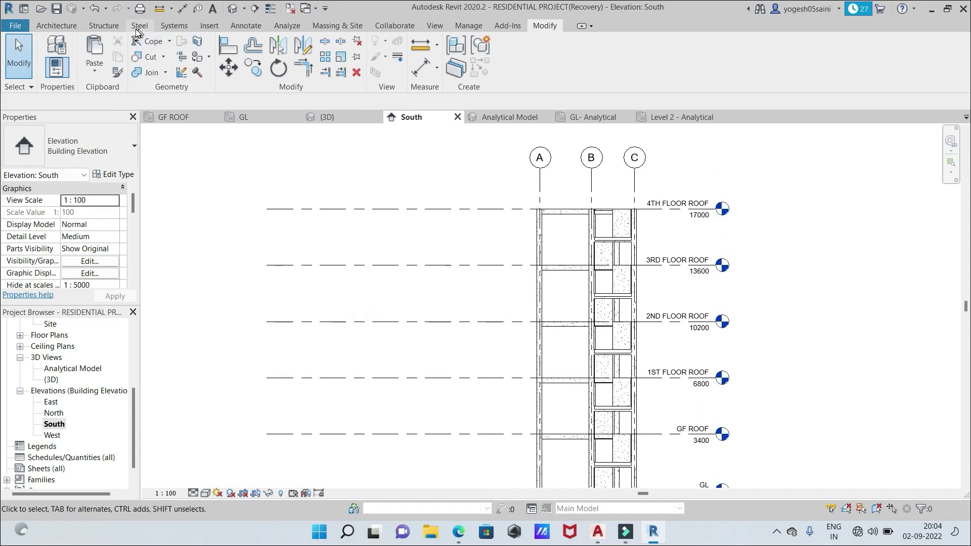
Create a new level with Pick Lines at a 3000 offset above 4TH FLOOR ROOF
{"action": "left_click", "coordinate": [104, 26]}
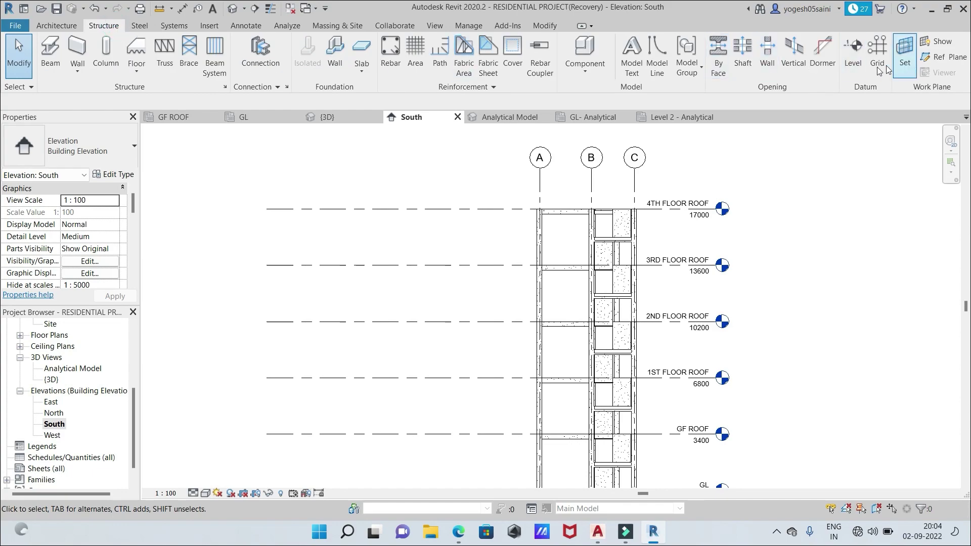
{"action": "left_click", "coordinate": [851, 68]}
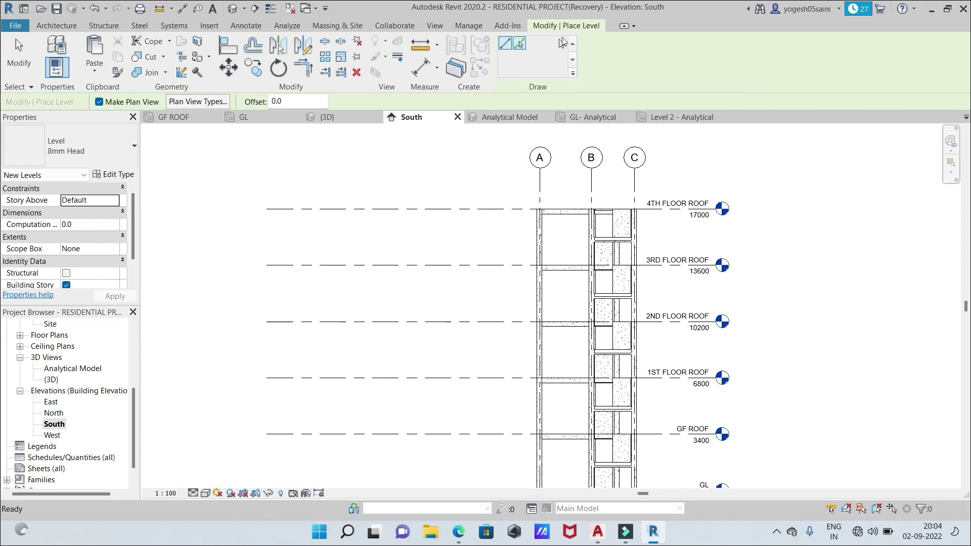
{"action": "left_click", "coordinate": [518, 44]}
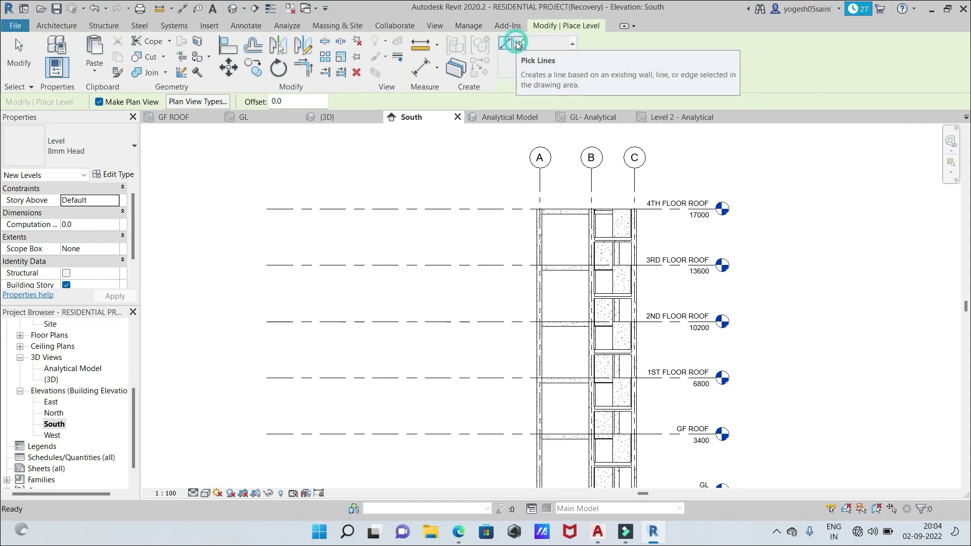
{"action": "left_click", "coordinate": [276, 101]}
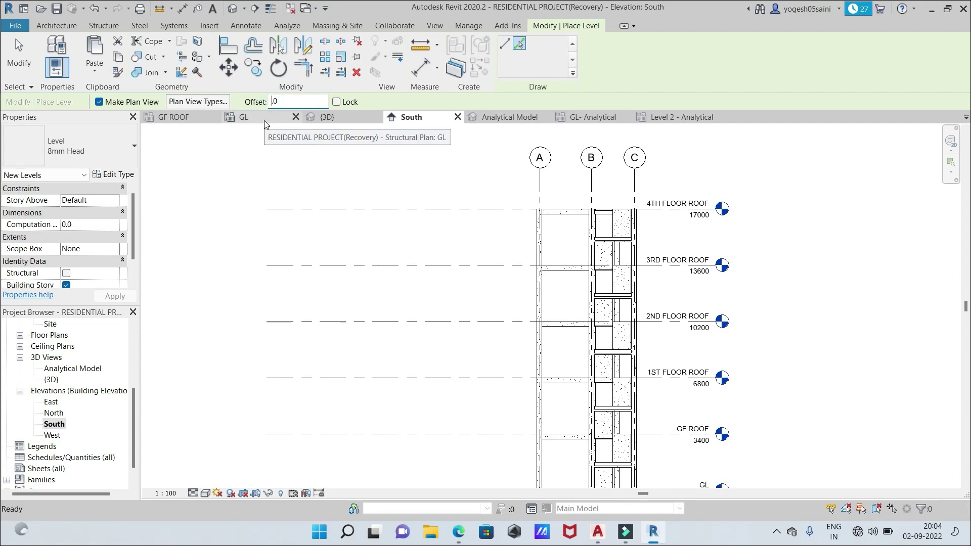
{"action": "type", "text": "30000"}
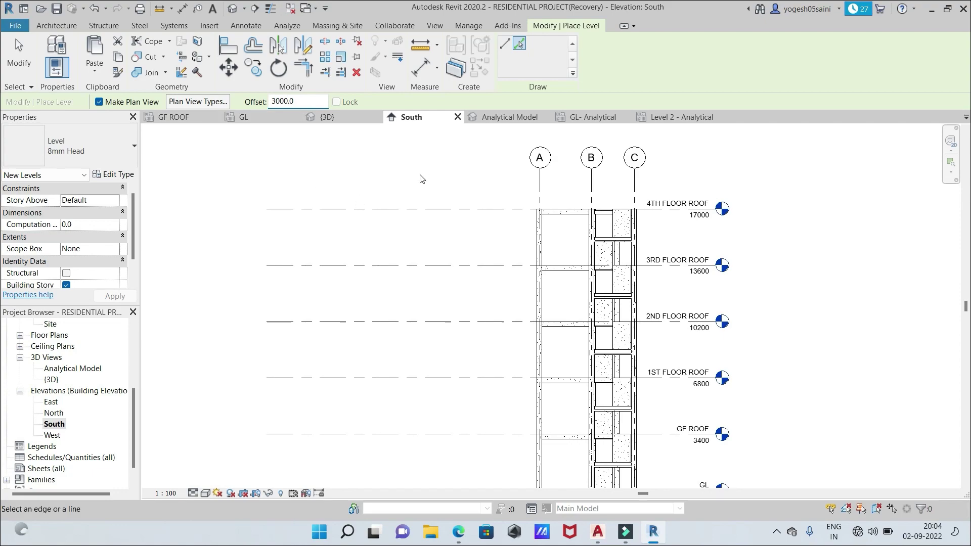
{"action": "left_click", "coordinate": [416, 209]}
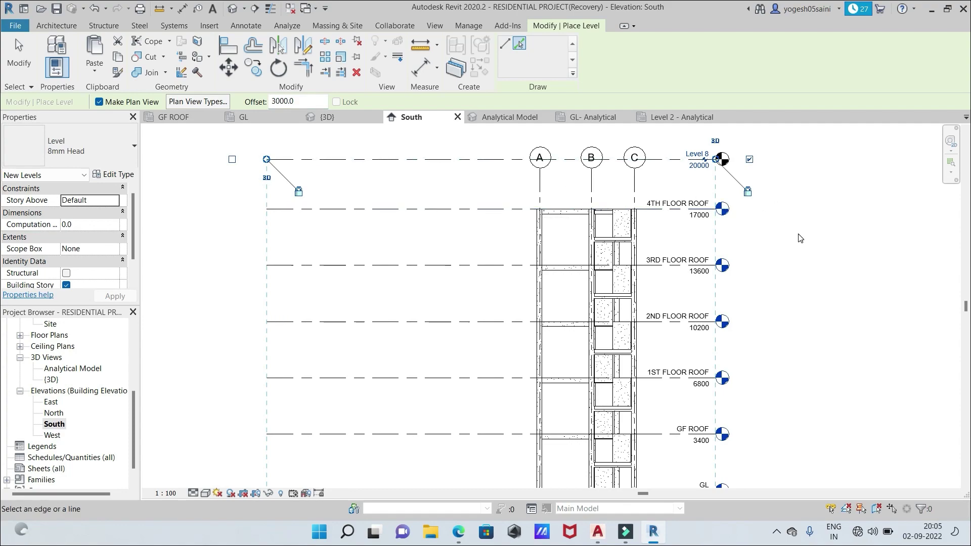
Rename the new level above 4TH FLOOR ROOF as TOP OF STAIR, including its corresponding views, and finish placing levels
{"action": "scroll", "coordinate": [797, 235], "scroll_direction": "up", "scroll_amount": 2}
{"action": "middle_click_drag", "start_coordinate": [792, 245], "coordinate": [787, 353]}
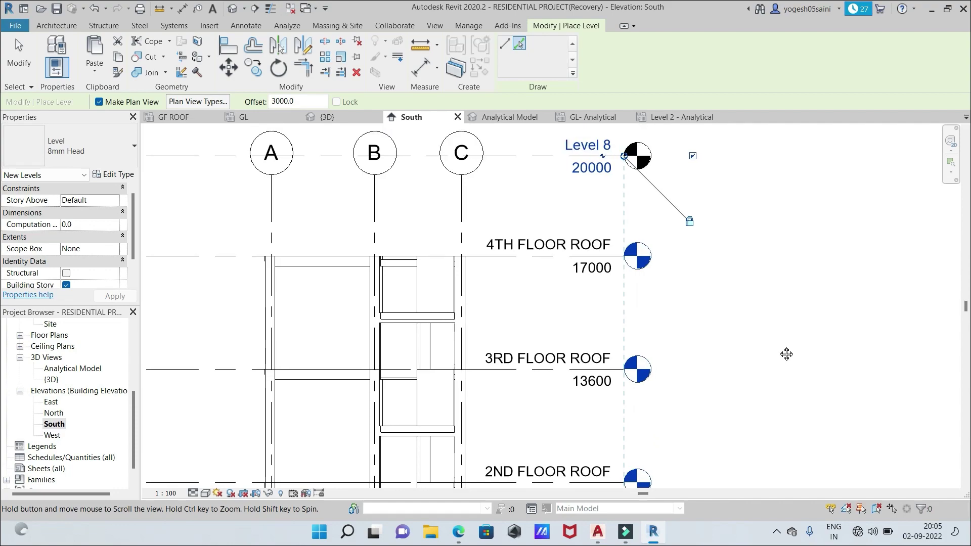
{"action": "scroll", "coordinate": [787, 353], "scroll_direction": "up", "scroll_amount": 2}
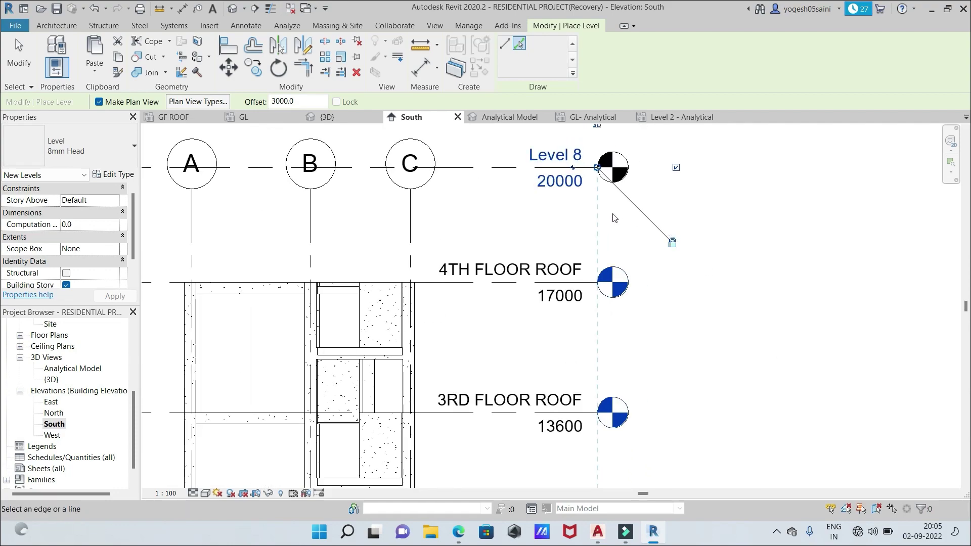
{"action": "scroll", "coordinate": [562, 194], "scroll_direction": "down", "scroll_amount": 2}
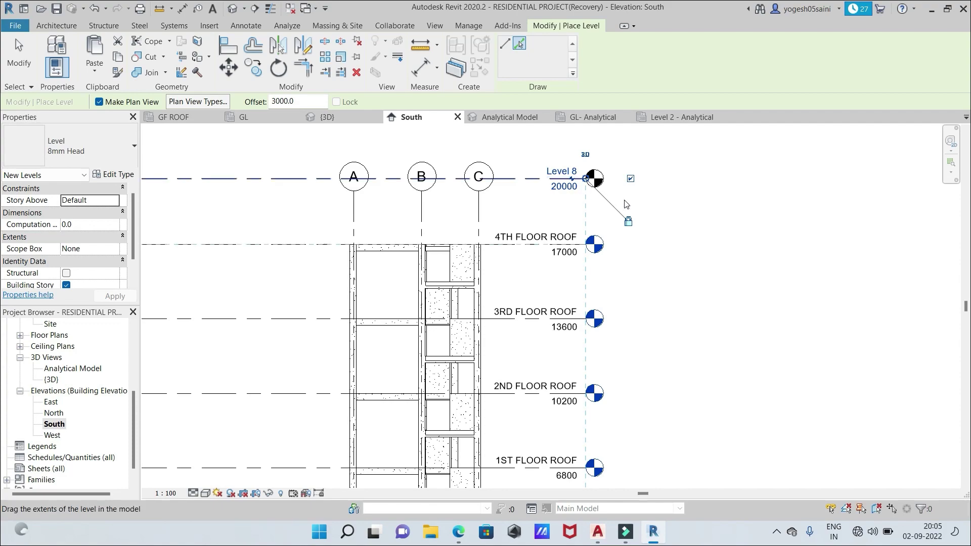
{"action": "scroll", "coordinate": [729, 235], "scroll_direction": "up", "scroll_amount": 1}
{"action": "middle_click_drag", "start_coordinate": [729, 236], "coordinate": [763, 359]}
{"action": "scroll", "coordinate": [742, 303], "scroll_direction": "up", "scroll_amount": 3}
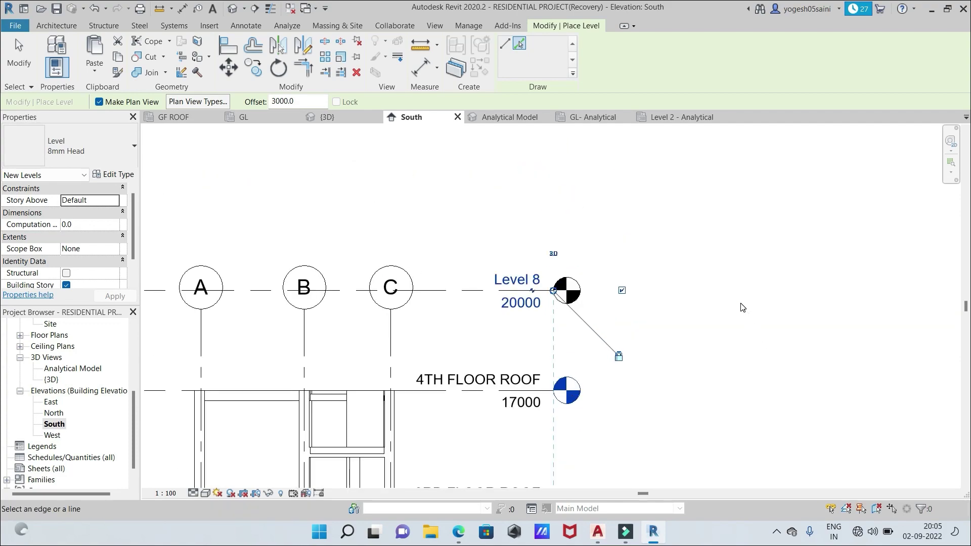
{"action": "left_click", "coordinate": [479, 275]}
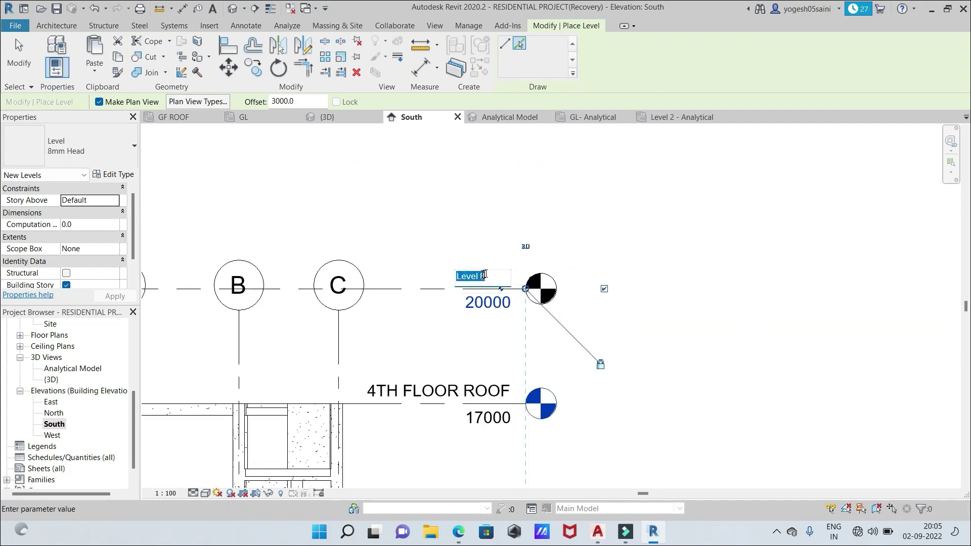
{"action": "left_click", "coordinate": [490, 273]}
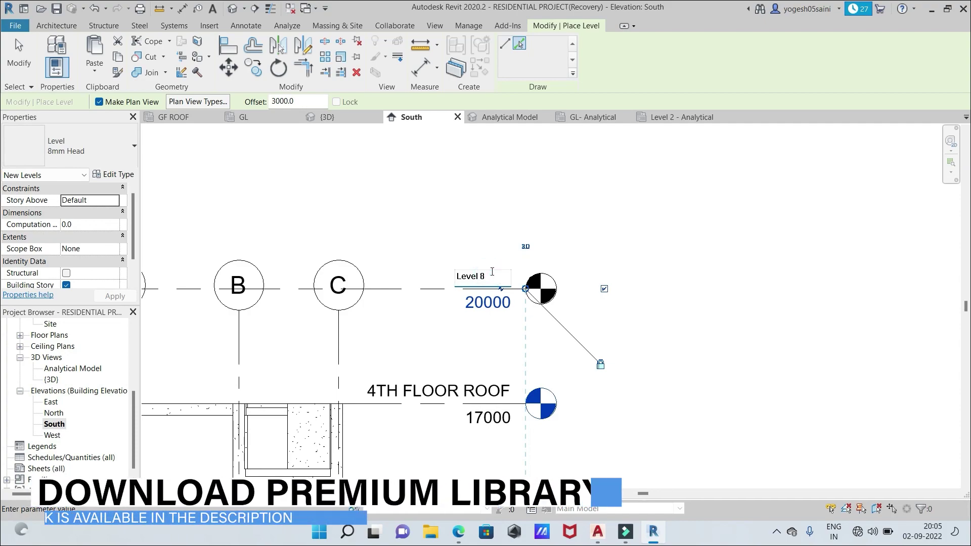
{"action": "key", "text": "BackSpace"}
{"action": "key", "text": "BackSpace"}
{"action": "key", "text": "BackSpace"}
{"action": "key", "text": "BackSpace"}
{"action": "key", "text": "BackSpace"}
{"action": "key", "text": "BackSpace"}
{"action": "key", "text": "BackSpace"}
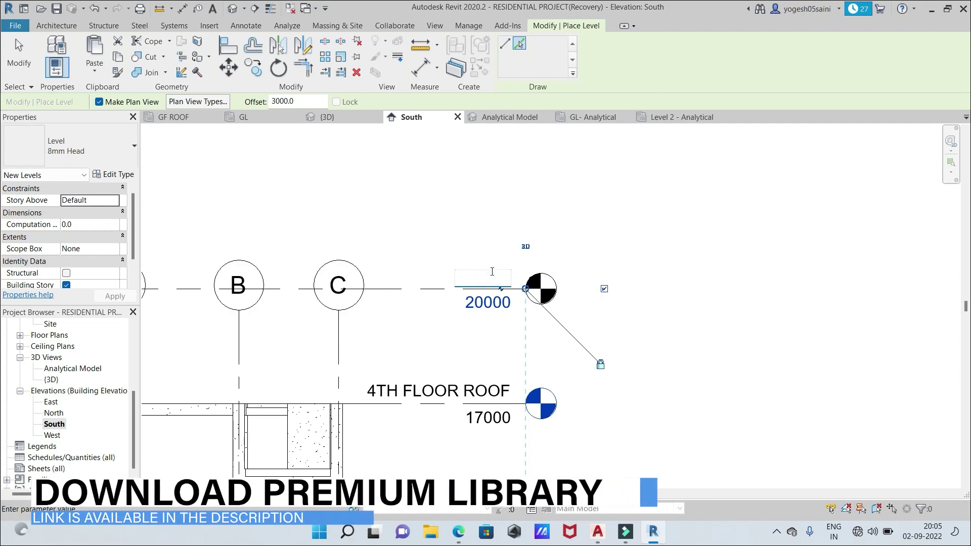
{"action": "type", "text": "TOP OF ST"}
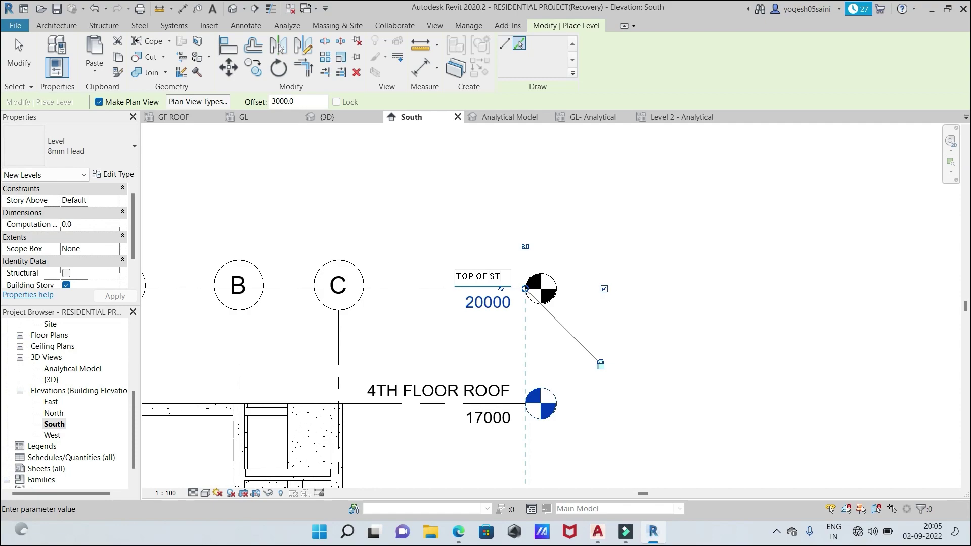
{"action": "type", "text": "R"}
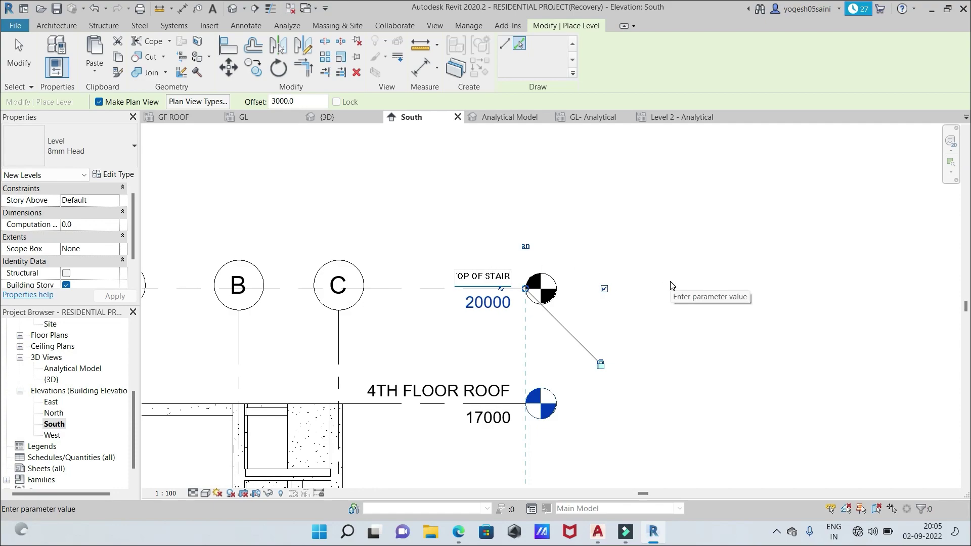
{"action": "key", "text": "Return"}
{"action": "left_click", "coordinate": [545, 268]}
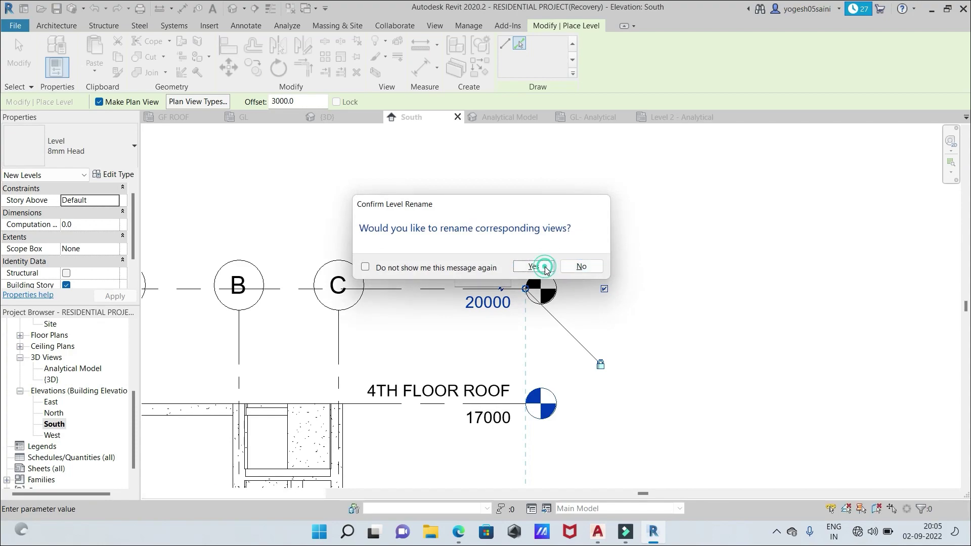
{"action": "scroll", "coordinate": [615, 243], "scroll_direction": "down", "scroll_amount": 2}
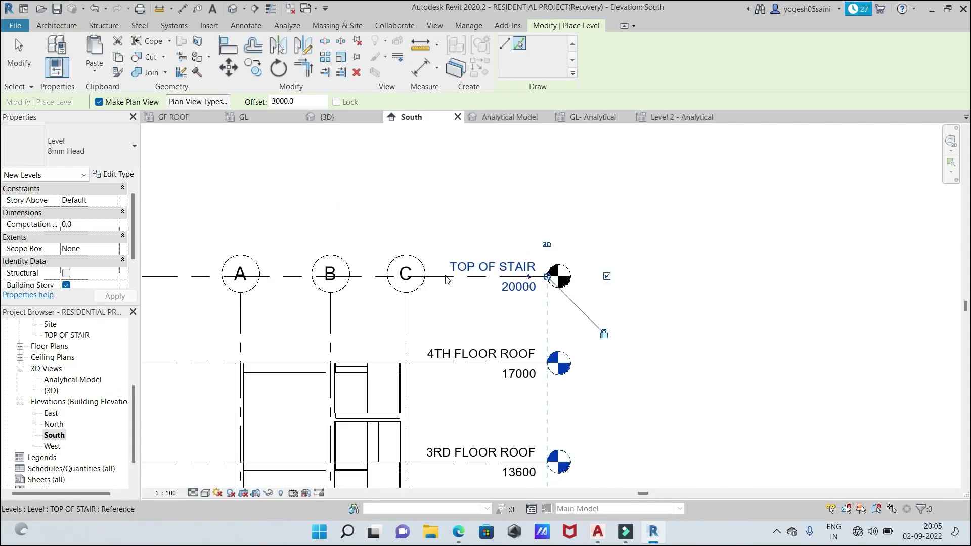
{"action": "scroll", "coordinate": [694, 262], "scroll_direction": "down", "scroll_amount": 3}
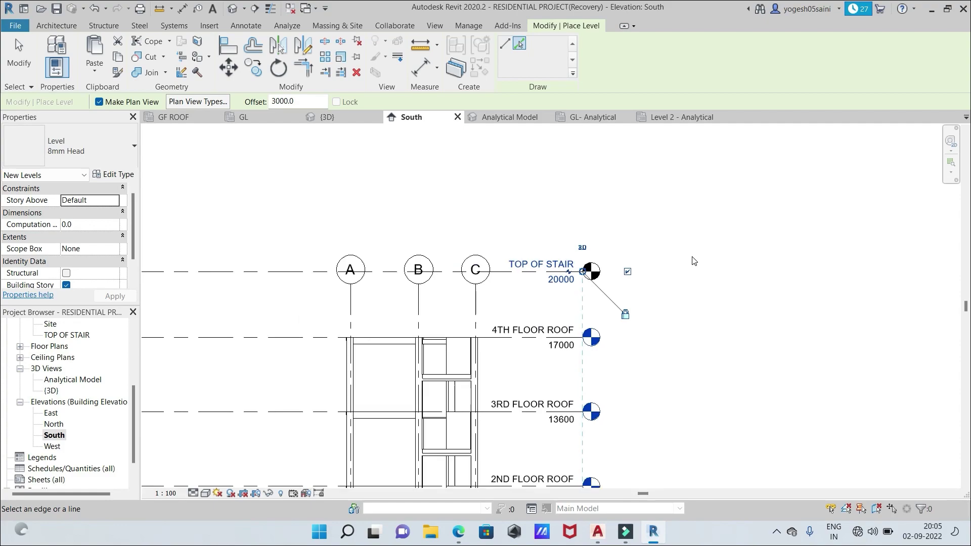
{"action": "key", "text": "Escape"}
{"action": "key", "text": "Escape"}
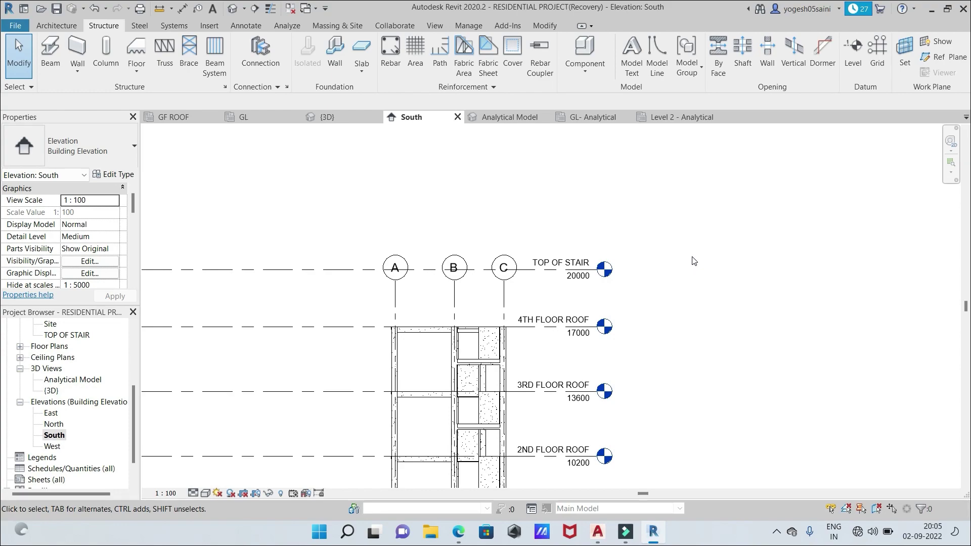
{"action": "scroll", "coordinate": [694, 262], "scroll_direction": "down", "scroll_amount": 1}
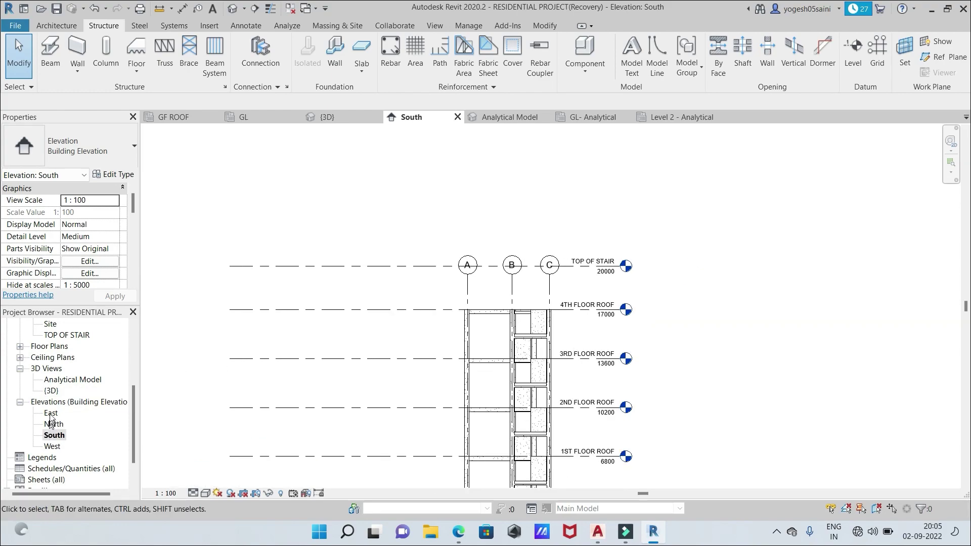
Open the TOP OF STAIR structural plan and examine the area around grids A to C and 1 to 5
{"action": "left_click_drag", "start_coordinate": [135, 411], "coordinate": [135, 394]}
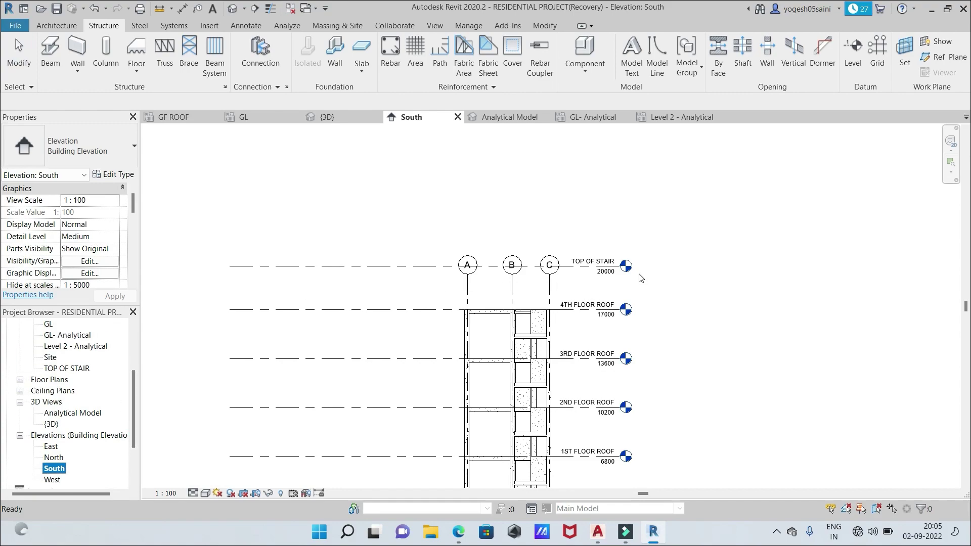
{"action": "double_click", "coordinate": [52, 371]}
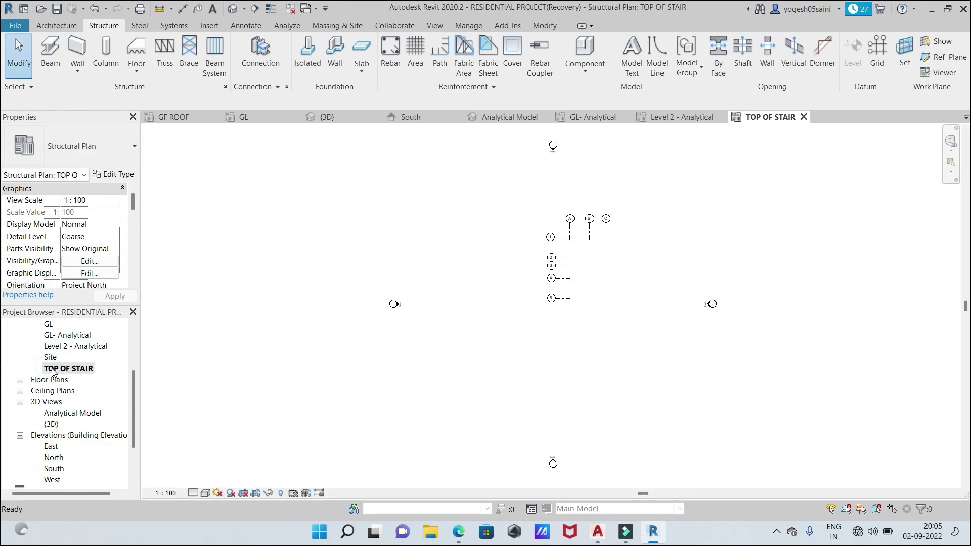
{"action": "scroll", "coordinate": [639, 295], "scroll_direction": "up", "scroll_amount": 5}
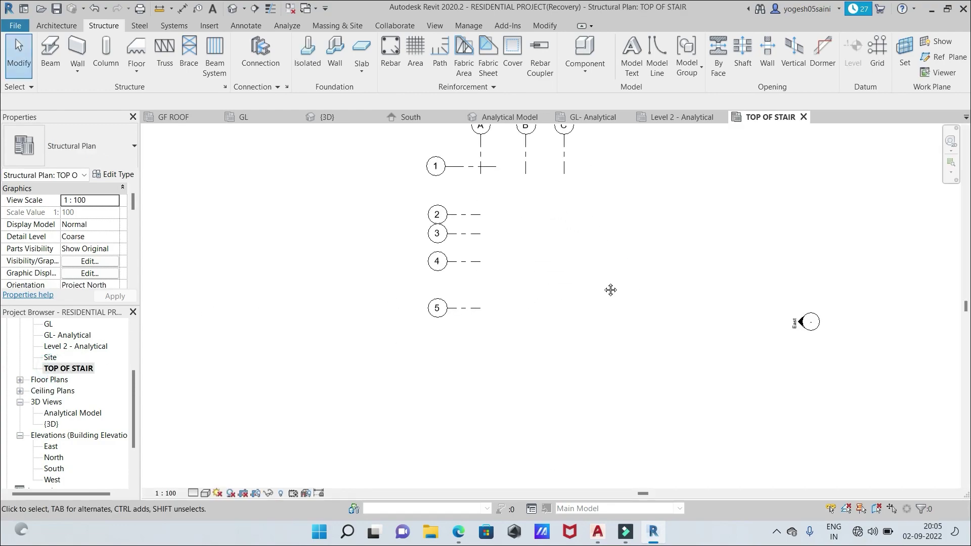
{"action": "middle_click_drag", "start_coordinate": [609, 288], "coordinate": [610, 399]}
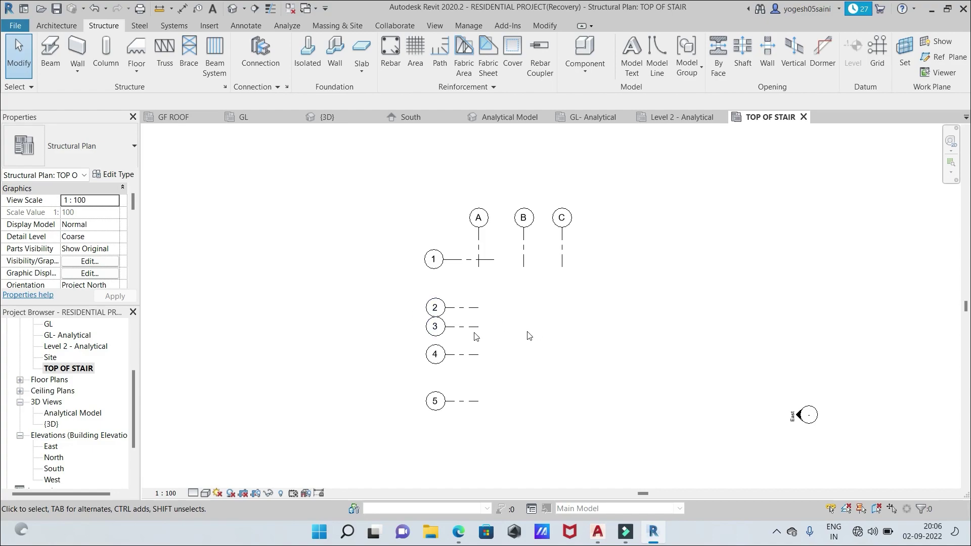
In the 3D view, set the top level of the top-storey stair column near grids B and 5 to TOP OF STAIR
{"action": "left_click", "coordinate": [336, 115]}
{"action": "scroll", "coordinate": [687, 261], "scroll_direction": "up", "scroll_amount": 2}
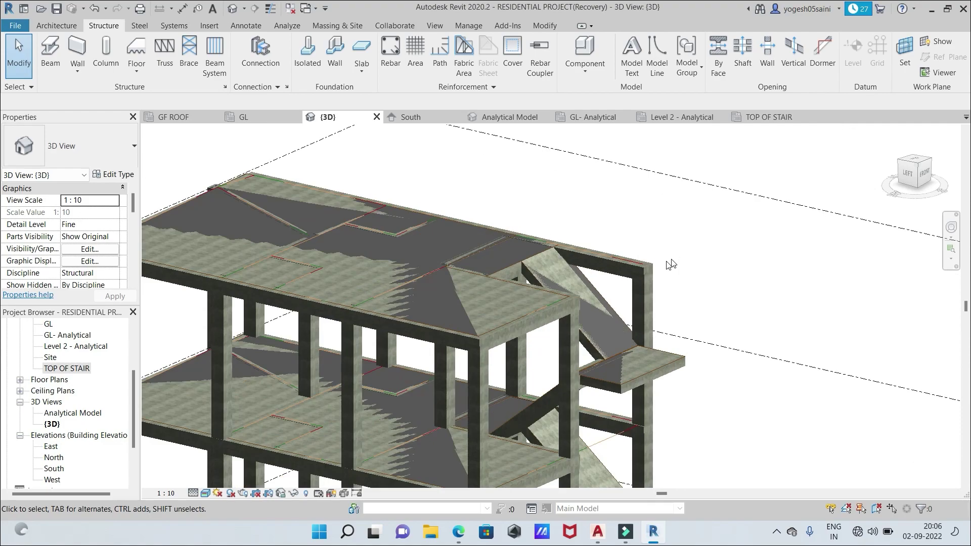
{"action": "scroll", "coordinate": [578, 299], "scroll_direction": "up", "scroll_amount": 1}
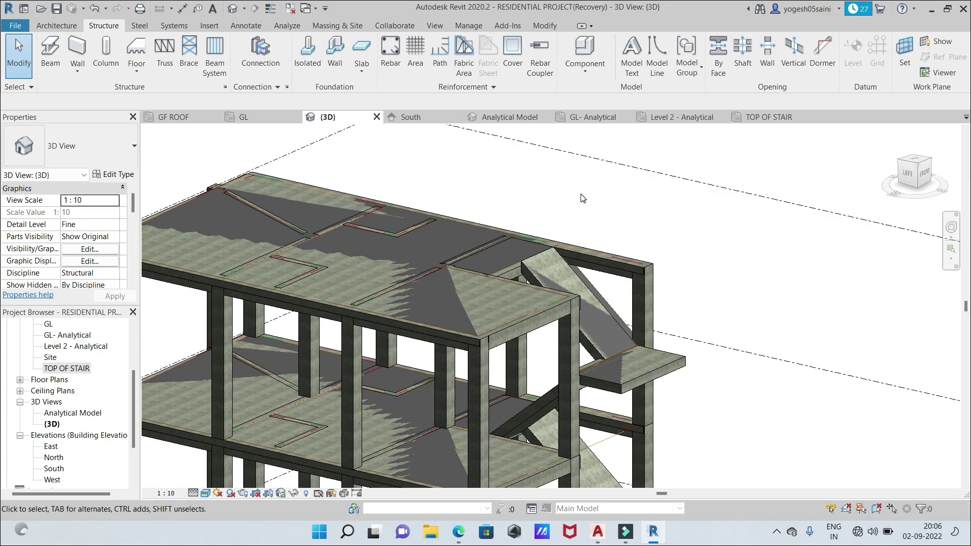
{"action": "middle_click_drag", "start_coordinate": [754, 317], "coordinate": [685, 262]}
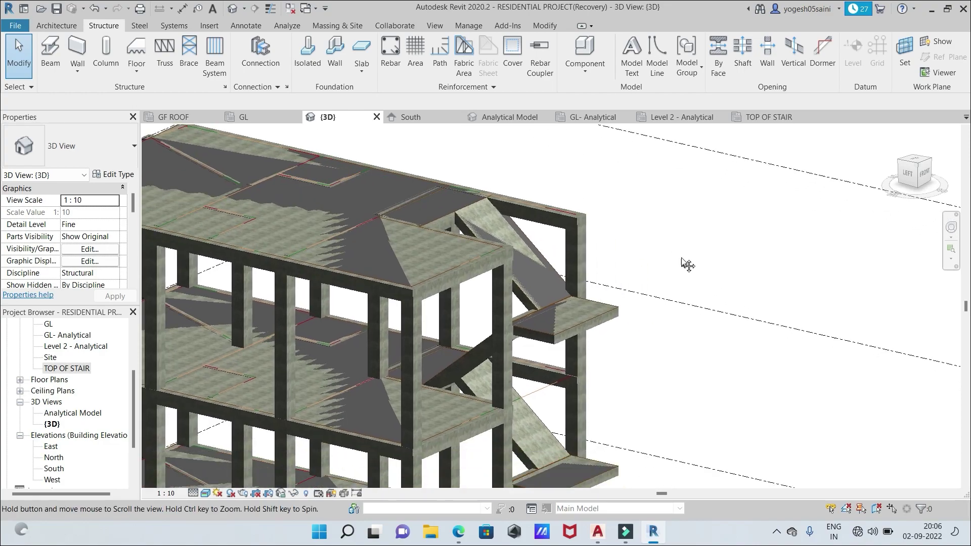
{"action": "left_click", "coordinate": [506, 327]}
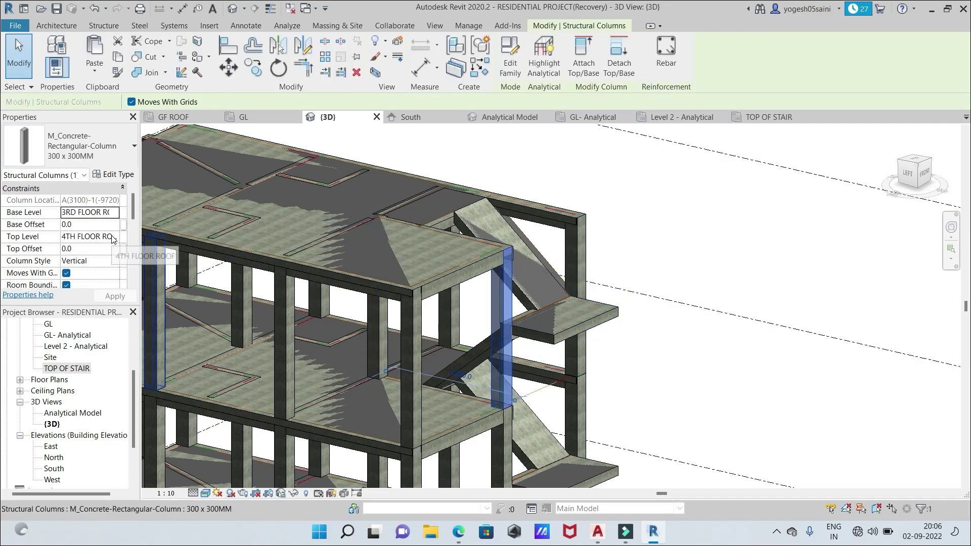
{"action": "left_click", "coordinate": [116, 237]}
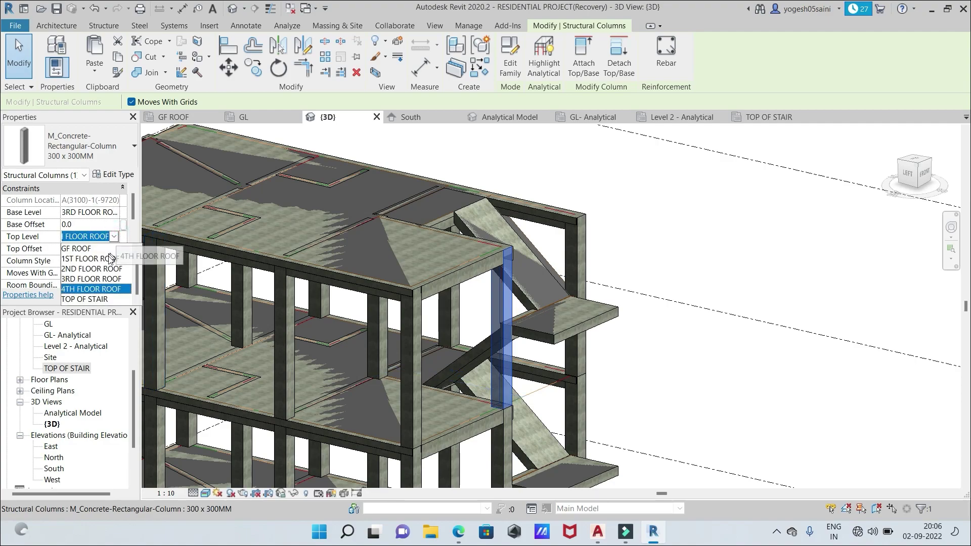
{"action": "left_click", "coordinate": [106, 300]}
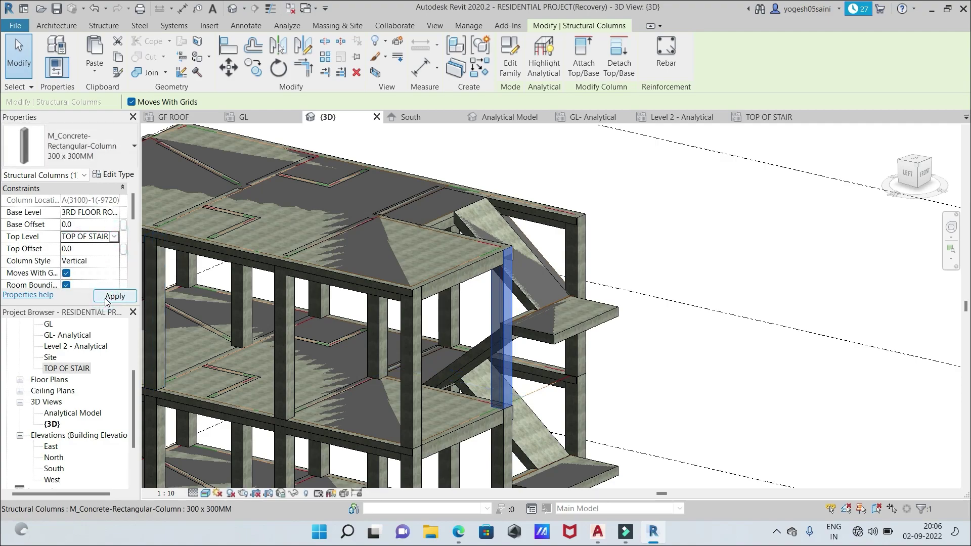
{"action": "left_click", "coordinate": [106, 297]}
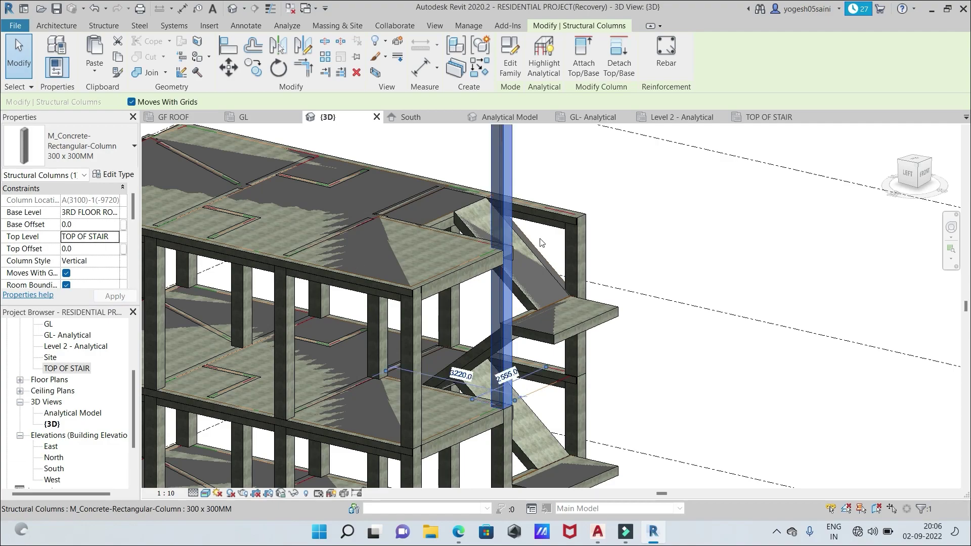
Set the top level of the other three top-storey columns around the stair to TOP OF STAIR
{"action": "scroll", "coordinate": [651, 226], "scroll_direction": "down", "scroll_amount": 5}
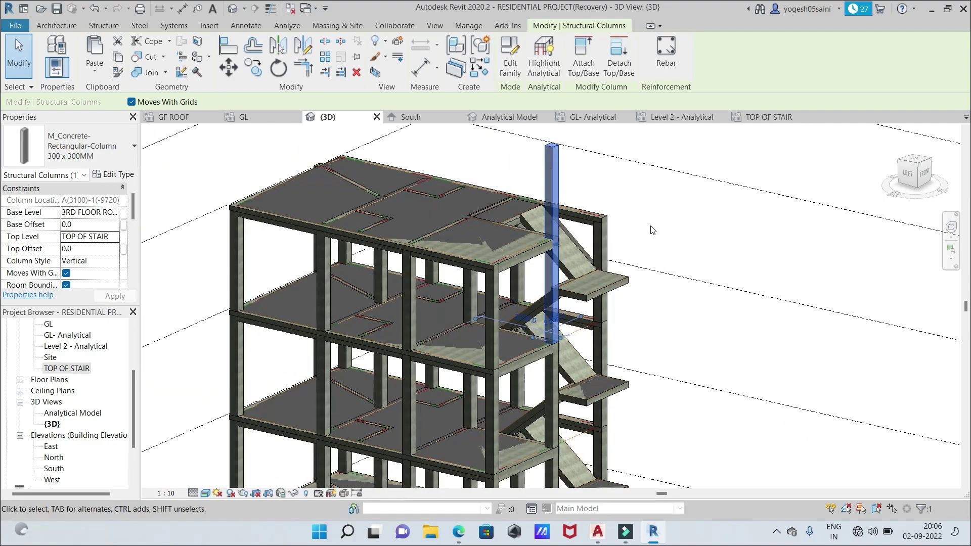
{"action": "scroll", "coordinate": [642, 237], "scroll_direction": "up", "scroll_amount": 3}
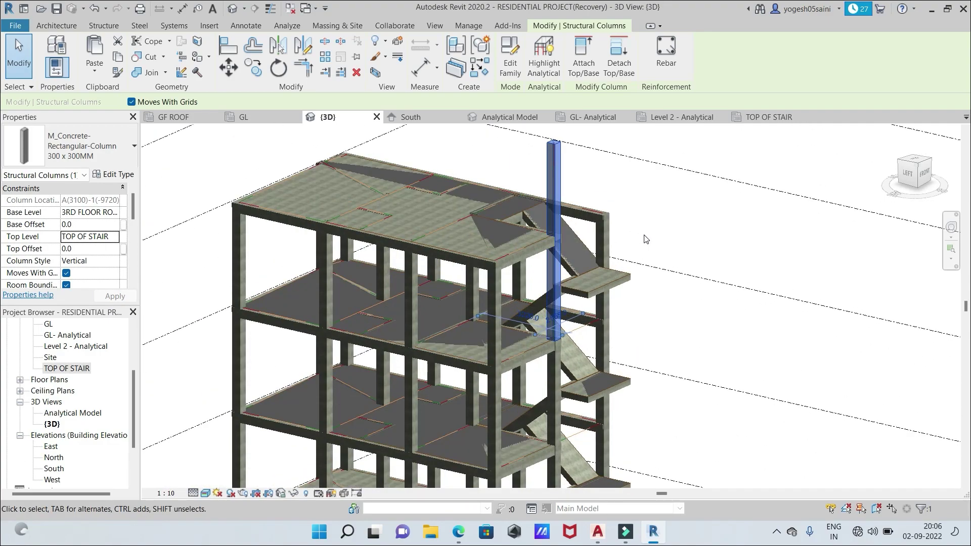
{"action": "left_click", "coordinate": [608, 255]}
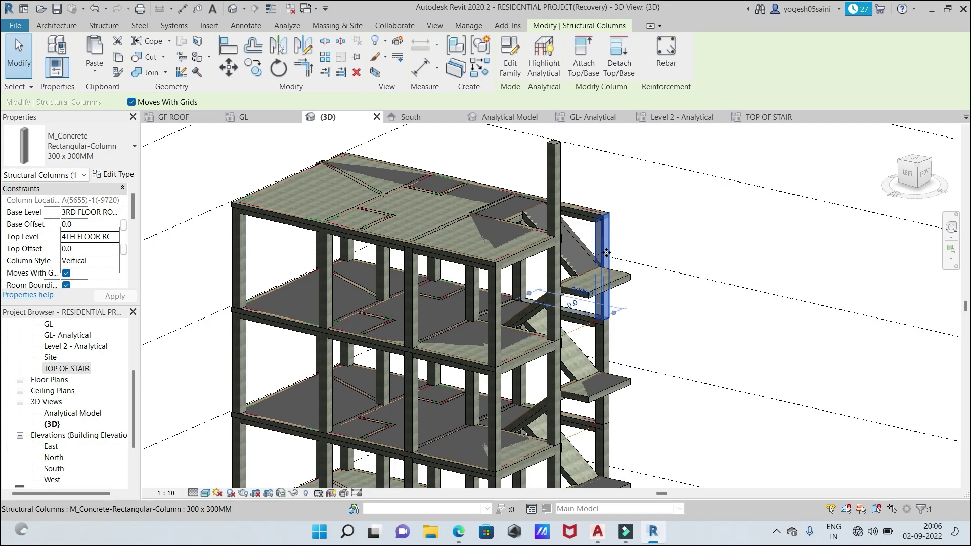
{"action": "left_click", "coordinate": [521, 286], "text": "ctrl"}
{"action": "left_click", "coordinate": [475, 296], "text": "ctrl"}
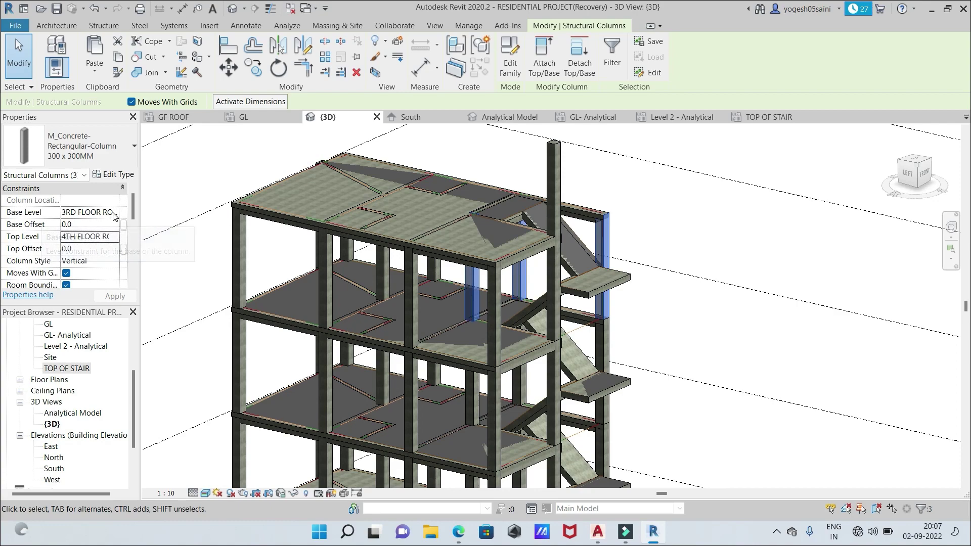
{"action": "left_click", "coordinate": [120, 241]}
{"action": "left_click", "coordinate": [114, 237]}
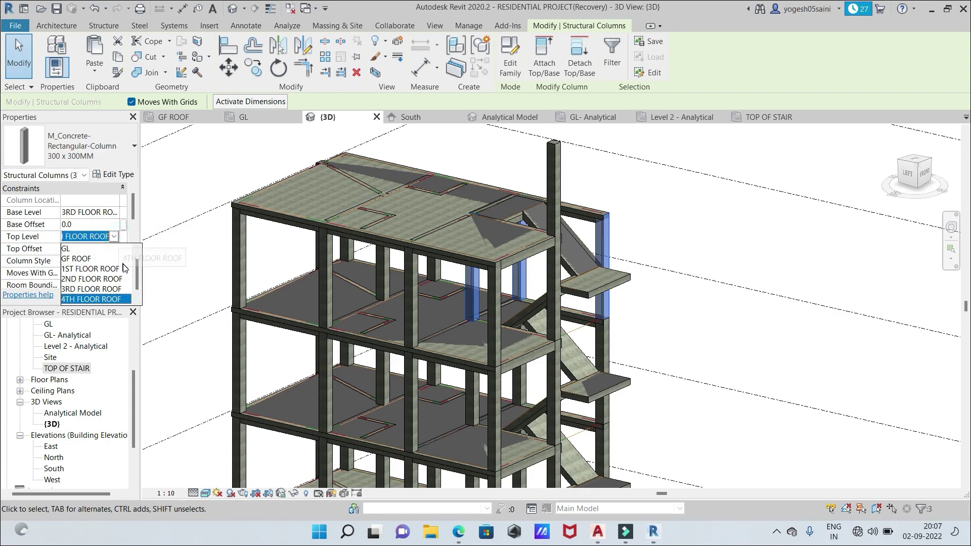
{"action": "left_click_drag", "start_coordinate": [139, 285], "coordinate": [135, 290]}
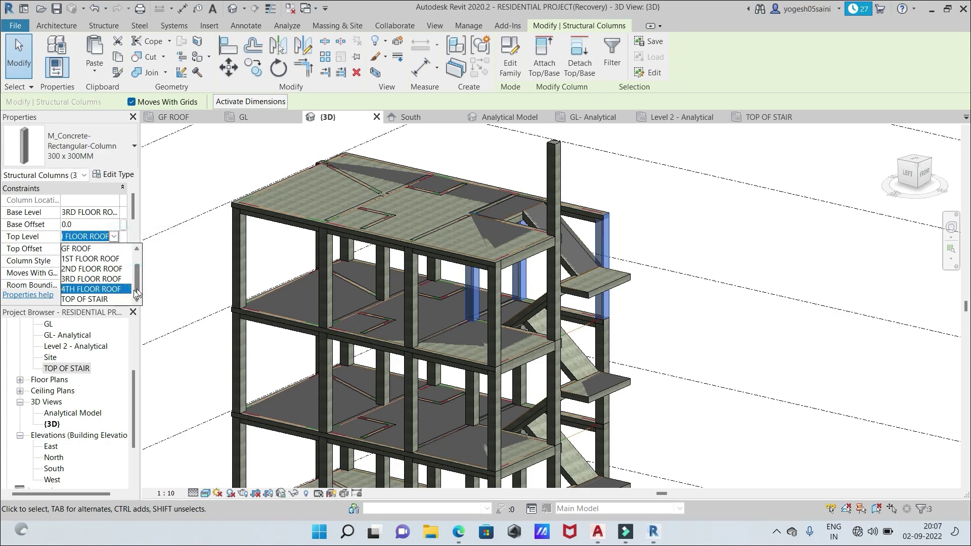
{"action": "left_click", "coordinate": [96, 299]}
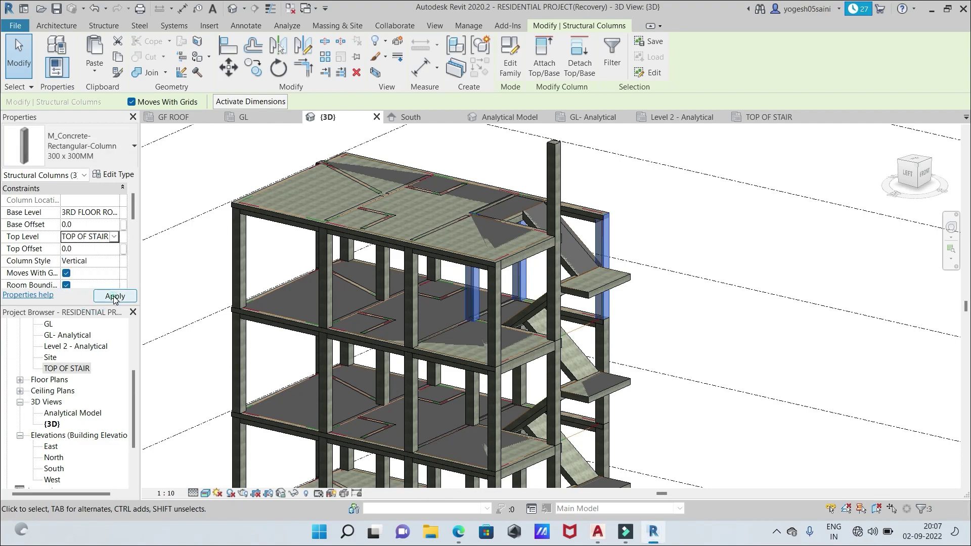
{"action": "left_click", "coordinate": [116, 294]}
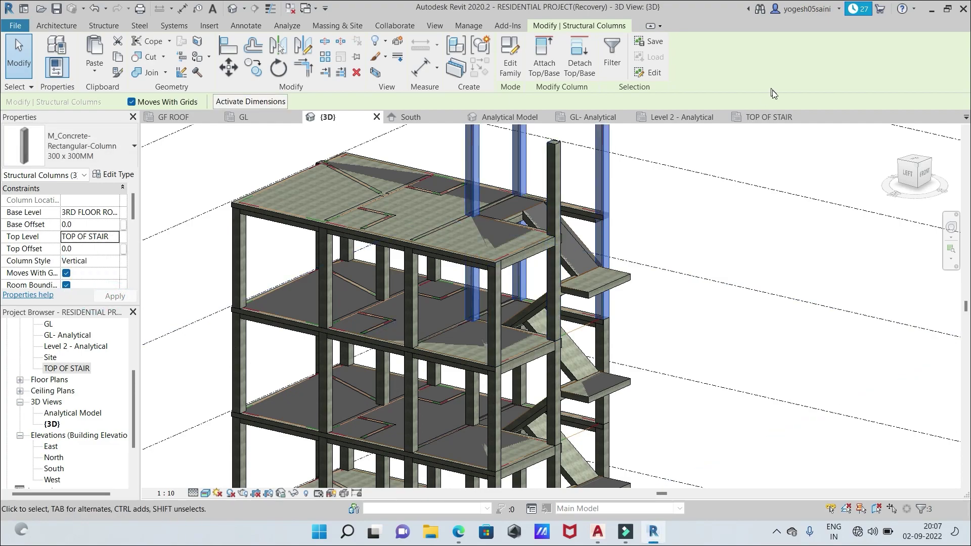
{"action": "scroll", "coordinate": [679, 236], "scroll_direction": "down", "scroll_amount": 3}
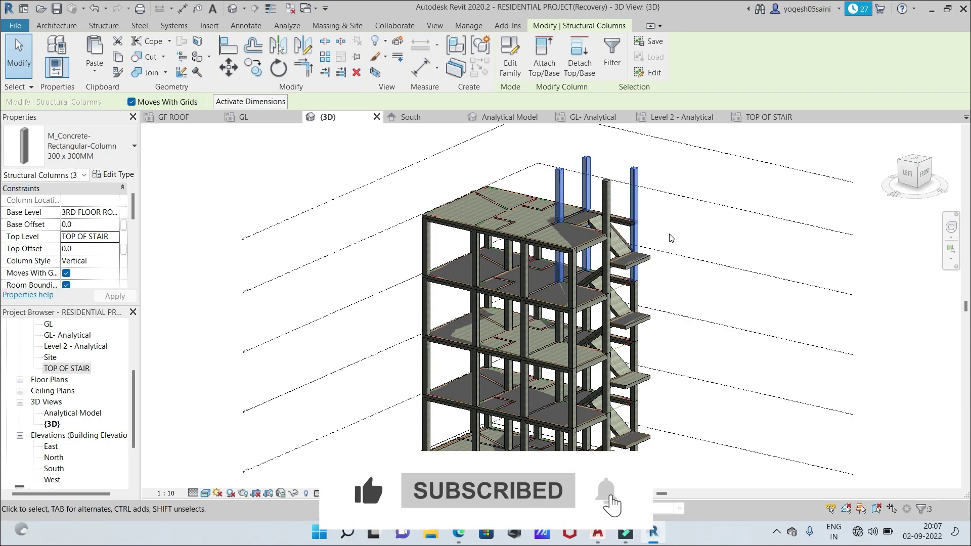
{"action": "key", "text": "Escape"}
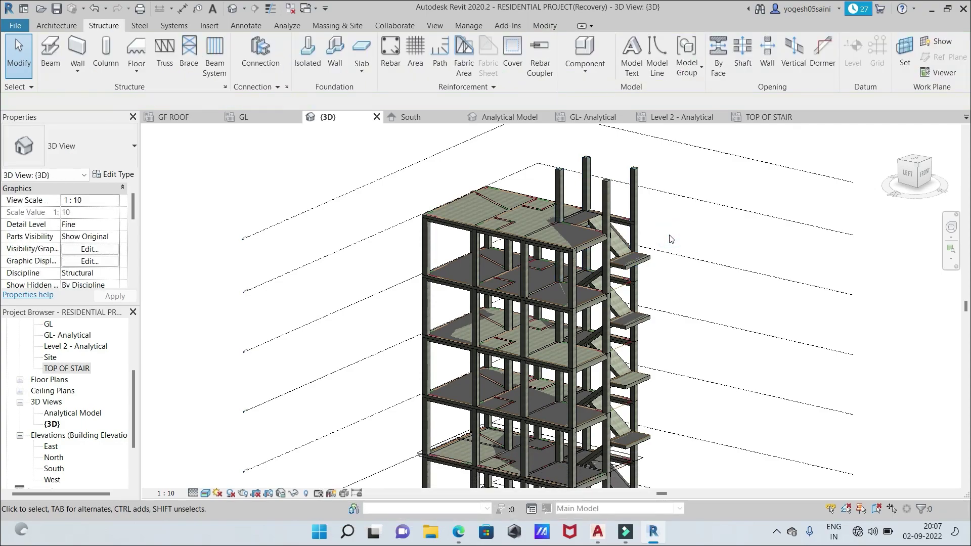
{"action": "scroll", "coordinate": [671, 239], "scroll_direction": "up", "scroll_amount": 4}
{"action": "middle_click_drag", "start_coordinate": [693, 235], "coordinate": [683, 282]}
{"action": "scroll", "coordinate": [683, 280], "scroll_direction": "down", "scroll_amount": 2}
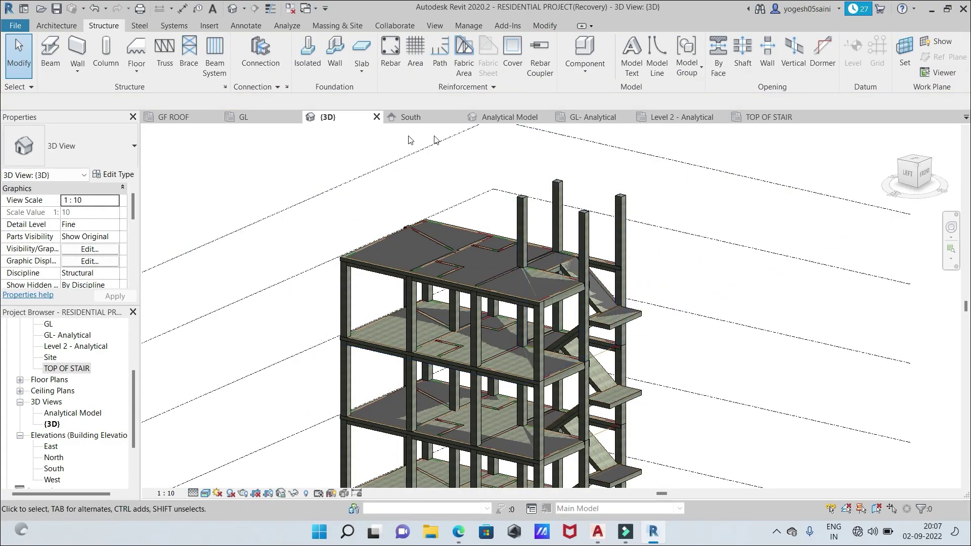
Return to the TOP OF STAIR structural plan and close in on the four stair columns along grids 4 and 5
{"action": "left_click", "coordinate": [767, 117]}
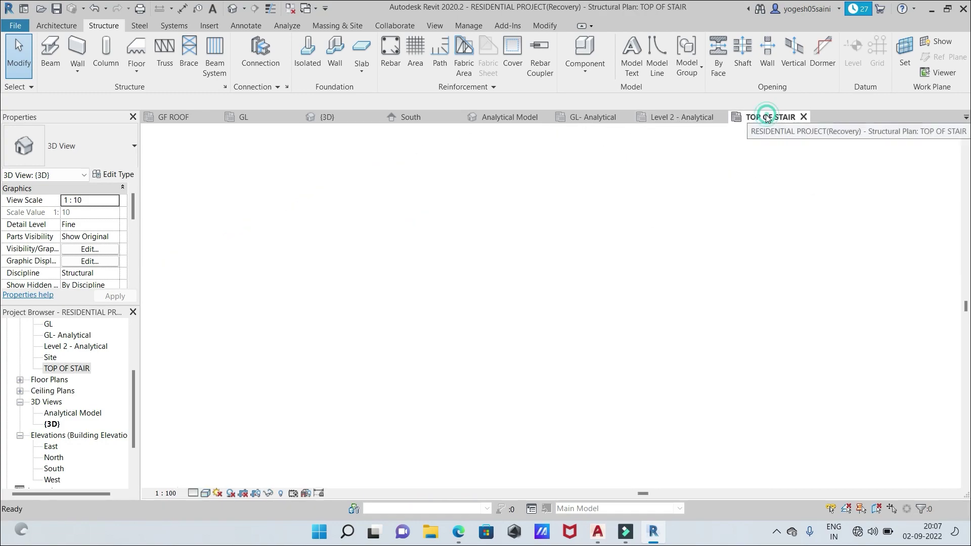
{"action": "scroll", "coordinate": [587, 403], "scroll_direction": "up", "scroll_amount": 2}
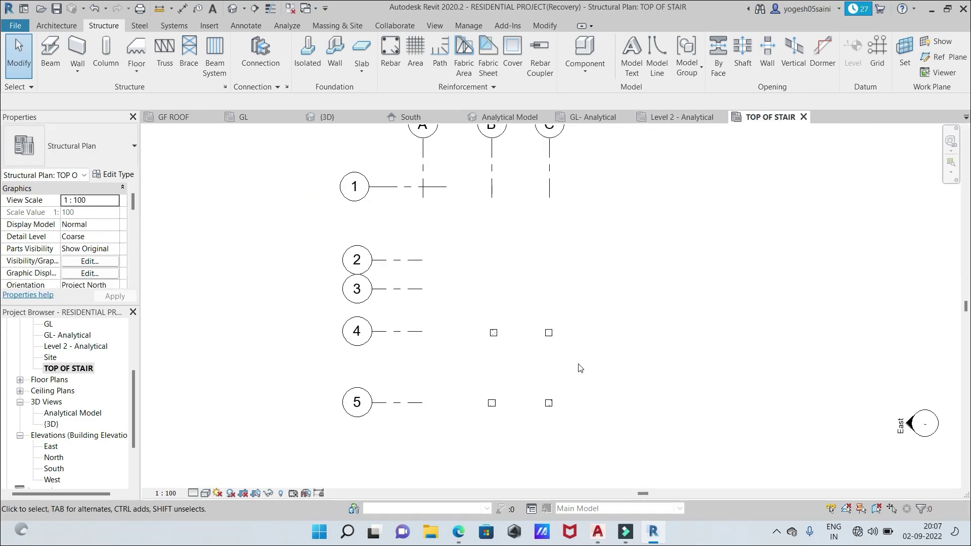
{"action": "middle_click_drag", "start_coordinate": [580, 368], "coordinate": [541, 320]}
{"action": "scroll", "coordinate": [604, 323], "scroll_direction": "up", "scroll_amount": 1}
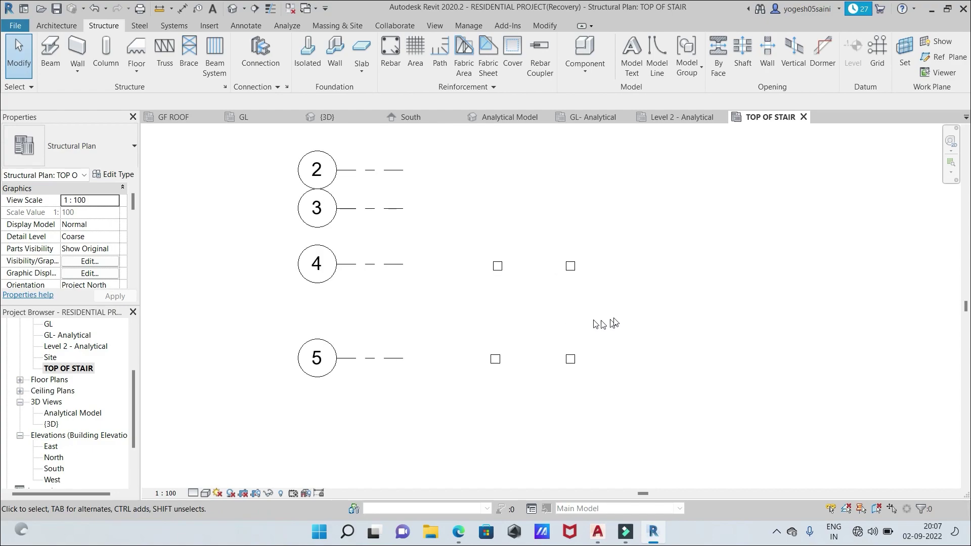
{"action": "scroll", "coordinate": [615, 322], "scroll_direction": "up", "scroll_amount": 2}
{"action": "middle_click_drag", "start_coordinate": [624, 319], "coordinate": [653, 329]}
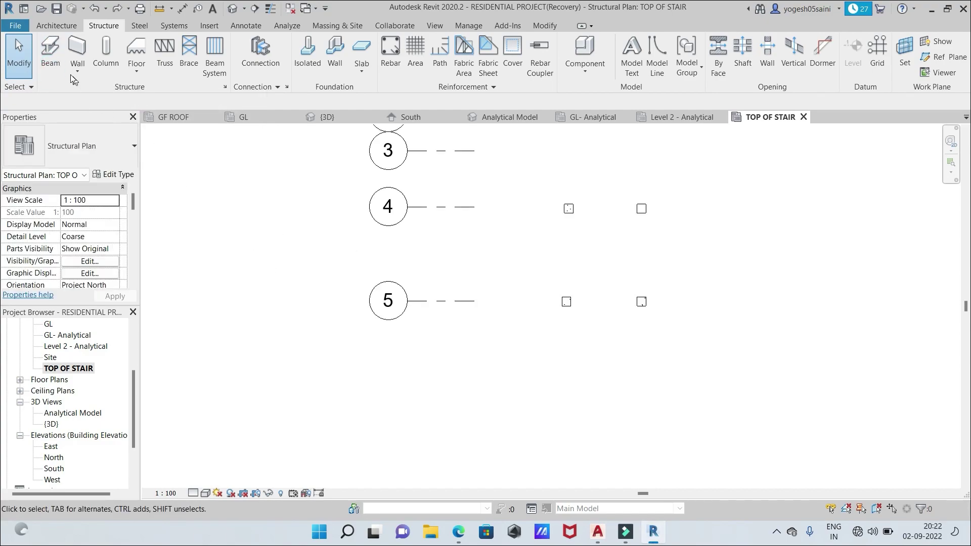
Place a closed loop of 200*200MM concrete beams connecting the four stair columns on the TOP OF STAIR level
{"action": "left_click", "coordinate": [51, 50]}
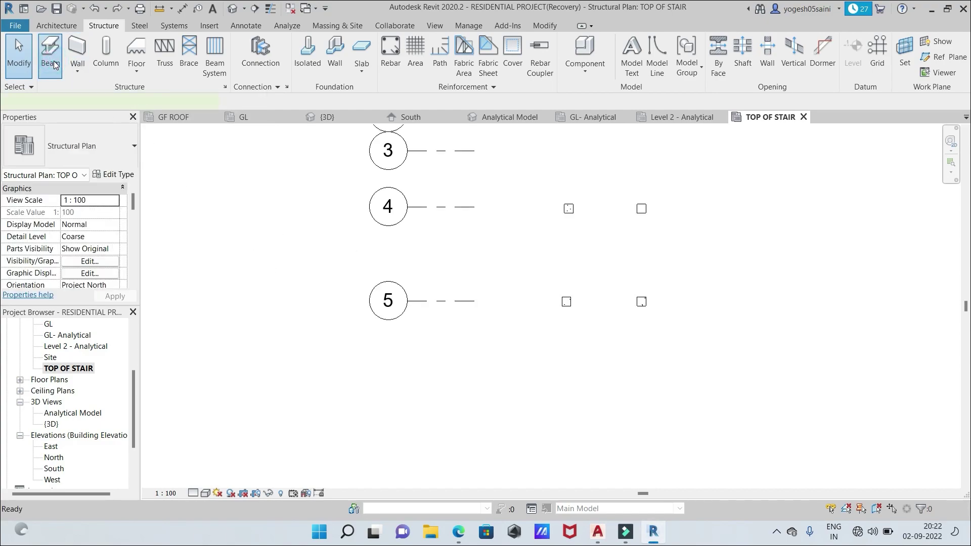
{"action": "left_click", "coordinate": [568, 208]}
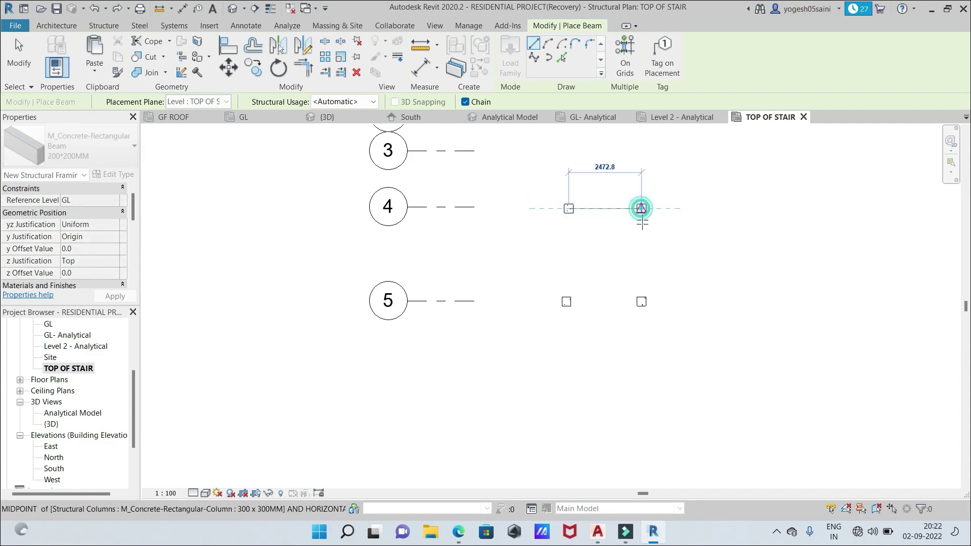
{"action": "left_click", "coordinate": [641, 209]}
{"action": "left_click", "coordinate": [642, 302]}
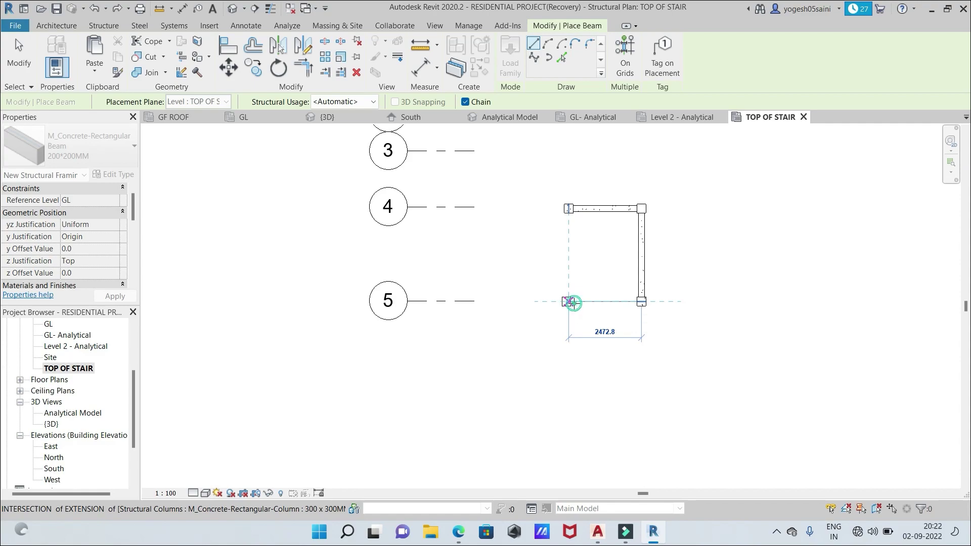
{"action": "left_click", "coordinate": [567, 301]}
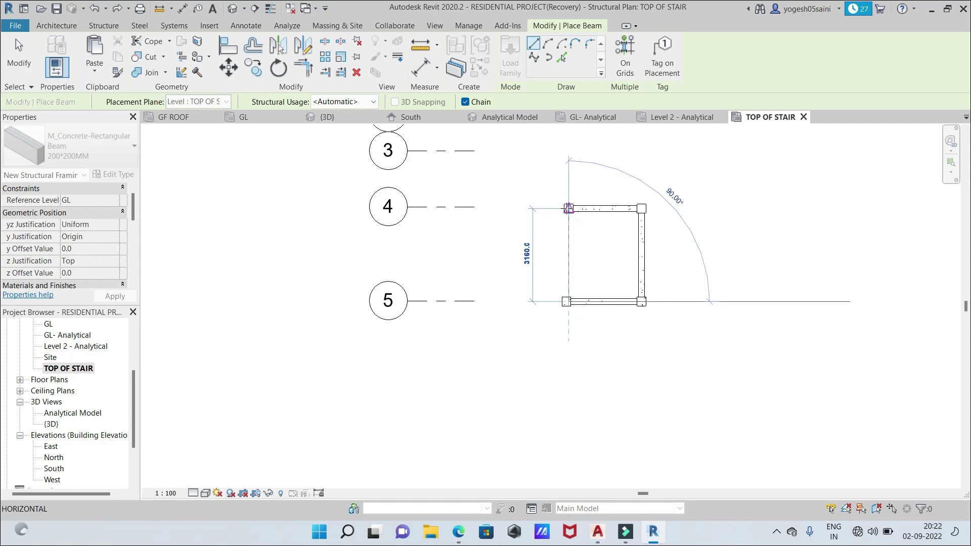
{"action": "left_click", "coordinate": [569, 208]}
{"action": "right_click", "coordinate": [591, 232]}
{"action": "left_click", "coordinate": [607, 241]}
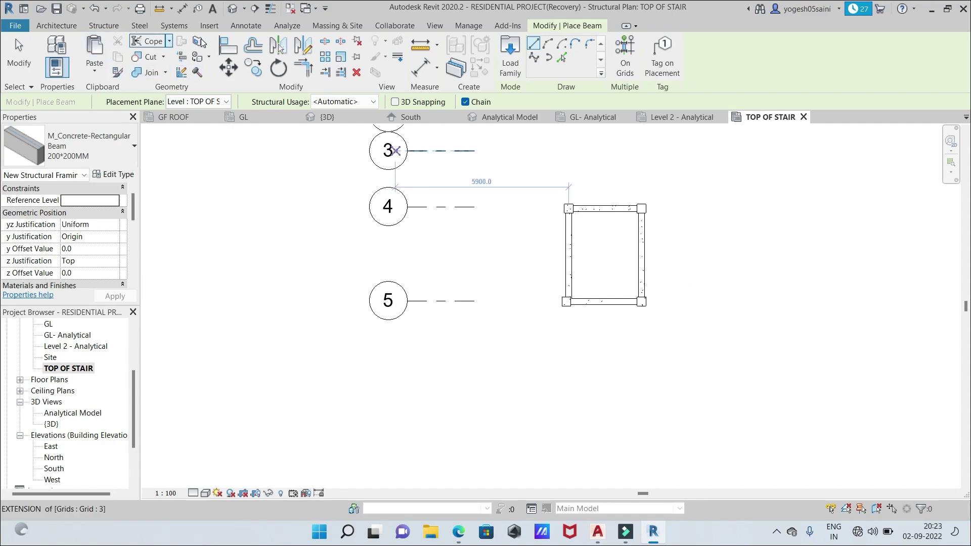
Create a 150MM SLAB structural floor on TOP OF STAIR with a rectangular boundary of about 2473 by 3160 mm between opposite beam-loop corners
{"action": "left_click", "coordinate": [109, 28]}
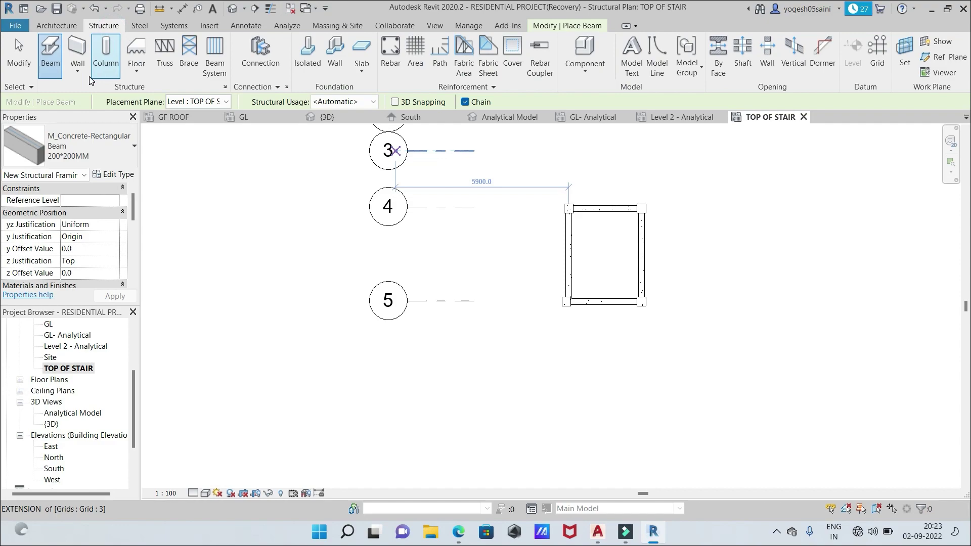
{"action": "left_click", "coordinate": [137, 71]}
{"action": "left_click", "coordinate": [154, 96]}
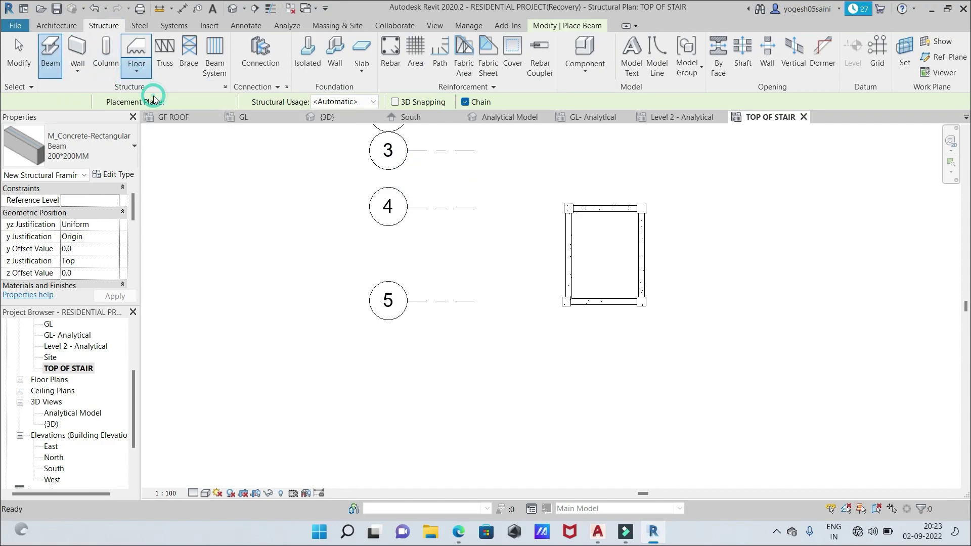
{"action": "left_click", "coordinate": [127, 148]}
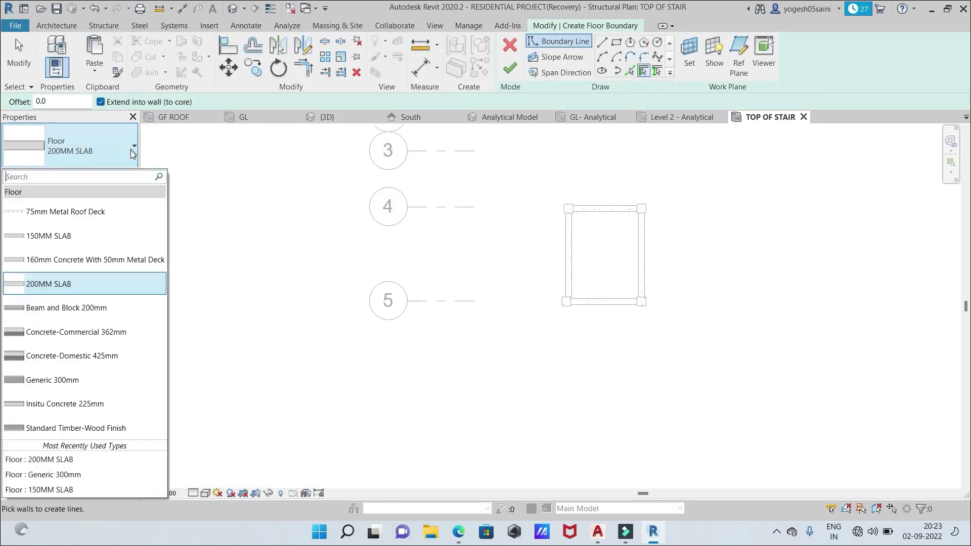
{"action": "left_click", "coordinate": [109, 248]}
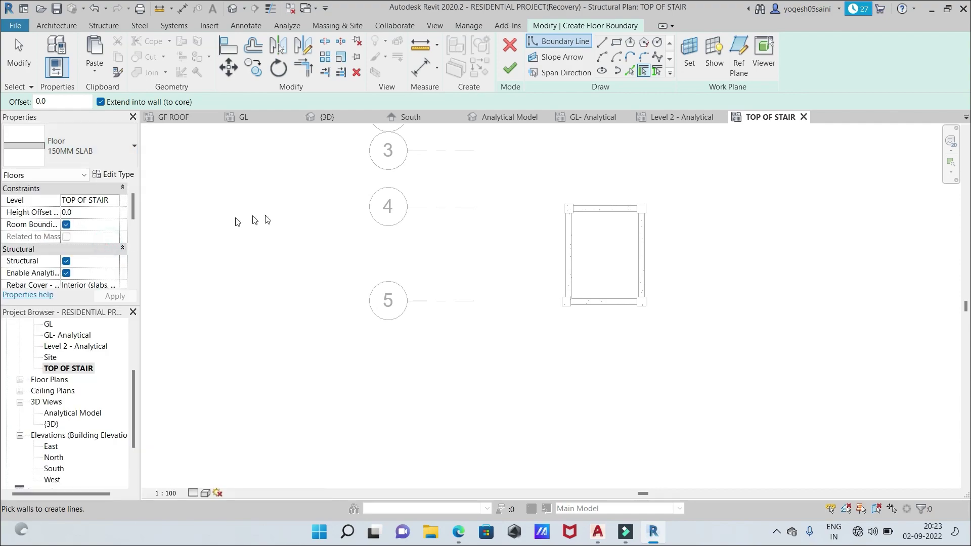
{"action": "left_click", "coordinate": [616, 43]}
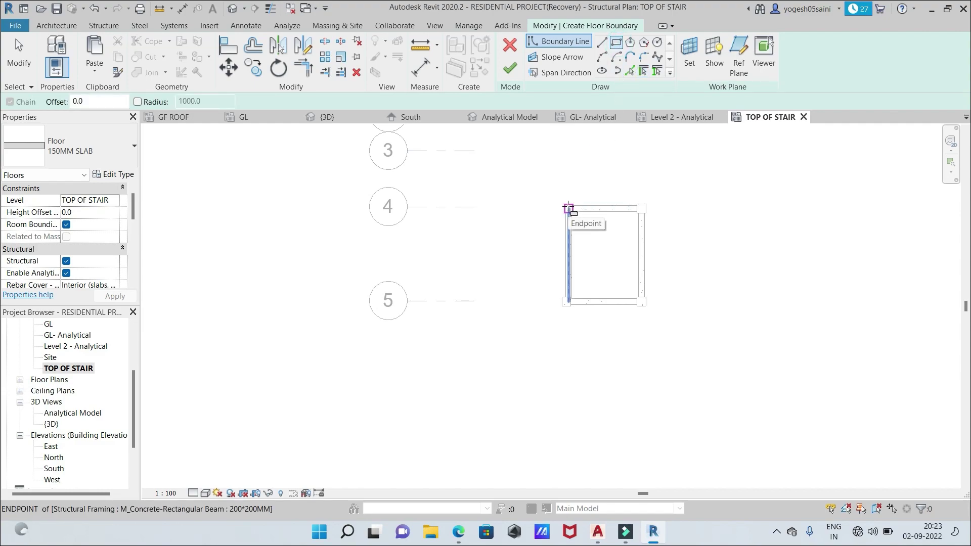
{"action": "left_click", "coordinate": [569, 208]}
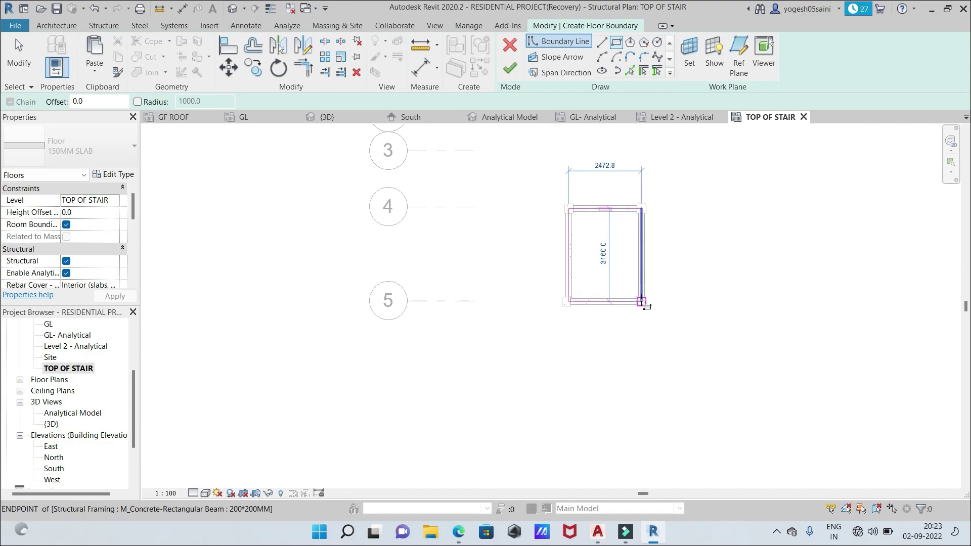
{"action": "left_click", "coordinate": [642, 302]}
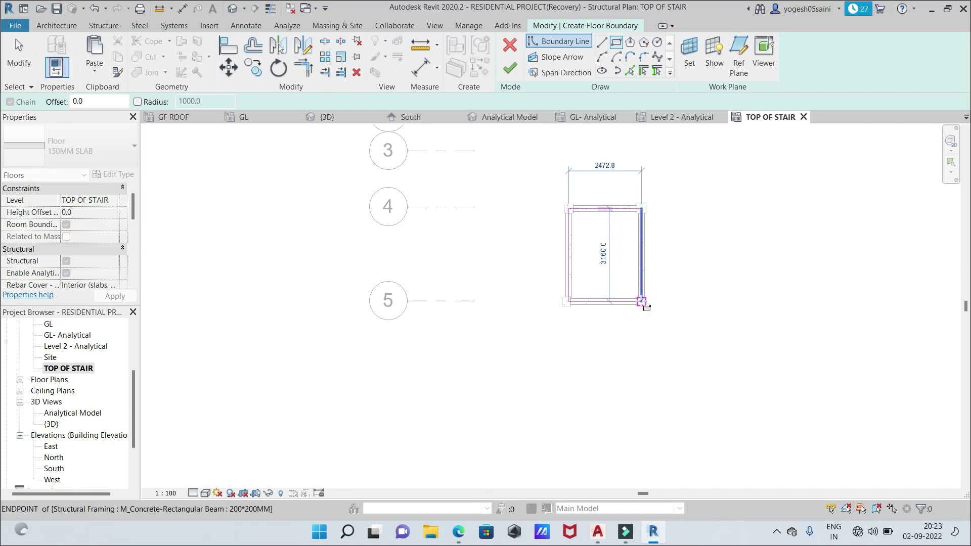
{"action": "left_click", "coordinate": [642, 302]}
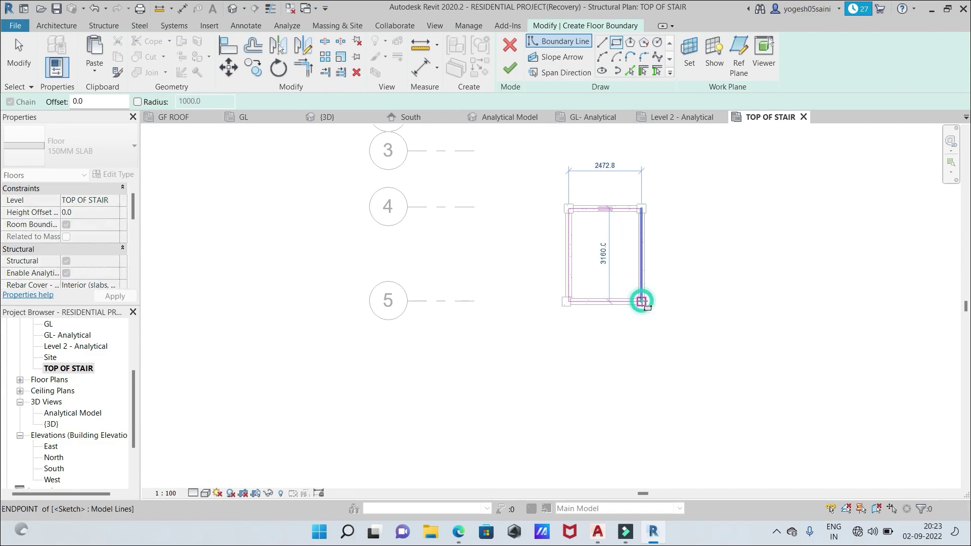
{"action": "left_click", "coordinate": [509, 71]}
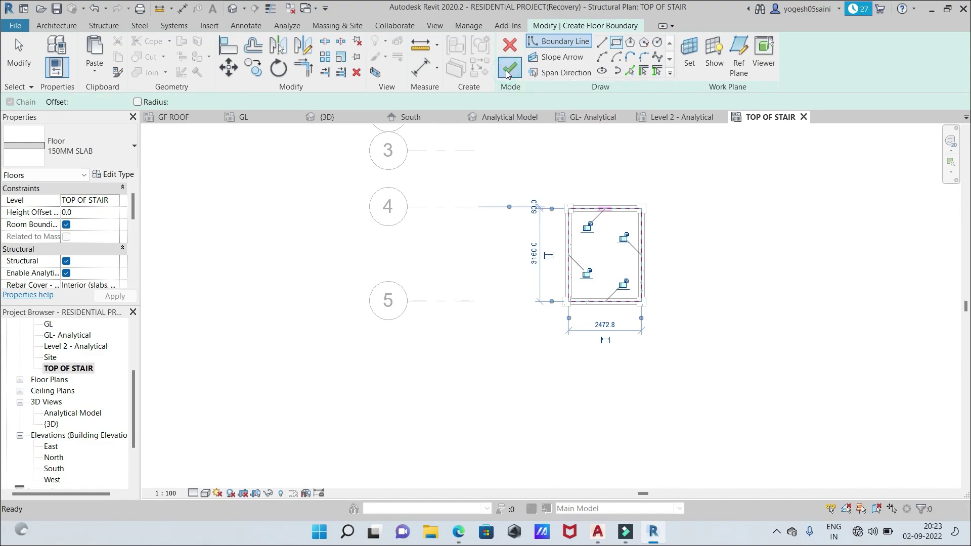
Examine the new stair roof slab and its supporting columns in the 3D view from several distances and a lower angle
{"action": "left_click", "coordinate": [332, 117]}
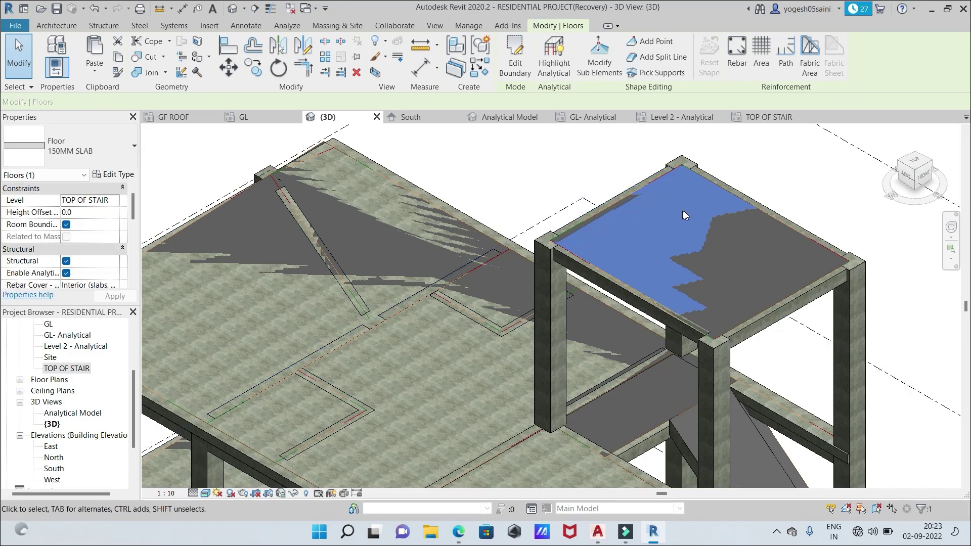
{"action": "scroll", "coordinate": [688, 212], "scroll_direction": "down", "scroll_amount": 5}
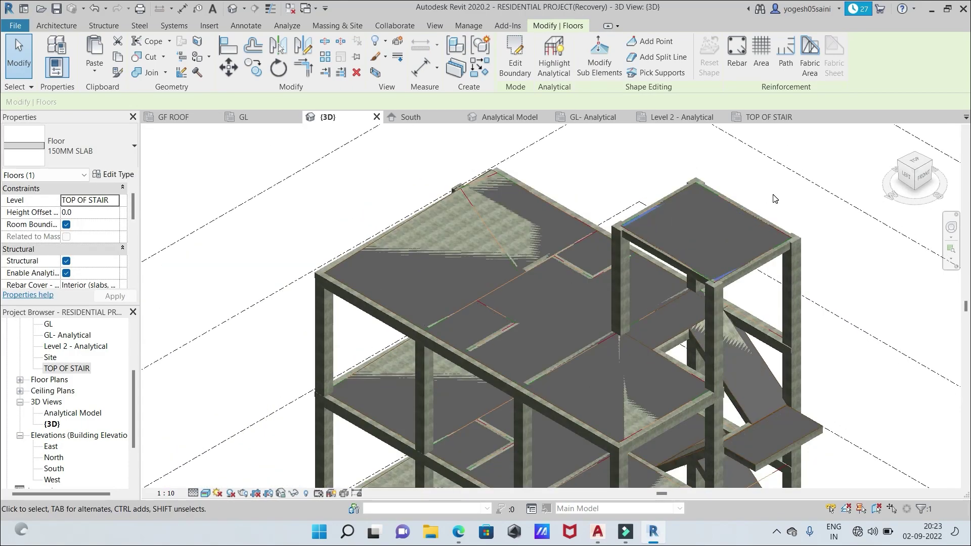
{"action": "scroll", "coordinate": [630, 195], "scroll_direction": "down", "scroll_amount": 2}
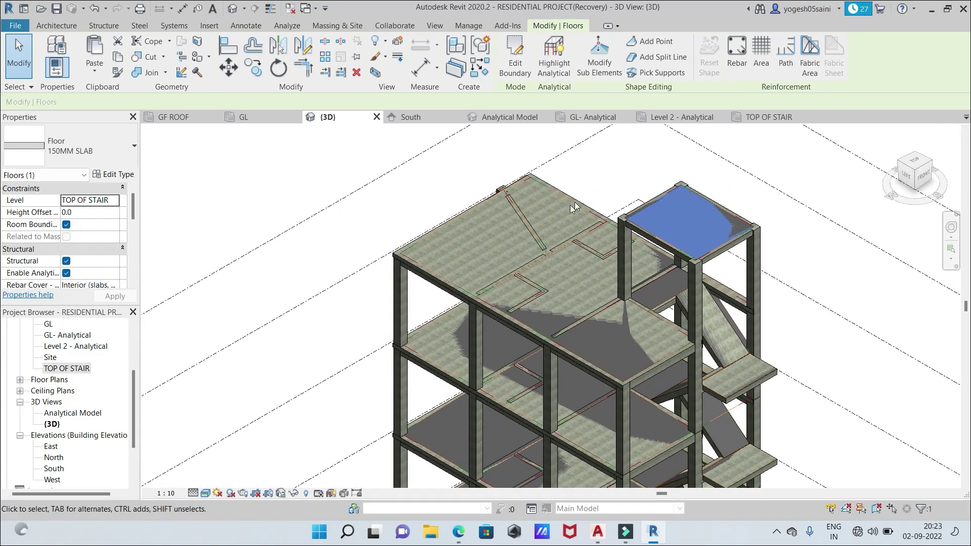
{"action": "scroll", "coordinate": [548, 216], "scroll_direction": "up", "scroll_amount": 5}
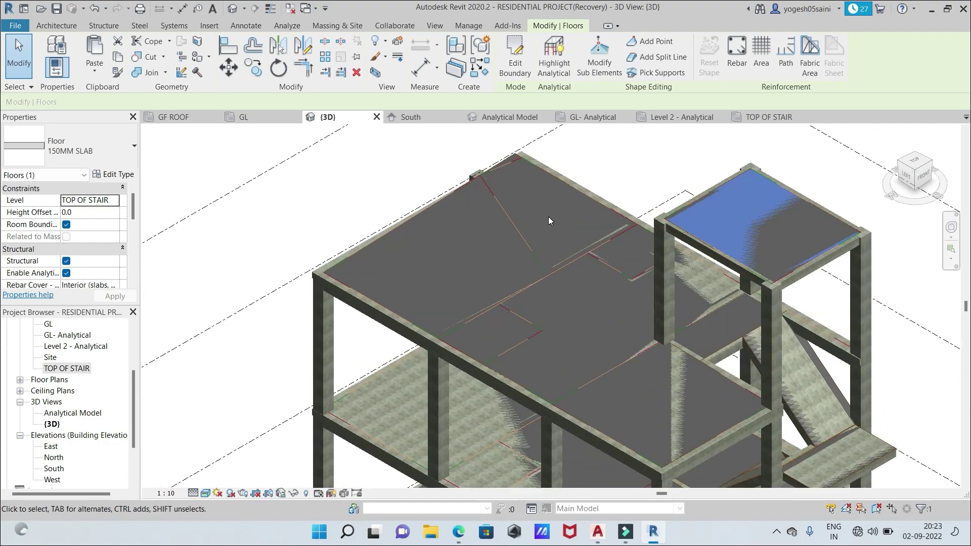
{"action": "scroll", "coordinate": [549, 216], "scroll_direction": "down", "scroll_amount": 3}
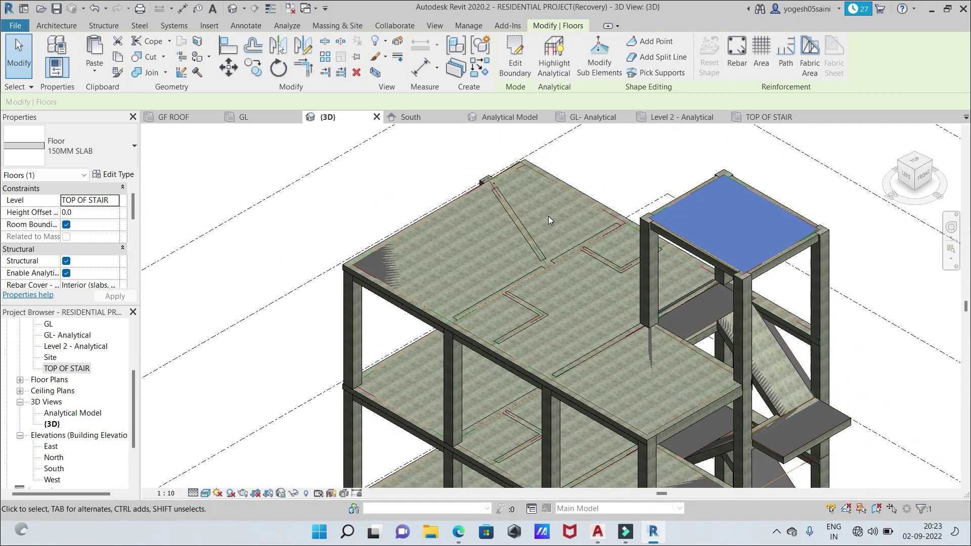
{"action": "left_click_drag", "start_coordinate": [913, 172], "coordinate": [899, 196]}
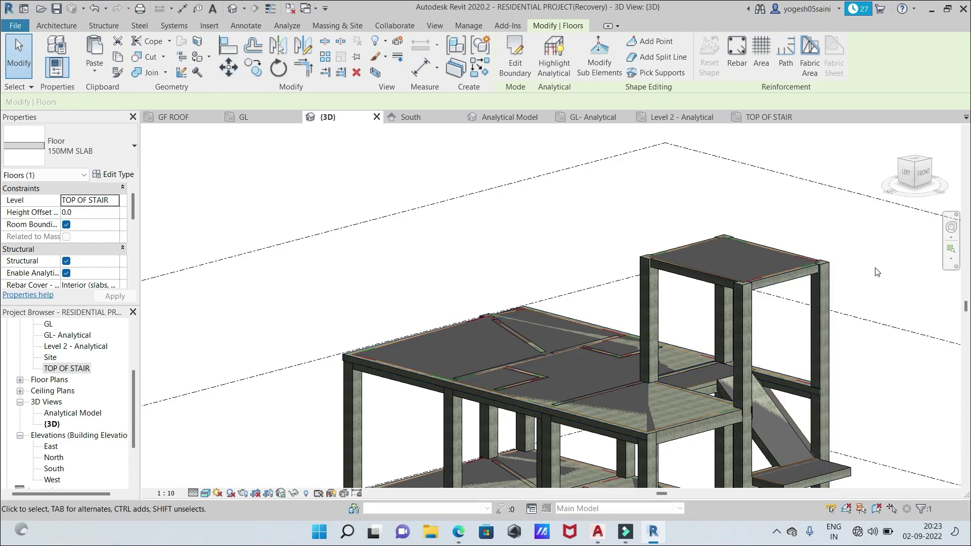
{"action": "scroll", "coordinate": [864, 272], "scroll_direction": "up", "scroll_amount": 5}
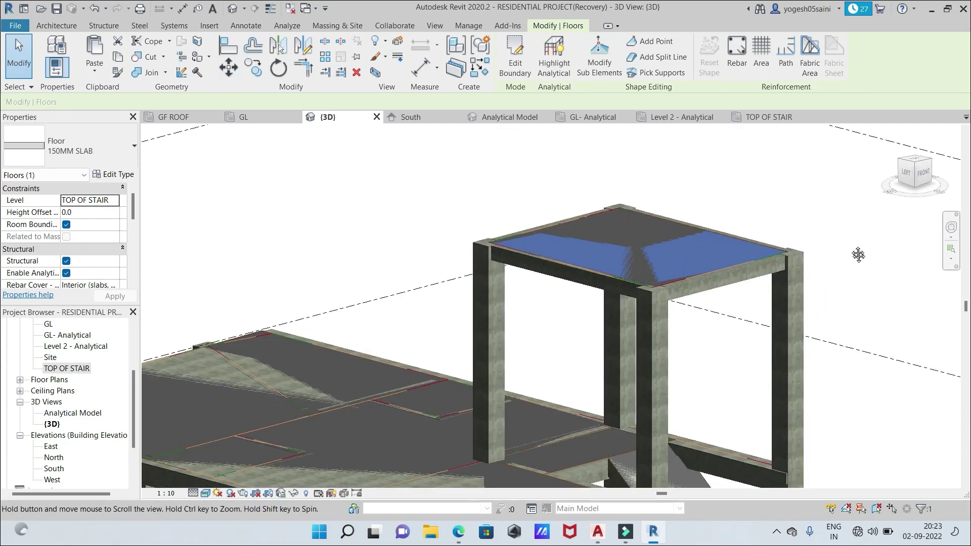
{"action": "scroll", "coordinate": [828, 203], "scroll_direction": "down", "scroll_amount": 4}
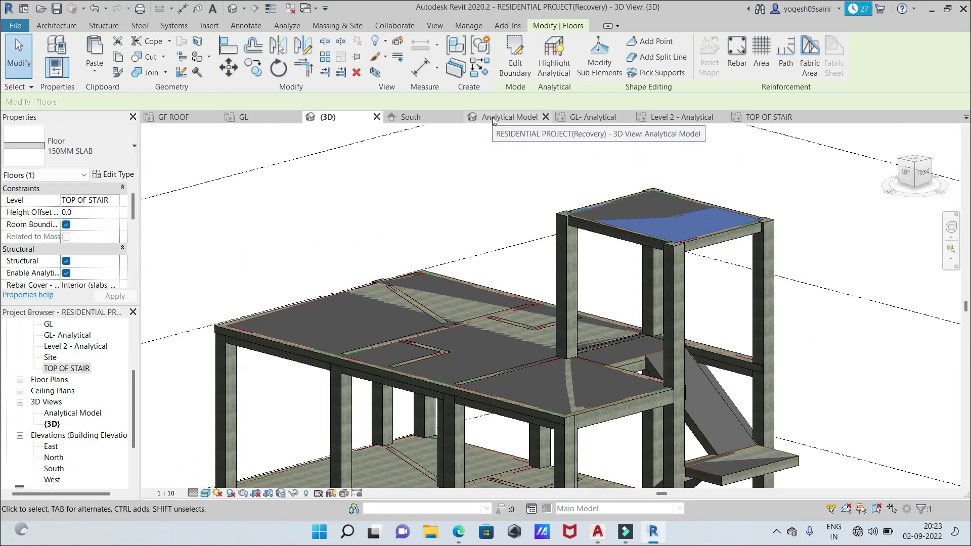
Inspect the stair roof slab and its columns in the Analytical Model view
{"action": "left_click", "coordinate": [496, 118]}
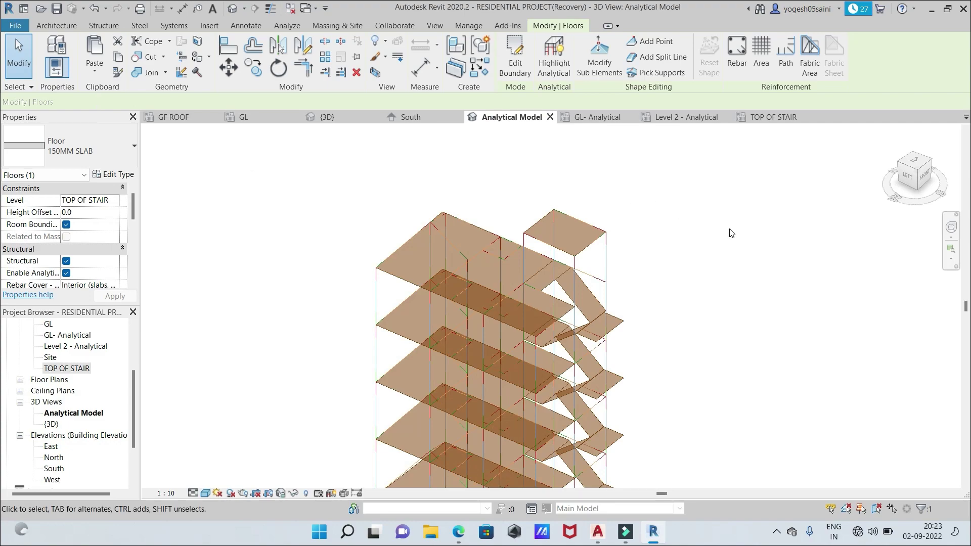
{"action": "scroll", "coordinate": [683, 258], "scroll_direction": "up", "scroll_amount": 2}
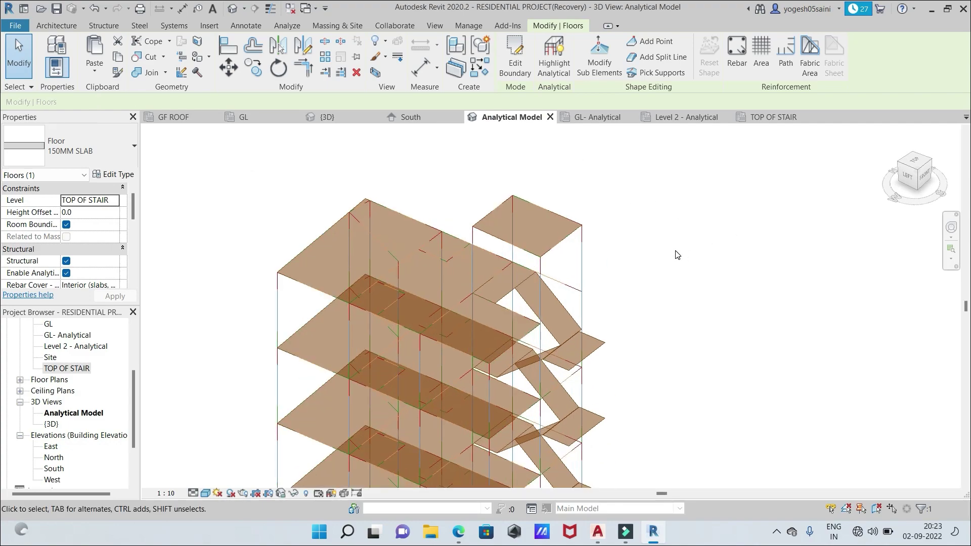
{"action": "scroll", "coordinate": [677, 254], "scroll_direction": "down", "scroll_amount": 2}
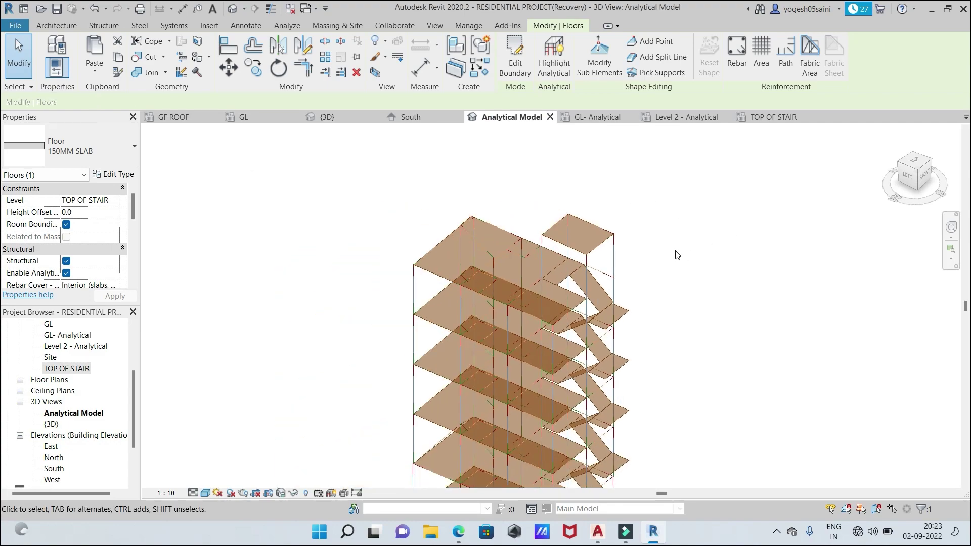
{"action": "scroll", "coordinate": [678, 255], "scroll_direction": "up", "scroll_amount": 2}
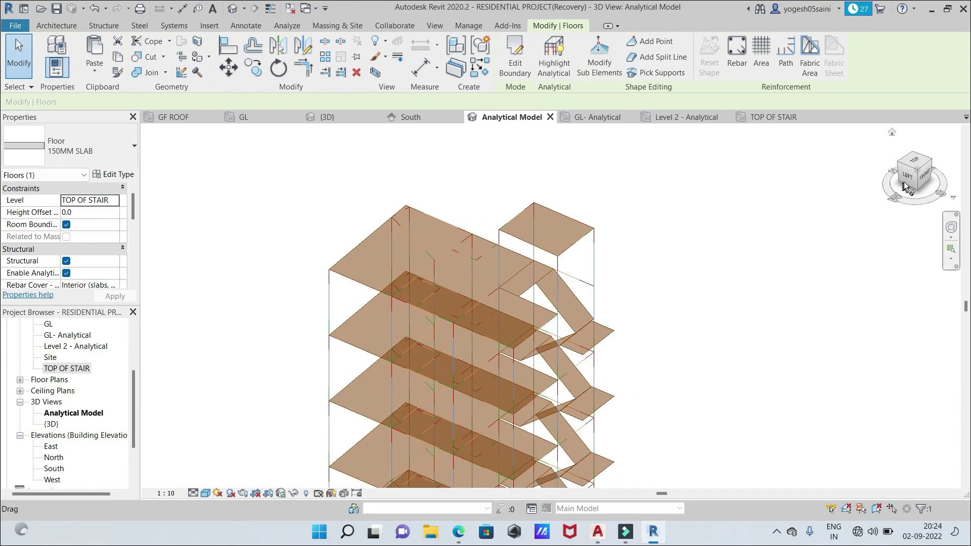
{"action": "left_click_drag", "start_coordinate": [909, 178], "coordinate": [910, 160]}
{"action": "scroll", "coordinate": [646, 231], "scroll_direction": "up", "scroll_amount": 1}
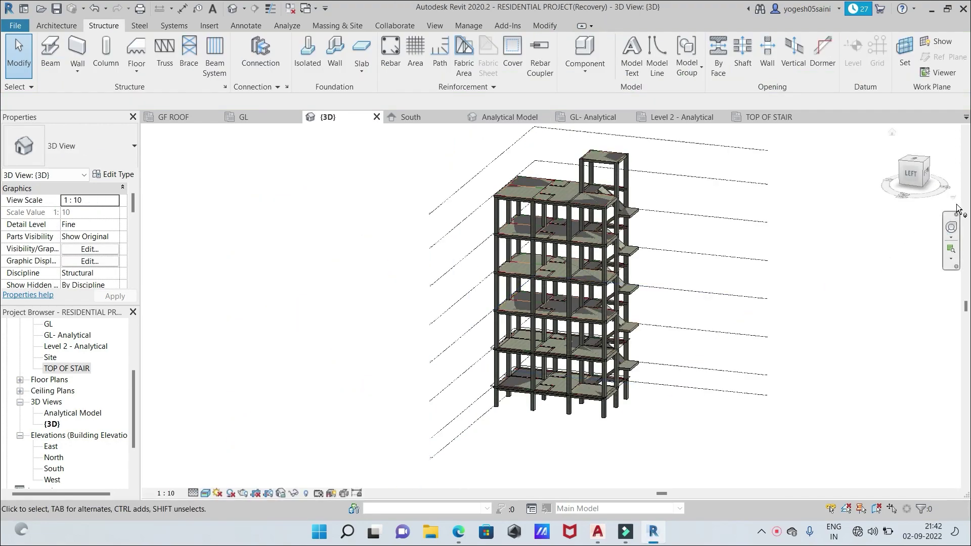
Review the whole frame in the 3D view, from the stair roof down to the column bases
{"action": "left_click", "coordinate": [929, 177]}
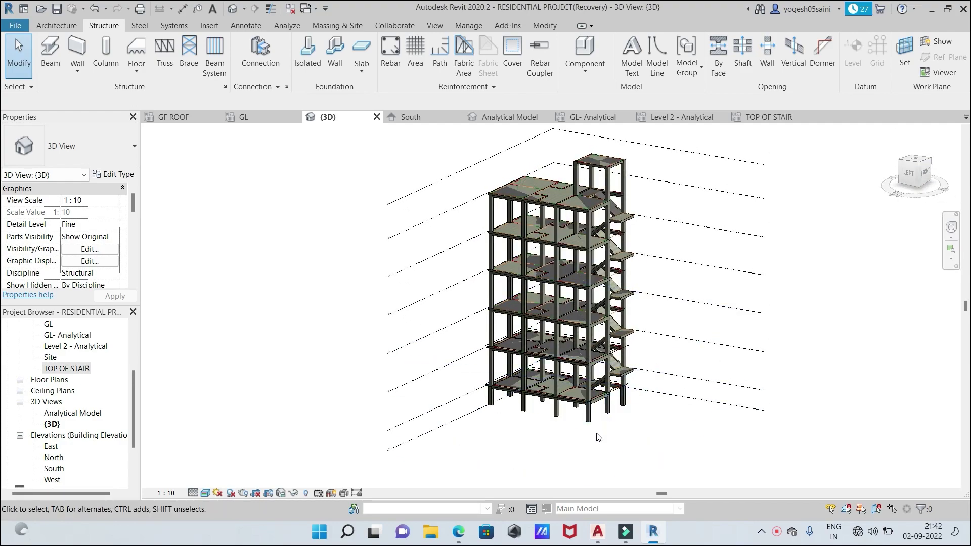
{"action": "scroll", "coordinate": [598, 438], "scroll_direction": "up", "scroll_amount": 3}
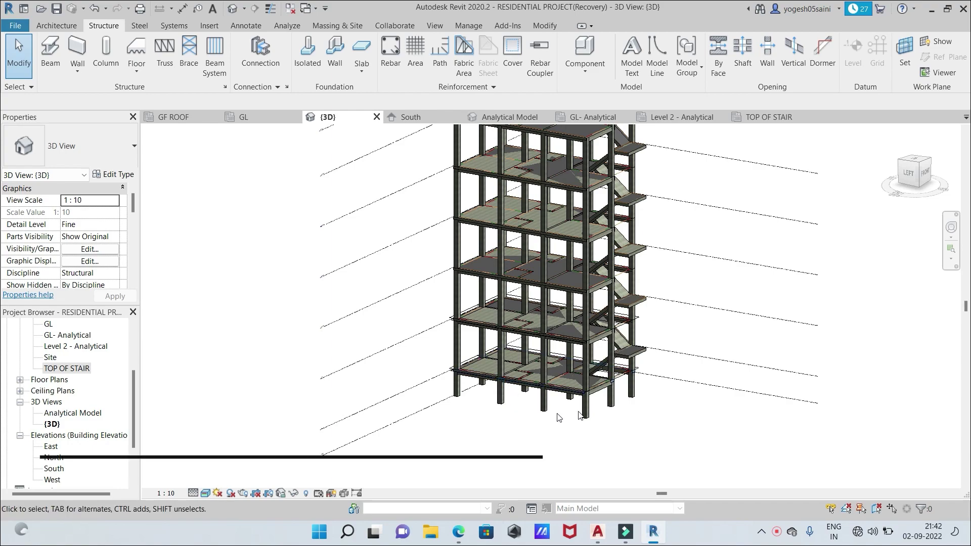
{"action": "scroll", "coordinate": [658, 399], "scroll_direction": "up", "scroll_amount": 2}
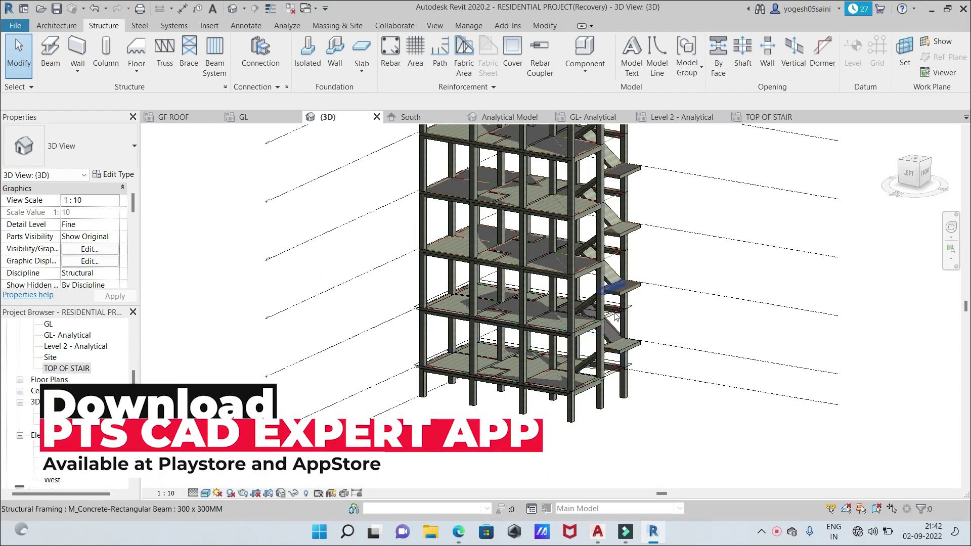
{"action": "scroll", "coordinate": [619, 315], "scroll_direction": "up", "scroll_amount": 3}
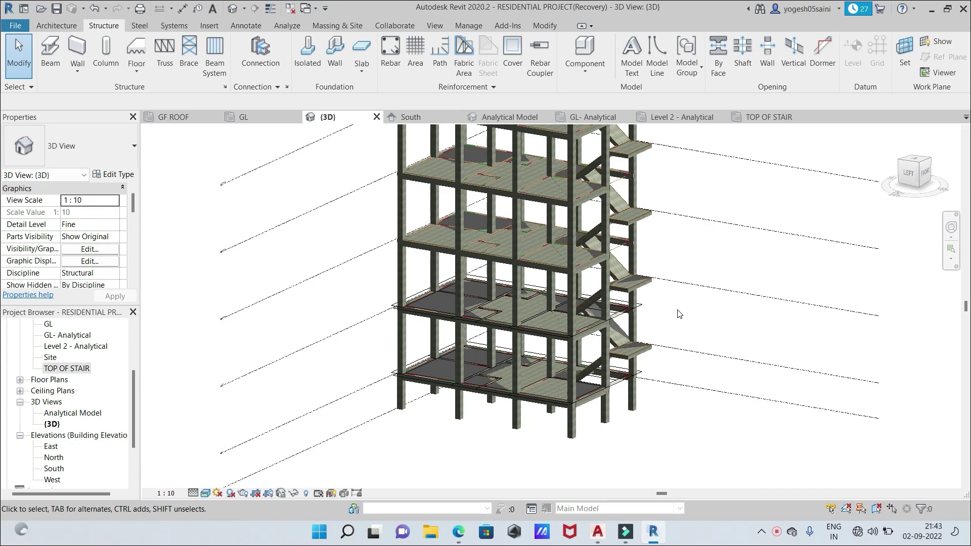
{"action": "scroll", "coordinate": [680, 314], "scroll_direction": "down", "scroll_amount": 1}
{"action": "scroll", "coordinate": [679, 314], "scroll_direction": "down", "scroll_amount": 1}
{"action": "middle_click_drag", "start_coordinate": [679, 315], "coordinate": [678, 348]}
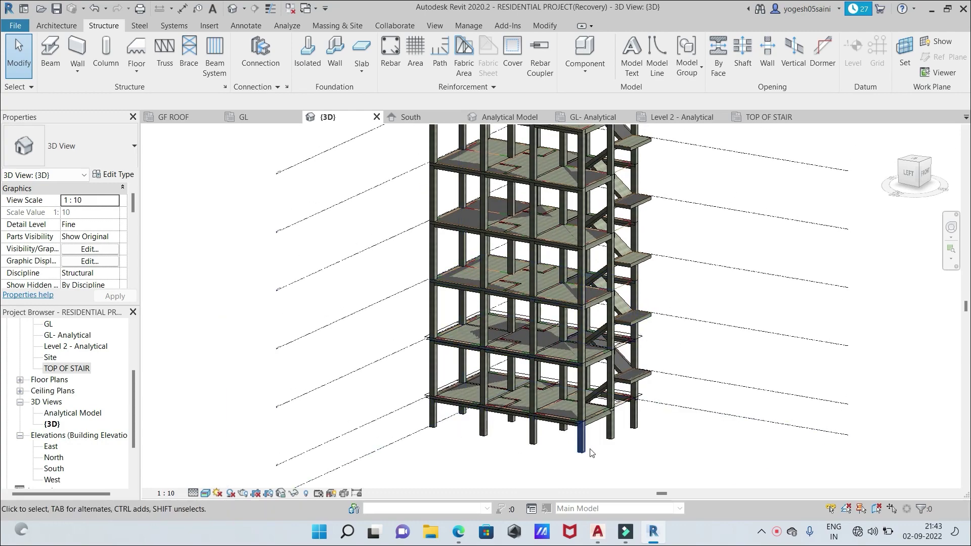
Place Fixed point boundary conditions at the lower ends of all twelve ground-level columns in the Analytical Model view
{"action": "left_click", "coordinate": [285, 27]}
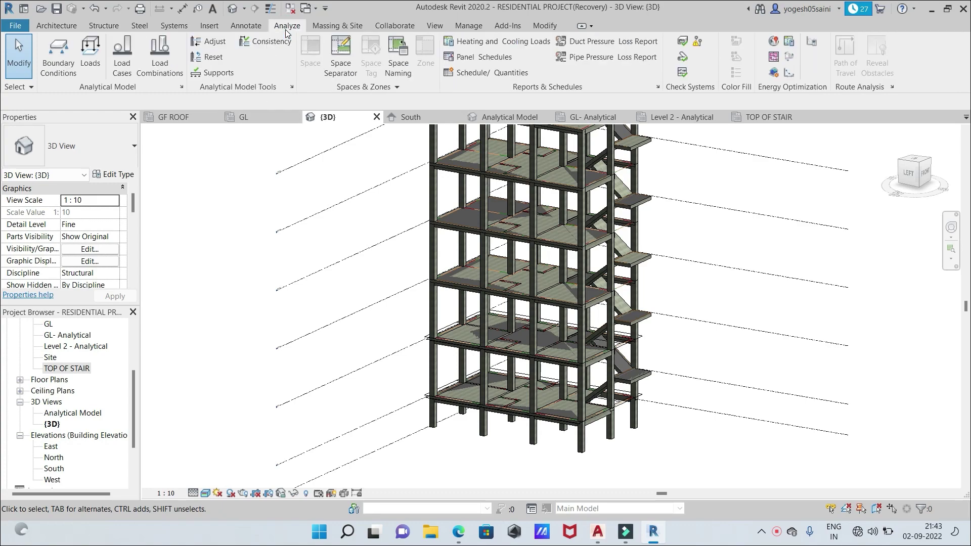
{"action": "left_click", "coordinate": [58, 59]}
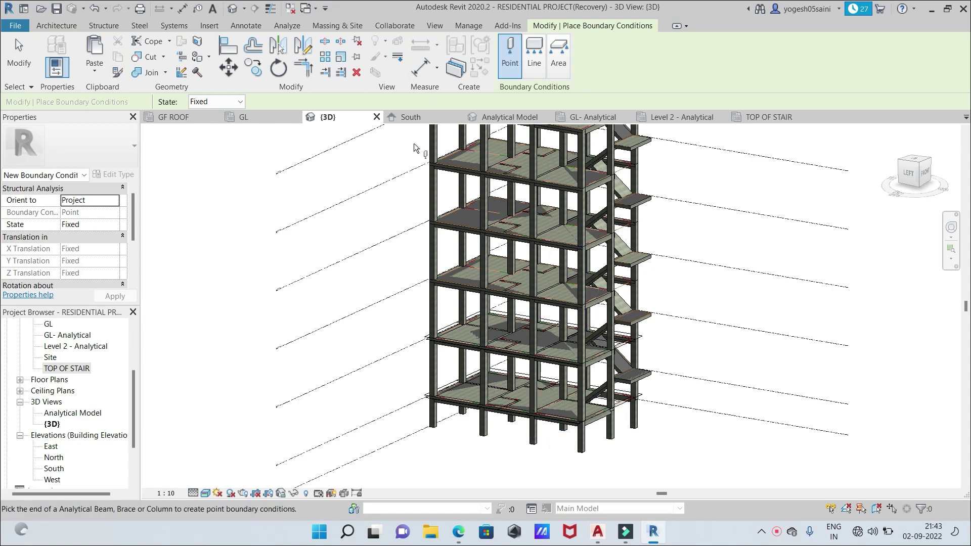
{"action": "left_click", "coordinate": [511, 118]}
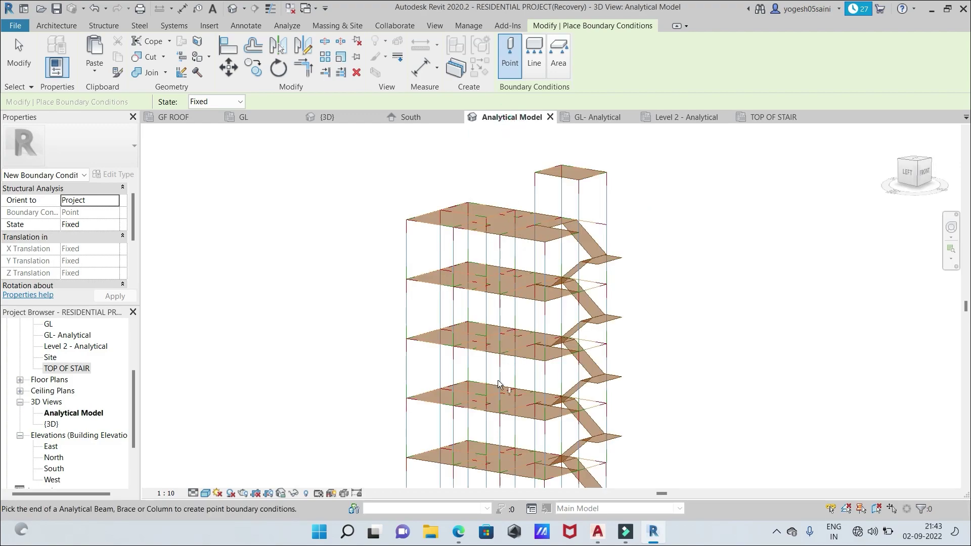
{"action": "middle_click_drag", "start_coordinate": [655, 369], "coordinate": [694, 287]}
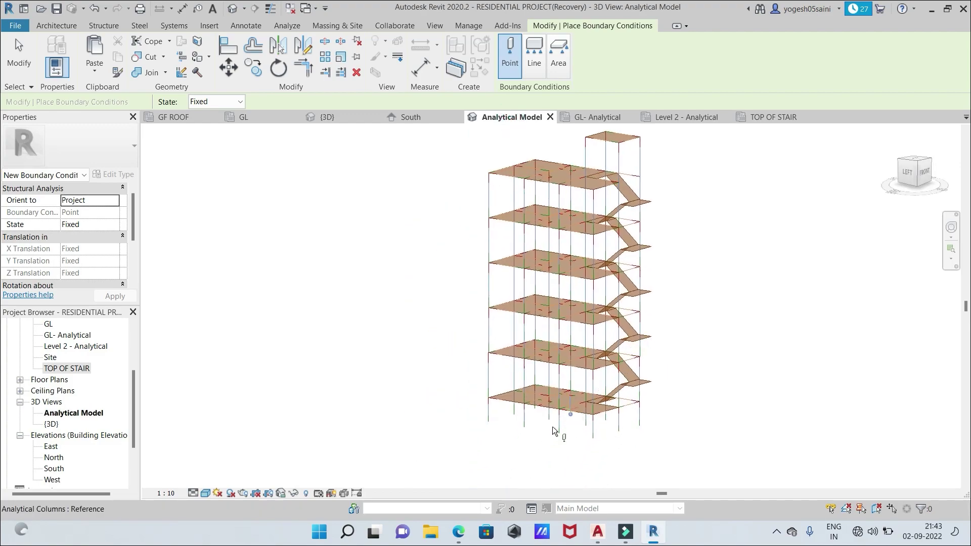
{"action": "scroll", "coordinate": [544, 434], "scroll_direction": "up", "scroll_amount": 2}
{"action": "scroll", "coordinate": [535, 425], "scroll_direction": "up", "scroll_amount": 2}
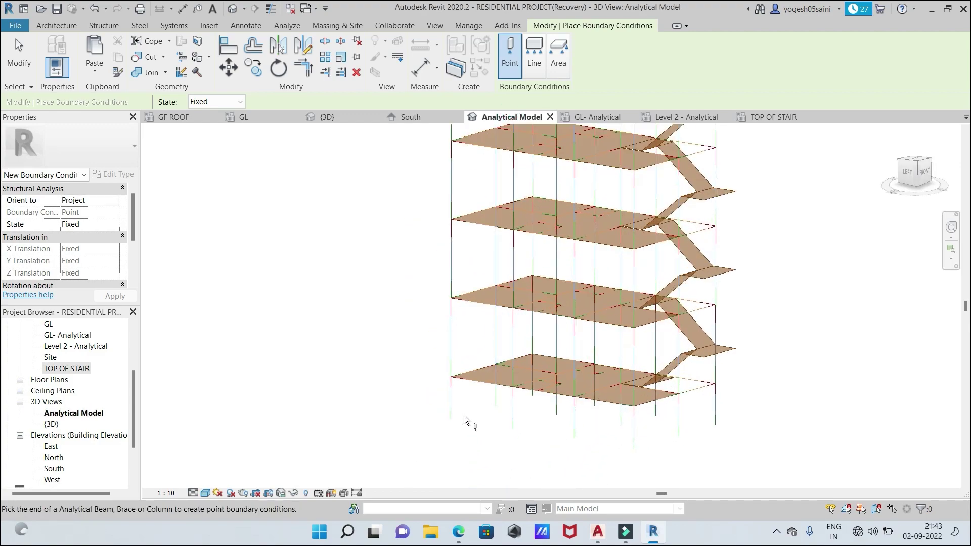
{"action": "left_click", "coordinate": [451, 419]}
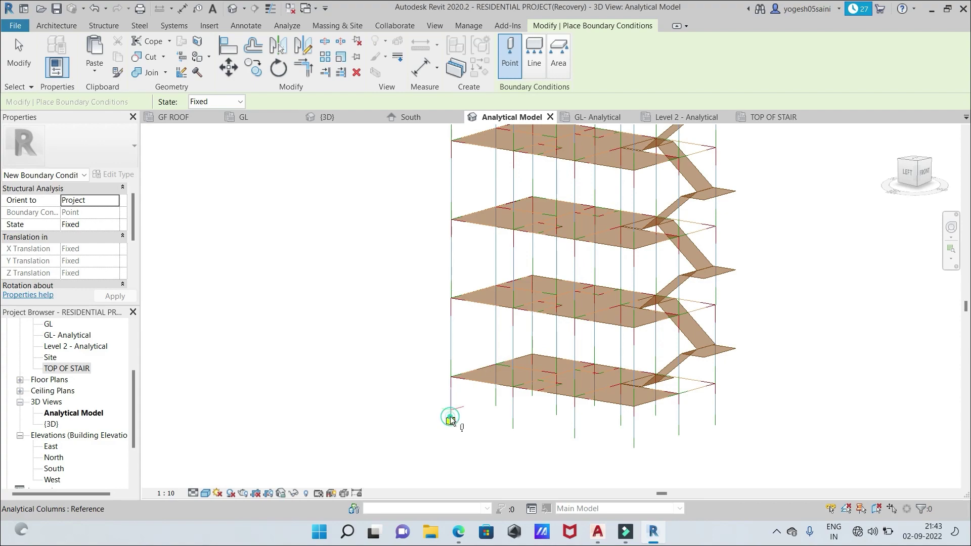
{"action": "left_click", "coordinate": [496, 407]}
{"action": "left_click", "coordinate": [532, 398]}
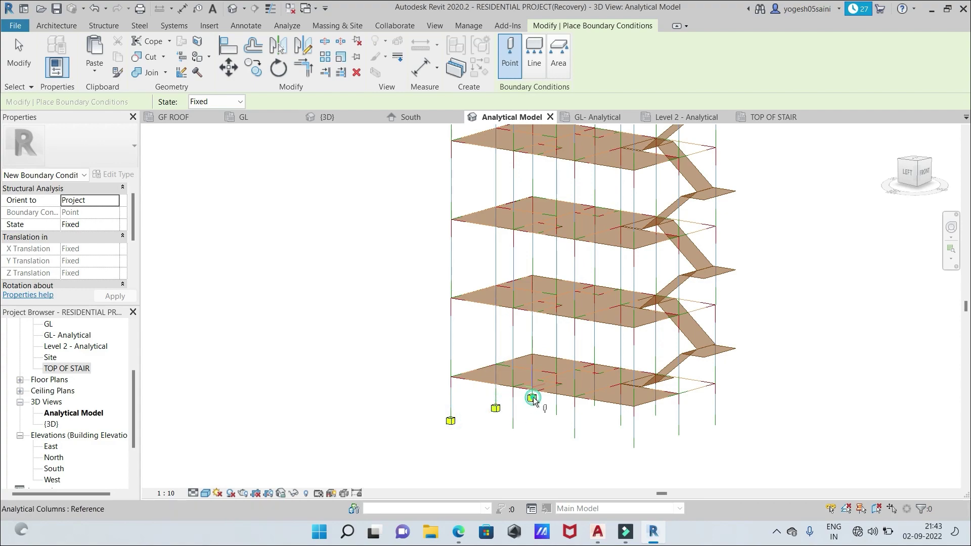
{"action": "left_click", "coordinate": [512, 430]}
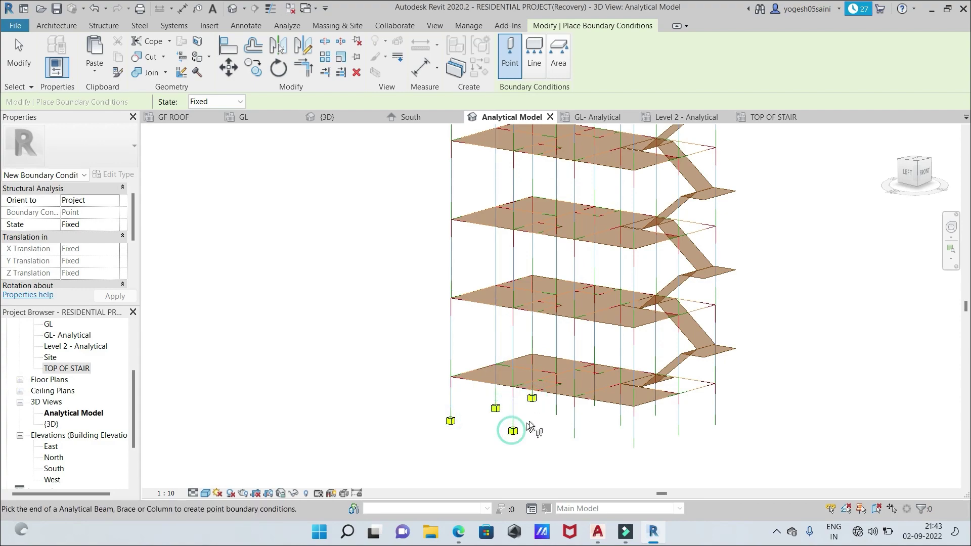
{"action": "left_click", "coordinate": [557, 417]}
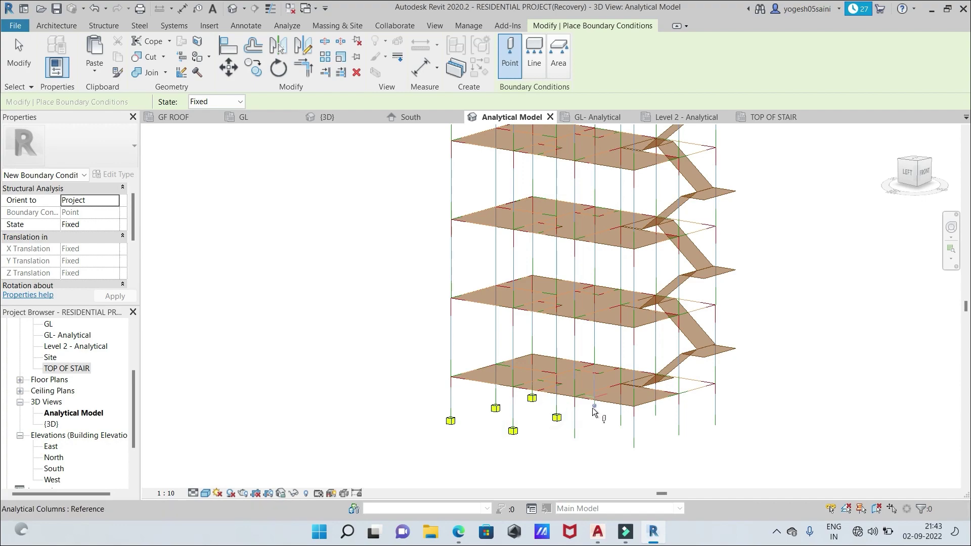
{"action": "left_click", "coordinate": [594, 407]}
{"action": "left_click", "coordinate": [575, 440]}
{"action": "left_click", "coordinate": [634, 448]}
{"action": "left_click", "coordinate": [622, 428]}
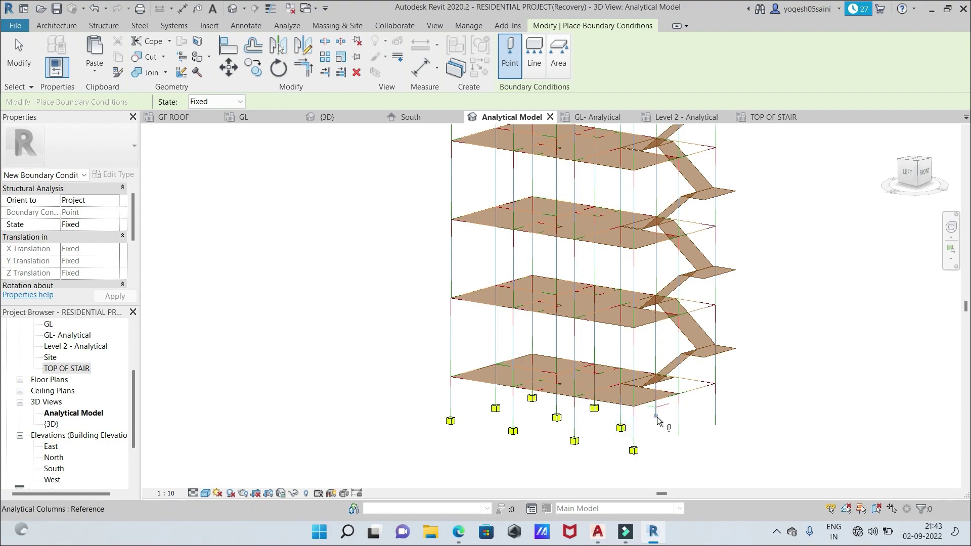
{"action": "left_click", "coordinate": [657, 417]}
{"action": "left_click", "coordinate": [678, 437]}
{"action": "left_click", "coordinate": [715, 427]}
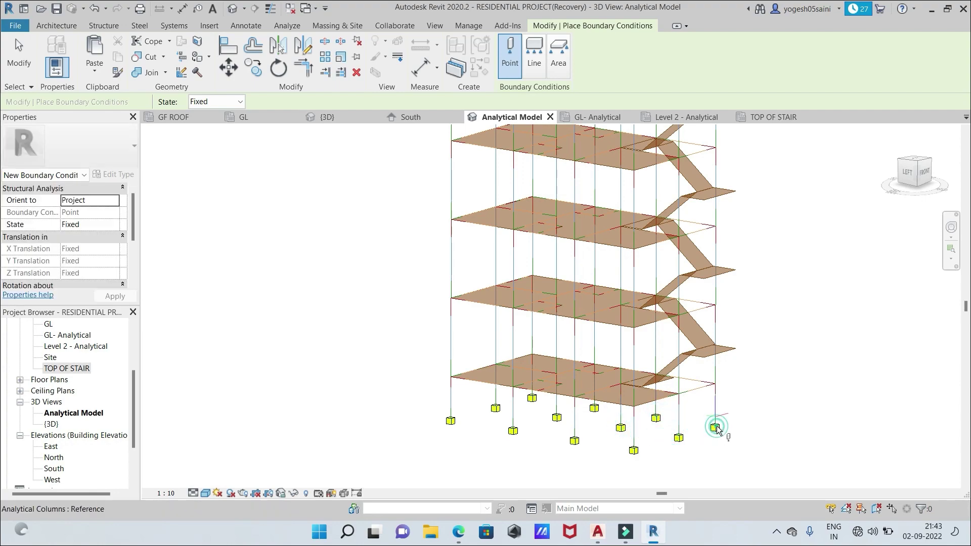
{"action": "scroll", "coordinate": [759, 398], "scroll_direction": "down", "scroll_amount": 1}
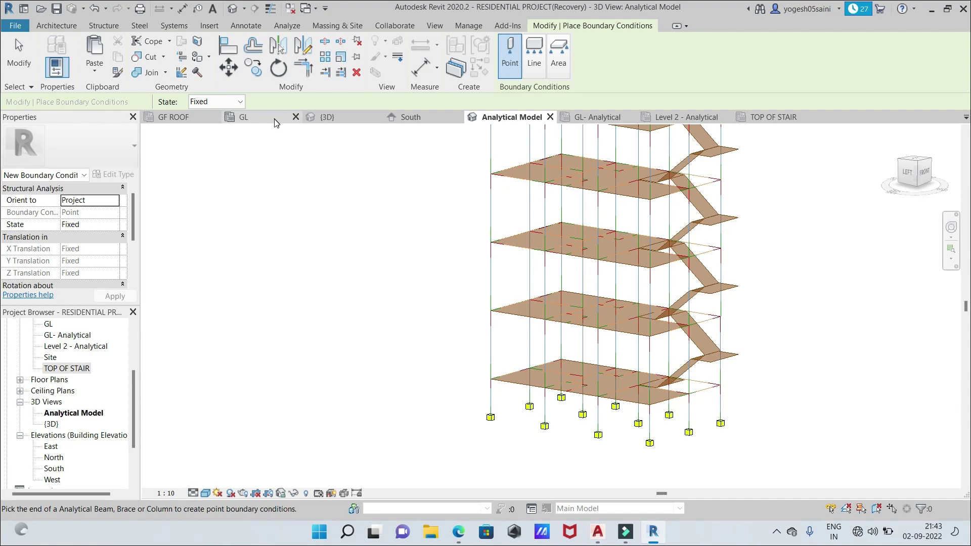
End boundary condition placement and examine the fixed supports under the columns in the 3D view, close up and across the whole frame
{"action": "left_click", "coordinate": [350, 116]}
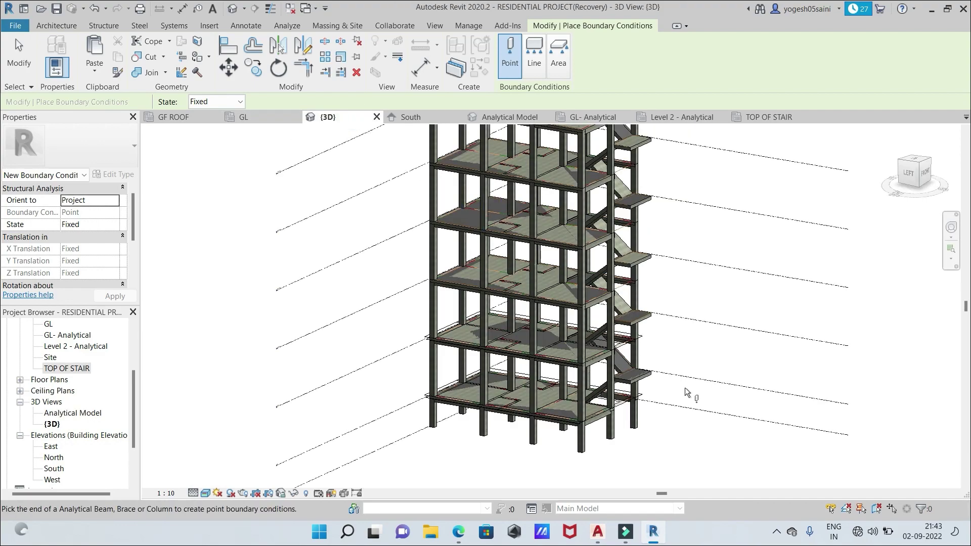
{"action": "scroll", "coordinate": [689, 392], "scroll_direction": "down", "scroll_amount": 2}
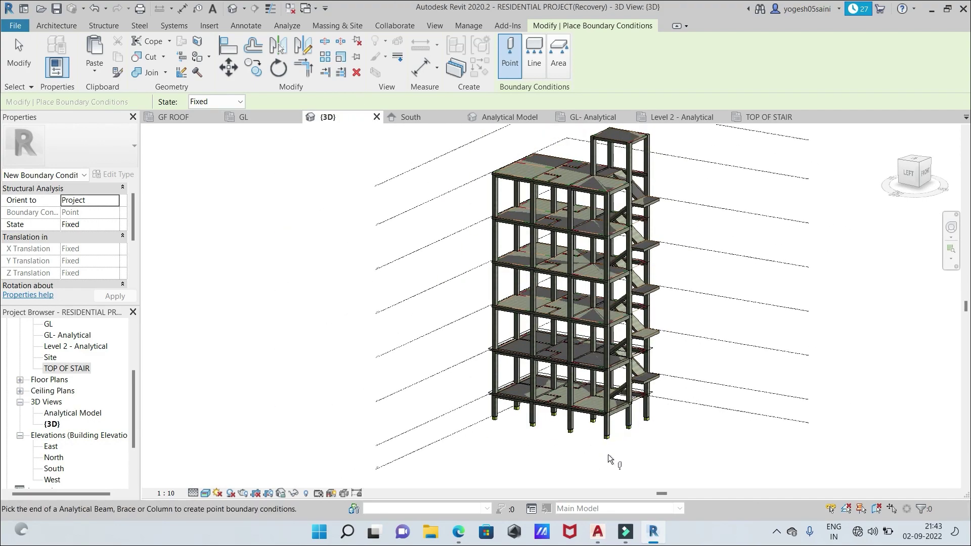
{"action": "scroll", "coordinate": [608, 456], "scroll_direction": "up", "scroll_amount": 5}
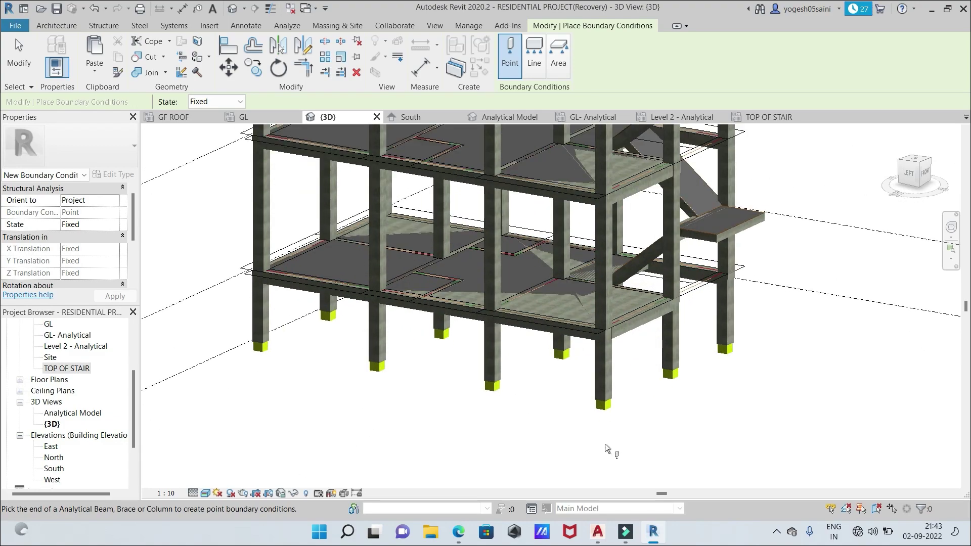
{"action": "scroll", "coordinate": [546, 421], "scroll_direction": "up", "scroll_amount": 3}
{"action": "middle_click_drag", "start_coordinate": [560, 400], "coordinate": [553, 430]}
{"action": "scroll", "coordinate": [554, 430], "scroll_direction": "down", "scroll_amount": 3}
{"action": "right_click", "coordinate": [554, 430]}
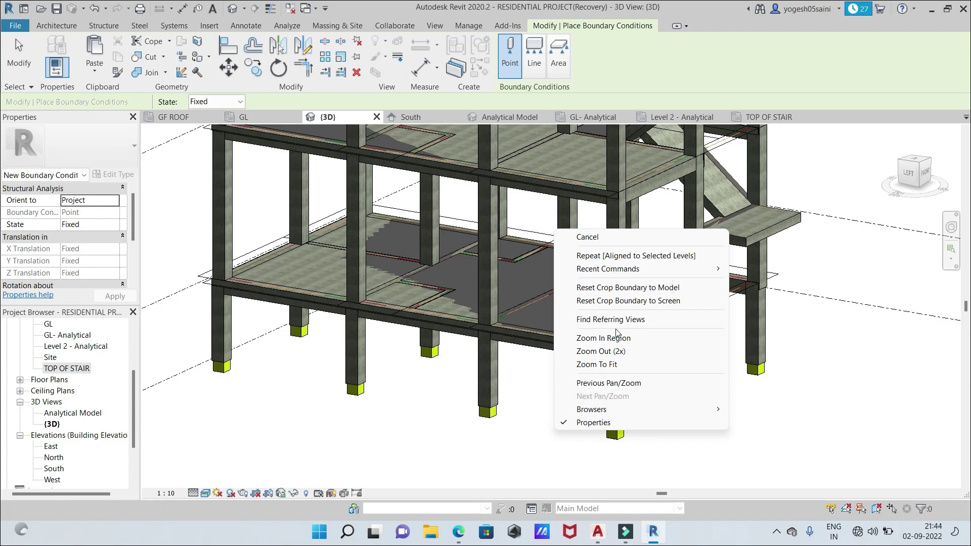
{"action": "left_click", "coordinate": [617, 238]}
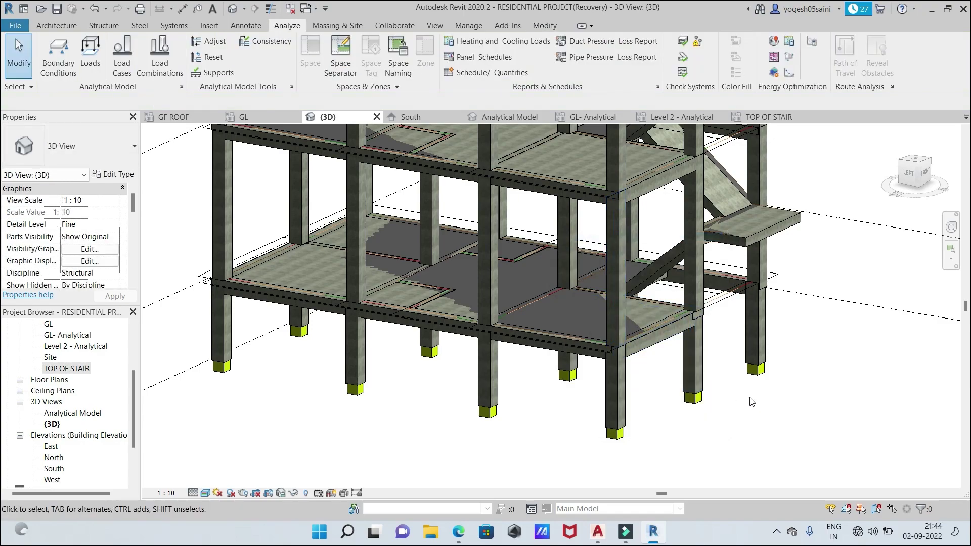
{"action": "scroll", "coordinate": [739, 418], "scroll_direction": "down", "scroll_amount": 1}
{"action": "scroll", "coordinate": [741, 418], "scroll_direction": "down", "scroll_amount": 2}
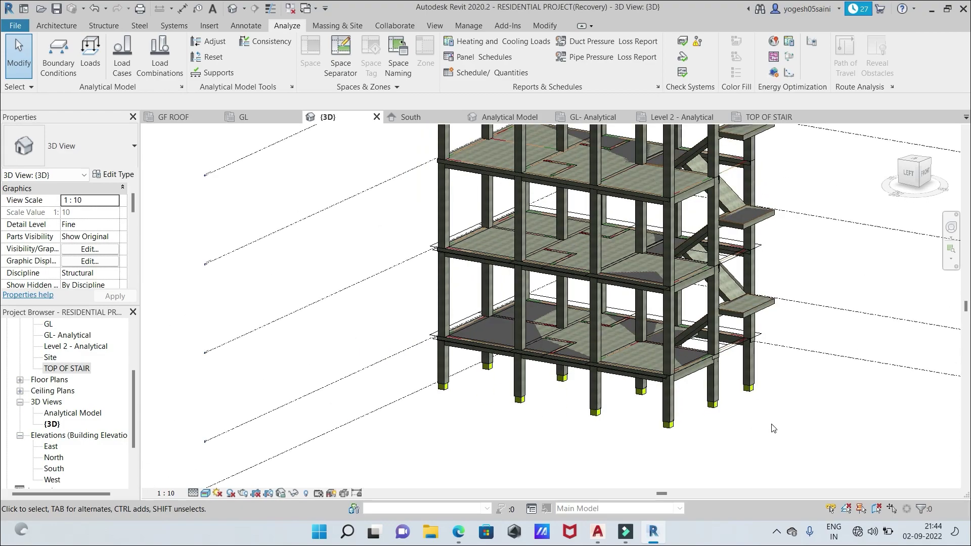
{"action": "scroll", "coordinate": [773, 428], "scroll_direction": "down", "scroll_amount": 3}
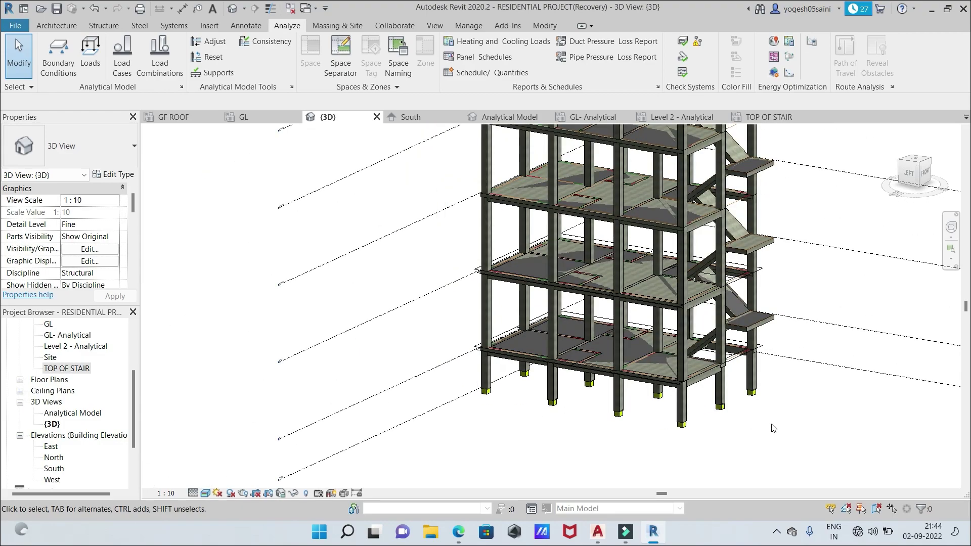
{"action": "scroll", "coordinate": [772, 429], "scroll_direction": "down", "scroll_amount": 1}
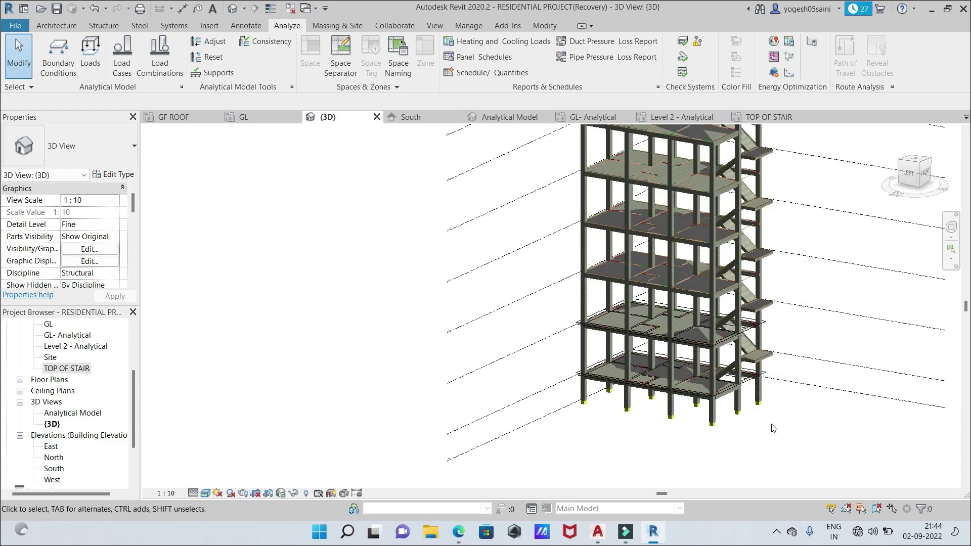
{"action": "middle_click_drag", "start_coordinate": [776, 431], "coordinate": [691, 458]}
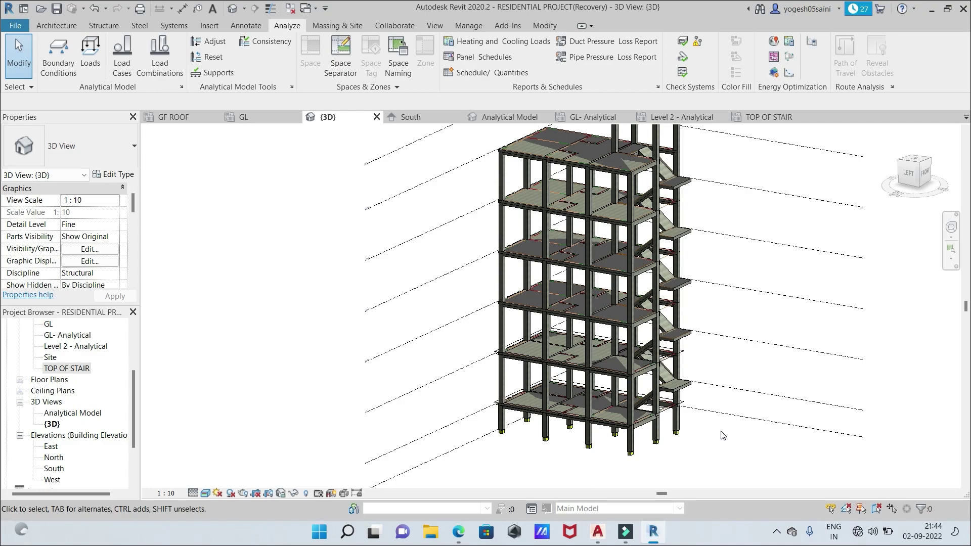
Delete the FIRST FLOOR NEW.dwg import from the GF ROOF level in the 3D view
{"action": "scroll", "coordinate": [696, 353], "scroll_direction": "up", "scroll_amount": 3}
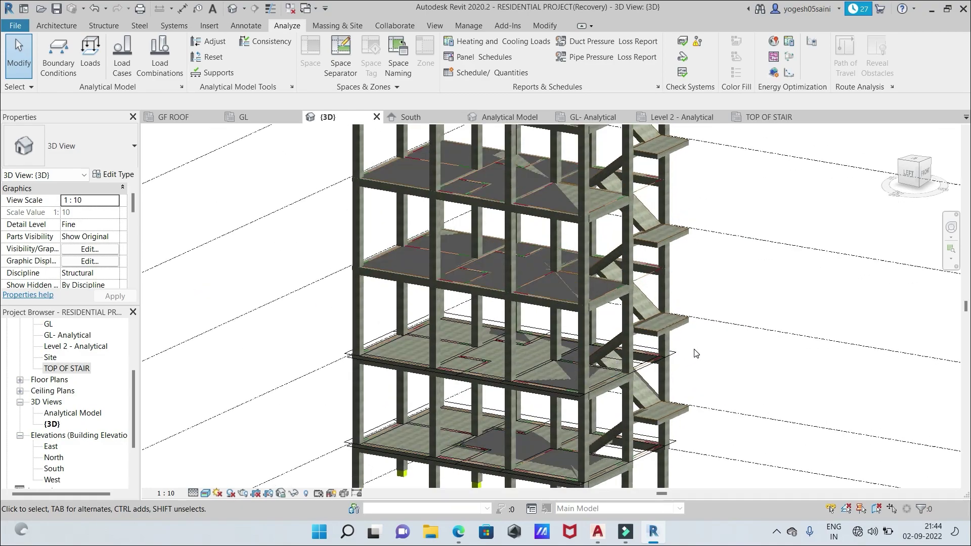
{"action": "scroll", "coordinate": [651, 369], "scroll_direction": "up", "scroll_amount": 5}
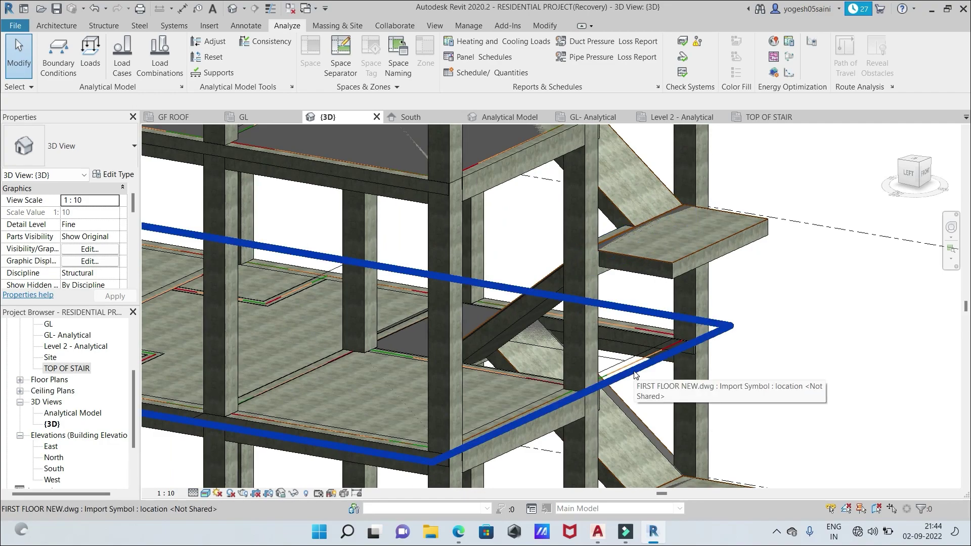
{"action": "left_click", "coordinate": [635, 373]}
{"action": "right_click", "coordinate": [636, 374]}
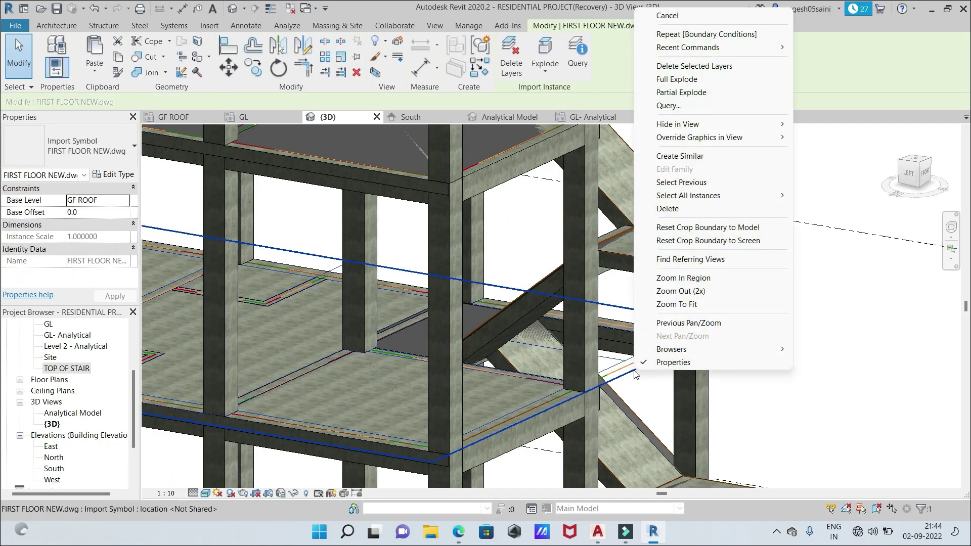
{"action": "left_click", "coordinate": [662, 209]}
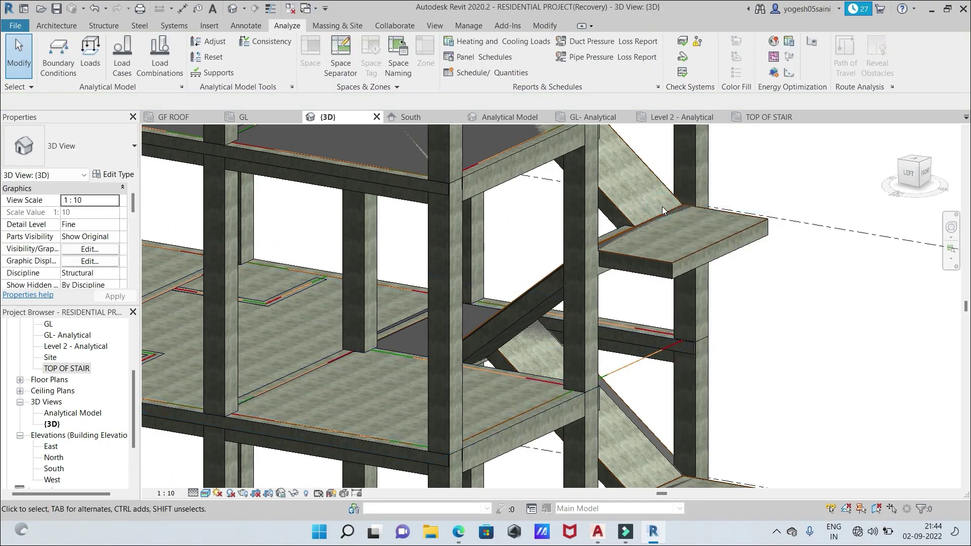
Try to delete the pinned GROUND FLOOR NEW.dwg import from the GL level
{"action": "scroll", "coordinate": [788, 300], "scroll_direction": "down", "scroll_amount": 6}
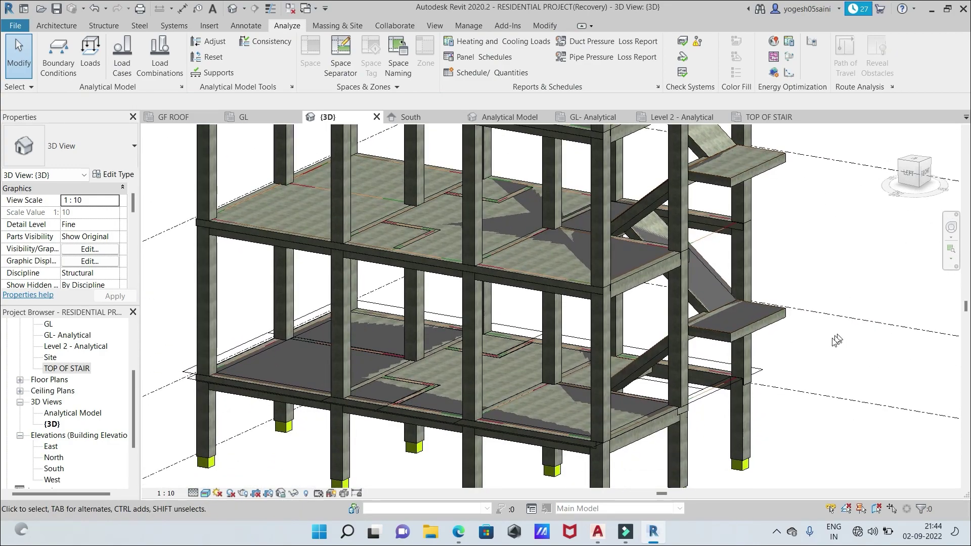
{"action": "right_click", "coordinate": [762, 372]}
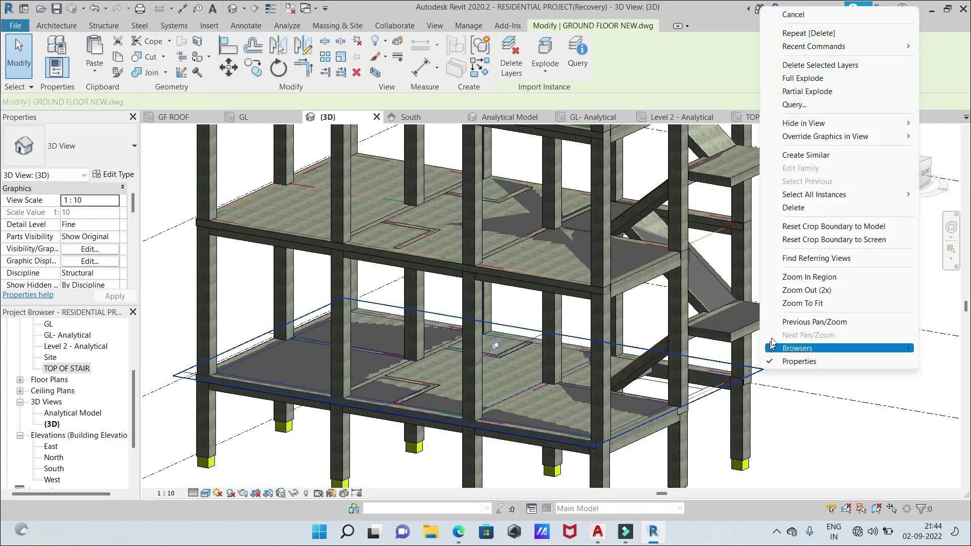
{"action": "left_click", "coordinate": [802, 210]}
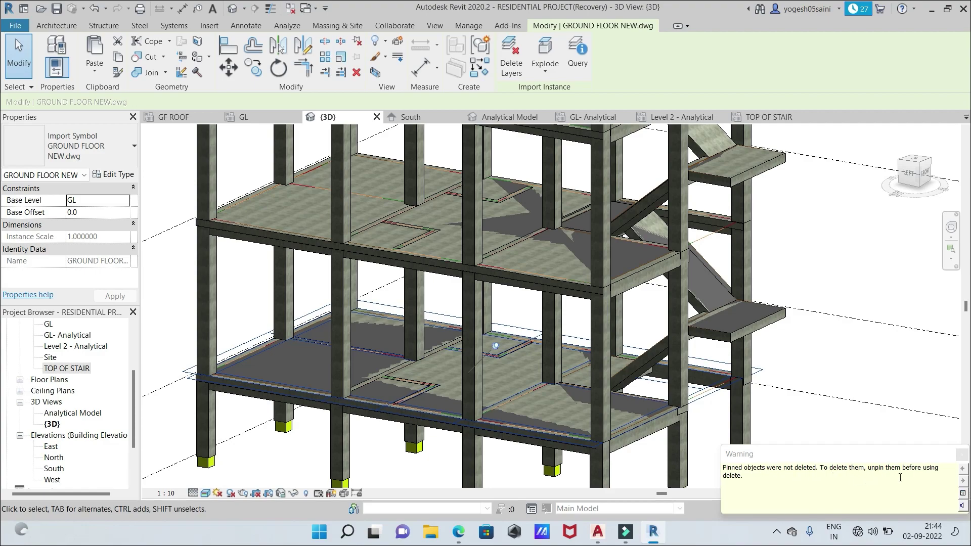
{"action": "left_click", "coordinate": [800, 433]}
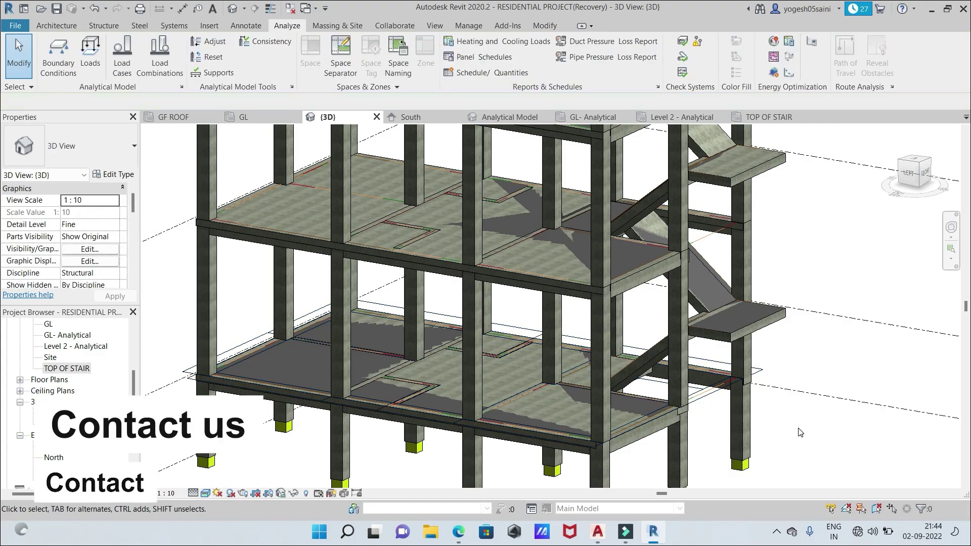
Unpin the GROUND FLOOR NEW.dwg import on the GL level and delete it from the model
{"action": "left_click", "coordinate": [710, 398]}
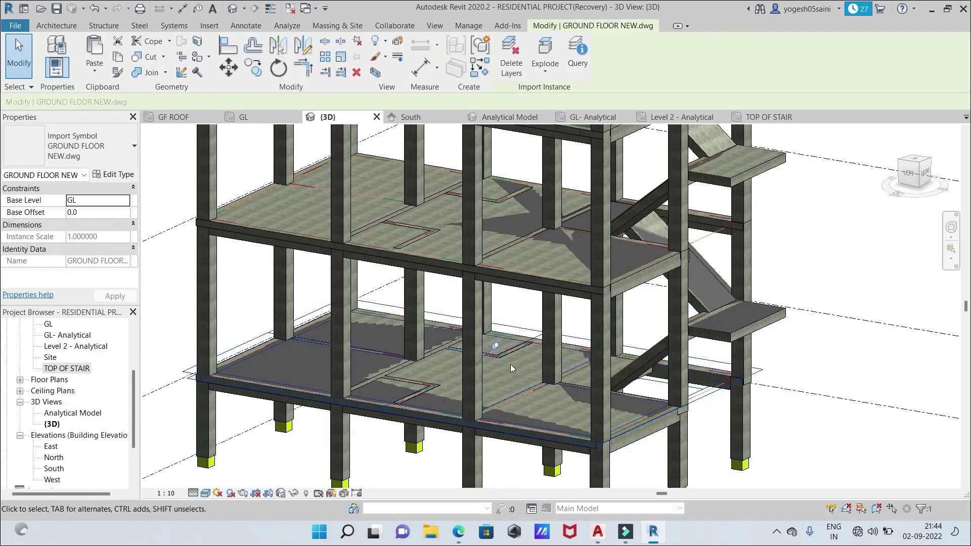
{"action": "scroll", "coordinate": [508, 363], "scroll_direction": "up", "scroll_amount": 5}
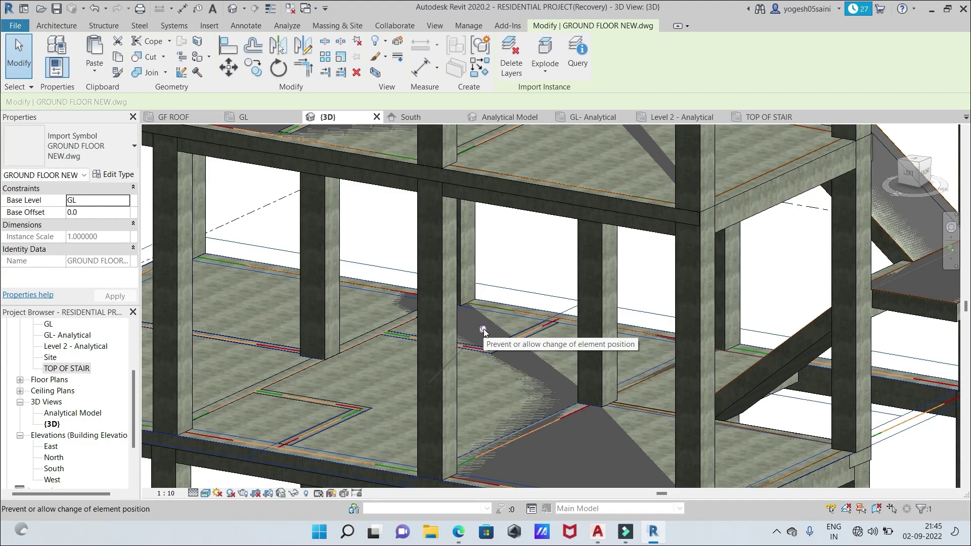
{"action": "middle_click_drag", "start_coordinate": [483, 329], "coordinate": [523, 369], "text": "shift"}
{"action": "scroll", "coordinate": [677, 365], "scroll_direction": "up", "scroll_amount": 2}
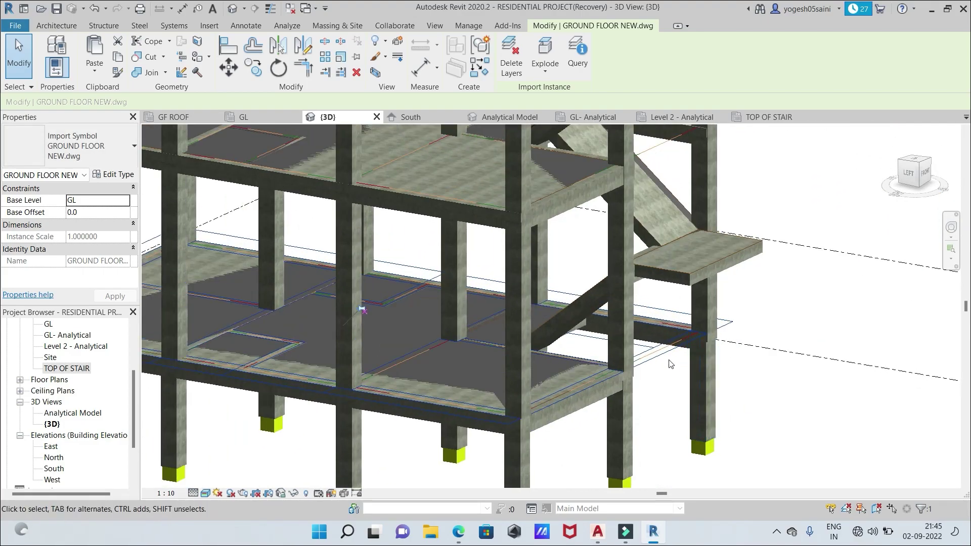
{"action": "right_click", "coordinate": [664, 364]}
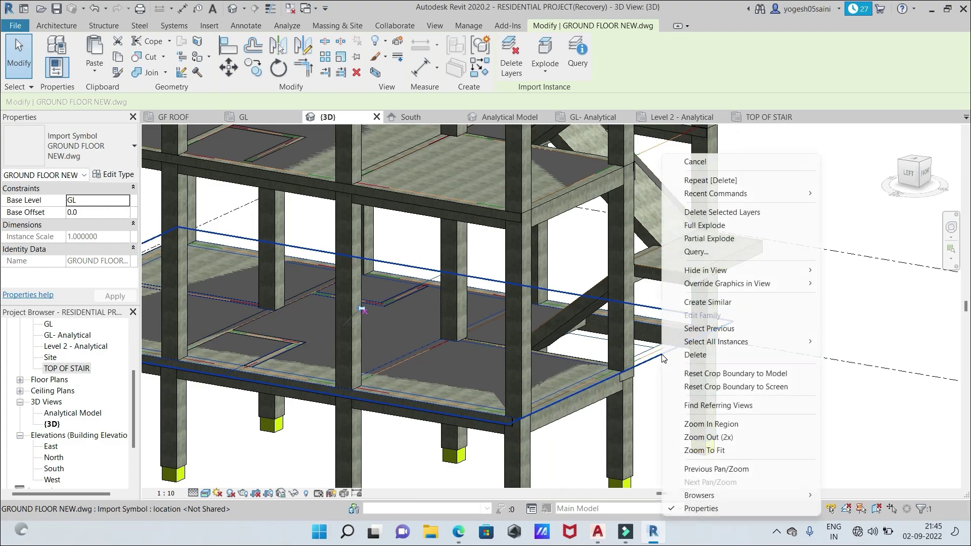
{"action": "left_click", "coordinate": [695, 354]}
{"action": "scroll", "coordinate": [801, 400], "scroll_direction": "down", "scroll_amount": 2}
{"action": "scroll", "coordinate": [801, 400], "scroll_direction": "down", "scroll_amount": 4}
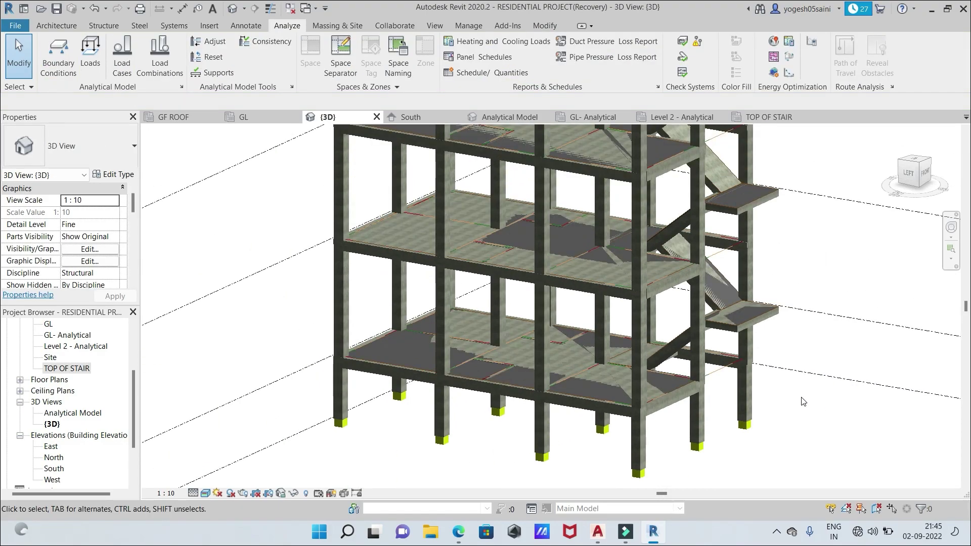
{"action": "scroll", "coordinate": [833, 414], "scroll_direction": "down", "scroll_amount": 3}
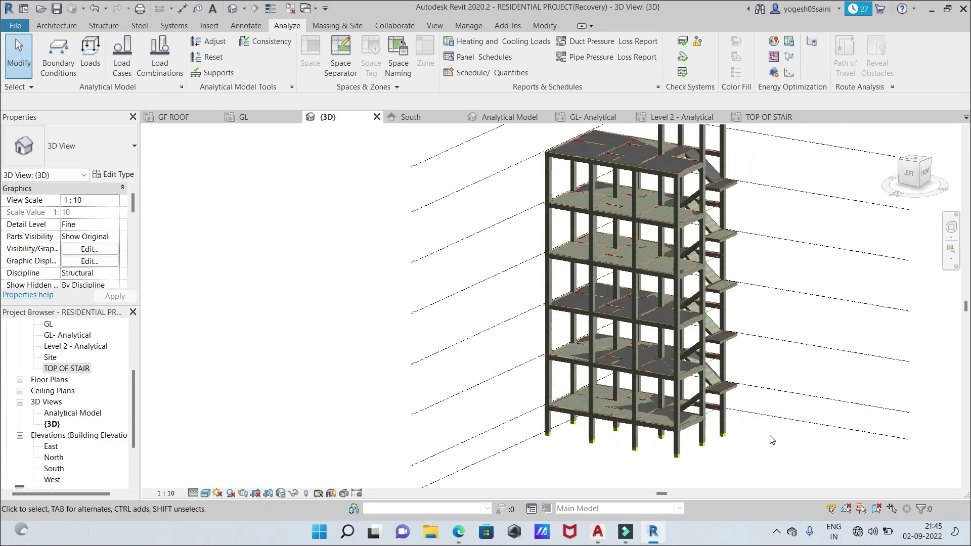
{"action": "middle_click_drag", "start_coordinate": [778, 443], "coordinate": [730, 450]}
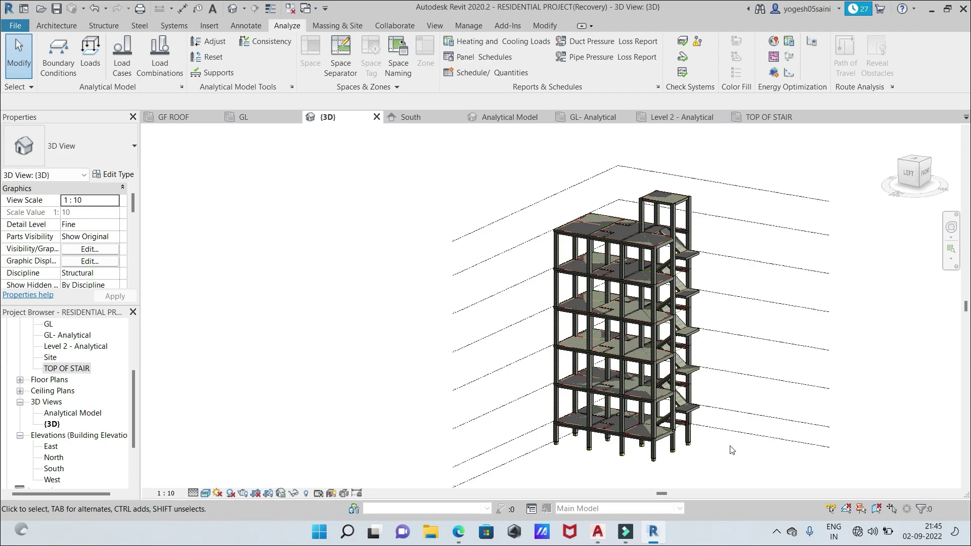
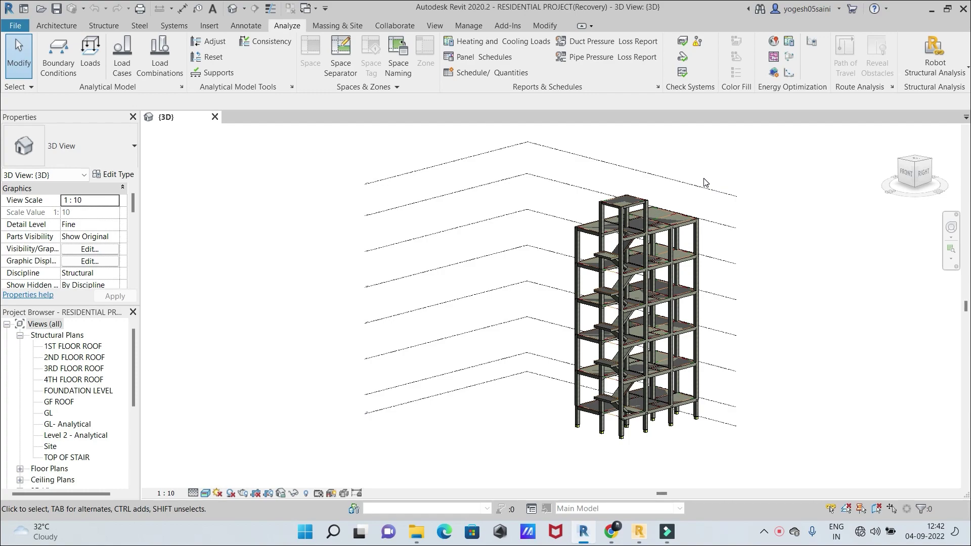
{"action": "left_click", "coordinate": [104, 25]}
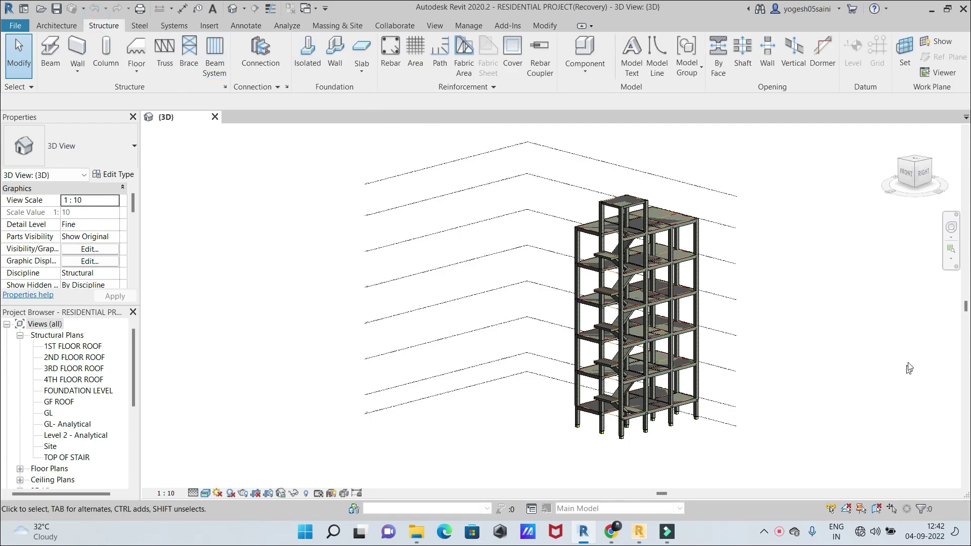
{"action": "scroll", "coordinate": [784, 329], "scroll_direction": "up", "scroll_amount": 2}
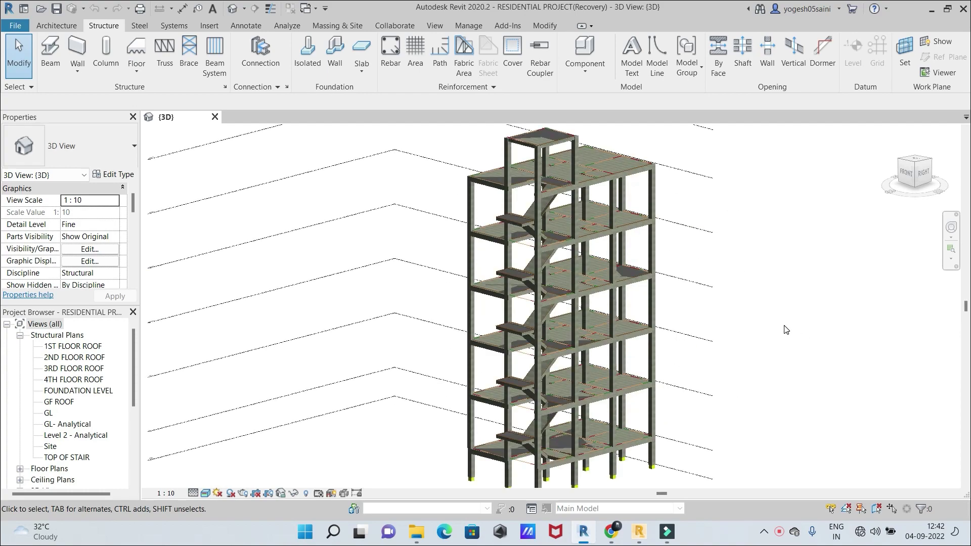
{"action": "scroll", "coordinate": [785, 330], "scroll_direction": "down", "scroll_amount": 1}
{"action": "middle_click_drag", "start_coordinate": [774, 328], "coordinate": [715, 331]}
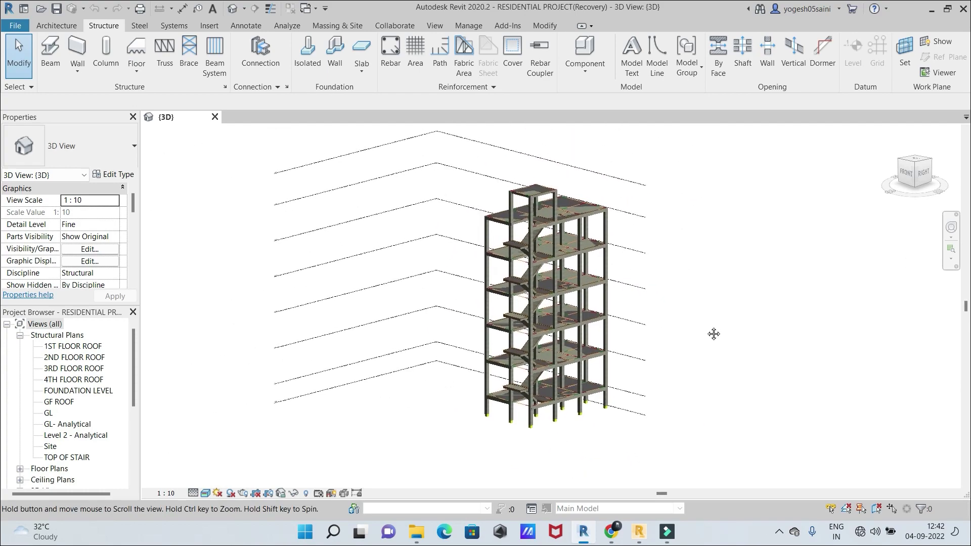
Send the analytical model to Robot Structural Analysis through the Robot Structural Analysis Link, using the Send model and Direct integration options
{"action": "left_click", "coordinate": [287, 27]}
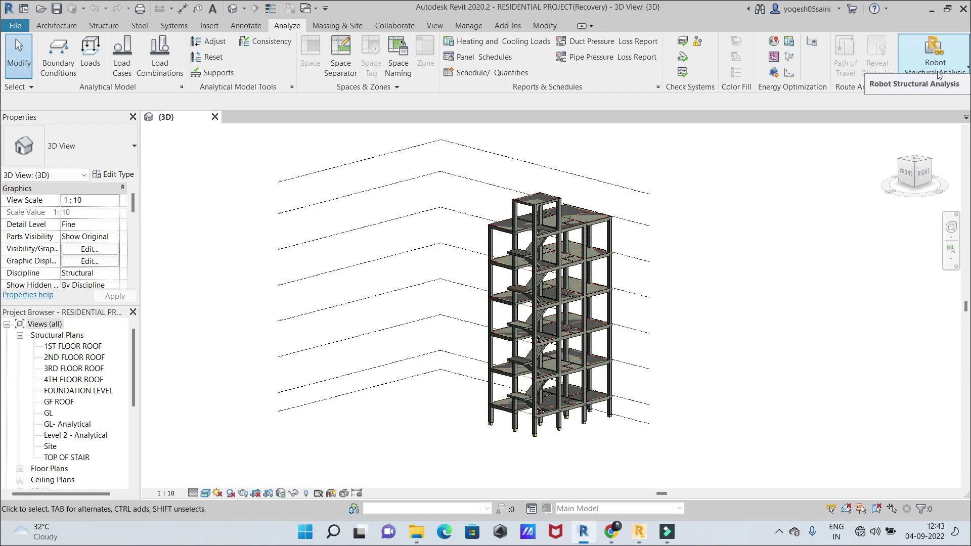
{"action": "left_click", "coordinate": [930, 12]}
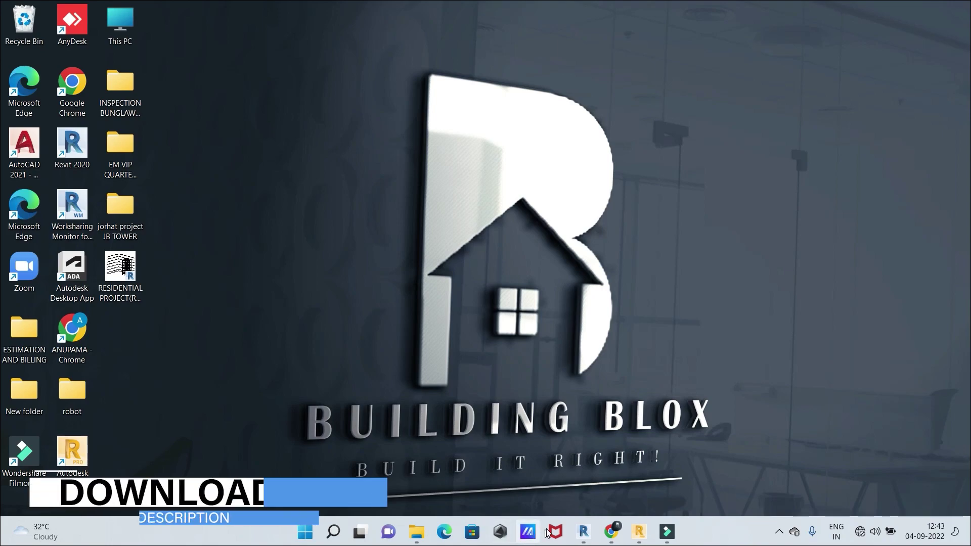
{"action": "left_click", "coordinate": [583, 531]}
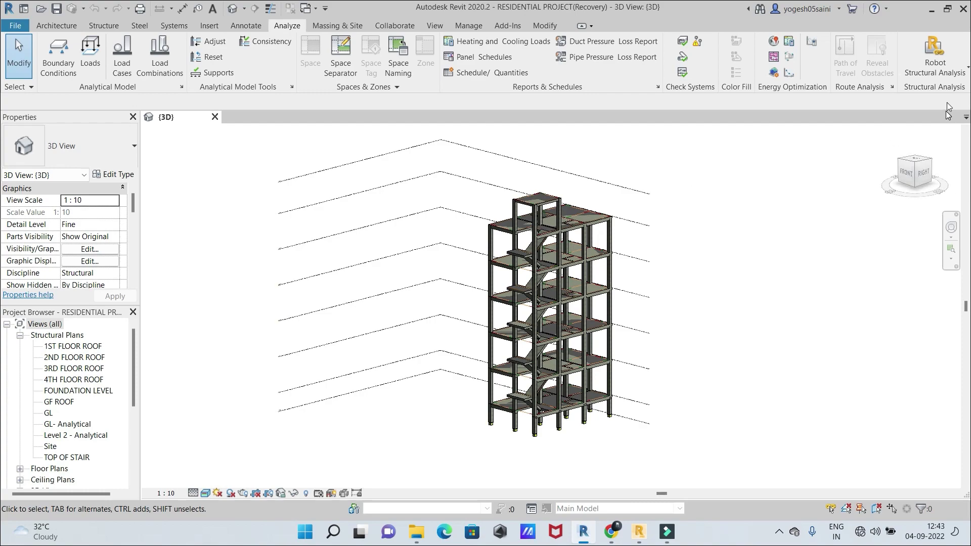
{"action": "left_click", "coordinate": [966, 75]}
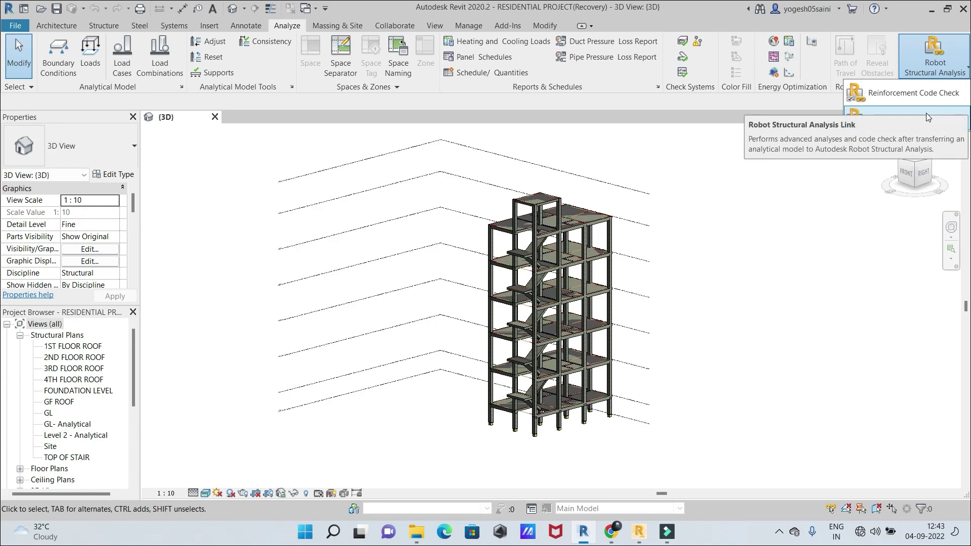
{"action": "left_click", "coordinate": [889, 112]}
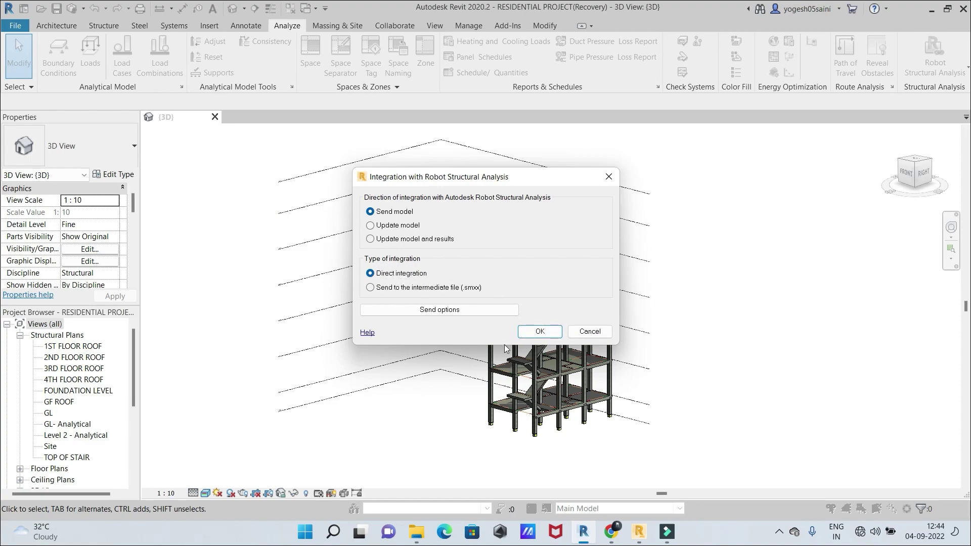
{"action": "left_click", "coordinate": [540, 332]}
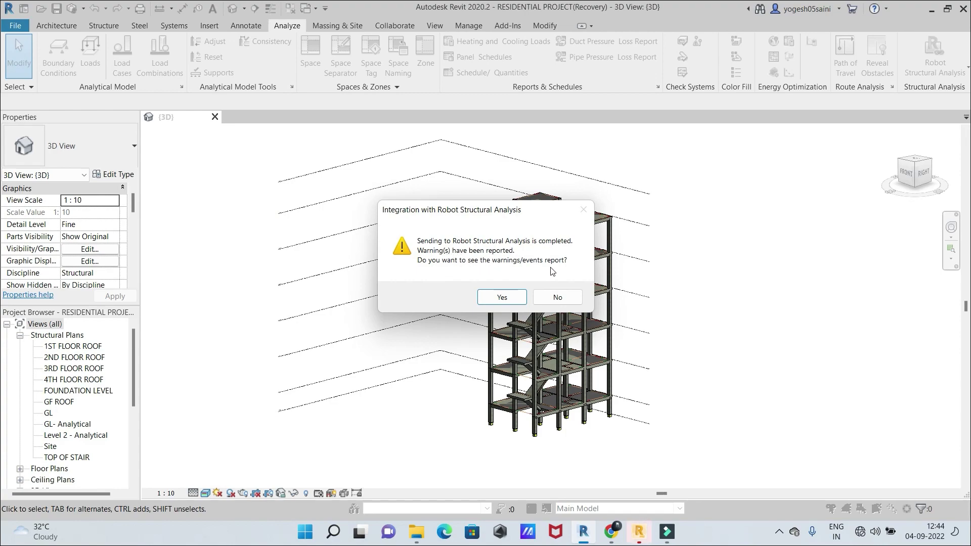
Review the warnings and messages report of the model transfer from start to end, and close it
{"action": "left_click", "coordinate": [503, 296]}
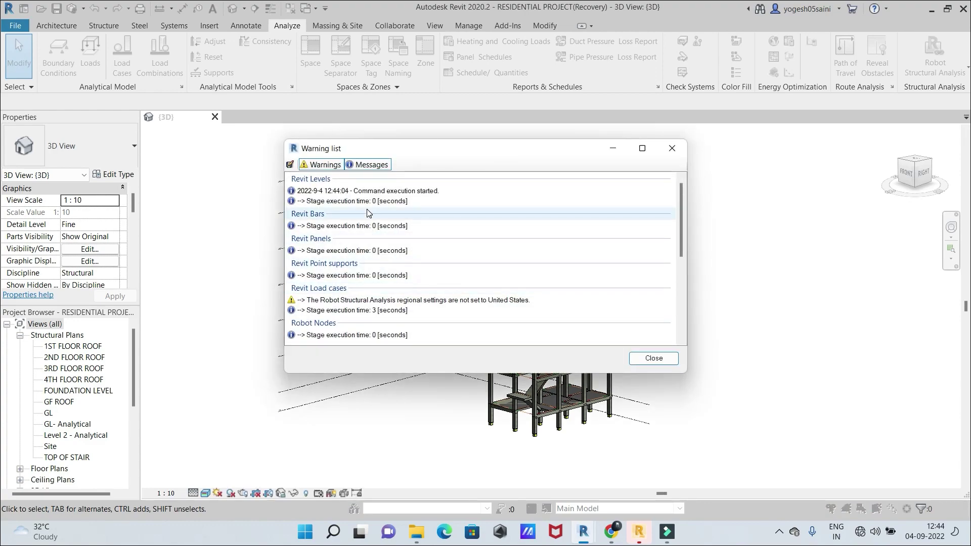
{"action": "scroll", "coordinate": [387, 203], "scroll_direction": "down", "scroll_amount": 2}
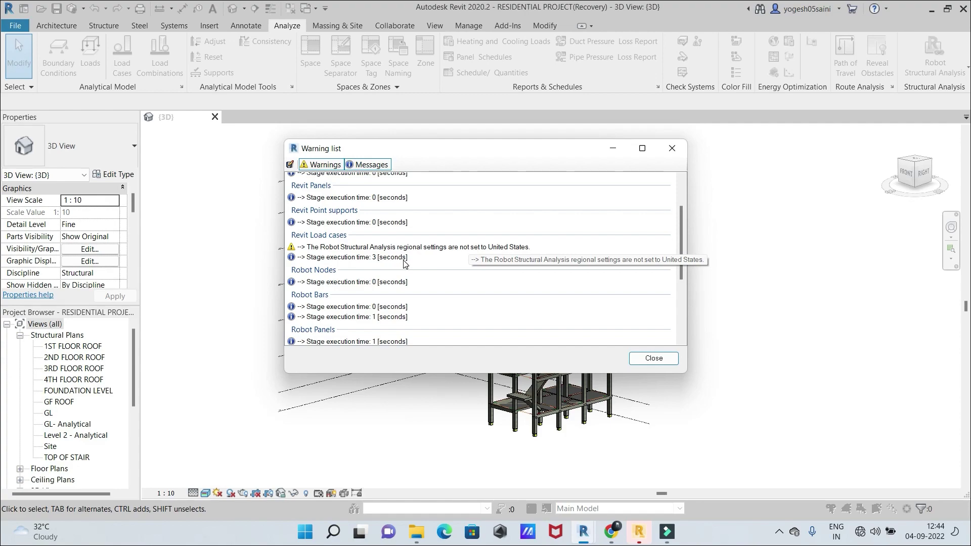
{"action": "scroll", "coordinate": [404, 263], "scroll_direction": "down", "scroll_amount": 4}
{"action": "scroll", "coordinate": [404, 264], "scroll_direction": "down", "scroll_amount": 1}
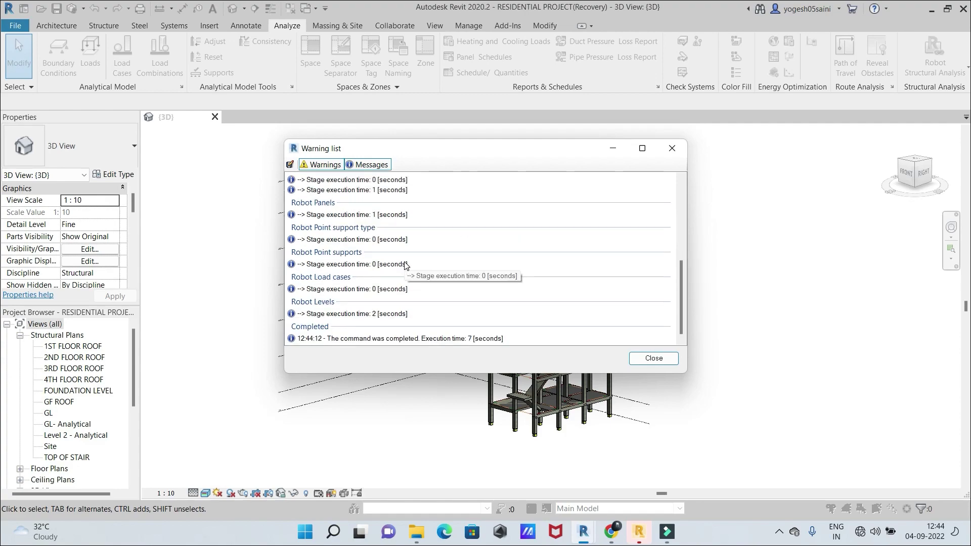
{"action": "scroll", "coordinate": [407, 267], "scroll_direction": "up", "scroll_amount": 6}
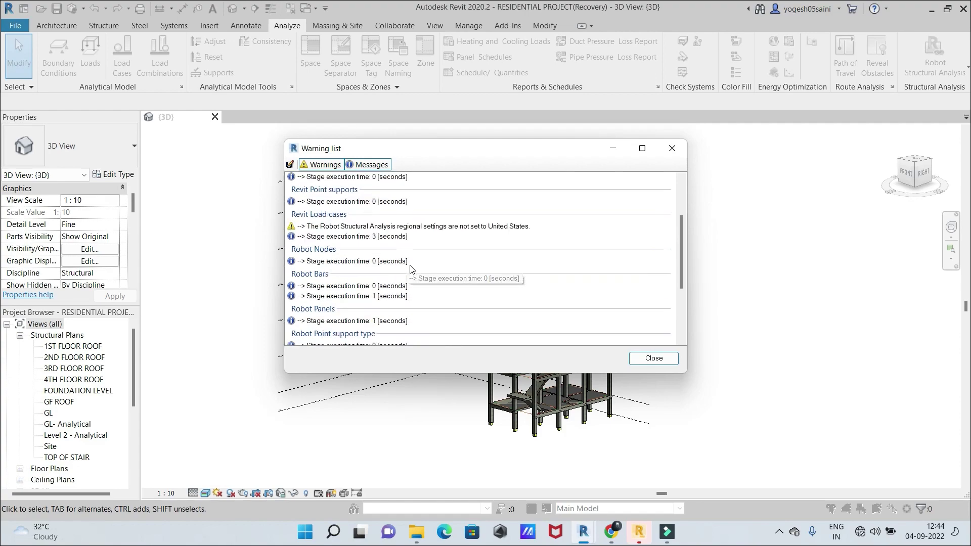
{"action": "scroll", "coordinate": [410, 269], "scroll_direction": "up", "scroll_amount": 1}
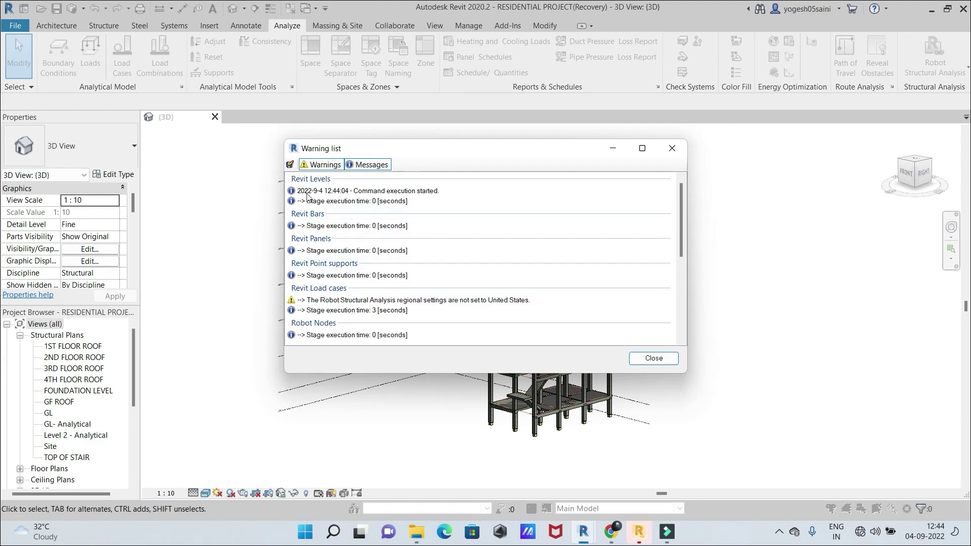
{"action": "left_click", "coordinate": [659, 358]}
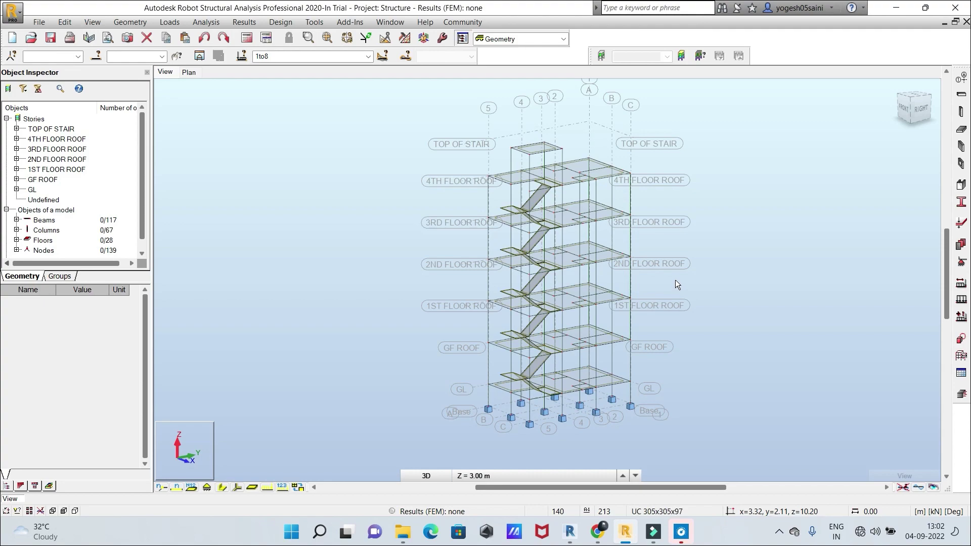
Switch to Robot Structural Analysis and examine the transferred frame in 3D and in the plan view, returning to 3D
{"action": "scroll", "coordinate": [727, 208], "scroll_direction": "up", "scroll_amount": 2}
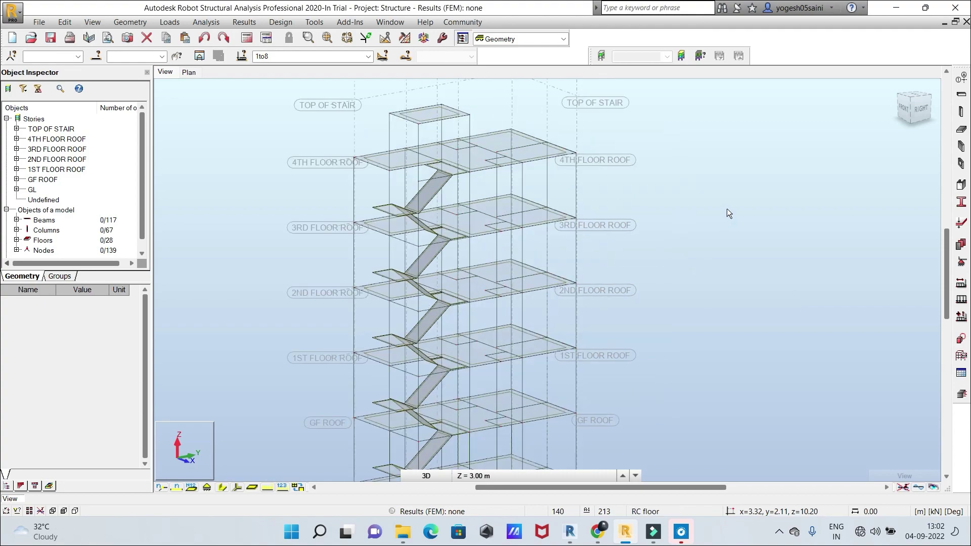
{"action": "scroll", "coordinate": [727, 208], "scroll_direction": "down", "scroll_amount": 1}
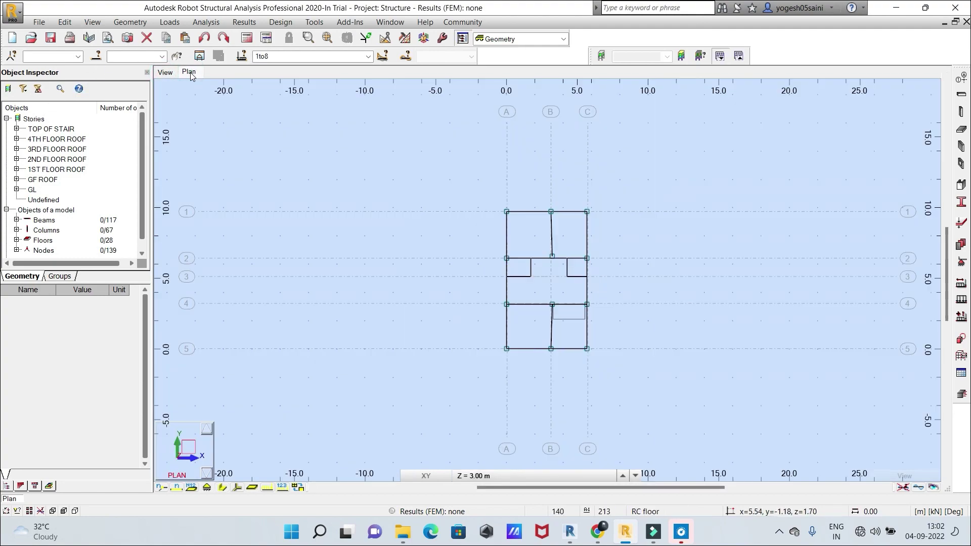
{"action": "left_click", "coordinate": [172, 76]}
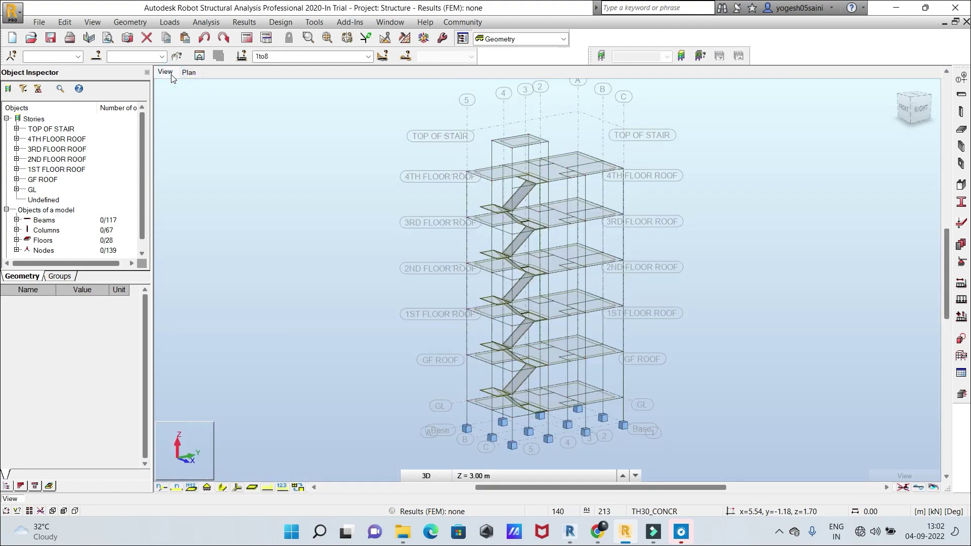